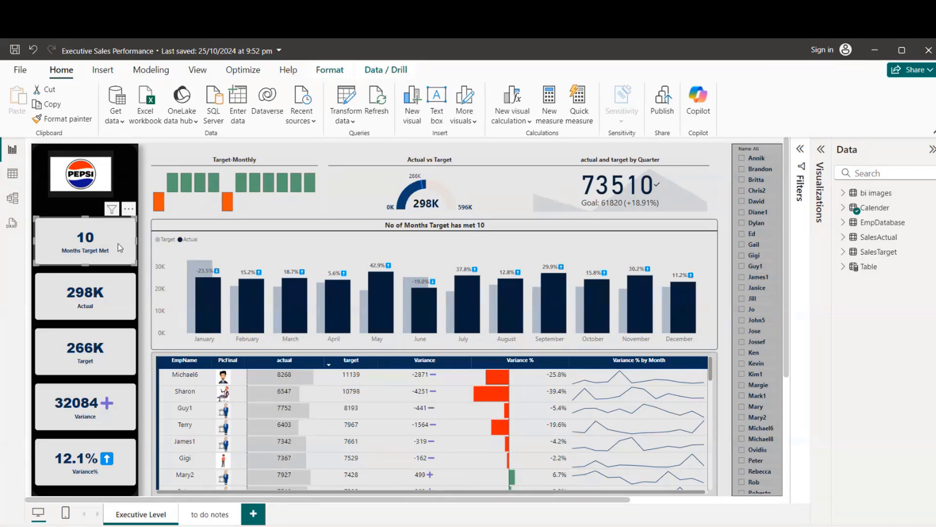
Inspect which fields feed the Months Target Met, Actual and Target cards of the Executive Level page
{"action": "left_click", "coordinate": [821, 150]}
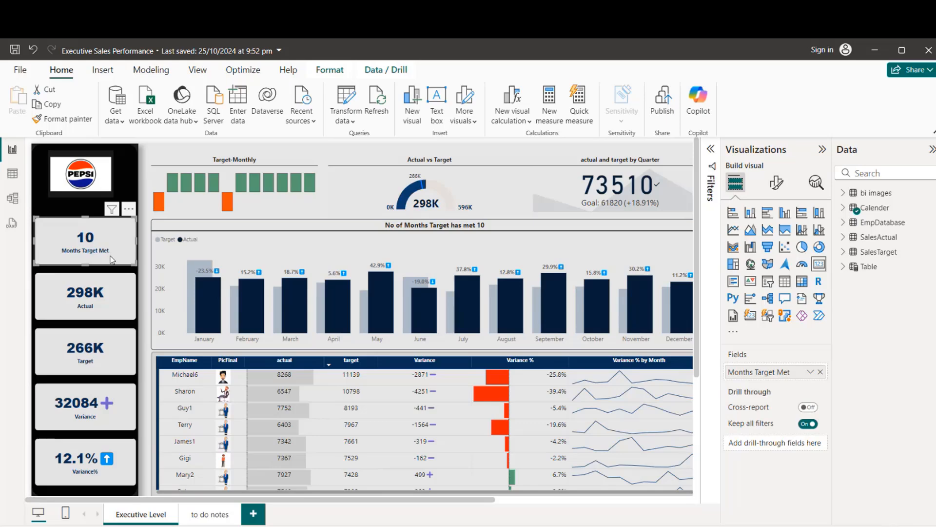
{"action": "left_click", "coordinate": [106, 314]}
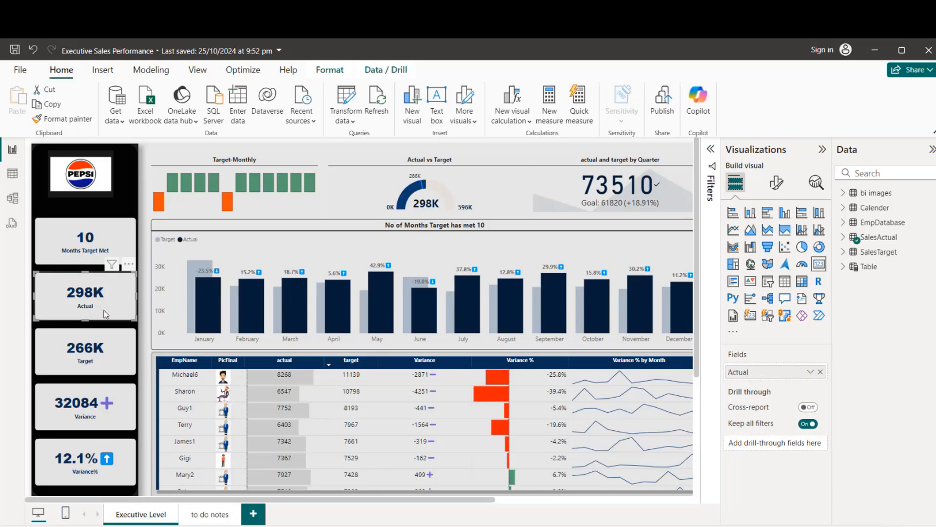
{"action": "left_click", "coordinate": [124, 360]}
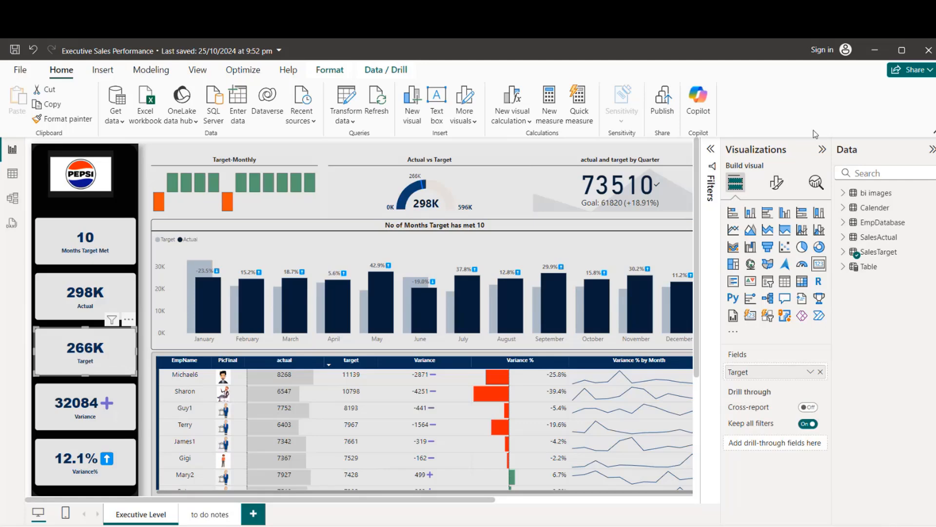
{"action": "left_click", "coordinate": [822, 150]}
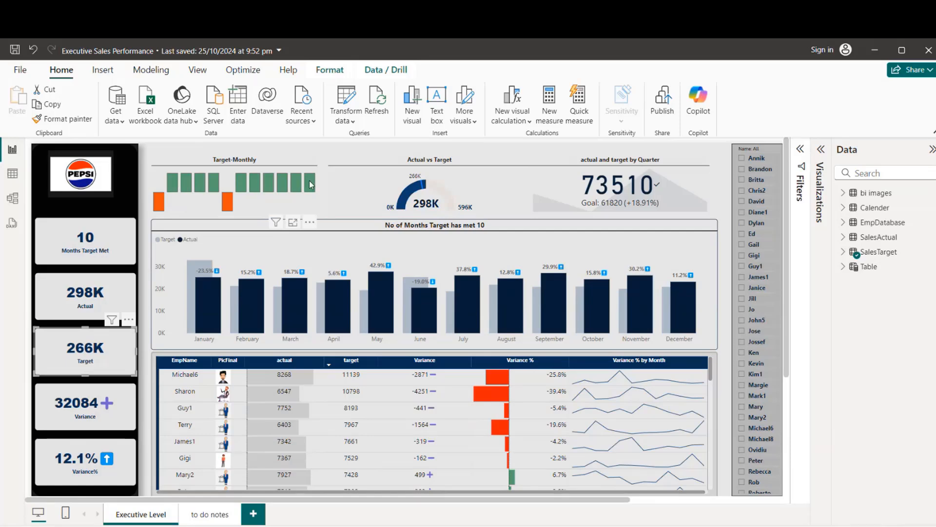
Filter the dashboard by several individual employees in the Name slicer to view their results, and clear the slicer selection
{"action": "mouse_move", "coordinate": [234, 209]}
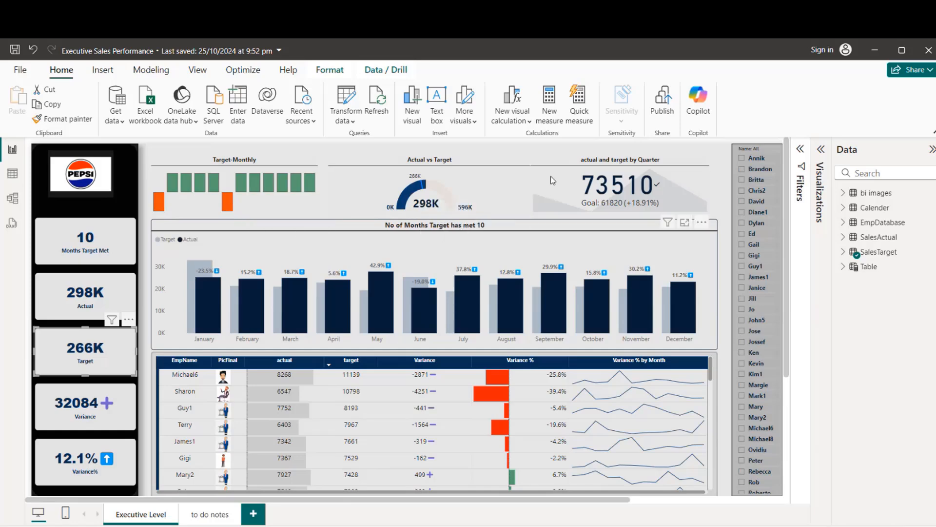
{"action": "left_click", "coordinate": [742, 180]}
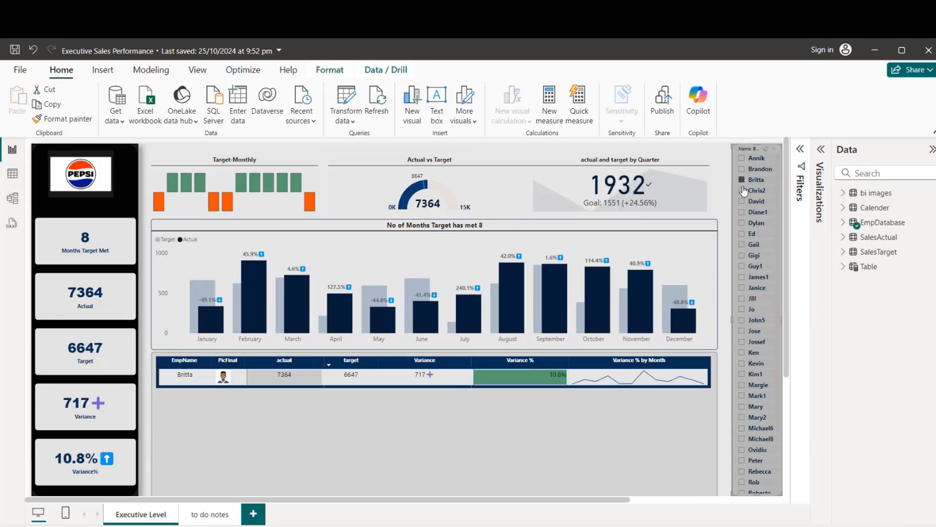
{"action": "left_click", "coordinate": [742, 201]}
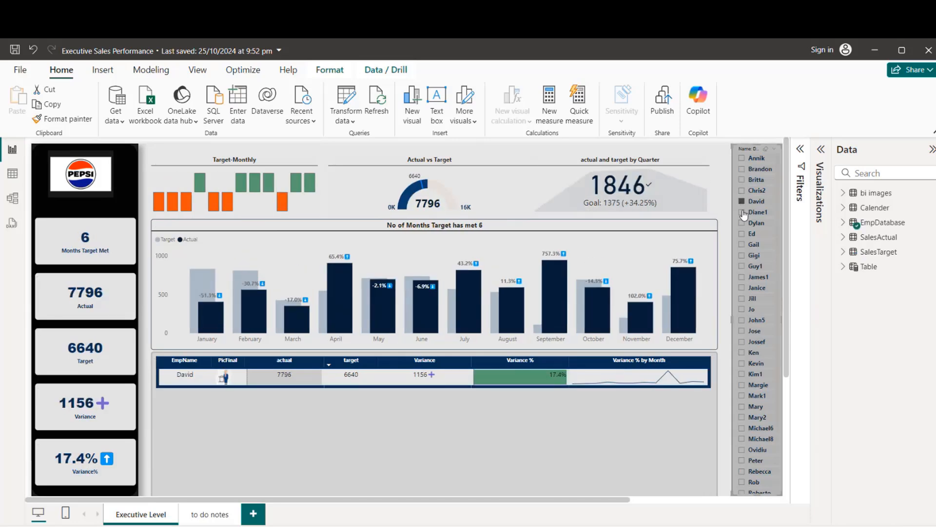
{"action": "left_click", "coordinate": [742, 212]}
{"action": "left_click", "coordinate": [743, 234]}
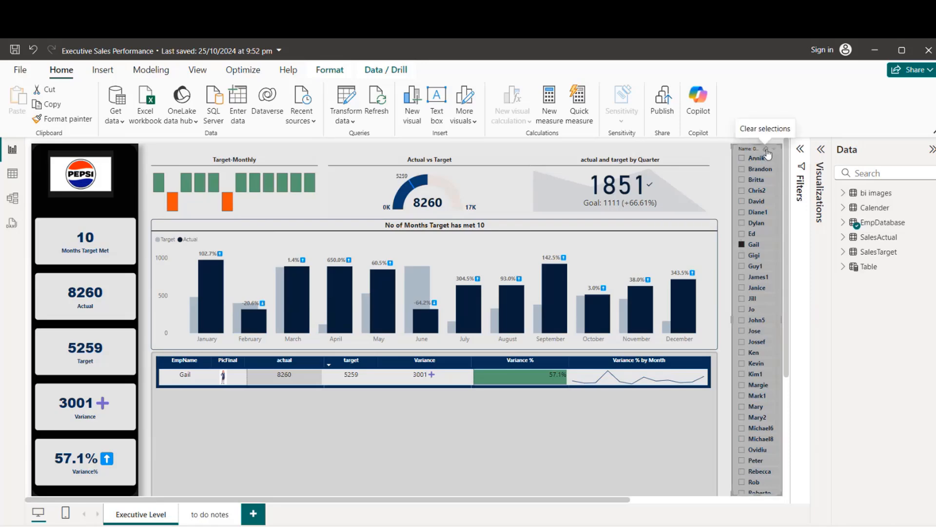
{"action": "left_click", "coordinate": [767, 151]}
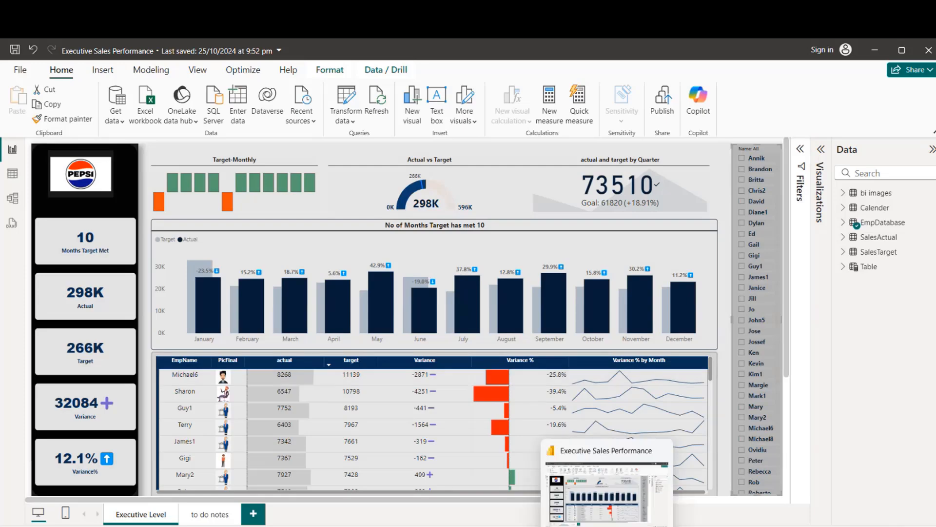
Switch to the ExeSalesPerformance.xlsx workbook in Excel and collapse the ribbon to show more rows
{"action": "mouse_move", "coordinate": [580, 526]}
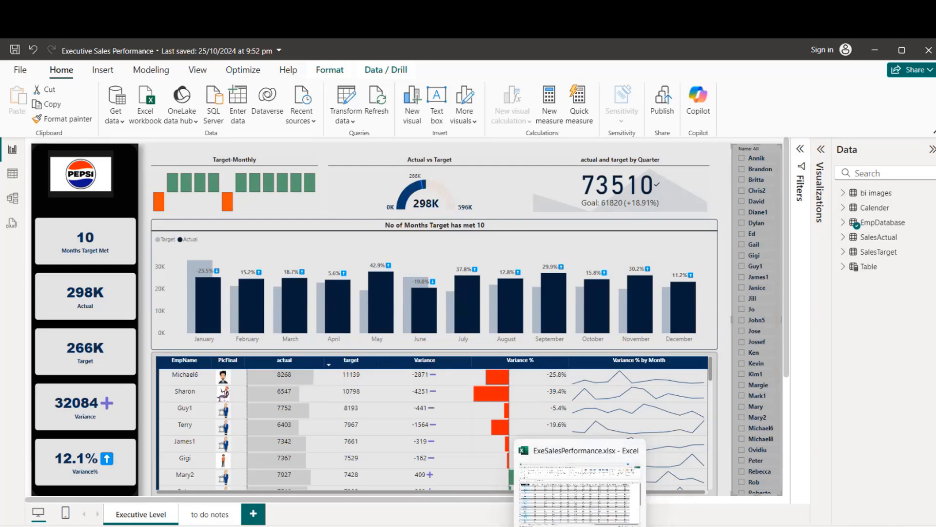
{"action": "left_click", "coordinate": [561, 523]}
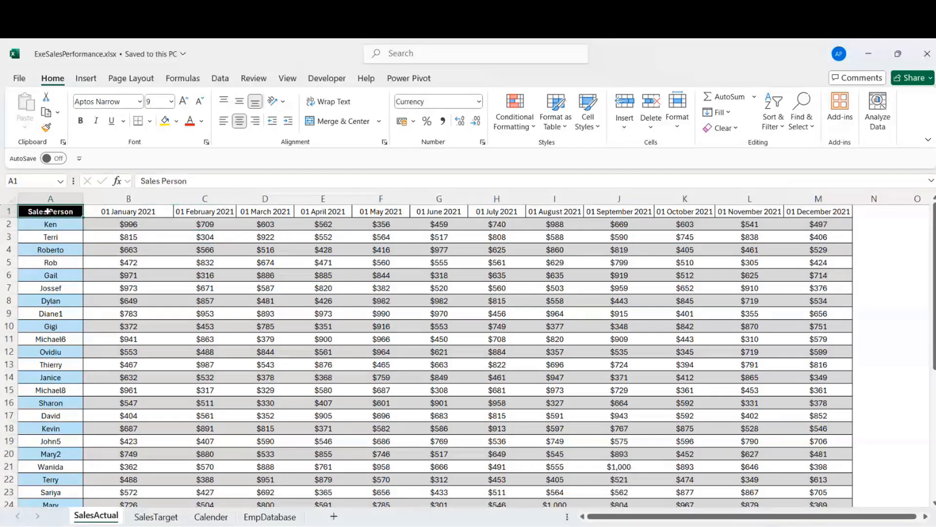
{"action": "left_click", "coordinate": [324, 79]}
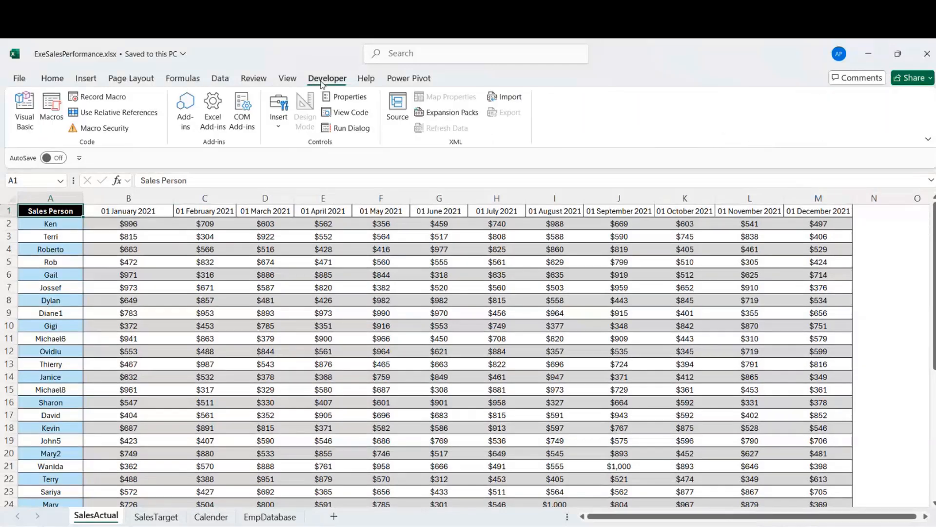
{"action": "double_click", "coordinate": [324, 79]}
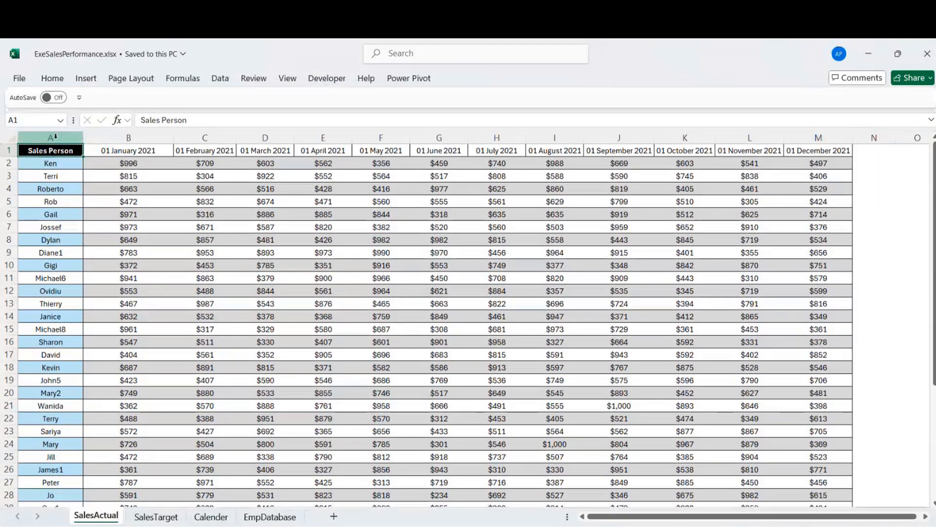
Examine the SalesActual sheet's sales person column and monthly columns from January to December 2021
{"action": "left_click", "coordinate": [55, 136]}
{"action": "left_click_drag", "start_coordinate": [55, 137], "coordinate": [824, 138]}
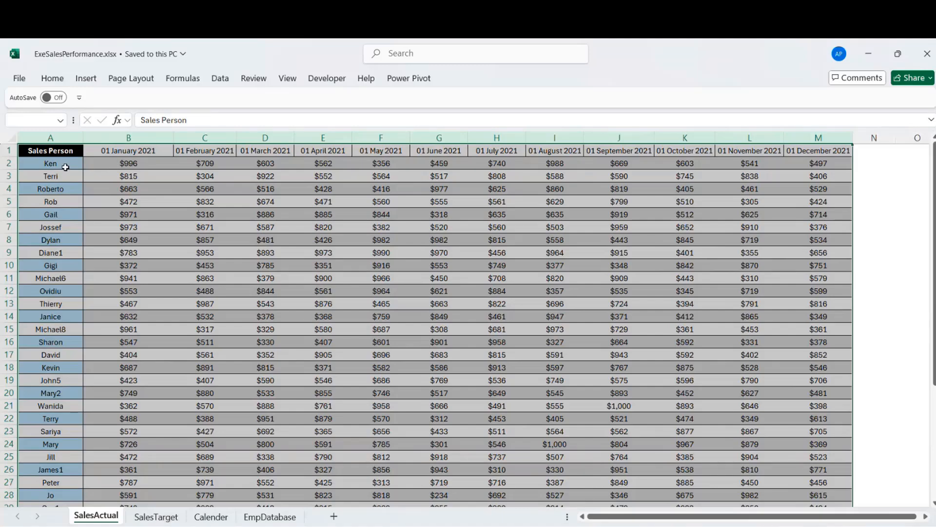
{"action": "left_click", "coordinate": [67, 357]}
{"action": "scroll", "coordinate": [67, 357], "scroll_direction": "down", "scroll_amount": 4}
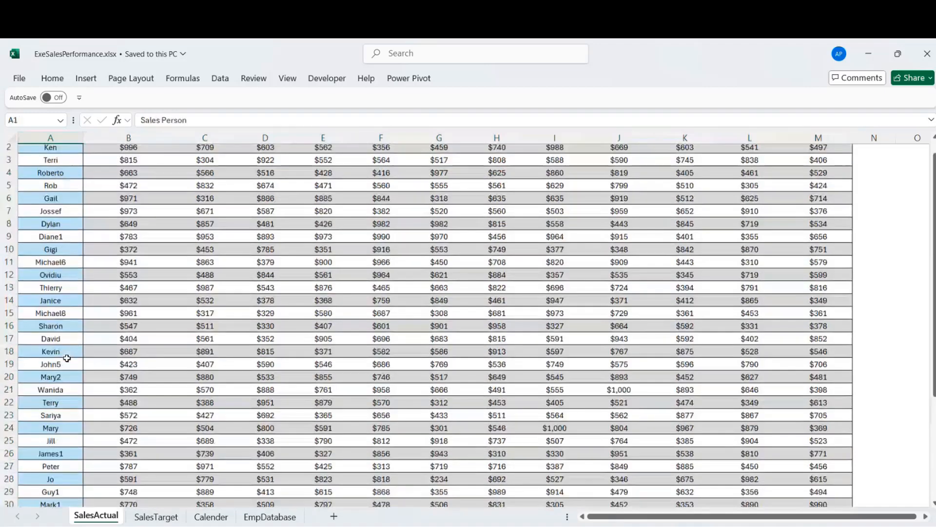
{"action": "key", "text": "Down"}
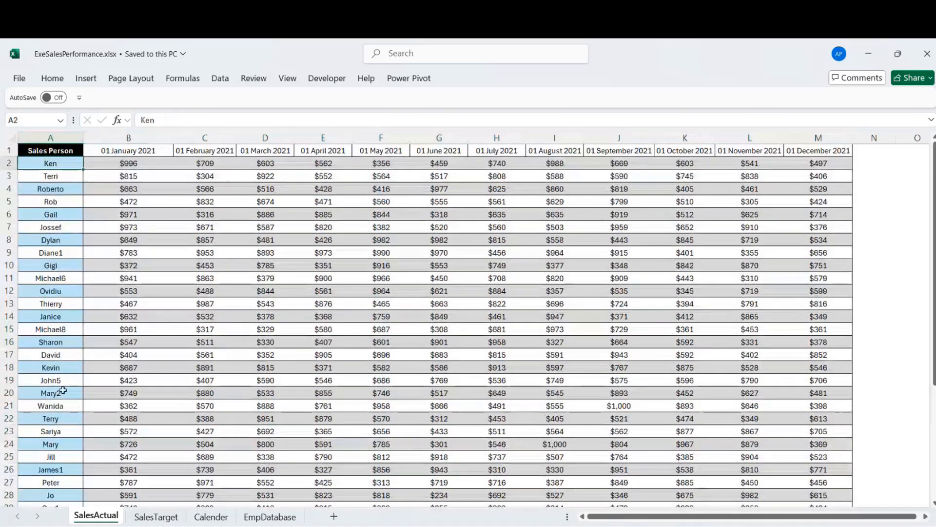
Examine the monthly target amounts per sales person on the SalesTarget sheet
{"action": "left_click", "coordinate": [173, 517]}
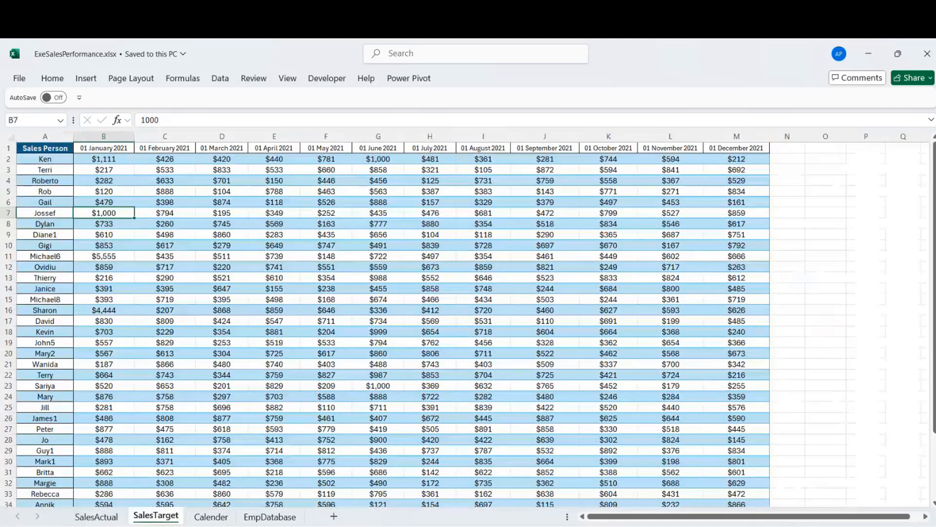
{"action": "left_click", "coordinate": [917, 526]}
{"action": "left_click", "coordinate": [73, 337]}
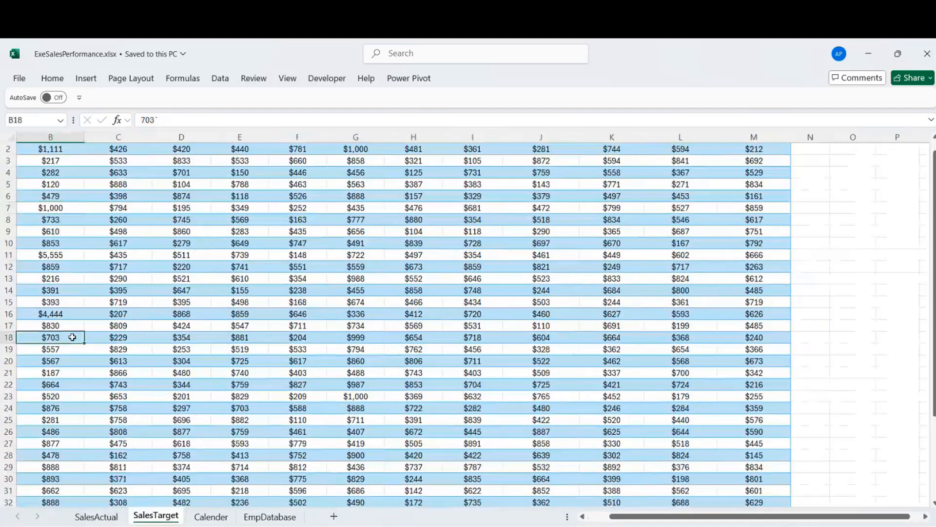
{"action": "key", "text": "ctrl+Home"}
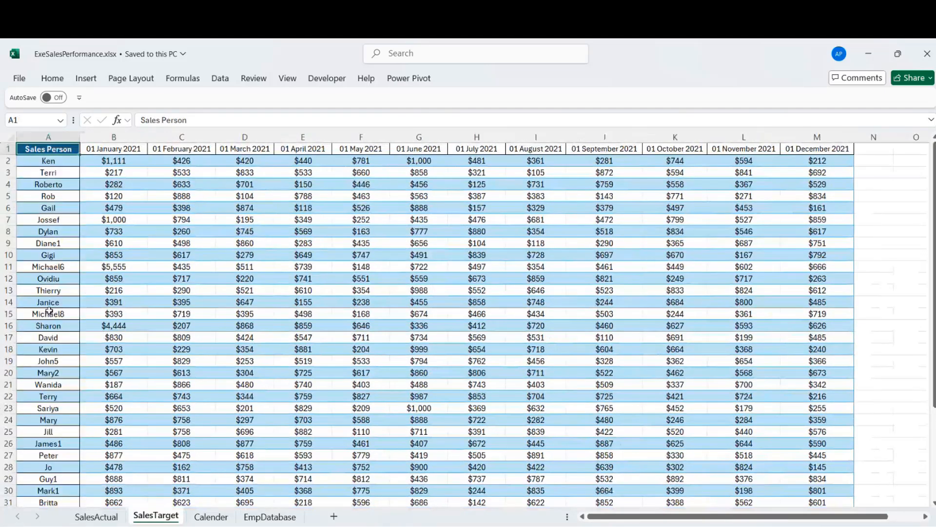
{"action": "left_click", "coordinate": [114, 234]}
{"action": "left_click", "coordinate": [69, 184]}
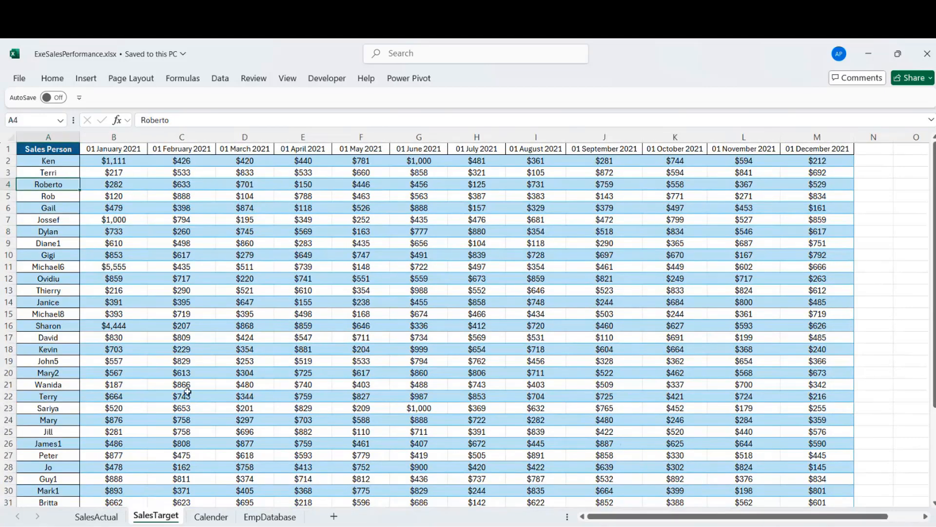
Return to the SalesActual sheet and step through the month dates in its header row
{"action": "left_click", "coordinate": [105, 519]}
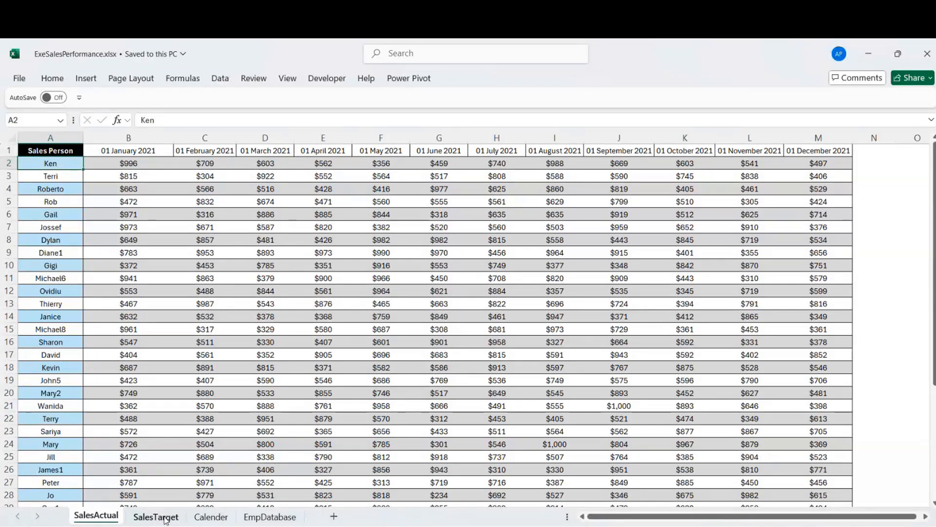
{"action": "key", "text": "Down"}
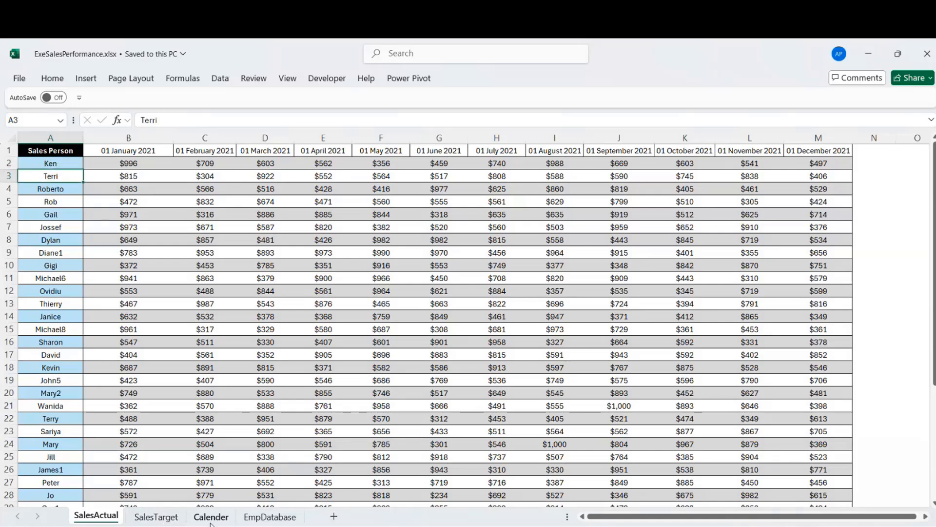
{"action": "left_click", "coordinate": [120, 147]}
{"action": "key", "text": "Right"}
{"action": "key", "text": "Right"}
{"action": "key", "text": "Right"}
{"action": "key", "text": "Right"}
{"action": "key", "text": "Right"}
{"action": "key", "text": "Right"}
{"action": "key", "text": "Right"}
{"action": "key", "text": "Right"}
{"action": "key", "text": "Right"}
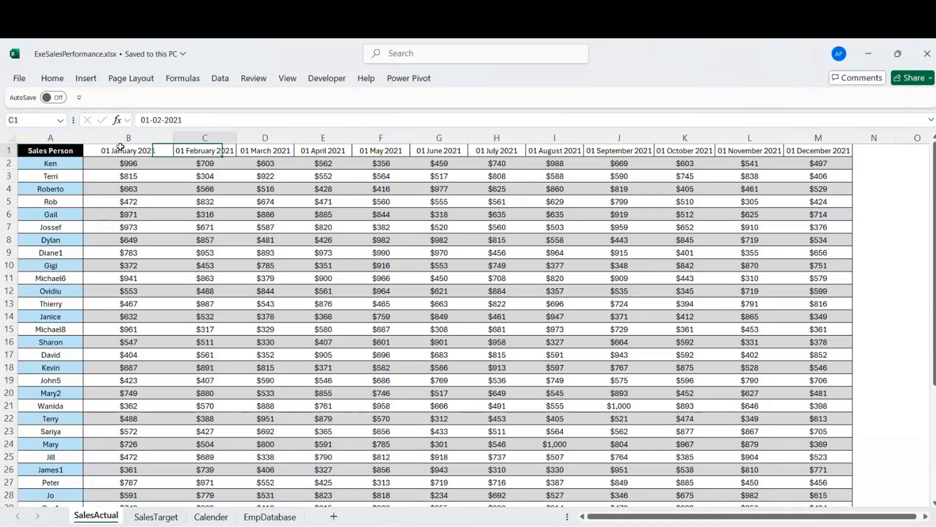
{"action": "key", "text": "Right"}
{"action": "key", "text": "Right"}
{"action": "key", "text": "Left"}
{"action": "key", "text": "Left"}
{"action": "key", "text": "Home"}
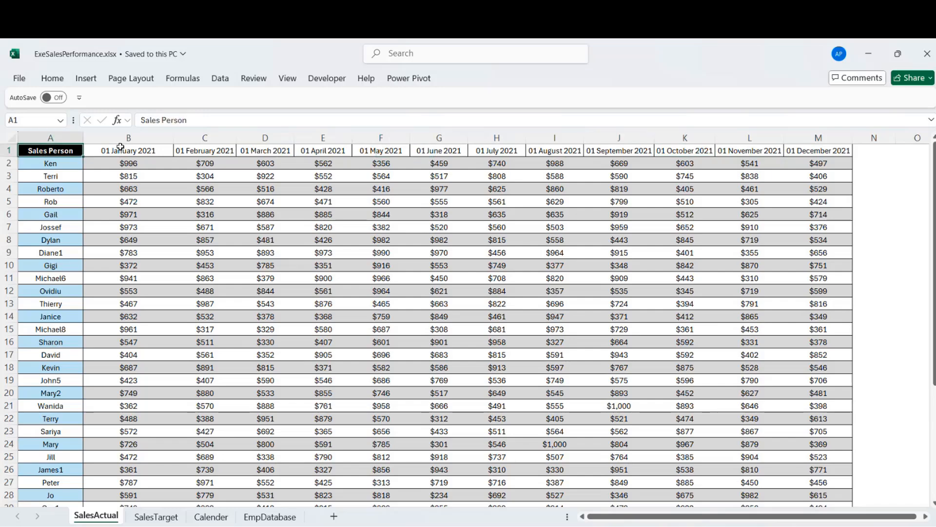
Review the CalDate and Index columns on the Calender sheet
{"action": "left_click", "coordinate": [225, 520]}
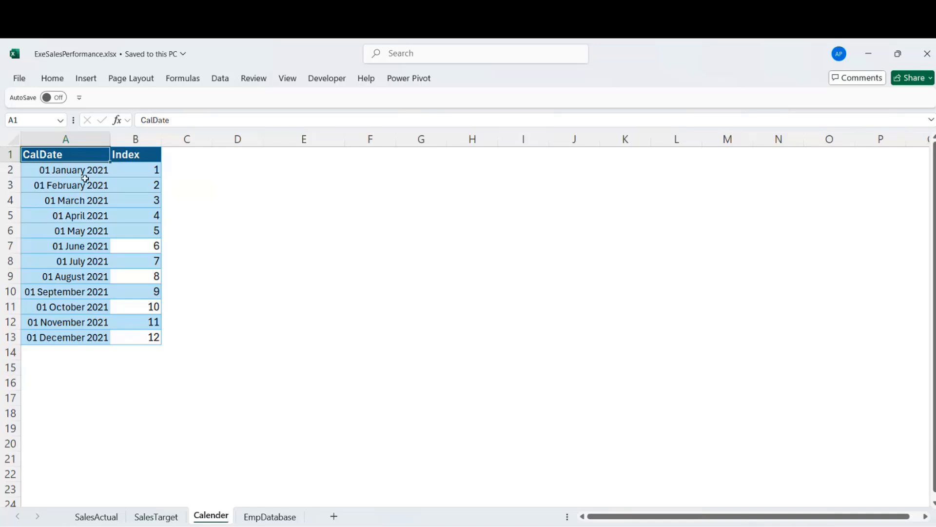
{"action": "left_click", "coordinate": [73, 139]}
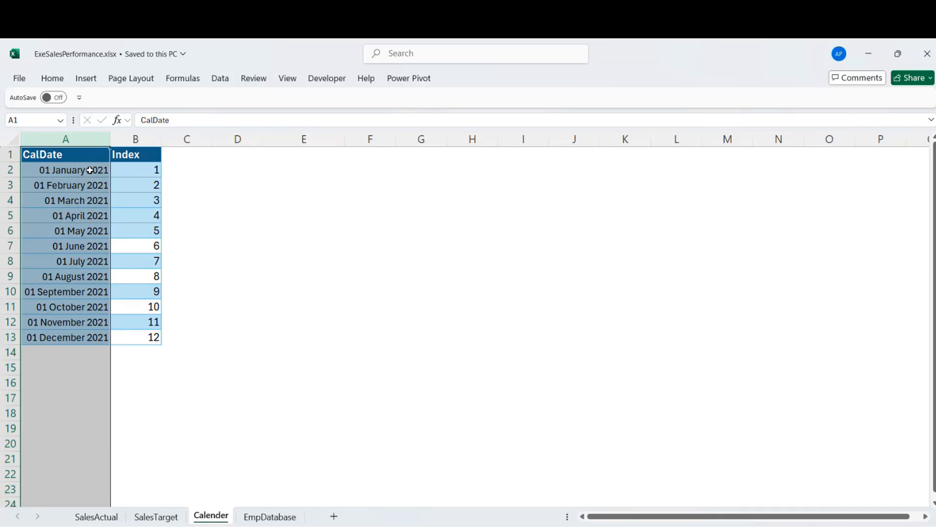
{"action": "left_click", "coordinate": [127, 170]}
{"action": "left_click", "coordinate": [136, 307]}
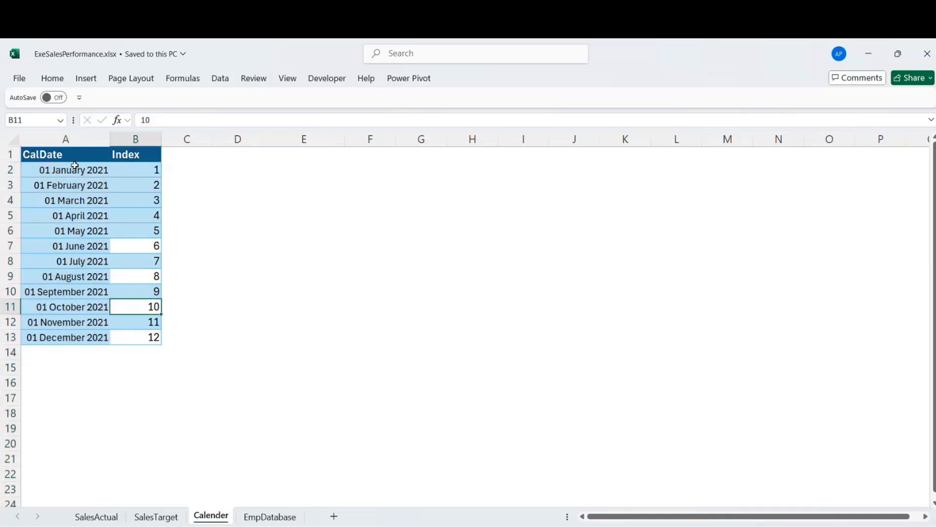
{"action": "left_click", "coordinate": [157, 169]}
{"action": "left_click", "coordinate": [131, 139]}
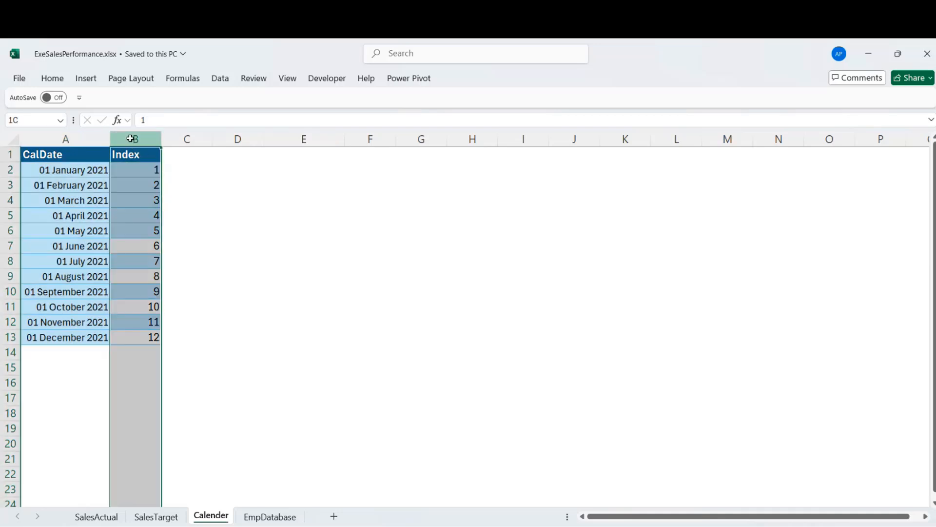
{"action": "left_click", "coordinate": [154, 248]}
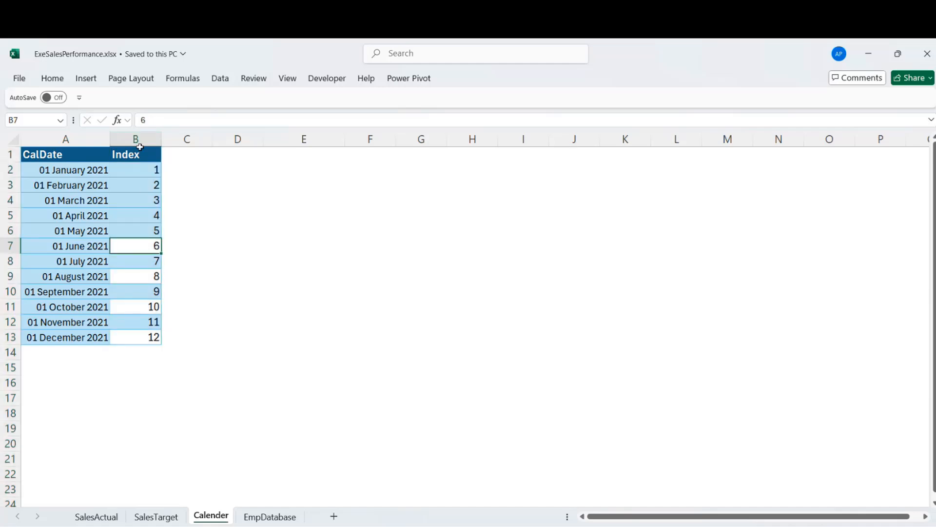
{"action": "left_click", "coordinate": [137, 139]}
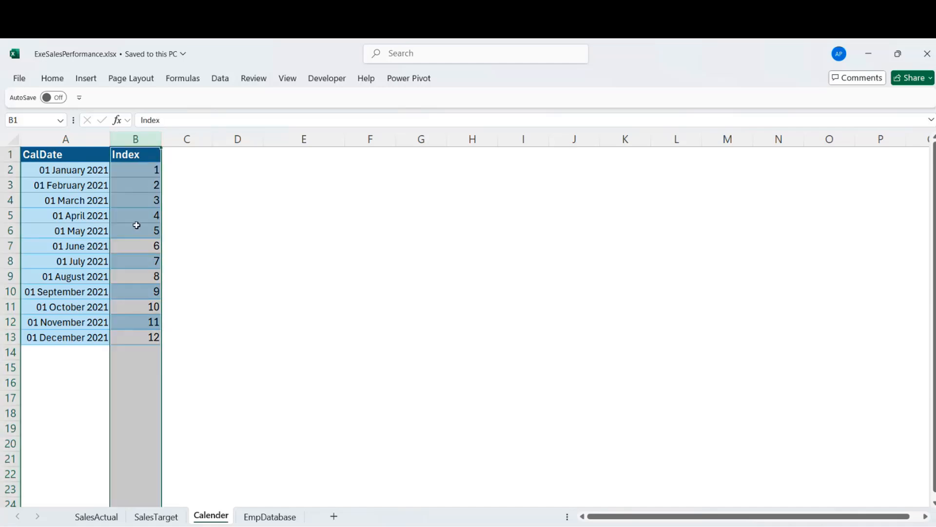
{"action": "left_click", "coordinate": [72, 168]}
Enter =ISNUMBER(A2) in cell D2 of the Calender sheet to test whether the first CalDate is numeric
{"action": "left_click", "coordinate": [235, 167]}
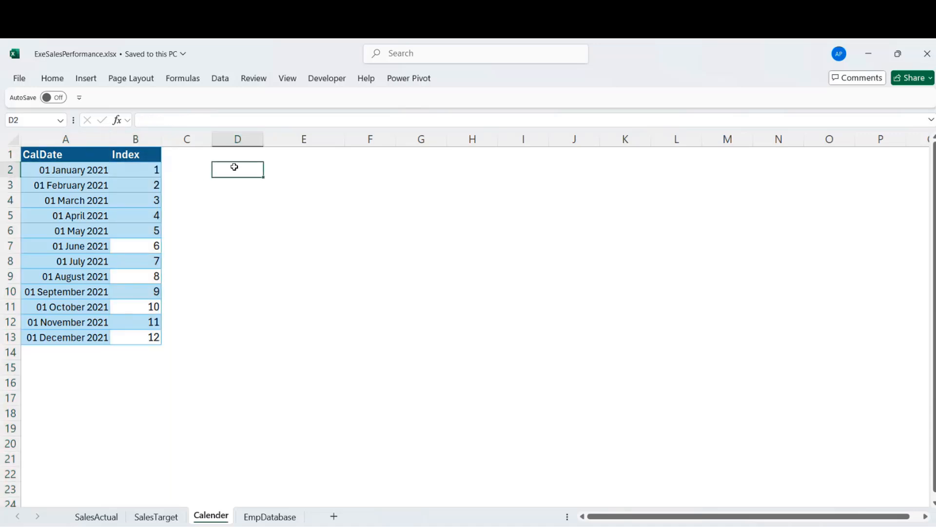
{"action": "type", "text": "=isnumber("}
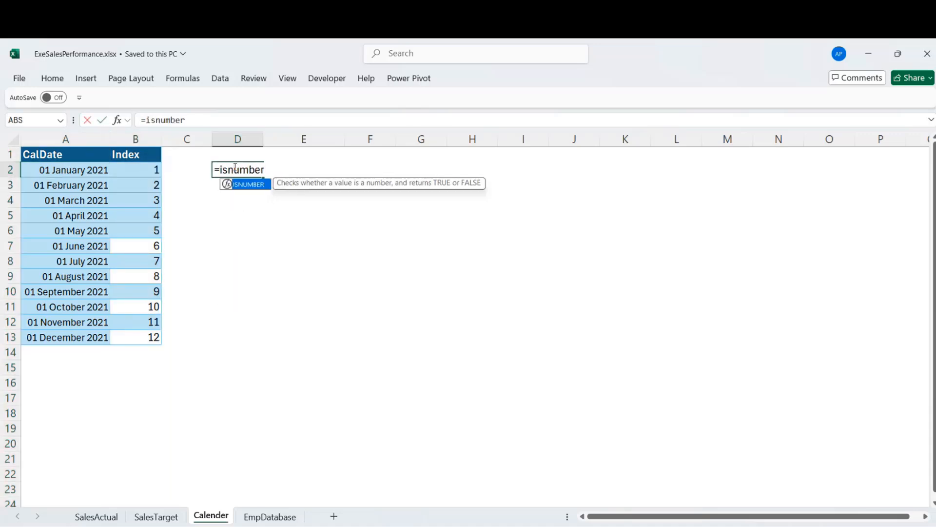
{"action": "key", "text": "Left"}
{"action": "key", "text": "Left"}
{"action": "key", "text": "Left"}
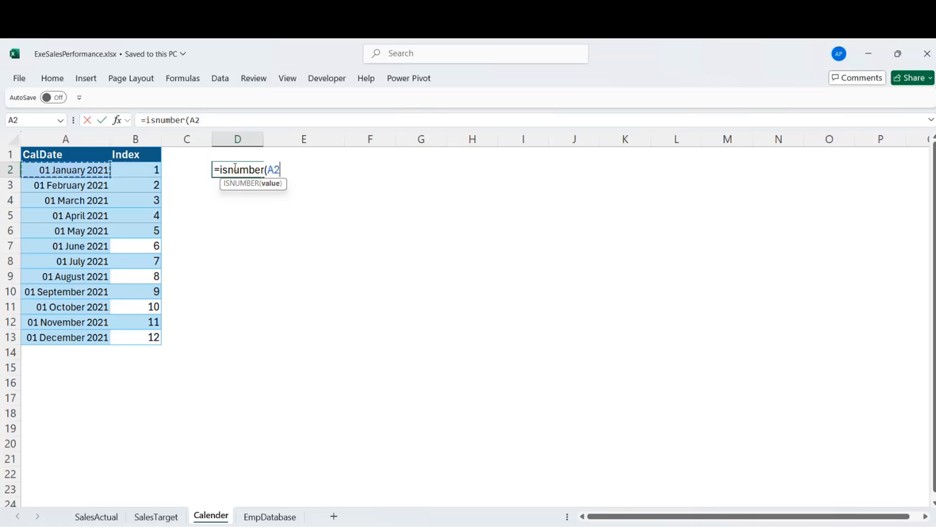
{"action": "type", "text": ")"}
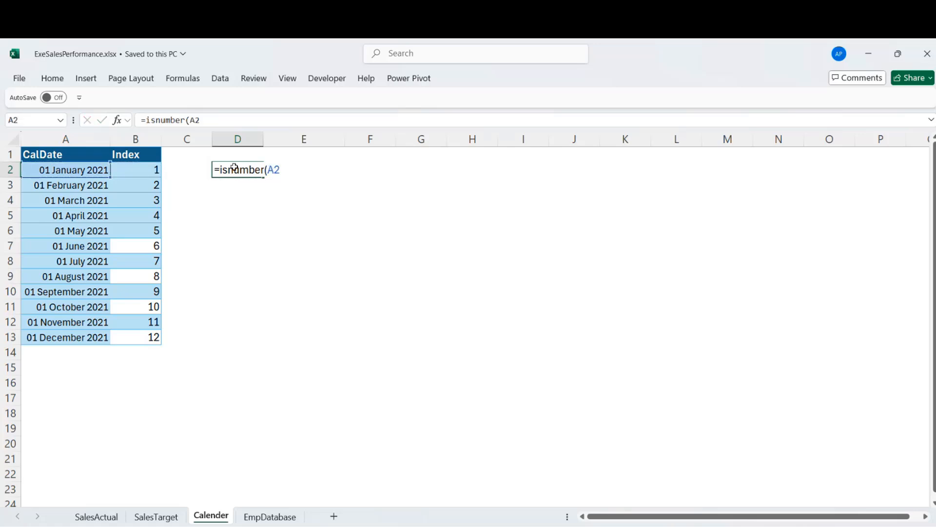
{"action": "key", "text": "ctrl+Return"}
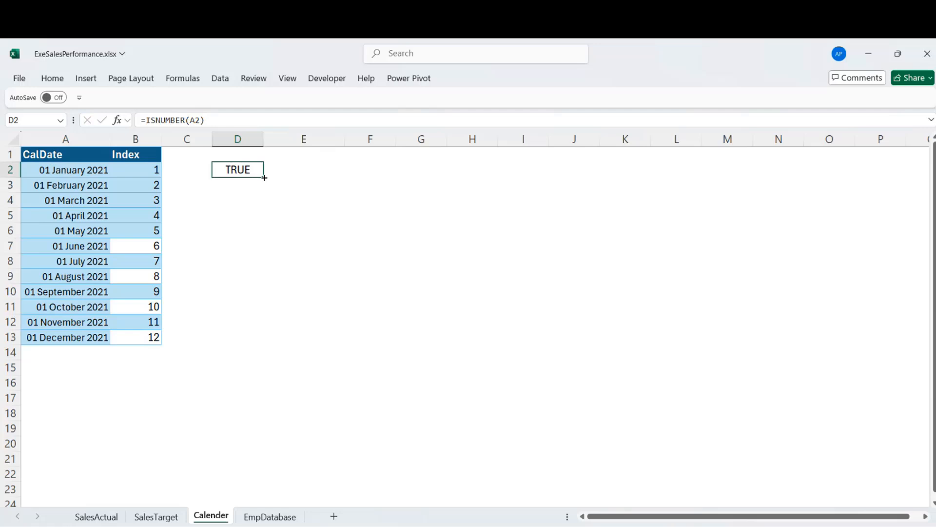
Copy the ISNUMBER test down to D13 on the Calender sheet and clear the test cells D2:D13
{"action": "left_click_drag", "start_coordinate": [264, 177], "coordinate": [264, 345]}
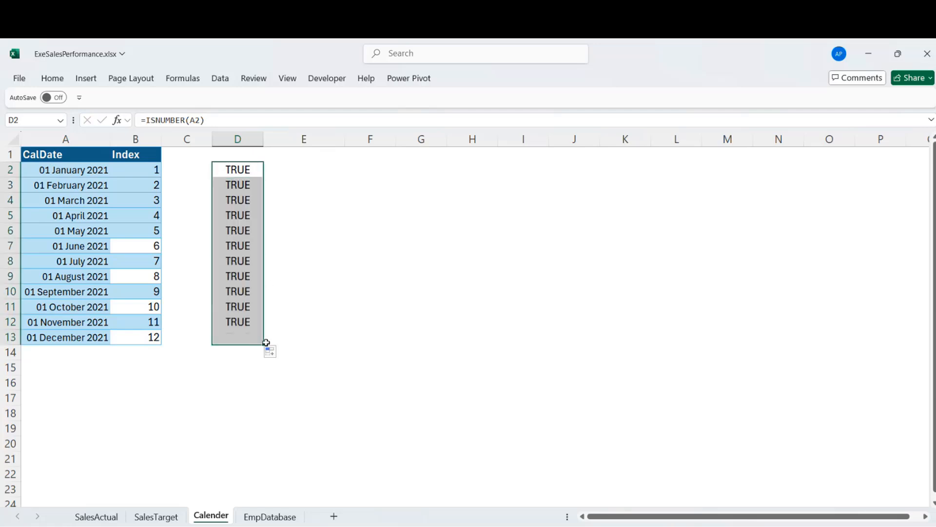
{"action": "key", "text": "Delete"}
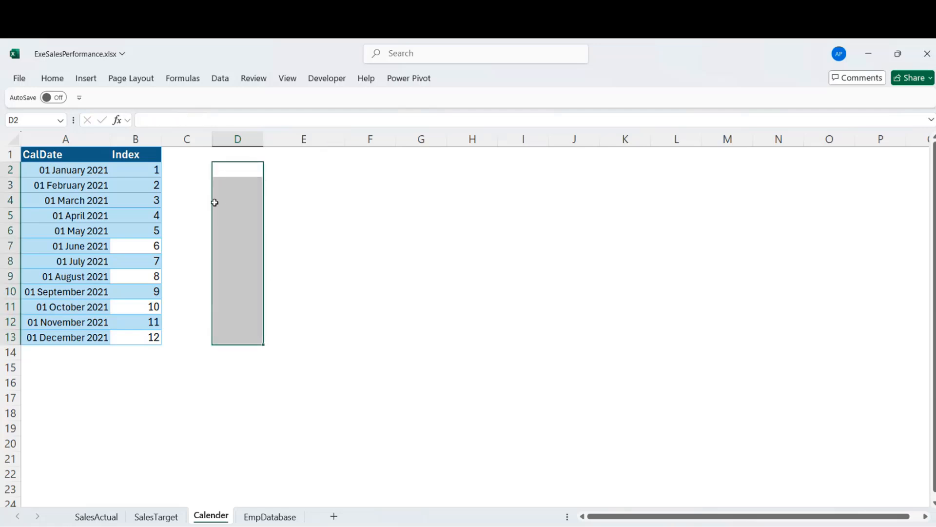
Compare the CalDate values on the Calender sheet with the month headers on the SalesTarget sheet
{"action": "left_click", "coordinate": [144, 200]}
{"action": "left_click", "coordinate": [107, 170]}
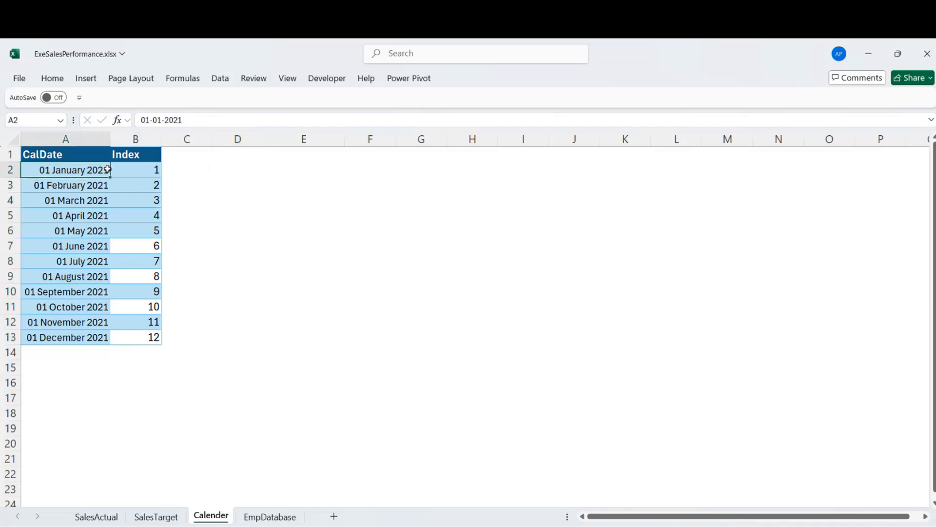
{"action": "left_click", "coordinate": [125, 168]}
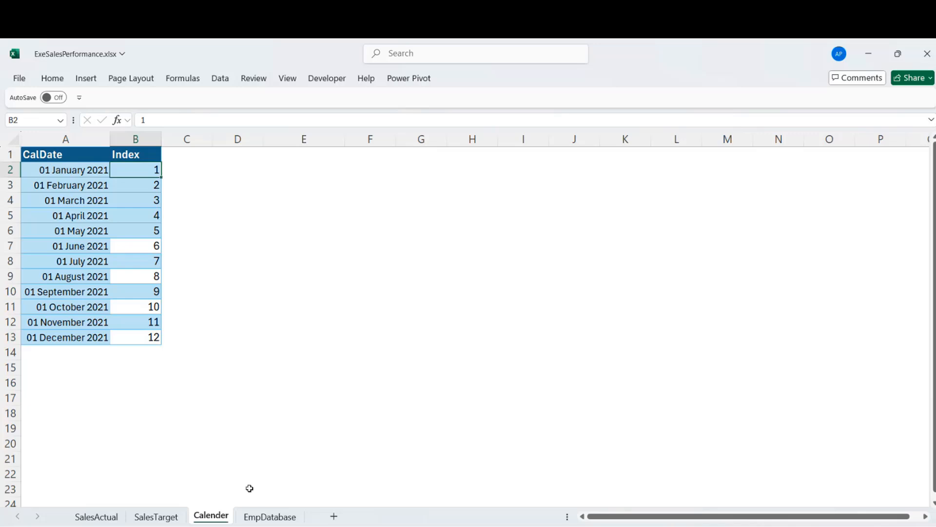
{"action": "left_click", "coordinate": [65, 140]}
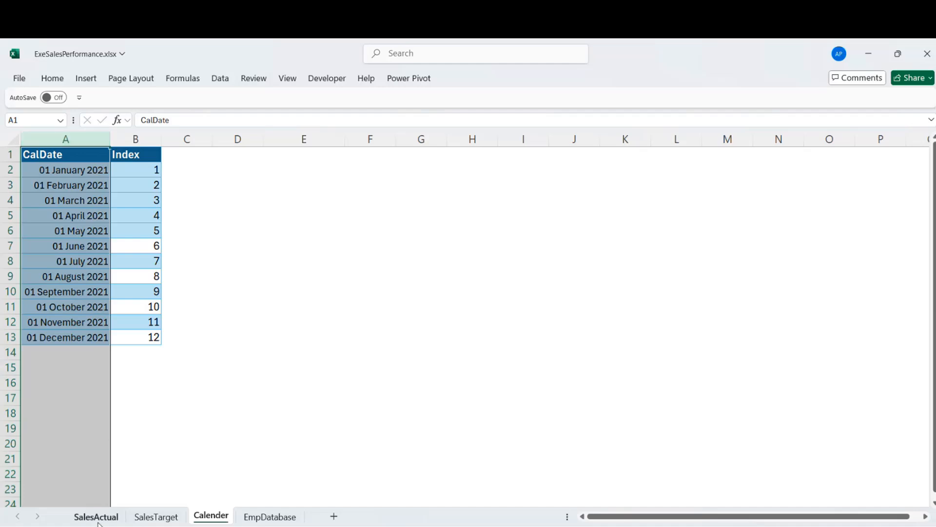
{"action": "left_click", "coordinate": [147, 521]}
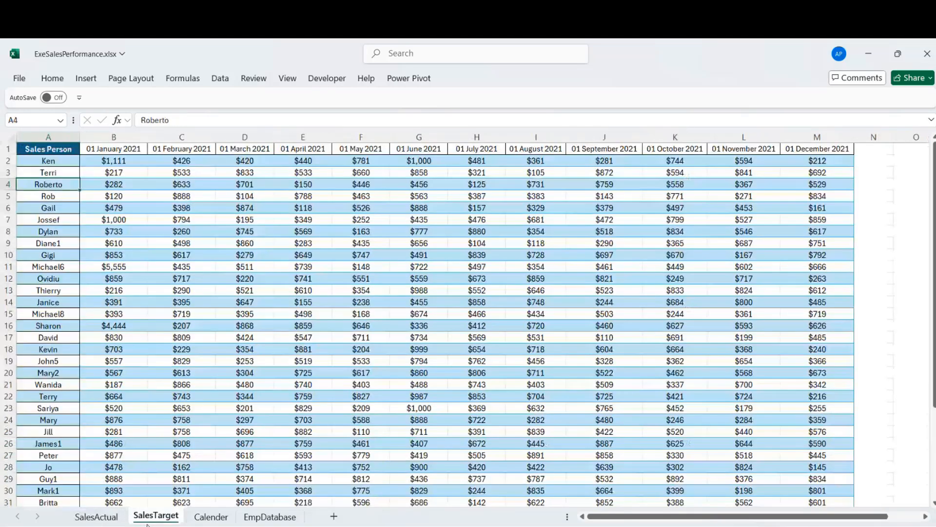
{"action": "left_click", "coordinate": [209, 519]}
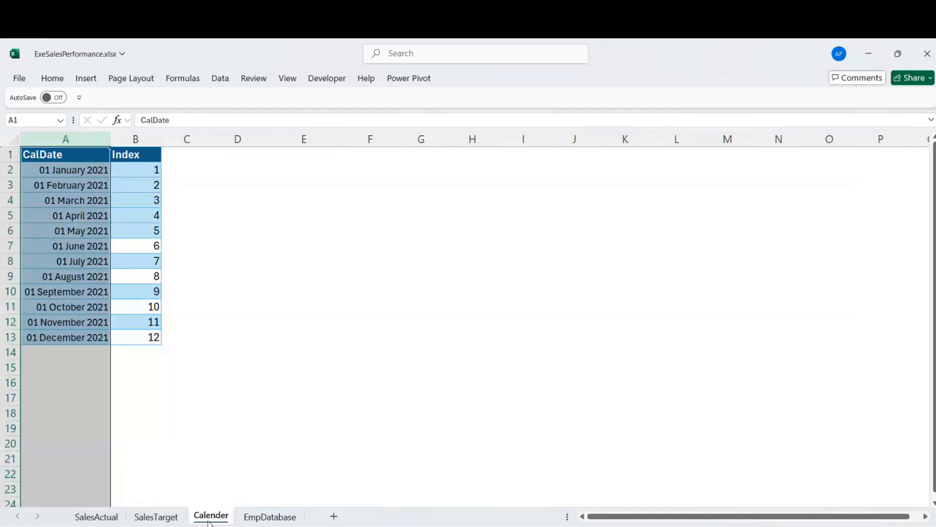
{"action": "left_click", "coordinate": [65, 181]}
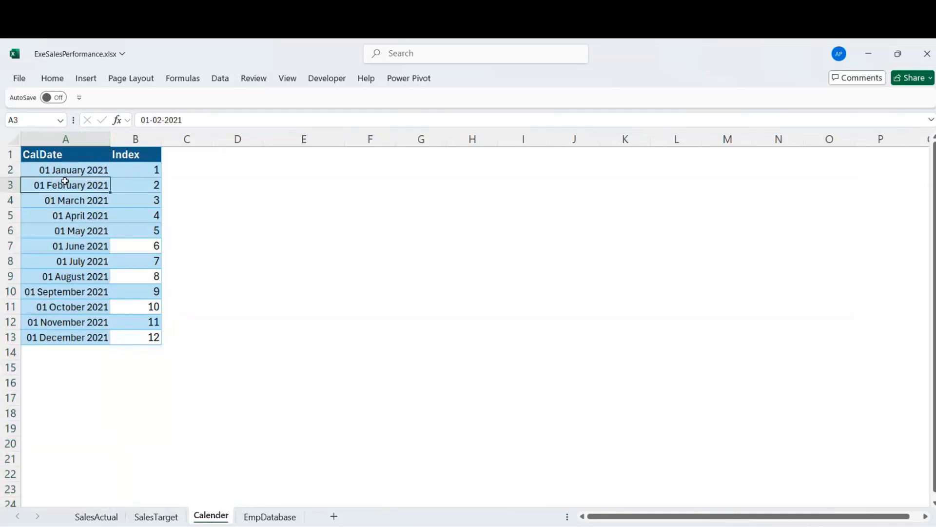
{"action": "left_click", "coordinate": [72, 160]}
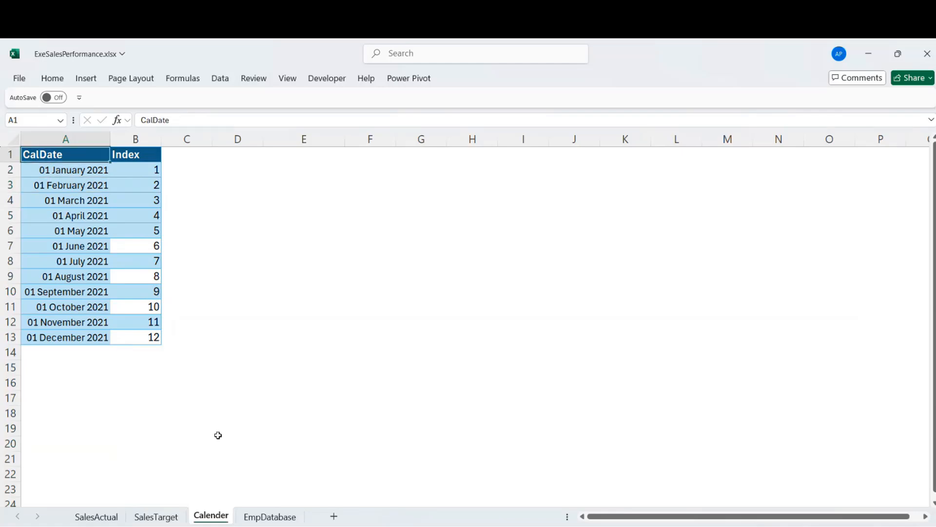
Open the EmpDatabase sheet and reduce the height of row 2 to match the other rows
{"action": "left_click", "coordinate": [263, 517]}
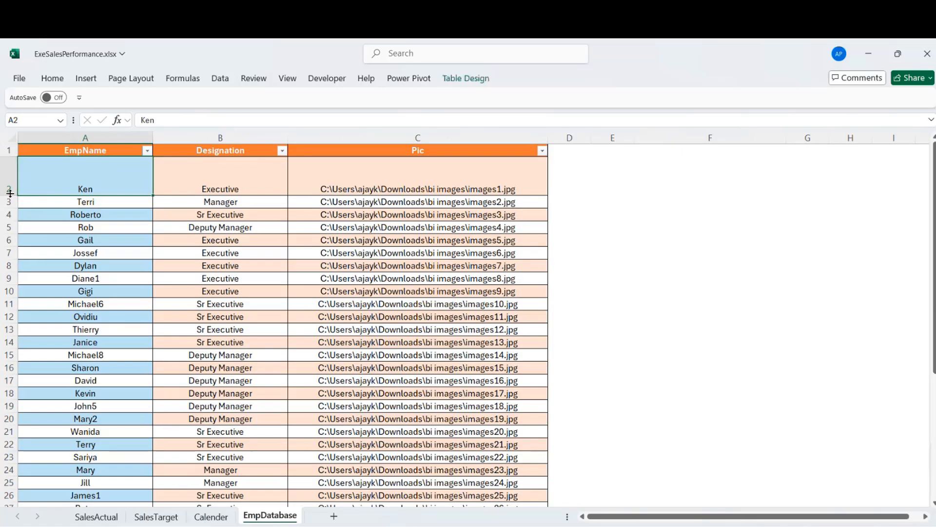
{"action": "left_click_drag", "start_coordinate": [11, 194], "coordinate": [14, 167]}
{"action": "left_click", "coordinate": [238, 208]}
{"action": "left_click", "coordinate": [386, 185]}
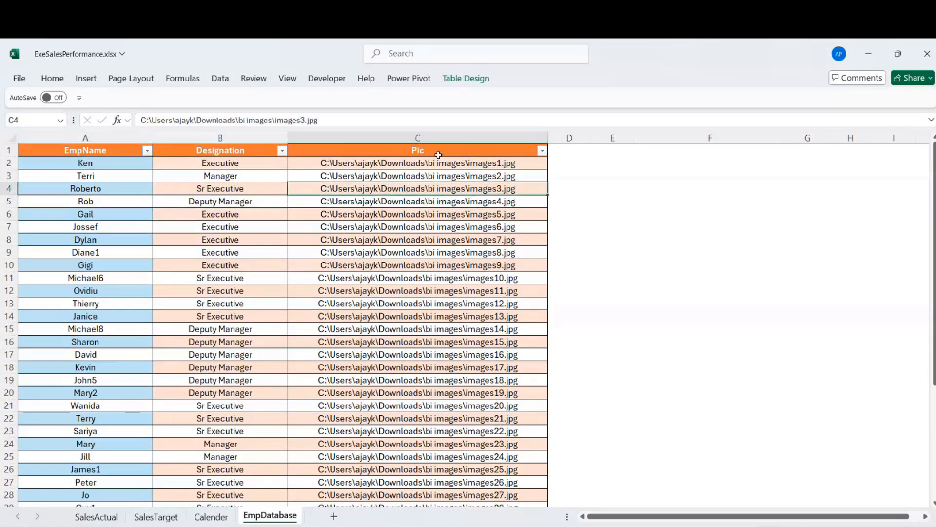
Examine the Pic column's image file paths against the EmpName entries on the EmpDatabase sheet
{"action": "left_click", "coordinate": [410, 149]}
{"action": "key", "text": "Down"}
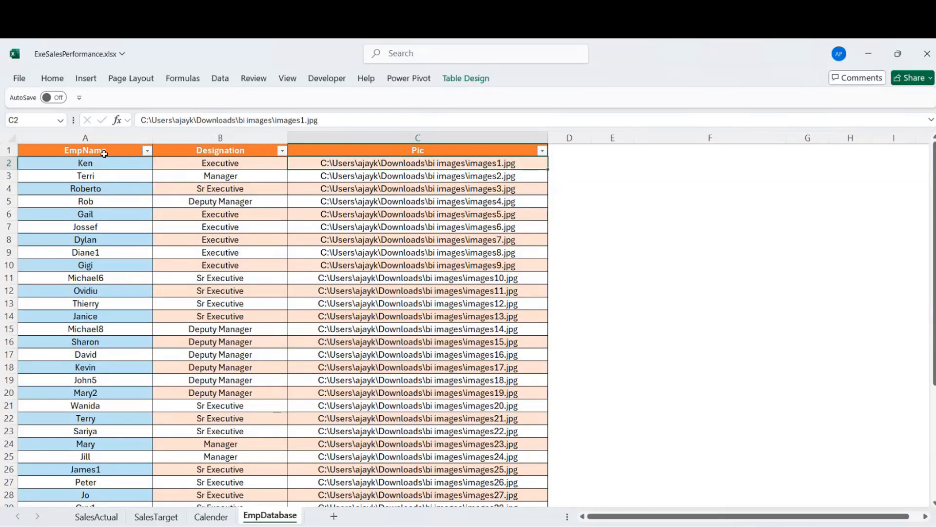
{"action": "left_click", "coordinate": [430, 175]}
{"action": "left_click", "coordinate": [483, 166]}
{"action": "left_click", "coordinate": [120, 164]}
{"action": "left_click", "coordinate": [369, 169]}
{"action": "left_click", "coordinate": [386, 151]}
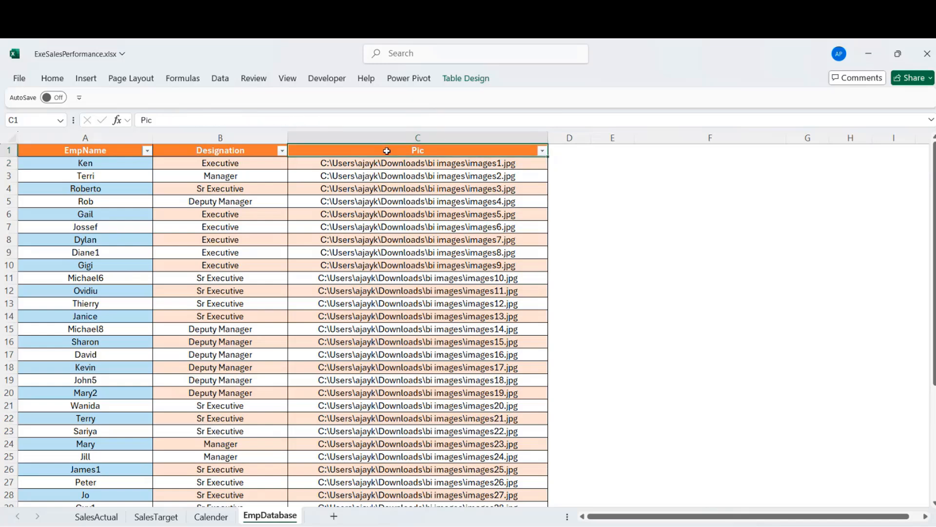
{"action": "left_click", "coordinate": [340, 165]}
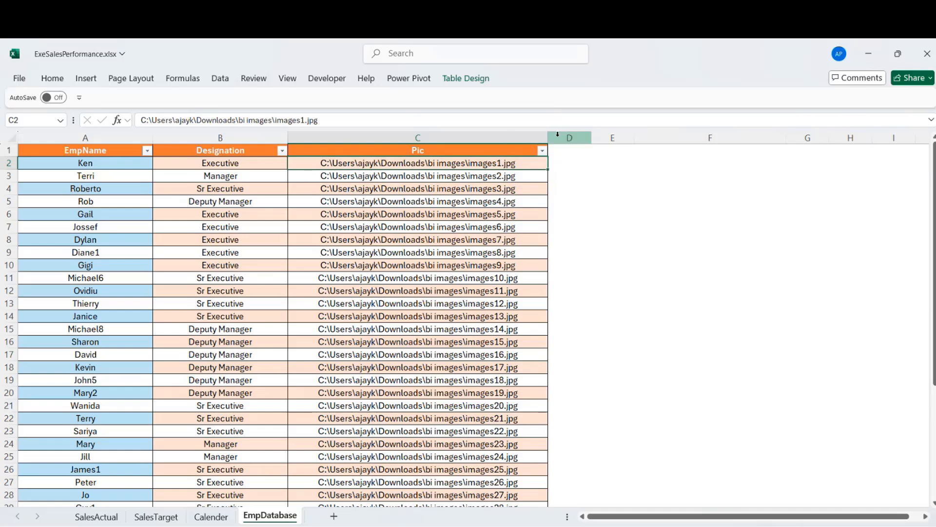
Narrow the Pic column to fit its image paths and check the paths down to row 18
{"action": "left_click_drag", "start_coordinate": [550, 136], "coordinate": [497, 142]}
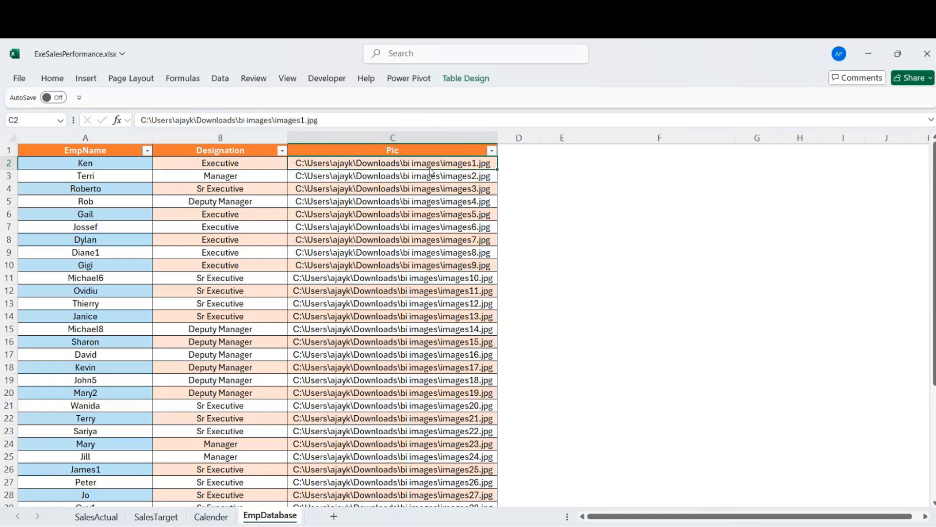
{"action": "left_click_drag", "start_coordinate": [464, 160], "coordinate": [463, 208]}
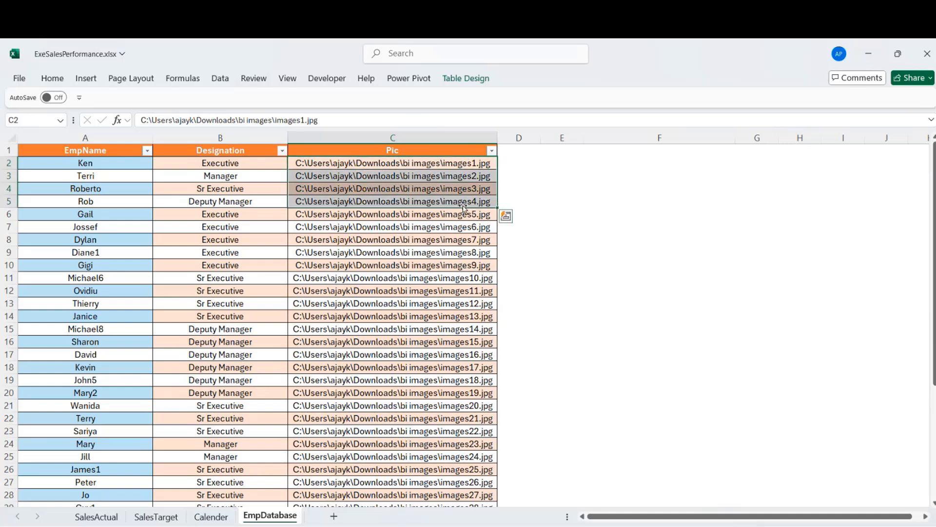
{"action": "left_click", "coordinate": [457, 274]}
{"action": "left_click", "coordinate": [463, 363]}
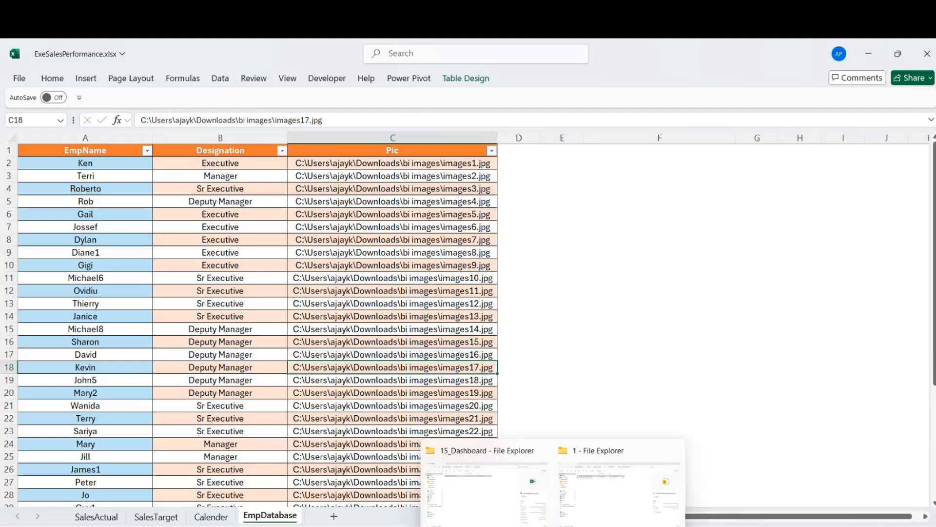
Switch to the Executive Sales Performance report in Power BI and examine the employee pictures in the PicFinal column
{"action": "mouse_move", "coordinate": [583, 483]}
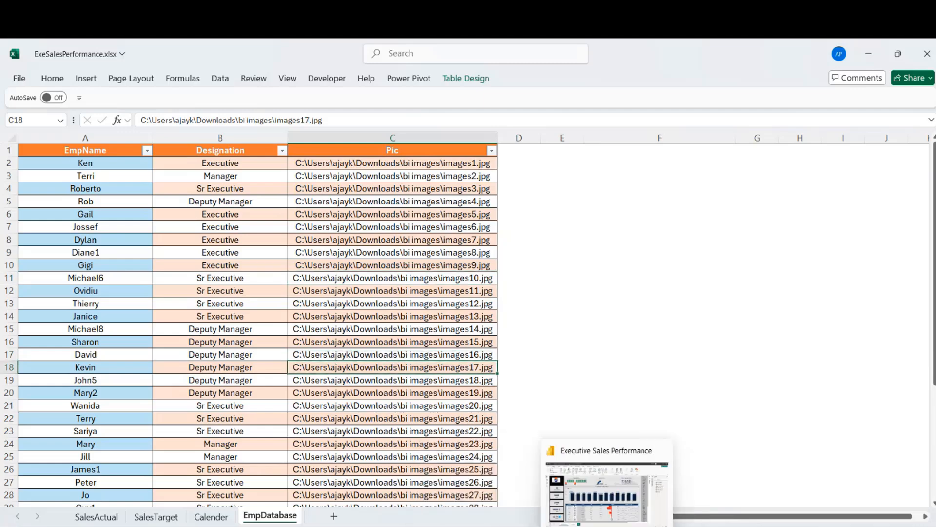
{"action": "left_click", "coordinate": [577, 459]}
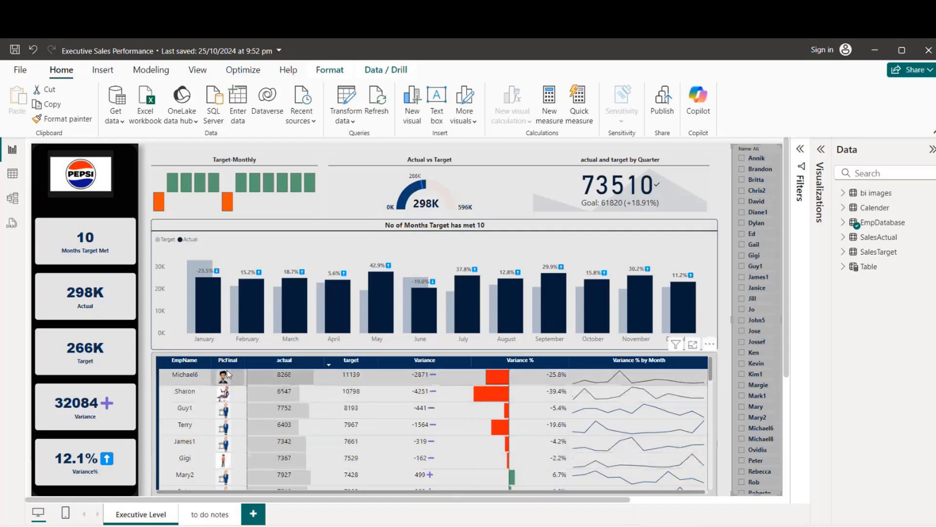
{"action": "mouse_move", "coordinate": [225, 376]}
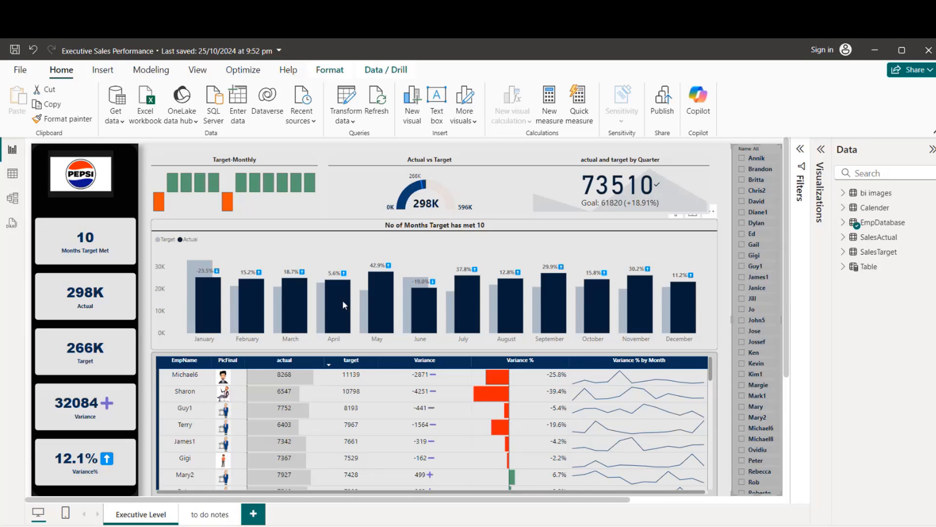
{"action": "mouse_move", "coordinate": [374, 300]}
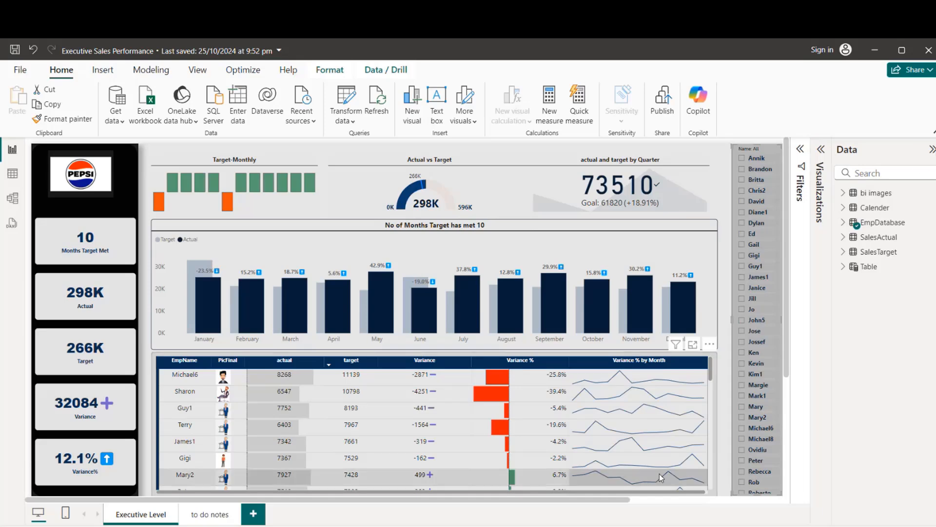
Return to the ExeSalesPerformance.xlsx workbook in Excel and check the table name on the EmpDatabase sheet
{"action": "mouse_move", "coordinate": [537, 475]}
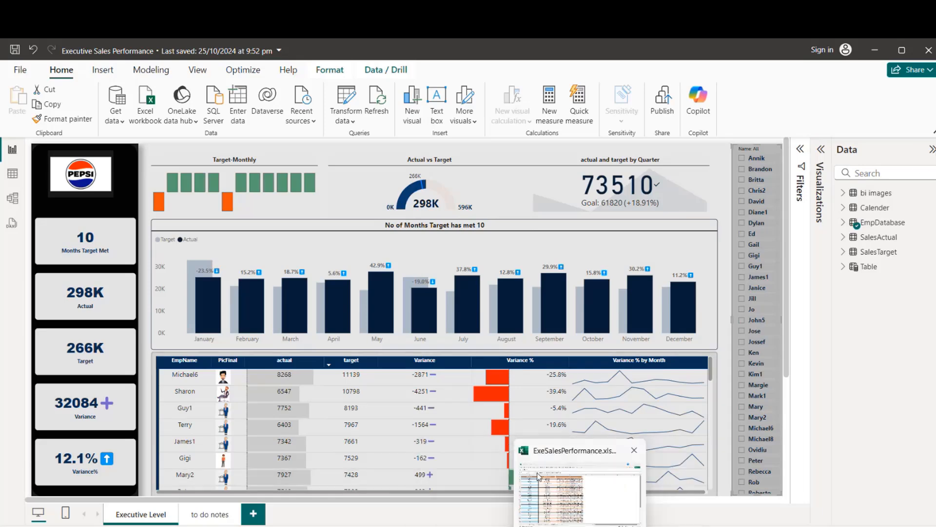
{"action": "left_click", "coordinate": [538, 475]}
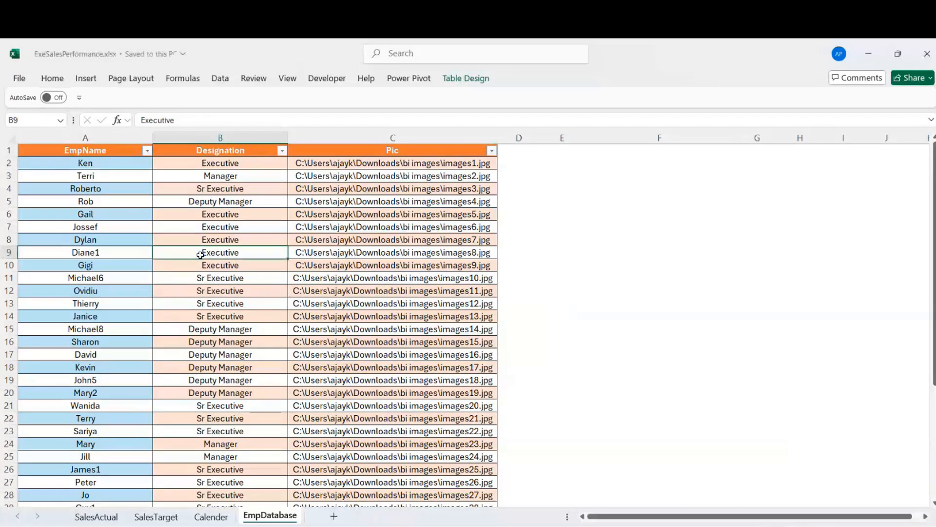
{"action": "left_click", "coordinate": [462, 80]}
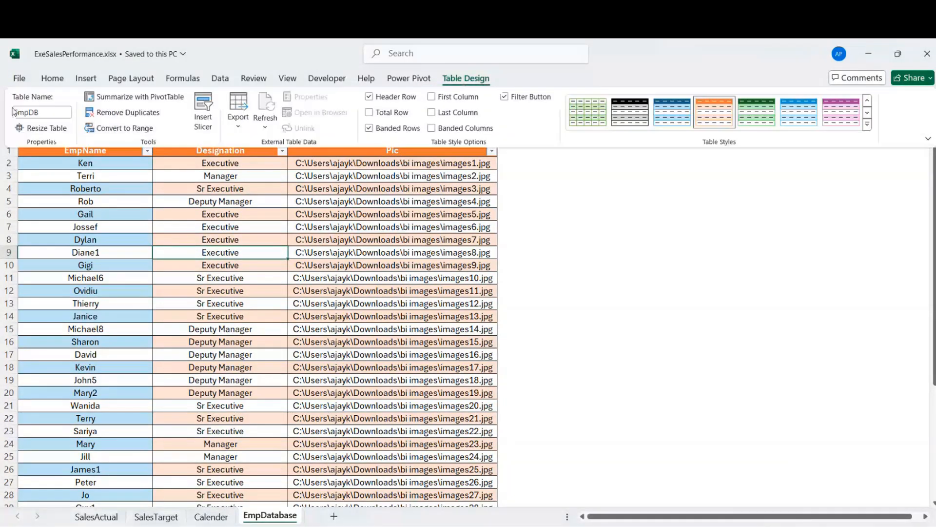
{"action": "left_click", "coordinate": [178, 254]}
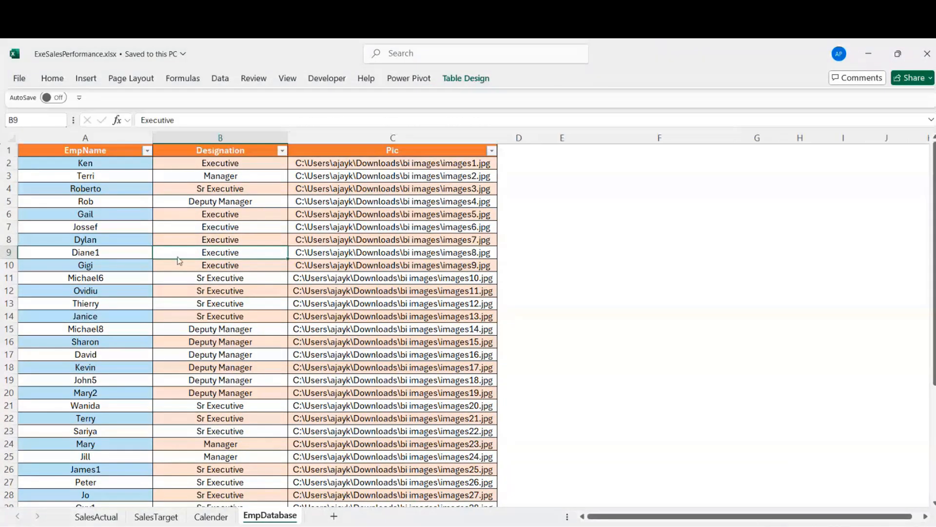
{"action": "left_click", "coordinate": [220, 138]}
{"action": "left_click", "coordinate": [217, 258]}
{"action": "left_click", "coordinate": [100, 329]}
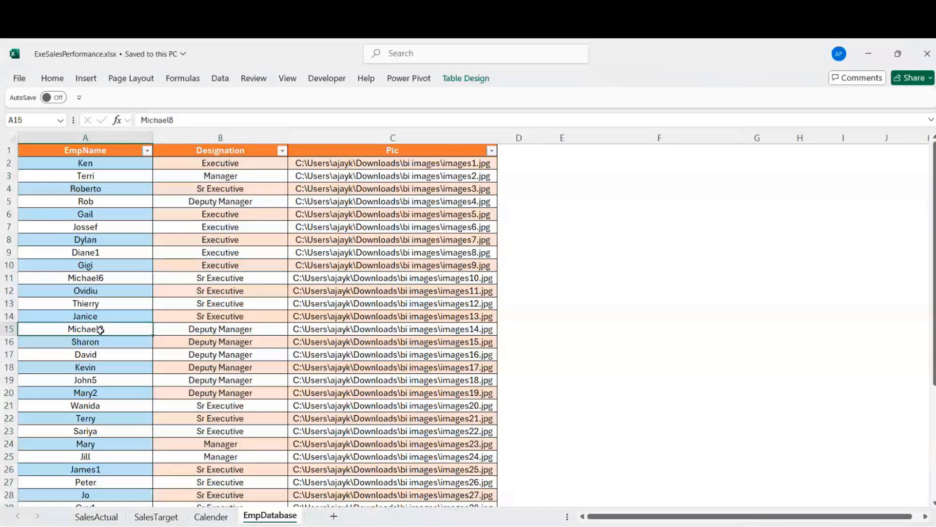
Convert the CalDate and Index range A1:B13 on the Calender sheet into a table with headers
{"action": "left_click", "coordinate": [216, 519]}
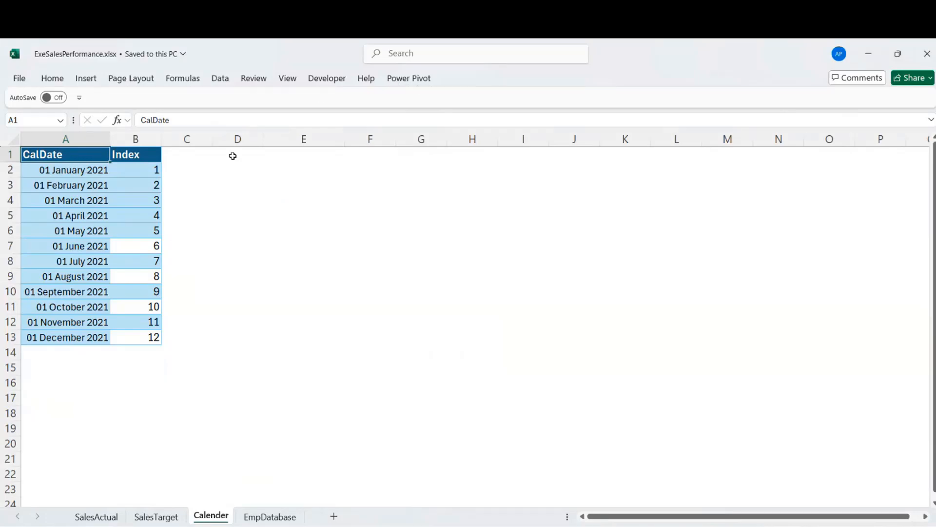
{"action": "left_click", "coordinate": [327, 79]}
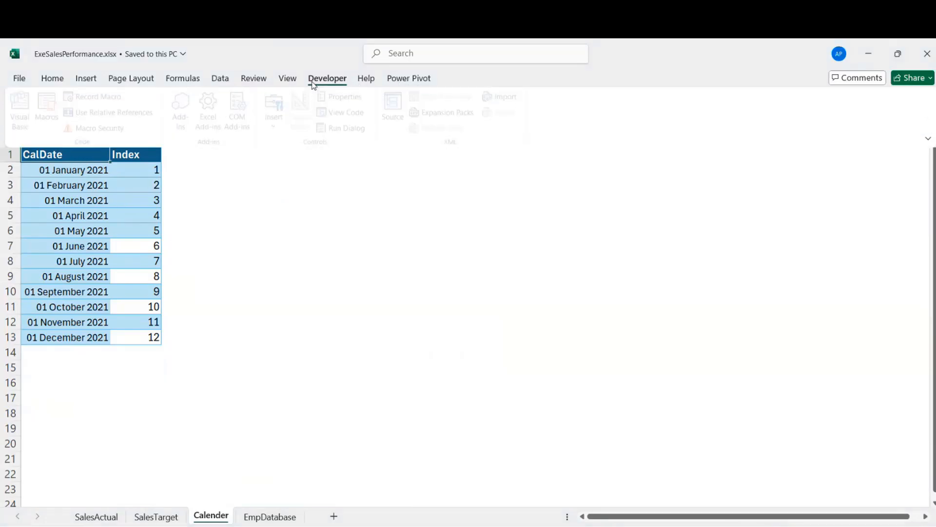
{"action": "left_click", "coordinate": [83, 282]}
{"action": "left_click", "coordinate": [75, 248]}
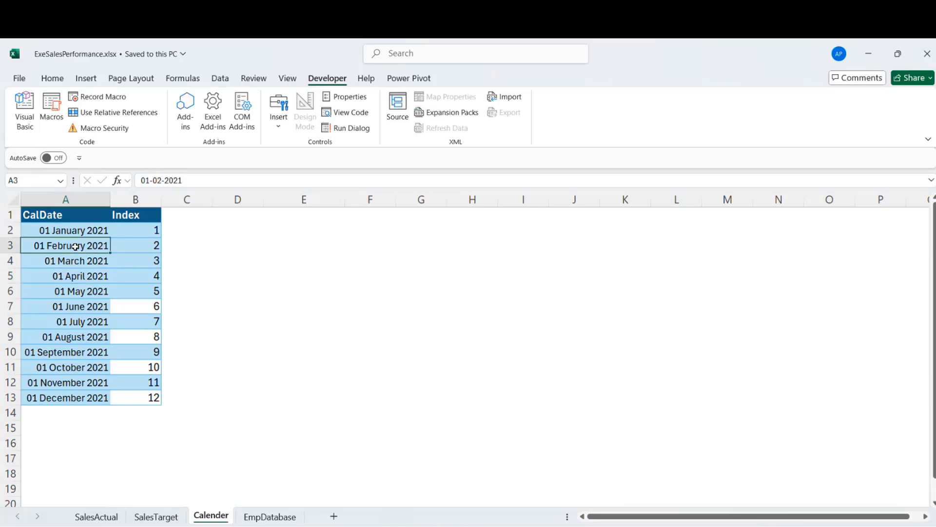
{"action": "left_click", "coordinate": [59, 217]}
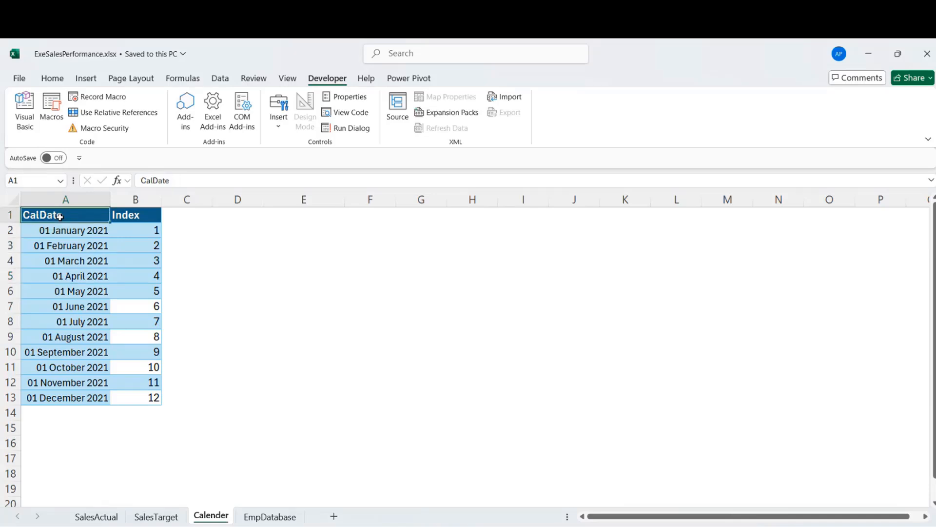
{"action": "key", "text": "ctrl+t"}
{"action": "key", "text": "Return"}
Name the new calendar table MyCal
{"action": "left_click", "coordinate": [42, 112]}
{"action": "type", "text": "m"}
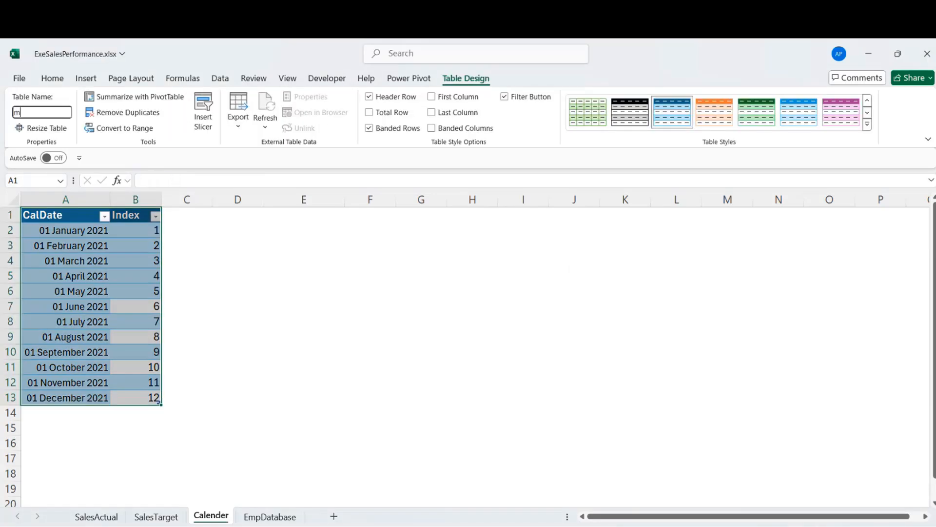
{"action": "type", "text": "y"}
{"action": "key", "text": "BackSpace"}
{"action": "key", "text": "BackSpace"}
{"action": "type", "text": "M"}
{"action": "key", "text": "Return"}
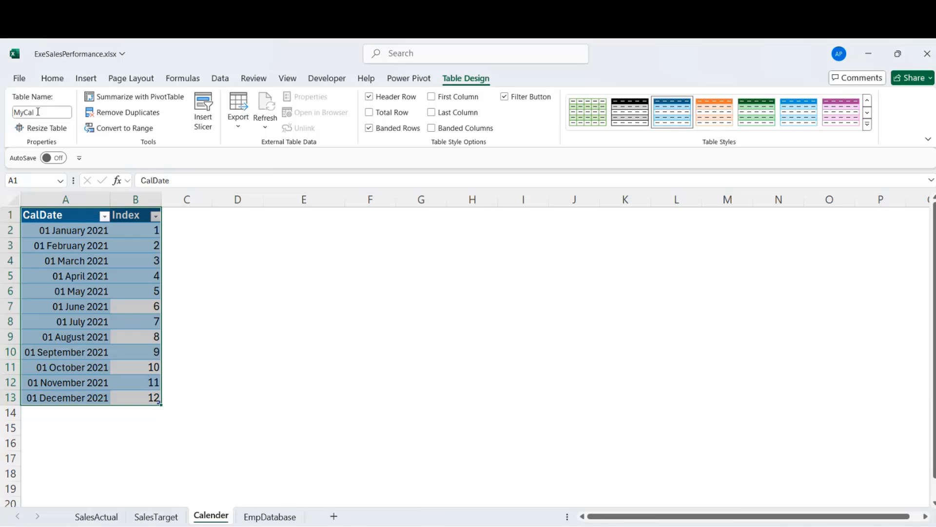
{"action": "left_click", "coordinate": [90, 237]}
Review the monthly figures per sales person on the SalesTarget sheet
{"action": "left_click", "coordinate": [267, 326]}
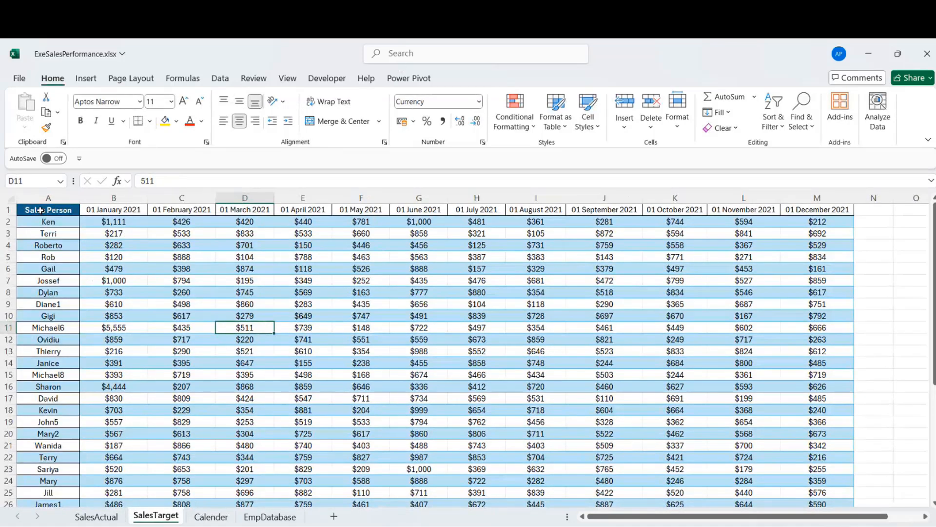
{"action": "left_click", "coordinate": [40, 210]}
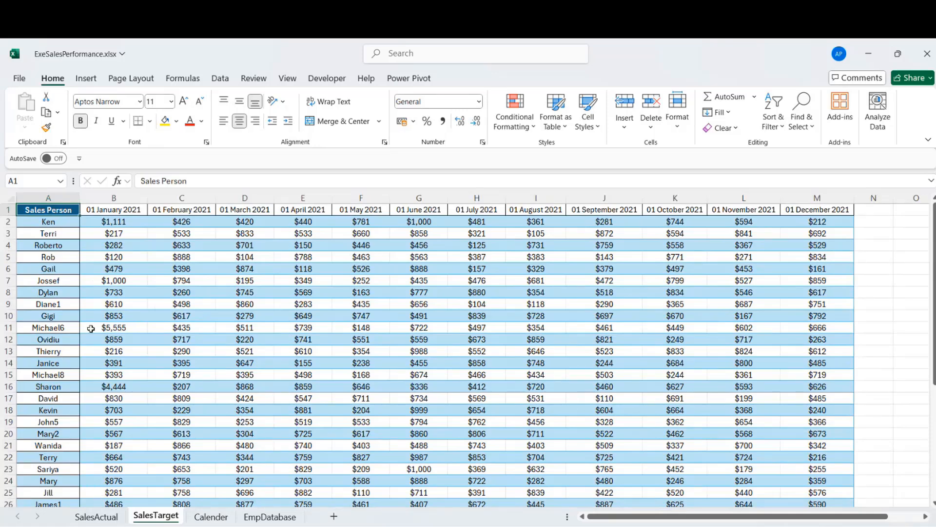
{"action": "left_click", "coordinate": [55, 328]}
{"action": "scroll", "coordinate": [55, 328], "scroll_direction": "down", "scroll_amount": 3}
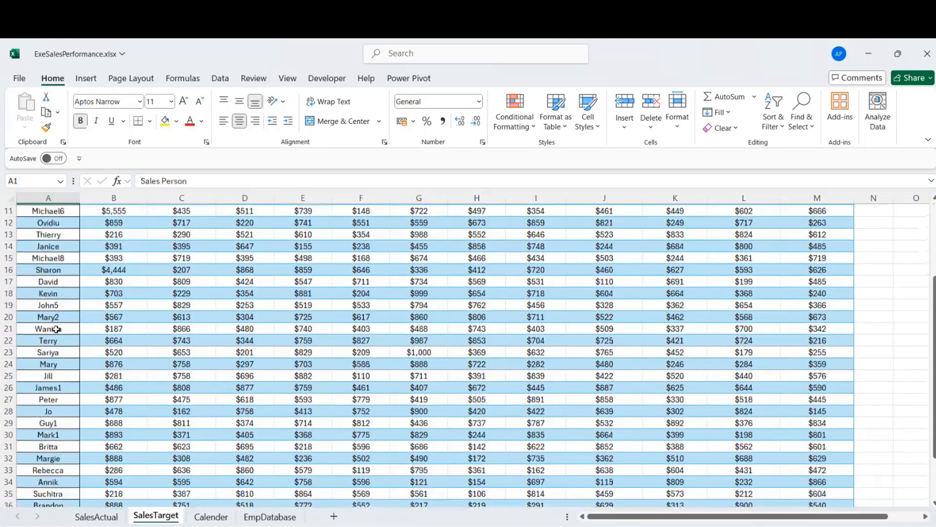
{"action": "key", "text": "ctrl+Home"}
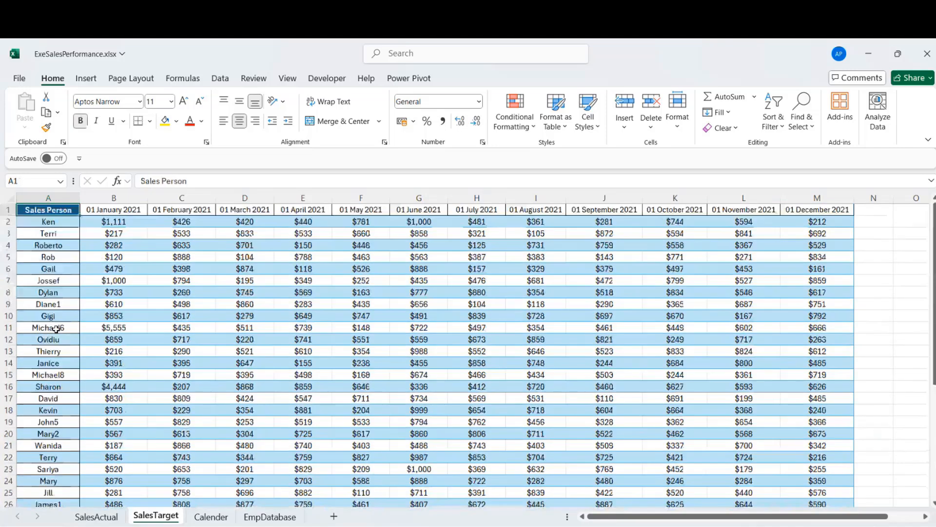
Show the SalesActual sheet and save the ExeSalesPerformance.xlsx workbook
{"action": "left_click", "coordinate": [97, 517]}
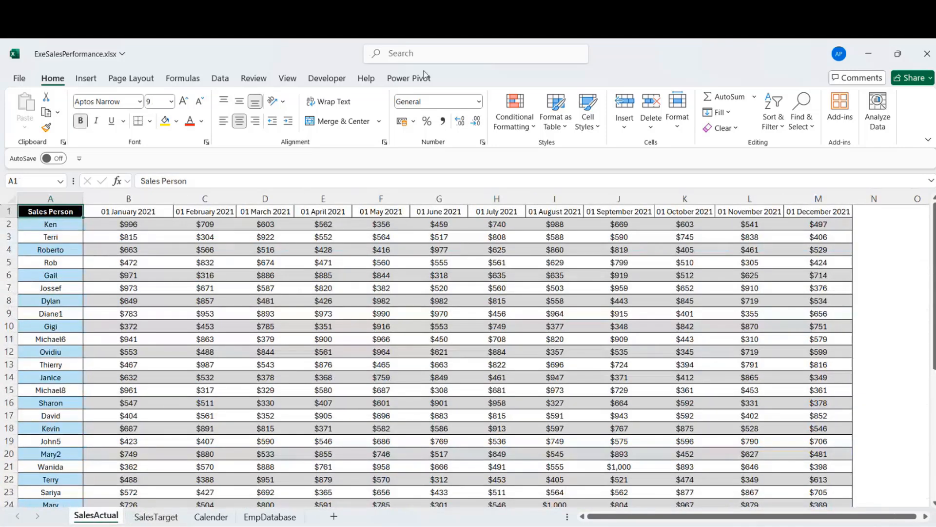
{"action": "left_click", "coordinate": [50, 403]}
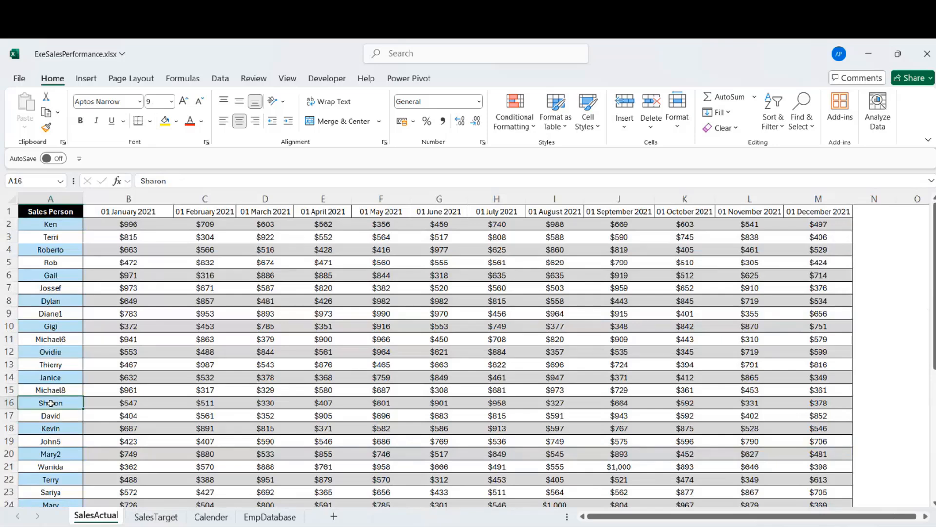
{"action": "left_click", "coordinate": [551, 526]}
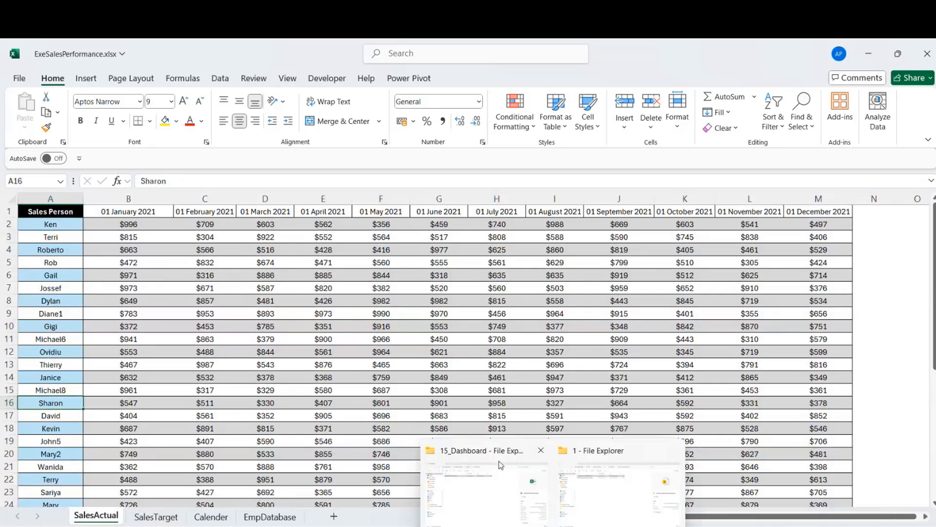
{"action": "key", "text": "ctrl+s"}
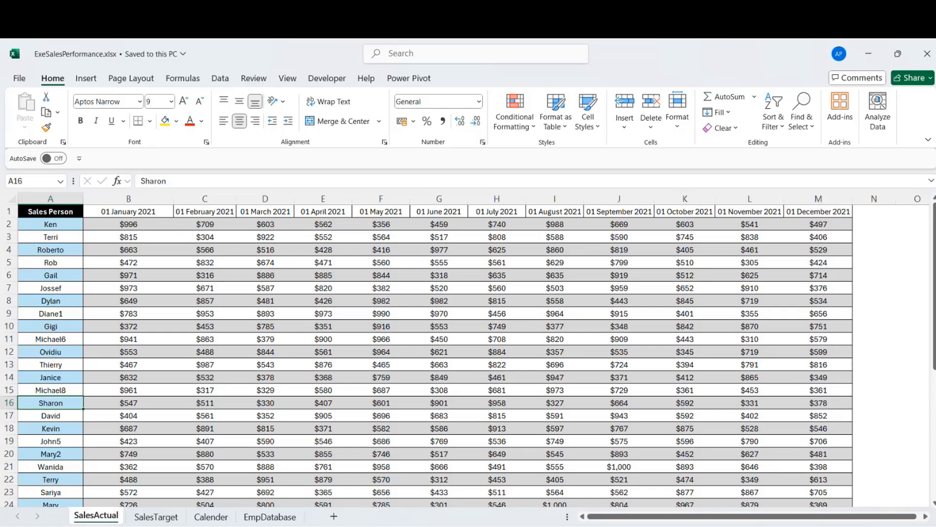
View the 15_Dashboard folder in File Explorer and bring up the empty SalesDashboard report in Power BI
{"action": "mouse_move", "coordinate": [581, 525]}
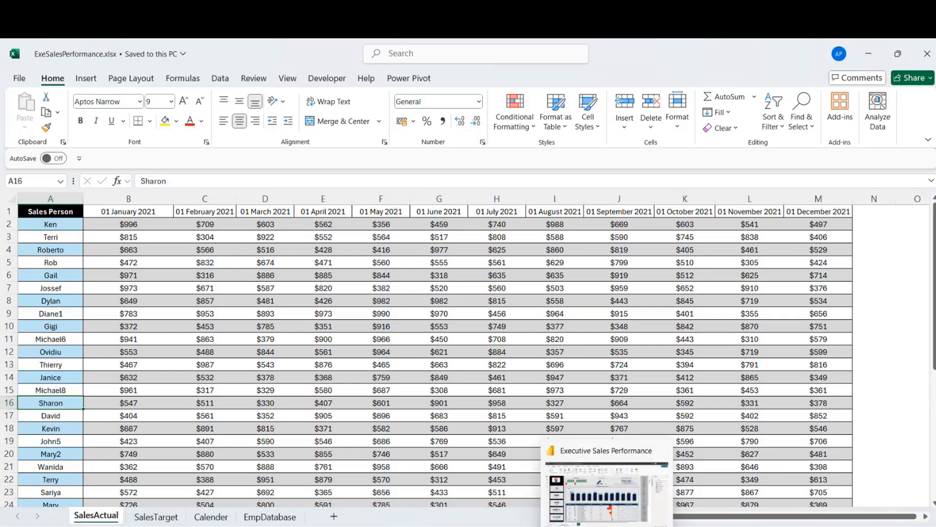
{"action": "left_click", "coordinate": [605, 526]}
{"action": "left_click", "coordinate": [481, 509]}
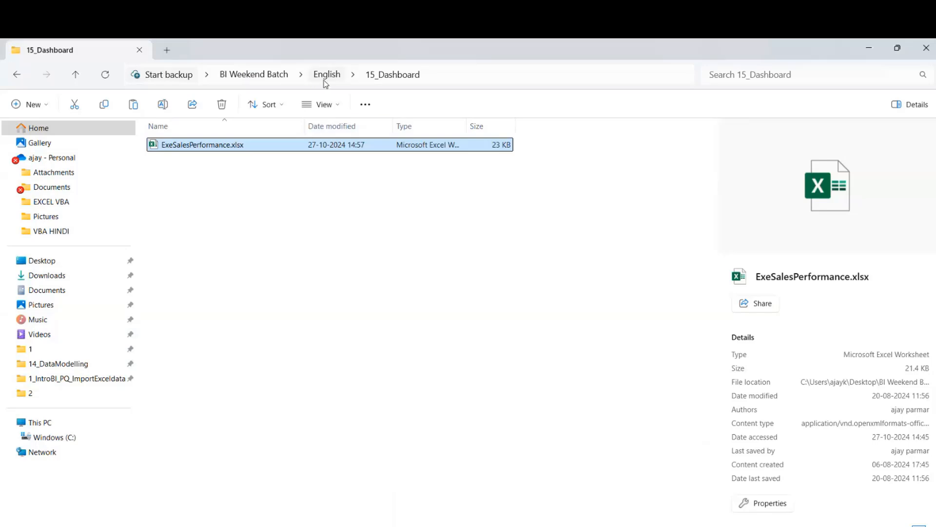
{"action": "key", "text": "super+d"}
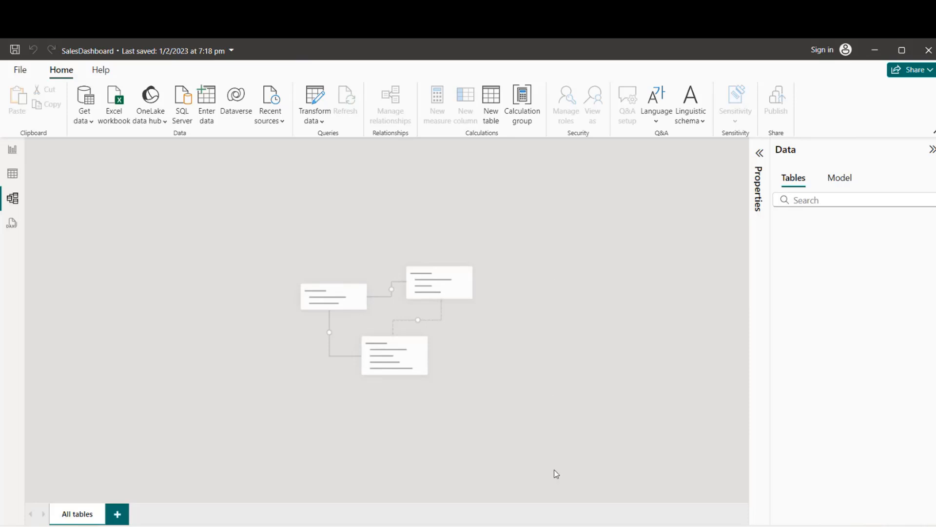
Switch back to Excel and create a new blank workbook for sketching the dashboard layout
{"action": "mouse_move", "coordinate": [575, 524]}
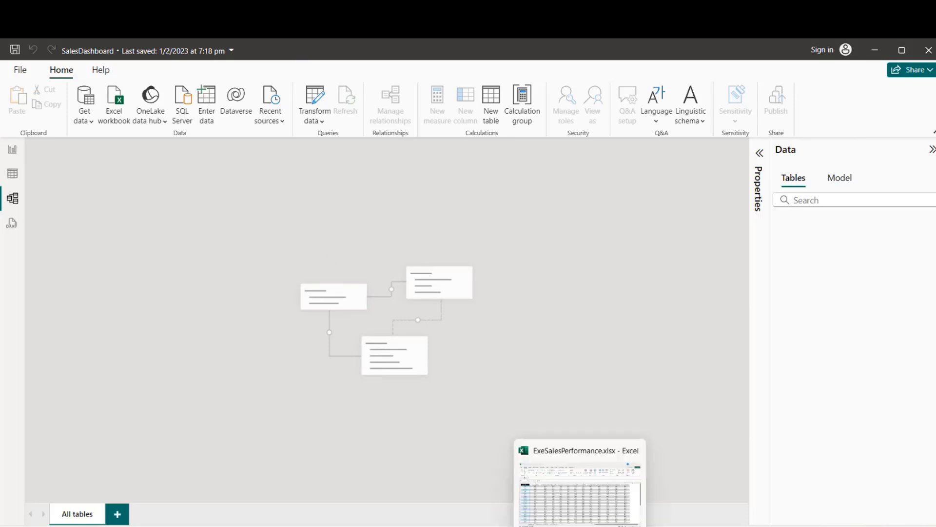
{"action": "left_click", "coordinate": [575, 507]}
{"action": "key", "text": "ctrl+n"}
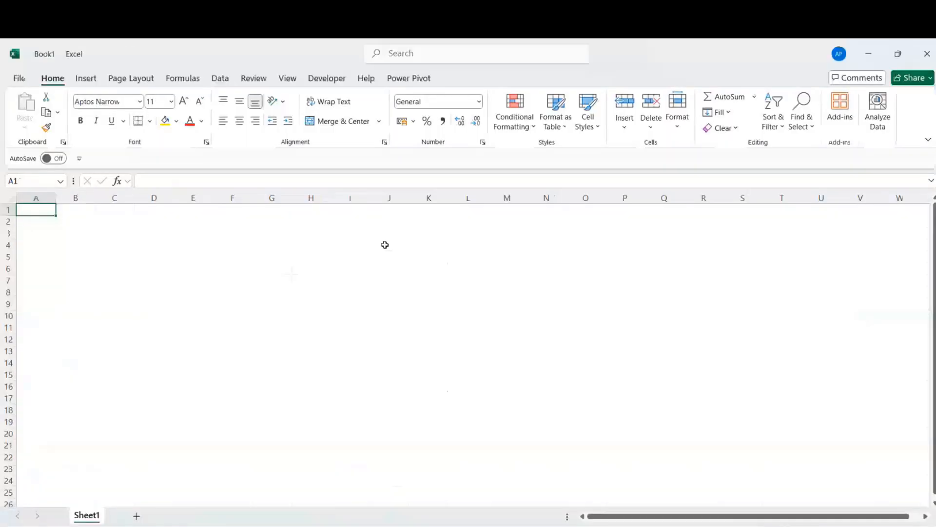
{"action": "left_click", "coordinate": [389, 242]}
{"action": "left_click", "coordinate": [248, 225]}
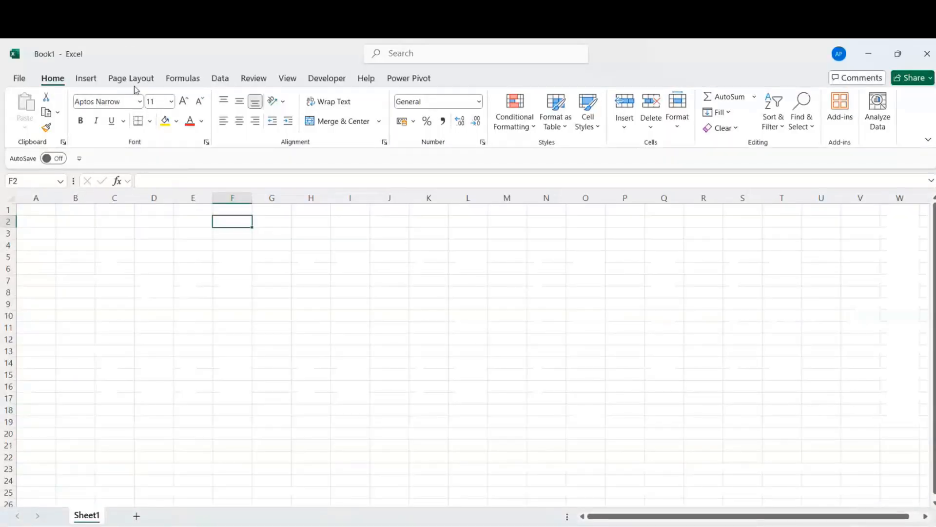
Draw a rectangle about 4.04 cm high and 10.54 cm wide near the top of Sheet1, over columns E to J
{"action": "left_click", "coordinate": [86, 78]}
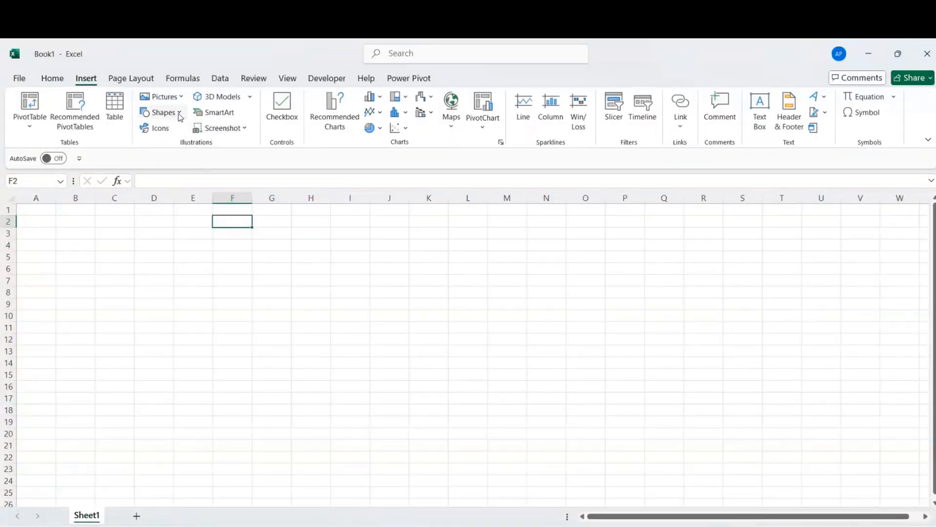
{"action": "left_click", "coordinate": [178, 113]}
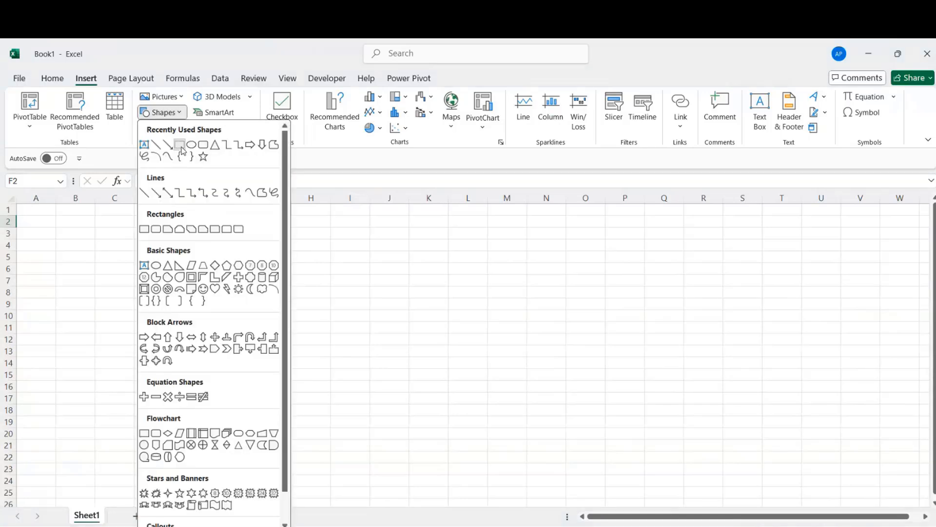
{"action": "left_click", "coordinate": [180, 144]}
{"action": "mouse_move", "coordinate": [221, 218]}
{"action": "left_mouse_down"}
{"action": "mouse_move", "coordinate": [463, 301]}
{"action": "mouse_move", "coordinate": [432, 320]}
{"action": "mouse_move", "coordinate": [466, 312]}
{"action": "mouse_move", "coordinate": [393, 301]}
{"action": "left_mouse_up"}
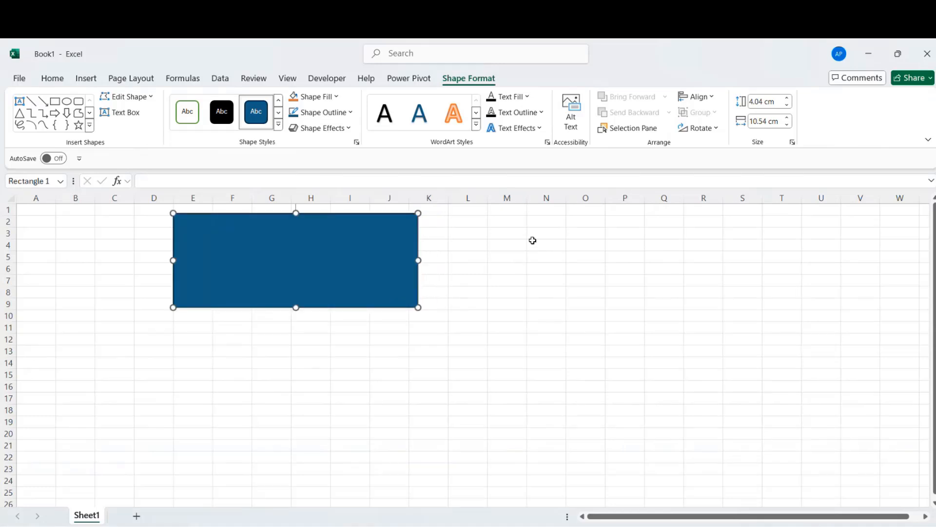
Paste a copy of the rectangle beside the first one, over columns L to R
{"action": "left_click", "coordinate": [510, 220]}
{"action": "key", "text": "ctrl+v"}
{"action": "key", "text": "Left"}
{"action": "key", "text": "Left"}
{"action": "key", "text": "Left"}
{"action": "key", "text": "Left"}
{"action": "key", "text": "Left"}
{"action": "key", "text": "Left"}
{"action": "key", "text": "Left"}
{"action": "key", "text": "Left"}
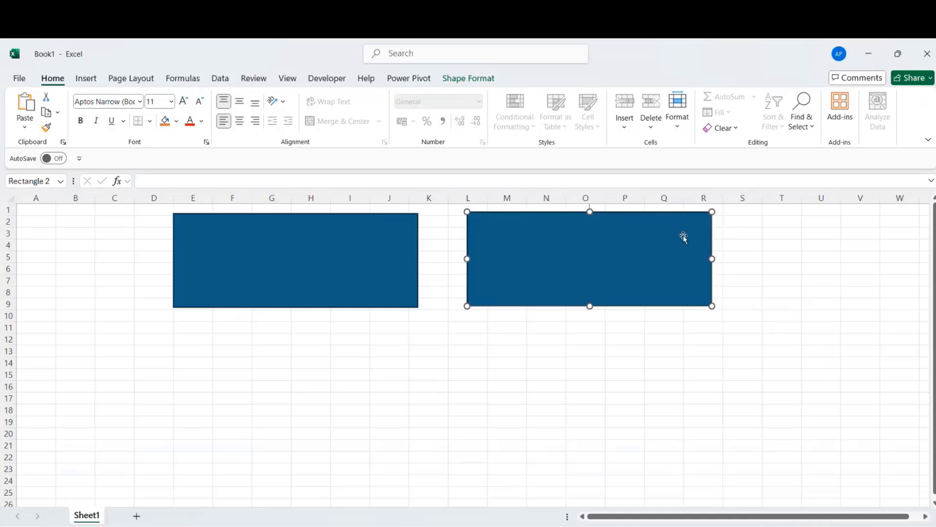
Place one rectangle copy below the original and another beside it, narrowing the latter to columns K to N
{"action": "left_click", "coordinate": [280, 373]}
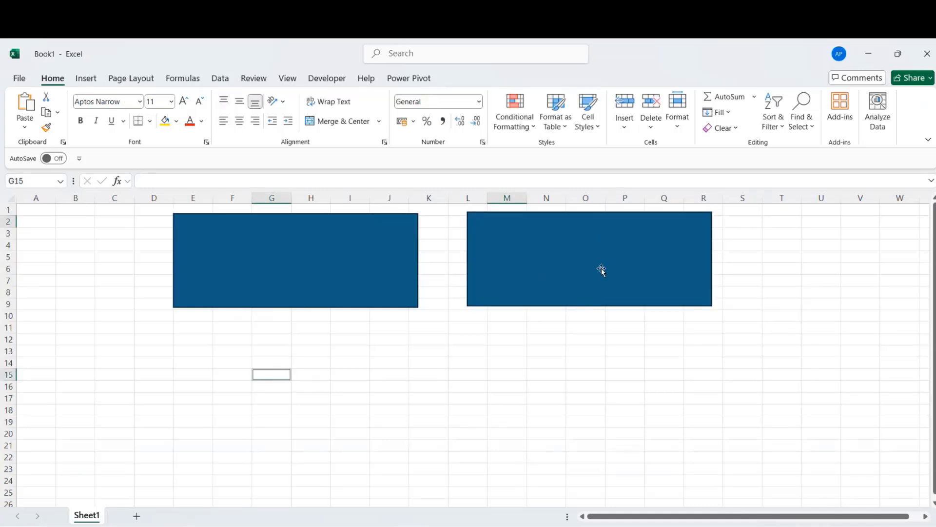
{"action": "left_click_drag", "start_coordinate": [601, 269], "coordinate": [581, 264]}
{"action": "key", "text": "ctrl+d"}
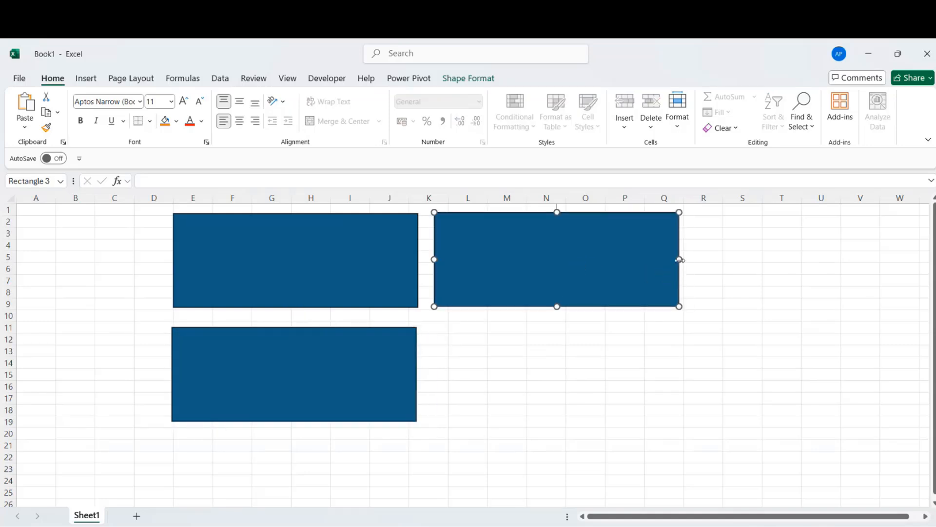
{"action": "left_click_drag", "start_coordinate": [679, 259], "coordinate": [568, 284]}
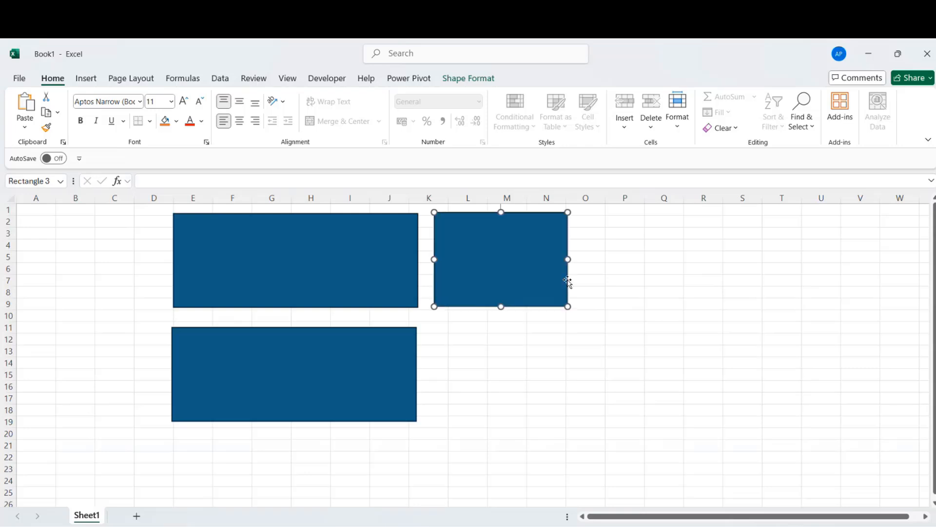
Place a copy of the narrow rectangle below it and stretch another copy into a tall sidebar over columns A to C
{"action": "left_click", "coordinate": [660, 297]}
{"action": "key", "text": "ctrl+v"}
{"action": "left_click_drag", "start_coordinate": [660, 332], "coordinate": [65, 245]}
{"action": "key", "text": "ctrl+d"}
{"action": "left_click_drag", "start_coordinate": [82, 299], "coordinate": [100, 502]}
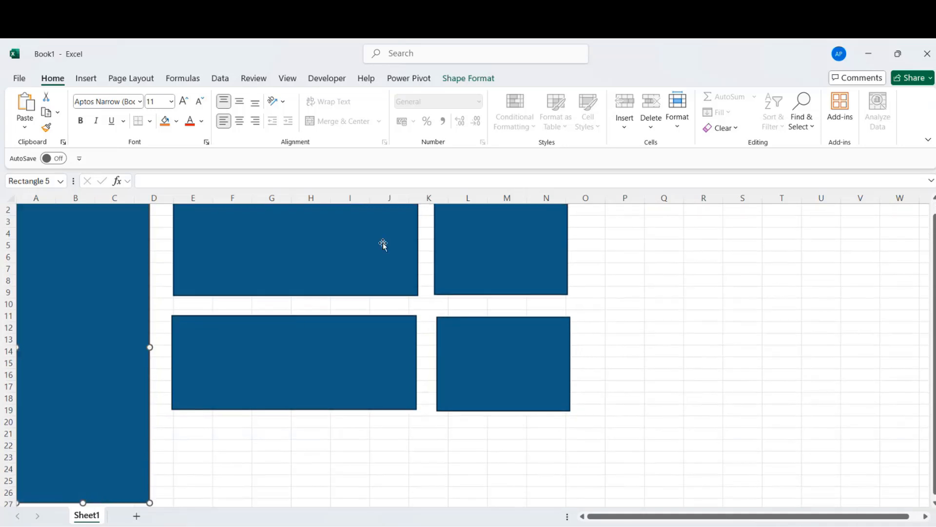
{"action": "left_click_drag", "start_coordinate": [150, 347], "coordinate": [134, 346]}
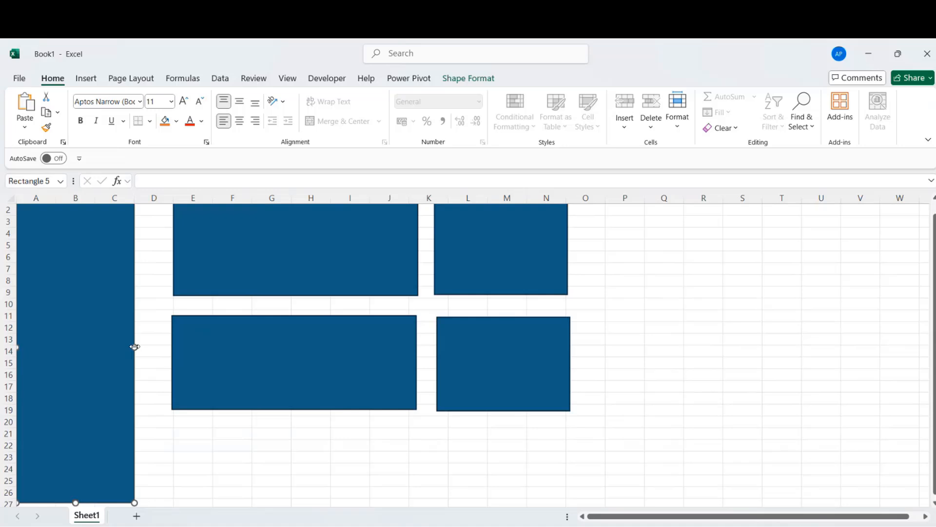
{"action": "left_click", "coordinate": [642, 242]}
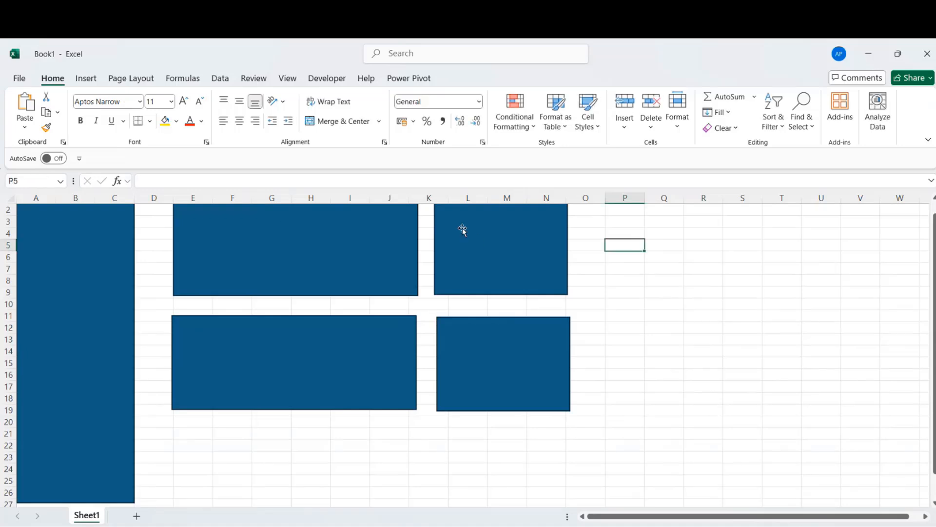
{"action": "left_click", "coordinate": [744, 349]}
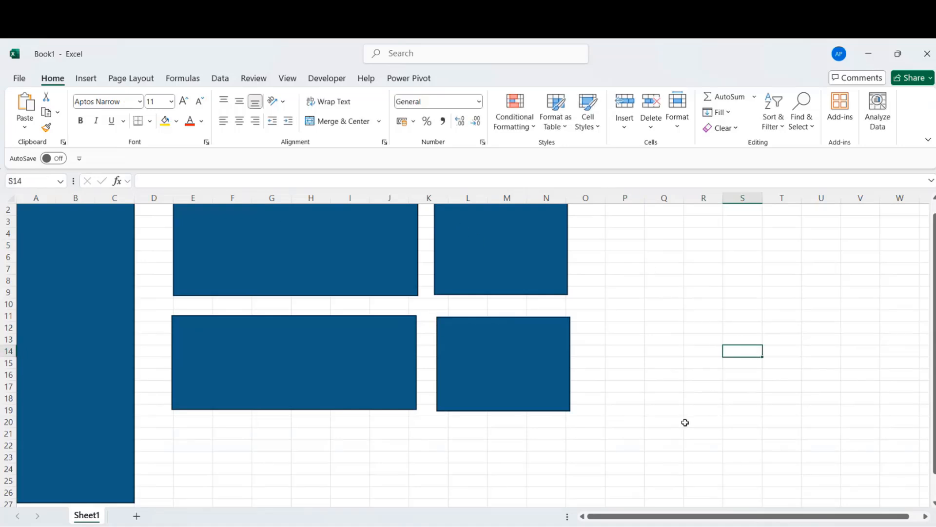
Switch to the ExeSalesPerformance.xlsx workbook and view the SalesActual data
{"action": "mouse_move", "coordinate": [553, 526]}
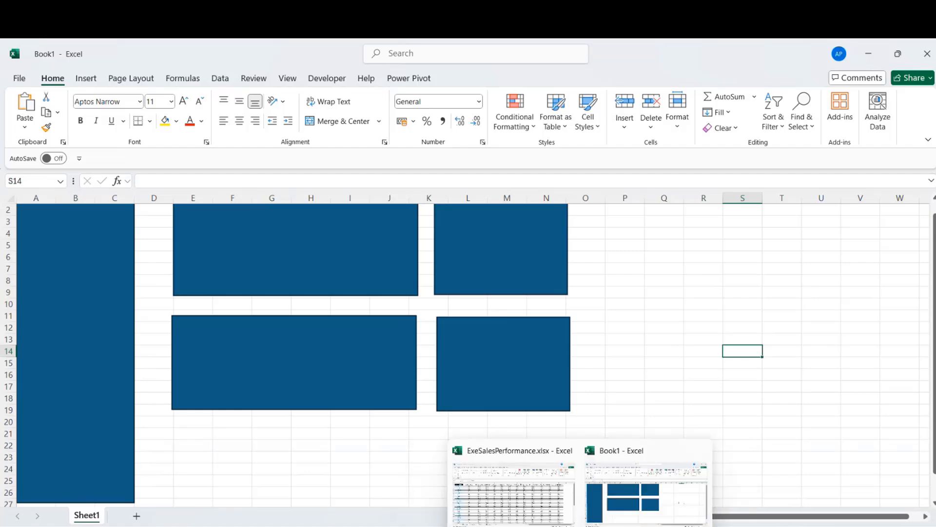
{"action": "left_click", "coordinate": [512, 495]}
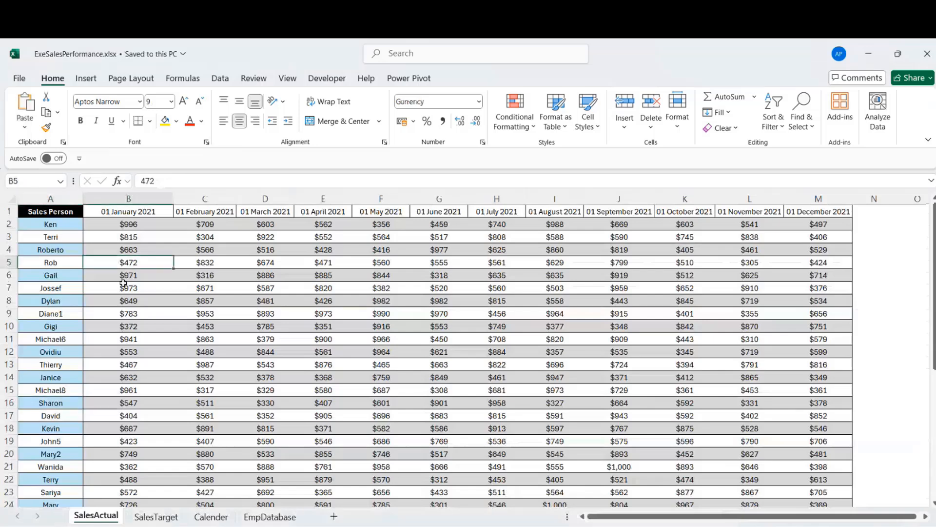
{"action": "left_click", "coordinate": [154, 376]}
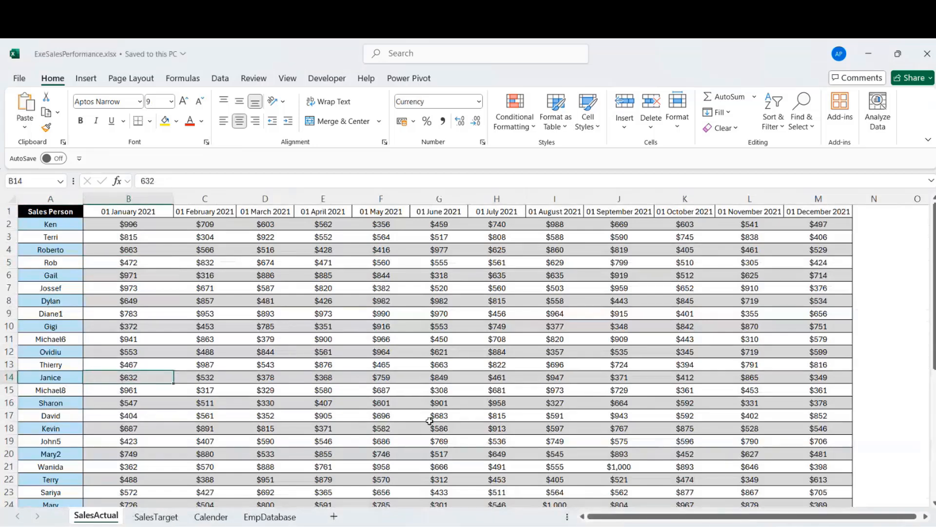
Switch to the SalesDashboard report in Power BI and open ExeSalesPerformance.xlsx from the desktop folders as an Excel data source
{"action": "mouse_move", "coordinate": [579, 526]}
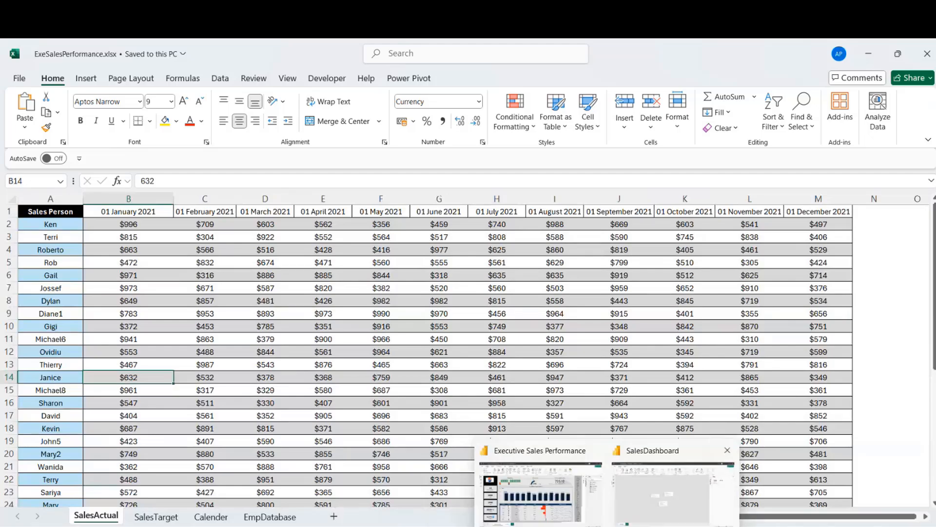
{"action": "left_click", "coordinate": [673, 490]}
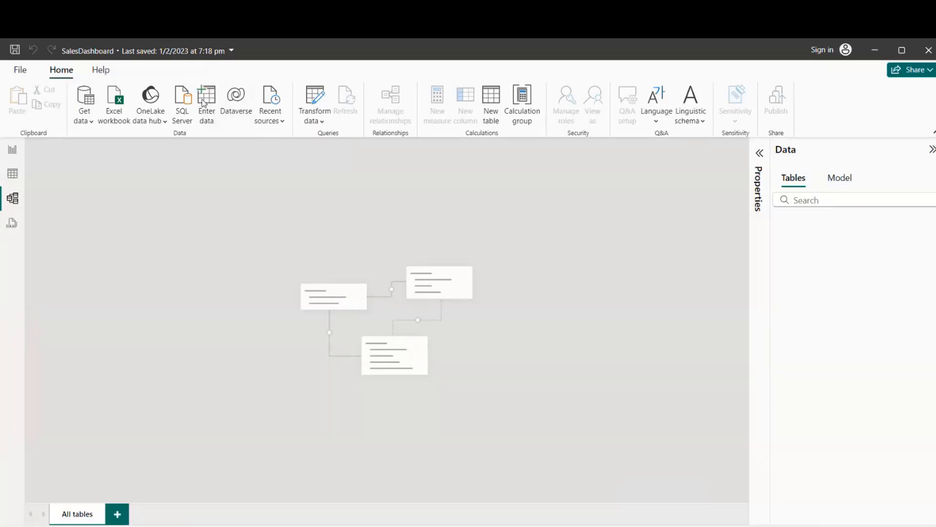
{"action": "left_click", "coordinate": [112, 103]}
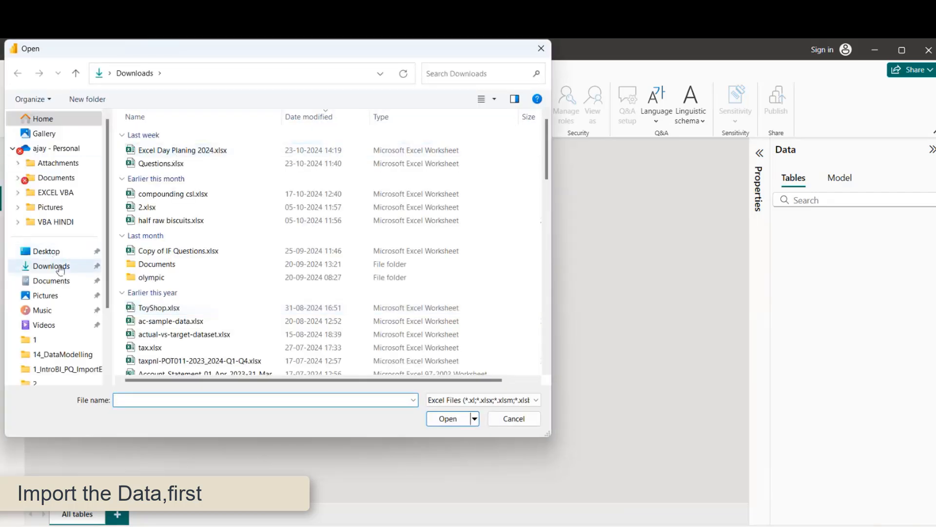
{"action": "left_click", "coordinate": [51, 252]}
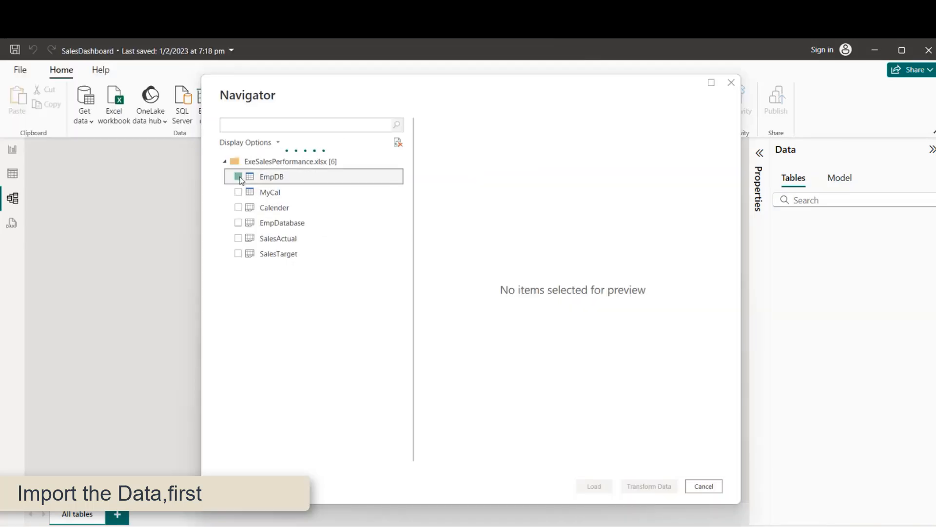
Select the Calender, EmpDatabase, SalesActual and SalesTarget sheets for import and open them in Power Query for transformation
{"action": "left_click", "coordinate": [239, 177]}
{"action": "left_click", "coordinate": [239, 192]}
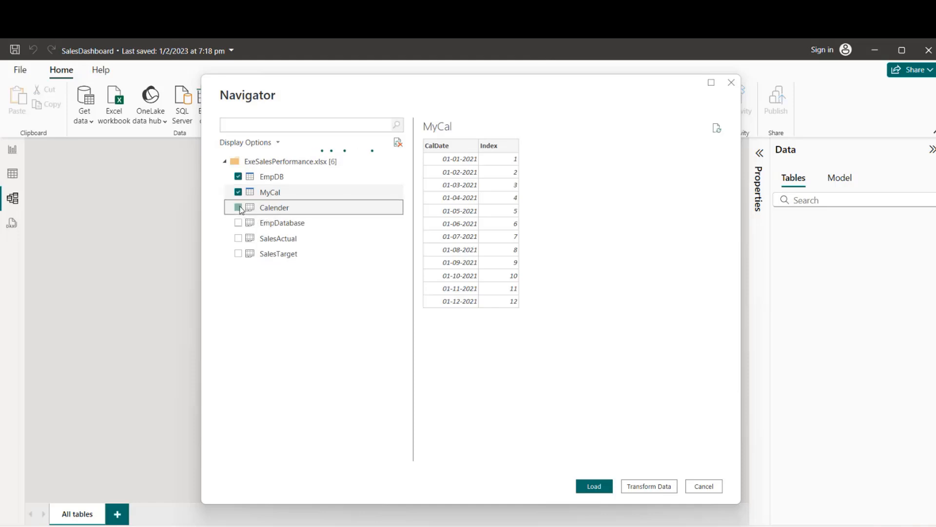
{"action": "left_click", "coordinate": [238, 208]}
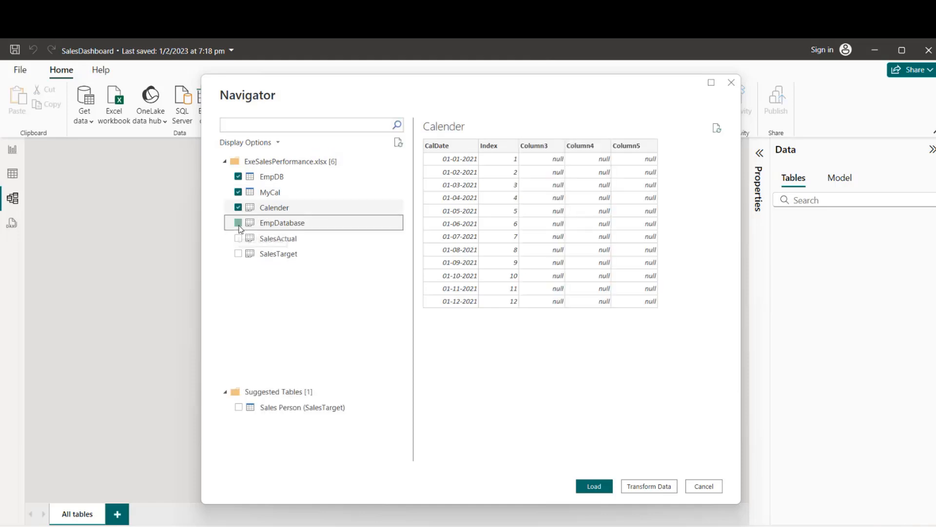
{"action": "left_click", "coordinate": [239, 223]}
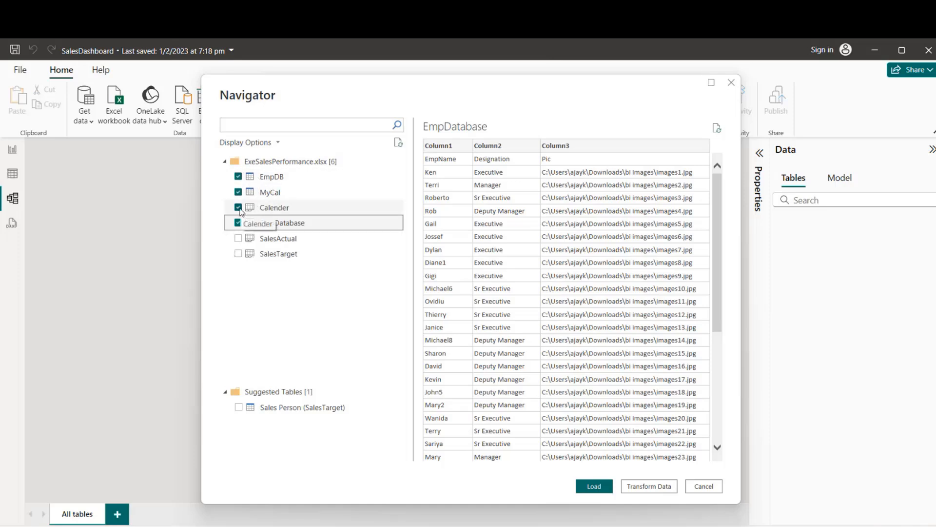
{"action": "left_click", "coordinate": [238, 192]}
{"action": "left_click", "coordinate": [238, 176]}
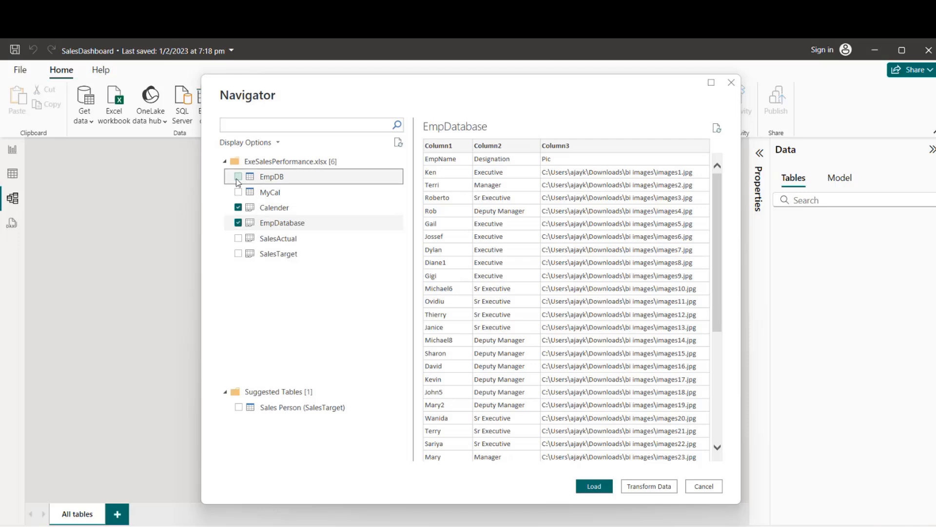
{"action": "left_click", "coordinate": [238, 239]}
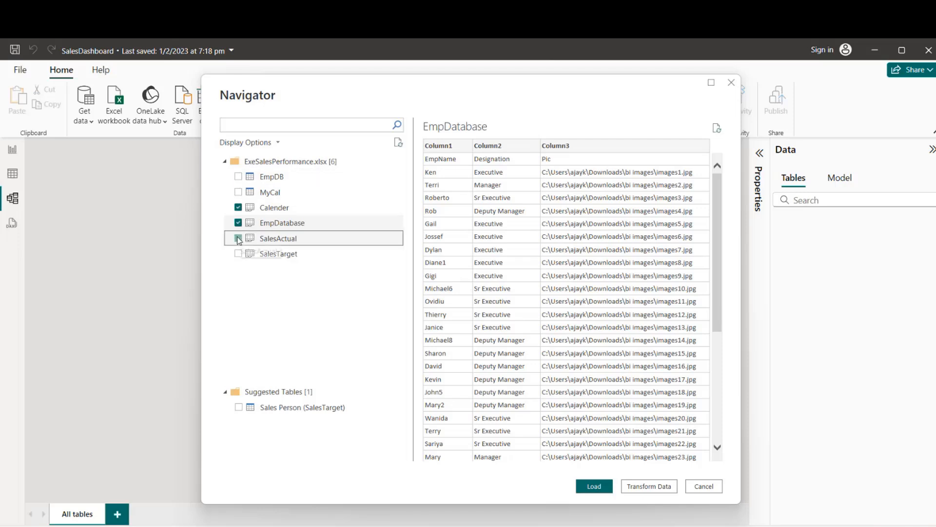
{"action": "left_click", "coordinate": [295, 253]}
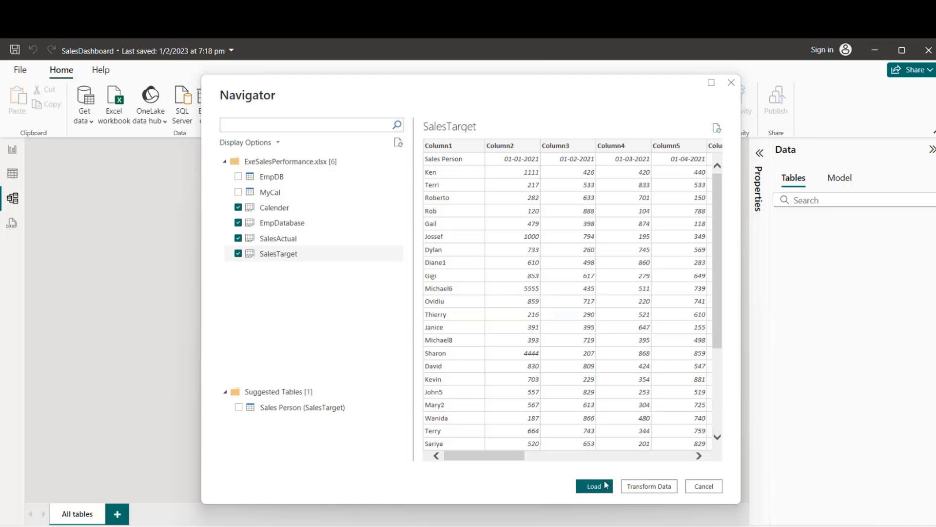
{"action": "left_click", "coordinate": [646, 487]}
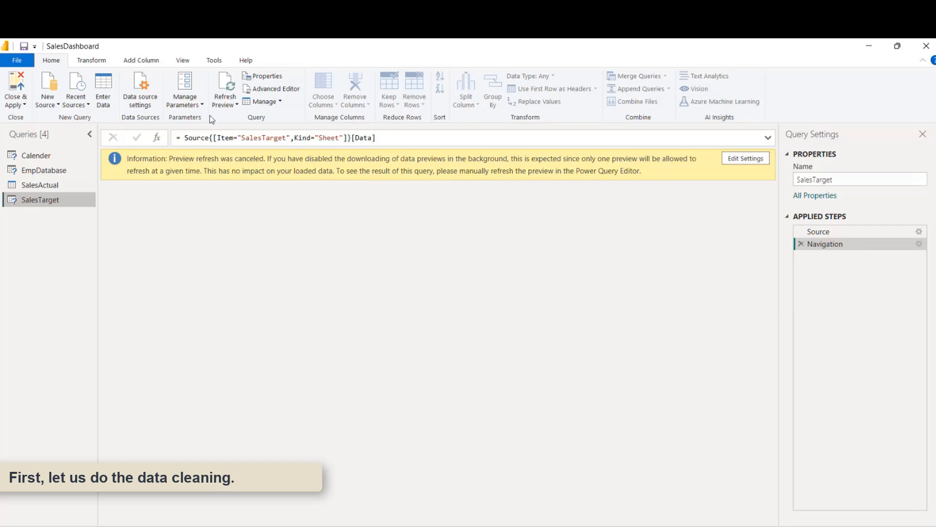
Refresh all query previews and use the first row of the SalesTarget query as headers
{"action": "left_click", "coordinate": [235, 105]}
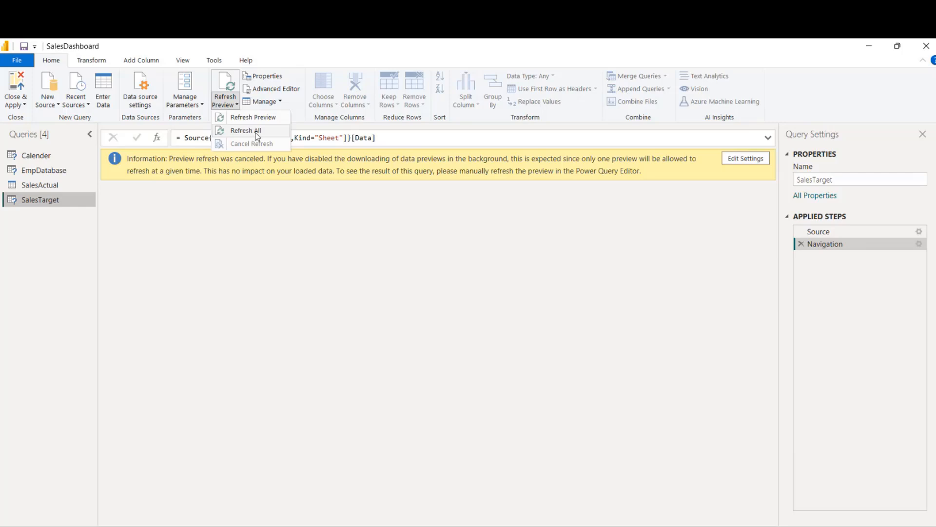
{"action": "left_click", "coordinate": [245, 131]}
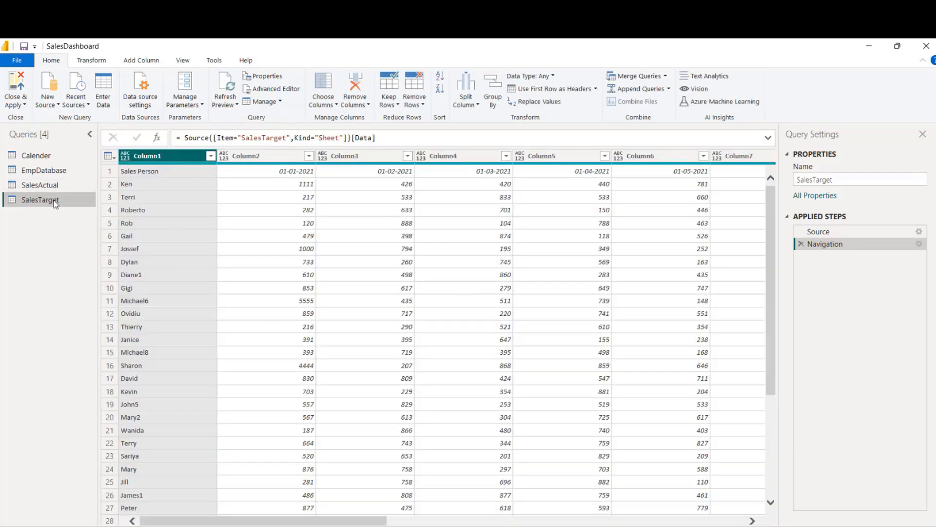
{"action": "left_click", "coordinate": [115, 161]}
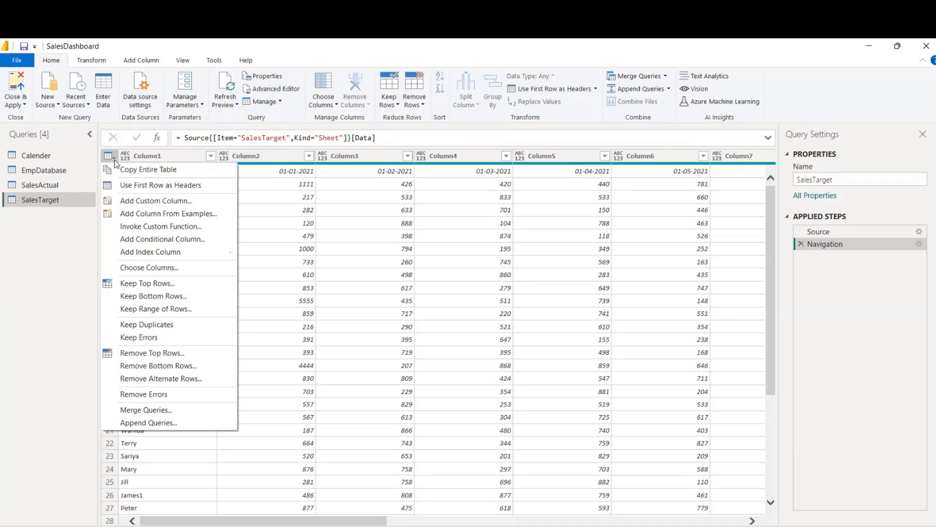
{"action": "left_click", "coordinate": [195, 186]}
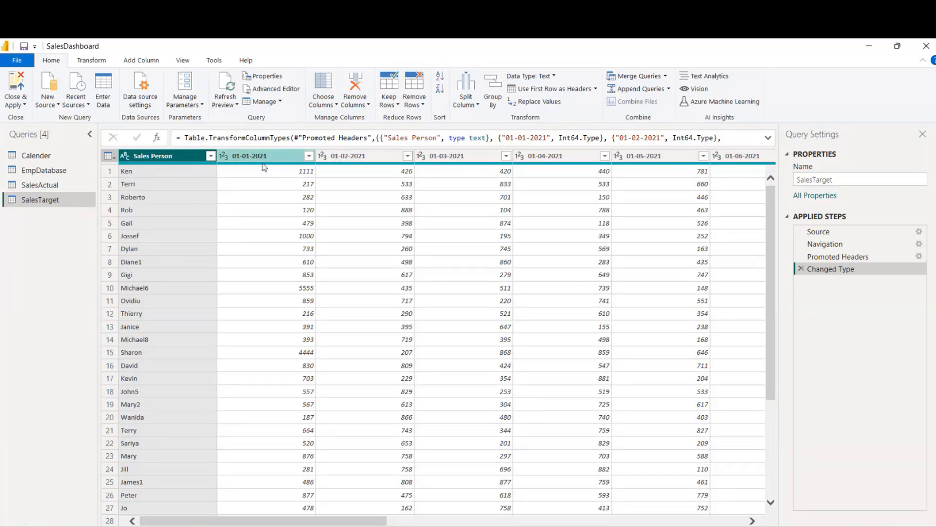
Unpivot all SalesTarget columns except Sales Person and rename the Attribute column to Dates
{"action": "right_click", "coordinate": [161, 158]}
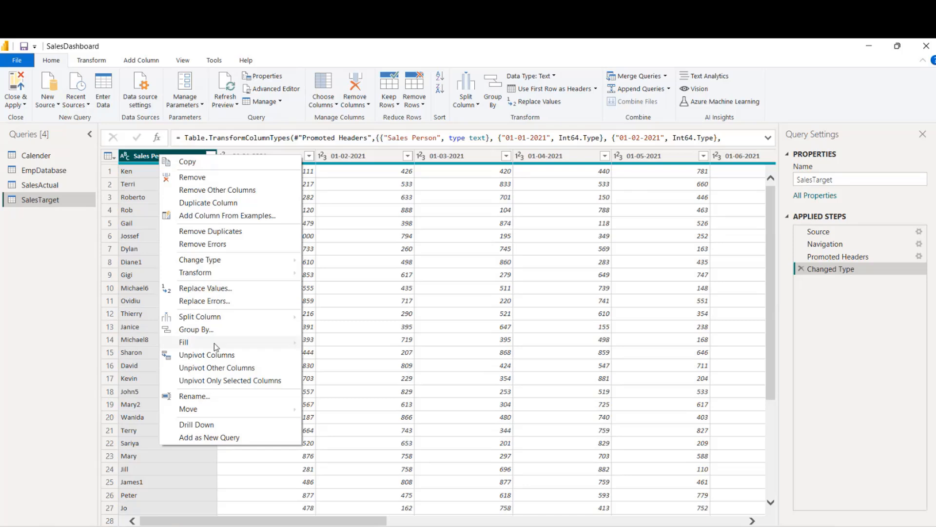
{"action": "left_click", "coordinate": [220, 369]}
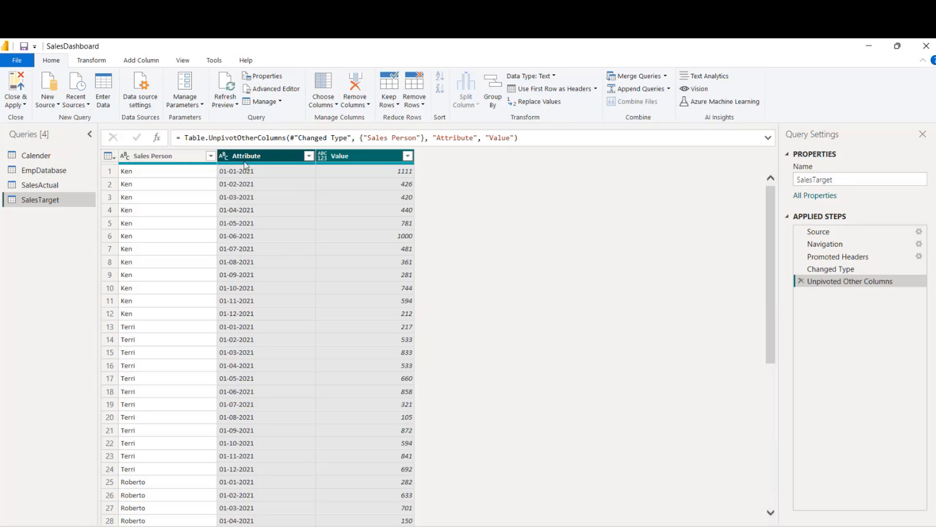
{"action": "left_click", "coordinate": [271, 157]}
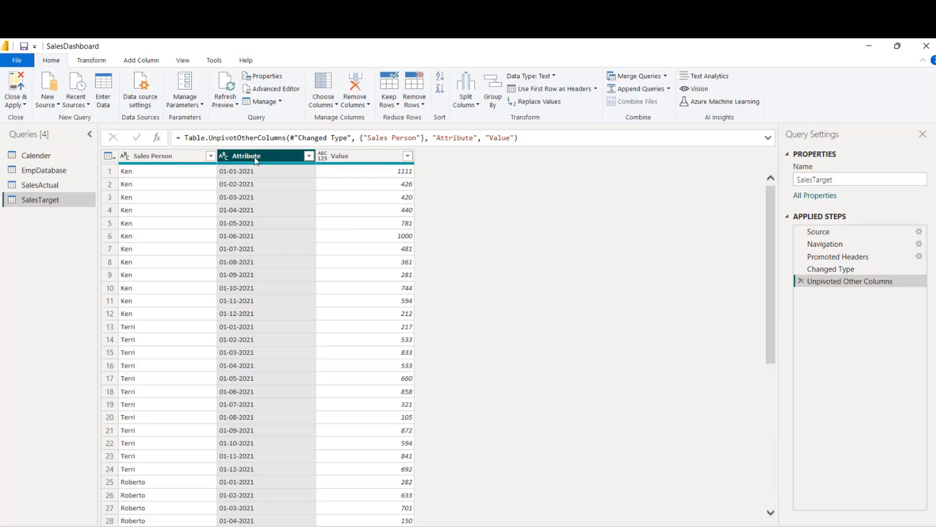
{"action": "double_click", "coordinate": [257, 158]}
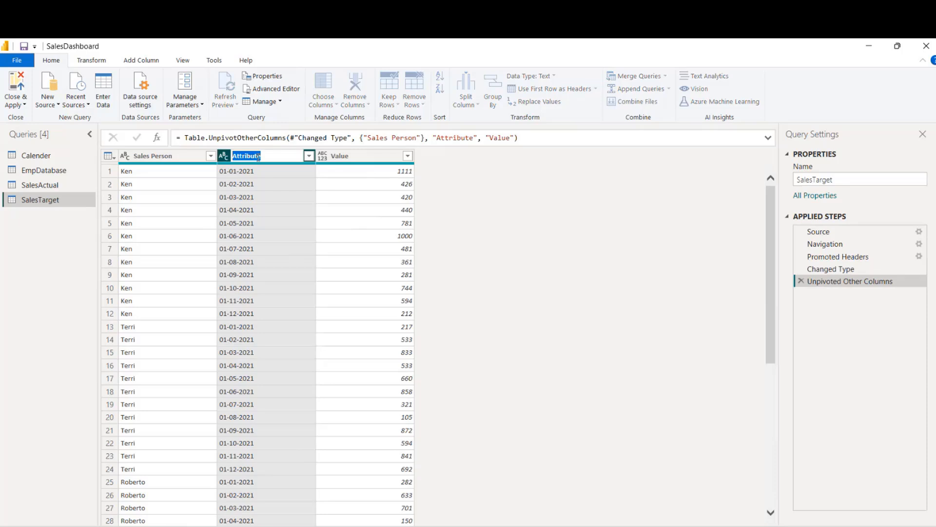
{"action": "type", "text": "MY"}
{"action": "key", "text": "BackSpace"}
{"action": "key", "text": "BackSpace"}
{"action": "type", "text": "Dates"}
{"action": "key", "text": "Return"}
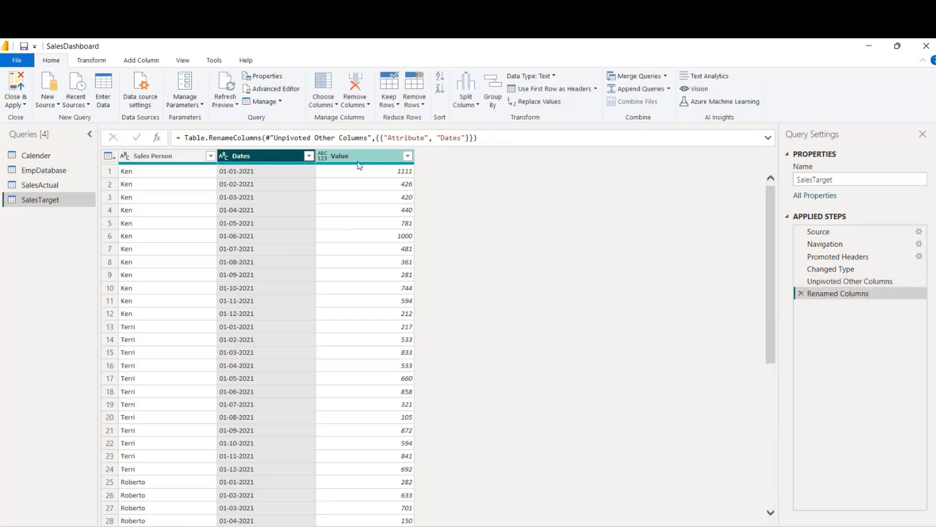
Rename the Value column of the SalesTarget query to SalesTarget
{"action": "double_click", "coordinate": [347, 156]}
{"action": "type", "text": "T"}
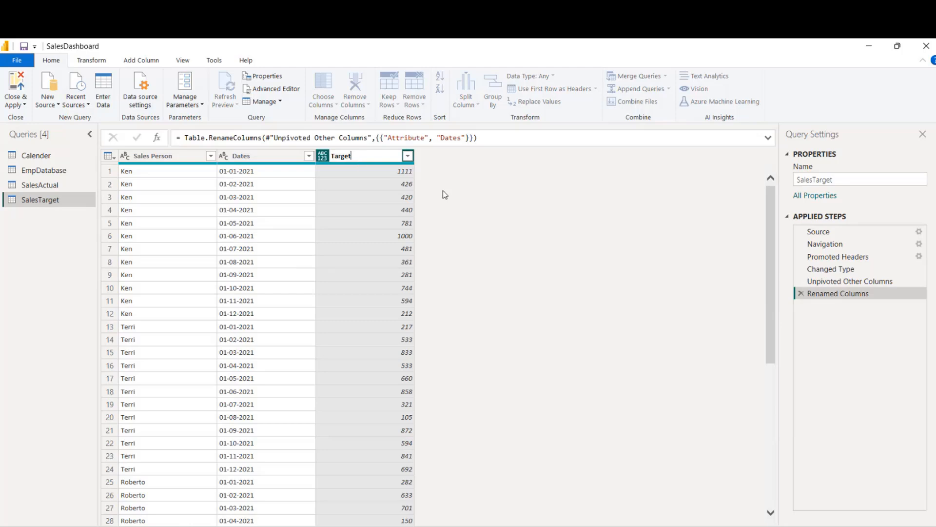
{"action": "type", "text": "arget"}
{"action": "key", "text": "Home"}
{"action": "type", "text": "Sales"}
{"action": "key", "text": "Return"}
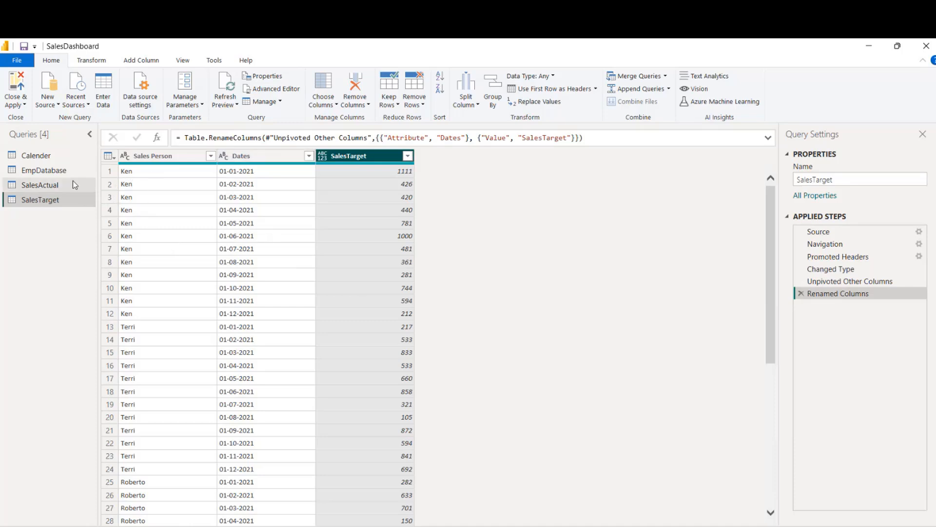
Use the first row of the EmpDatabase query as headers
{"action": "left_click", "coordinate": [58, 185]}
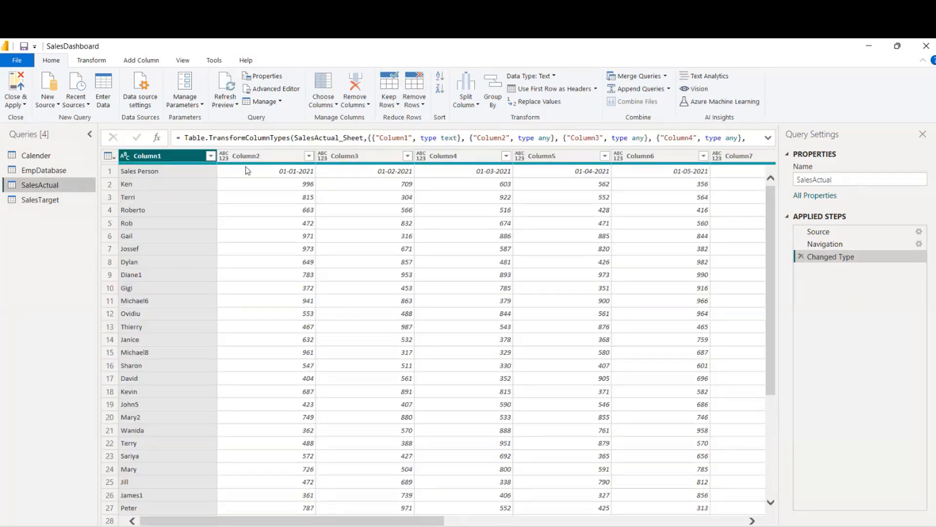
{"action": "left_click", "coordinate": [49, 170]}
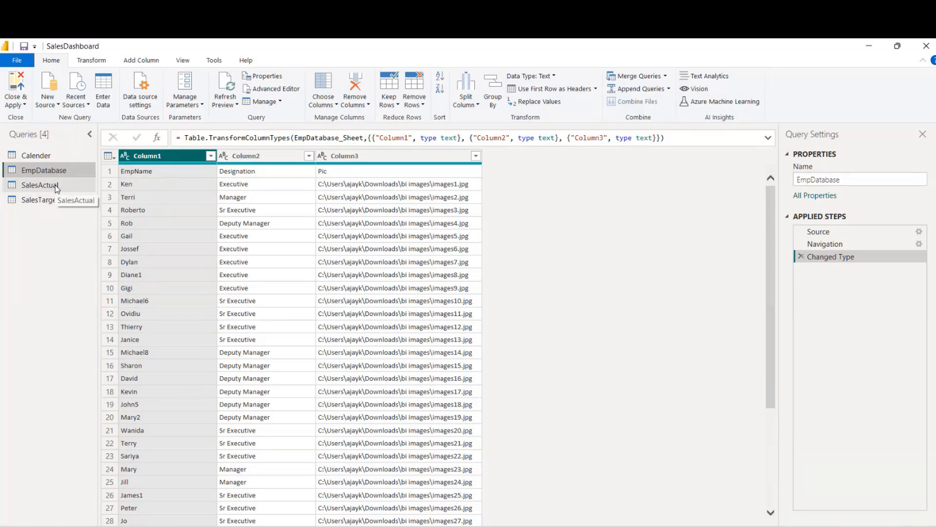
{"action": "left_click", "coordinate": [112, 159]}
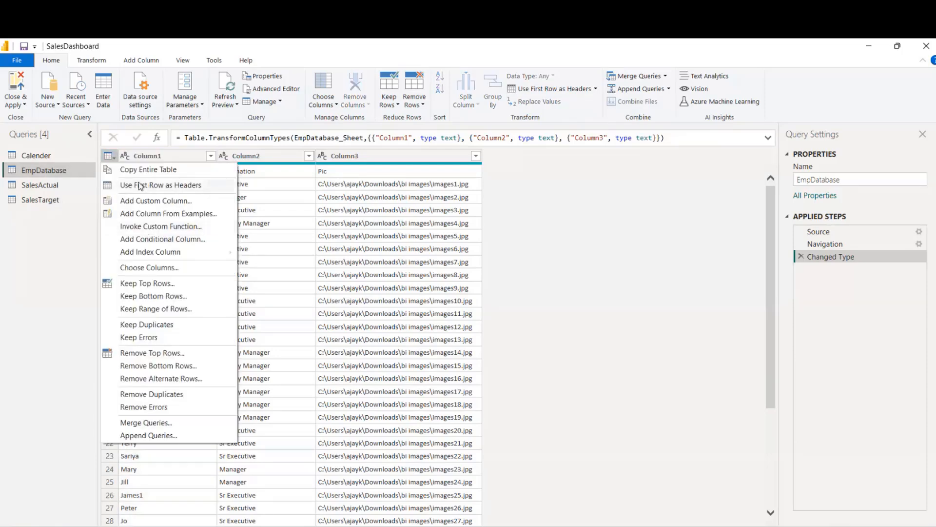
{"action": "left_click", "coordinate": [154, 184]}
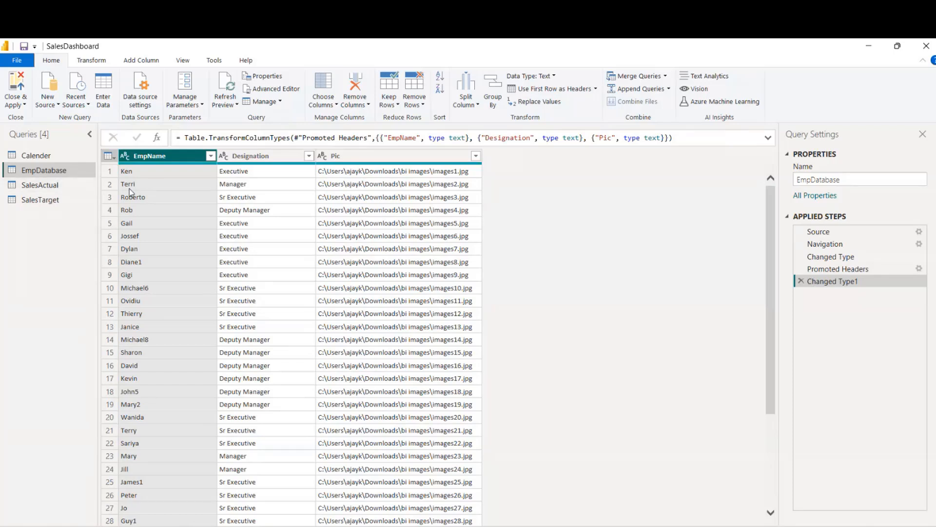
Remove the empty columns Column3, Column4 and Column5 from the Calender query
{"action": "left_click", "coordinate": [43, 155]}
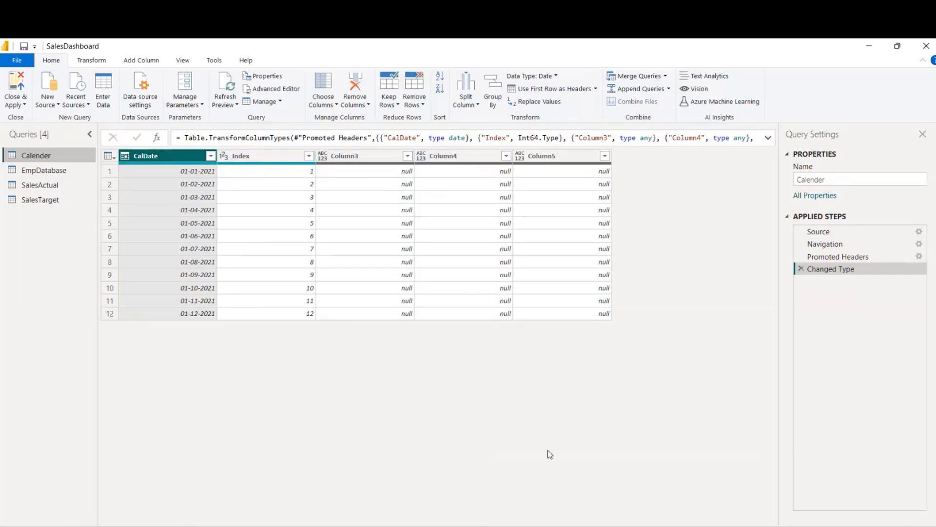
{"action": "mouse_move", "coordinate": [580, 526]}
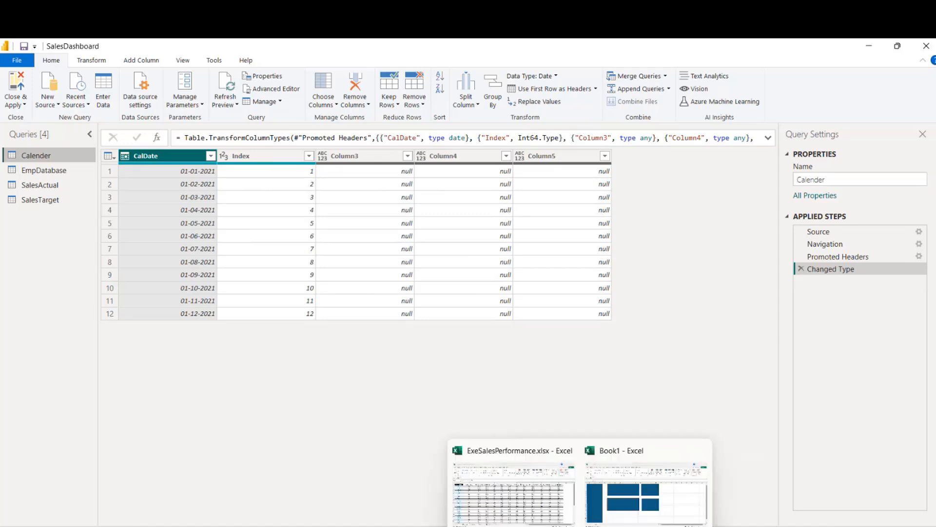
{"action": "left_click", "coordinate": [355, 156]}
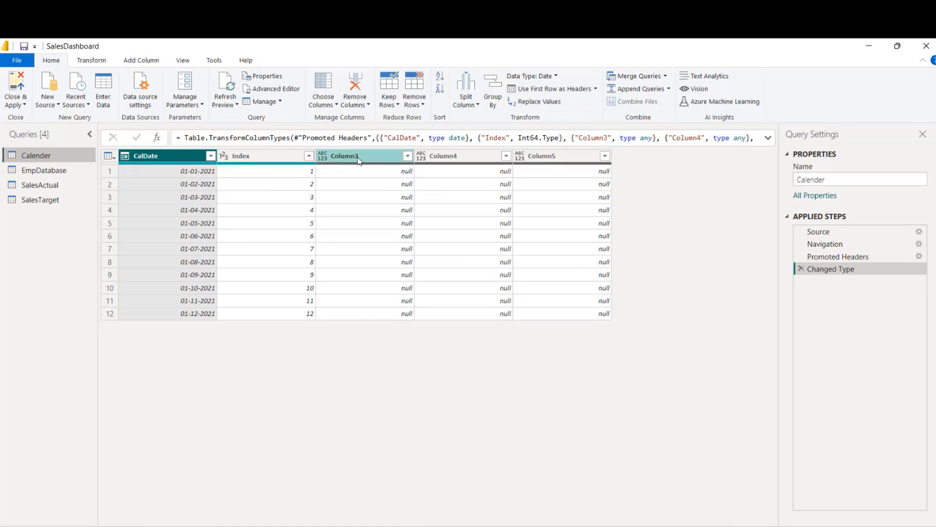
{"action": "left_click", "coordinate": [567, 157], "text": "shift"}
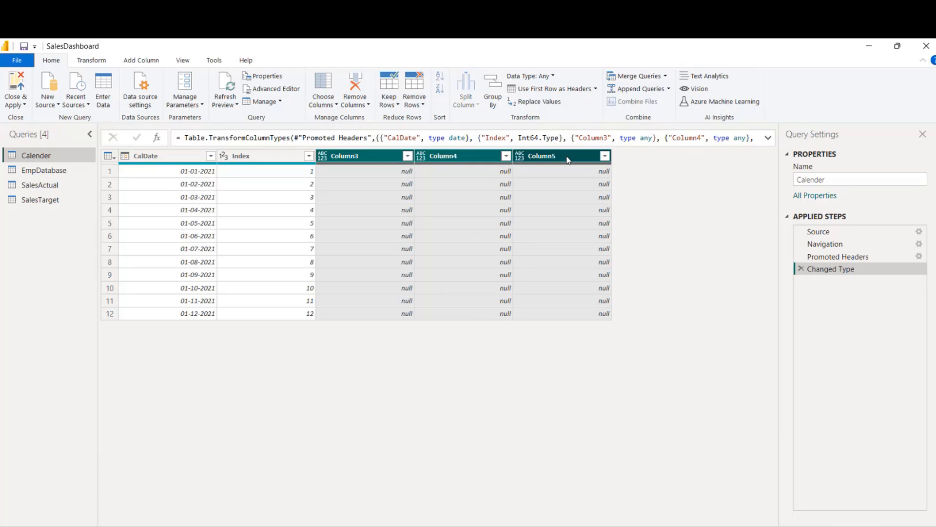
{"action": "right_click", "coordinate": [568, 160]}
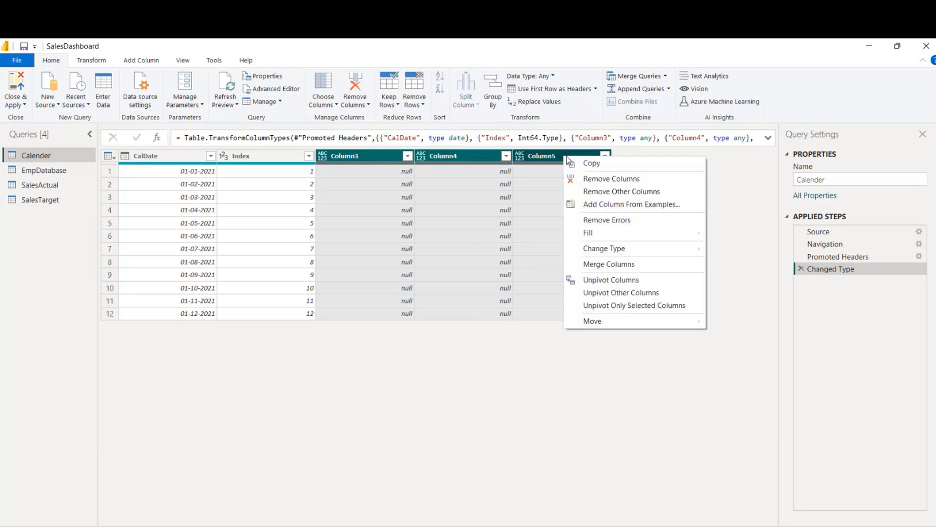
{"action": "left_click", "coordinate": [610, 183]}
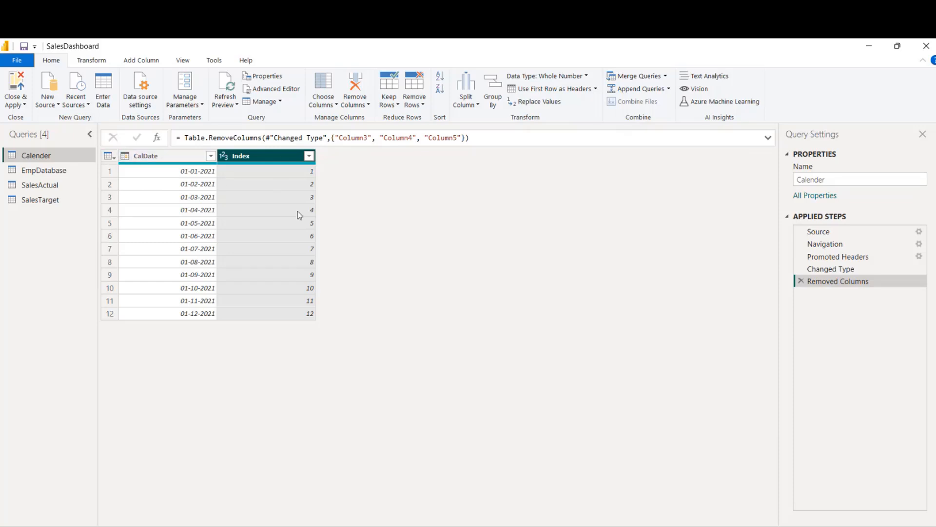
{"action": "left_click", "coordinate": [165, 156]}
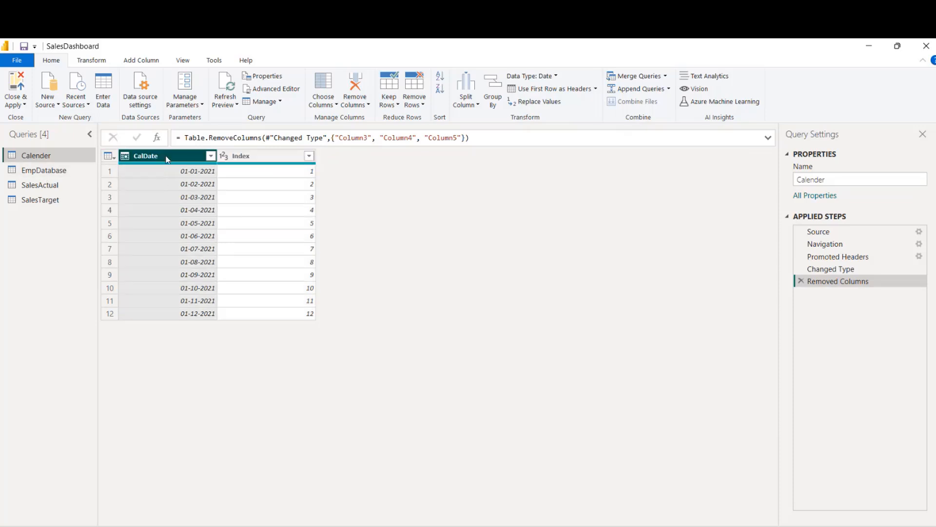
Use the first row of the SalesActual query as headers
{"action": "left_click", "coordinate": [44, 171]}
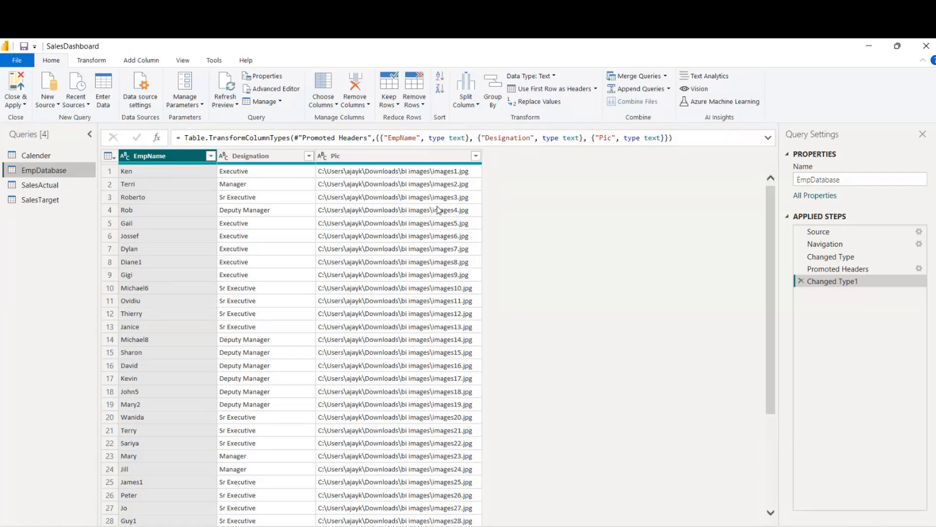
{"action": "left_click", "coordinate": [61, 186]}
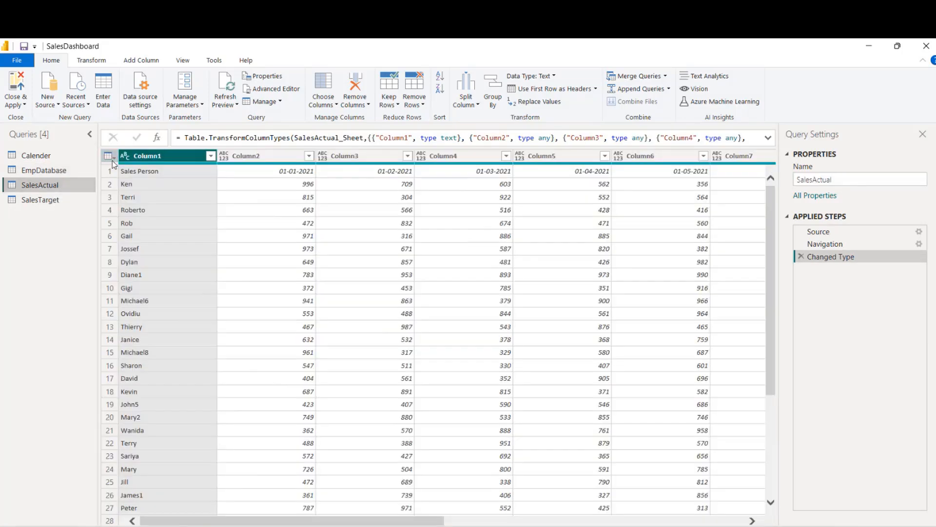
{"action": "left_click", "coordinate": [109, 156]}
{"action": "left_click", "coordinate": [150, 186]}
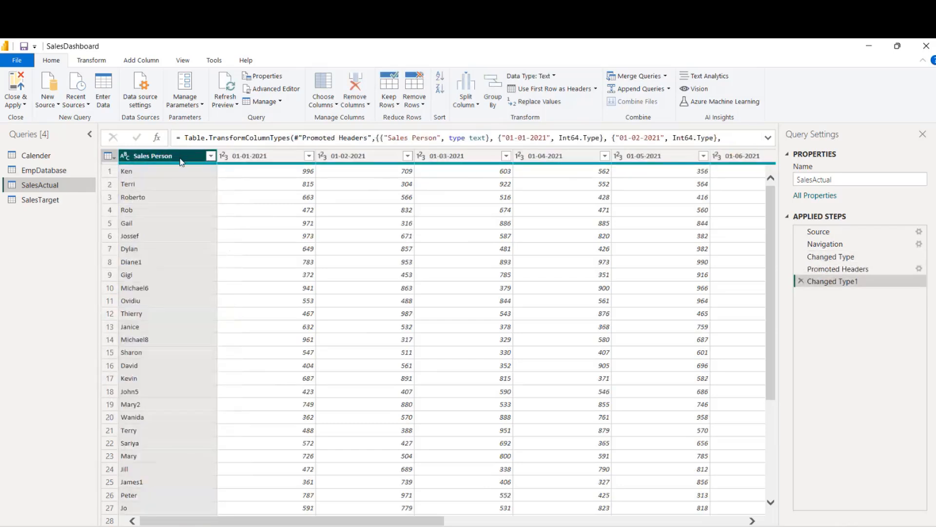
Unpivot every SalesActual column except Sales Person and rename the resulting Attribute column to MyDate
{"action": "right_click", "coordinate": [181, 161]}
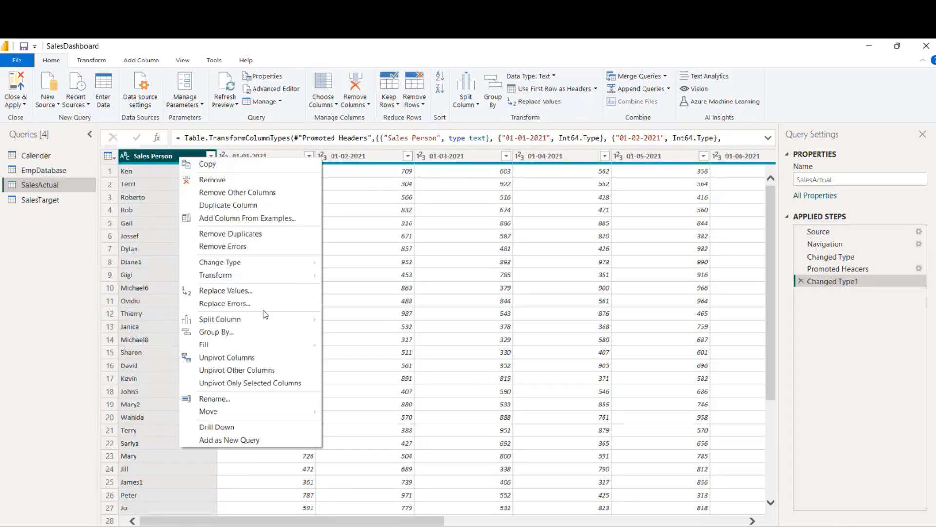
{"action": "left_click", "coordinate": [251, 371]}
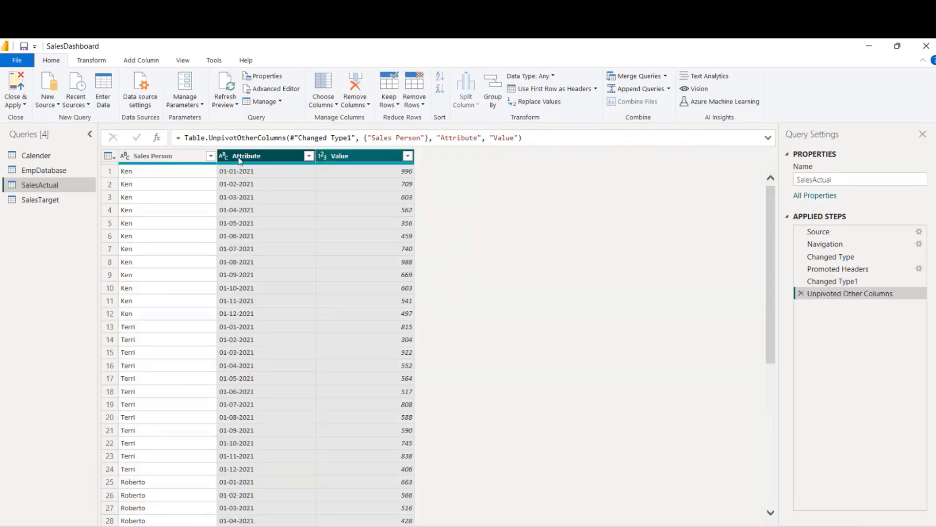
{"action": "double_click", "coordinate": [248, 157]}
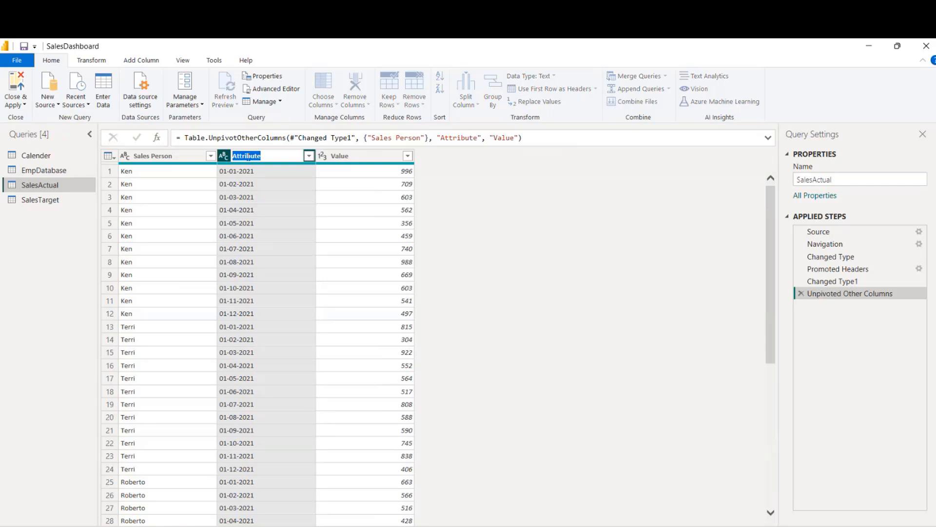
{"action": "type", "text": "MyDate"}
{"action": "key", "text": "Return"}
Rename the Value column of the SalesActual query to SalesActual
{"action": "double_click", "coordinate": [342, 156]}
{"action": "type", "text": "Sa"}
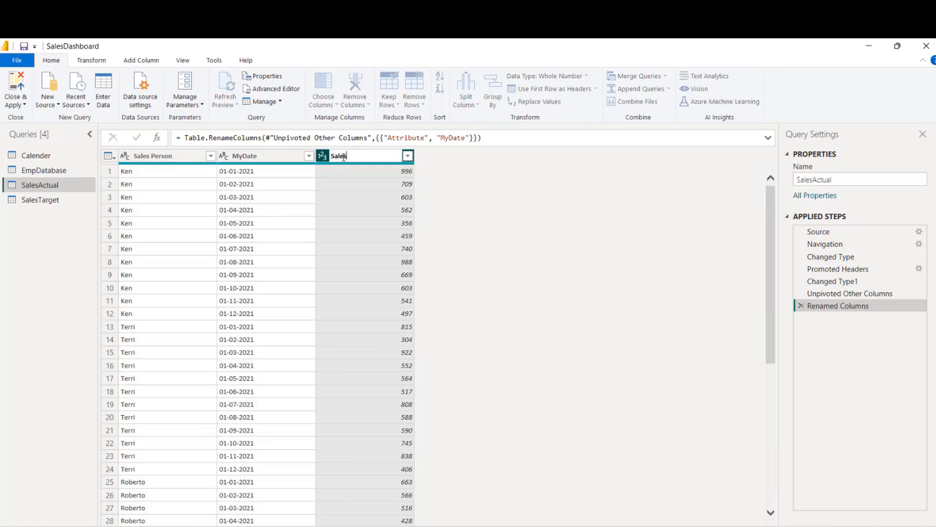
{"action": "type", "text": "lesActual"}
{"action": "key", "text": "Return"}
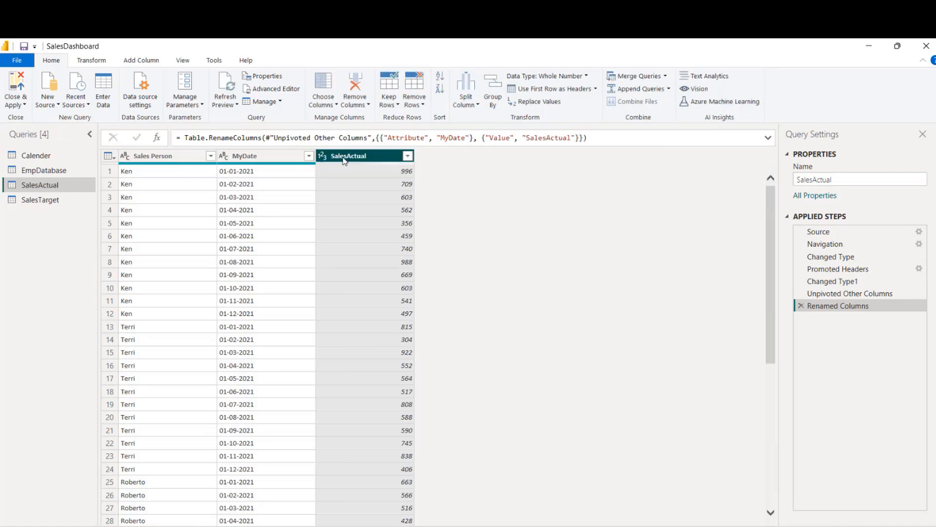
Rename the sales figures column of the SalesActual query to SalesDone
{"action": "double_click", "coordinate": [356, 160]}
{"action": "key", "text": "End"}
{"action": "key", "text": "BackSpace"}
{"action": "key", "text": "BackSpace"}
{"action": "key", "text": "BackSpace"}
{"action": "key", "text": "BackSpace"}
{"action": "key", "text": "BackSpace"}
{"action": "key", "text": "BackSpace"}
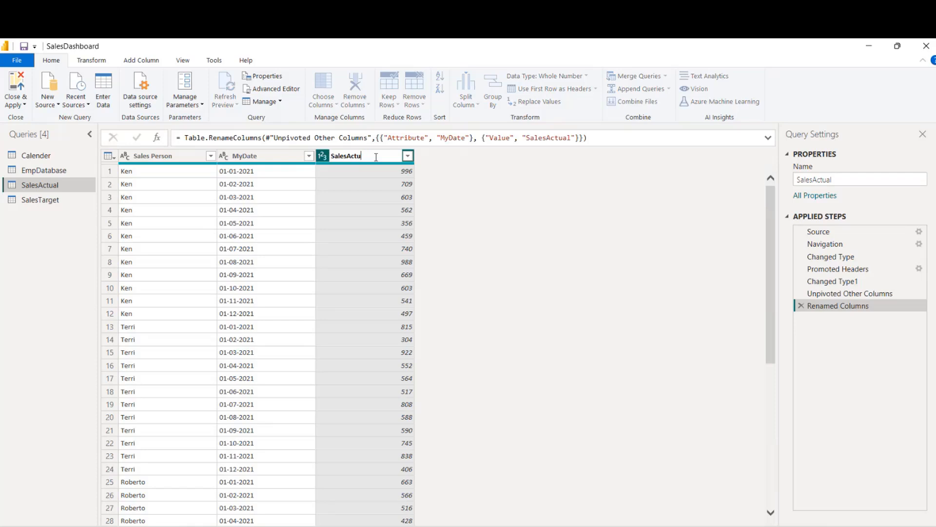
{"action": "type", "text": "Done"}
{"action": "key", "text": "Return"}
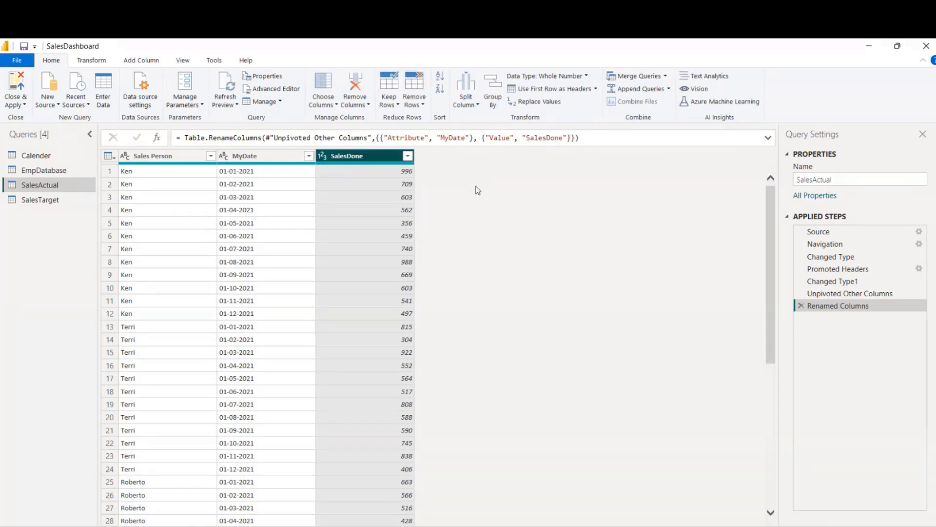
Close Power Query and apply the query changes to the SalesDashboard data model
{"action": "left_click", "coordinate": [23, 106]}
{"action": "left_click", "coordinate": [64, 119]}
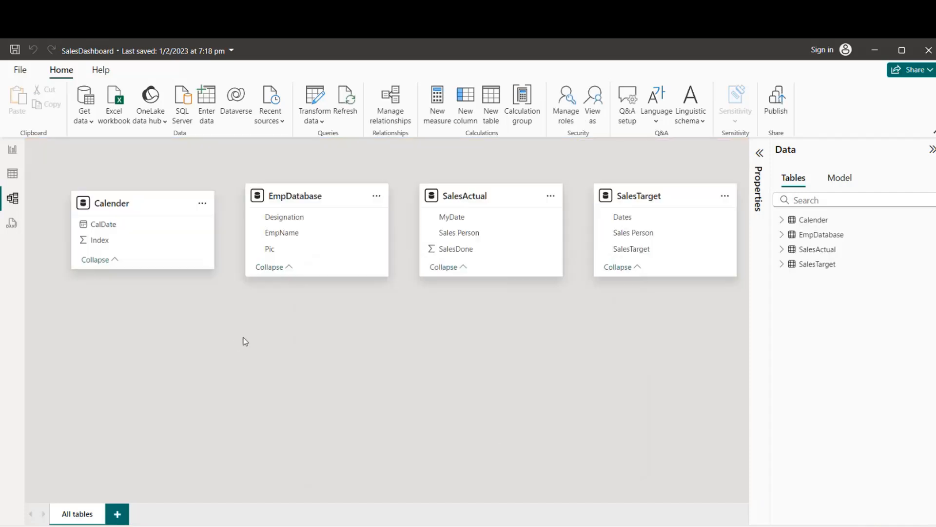
Arrange the model diagram with SalesActual and SalesTarget side by side in a lower row, and Calender and EmpDatabase above them at either side
{"action": "left_click", "coordinate": [932, 151]}
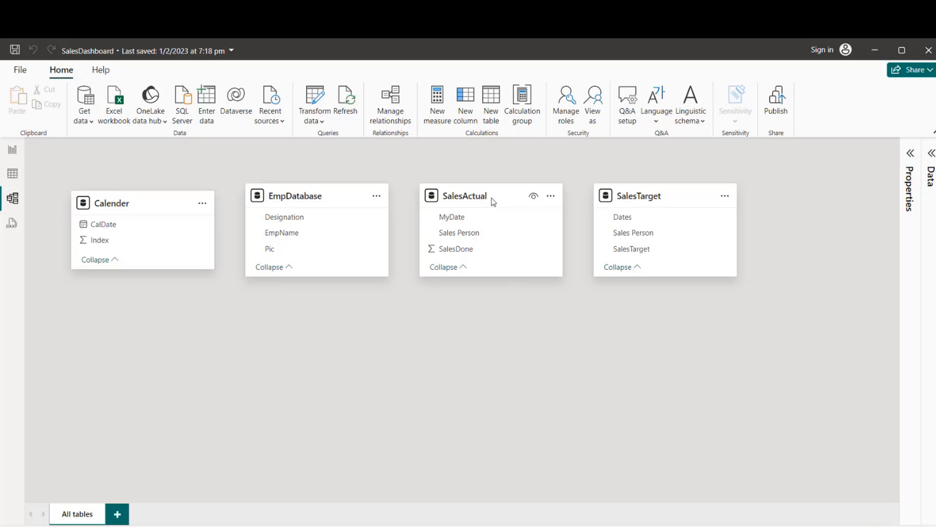
{"action": "left_click_drag", "start_coordinate": [500, 201], "coordinate": [377, 322]}
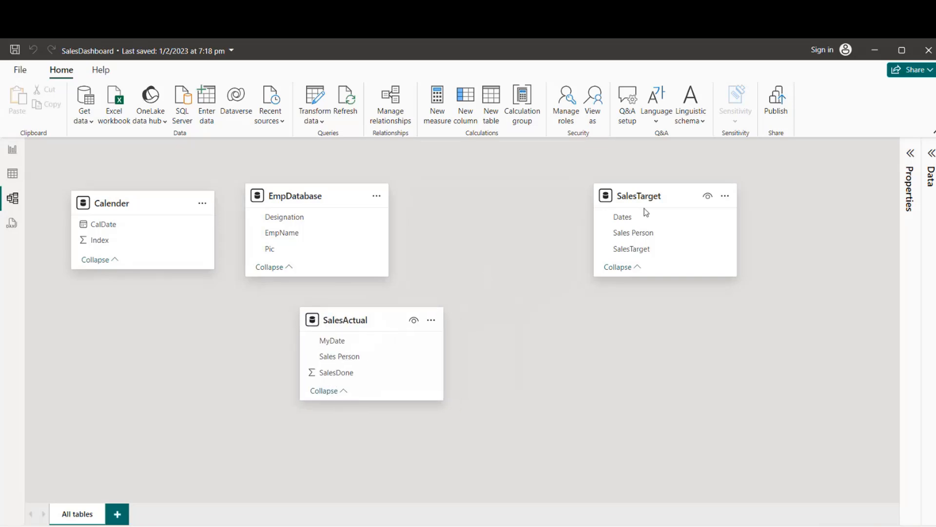
{"action": "left_click_drag", "start_coordinate": [664, 202], "coordinate": [547, 328]}
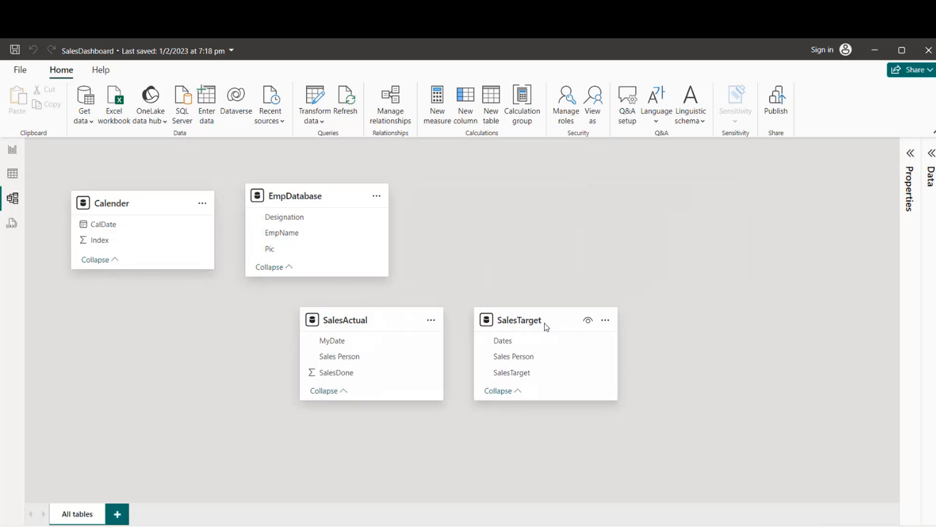
{"action": "left_click_drag", "start_coordinate": [305, 196], "coordinate": [667, 165]}
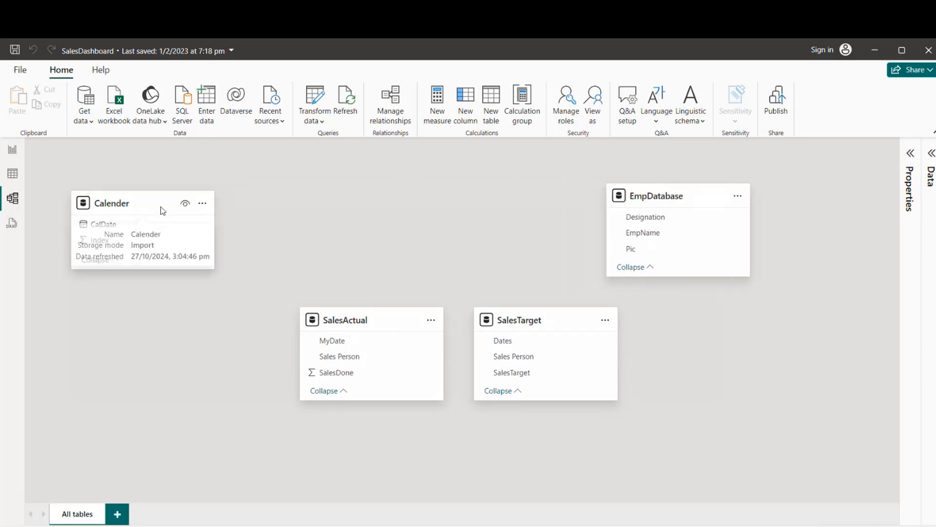
{"action": "left_click_drag", "start_coordinate": [159, 202], "coordinate": [268, 184]}
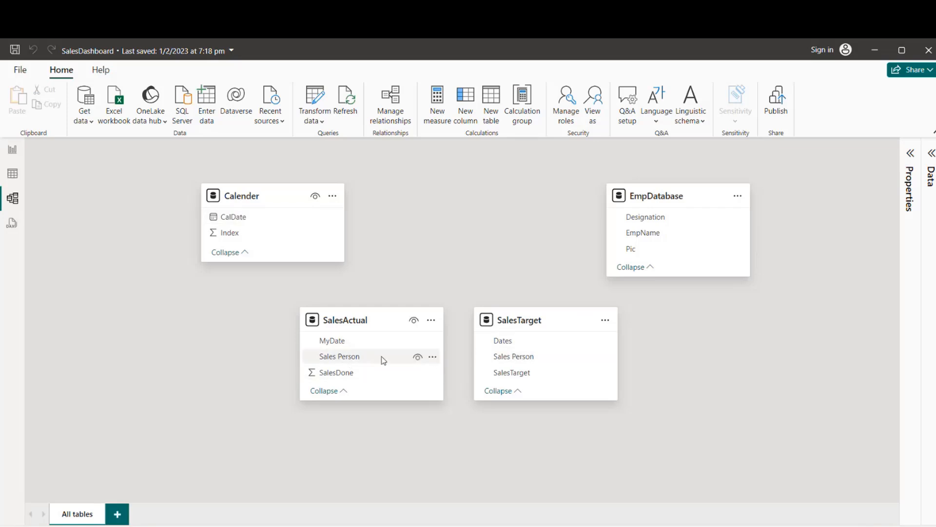
Try to create a relationship between the Sales Person columns of SalesActual and SalesTarget
{"action": "left_click_drag", "start_coordinate": [348, 359], "coordinate": [493, 359]}
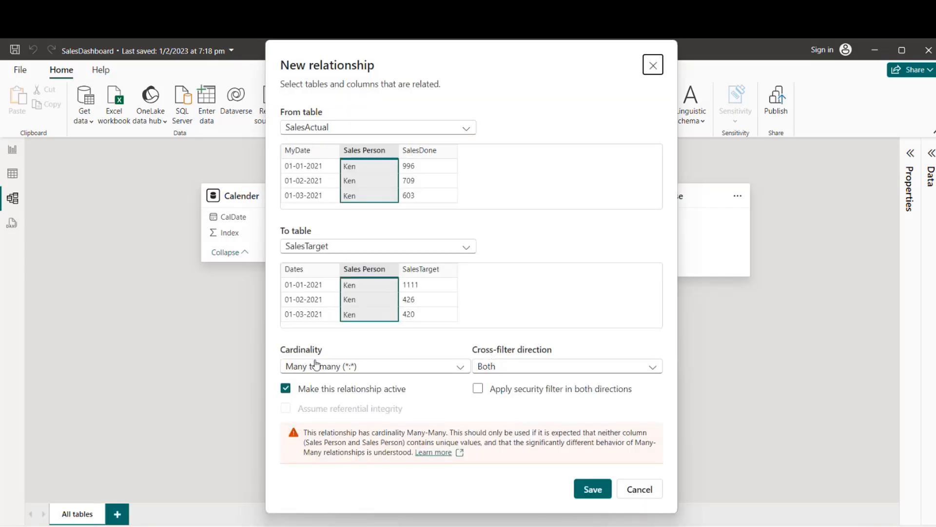
{"action": "left_click", "coordinate": [642, 489]}
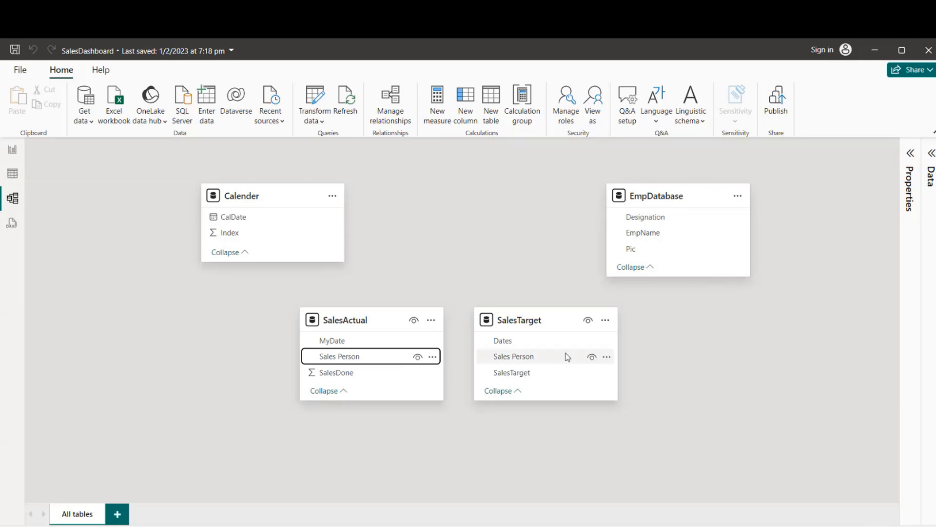
Create one-to-many relationships with single cross-filtering from EmpName in EmpDatabase to Sales Person in SalesTarget and in SalesActual
{"action": "left_click_drag", "start_coordinate": [660, 233], "coordinate": [535, 362]}
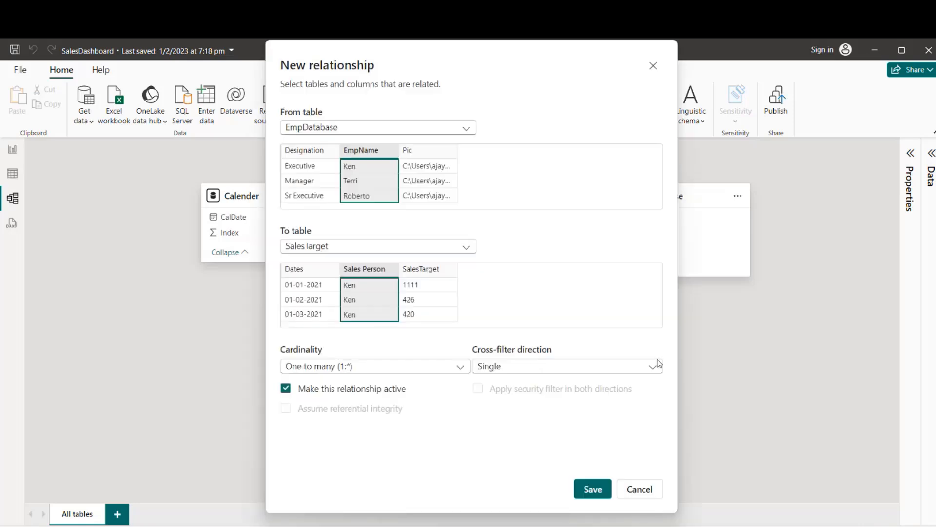
{"action": "left_click", "coordinate": [594, 490]}
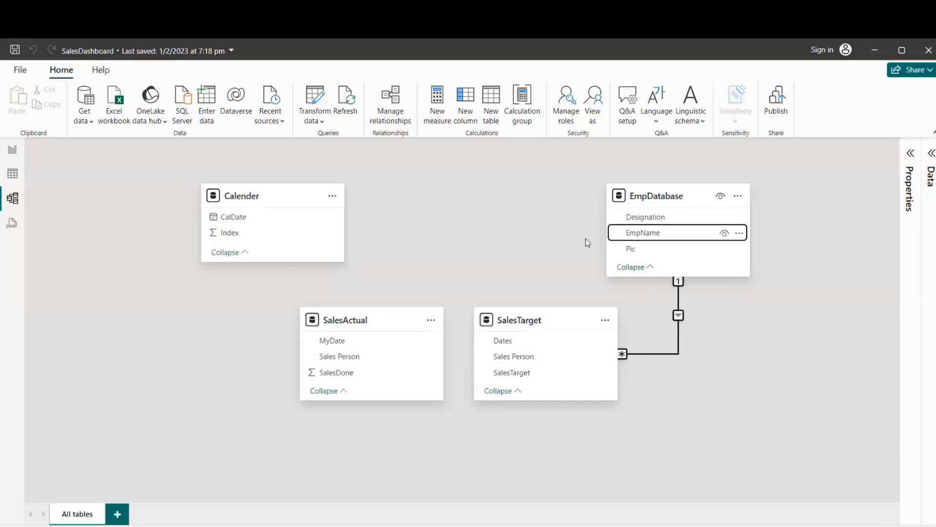
{"action": "left_click_drag", "start_coordinate": [642, 234], "coordinate": [343, 359]}
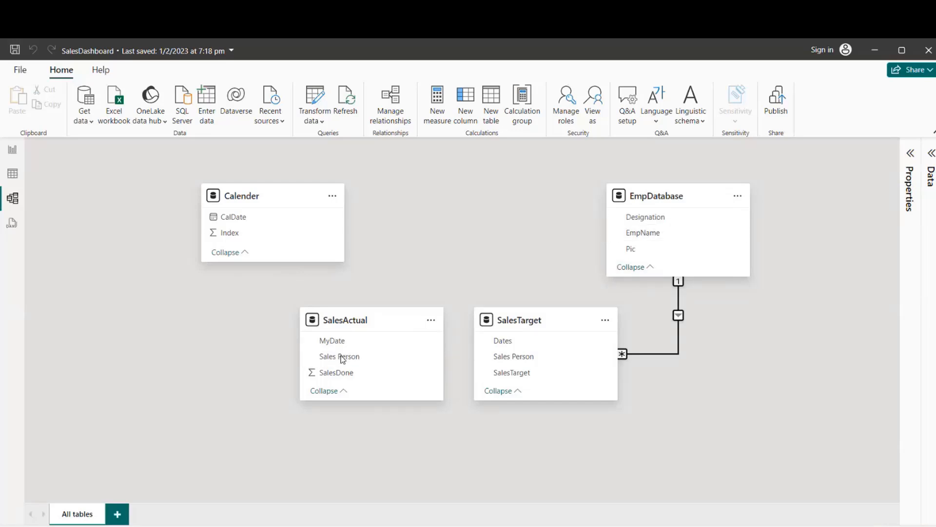
{"action": "left_click", "coordinate": [591, 487]}
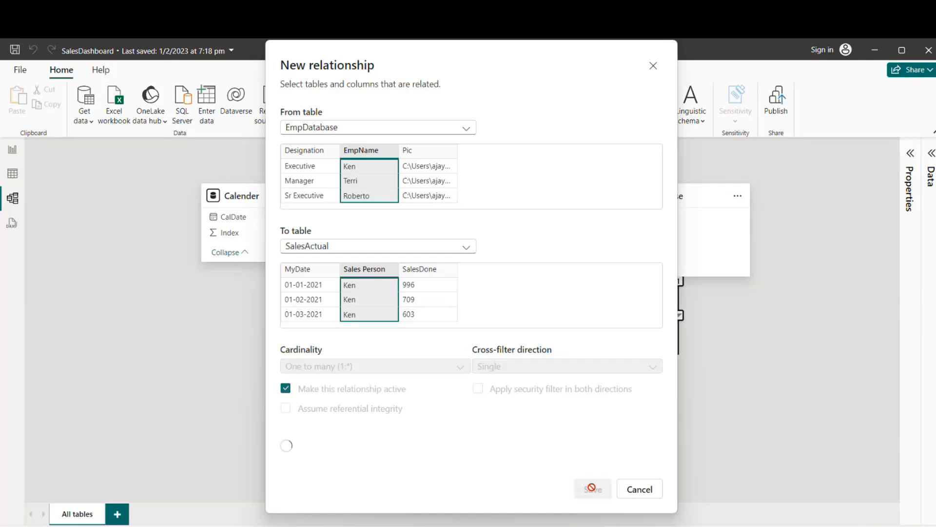
{"action": "left_click", "coordinate": [592, 487]}
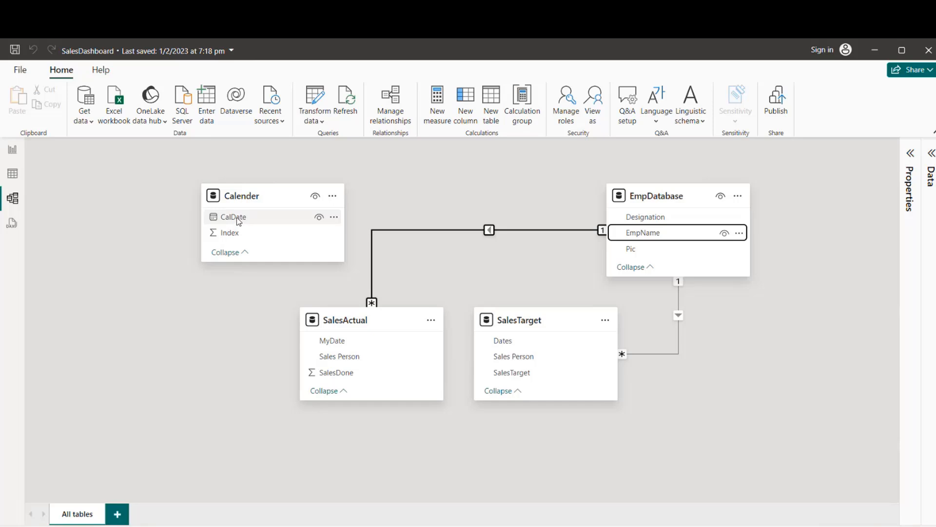
Create one-to-many relationships with single cross-filtering from CalDate in Calender to MyDate in SalesActual and Dates in SalesTarget
{"action": "left_click_drag", "start_coordinate": [238, 220], "coordinate": [345, 343]}
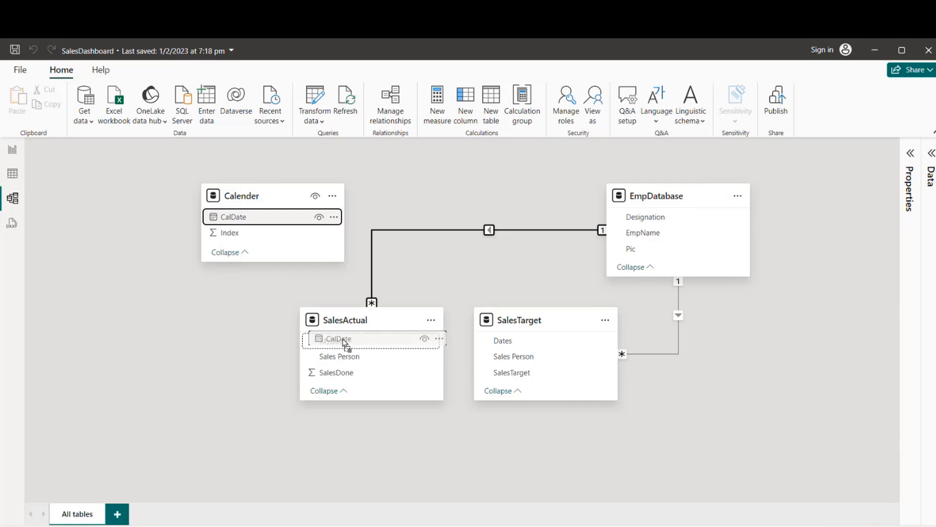
{"action": "left_click_drag", "start_coordinate": [344, 342], "coordinate": [344, 343]}
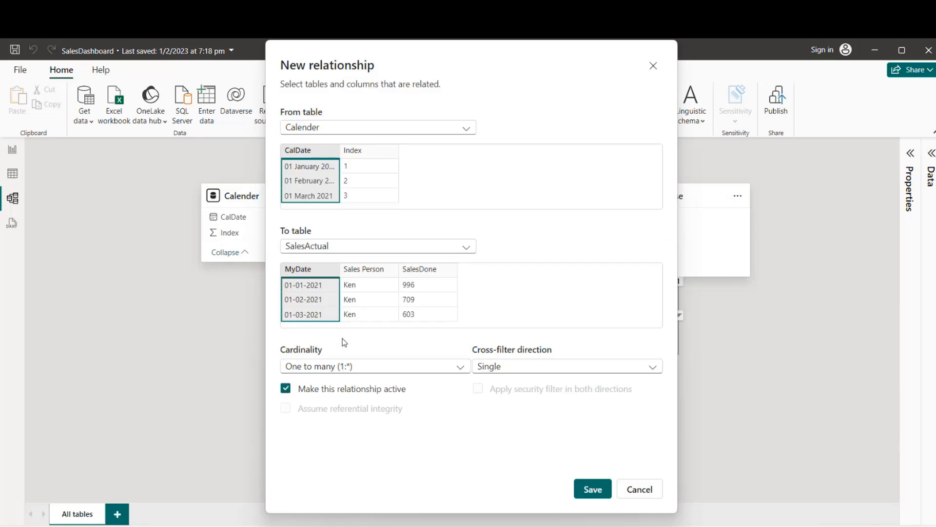
{"action": "left_click", "coordinate": [586, 488]}
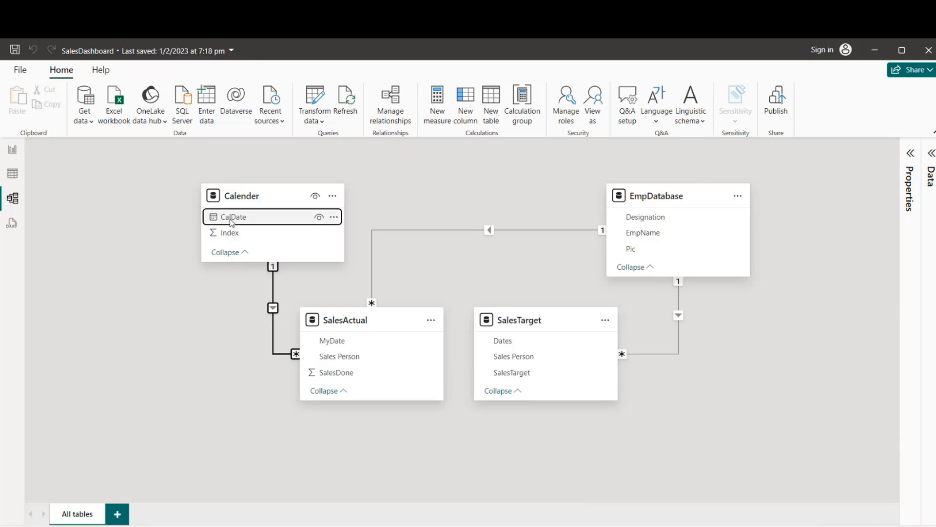
{"action": "left_click_drag", "start_coordinate": [233, 222], "coordinate": [511, 347]}
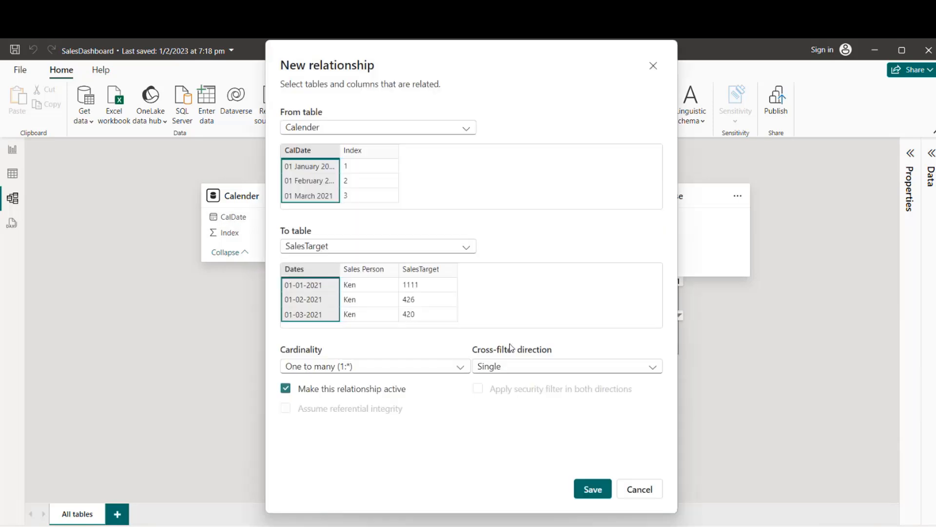
{"action": "left_click", "coordinate": [592, 489]}
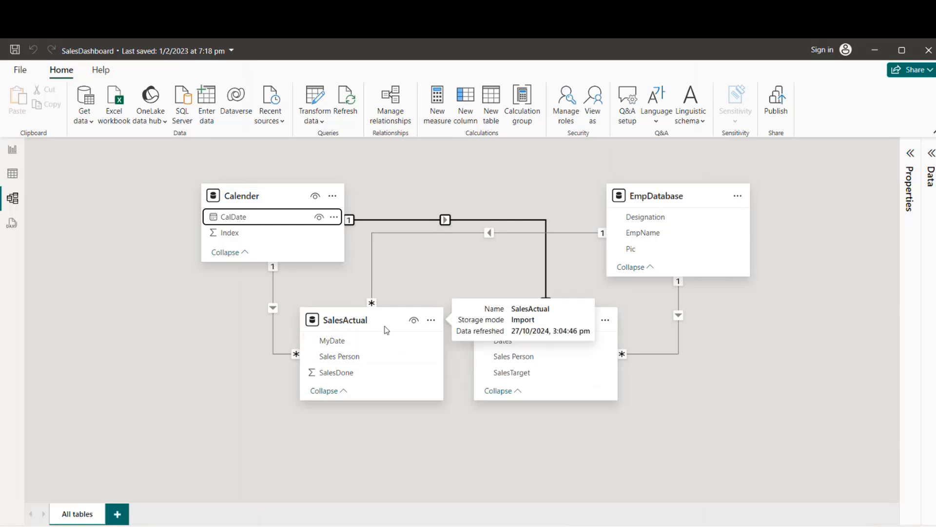
Rearrange the model diagram so Calender and EmpDatabase flank the SalesActual and SalesTarget tables on opposite sides
{"action": "left_click_drag", "start_coordinate": [386, 323], "coordinate": [387, 343]}
{"action": "left_click_drag", "start_coordinate": [256, 197], "coordinate": [127, 297]}
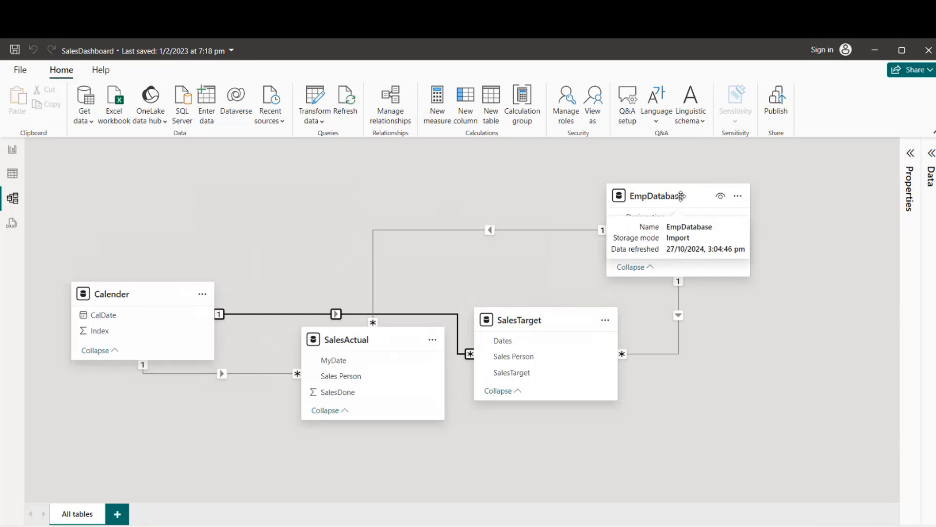
{"action": "left_click_drag", "start_coordinate": [682, 201], "coordinate": [762, 295]}
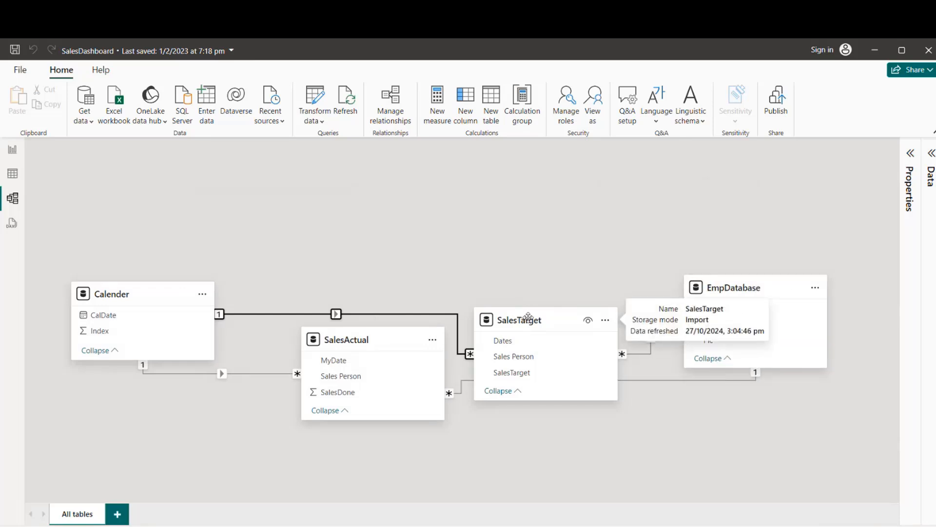
{"action": "left_click_drag", "start_coordinate": [528, 317], "coordinate": [532, 337]}
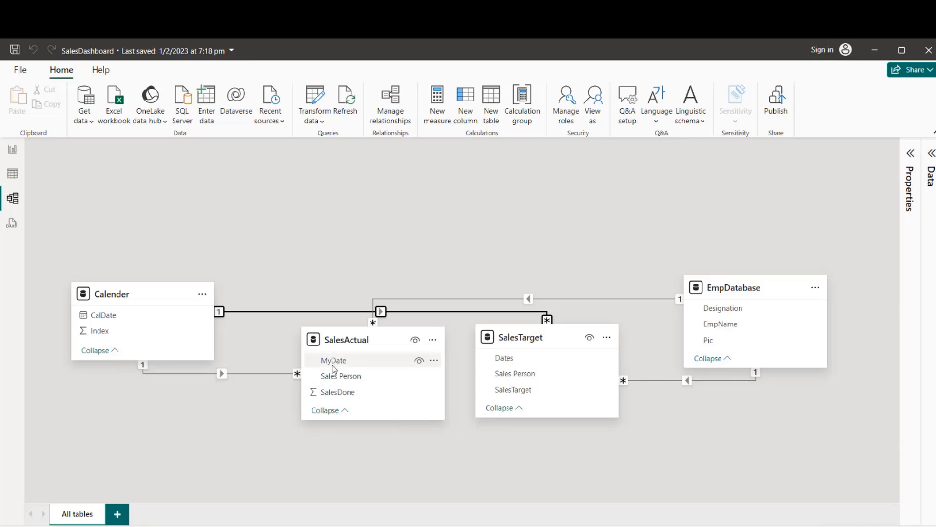
{"action": "mouse_move", "coordinate": [387, 342]}
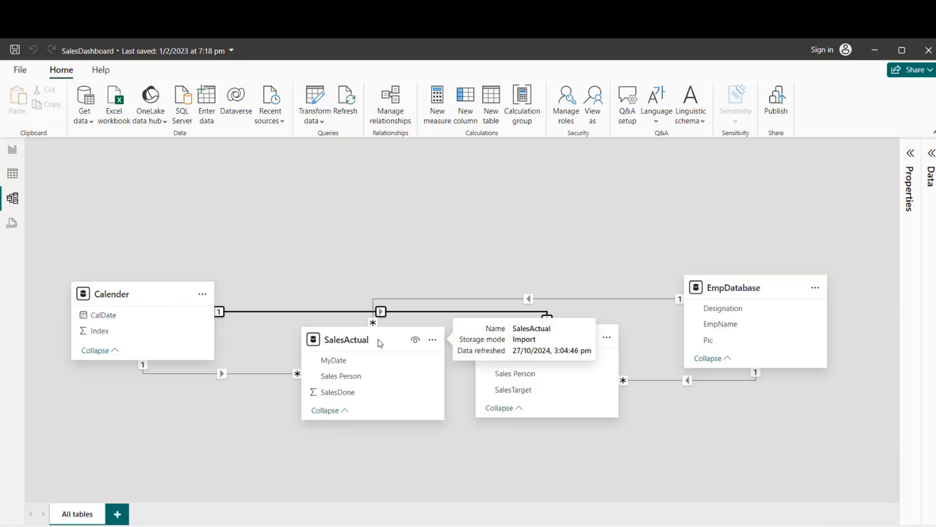
{"action": "mouse_move", "coordinate": [149, 301]}
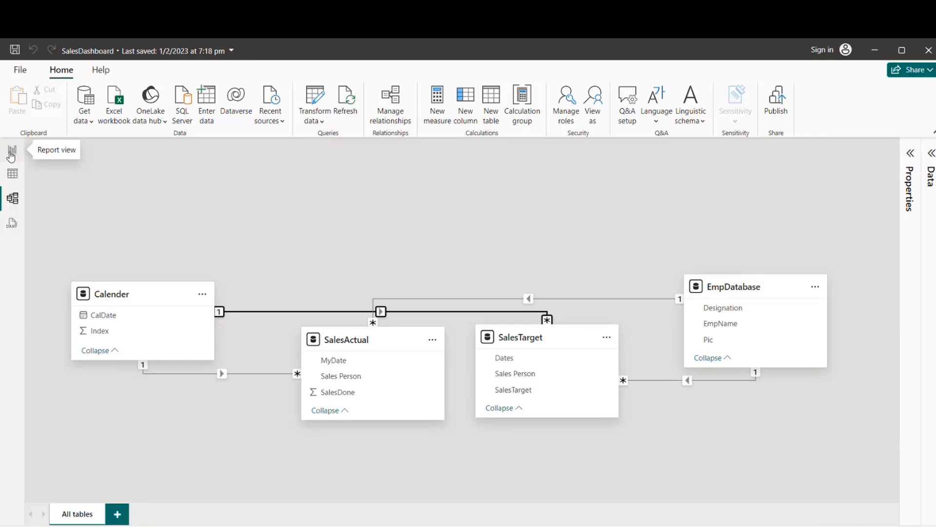
Add a new blank page to the report and delete the old Page 3
{"action": "left_click", "coordinate": [11, 152]}
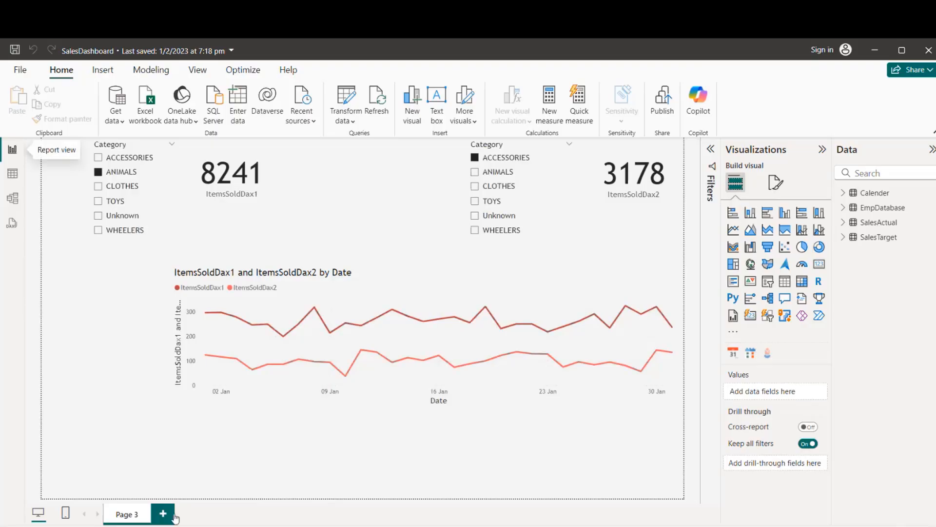
{"action": "left_click", "coordinate": [171, 514]}
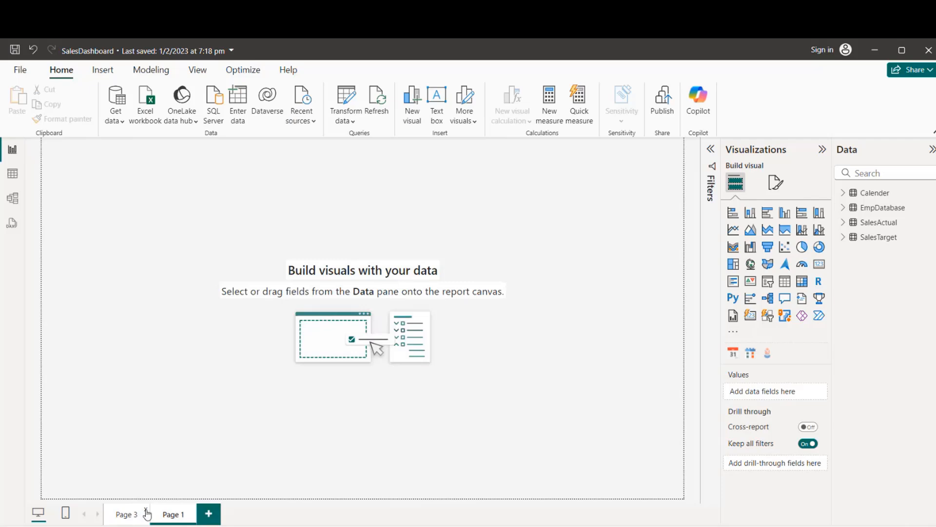
{"action": "left_click", "coordinate": [146, 510]}
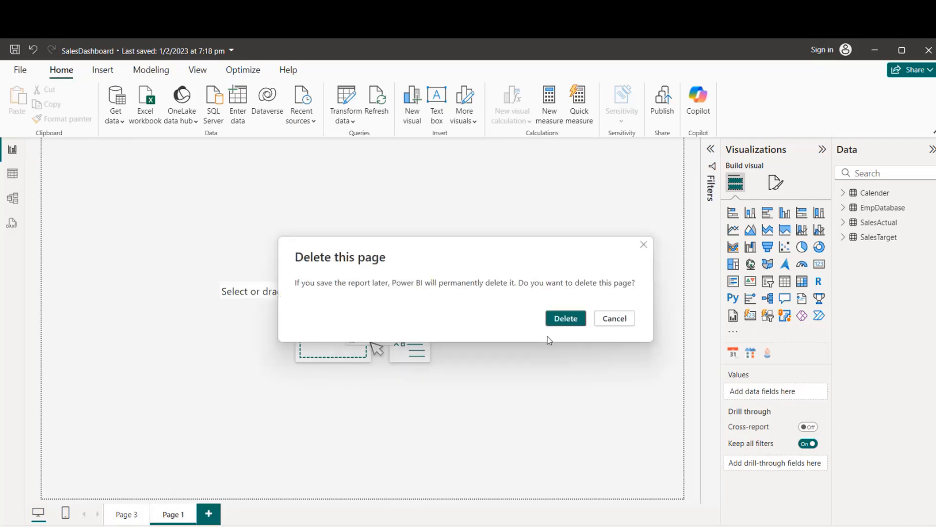
{"action": "left_click", "coordinate": [573, 319]}
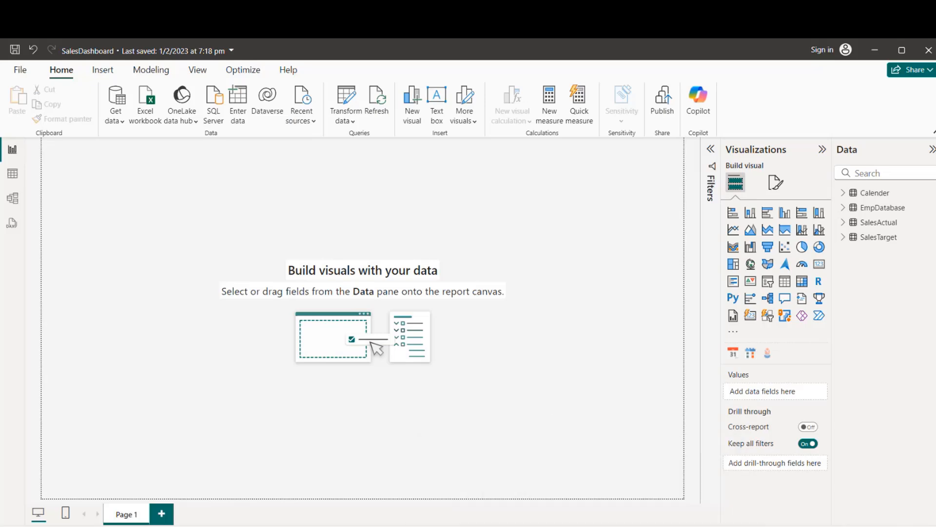
Switch to the 15_Dashboard folder in File Explorer and create a new text document named notes.txt
{"action": "mouse_move", "coordinate": [553, 526]}
{"action": "left_click", "coordinate": [506, 515]}
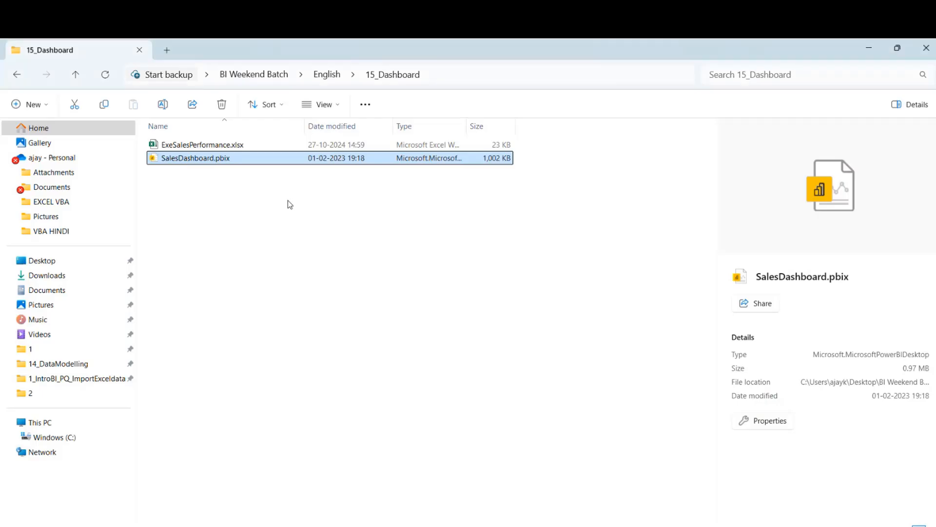
{"action": "left_click", "coordinate": [195, 189]}
{"action": "right_click", "coordinate": [195, 189]}
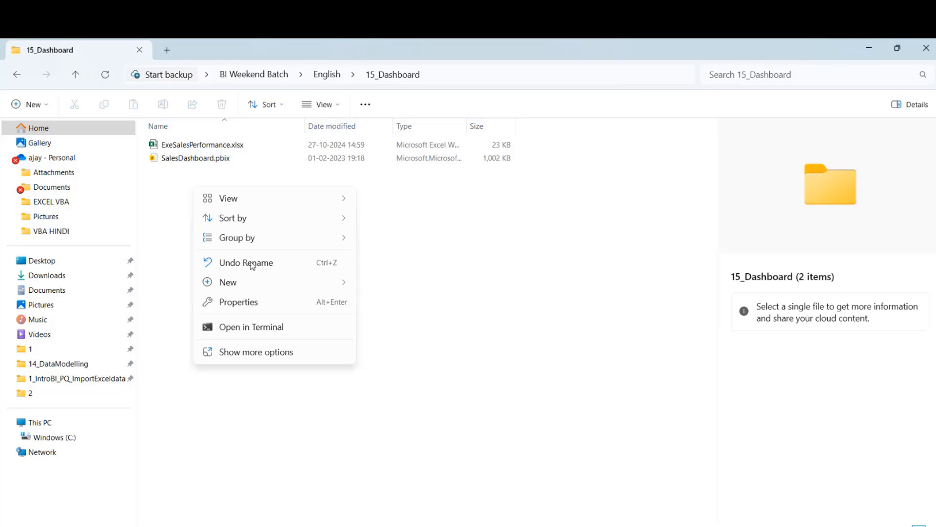
{"action": "mouse_move", "coordinate": [257, 290]}
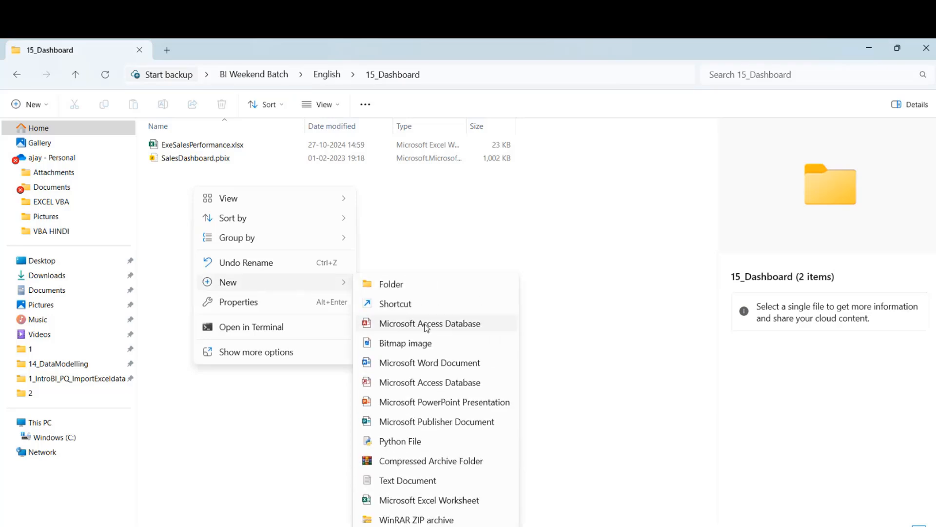
{"action": "left_click", "coordinate": [401, 481]}
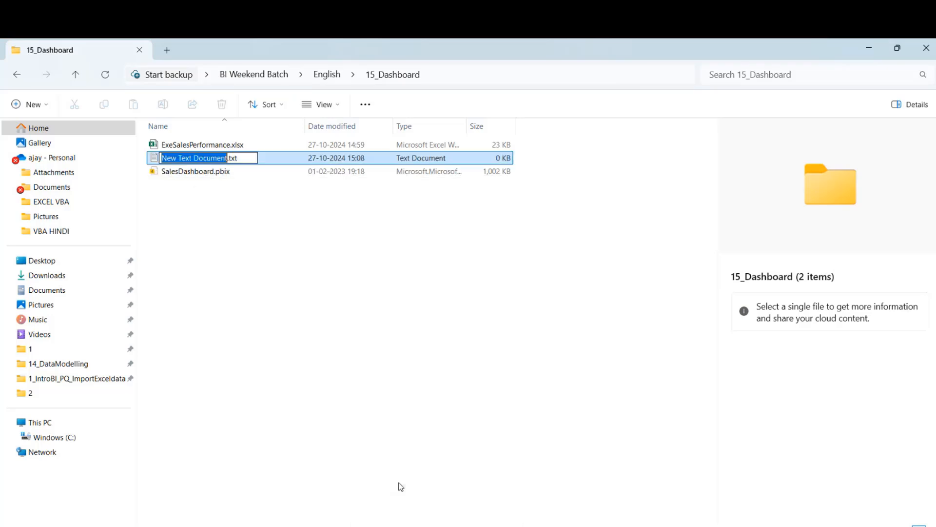
{"action": "type", "text": "note"}
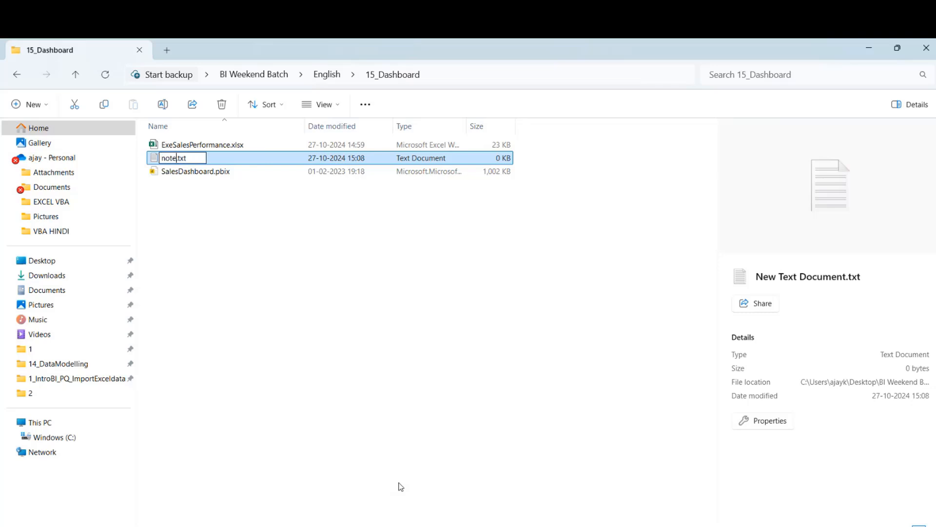
{"action": "type", "text": "s"}
{"action": "key", "text": "Return"}
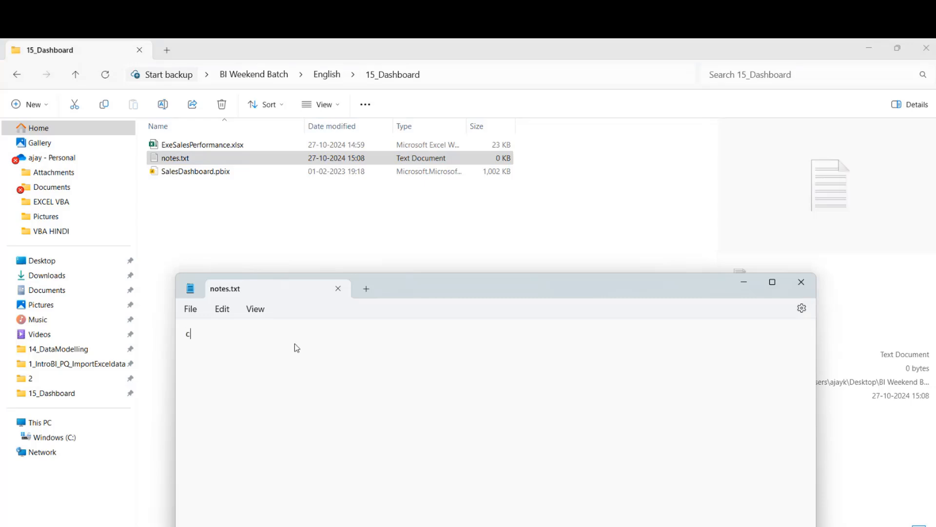
In notes.txt, enter the heading "cards:" followed by the lines Total sales, Total Target and "Variance - Target - Sales"
{"action": "type", "text": "ards:"}
{"action": "key", "text": "Return"}
{"action": "type", "text": "Total sales"}
{"action": "key", "text": "Return"}
{"action": "type", "text": "t"}
{"action": "key", "text": "BackSpace"}
{"action": "type", "text": "Total T"}
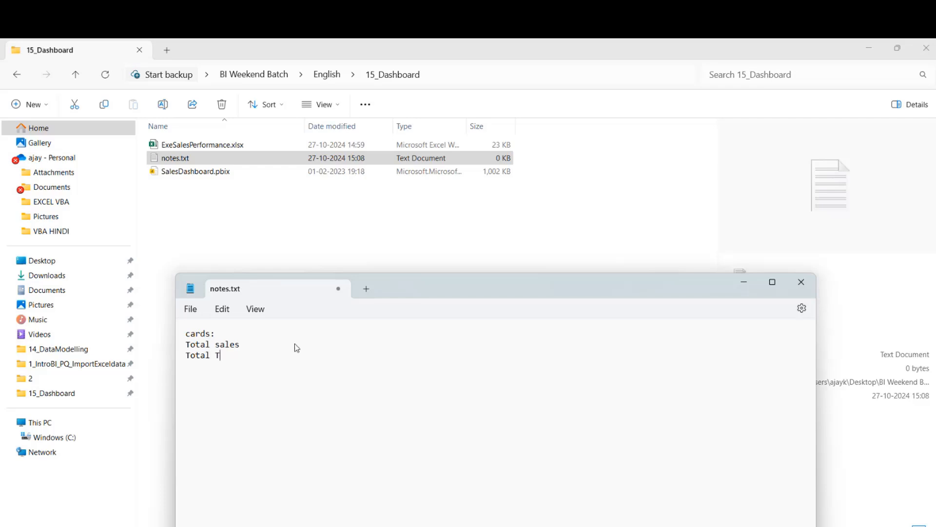
{"action": "type", "text": "arget"}
{"action": "key", "text": "Return"}
{"action": "type", "text": "Variacne"}
{"action": "key", "text": "BackSpace"}
{"action": "key", "text": "BackSpace"}
{"action": "key", "text": "BackSpace"}
{"action": "type", "text": "nce -"}
{"action": "type", "text": "arget"}
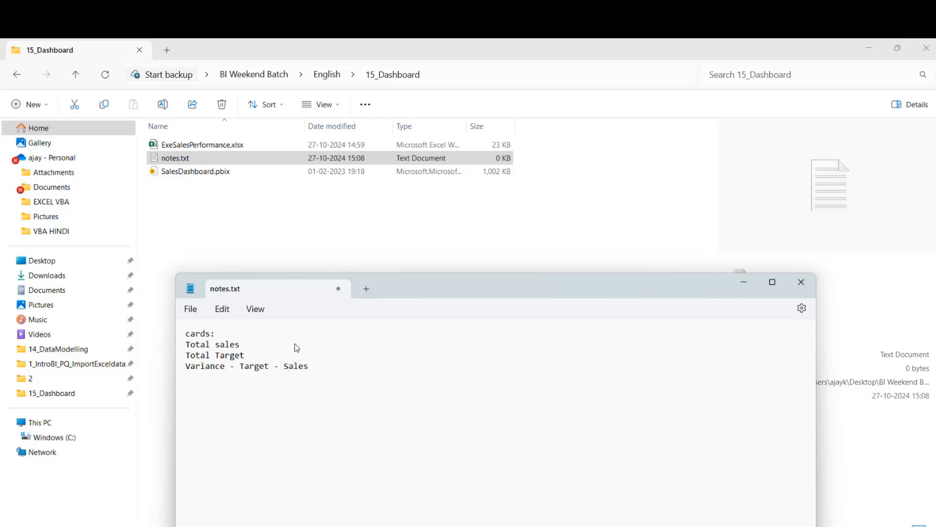
Number the three card lines 1 to 3 and start a fourth numbered line below them
{"action": "left_click", "coordinate": [187, 345]}
{"action": "type", "text": "1."}
{"action": "type", "text": "2."}
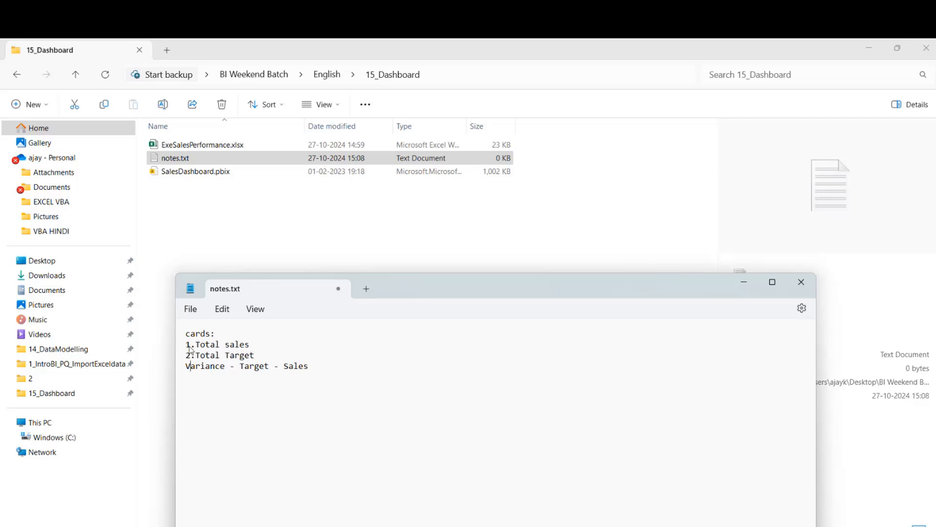
{"action": "type", "text": "3."}
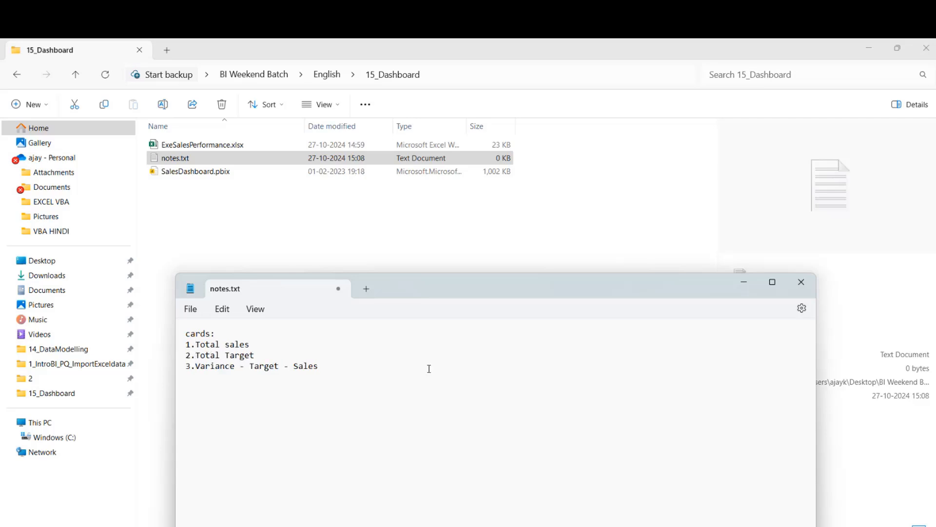
{"action": "key", "text": "Return"}
{"action": "type", "text": "4."}
Enter "Variance% - Sales - Target/ Sales" as the fourth card in the notes
{"action": "left_click_drag", "start_coordinate": [481, 291], "coordinate": [589, 224]}
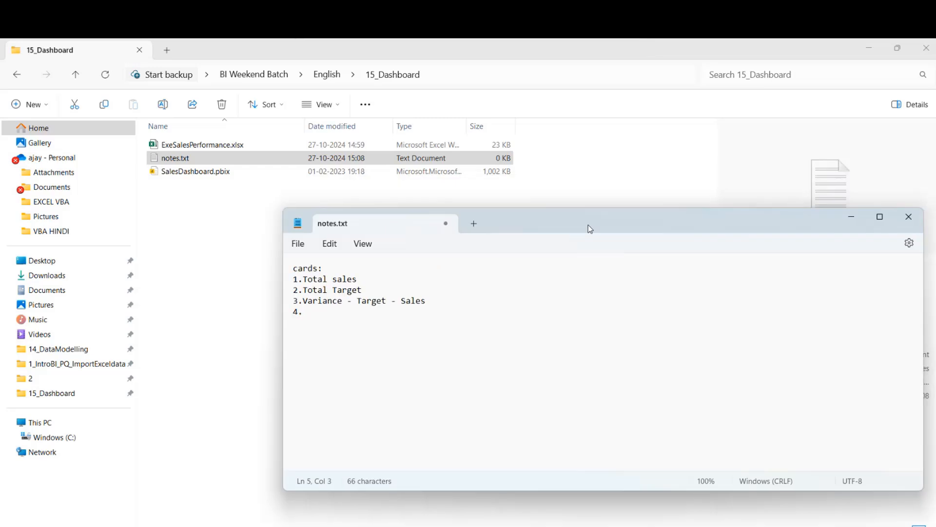
{"action": "type", "text": "Variance"}
{"action": "type", "text": "%"}
{"action": "type", "text": " - "}
{"action": "type", "text": "S"}
{"action": "type", "text": "ales "}
{"action": "type", "text": "- Trag"}
{"action": "key", "text": "BackSpace"}
{"action": "key", "text": "BackSpace"}
{"action": "key", "text": "BackSpace"}
{"action": "type", "text": "arget/"}
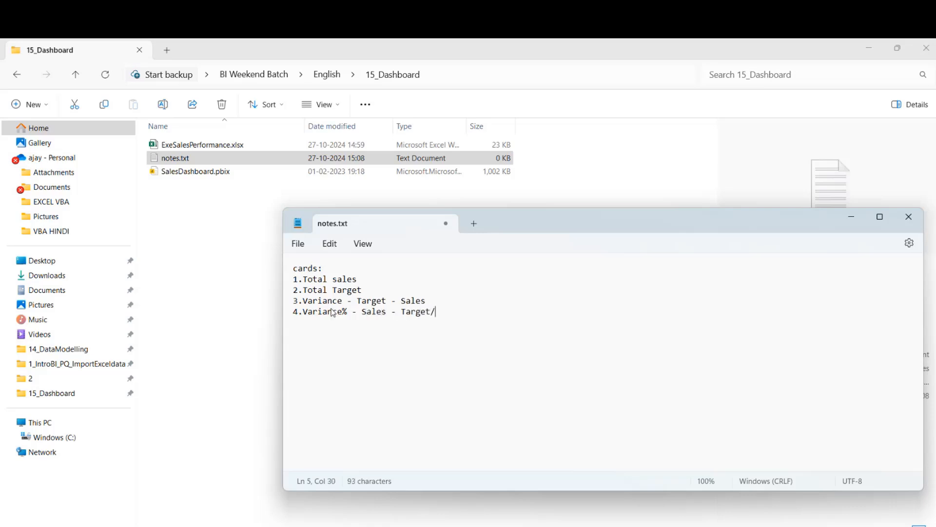
{"action": "type", "text": " Sales"}
Rewrite the Variance% formula in the fourth line as "(Target - Sales/ Target)"
{"action": "left_click", "coordinate": [361, 311]}
{"action": "type", "text": "("}
{"action": "key", "text": "Right"}
{"action": "key", "text": "Right"}
{"action": "key", "text": "Right"}
{"action": "key", "text": "Right"}
{"action": "key", "text": "Right"}
{"action": "key", "text": "Right"}
{"action": "key", "text": "Right"}
{"action": "key", "text": "Right"}
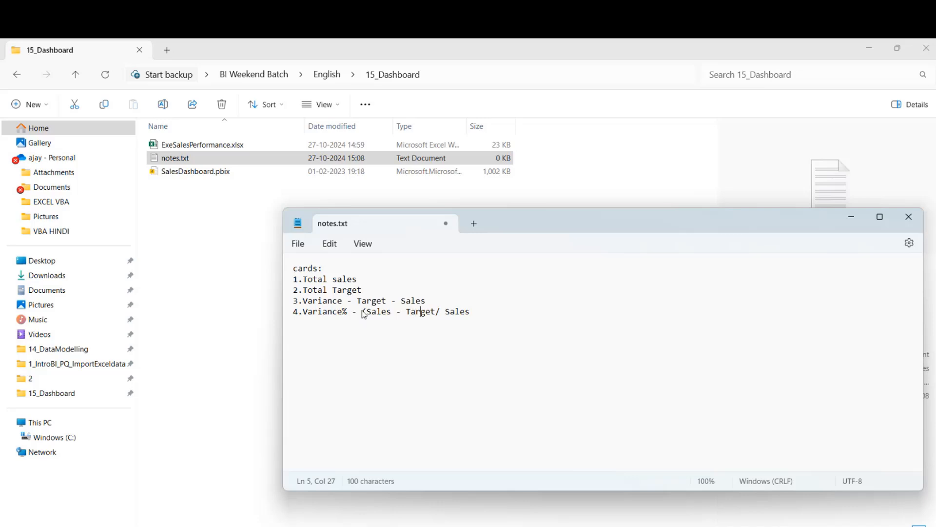
{"action": "key", "text": "Right"}
{"action": "key", "text": "Right"}
{"action": "key", "text": "BackSpace"}
{"action": "key", "text": "BackSpace"}
{"action": "key", "text": "BackSpace"}
{"action": "key", "text": "BackSpace"}
{"action": "key", "text": "BackSpace"}
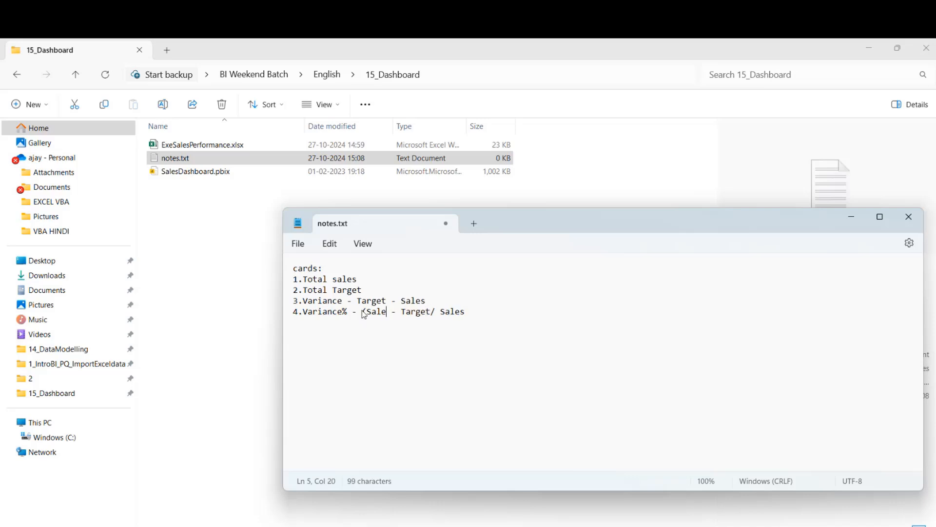
{"action": "type", "text": "Tag"}
{"action": "key", "text": "BackSpace"}
{"action": "type", "text": "rget"}
{"action": "key", "text": "Right"}
{"action": "key", "text": "Right"}
{"action": "key", "text": "Right"}
{"action": "key", "text": "Right"}
{"action": "key", "text": "Right"}
{"action": "key", "text": "Right"}
{"action": "key", "text": "Right"}
{"action": "key", "text": "Right"}
{"action": "key", "text": "Right"}
{"action": "key", "text": "BackSpace"}
{"action": "key", "text": "BackSpace"}
{"action": "key", "text": "BackSpace"}
{"action": "key", "text": "BackSpace"}
{"action": "key", "text": "BackSpace"}
{"action": "key", "text": "BackSpace"}
{"action": "type", "text": "Sales"}
{"action": "key", "text": "Right"}
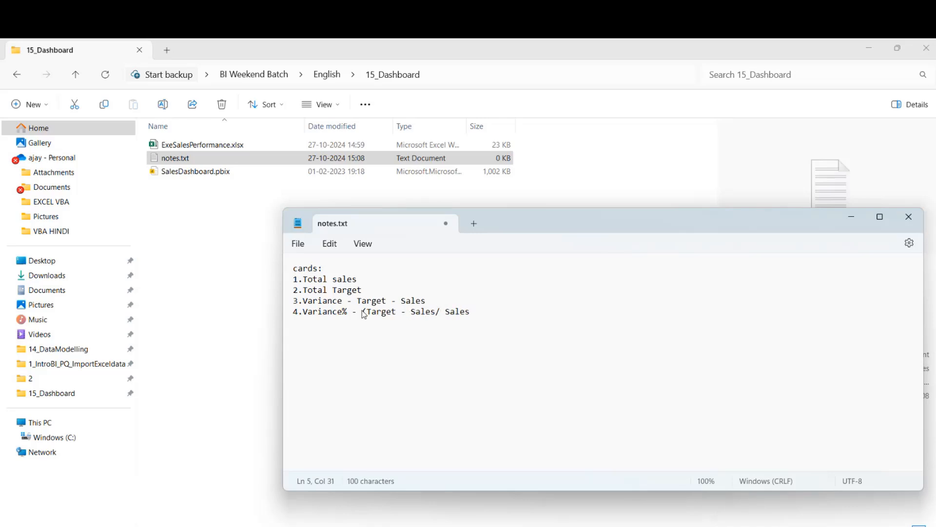
{"action": "double_click", "coordinate": [455, 312]}
{"action": "type", "text": "Target)"}
Capitalize the heading as "Cards:" and insert a blank line between it and the numbered list
{"action": "left_click", "coordinate": [299, 269]}
{"action": "key", "text": "BackSpace"}
{"action": "type", "text": "C"}
{"action": "left_click", "coordinate": [351, 266]}
{"action": "key", "text": "Return"}
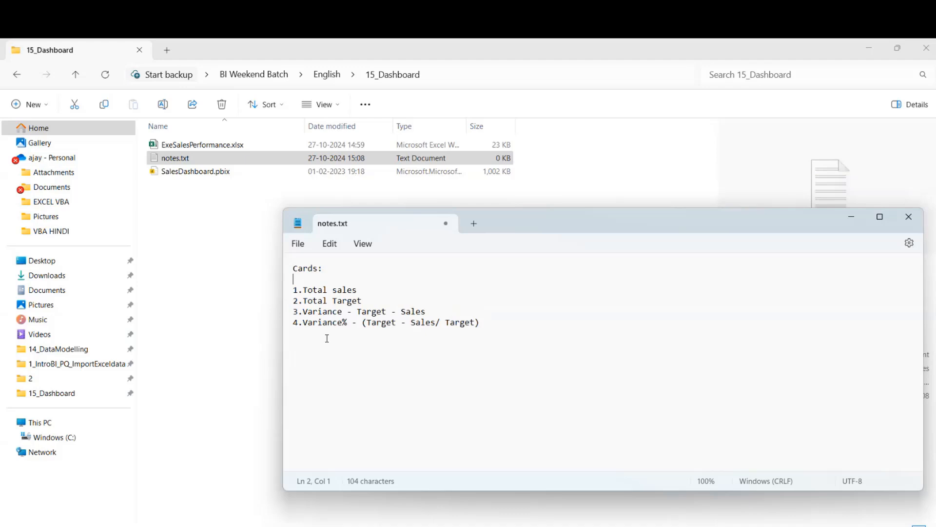
Add the fifth card line "5. No of months - we have met the target ( Sales >= Target)"
{"action": "double_click", "coordinate": [323, 311]}
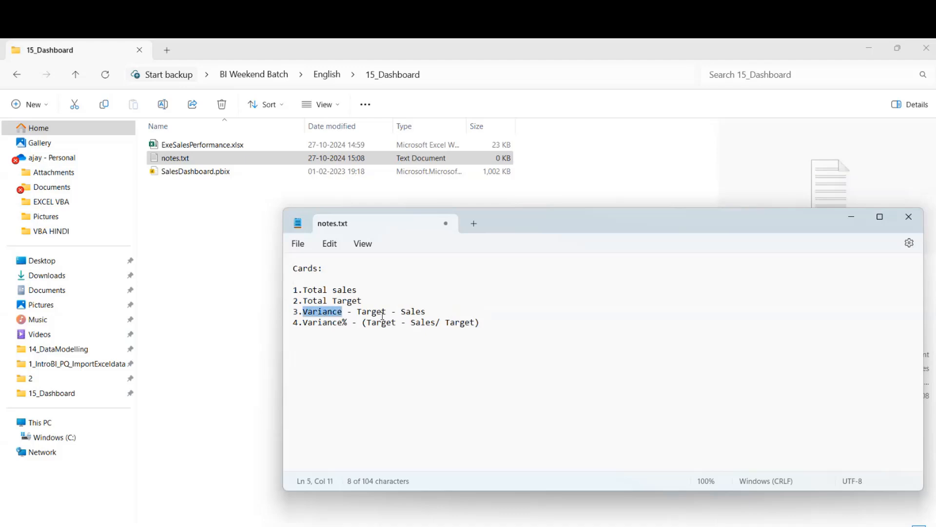
{"action": "left_click", "coordinate": [363, 323]}
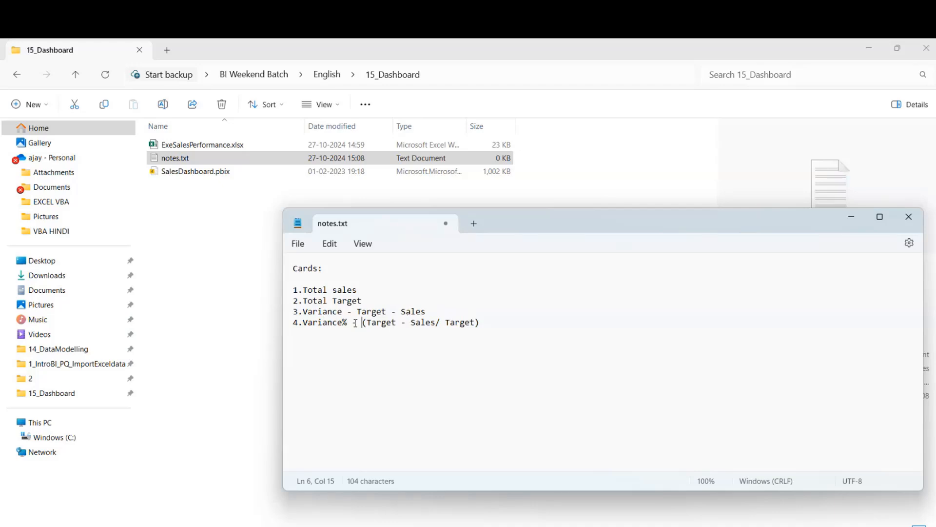
{"action": "left_click", "coordinate": [504, 321]}
{"action": "key", "text": "Return"}
{"action": "type", "text": "5. No of months - we have met the "}
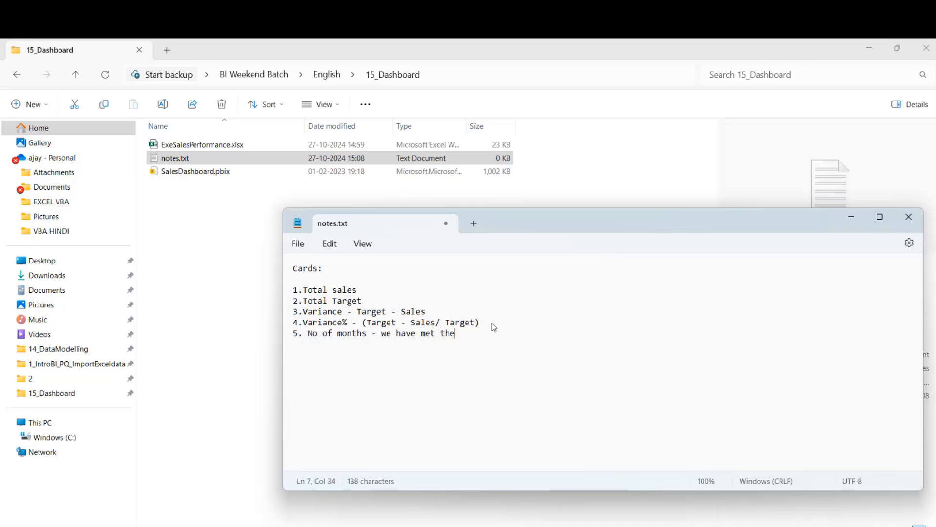
{"action": "type", "text": "target ( Sales >= Target)"}
{"action": "left_click", "coordinate": [515, 333]}
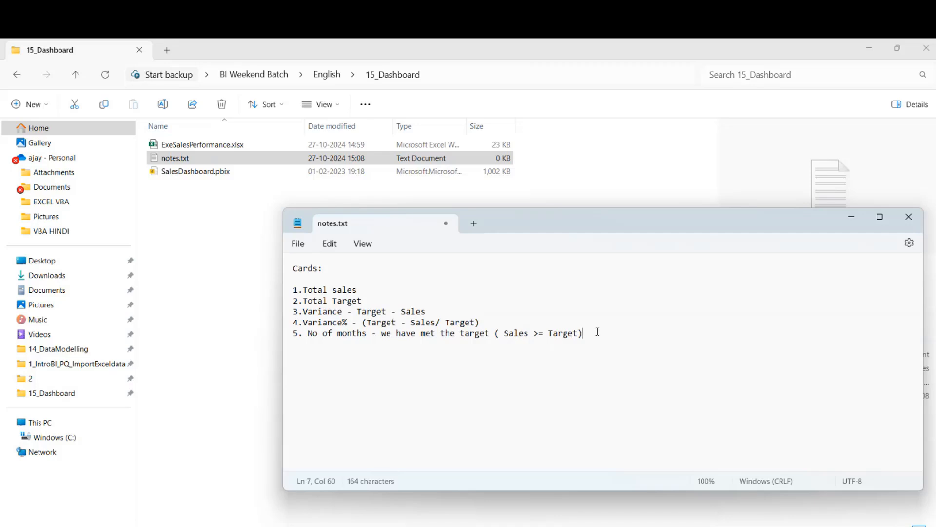
Review the card visuals in the finished Executive Sales Performance report, and return to the SalesDashboard report
{"action": "mouse_move", "coordinate": [555, 517]}
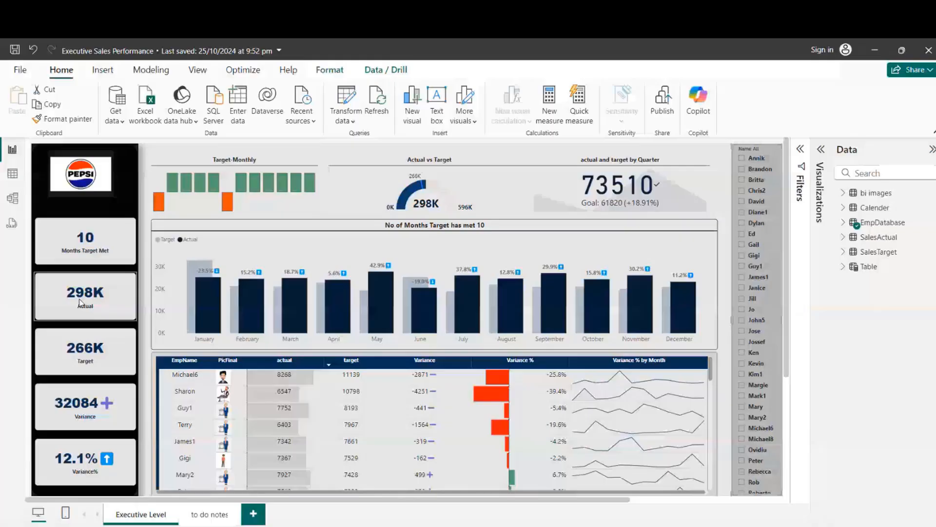
{"action": "left_click", "coordinate": [527, 492]}
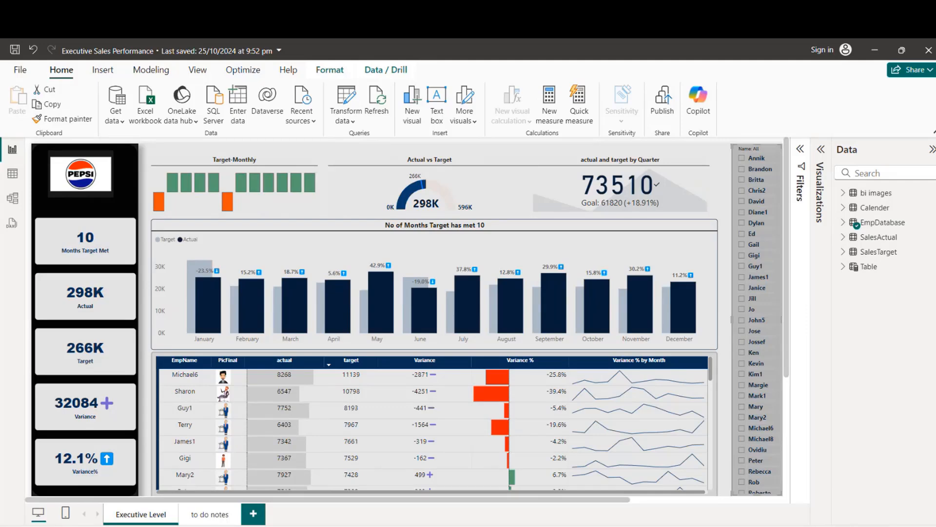
{"action": "mouse_move", "coordinate": [592, 525]}
{"action": "left_click", "coordinate": [641, 503]}
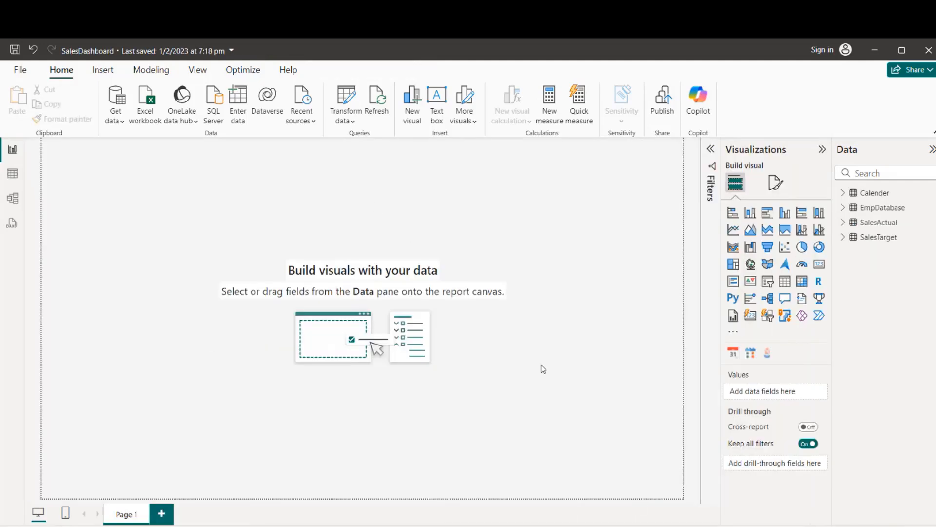
Rename the report page Page 1 as Agent Report
{"action": "double_click", "coordinate": [135, 513]}
{"action": "key", "text": "BackSpace"}
{"action": "key", "text": "BackSpace"}
{"action": "key", "text": "BackSpace"}
{"action": "key", "text": "BackSpace"}
{"action": "key", "text": "BackSpace"}
{"action": "type", "text": "Rep"}
{"action": "key", "text": "BackSpace"}
{"action": "key", "text": "BackSpace"}
{"action": "key", "text": "BackSpace"}
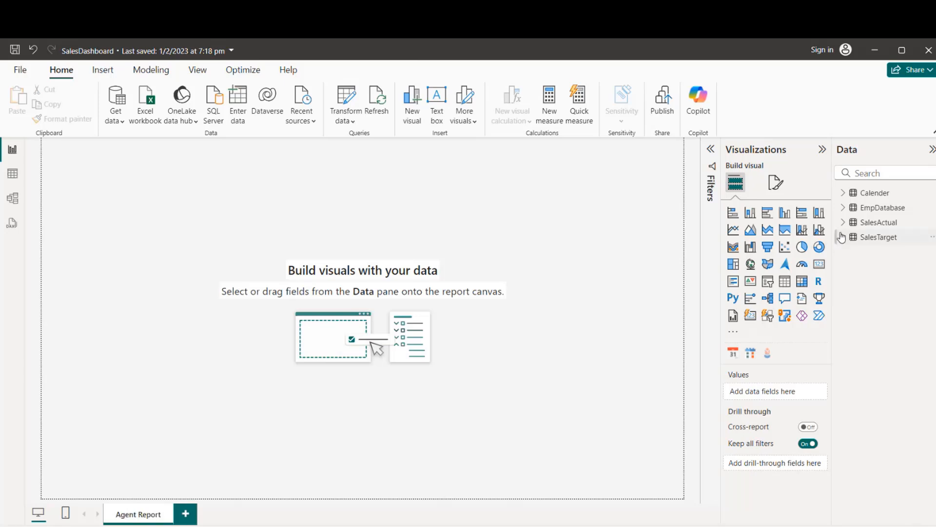
Expand the fields of the EmpDatabase and Calender tables and add an empty Card visual to the page
{"action": "left_click", "coordinate": [843, 207]}
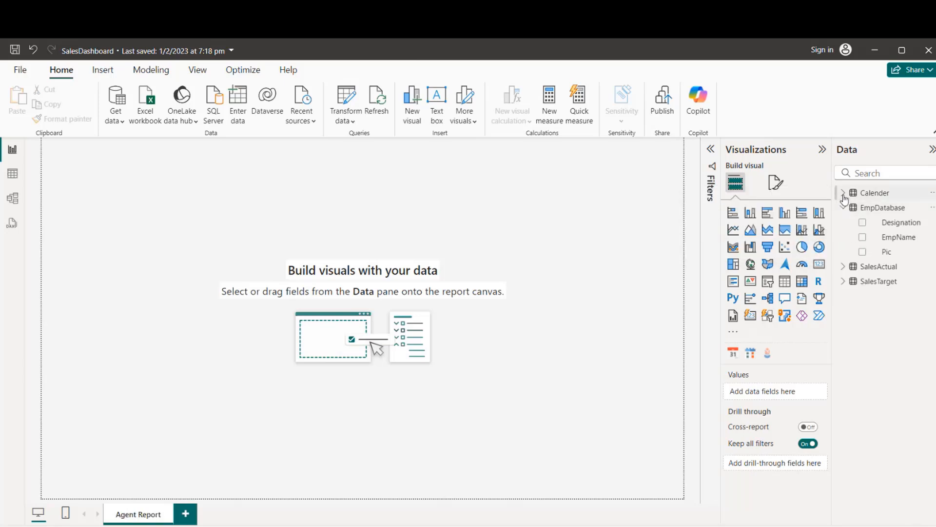
{"action": "left_click", "coordinate": [843, 192]}
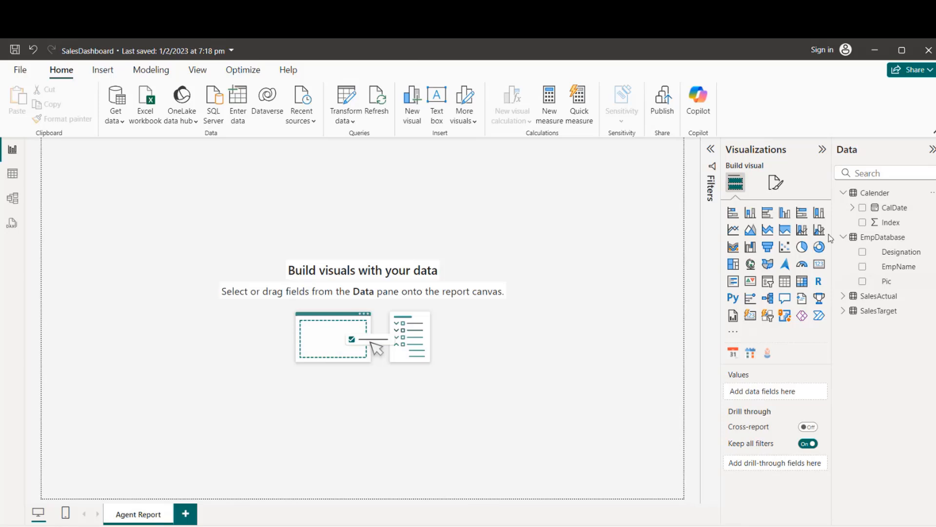
{"action": "left_click", "coordinate": [820, 267]}
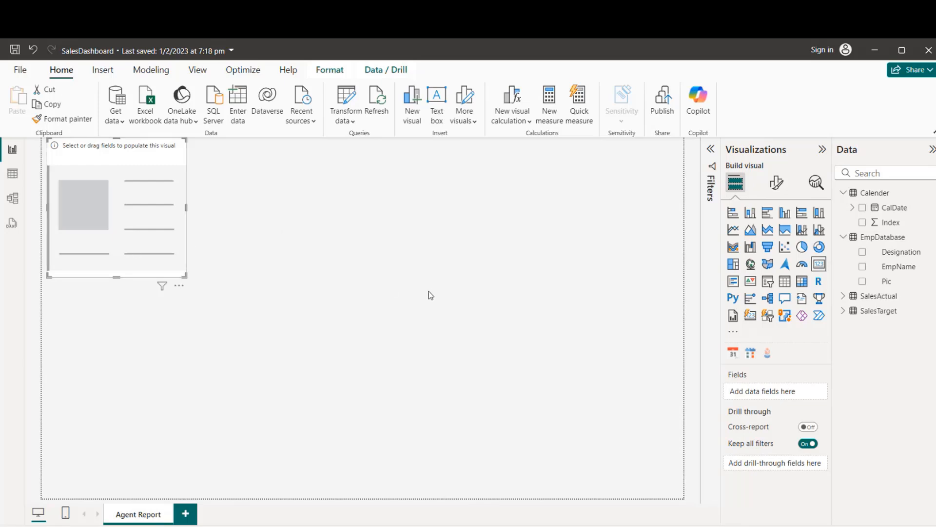
{"action": "left_click", "coordinate": [581, 294]}
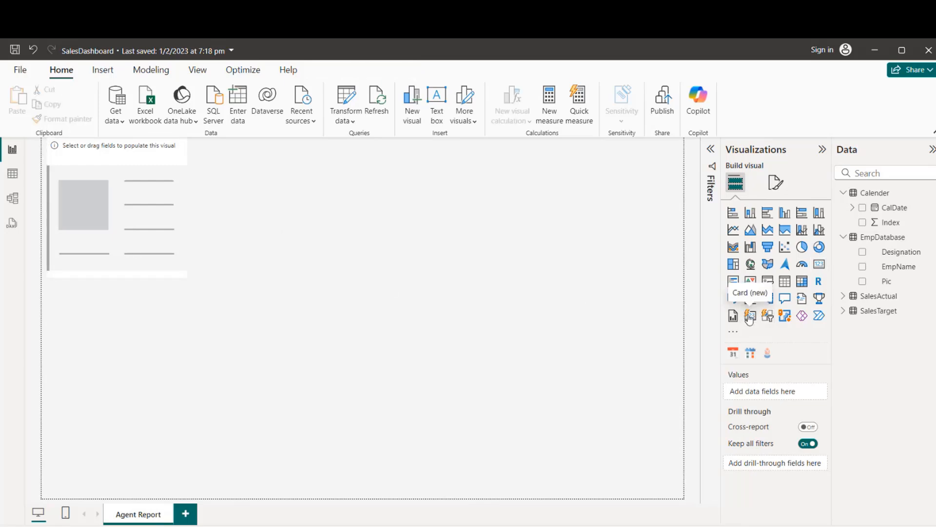
{"action": "left_click", "coordinate": [750, 317]}
{"action": "left_click_drag", "start_coordinate": [119, 356], "coordinate": [467, 267]}
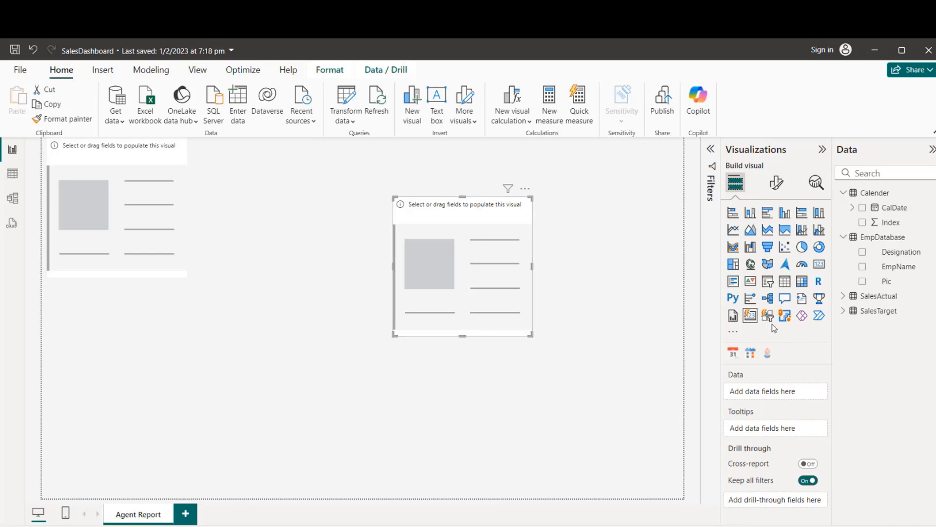
{"action": "left_click", "coordinate": [775, 182]}
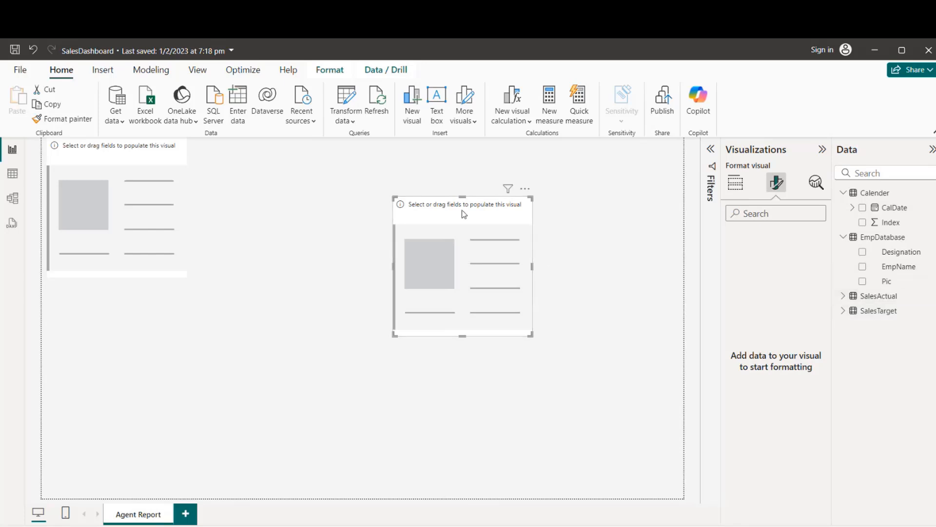
{"action": "key", "text": "Delete"}
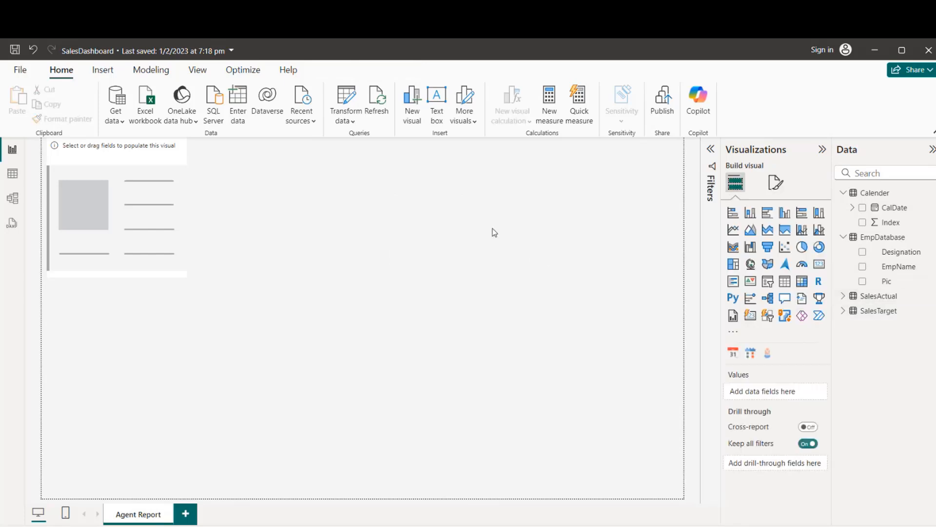
Select the empty Card visual and expand the fields of the SalesActual and SalesTarget tables
{"action": "left_click", "coordinate": [153, 222]}
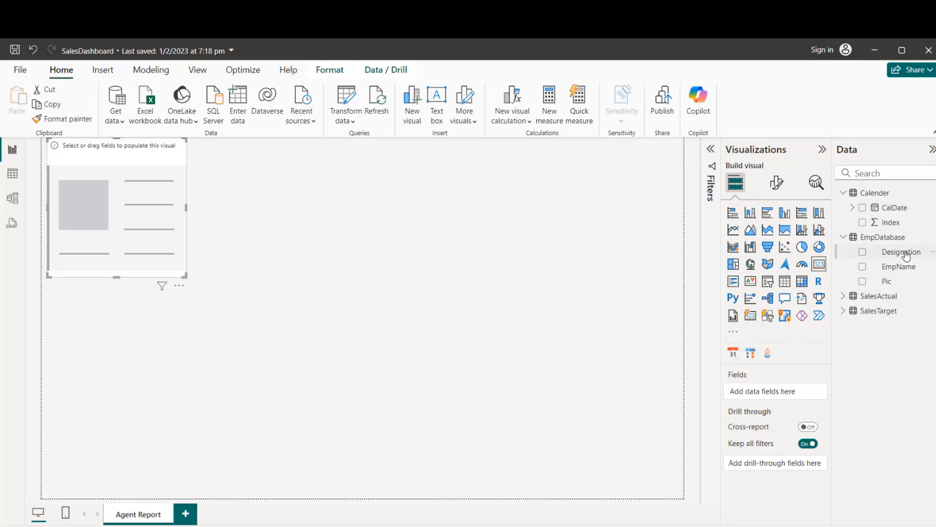
{"action": "left_click", "coordinate": [843, 296]}
{"action": "left_click", "coordinate": [843, 355]}
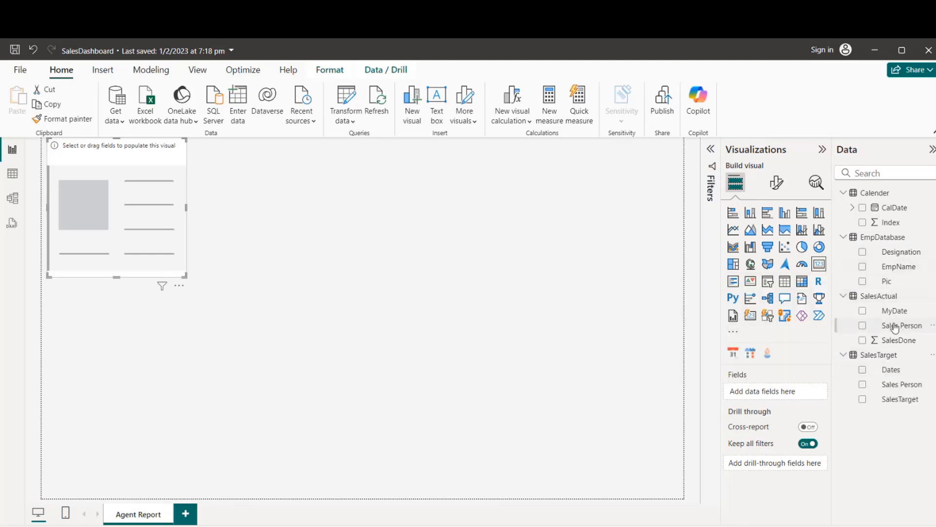
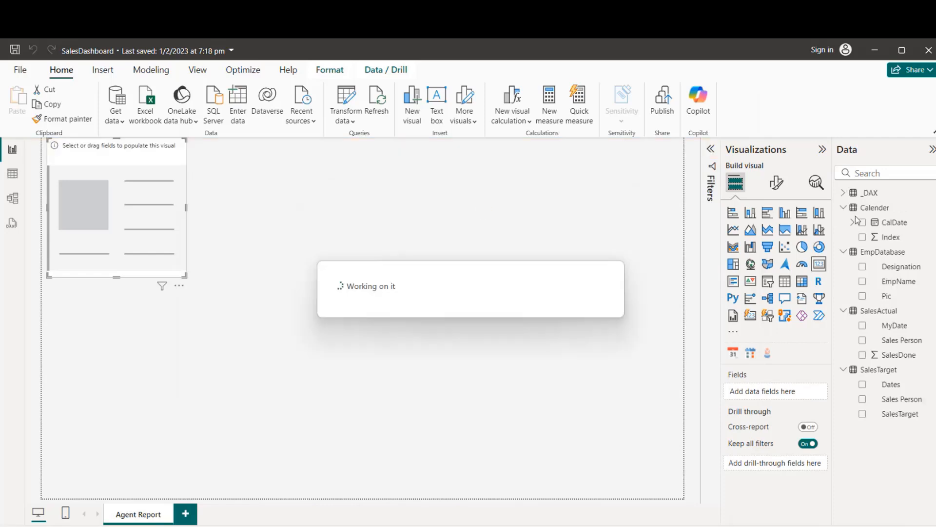
Create the measure Total Sales = sum(SalesActual[SalesDone]) in the _DAX table
{"action": "left_click", "coordinate": [932, 193]}
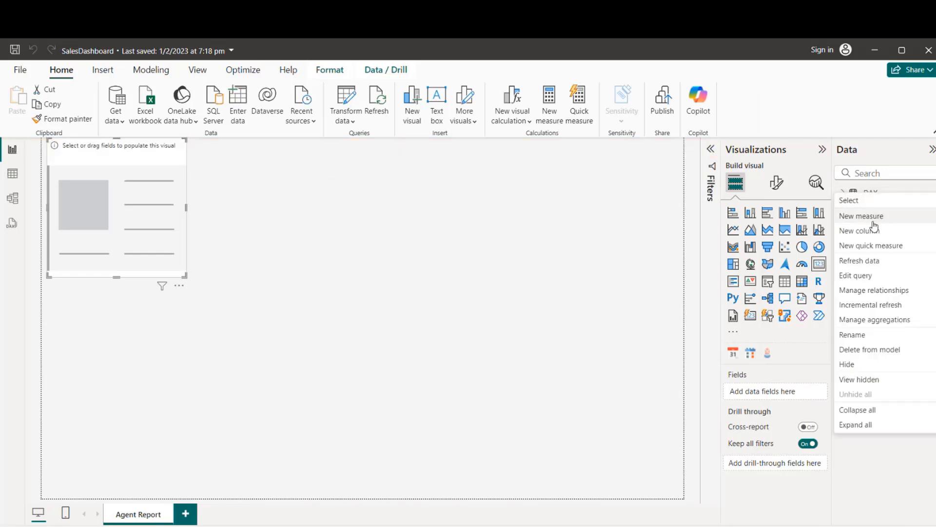
{"action": "left_click", "coordinate": [888, 218]}
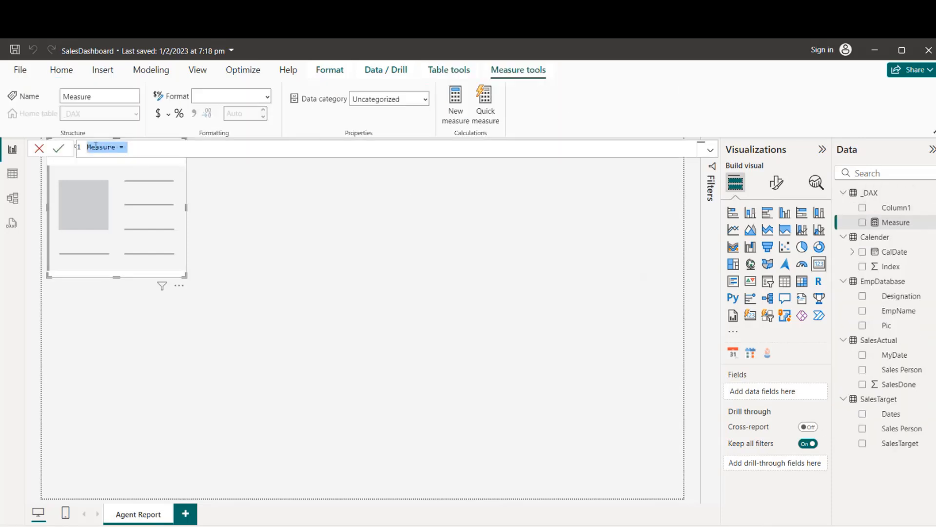
{"action": "key", "text": "BackSpace"}
{"action": "type", "text": "T"}
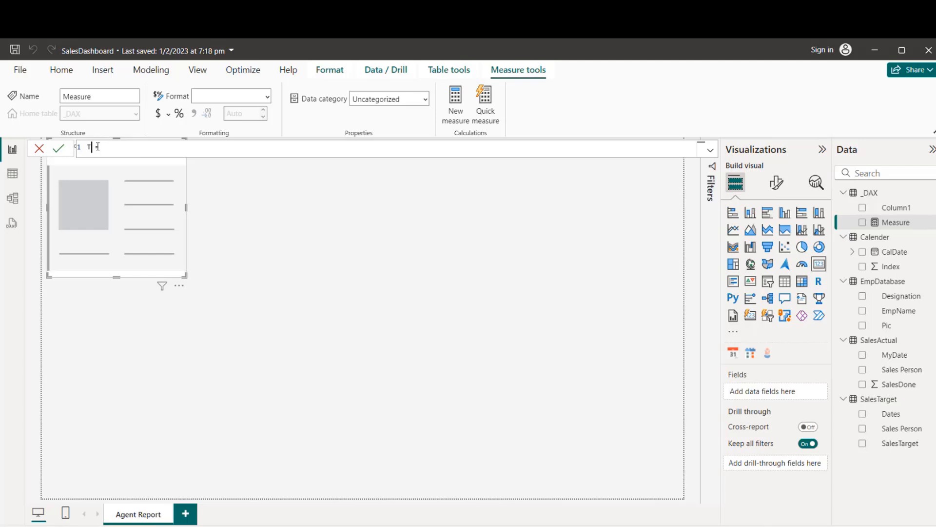
{"action": "type", "text": "otalSales ="}
{"action": "left_click", "coordinate": [160, 148]}
{"action": "left_click", "coordinate": [106, 147]}
{"action": "type", "text": "sum("}
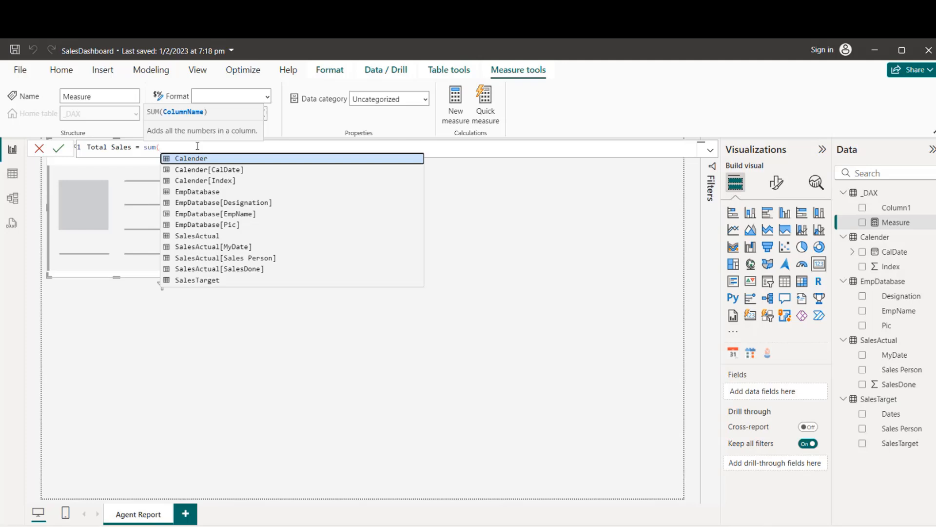
{"action": "type", "text": "SalesActual[SalesDone])"}
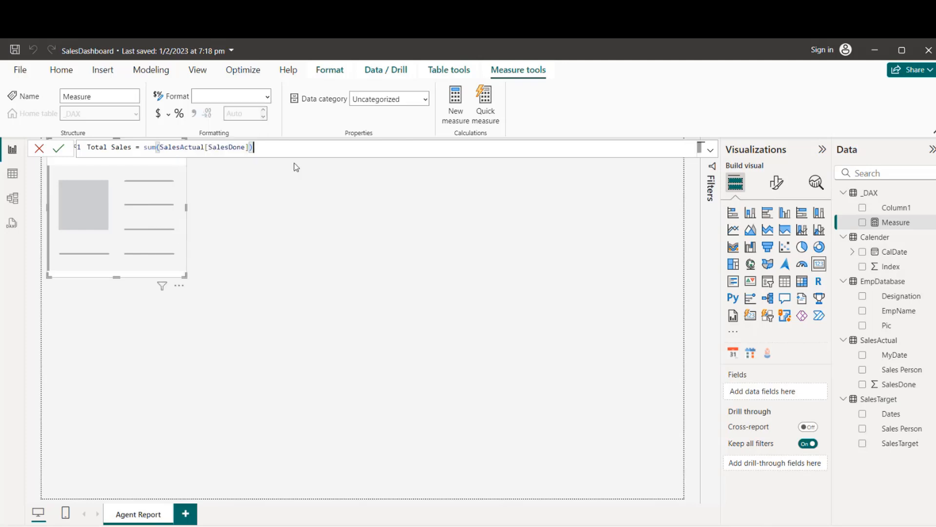
{"action": "key", "text": "Return"}
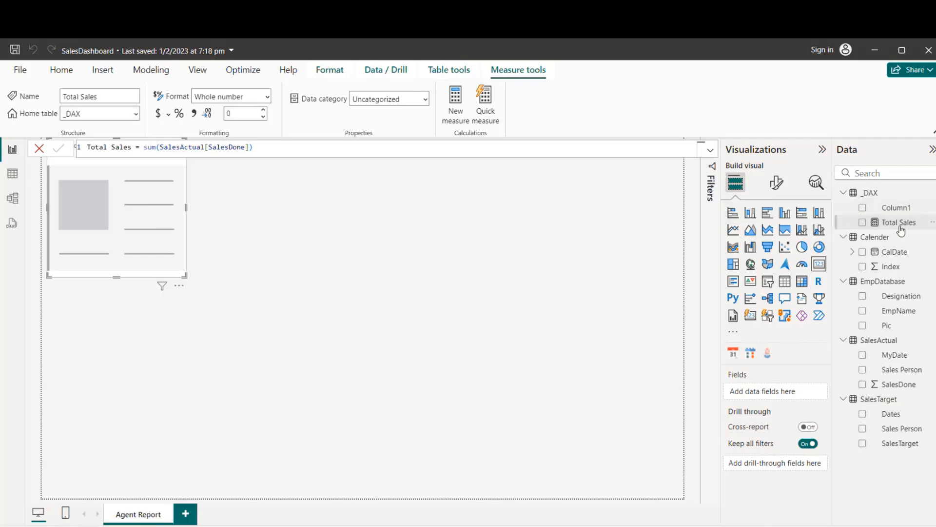
Show the Total Sales measure in the empty Card visual and shrink the card to a small box near the page's left edge
{"action": "left_click_drag", "start_coordinate": [902, 225], "coordinate": [150, 290]}
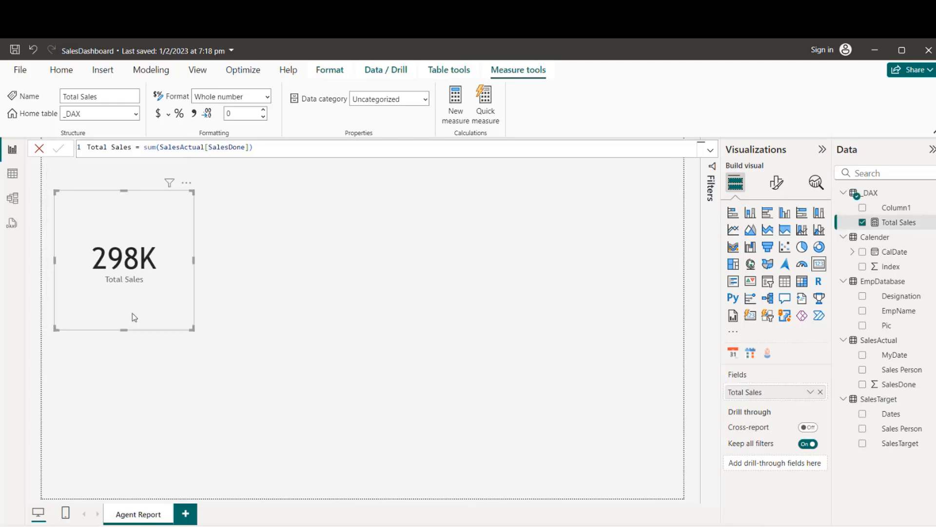
{"action": "left_click_drag", "start_coordinate": [126, 334], "coordinate": [134, 245]}
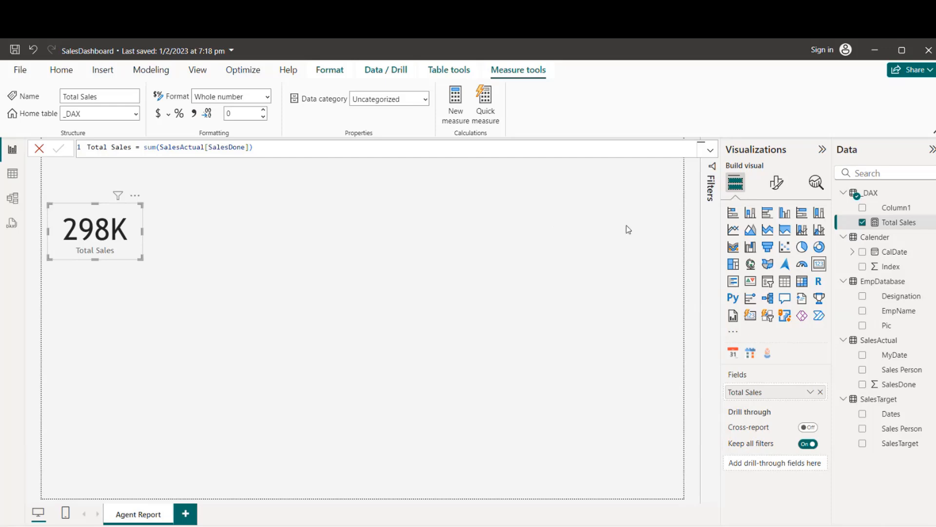
{"action": "left_click", "coordinate": [296, 233]}
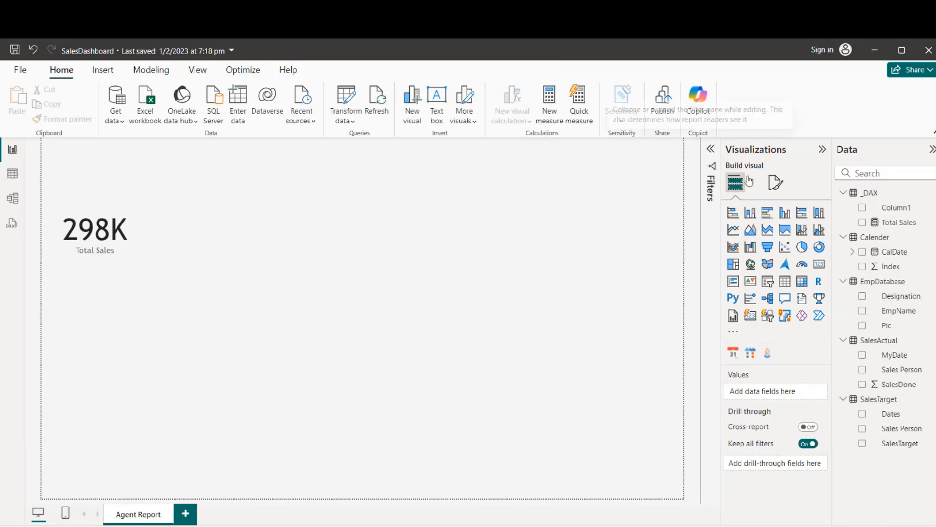
Create the measure Target = sum(SalesTarget[SalesTarget]) in the _DAX table
{"action": "left_click", "coordinate": [931, 207]}
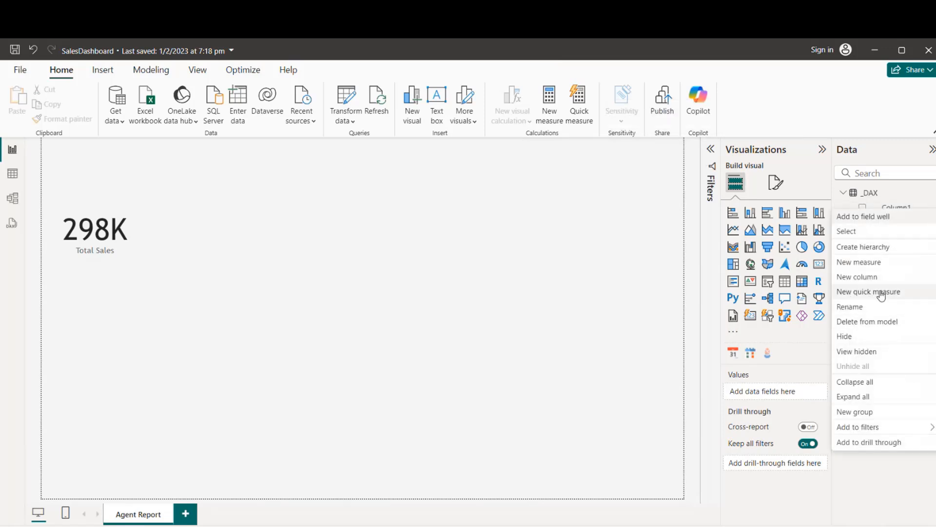
{"action": "left_click", "coordinate": [855, 264]}
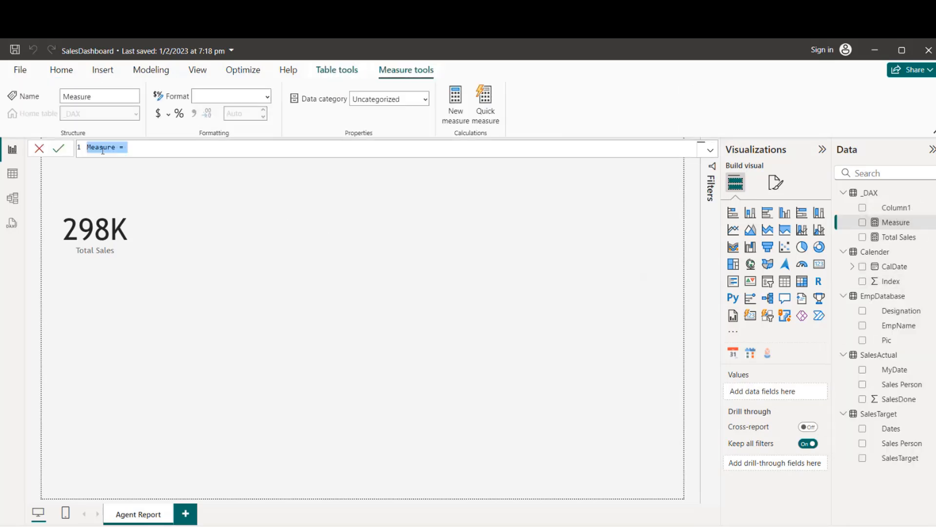
{"action": "double_click", "coordinate": [103, 148]}
{"action": "type", "text": "t"}
{"action": "key", "text": "BackSpace"}
{"action": "type", "text": "Sales Tar"}
{"action": "key", "text": "BackSpace"}
{"action": "key", "text": "BackSpace"}
{"action": "key", "text": "BackSpace"}
{"action": "key", "text": "BackSpace"}
{"action": "key", "text": "BackSpace"}
{"action": "key", "text": "BackSpace"}
{"action": "key", "text": "BackSpace"}
{"action": "key", "text": "BackSpace"}
{"action": "key", "text": "BackSpace"}
{"action": "type", "text": "targetsum(tr"}
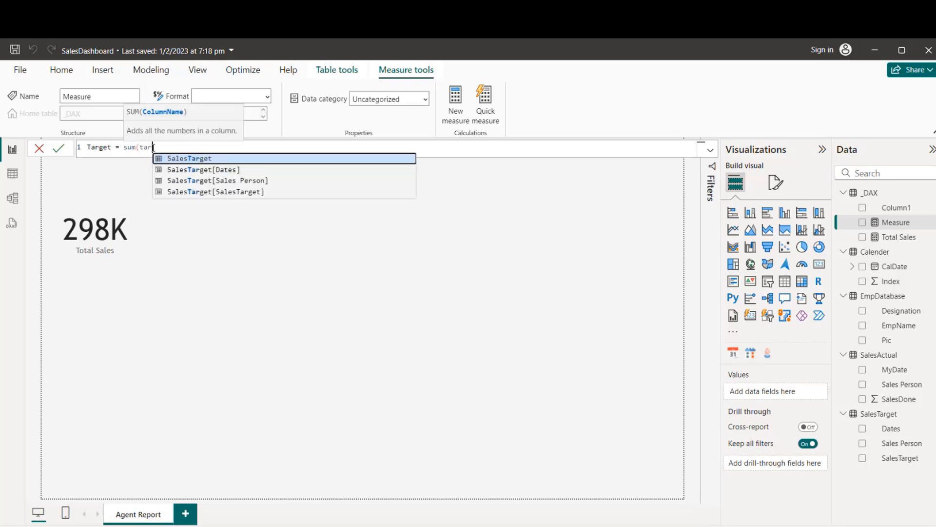
{"action": "key", "text": "Down"}
{"action": "key", "text": "Down"}
{"action": "key", "text": "Down"}
{"action": "key", "text": "Tab"}
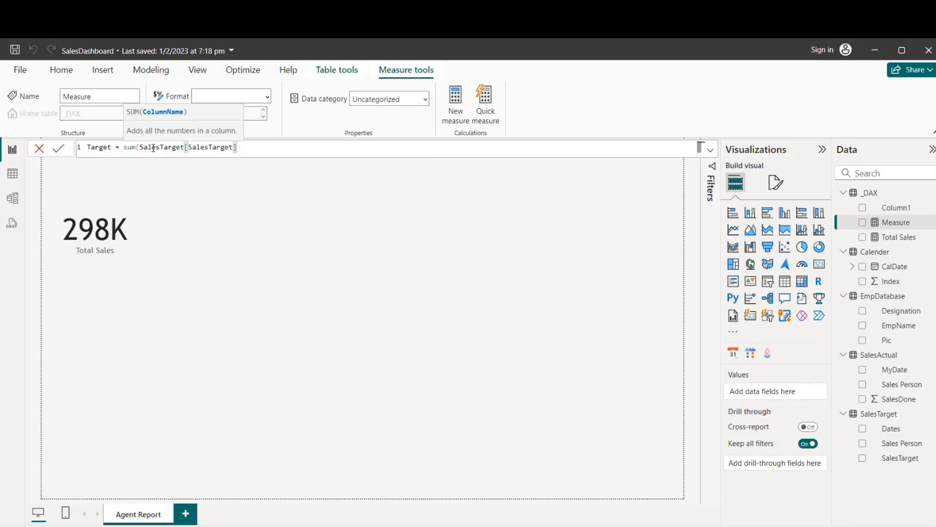
{"action": "type", "text": ")"}
{"action": "key", "text": "Return"}
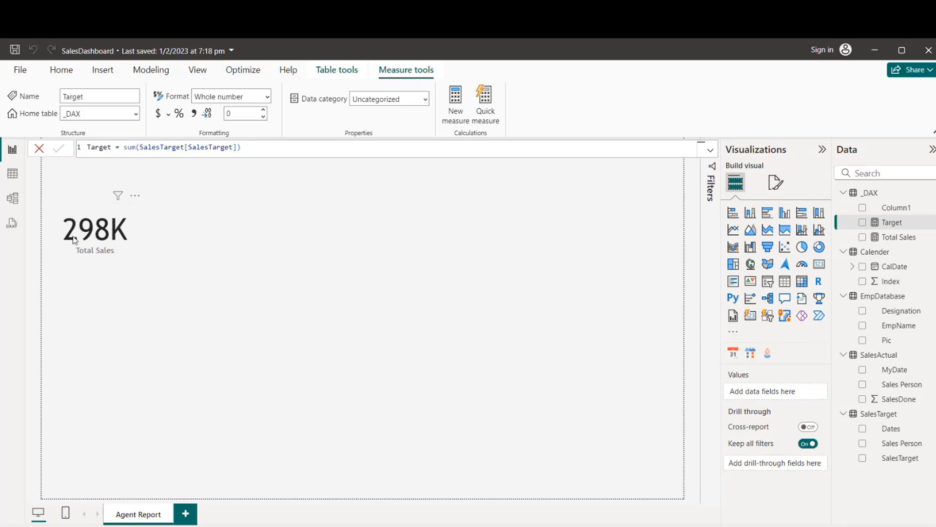
Create the measure Variance = [Target]-[Total Sales] in the _DAX table
{"action": "left_click", "coordinate": [453, 109]}
{"action": "double_click", "coordinate": [100, 146]}
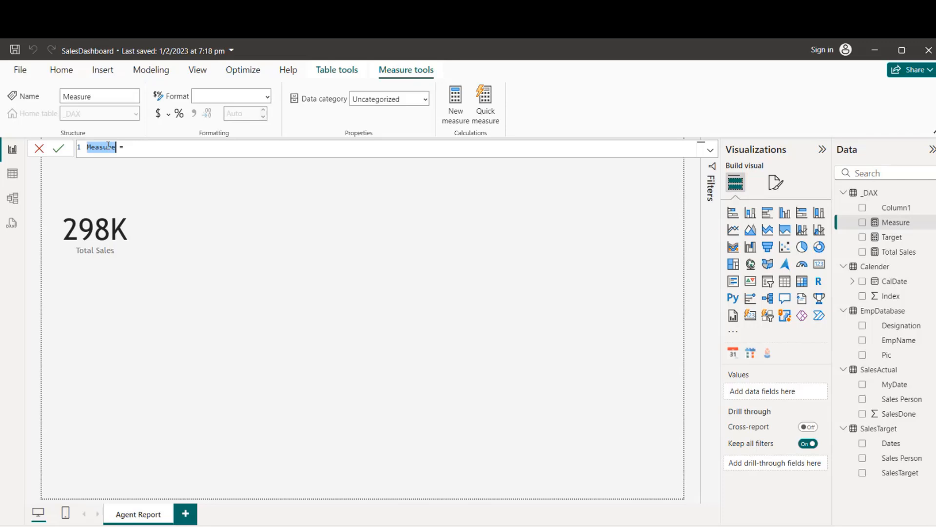
{"action": "type", "text": "Variabce"}
{"action": "left_click", "coordinate": [169, 145]}
{"action": "type", "text": "[Target]-"}
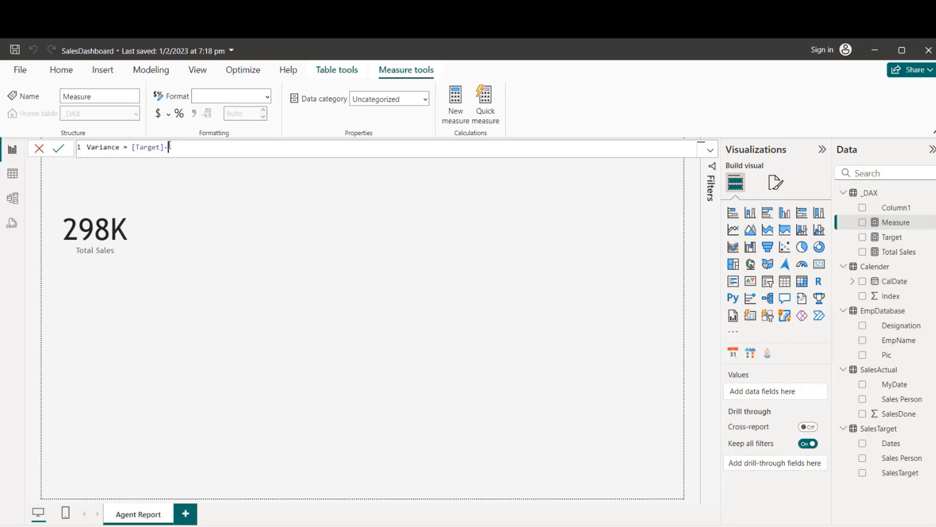
{"action": "type", "text": "tot"}
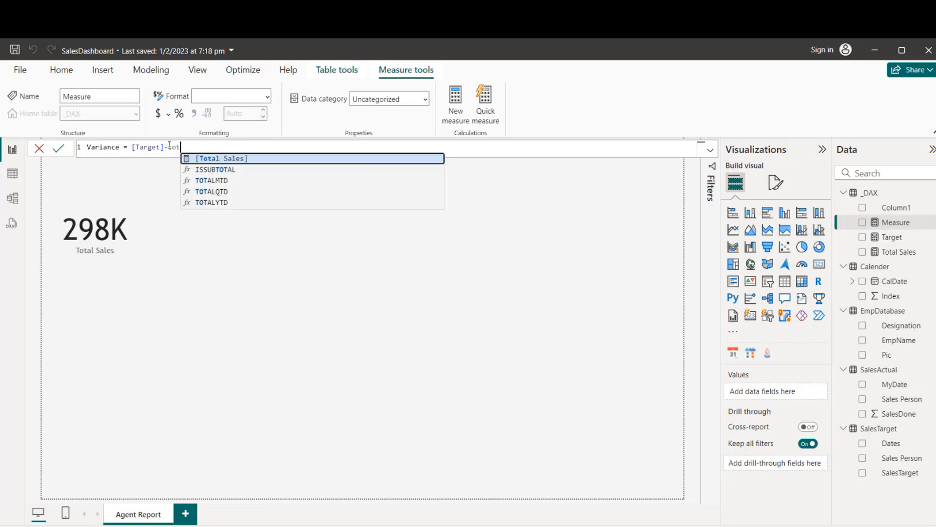
{"action": "key", "text": "Tab"}
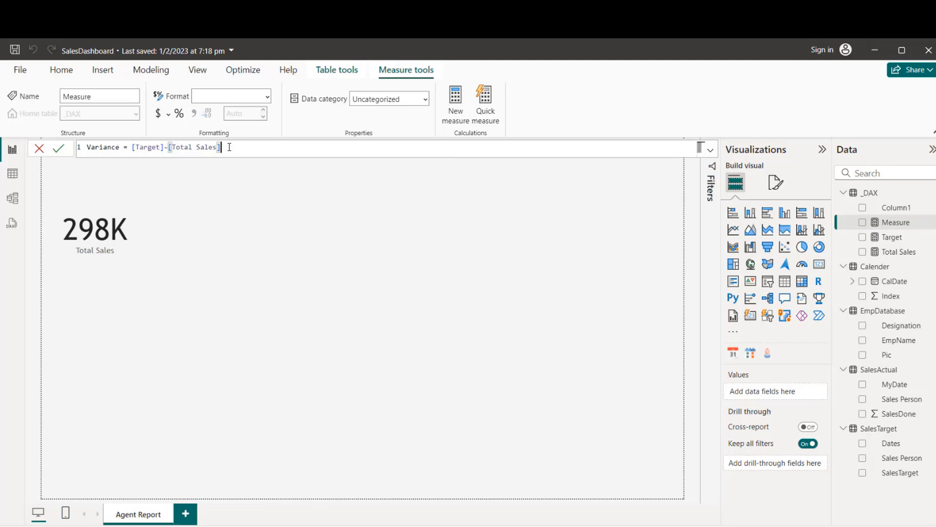
{"action": "key", "text": "Return"}
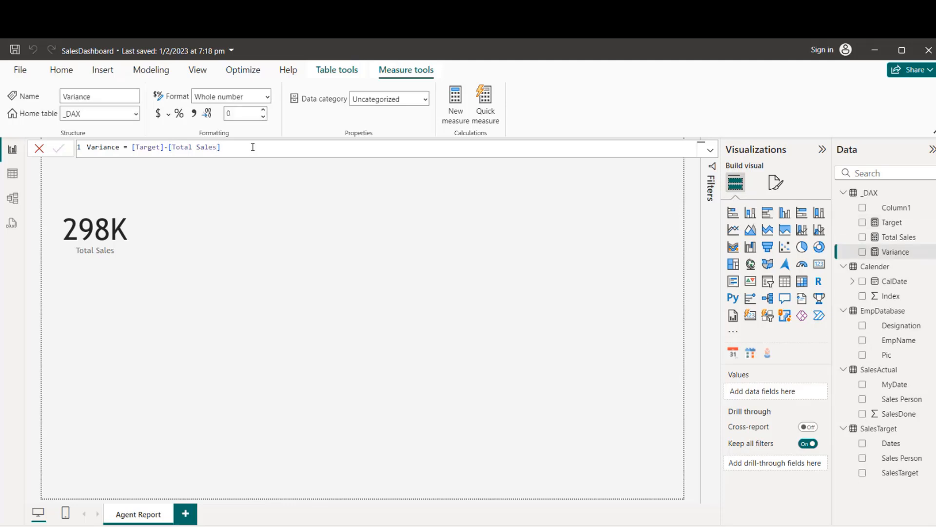
Create the measure Variance% = DIVIDE([Variance],[Target]) in the _DAX table
{"action": "left_click", "coordinate": [456, 105]}
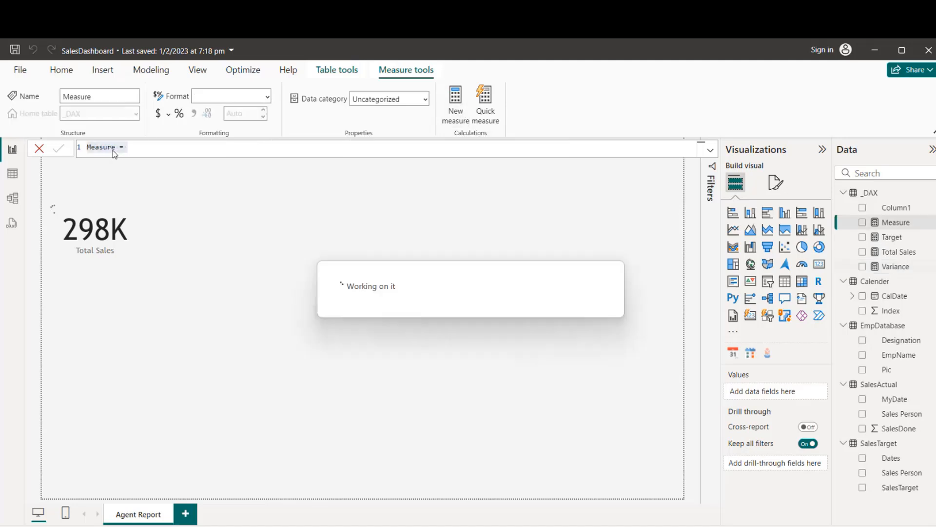
{"action": "type", "text": "Variance"}
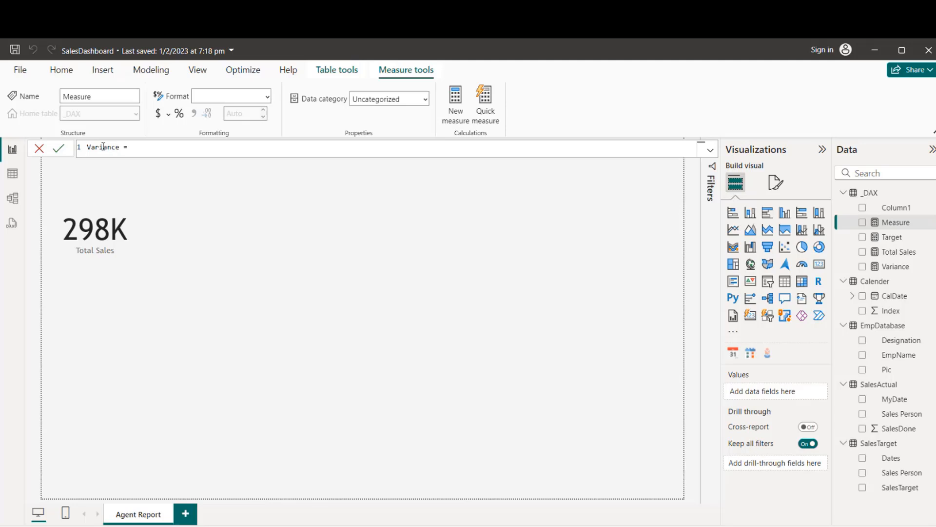
{"action": "type", "text": "%"}
{"action": "left_click", "coordinate": [169, 145]}
{"action": "type", "text": "var"}
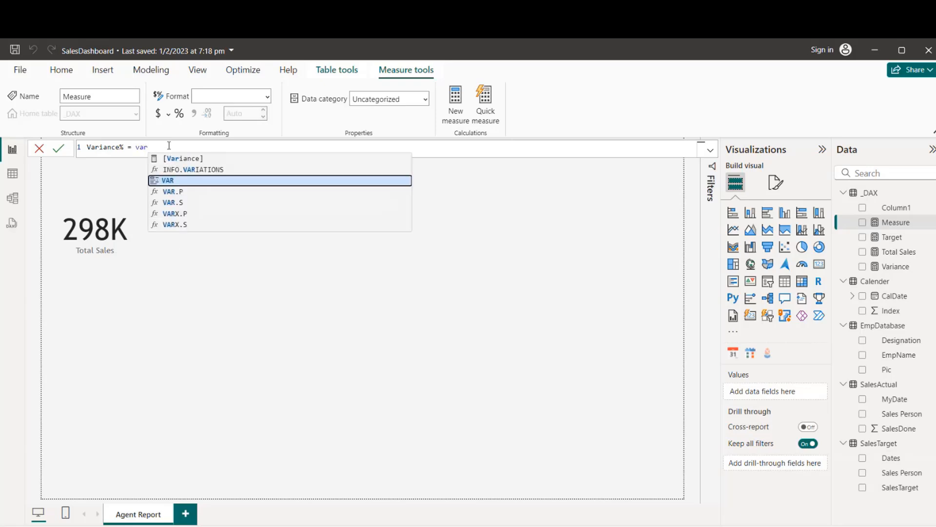
{"action": "type", "text": "var"}
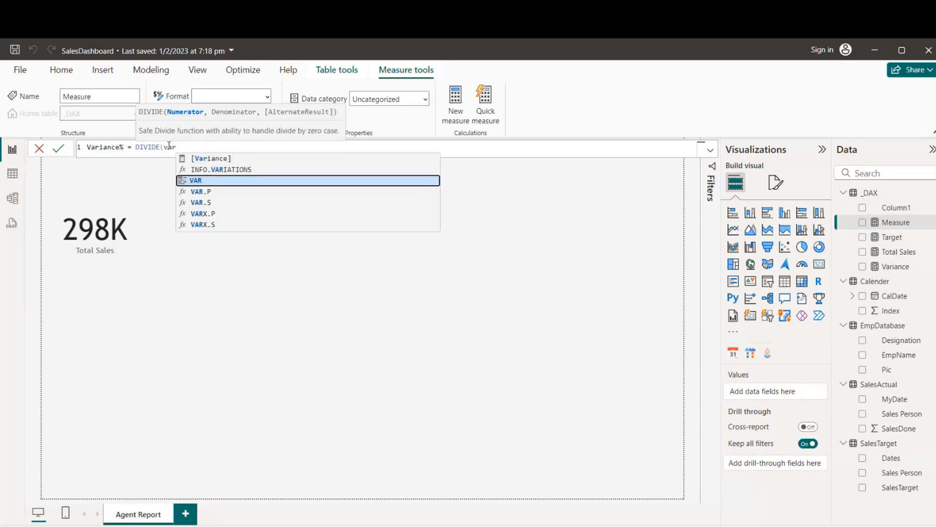
{"action": "type", "text": "ia"}
{"action": "key", "text": "Tab"}
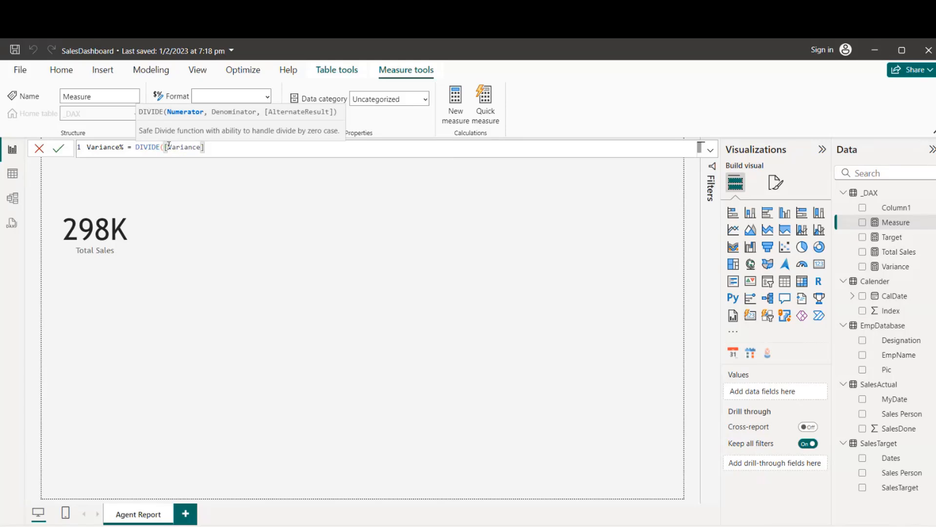
{"action": "type", "text": ","}
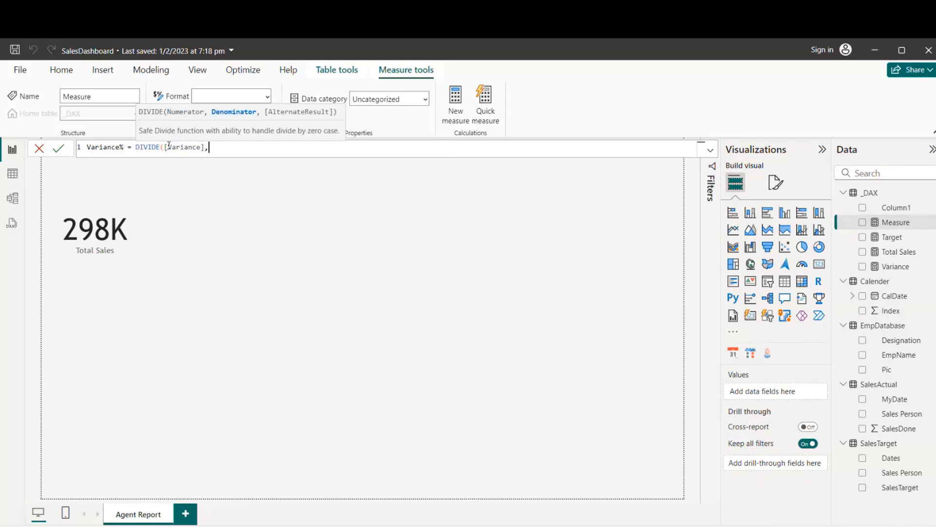
{"action": "type", "text": "Targ"}
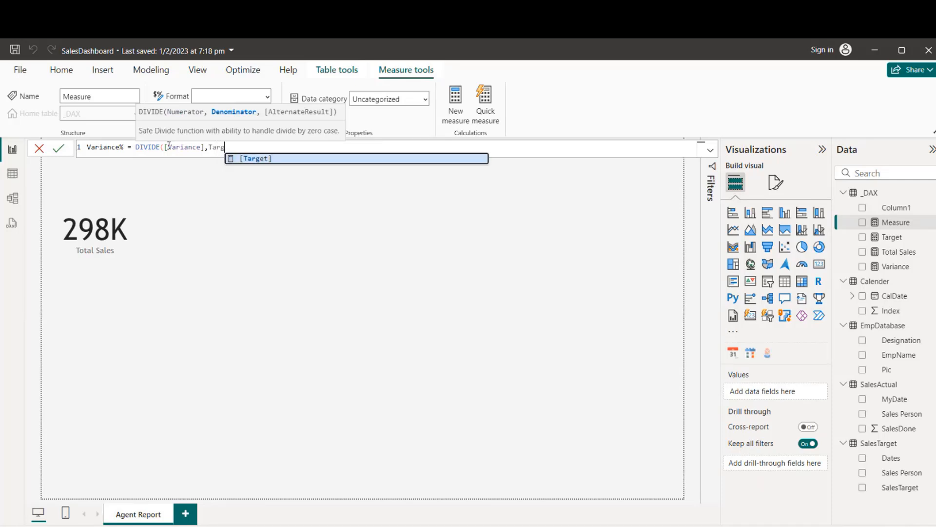
{"action": "key", "text": "Tab"}
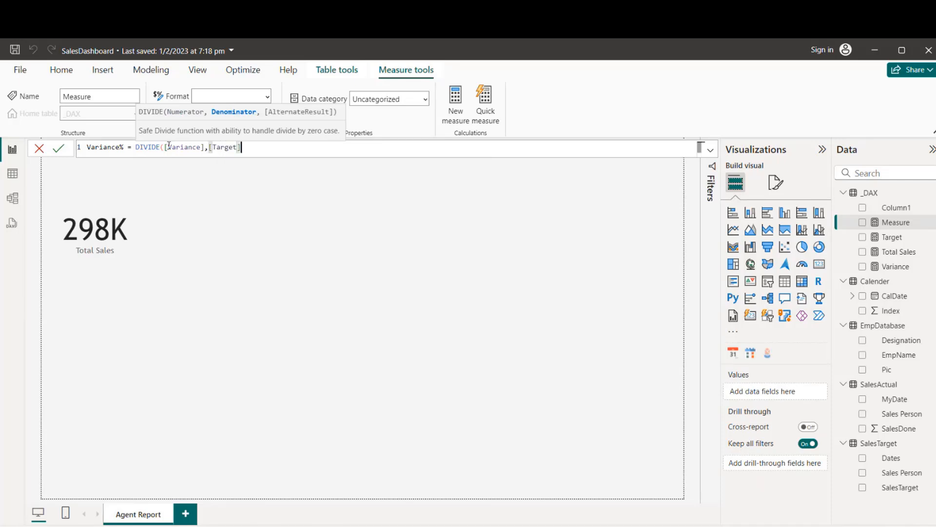
{"action": "type", "text": ")"}
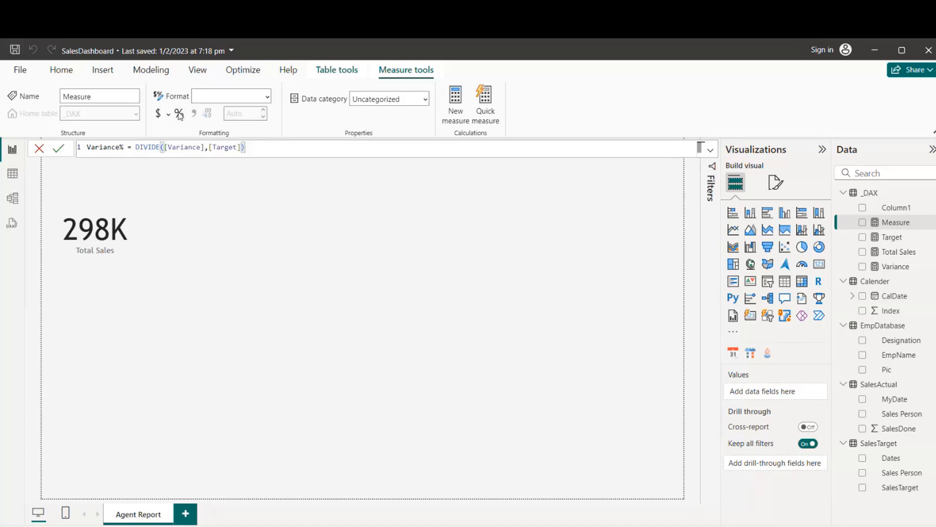
{"action": "key", "text": "Return"}
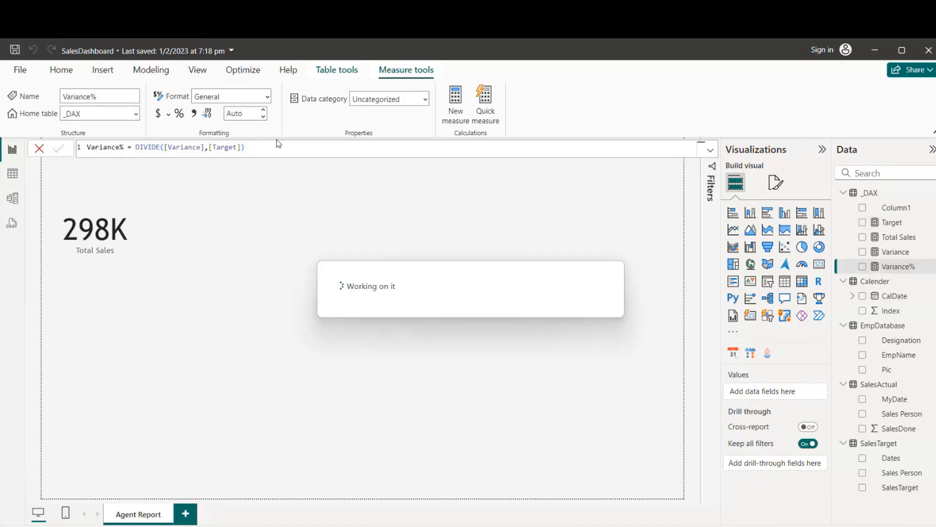
Format the Variance% measure as a percentage with 0 decimal places
{"action": "left_click", "coordinate": [179, 118]}
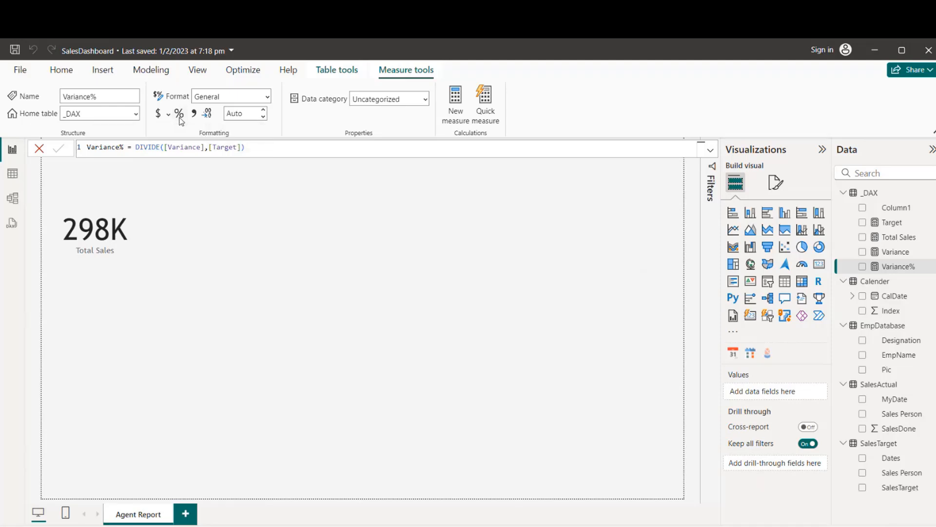
{"action": "left_click", "coordinate": [263, 118]}
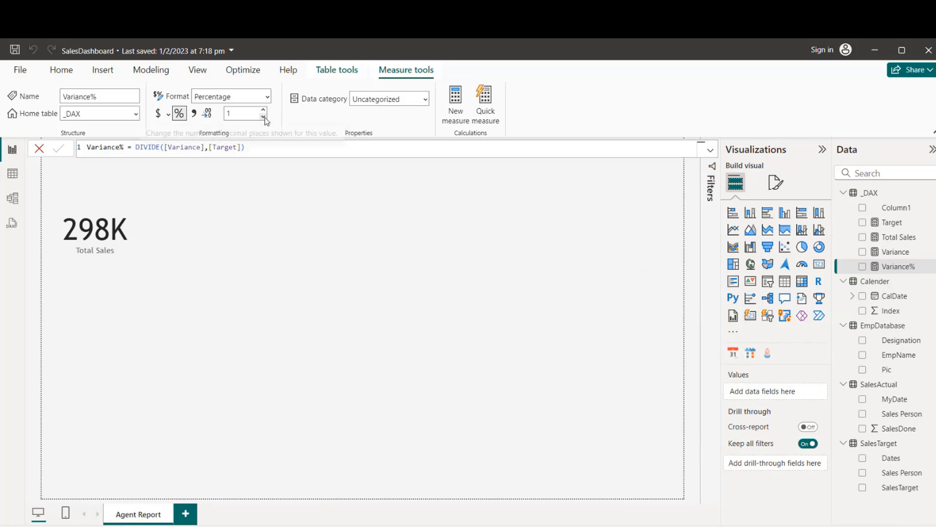
{"action": "left_click", "coordinate": [263, 117]}
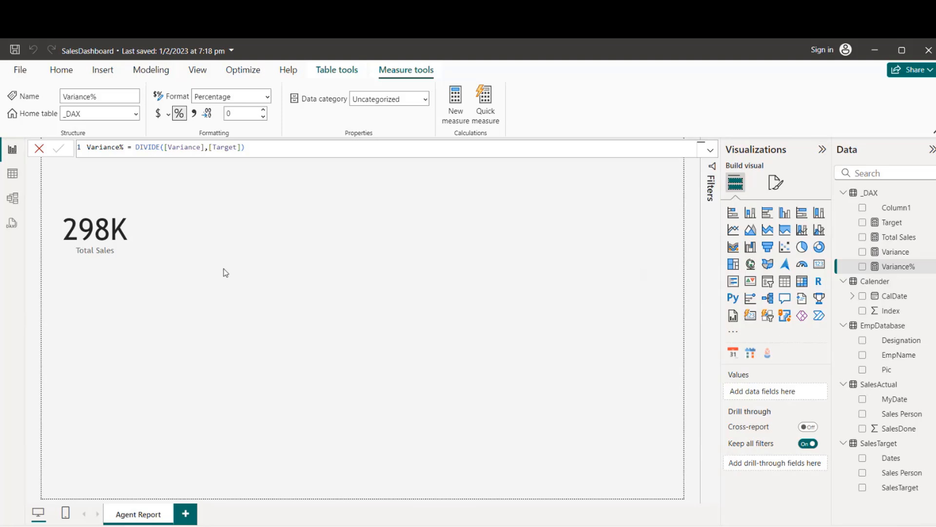
Align the Total Sales card with the page's left edge and place a copy of it directly below
{"action": "left_click", "coordinate": [127, 243]}
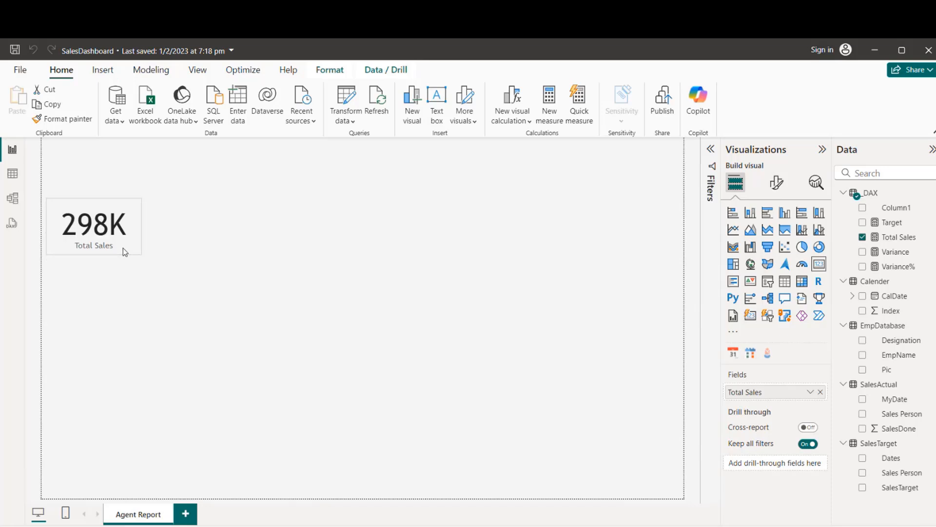
{"action": "left_click_drag", "start_coordinate": [123, 249], "coordinate": [118, 244]}
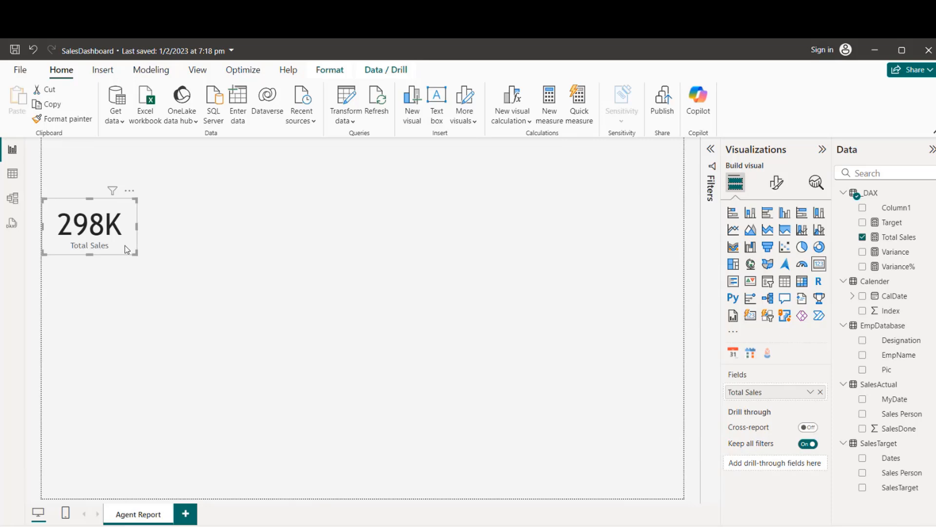
{"action": "key", "text": "ctrl+c"}
{"action": "key", "text": "ctrl+v"}
{"action": "left_click_drag", "start_coordinate": [125, 245], "coordinate": [126, 315]}
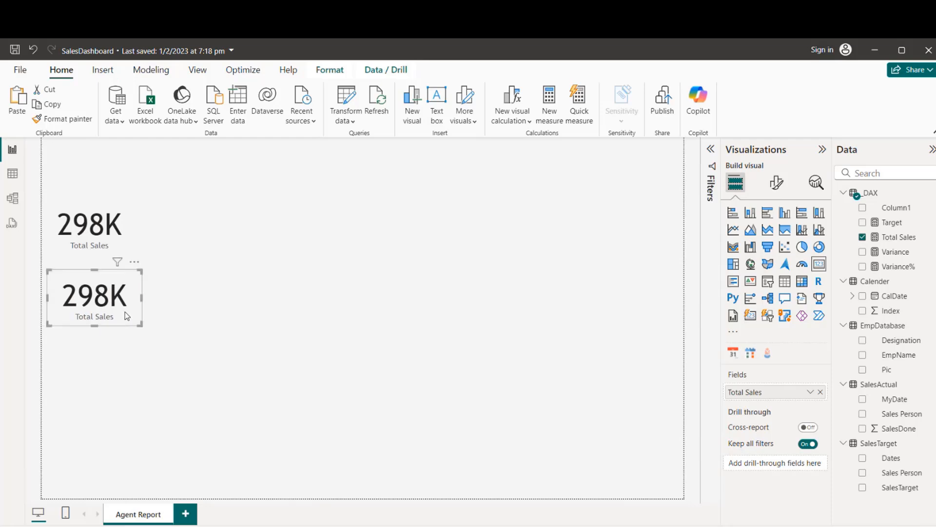
Paste three more copies of the Total Sales card, placing two below the existing cards and one above them
{"action": "key", "text": "ctrl+v"}
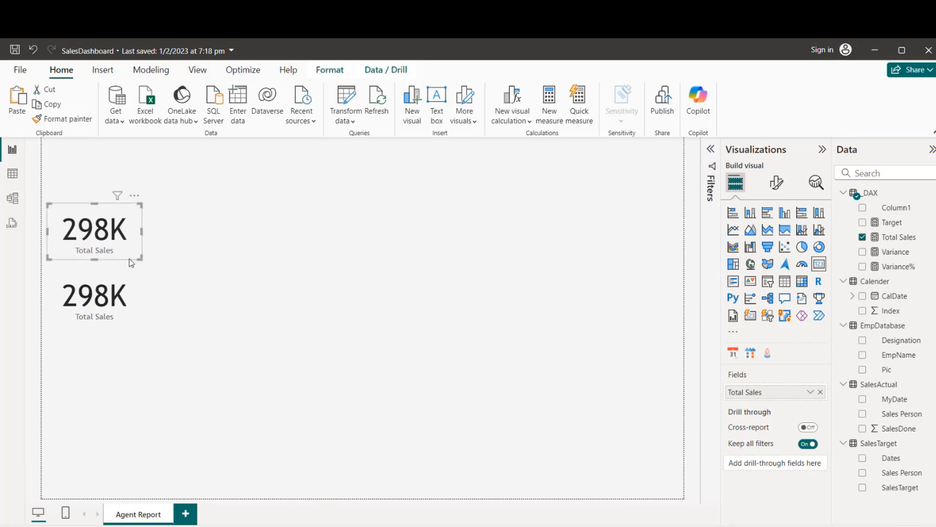
{"action": "left_click_drag", "start_coordinate": [129, 251], "coordinate": [132, 388]}
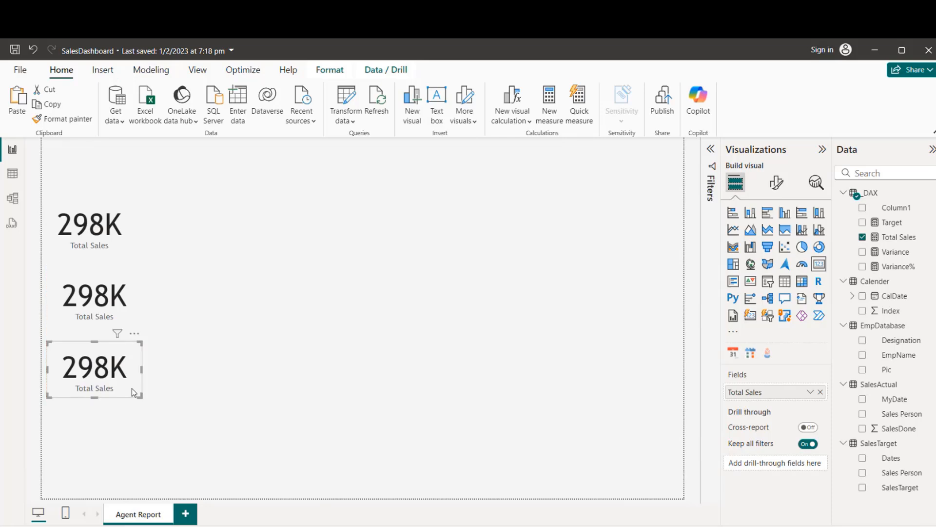
{"action": "key", "text": "ctrl+v"}
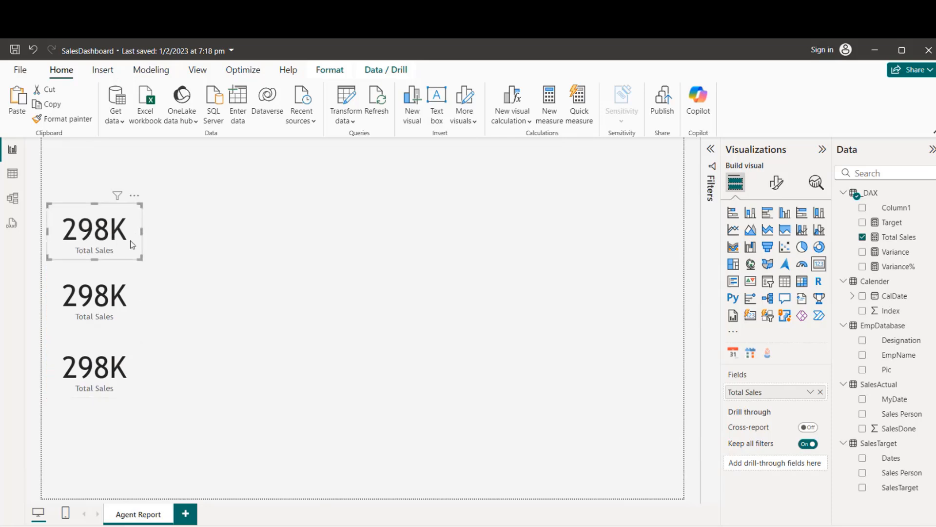
{"action": "left_click_drag", "start_coordinate": [131, 241], "coordinate": [127, 445]}
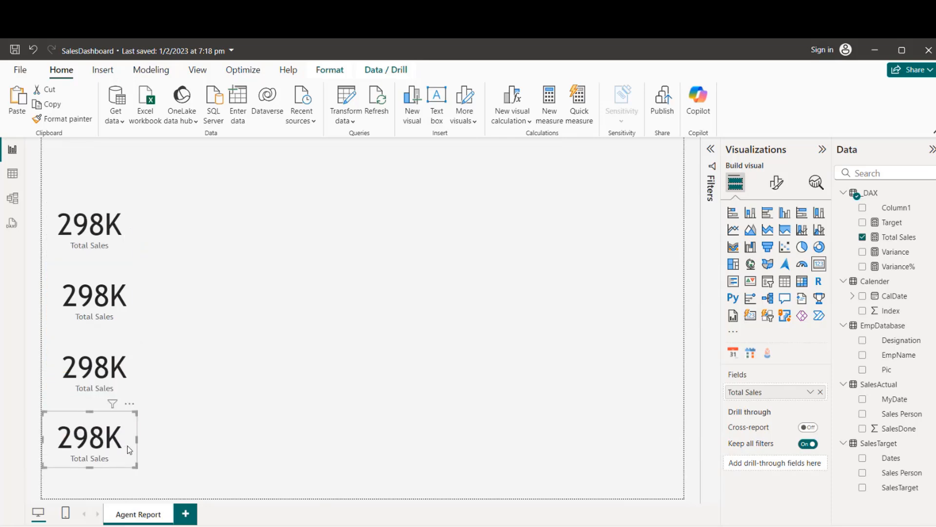
{"action": "key", "text": "ctrl+v"}
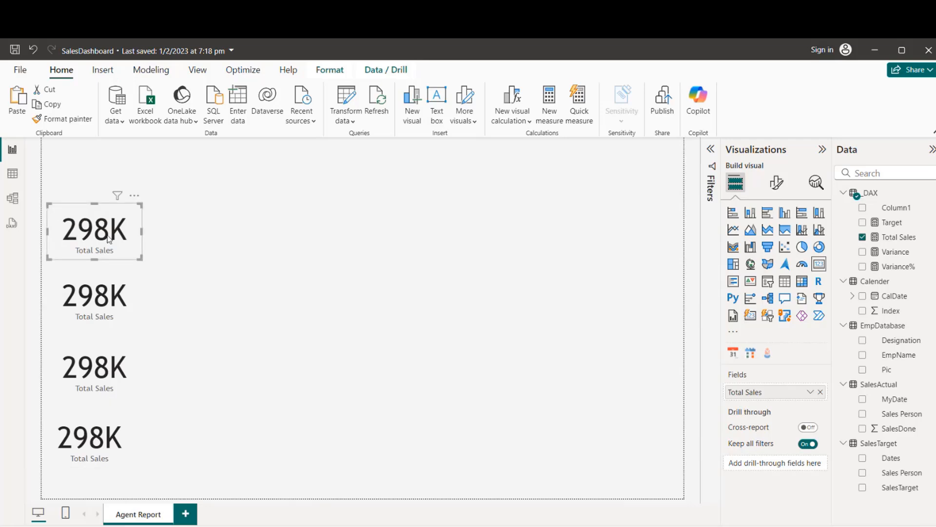
{"action": "left_click_drag", "start_coordinate": [110, 242], "coordinate": [107, 180]}
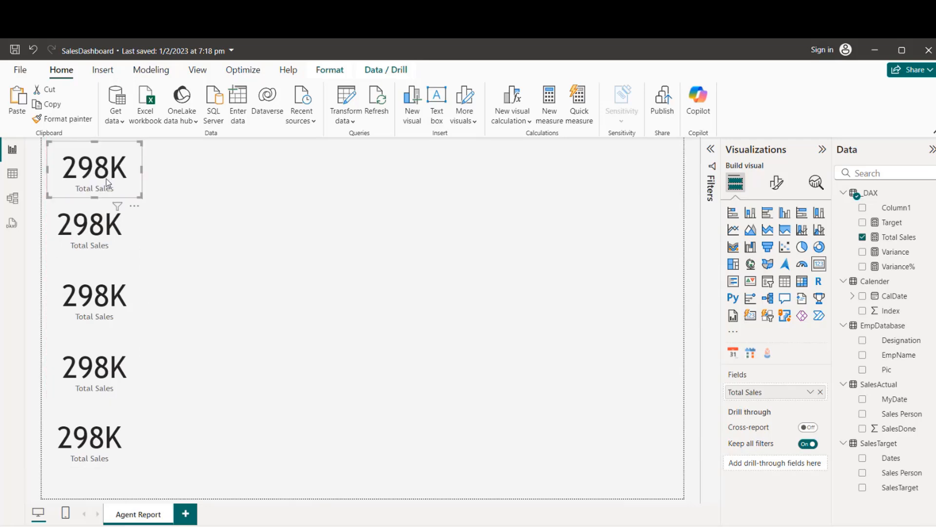
{"action": "left_click", "coordinate": [196, 200]}
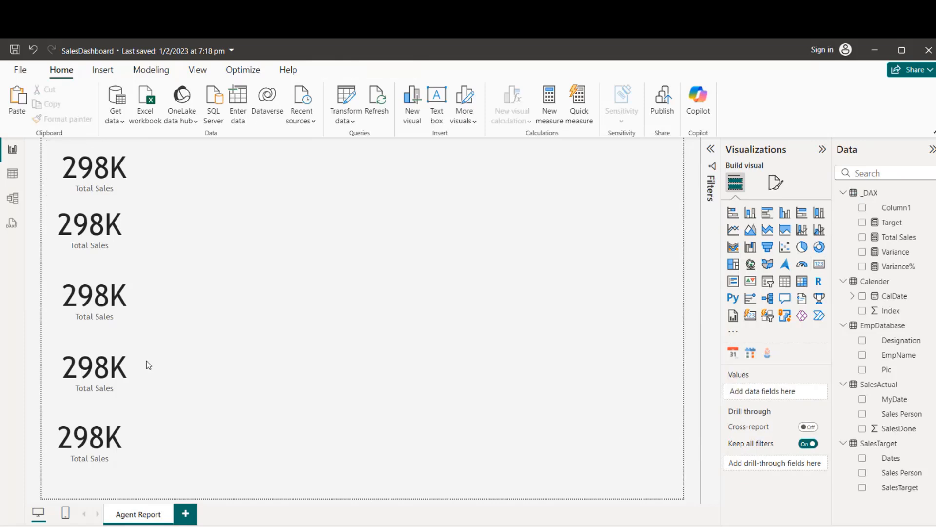
Space the five Total Sales cards evenly in one column aligned with the page's left edge
{"action": "left_click_drag", "start_coordinate": [116, 450], "coordinate": [116, 471]}
{"action": "left_click_drag", "start_coordinate": [117, 369], "coordinate": [116, 404]}
{"action": "left_click_drag", "start_coordinate": [111, 310], "coordinate": [107, 349]}
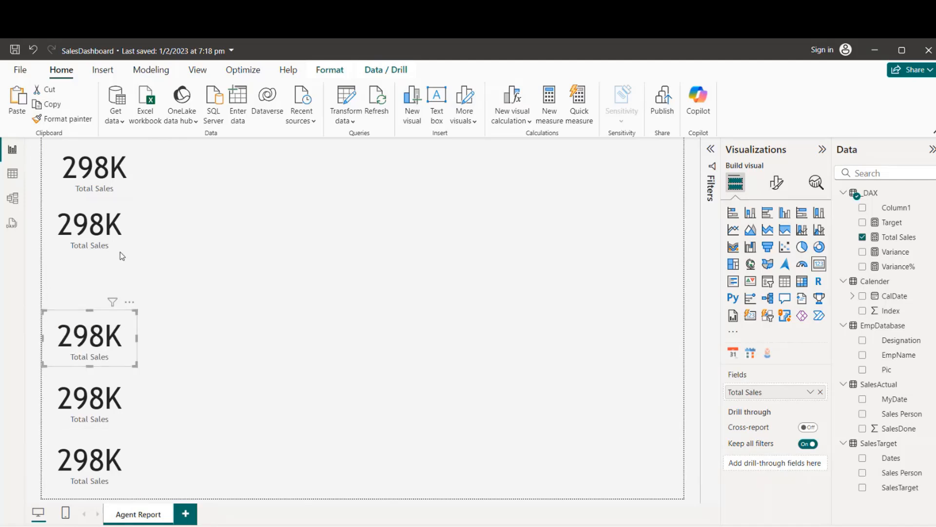
{"action": "left_click_drag", "start_coordinate": [117, 257], "coordinate": [116, 301]}
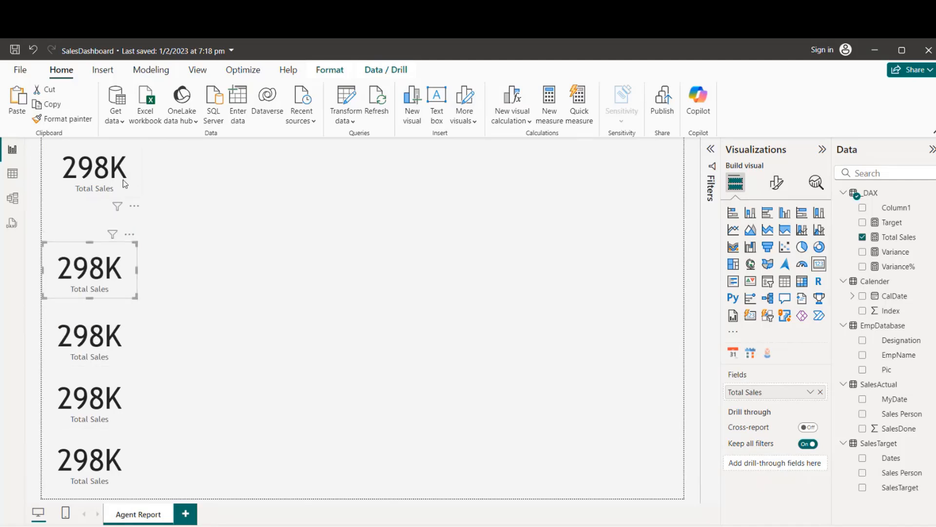
{"action": "left_click_drag", "start_coordinate": [123, 179], "coordinate": [122, 215]}
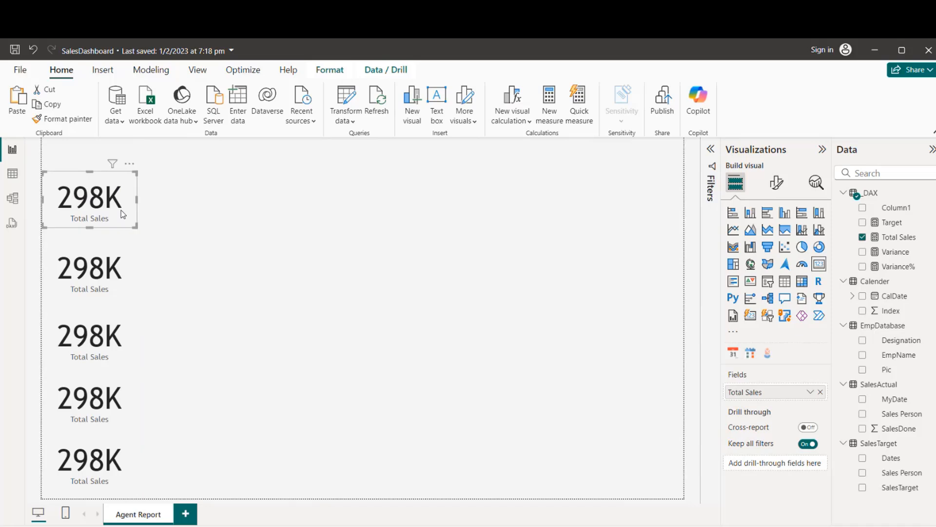
{"action": "left_click", "coordinate": [229, 219]}
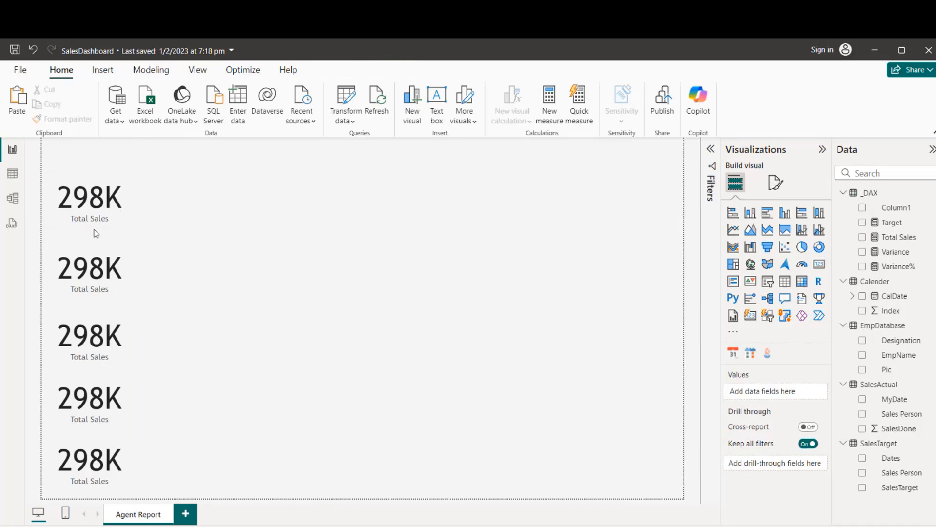
Set the topmost card's callout value font to Segoe UI Bold, size 25
{"action": "left_click", "coordinate": [122, 221]}
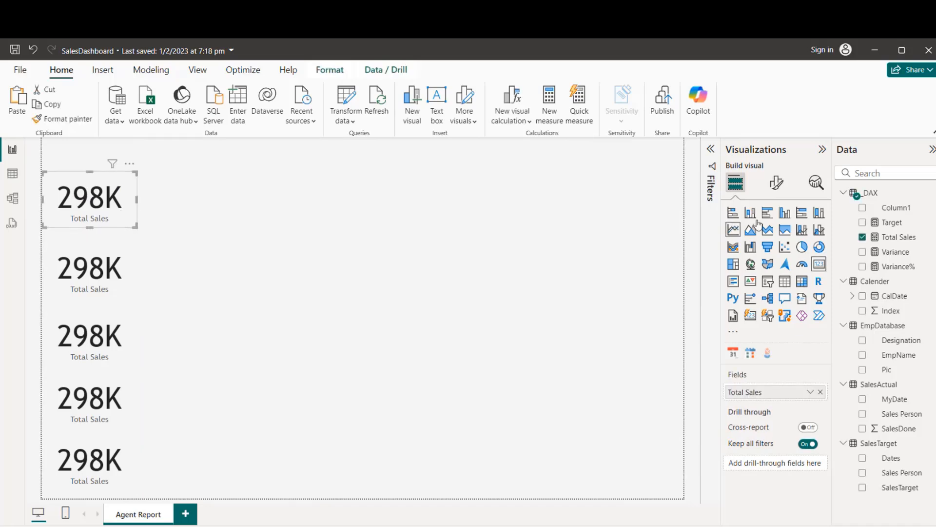
{"action": "left_click", "coordinate": [772, 185]}
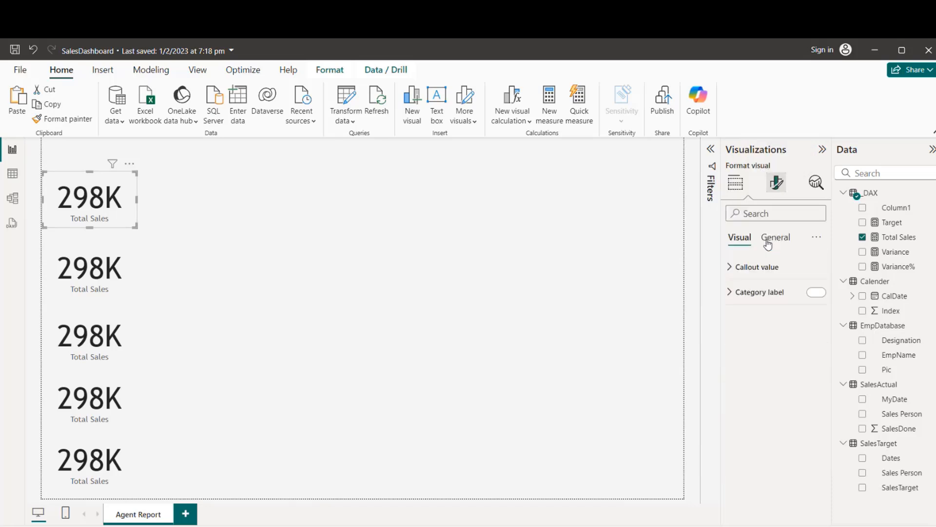
{"action": "left_click", "coordinate": [730, 269]}
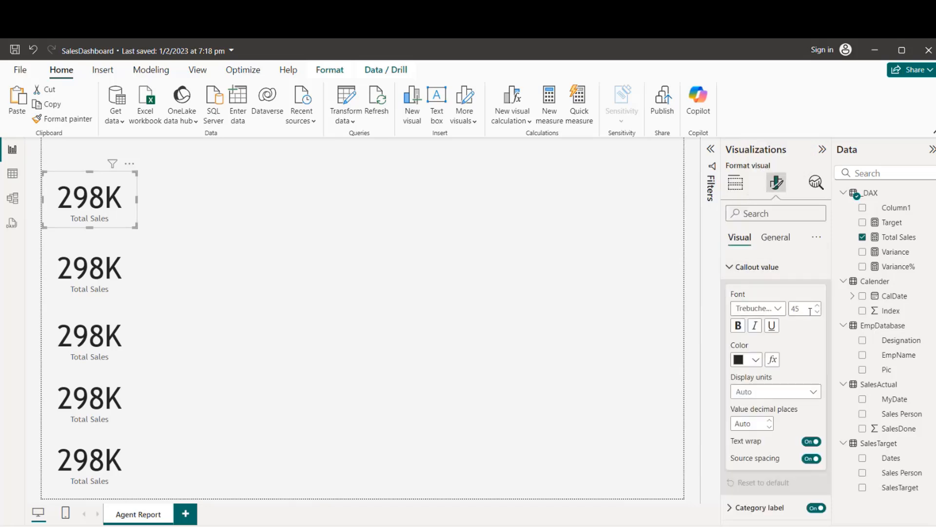
{"action": "left_click", "coordinate": [780, 310]}
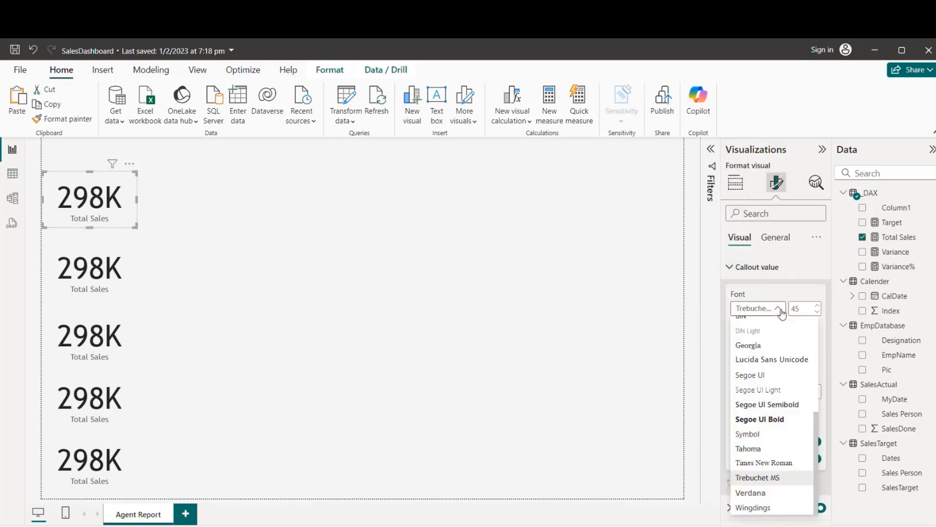
{"action": "left_click", "coordinate": [762, 420]}
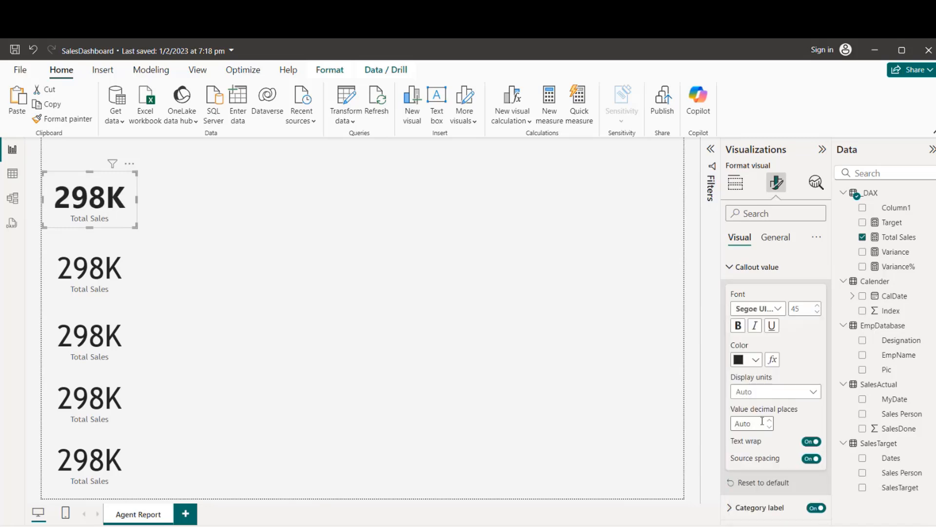
{"action": "double_click", "coordinate": [808, 307]}
{"action": "type", "text": "25"}
{"action": "key", "text": "Return"}
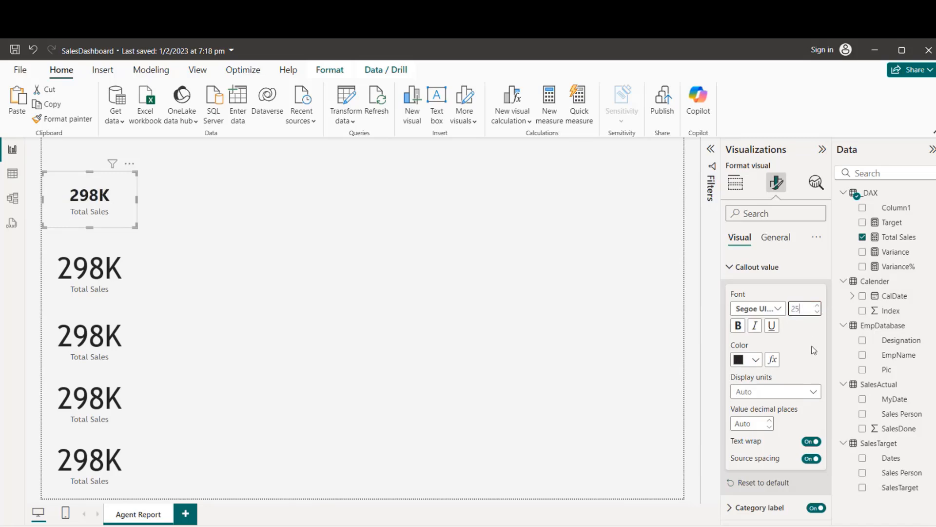
{"action": "left_click", "coordinate": [812, 347]}
Set the topmost card's category label font to Segoe UI Semibold, size 10
{"action": "left_click", "coordinate": [729, 508]}
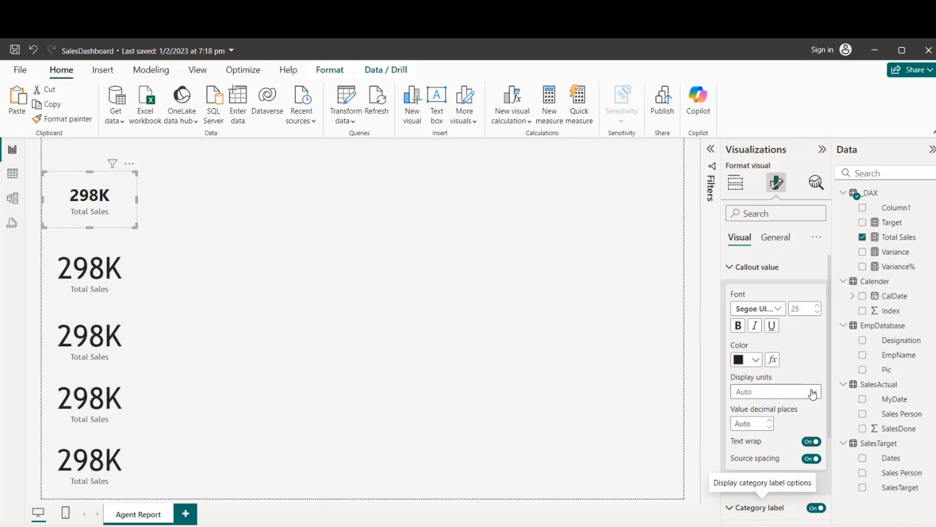
{"action": "left_click_drag", "start_coordinate": [827, 382], "coordinate": [829, 495]}
{"action": "left_click", "coordinate": [780, 431]}
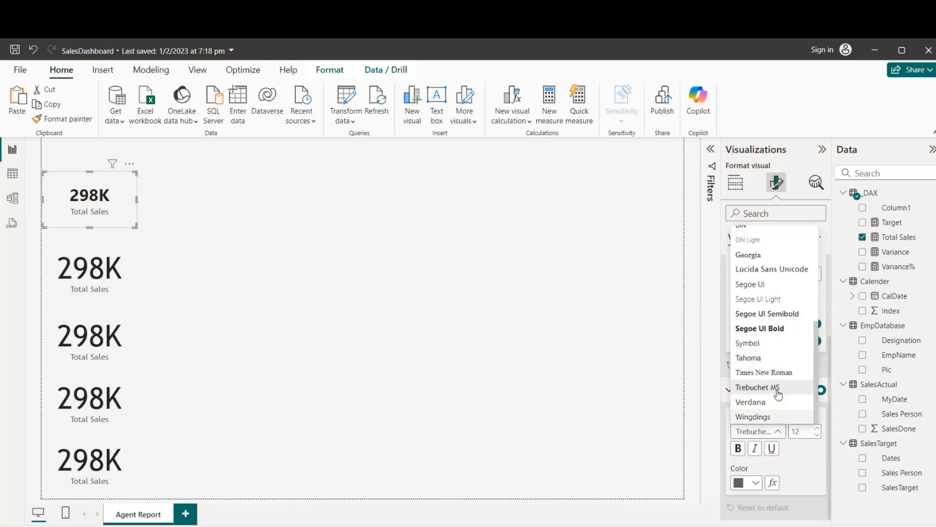
{"action": "left_click", "coordinate": [768, 319]}
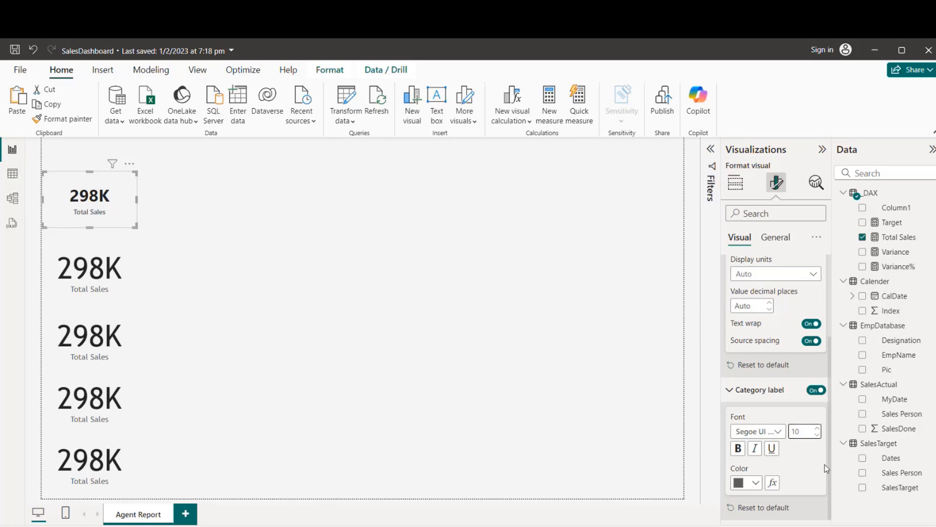
Turn on the topmost card's visual border and fill its background with light grey from the theme colors
{"action": "left_click", "coordinate": [775, 238]}
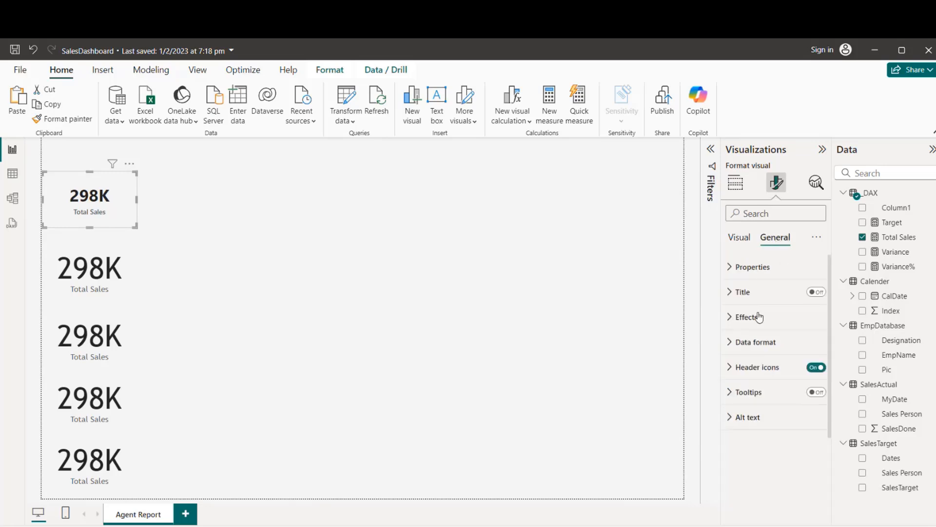
{"action": "left_click", "coordinate": [728, 324]}
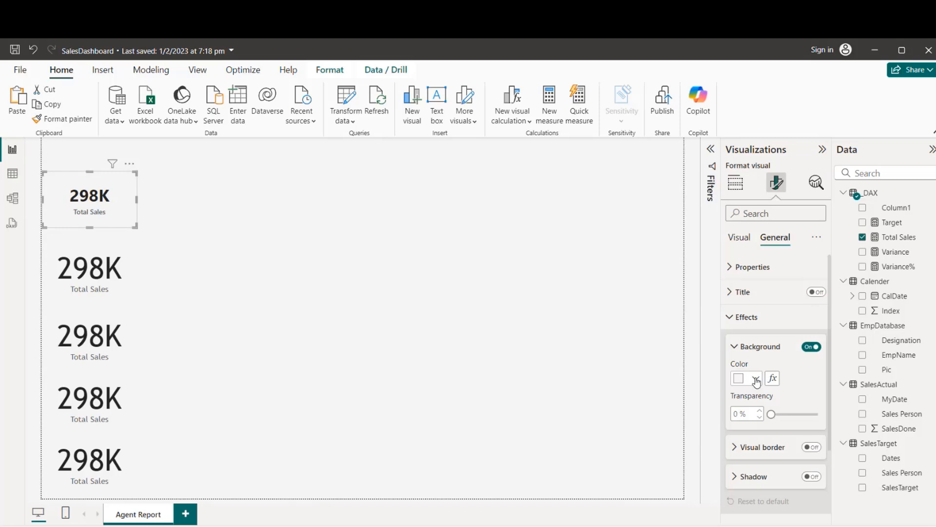
{"action": "mouse_move", "coordinate": [594, 526]}
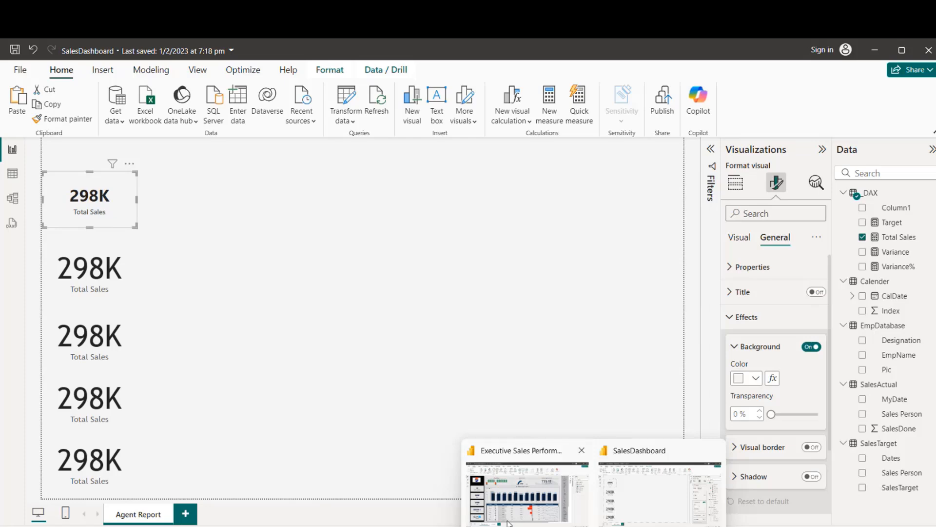
{"action": "mouse_move", "coordinate": [509, 523]}
{"action": "left_click", "coordinate": [817, 450]}
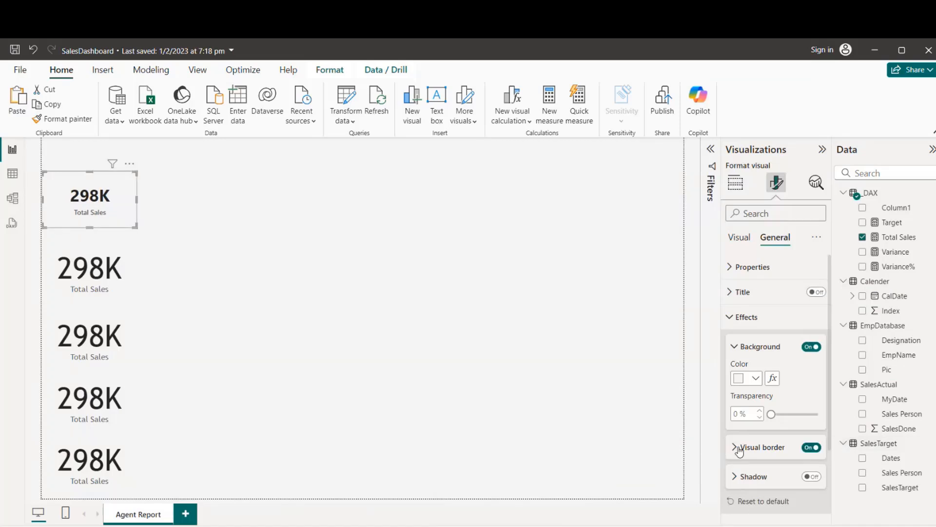
{"action": "left_click", "coordinate": [755, 378]}
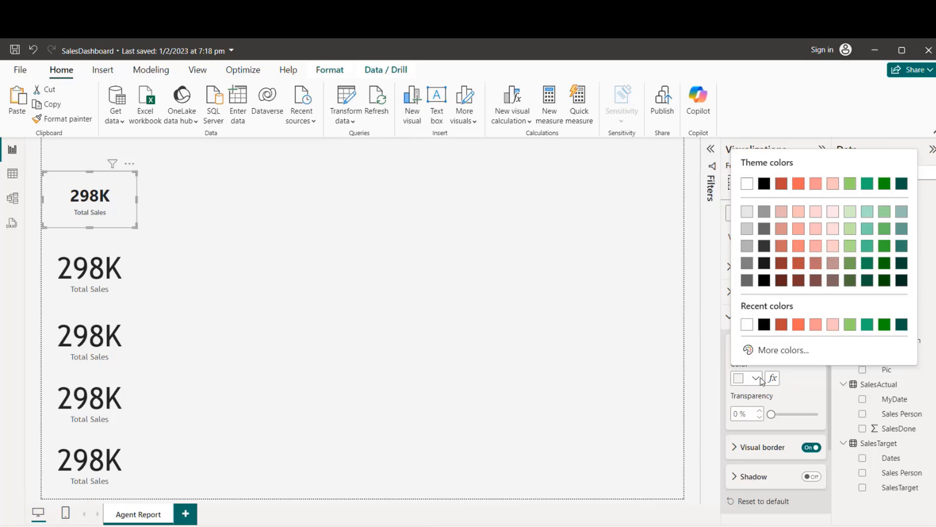
{"action": "left_click", "coordinate": [747, 228]}
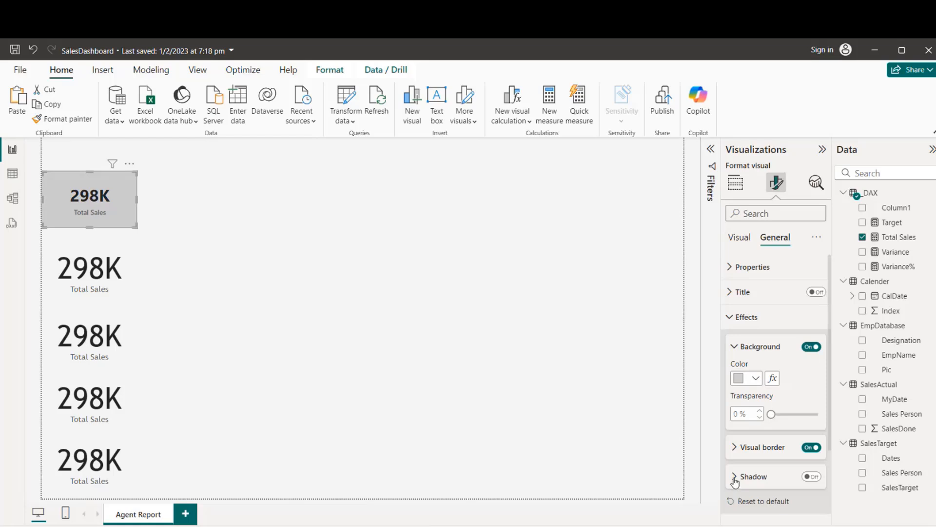
Give the topmost card's visual border 3 px rounded corners and a width of 3 px
{"action": "left_click", "coordinate": [735, 447]}
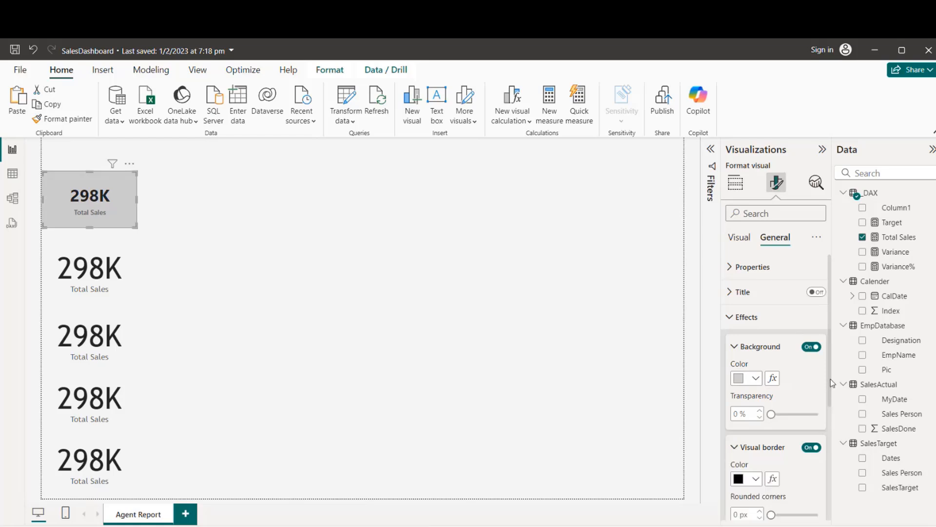
{"action": "left_click_drag", "start_coordinate": [828, 381], "coordinate": [823, 455]}
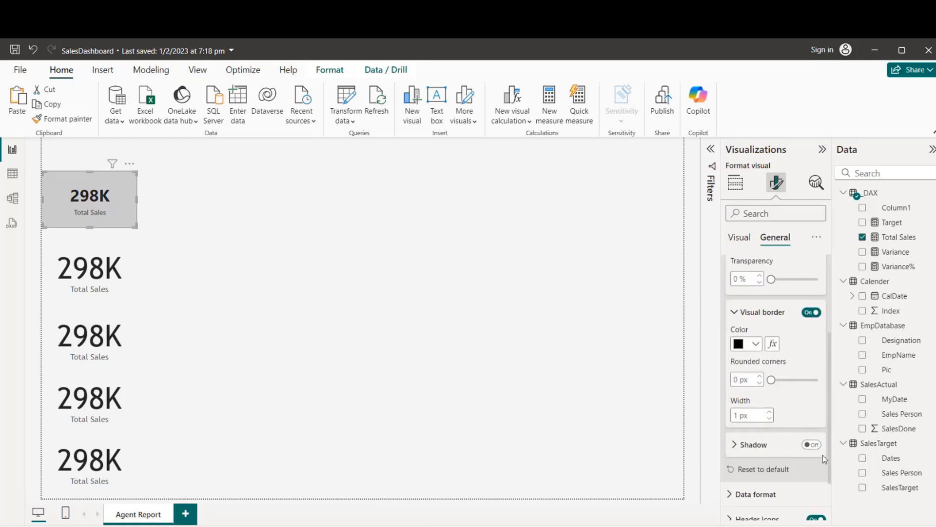
{"action": "left_click", "coordinate": [760, 376]}
{"action": "left_click", "coordinate": [760, 377]}
{"action": "left_click", "coordinate": [760, 377]}
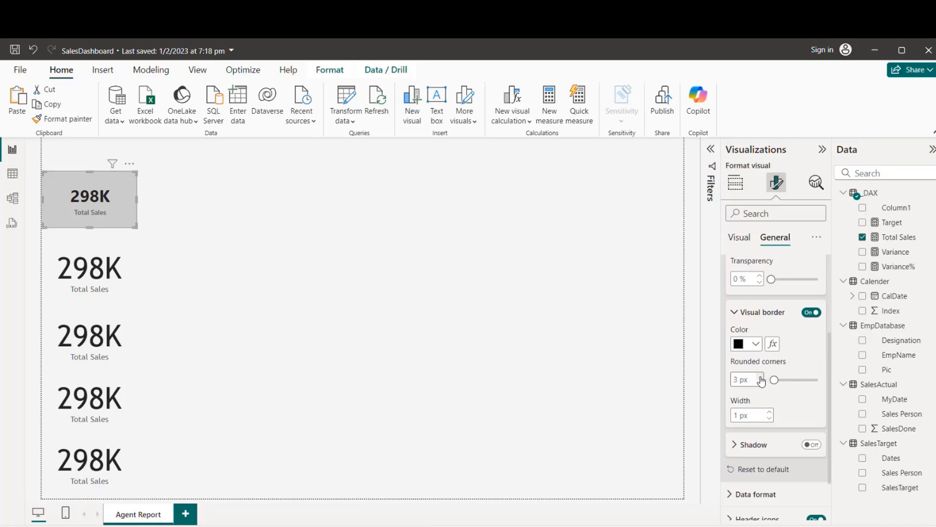
{"action": "left_click", "coordinate": [770, 412]}
{"action": "left_click", "coordinate": [770, 412]}
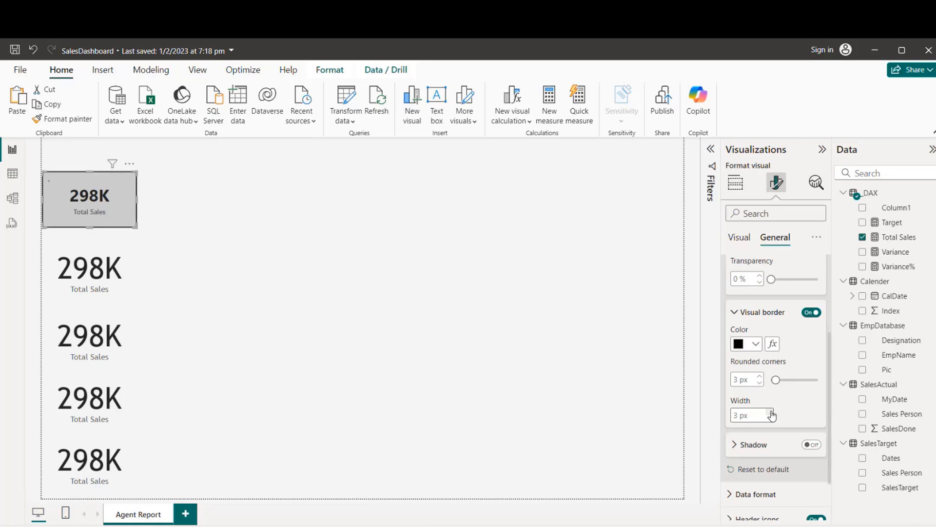
{"action": "left_click", "coordinate": [405, 283]}
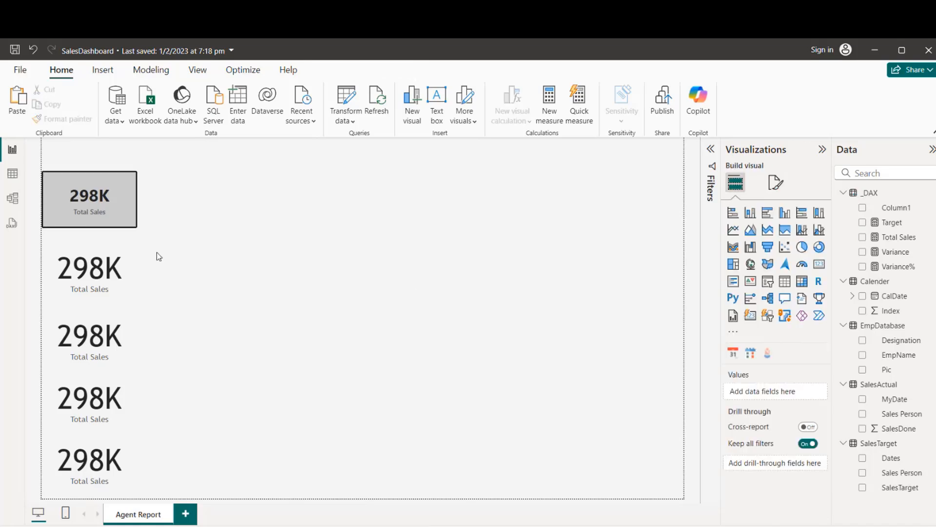
Set the topmost card's visual border to a width of 2 px and rounded corners of 5 px
{"action": "left_click", "coordinate": [121, 225]}
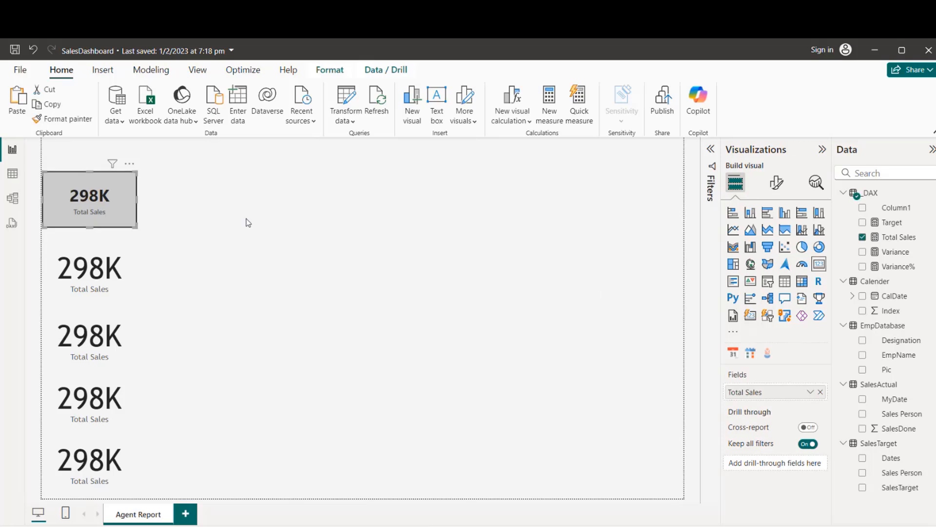
{"action": "left_click", "coordinate": [776, 182]}
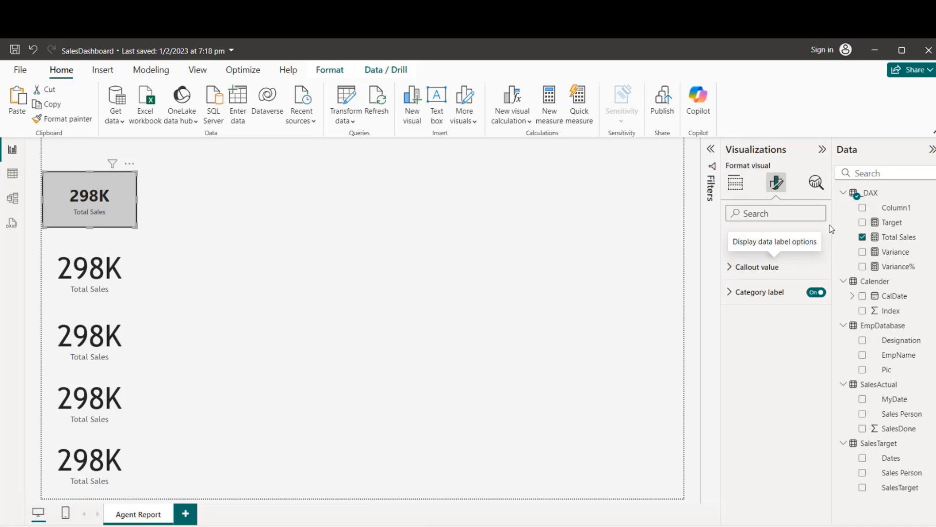
{"action": "left_click", "coordinate": [775, 237]}
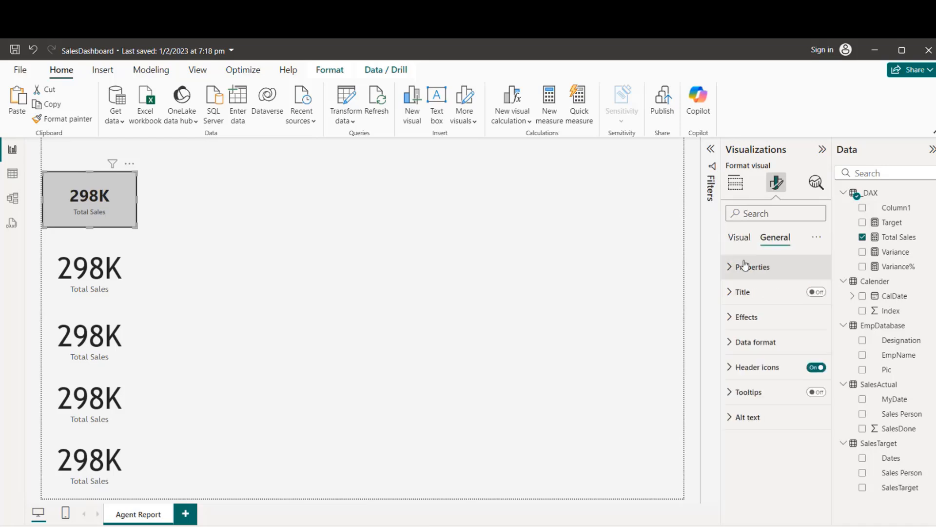
{"action": "left_click", "coordinate": [730, 317]}
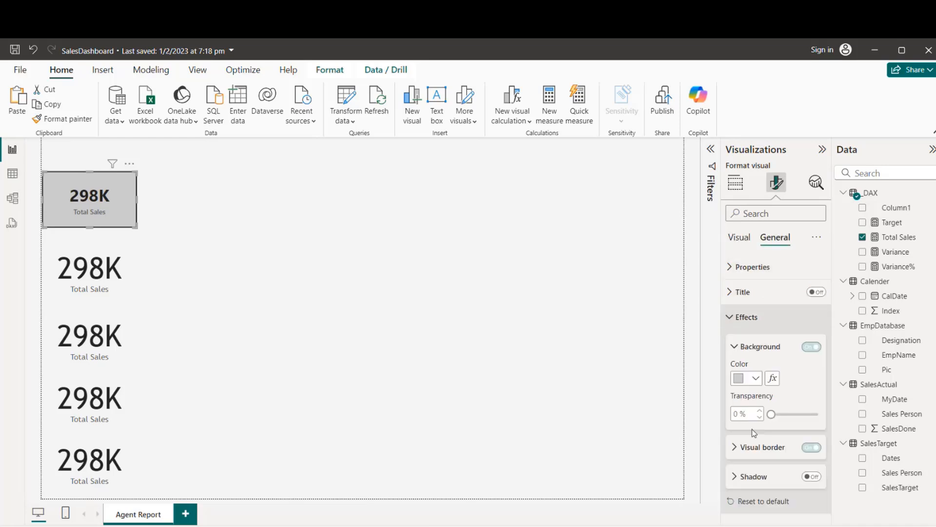
{"action": "left_click", "coordinate": [734, 449]}
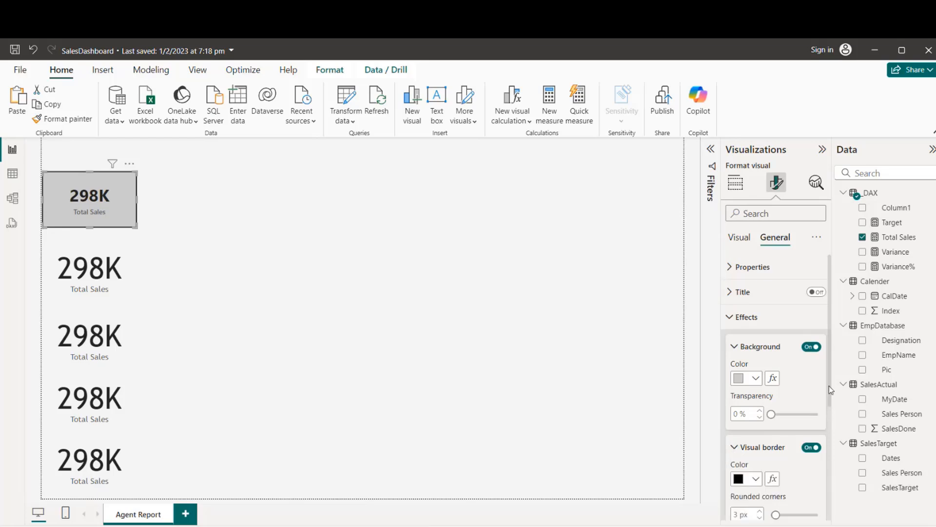
{"action": "left_click_drag", "start_coordinate": [829, 385], "coordinate": [829, 453]}
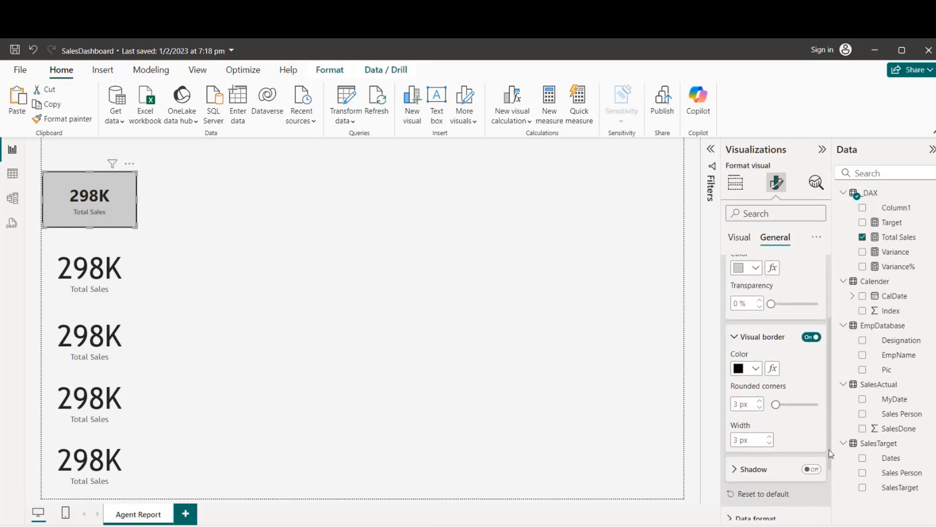
{"action": "left_click", "coordinate": [769, 443]}
{"action": "left_click", "coordinate": [761, 401]}
{"action": "left_click", "coordinate": [761, 401]}
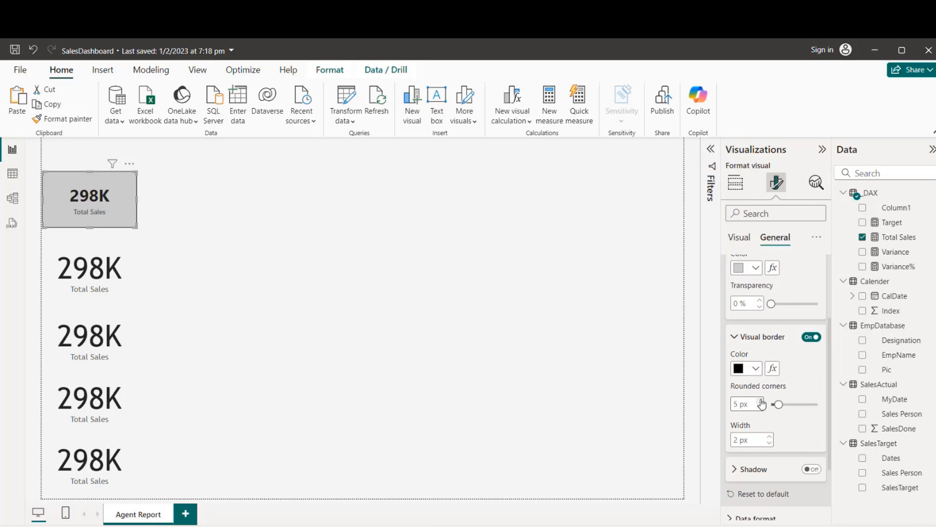
{"action": "left_click", "coordinate": [279, 243]}
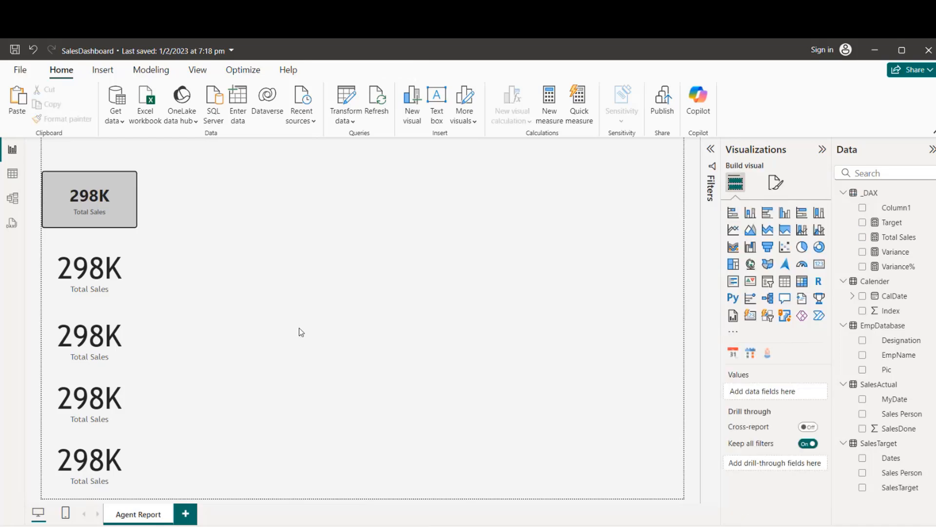
Replace the field of the second card from the top with the Target measure
{"action": "left_click", "coordinate": [130, 223]}
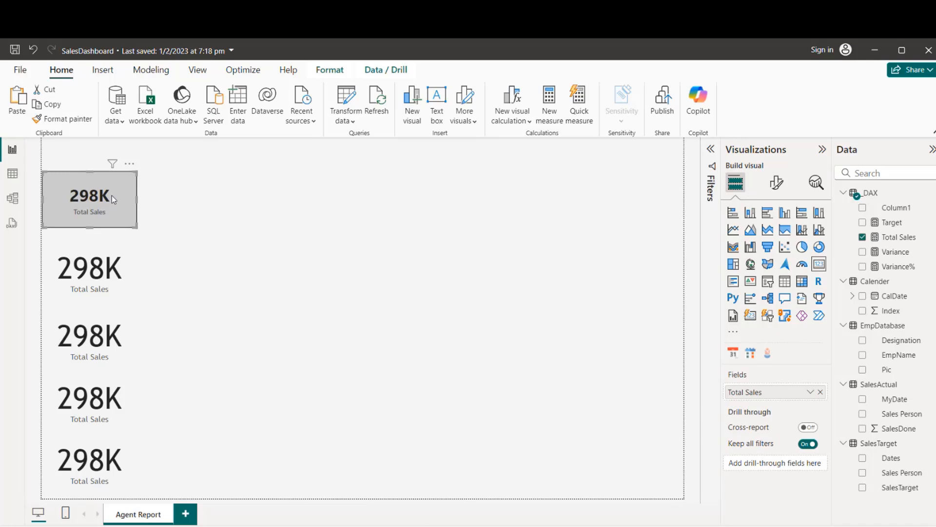
{"action": "left_click", "coordinate": [128, 288]}
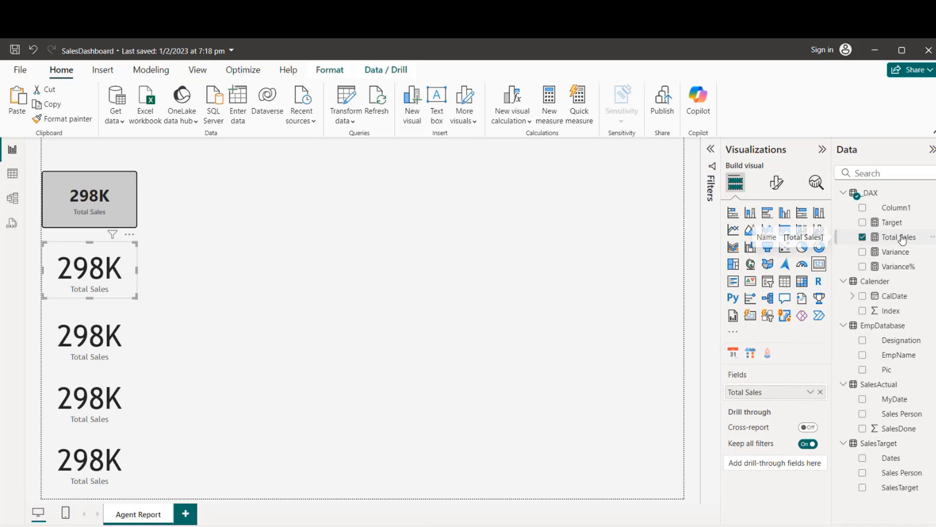
{"action": "left_click_drag", "start_coordinate": [892, 222], "coordinate": [758, 395]}
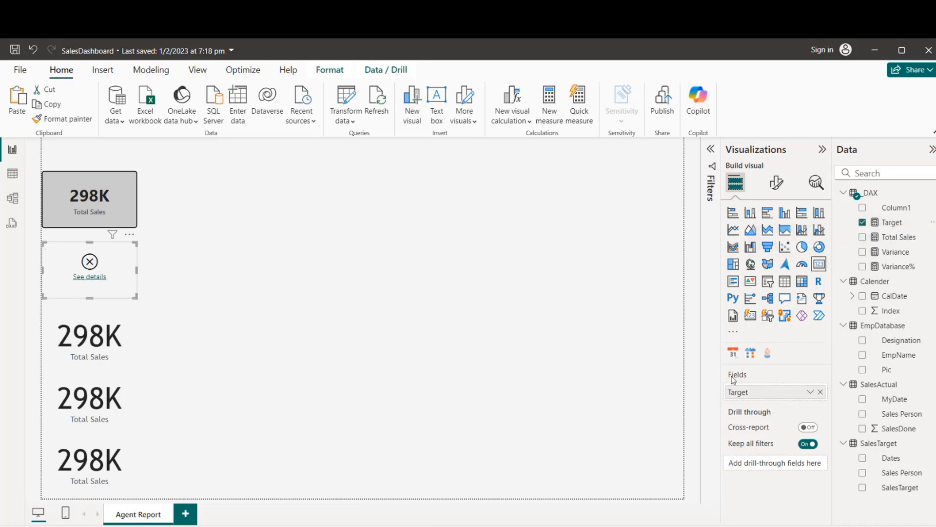
{"action": "left_click", "coordinate": [123, 303]}
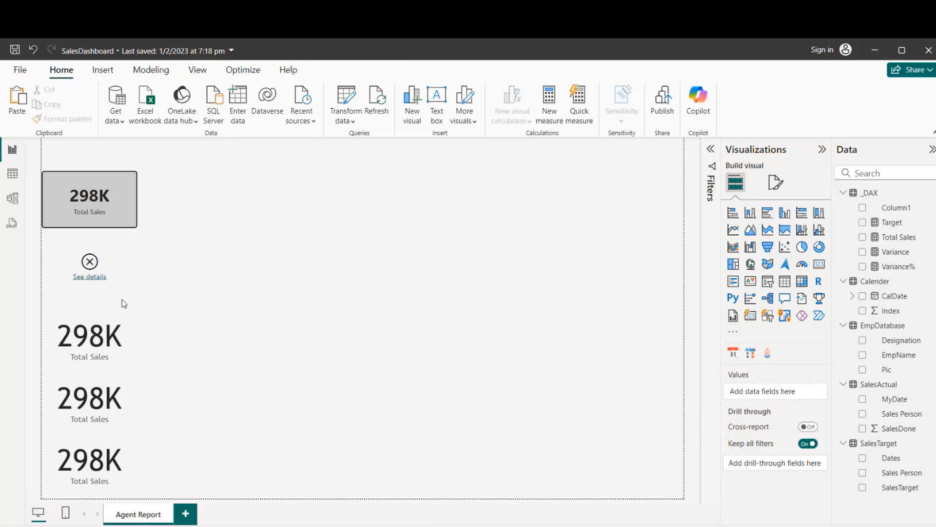
{"action": "left_click", "coordinate": [108, 288]}
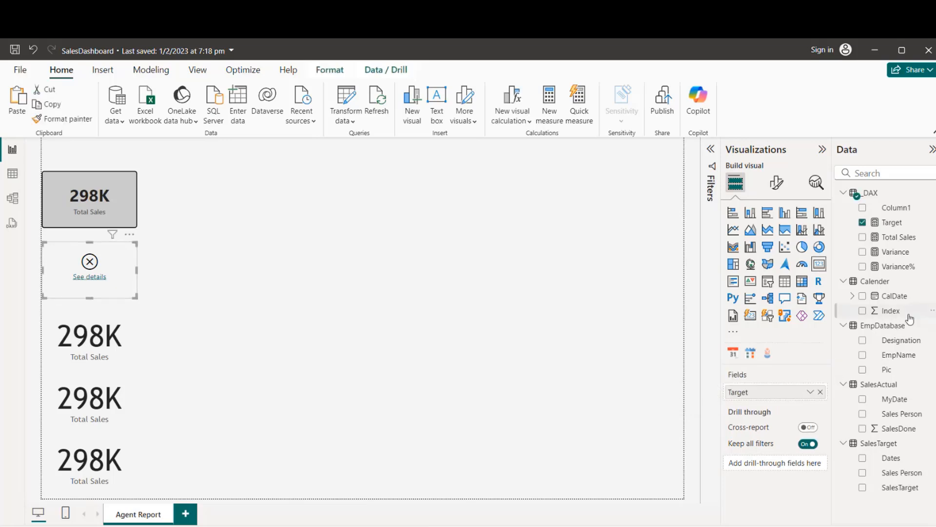
Check the Target measure's source column and change the SalesTarget column's data type to Whole number in the SalesTarget table
{"action": "left_click", "coordinate": [892, 223]}
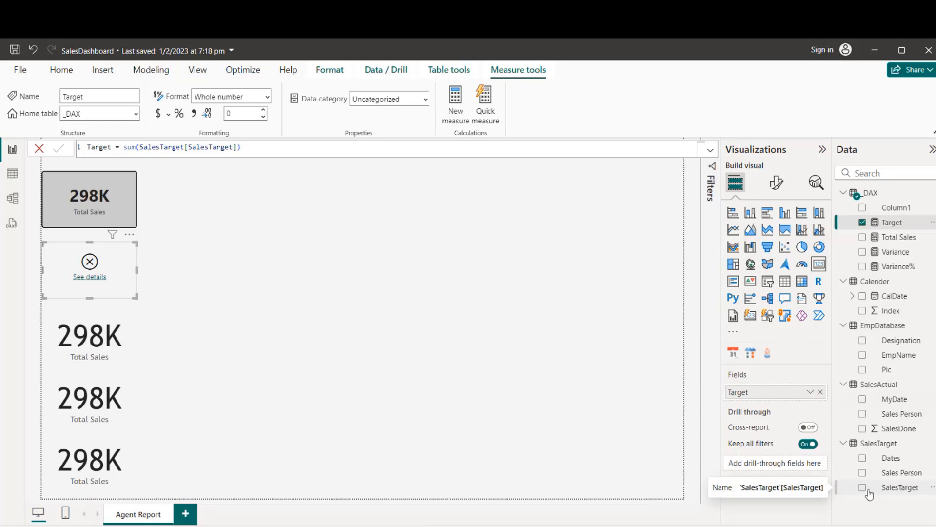
{"action": "left_click", "coordinate": [901, 487]}
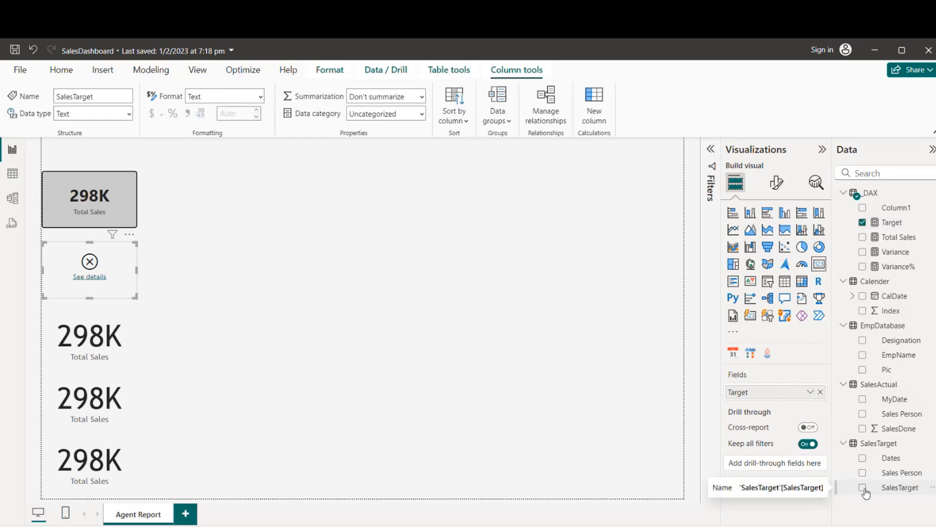
{"action": "left_click", "coordinate": [11, 175]}
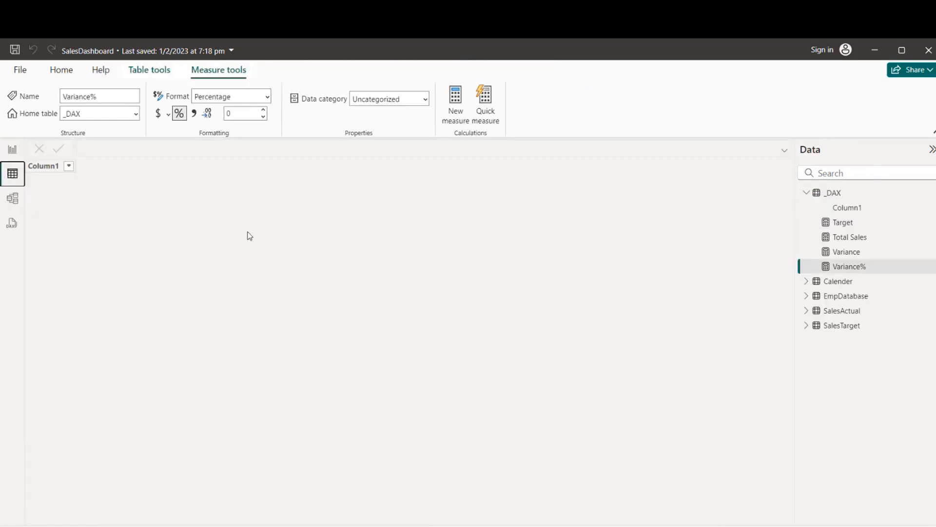
{"action": "left_click", "coordinate": [807, 327]}
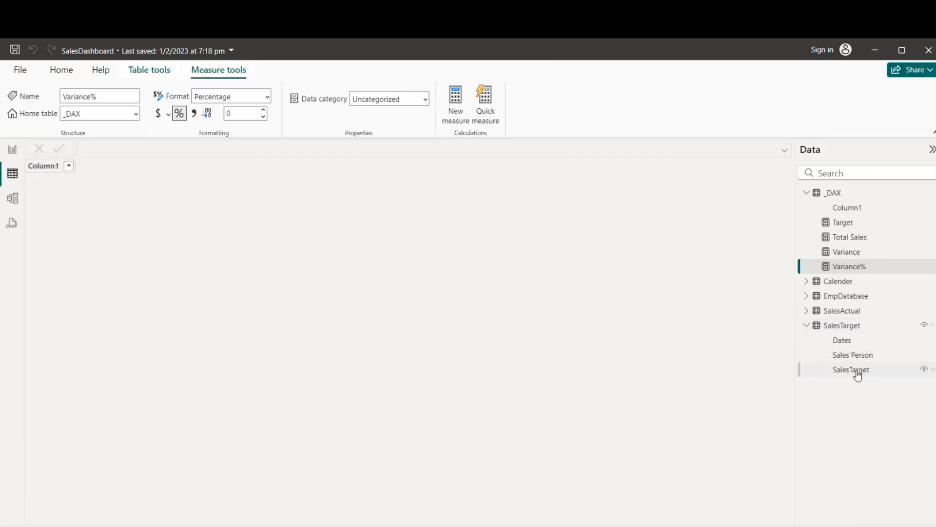
{"action": "left_click", "coordinate": [843, 327]}
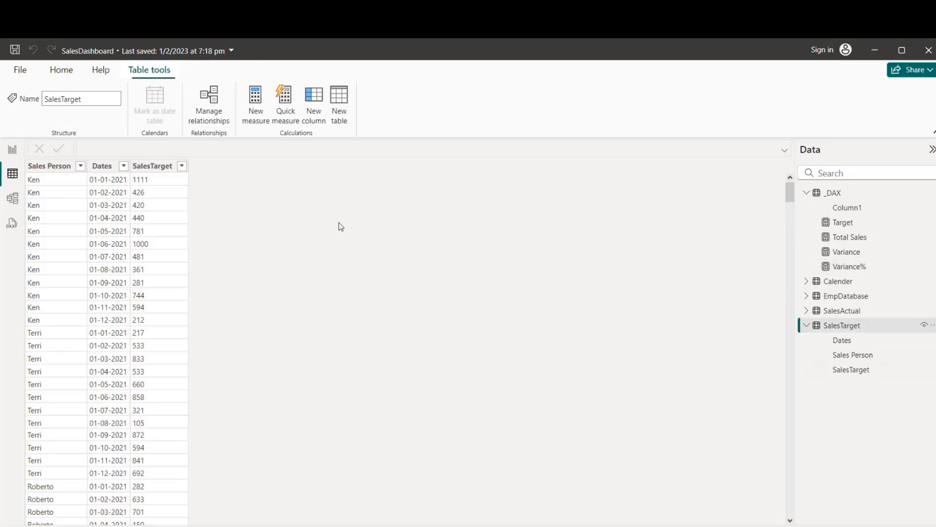
{"action": "left_click", "coordinate": [160, 168]}
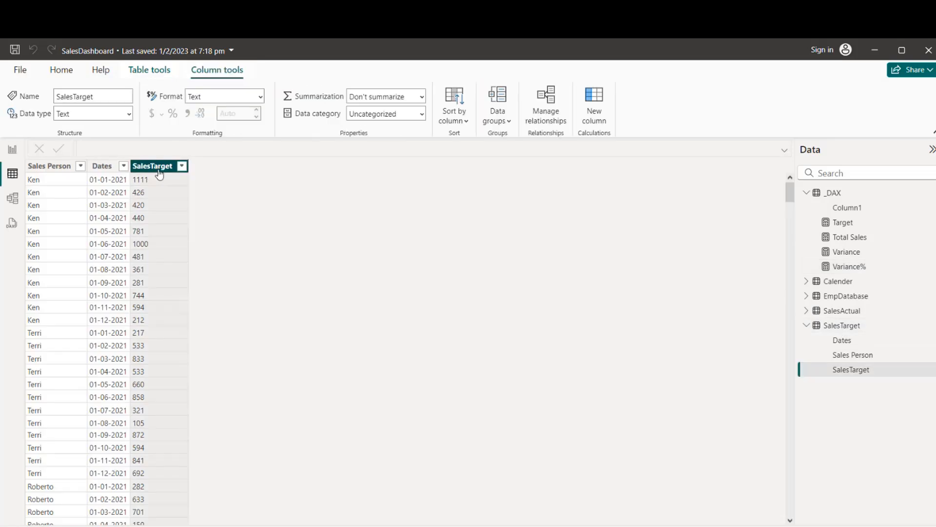
{"action": "left_click", "coordinate": [130, 115]}
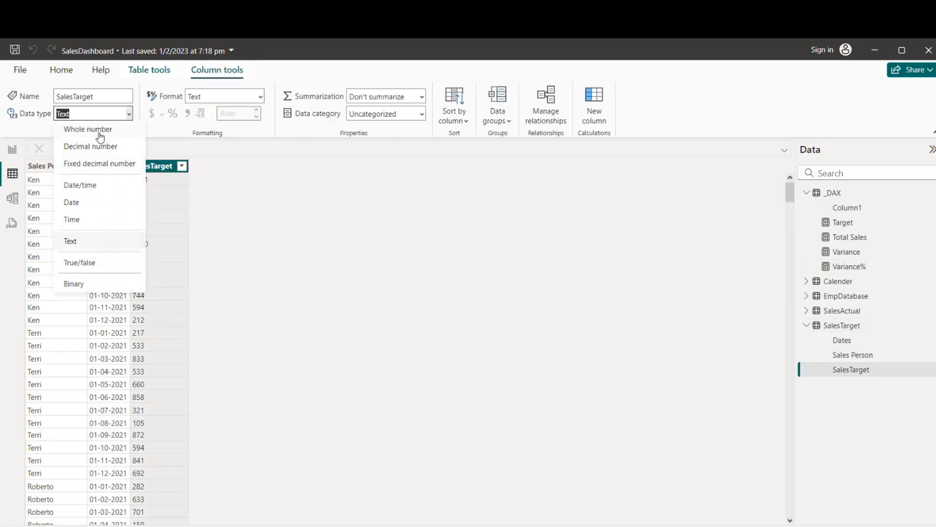
{"action": "left_click", "coordinate": [100, 131]}
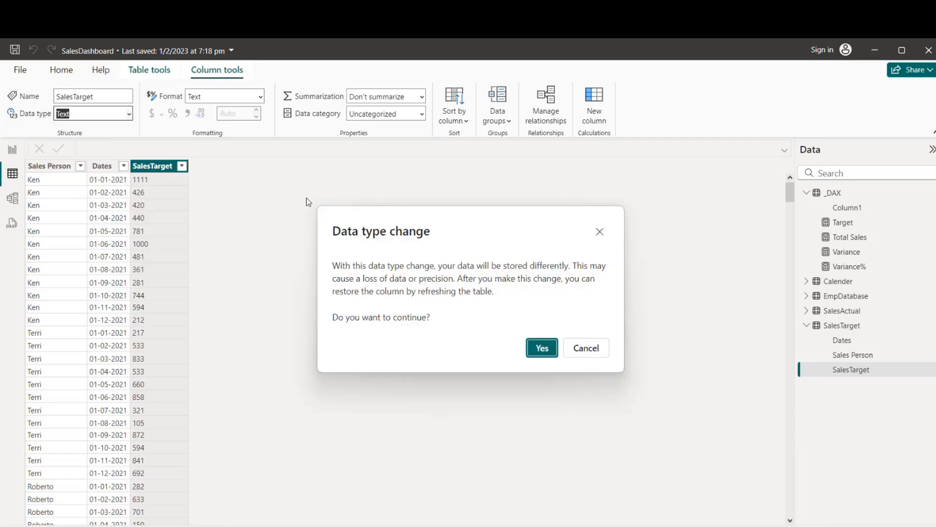
{"action": "left_click", "coordinate": [549, 351]}
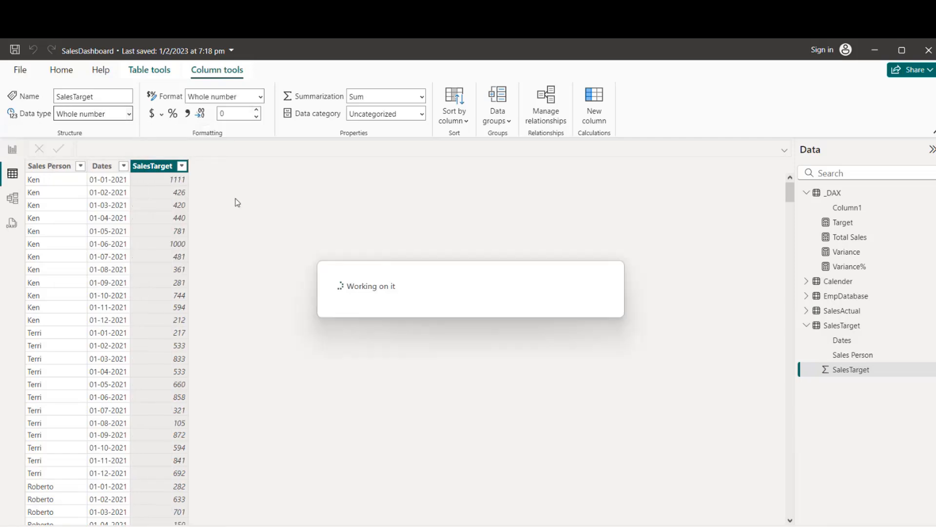
Return to the Agent Report page and swap the Total Sales and Target cards so Target sits on top
{"action": "left_click", "coordinate": [14, 153]}
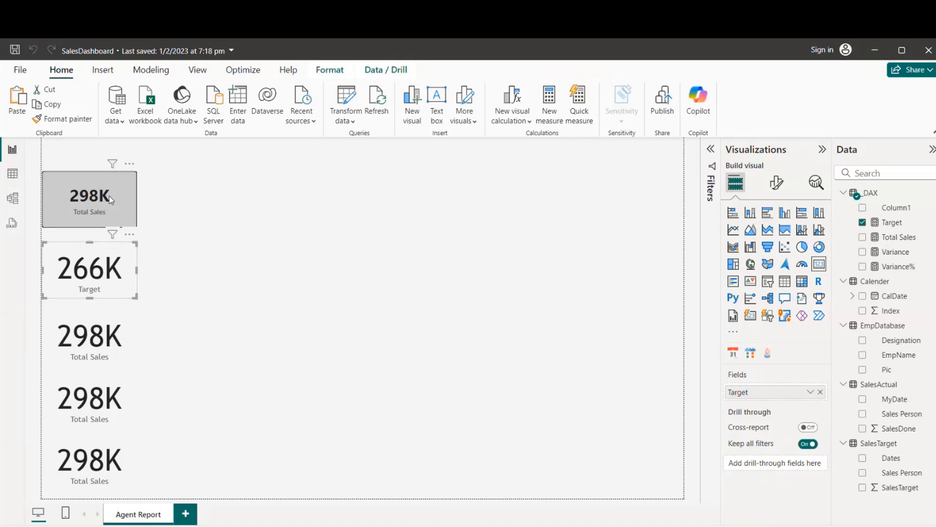
{"action": "left_click_drag", "start_coordinate": [111, 200], "coordinate": [219, 271]}
{"action": "left_click_drag", "start_coordinate": [132, 281], "coordinate": [132, 212]}
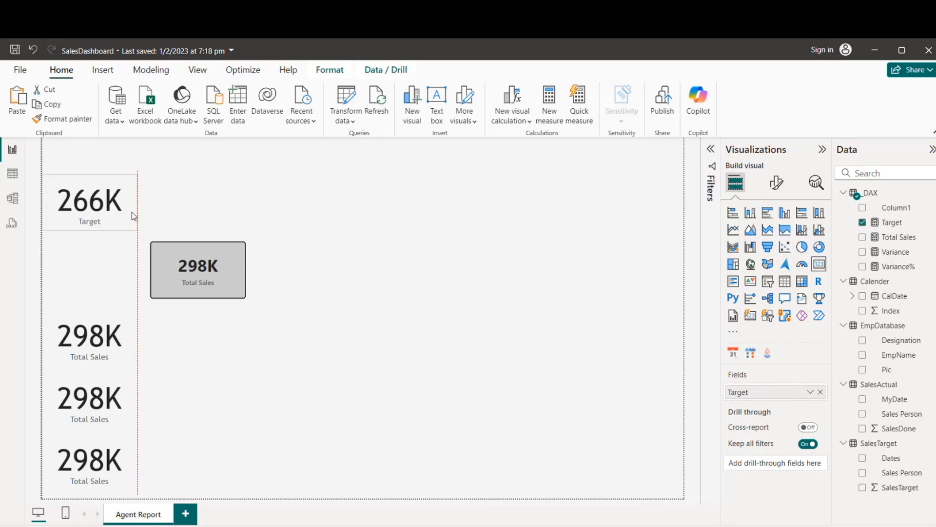
{"action": "left_click_drag", "start_coordinate": [232, 292], "coordinate": [124, 291]}
Copy the Total Sales card's formatting onto the Target card with Format painter
{"action": "left_click", "coordinate": [77, 119]}
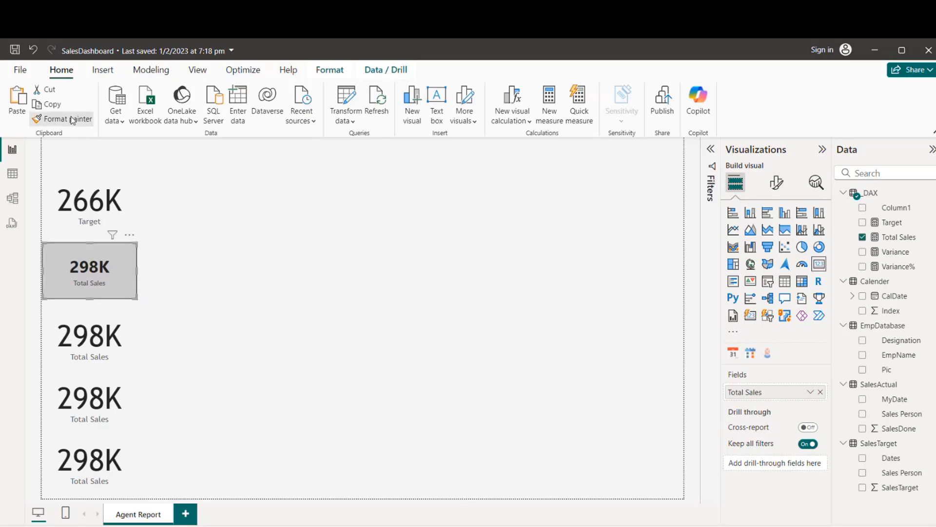
{"action": "left_click", "coordinate": [110, 211]}
{"action": "left_click", "coordinate": [222, 238]}
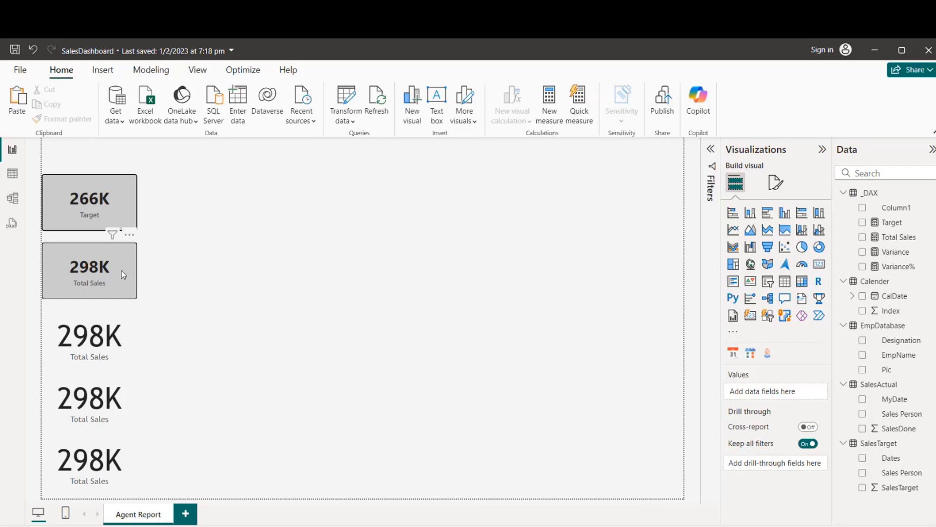
Replace the third card's field with the Variance measure and the fourth card's field with Variance%
{"action": "left_click", "coordinate": [128, 332]}
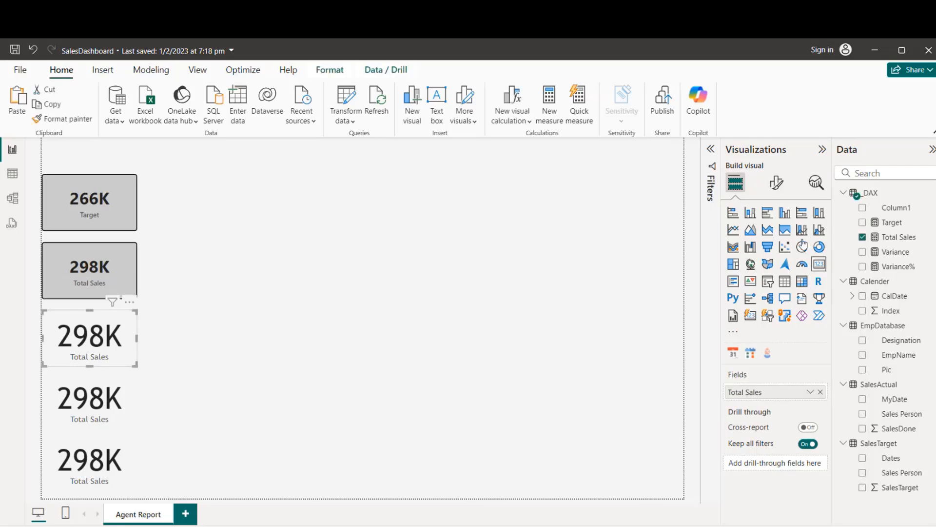
{"action": "left_click_drag", "start_coordinate": [895, 251], "coordinate": [771, 396]}
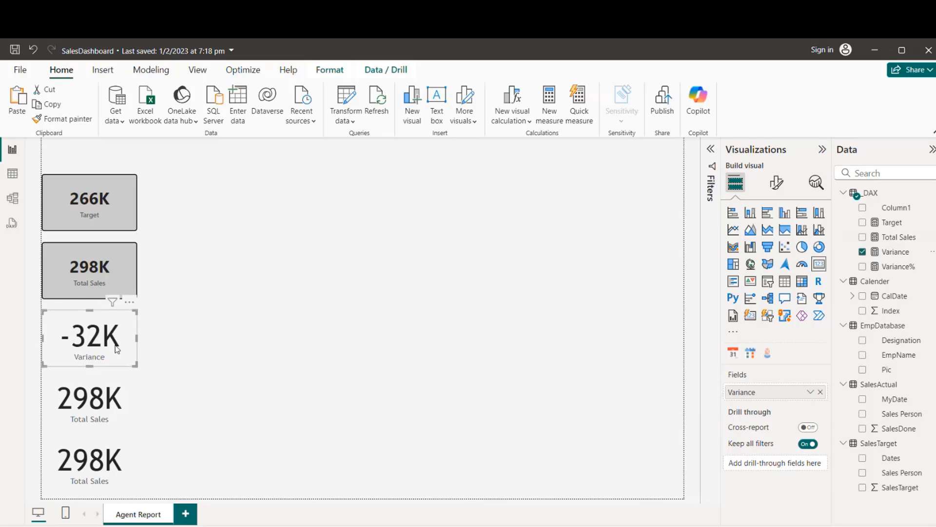
{"action": "left_click", "coordinate": [118, 410]}
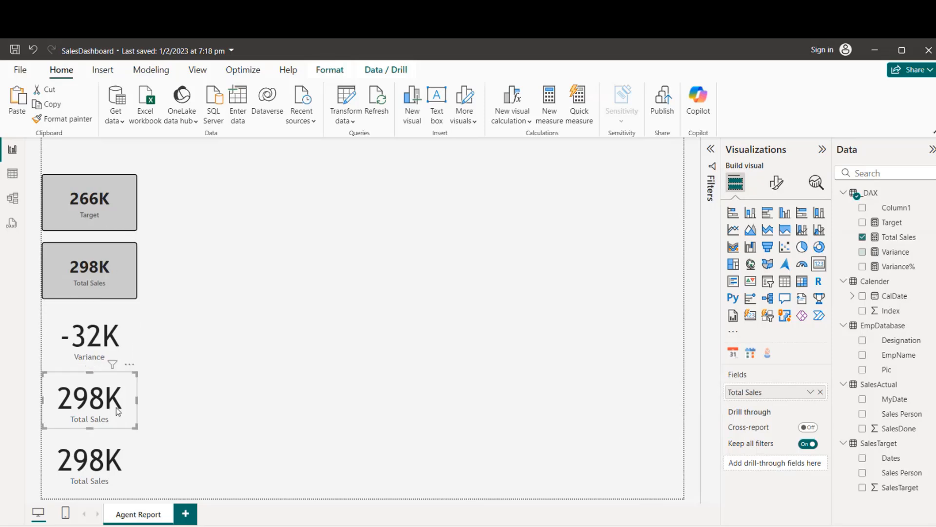
{"action": "left_click_drag", "start_coordinate": [899, 267], "coordinate": [784, 393]}
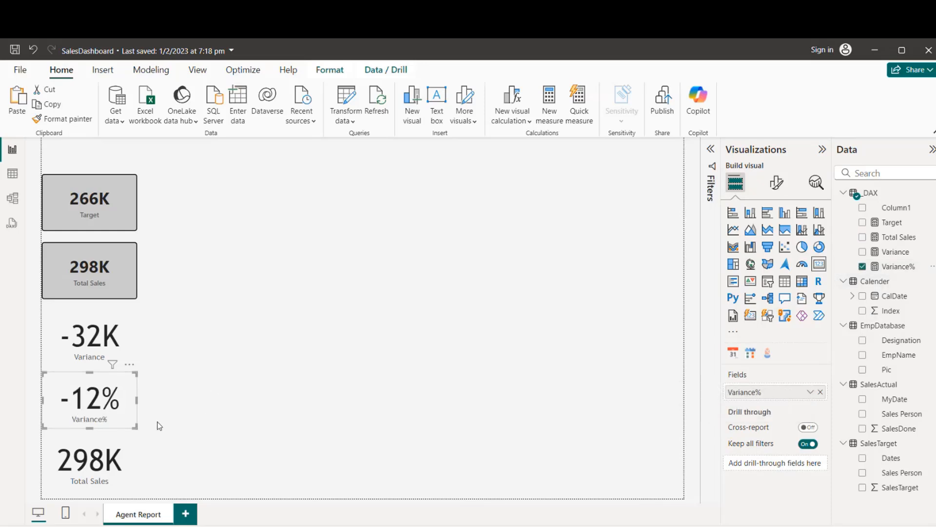
Copy the formatted Total Sales card's style onto the Variance, Variance% and bottommost cards with Format painter
{"action": "left_click", "coordinate": [116, 288]}
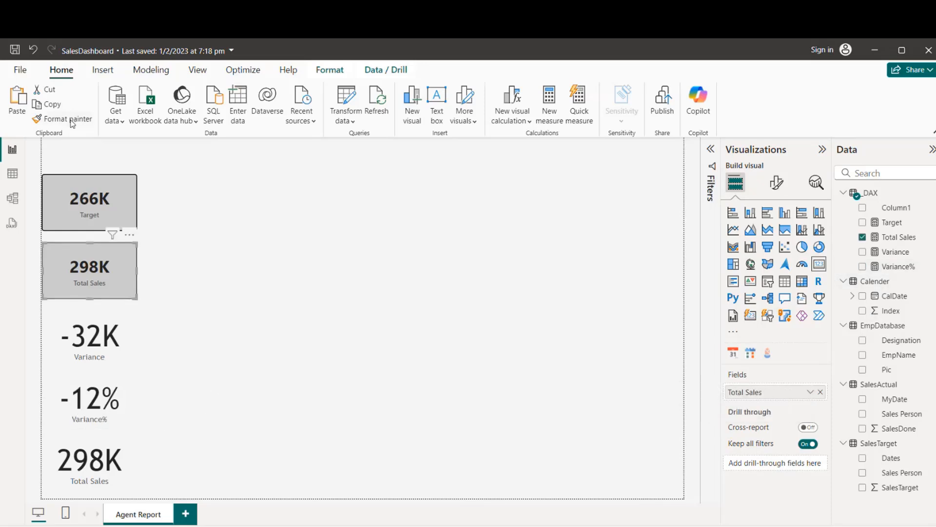
{"action": "left_click", "coordinate": [68, 118]}
{"action": "left_click", "coordinate": [112, 336]}
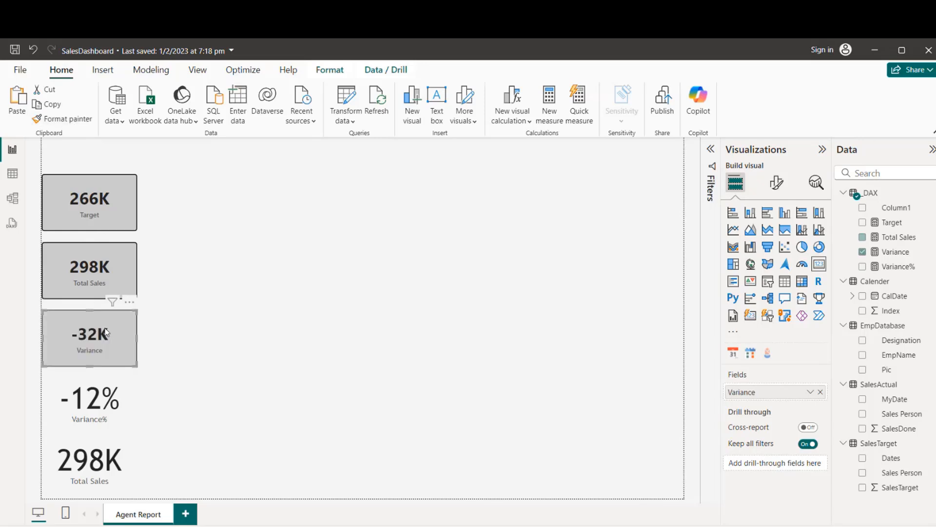
{"action": "left_click", "coordinate": [62, 118]}
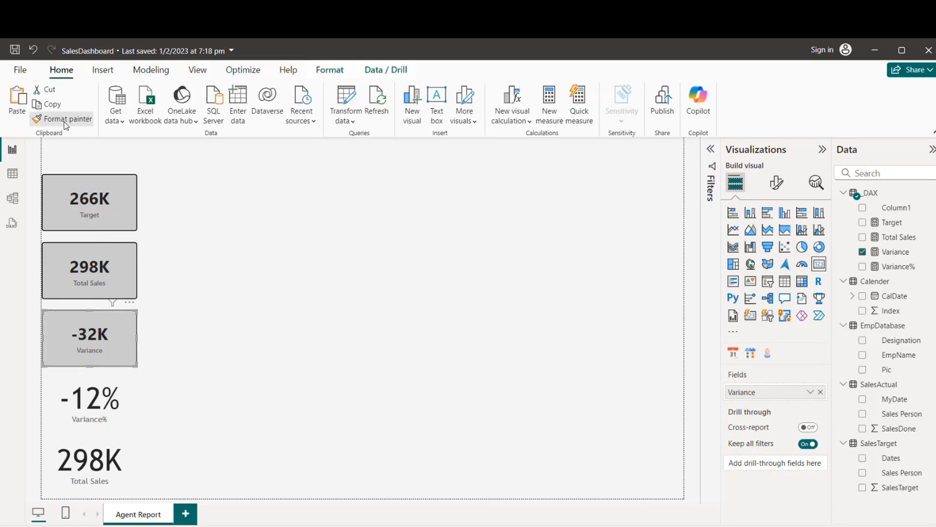
{"action": "left_click", "coordinate": [107, 389]}
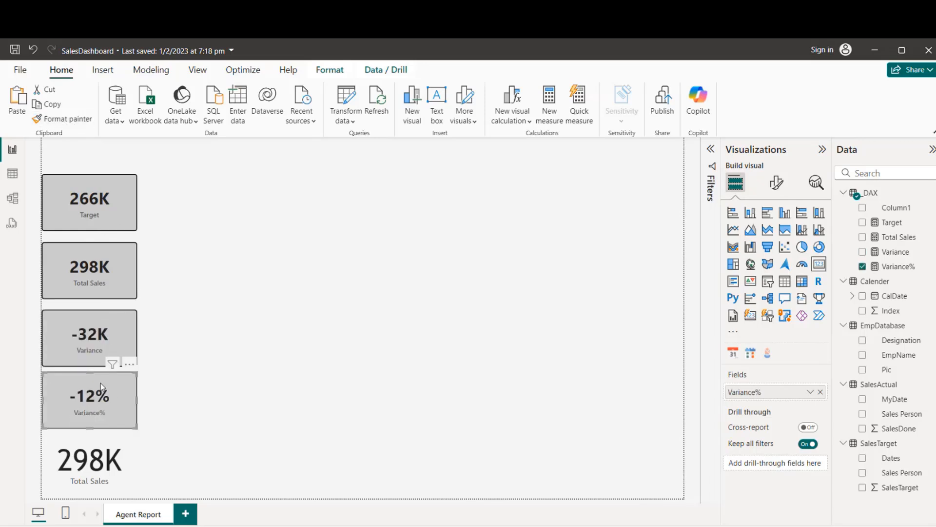
{"action": "left_click", "coordinate": [69, 119]}
{"action": "left_click", "coordinate": [108, 450]}
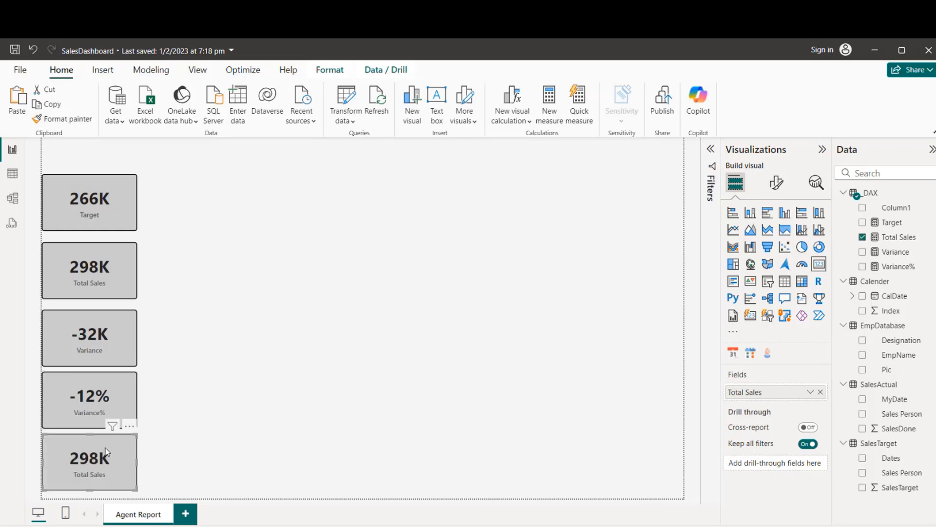
Review the monthly sales figures in the SalesTarget and SalesActual tables in Table view
{"action": "left_click", "coordinate": [257, 374]}
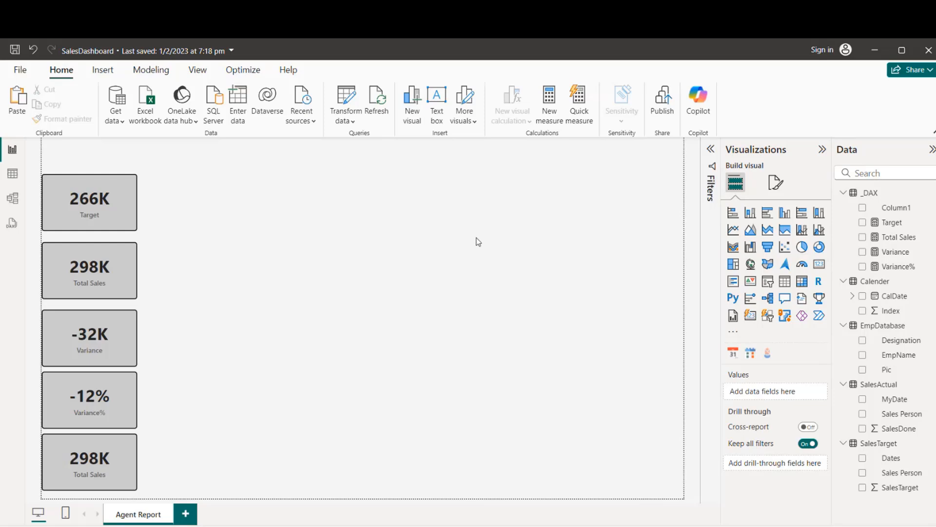
{"action": "left_click", "coordinate": [14, 176]}
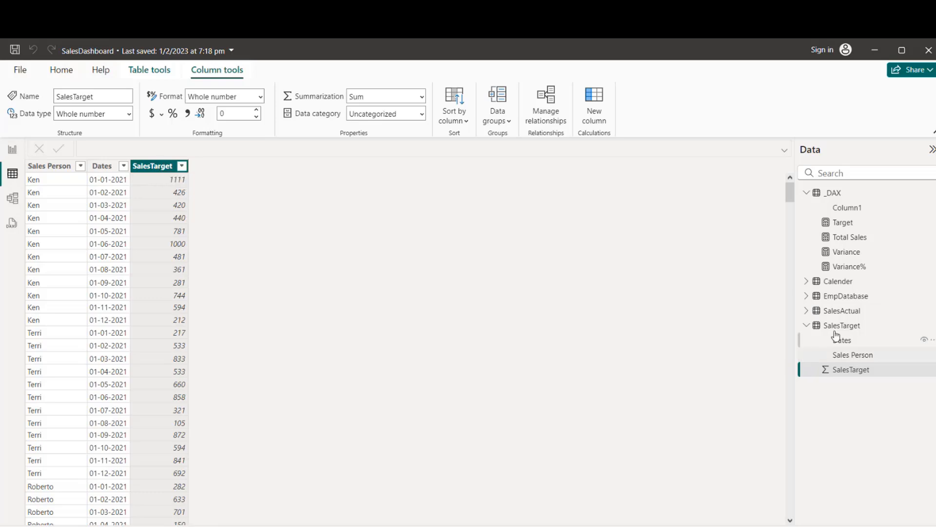
{"action": "left_click", "coordinate": [843, 312]}
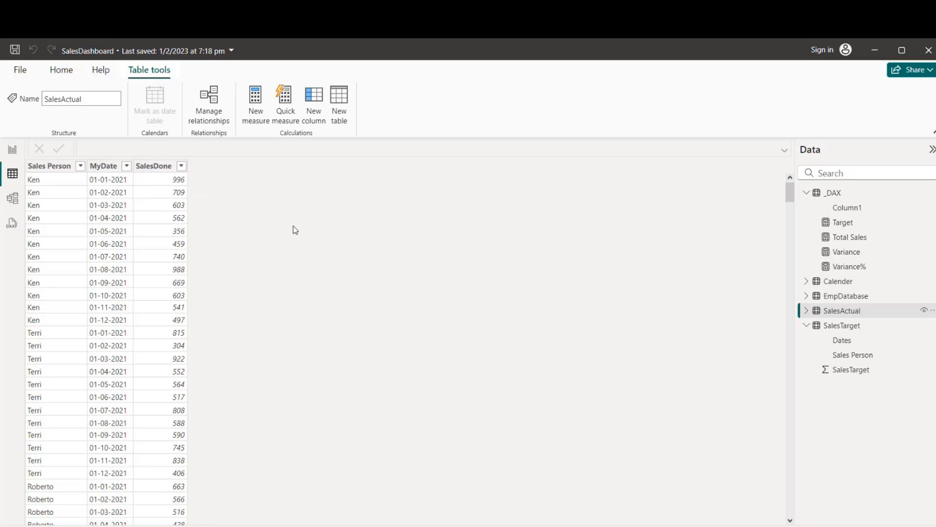
{"action": "left_click", "coordinate": [858, 330]}
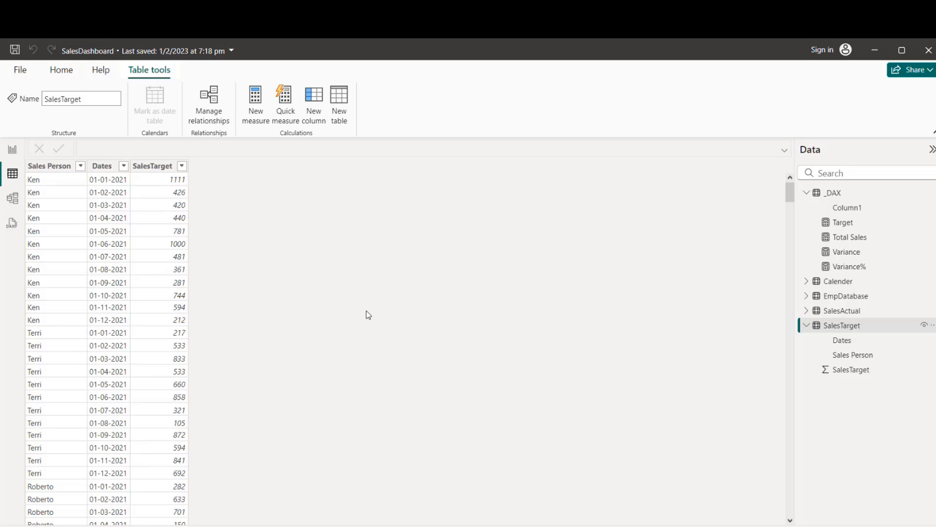
Back in Report view, create a new measure in the Calender table with the formula if([Total Sales]>[Target],1,-1)
{"action": "left_click", "coordinate": [13, 151]}
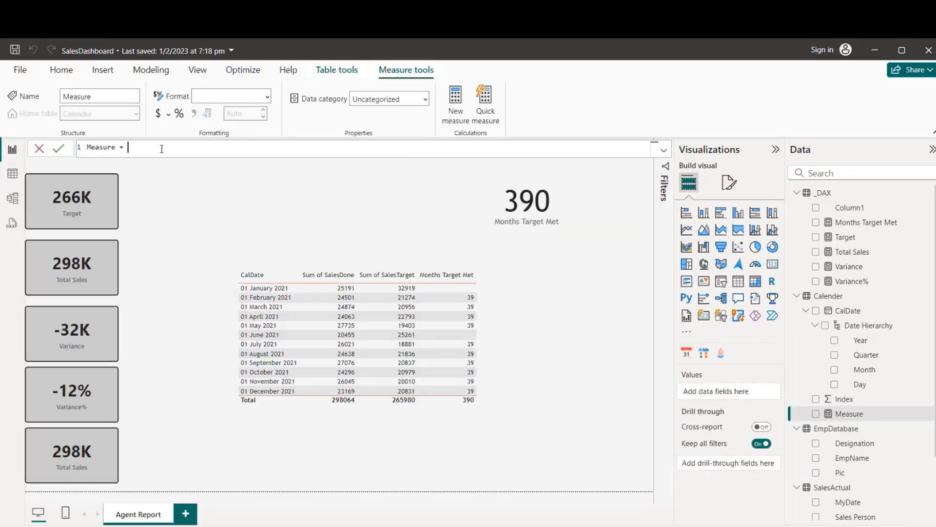
{"action": "type", "text": "i"}
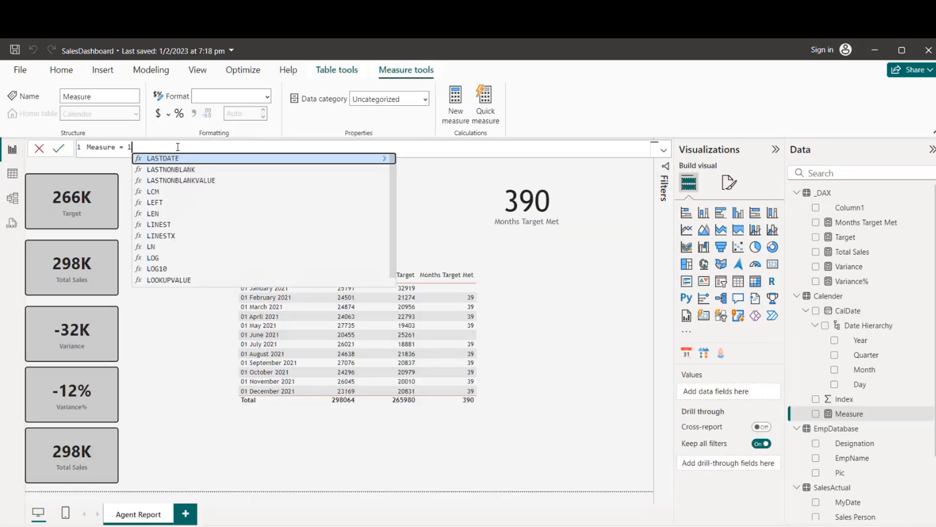
{"action": "type", "text": "f(targ"}
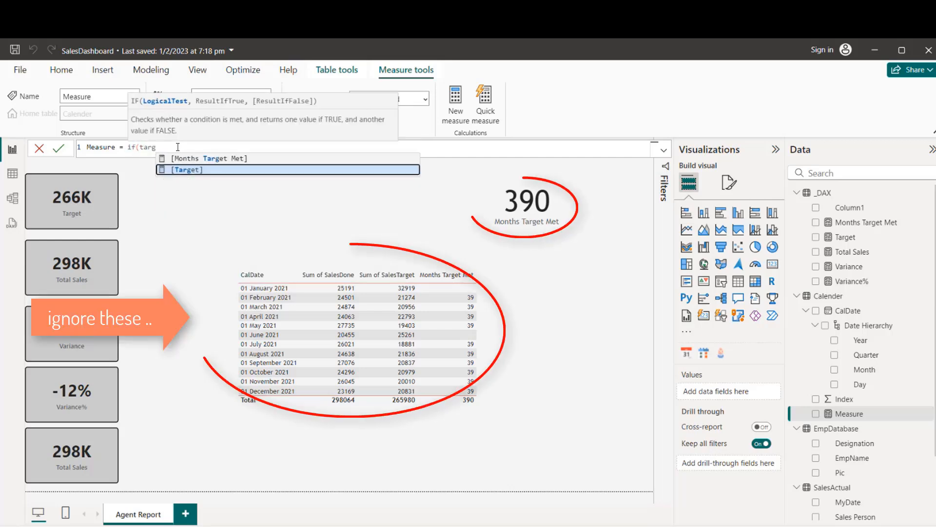
{"action": "type", "text": "e"}
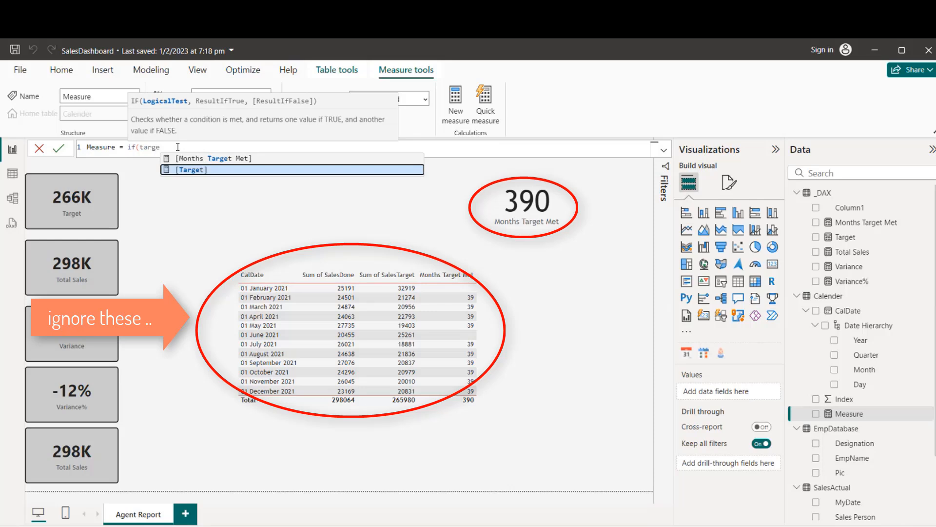
{"action": "key", "text": "BackSpace"}
{"action": "key", "text": "BackSpace"}
{"action": "key", "text": "BackSpace"}
{"action": "key", "text": "BackSpace"}
{"action": "key", "text": "BackSpace"}
{"action": "type", "text": "act"}
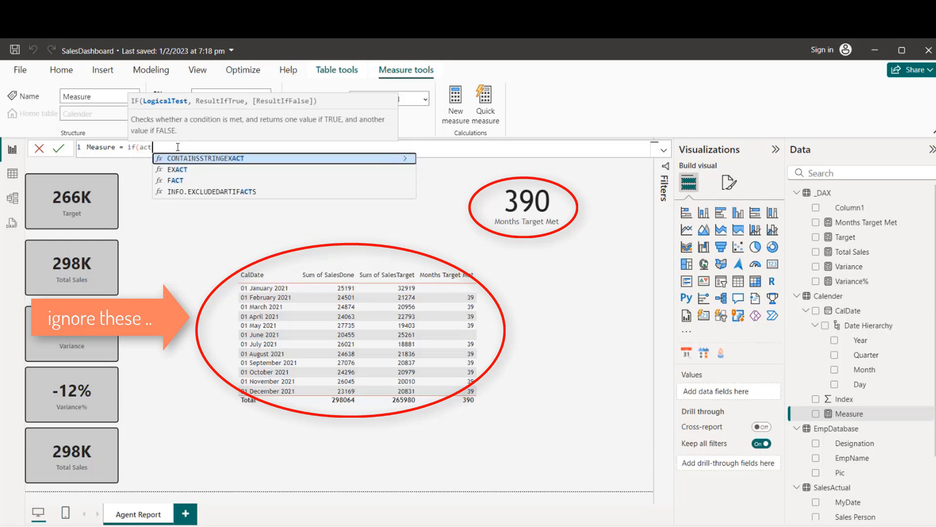
{"action": "key", "text": "BackSpace"}
{"action": "key", "text": "BackSpace"}
{"action": "key", "text": "BackSpace"}
{"action": "type", "text": "[Total Sales]"}
{"action": "key", "text": "Tab"}
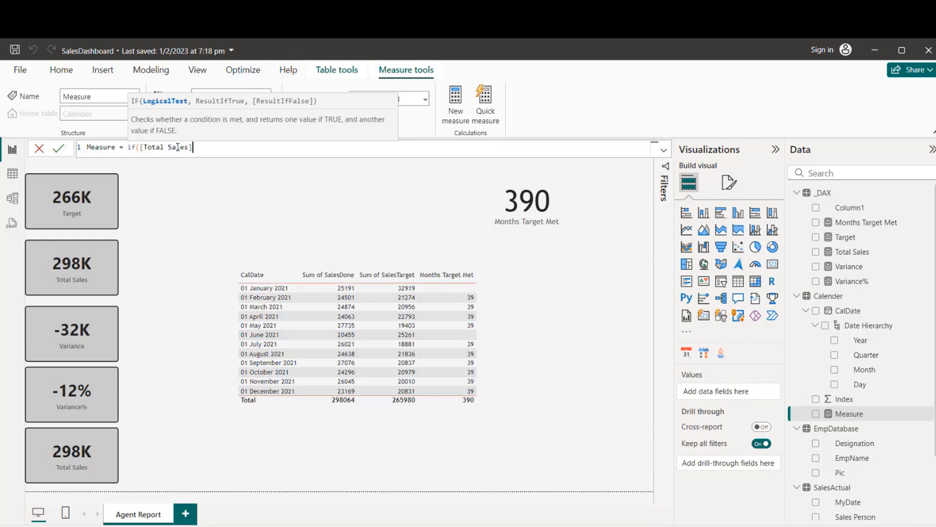
{"action": "type", "text": ">"}
{"action": "type", "text": "[Target]"}
{"action": "key", "text": "Tab"}
{"action": "type", "text": ",1,-1"}
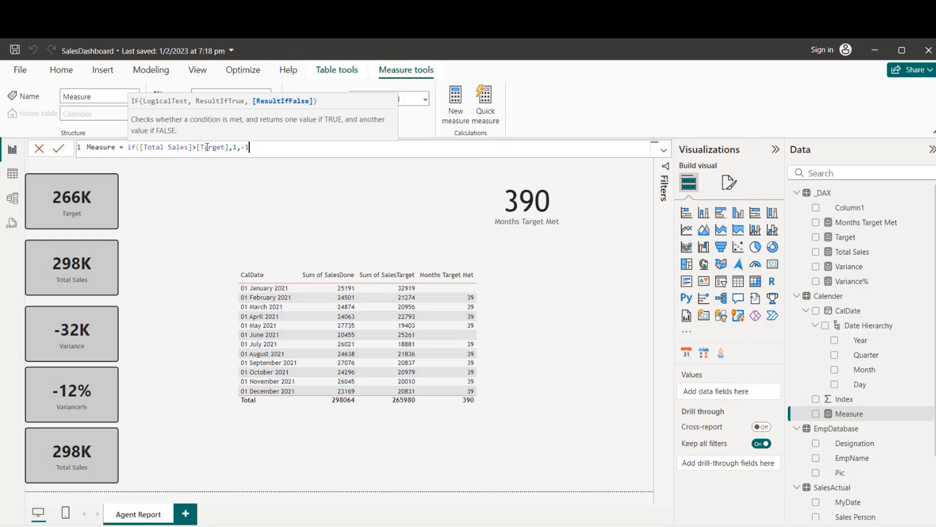
{"action": "type", "text": ")"}
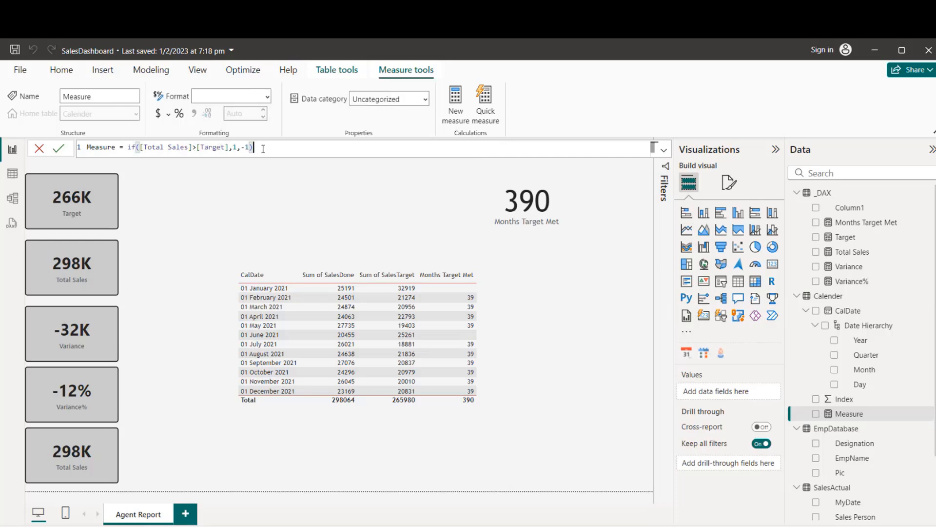
Name the new measure Monthly Status, remove the extra spaces before its IF formula, and commit it
{"action": "left_click", "coordinate": [128, 147]}
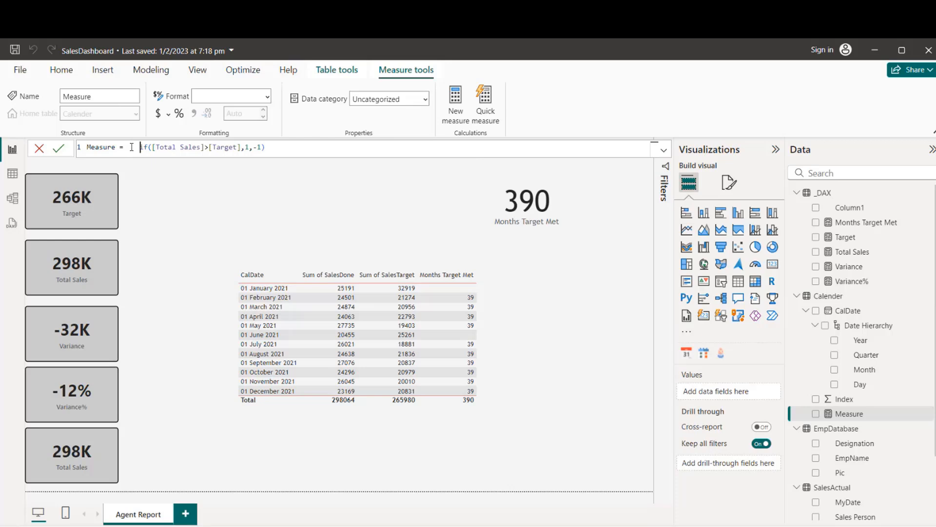
{"action": "double_click", "coordinate": [106, 147]}
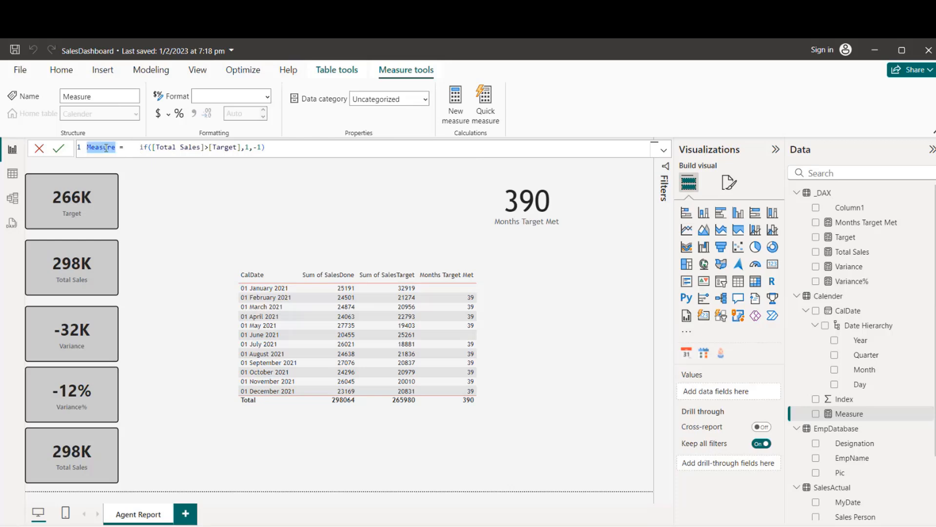
{"action": "type", "text": "Sat"}
{"action": "type", "text": "tus"}
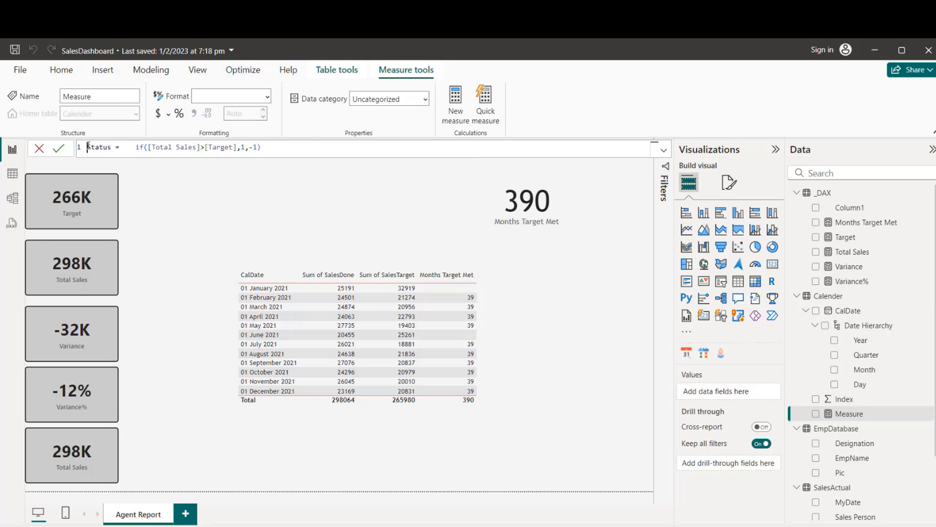
{"action": "left_click", "coordinate": [87, 147]}
{"action": "type", "text": "Monthly"}
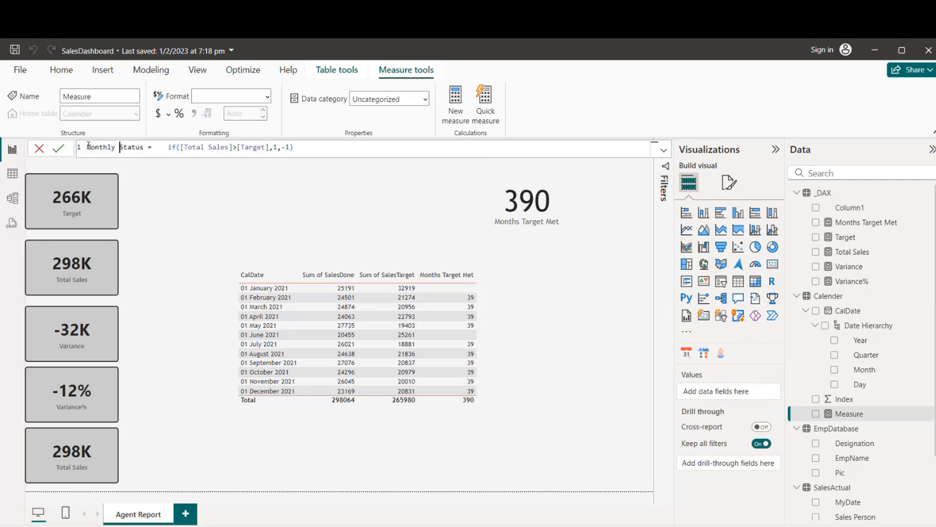
{"action": "left_click", "coordinate": [167, 147]}
{"action": "key", "text": "BackSpace"}
{"action": "key", "text": "BackSpace"}
{"action": "key", "text": "BackSpace"}
{"action": "key", "text": "BackSpace"}
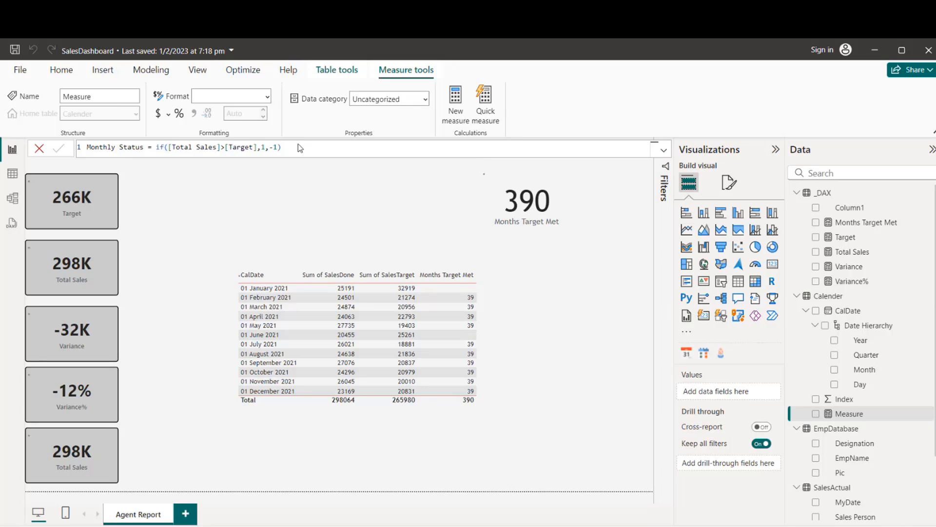
{"action": "key", "text": "Return"}
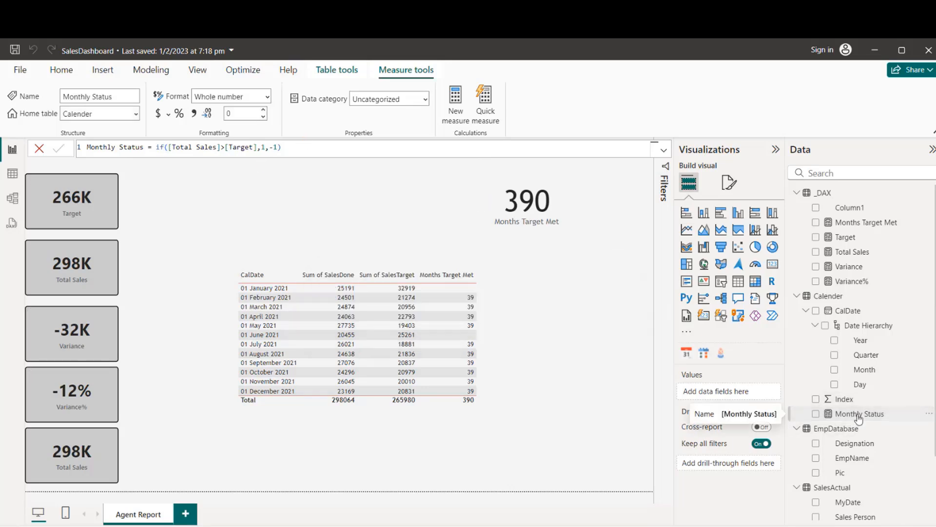
Add a clustered column chart above the table with Monthly Status on the Y-axis and the CalDate Month on the X-axis
{"action": "left_click", "coordinate": [414, 189]}
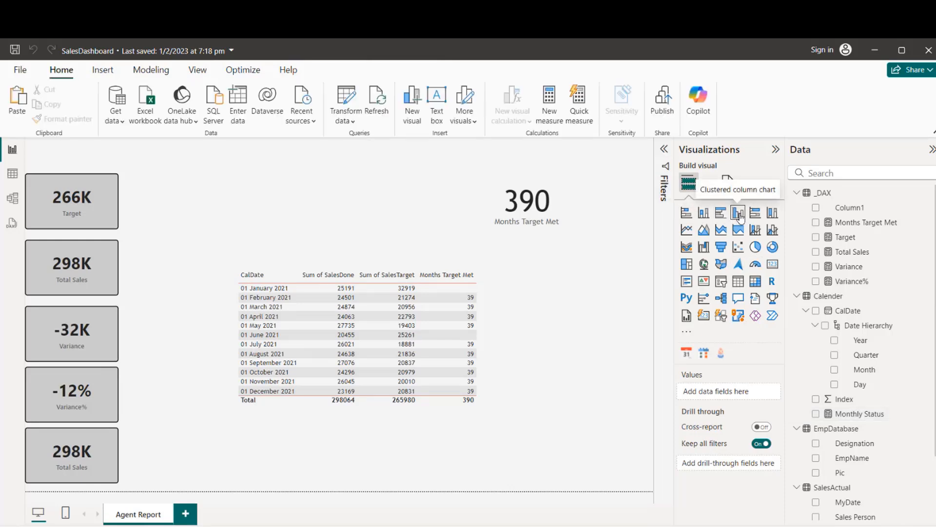
{"action": "left_click", "coordinate": [740, 216]}
{"action": "left_click_drag", "start_coordinate": [609, 208], "coordinate": [396, 200]}
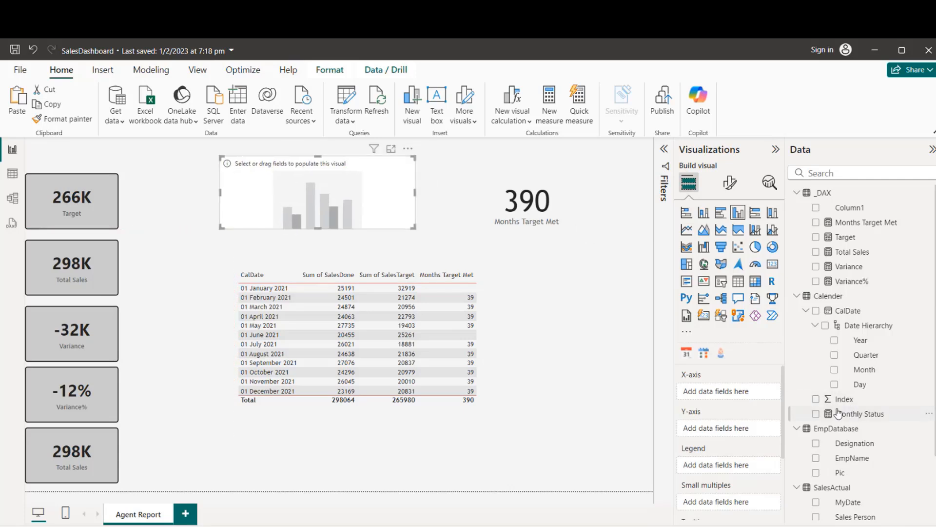
{"action": "left_click_drag", "start_coordinate": [838, 414], "coordinate": [317, 200]}
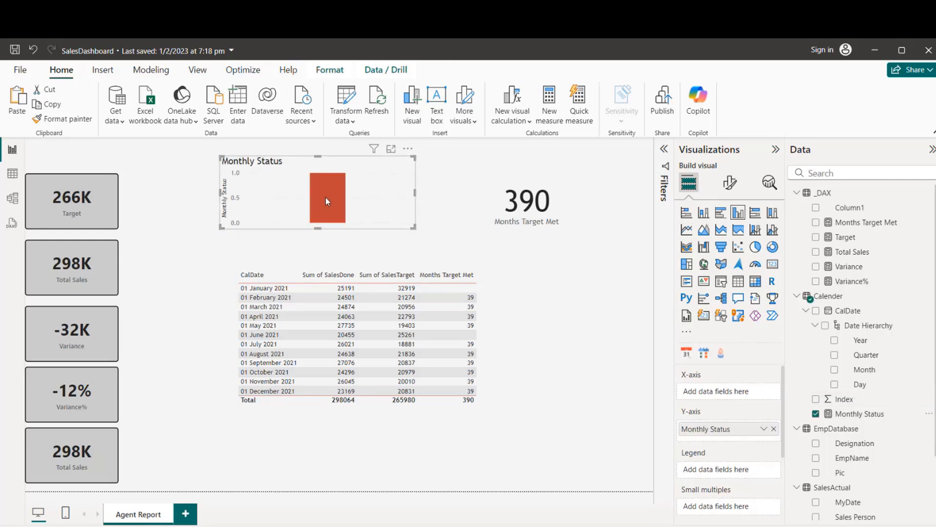
{"action": "mouse_move", "coordinate": [326, 197]}
{"action": "mouse_move", "coordinate": [877, 373]}
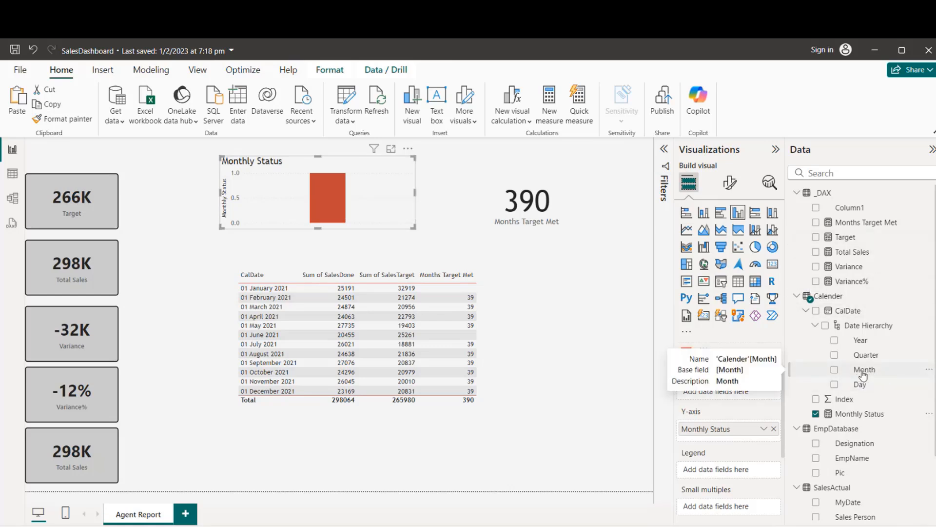
{"action": "left_click_drag", "start_coordinate": [875, 374], "coordinate": [732, 393]}
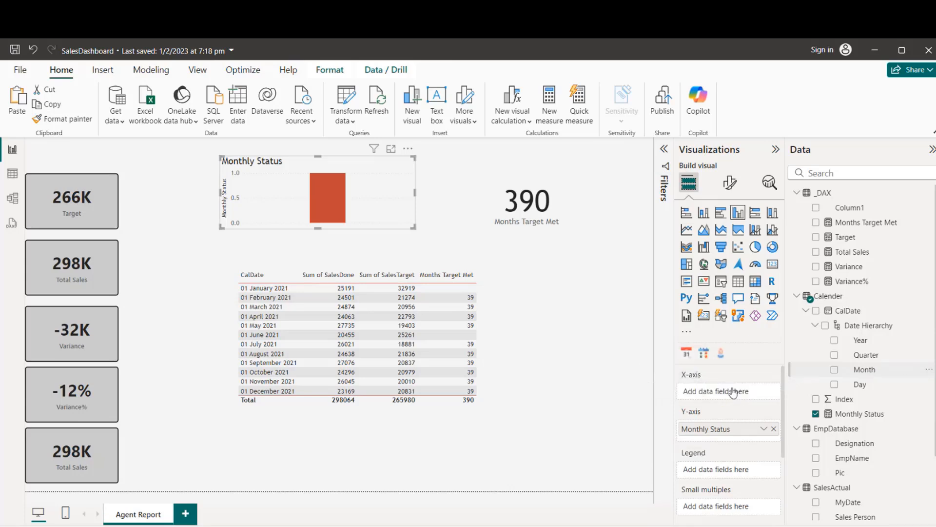
Widen and flatten the Monthly Status chart above the table, moving the Months Target Met card out of its way
{"action": "left_click_drag", "start_coordinate": [220, 191], "coordinate": [145, 192]}
{"action": "left_click_drag", "start_coordinate": [556, 221], "coordinate": [604, 249]}
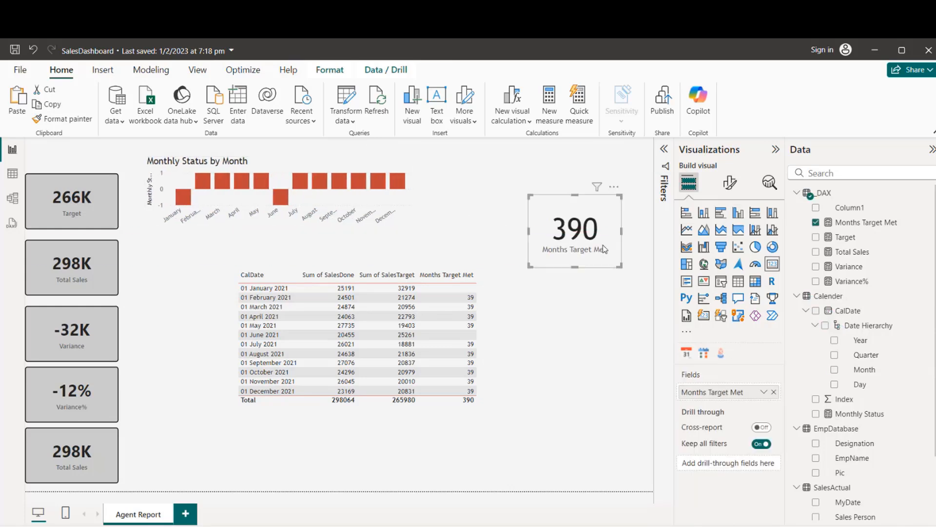
{"action": "left_click", "coordinate": [407, 206]}
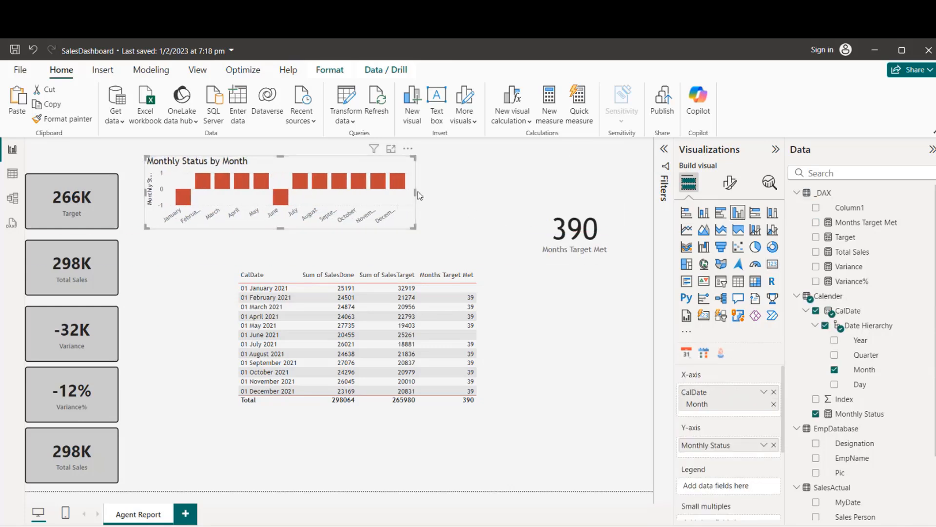
{"action": "left_click", "coordinate": [417, 191]}
{"action": "left_click_drag", "start_coordinate": [376, 193], "coordinate": [488, 184]}
{"action": "left_click", "coordinate": [406, 189]}
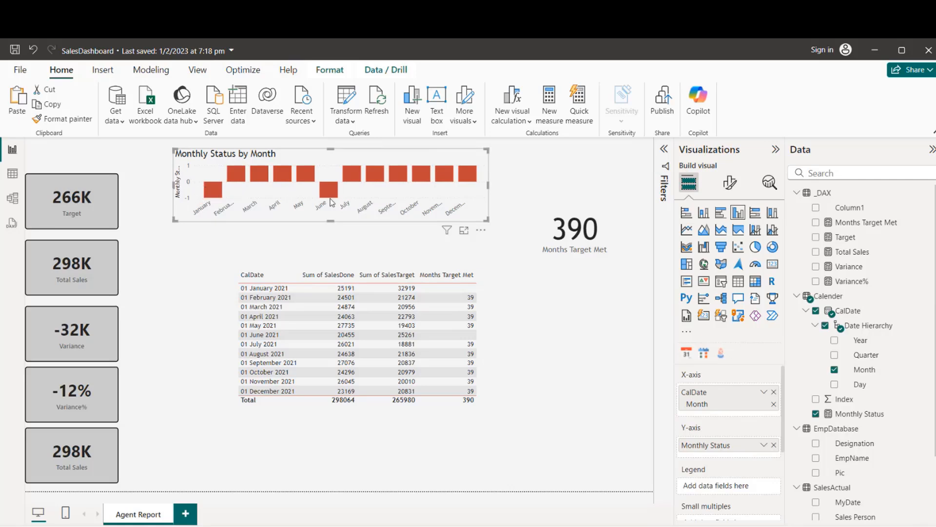
{"action": "left_click_drag", "start_coordinate": [459, 191], "coordinate": [439, 193]}
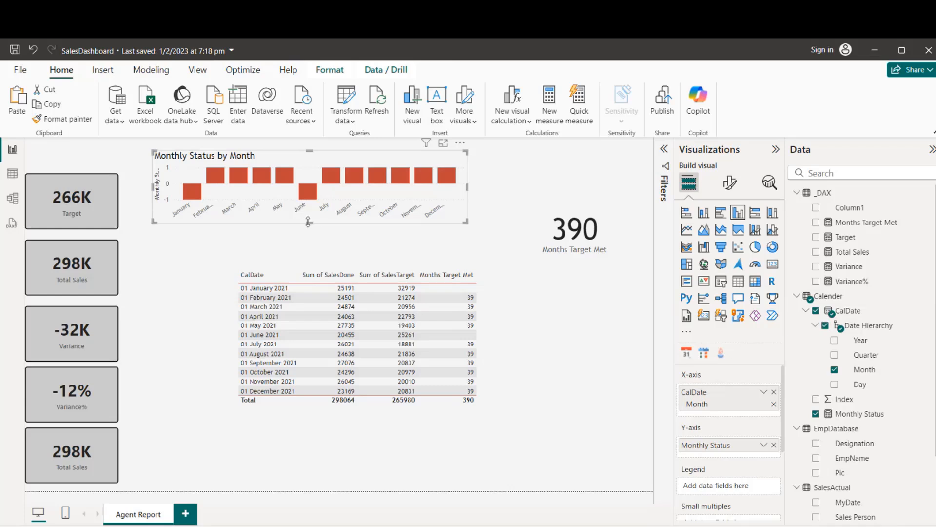
{"action": "left_click_drag", "start_coordinate": [310, 221], "coordinate": [306, 208]}
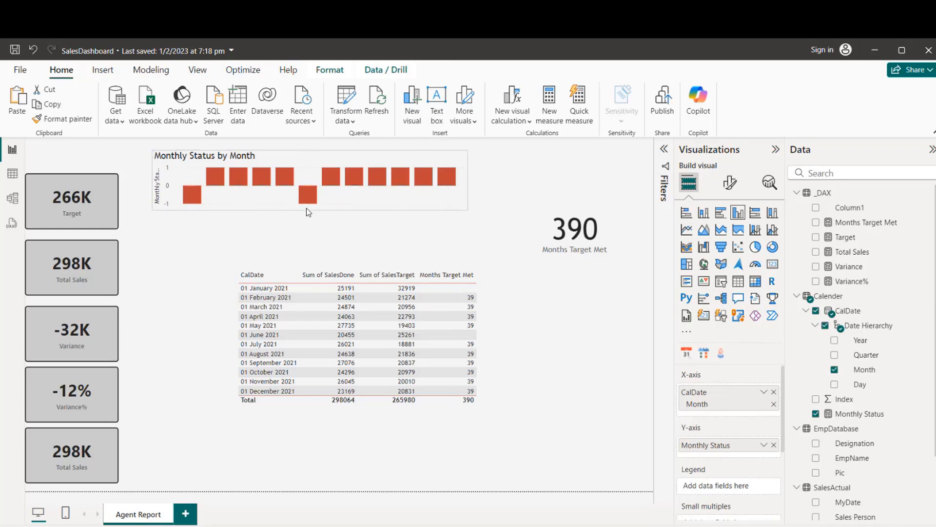
Set the Monthly Status measure's home table to _DAX
{"action": "left_click", "coordinate": [850, 415]}
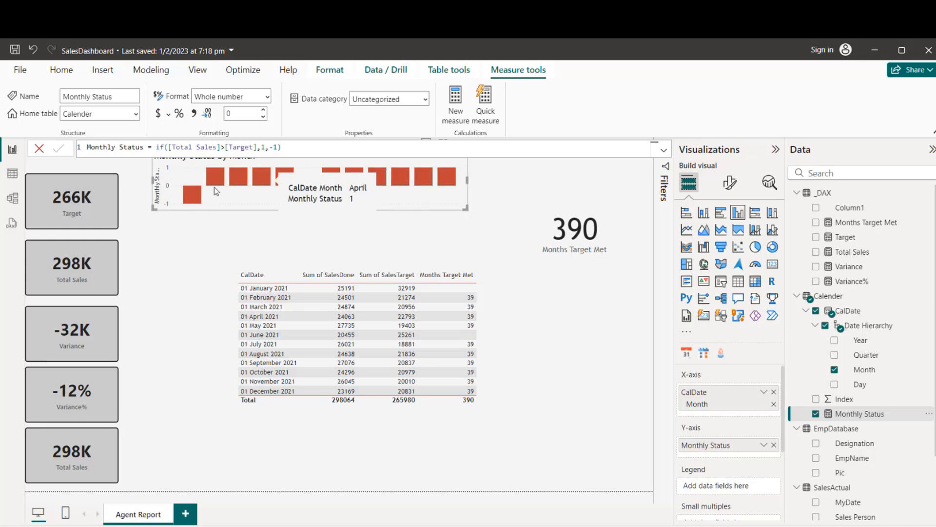
{"action": "mouse_move", "coordinate": [234, 194]}
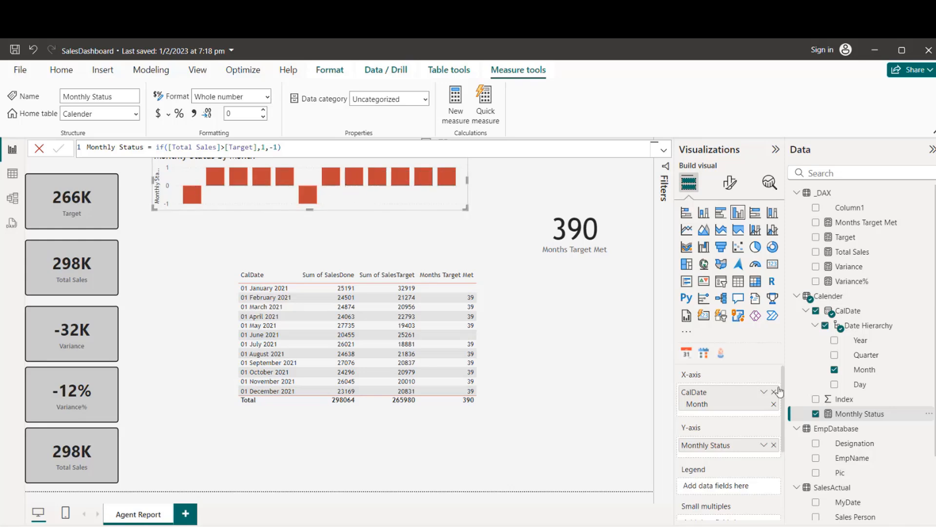
{"action": "left_click", "coordinate": [136, 113]}
{"action": "left_click", "coordinate": [79, 129]}
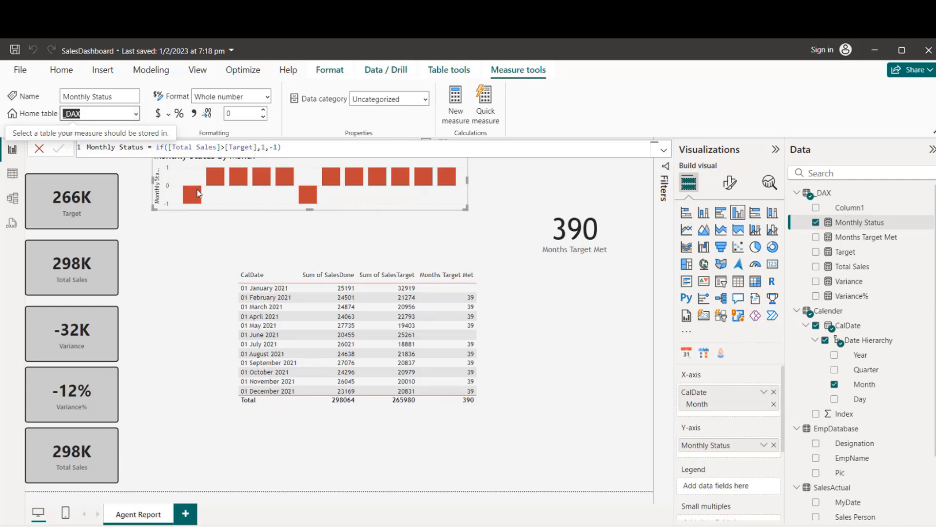
Nudge the Monthly Status chart slightly down toward the KPI cards and turn off its title
{"action": "mouse_move", "coordinate": [199, 205]}
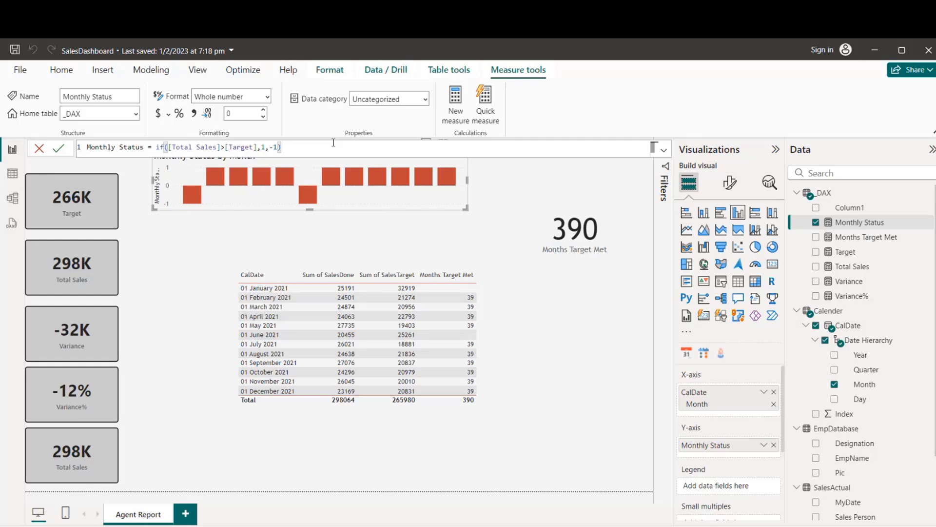
{"action": "left_click_drag", "start_coordinate": [258, 206], "coordinate": [250, 213]}
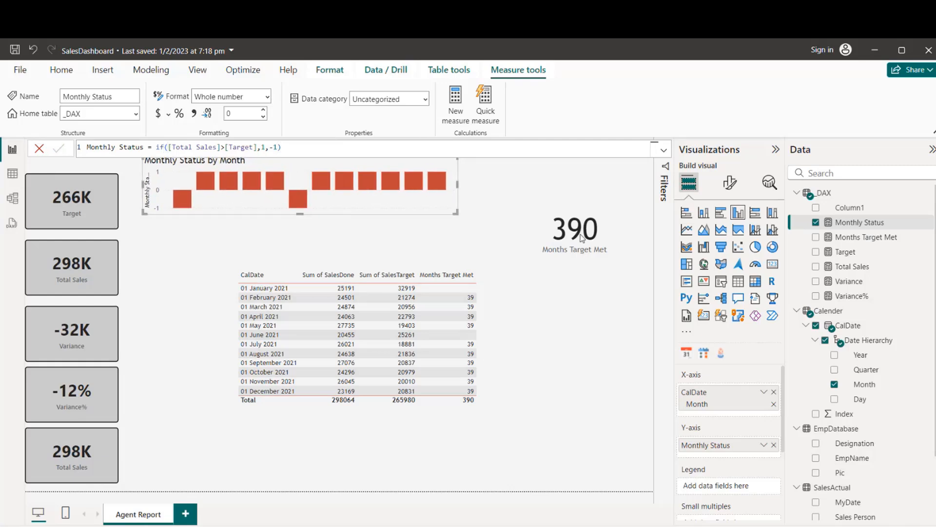
{"action": "left_click", "coordinate": [728, 188]}
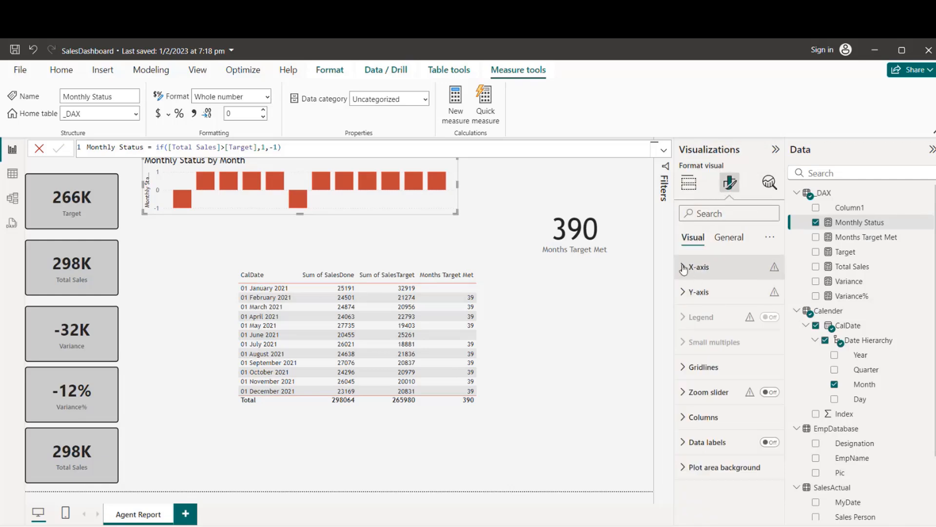
{"action": "left_click", "coordinate": [728, 237]}
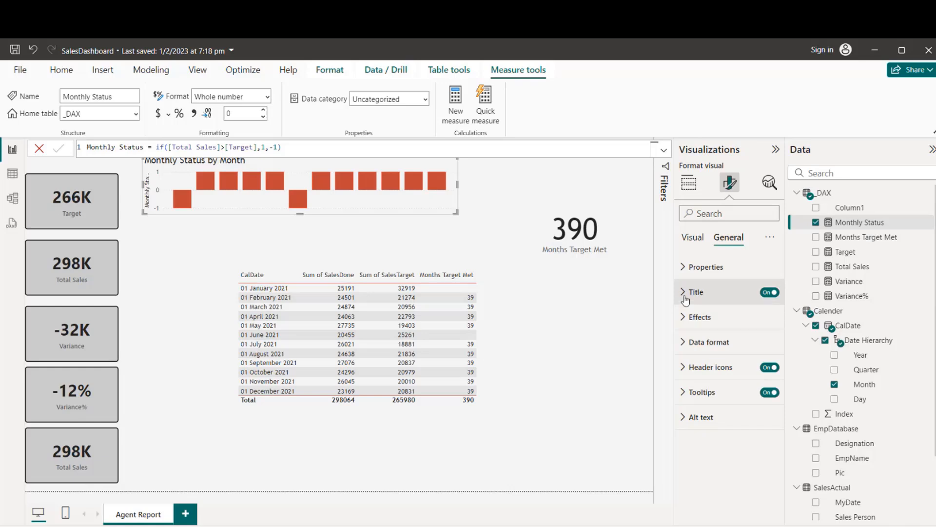
{"action": "left_click", "coordinate": [770, 293]}
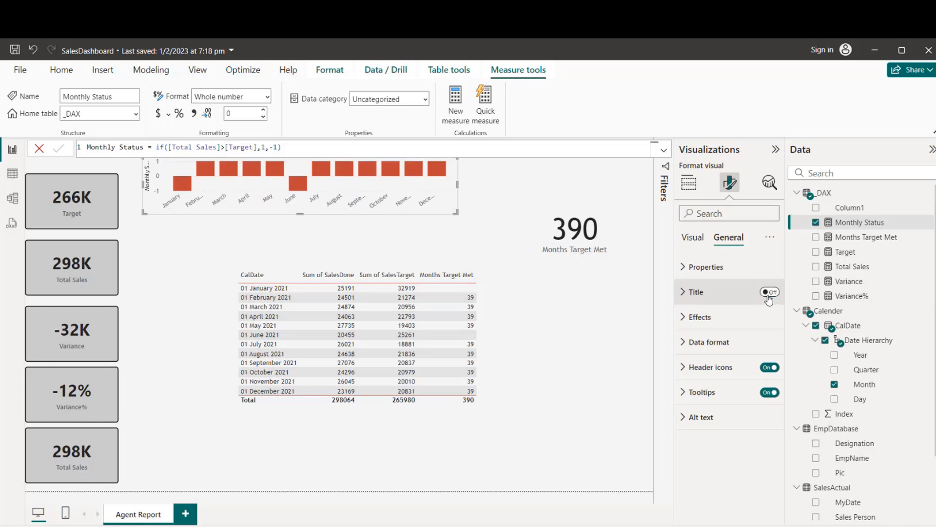
Turn off the X-axis values of the Monthly Status chart
{"action": "left_click", "coordinate": [697, 239]}
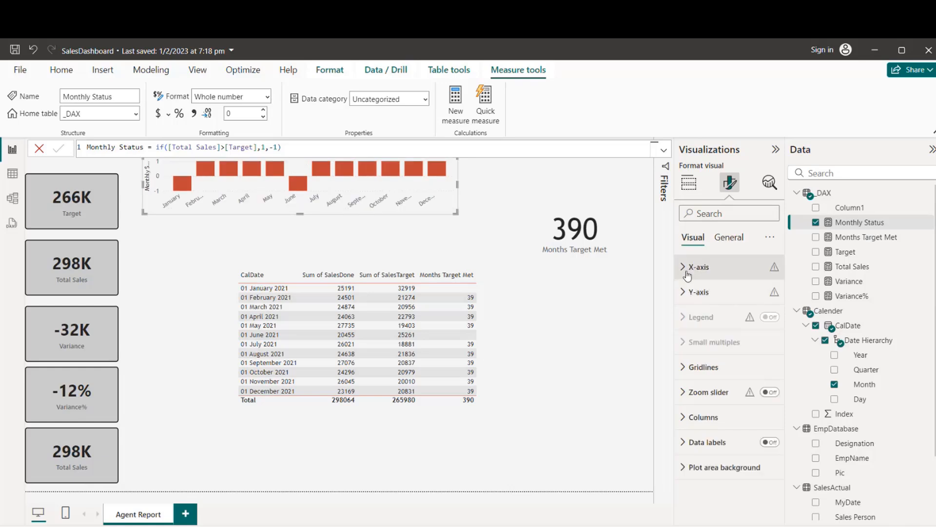
{"action": "left_click", "coordinate": [698, 267]}
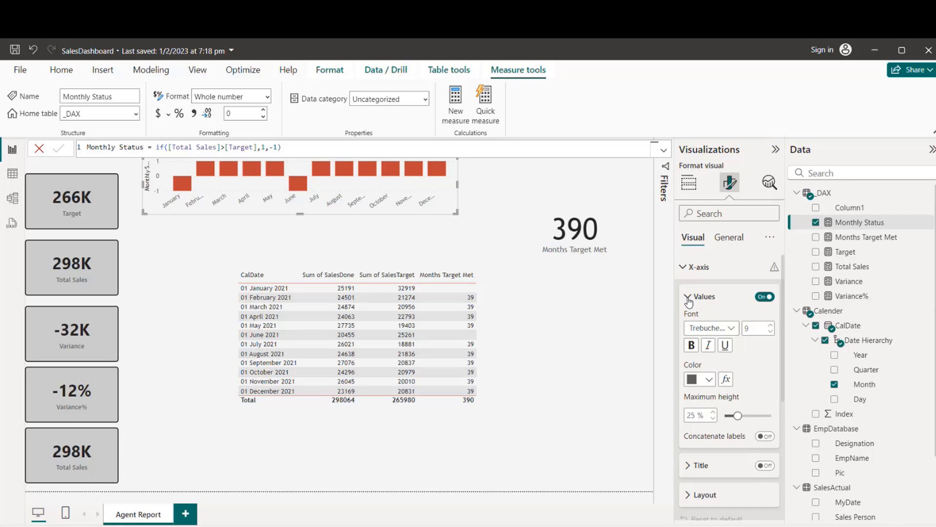
{"action": "left_click", "coordinate": [759, 299]}
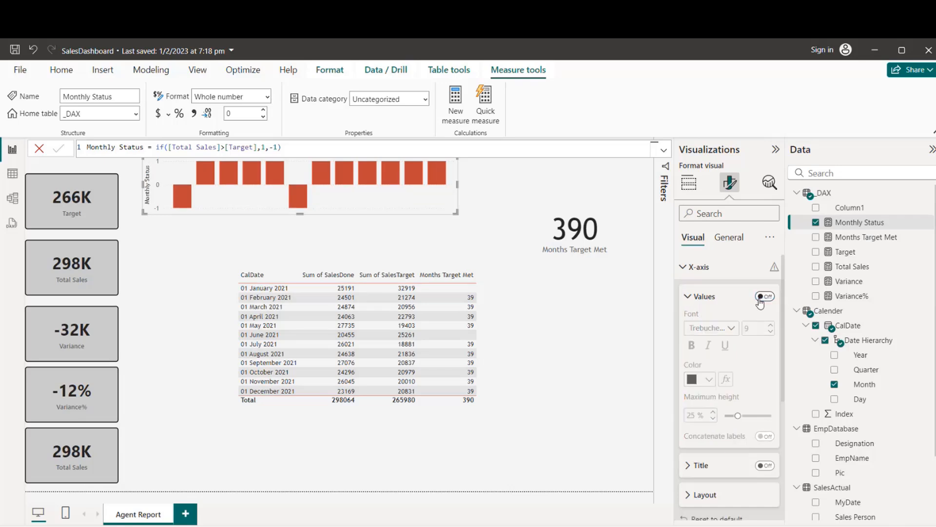
{"action": "left_click", "coordinate": [684, 267]}
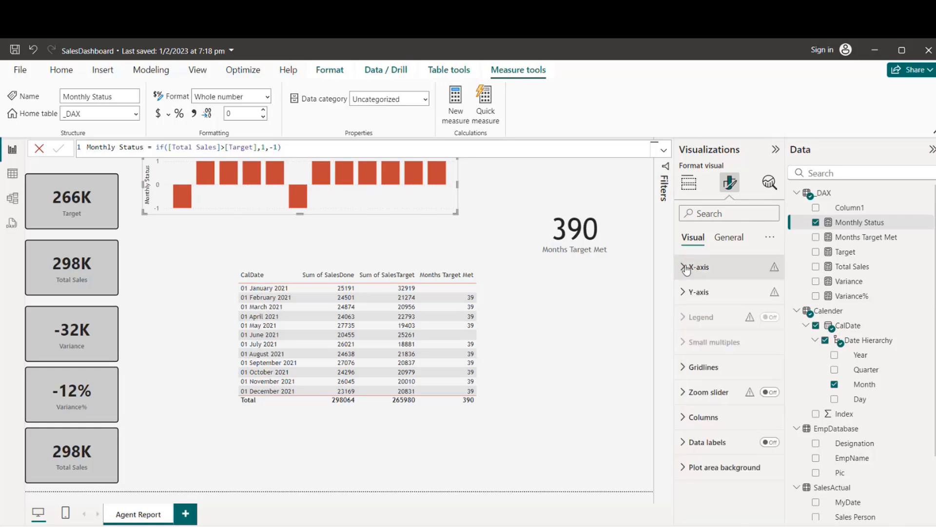
Turn off the chart's Y-axis values and title, then flatten the chart and place it just below the formula bar
{"action": "left_click", "coordinate": [684, 292]}
{"action": "left_click", "coordinate": [761, 479]}
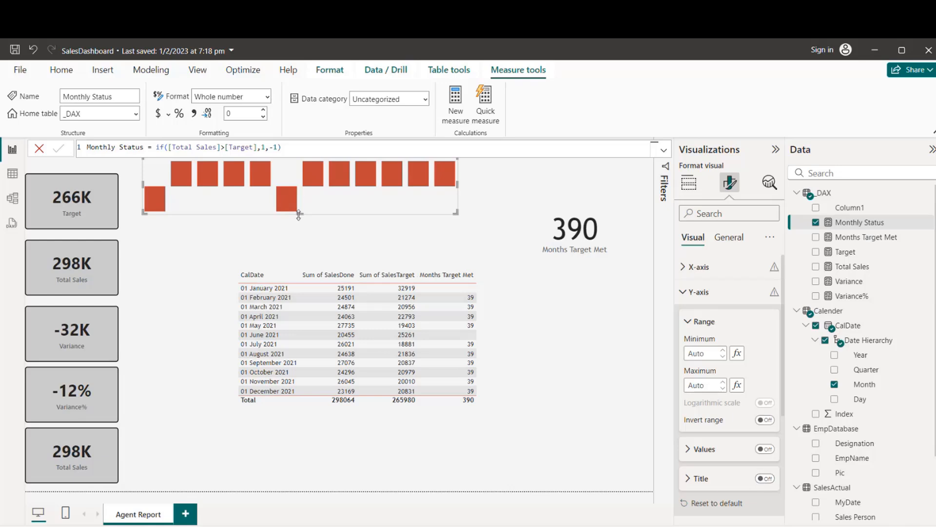
{"action": "left_click_drag", "start_coordinate": [299, 215], "coordinate": [341, 215]}
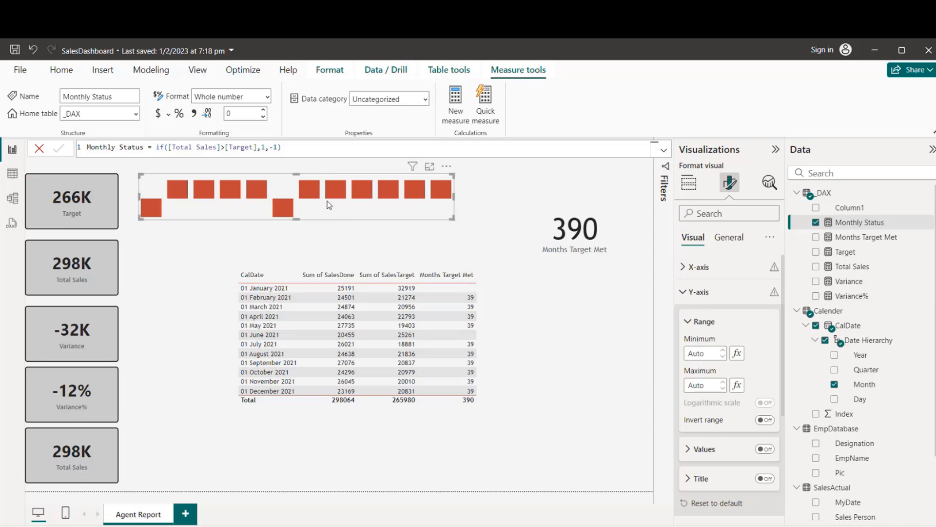
Open the conditional formatting settings for the column color of the Monthly Status chart
{"action": "mouse_move", "coordinate": [387, 198]}
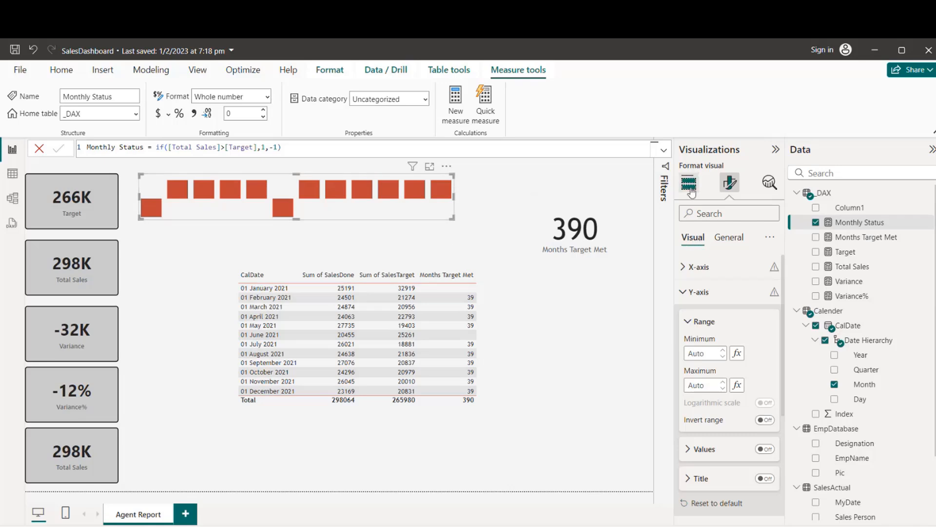
{"action": "left_click_drag", "start_coordinate": [784, 376], "coordinate": [782, 489]}
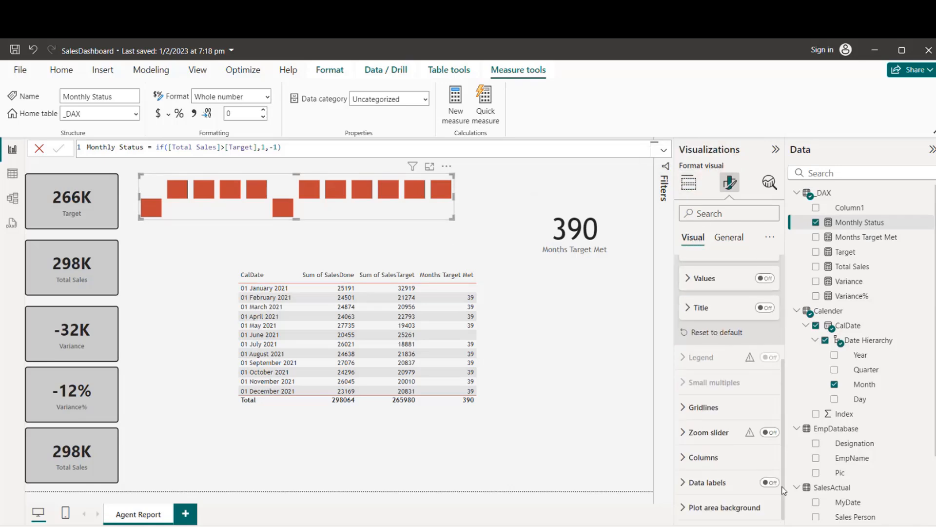
{"action": "left_click", "coordinate": [683, 457]}
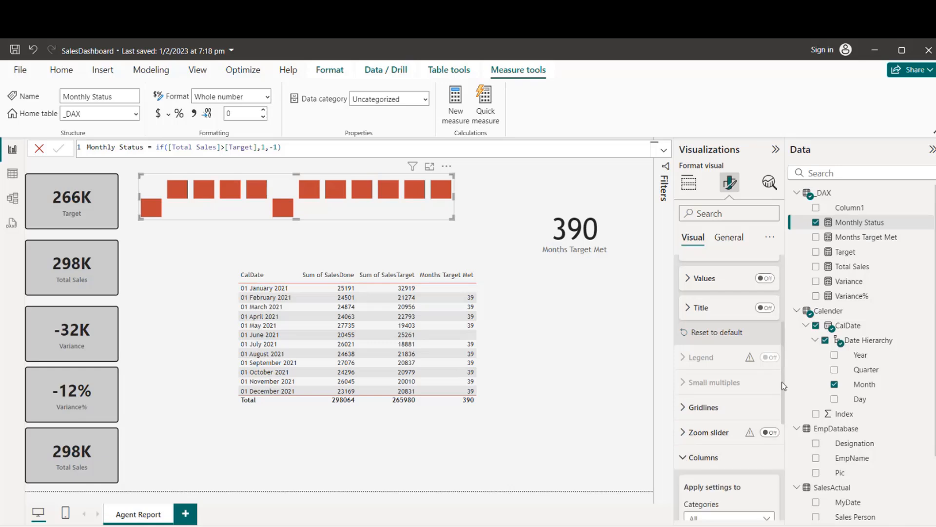
{"action": "left_click_drag", "start_coordinate": [783, 388], "coordinate": [777, 474]}
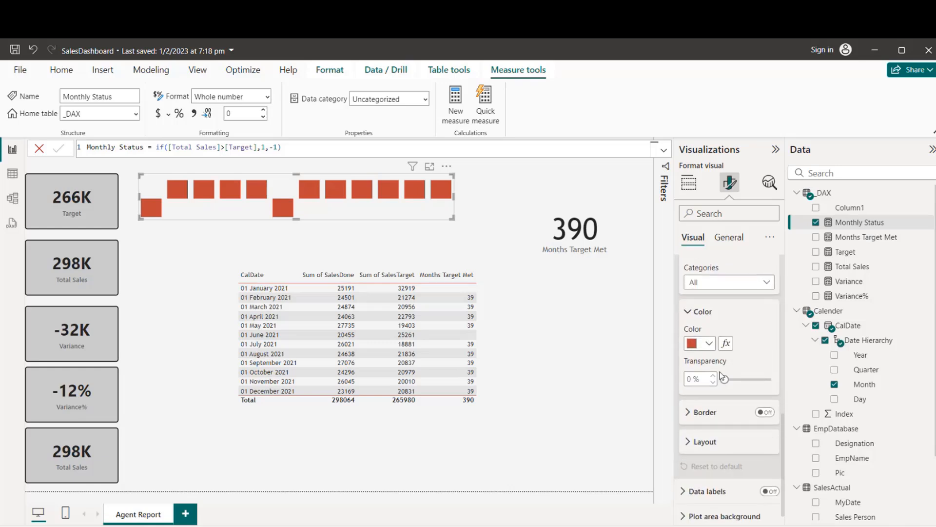
{"action": "left_click", "coordinate": [726, 343]}
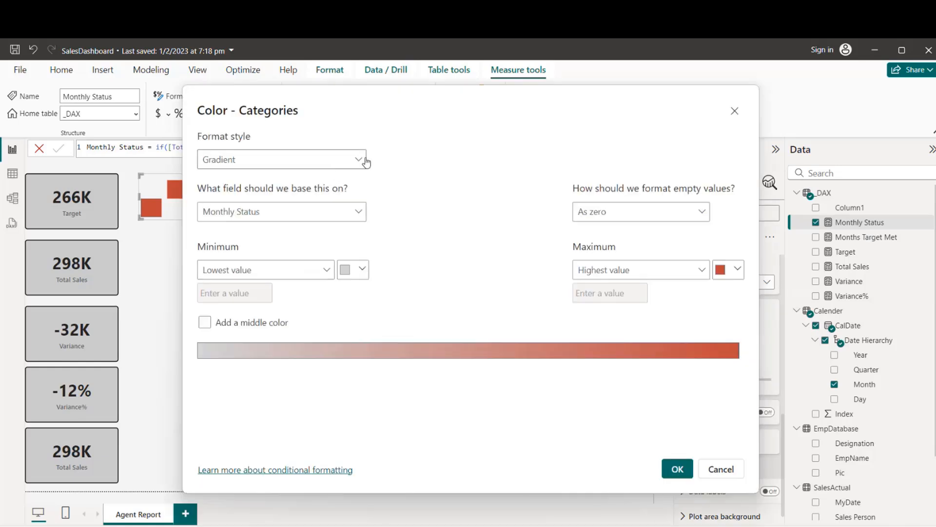
Change the format style of the chart's column color to Rules, based on the Monthly Status field
{"action": "left_click", "coordinate": [361, 163]}
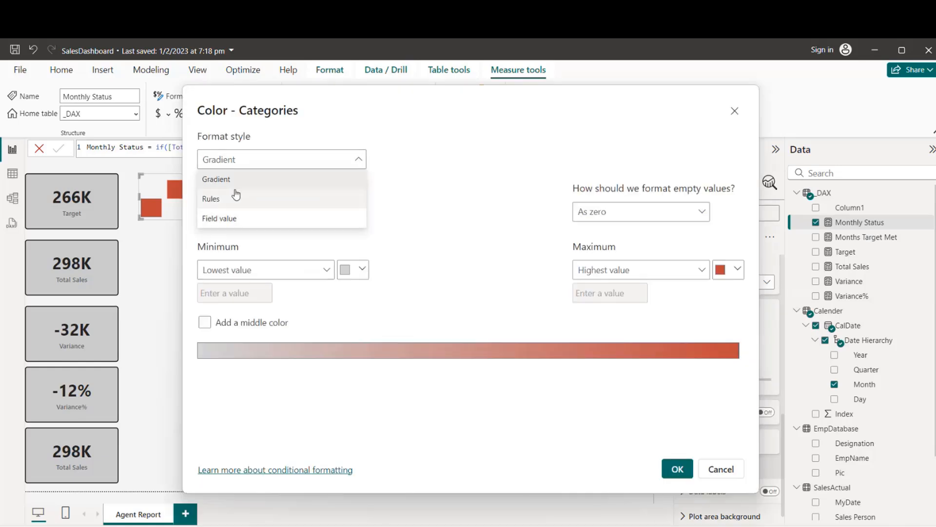
{"action": "left_click", "coordinate": [255, 199]}
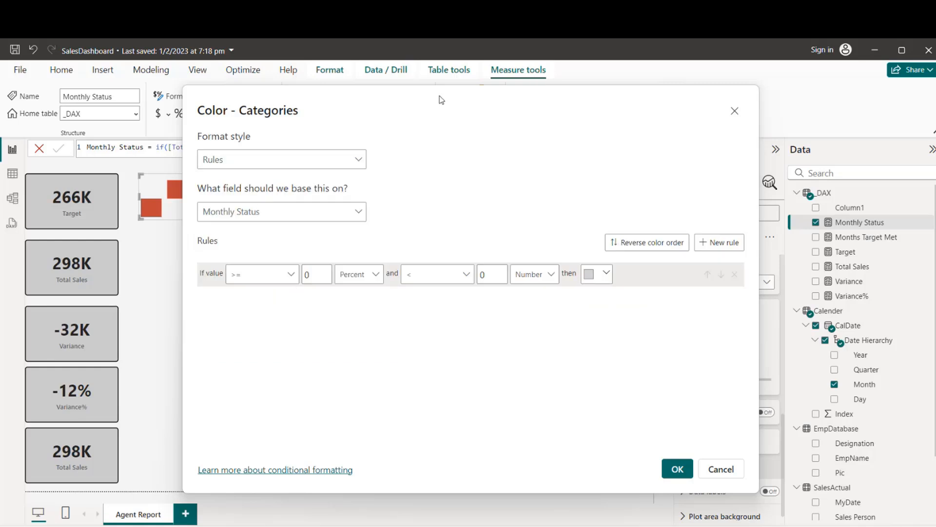
{"action": "left_click_drag", "start_coordinate": [434, 100], "coordinate": [622, 116]}
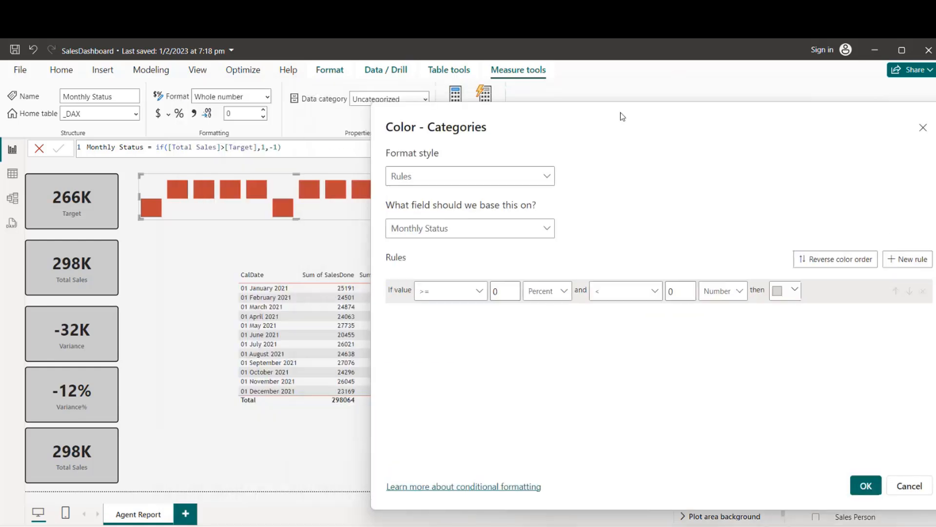
Define the first color rule: values >= 0 Number and <= 1 Number are colored green
{"action": "left_click", "coordinate": [565, 291]}
{"action": "left_click", "coordinate": [550, 312]}
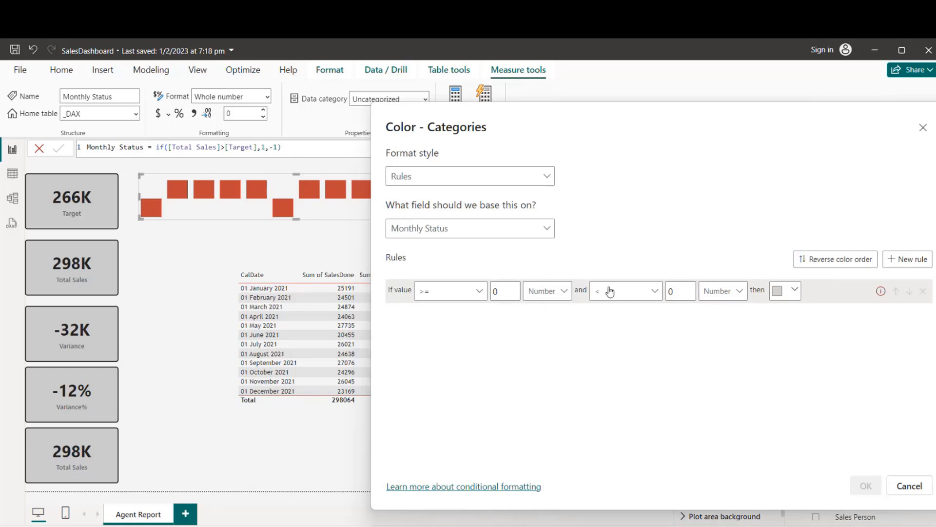
{"action": "left_click", "coordinate": [505, 291]}
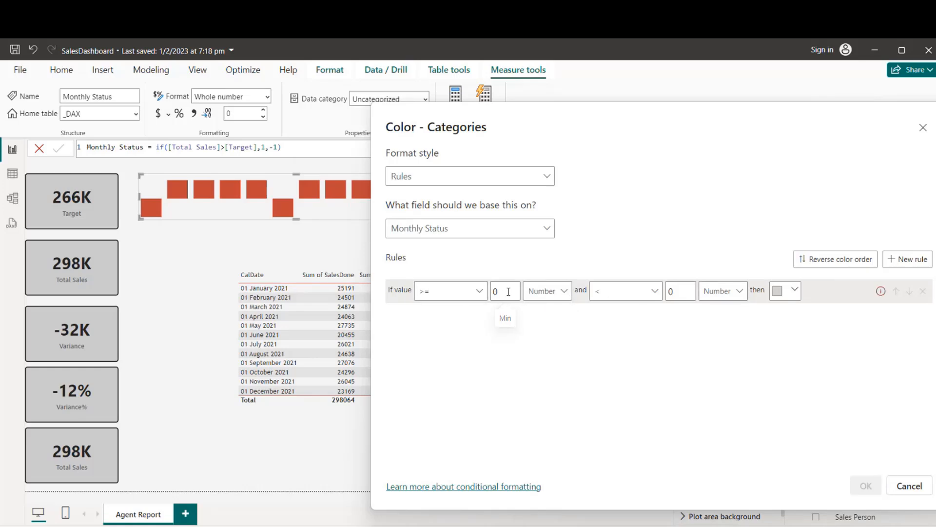
{"action": "left_click", "coordinate": [674, 291]}
{"action": "left_click", "coordinate": [655, 291]}
{"action": "left_click", "coordinate": [612, 333]}
{"action": "left_click", "coordinate": [686, 296]}
{"action": "key", "text": "BackSpace"}
{"action": "type", "text": "1"}
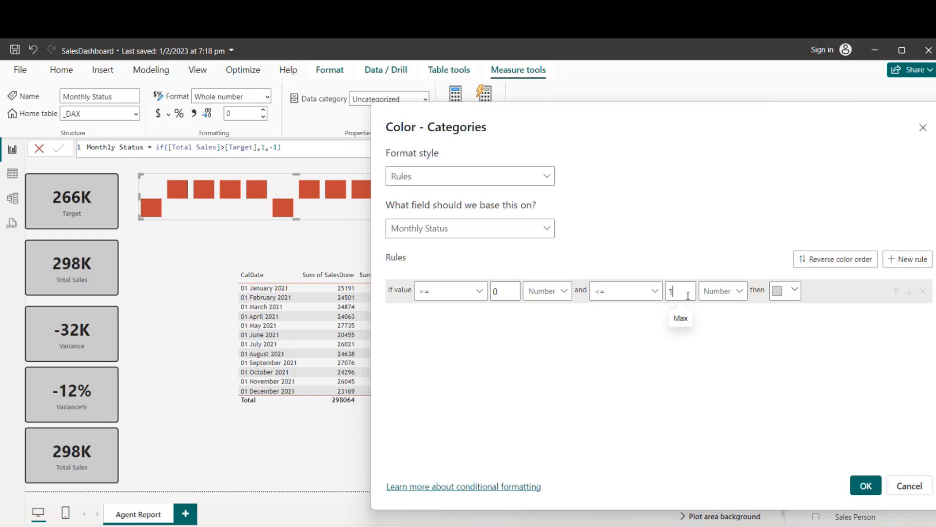
{"action": "left_click", "coordinate": [795, 291]}
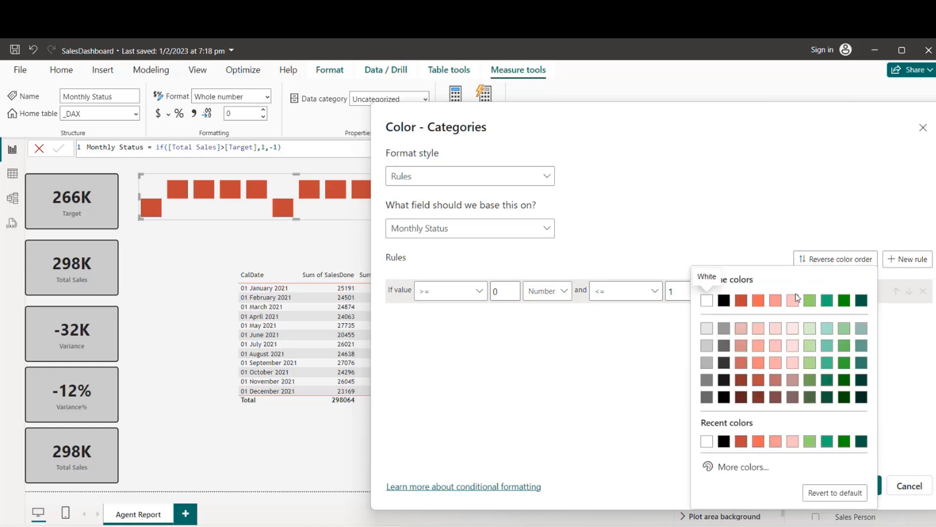
{"action": "left_click", "coordinate": [826, 443]}
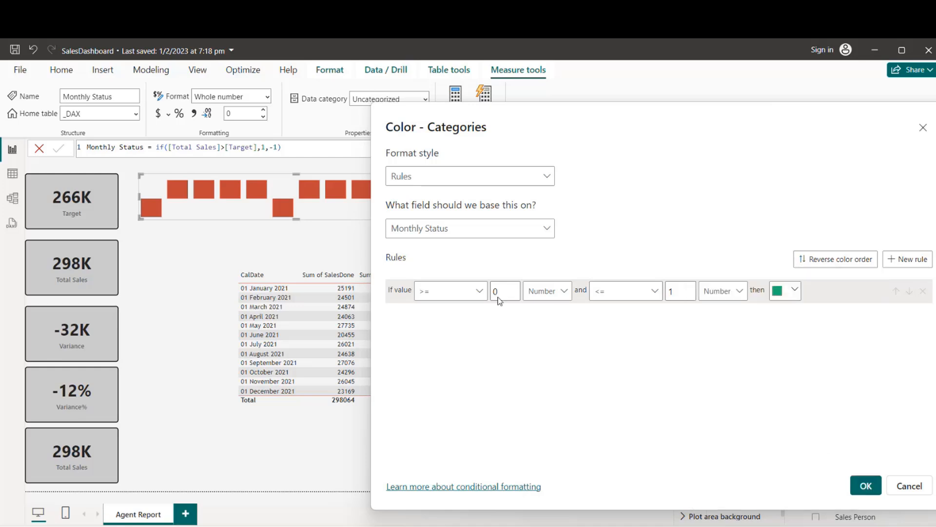
Add a second rule coloring values >= -1 Number and < 0 Number dark orange, and apply the conditional formatting
{"action": "left_click", "coordinate": [913, 263]}
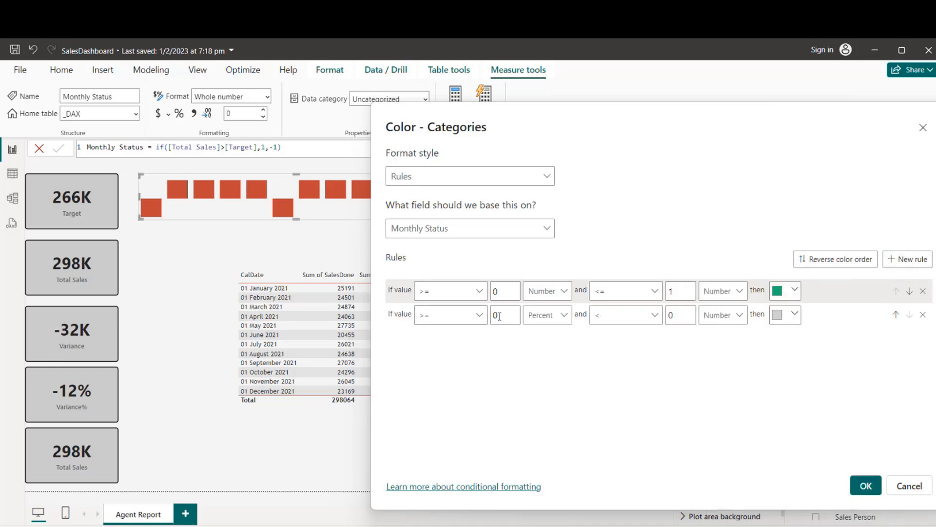
{"action": "left_click", "coordinate": [561, 317]}
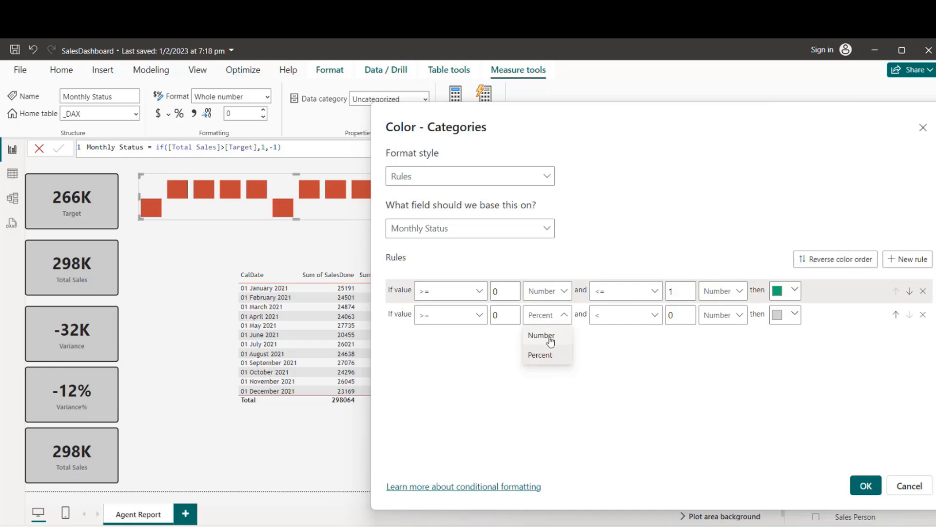
{"action": "left_click", "coordinate": [546, 336]}
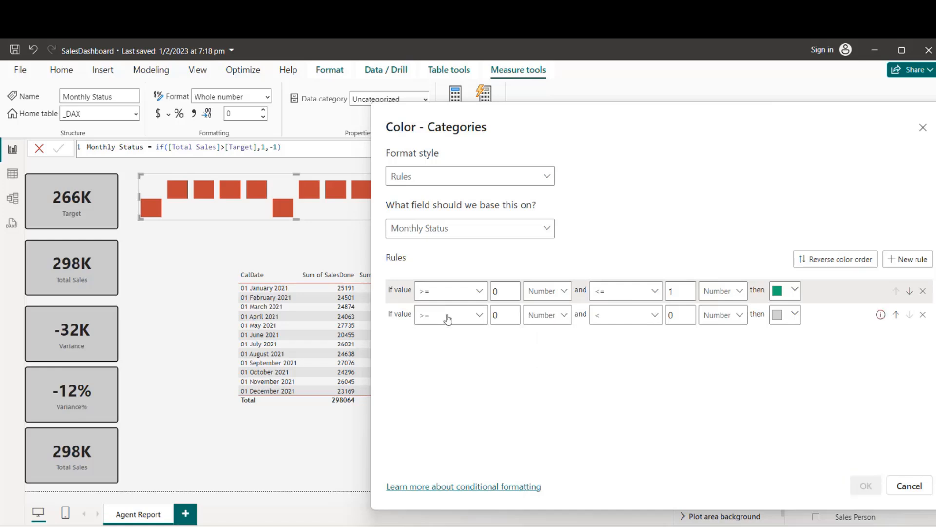
{"action": "double_click", "coordinate": [504, 316]}
{"action": "type", "text": "-1"}
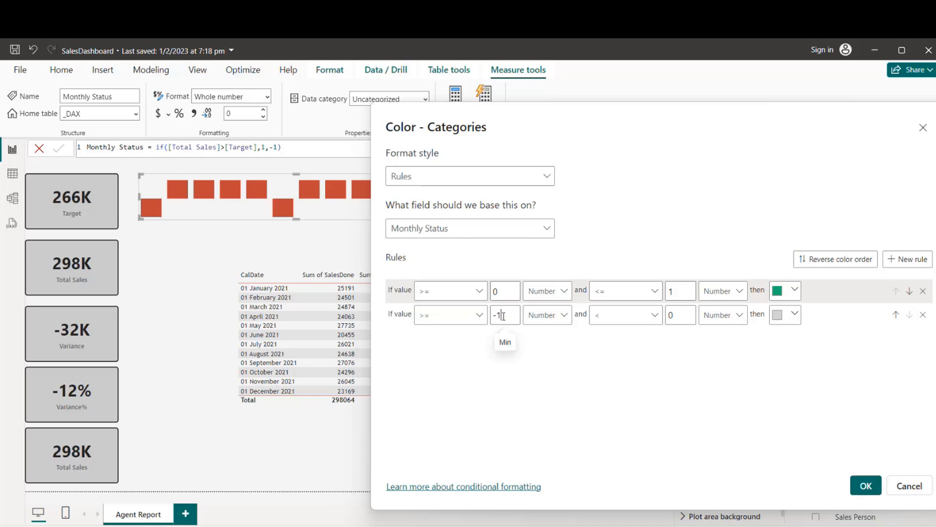
{"action": "left_click", "coordinate": [796, 314]}
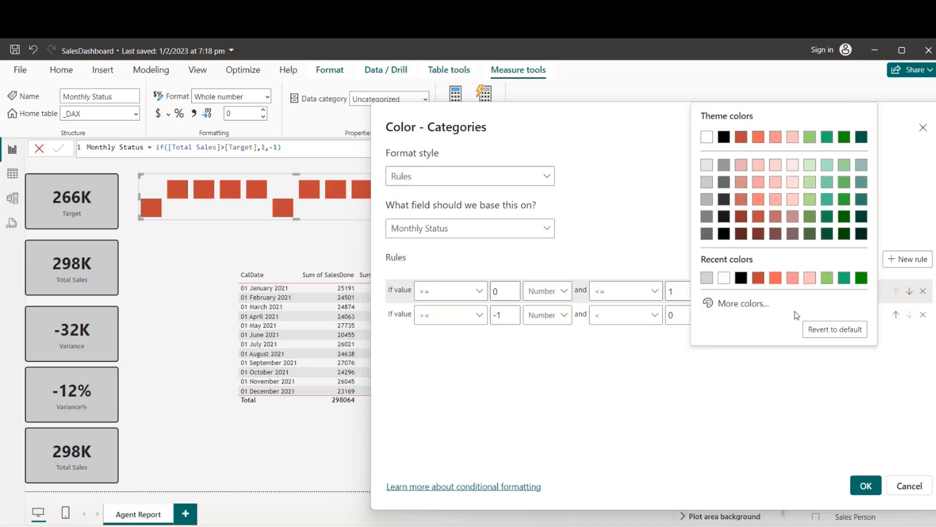
{"action": "left_click", "coordinate": [738, 305]}
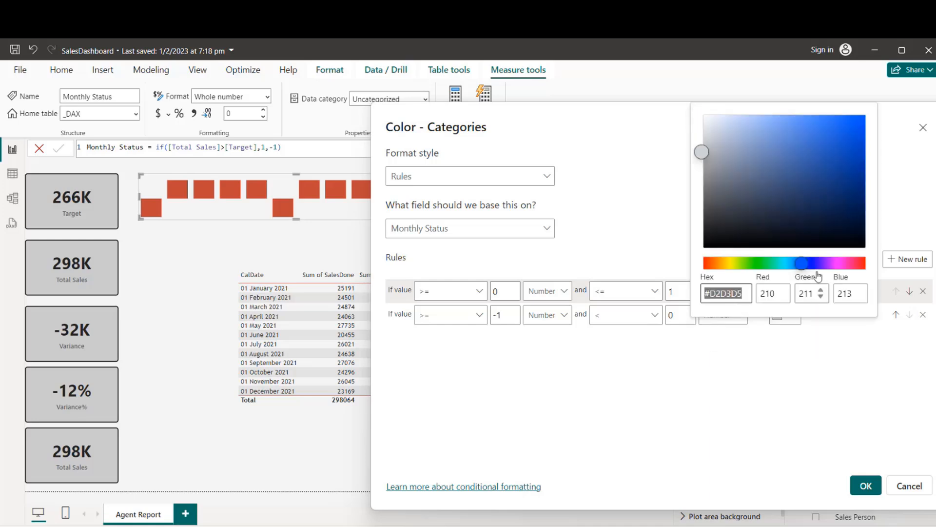
{"action": "left_click", "coordinate": [721, 263]}
{"action": "left_click", "coordinate": [850, 149]}
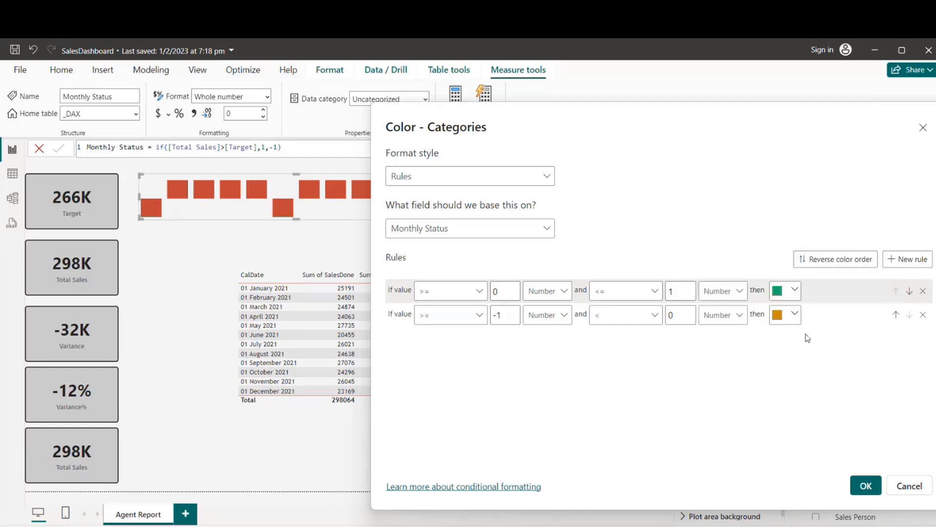
{"action": "left_click", "coordinate": [864, 485]}
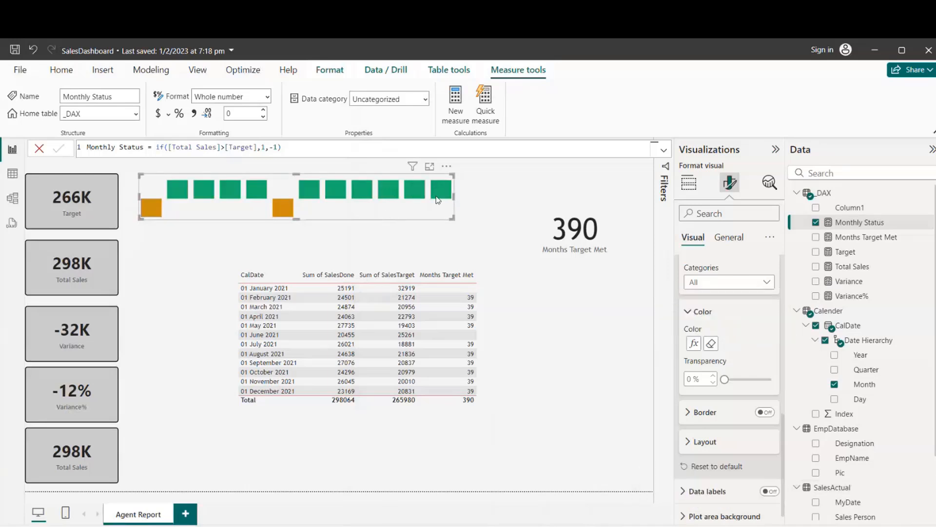
Narrow the monthly status column chart to about half its width and move it up beside the Target card
{"action": "left_click_drag", "start_coordinate": [452, 195], "coordinate": [280, 213]}
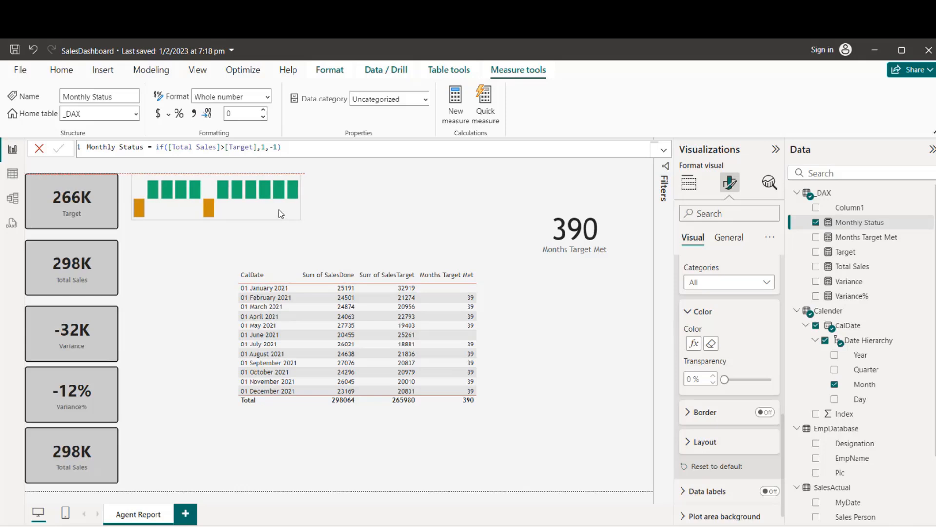
{"action": "left_click_drag", "start_coordinate": [281, 213], "coordinate": [286, 203]}
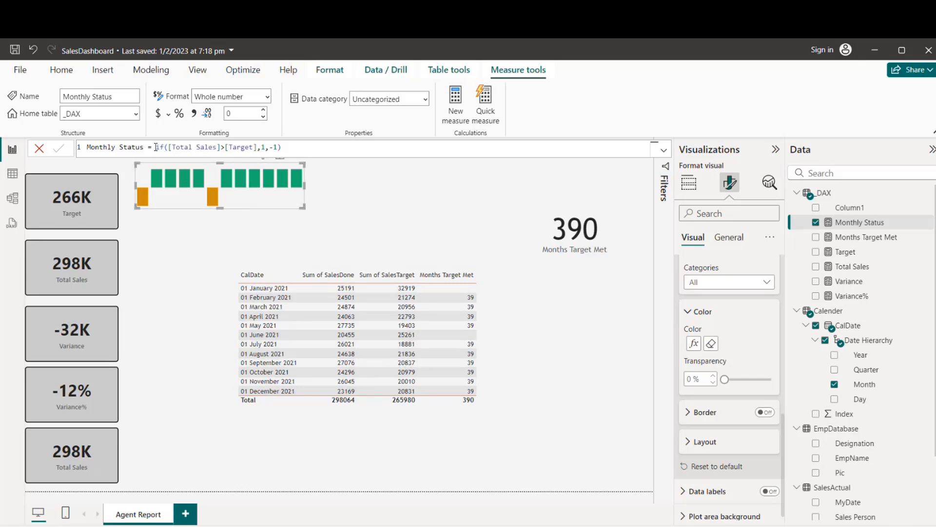
Edit the Months Target Met measure so that COUNTROWS takes a nested FILTER function as its argument
{"action": "left_click", "coordinate": [858, 225]}
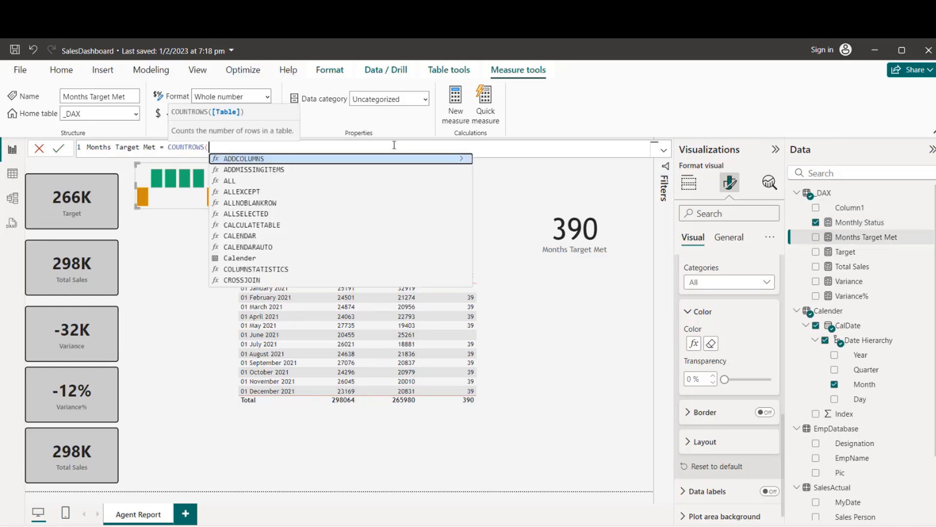
{"action": "type", "text": "filter"}
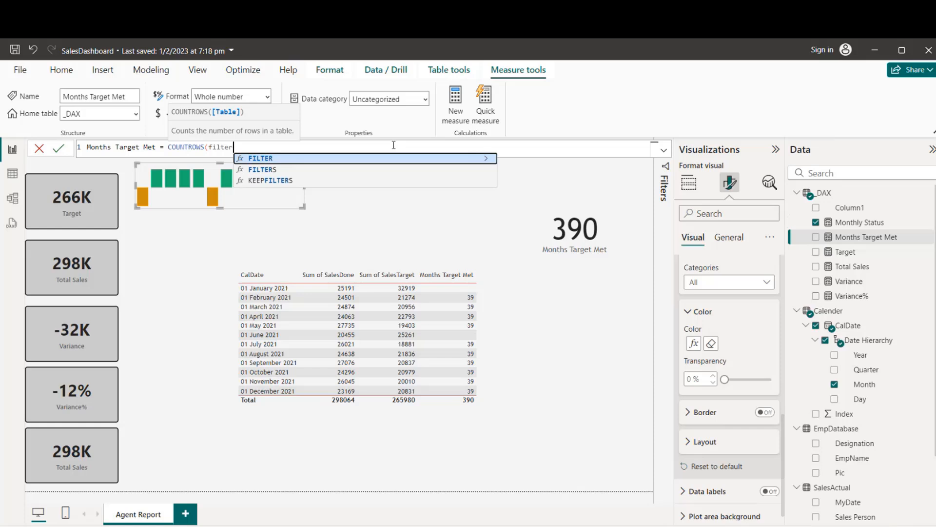
{"action": "key", "text": "Tab"}
{"action": "type", "text": "cal"}
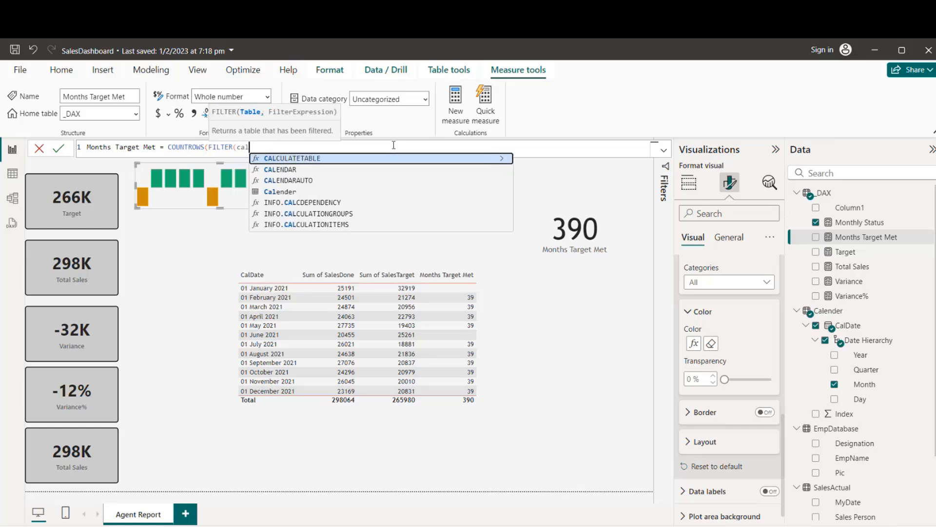
{"action": "key", "text": "Down"}
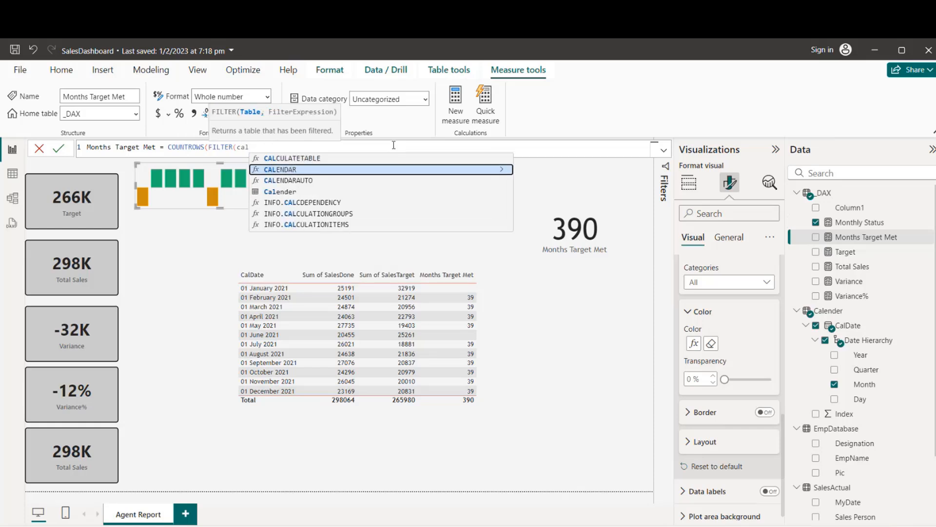
{"action": "key", "text": "Tab"}
{"action": "type", "text": ","}
{"action": "key", "text": "BackSpace"}
{"action": "key", "text": "BackSpace"}
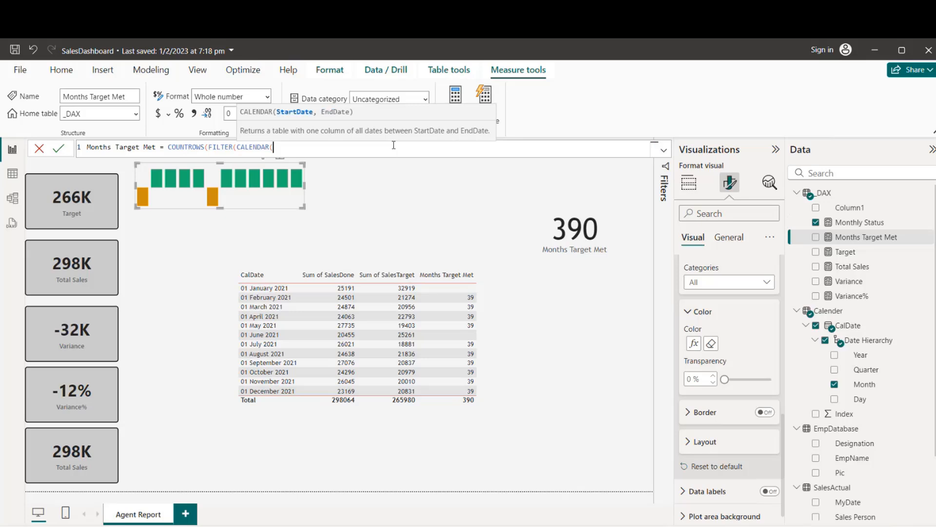
{"action": "key", "text": "BackSpace"}
{"action": "key", "text": "BackSpace"}
{"action": "key", "text": "BackSpace"}
{"action": "key", "text": "BackSpace"}
{"action": "key", "text": "BackSpace"}
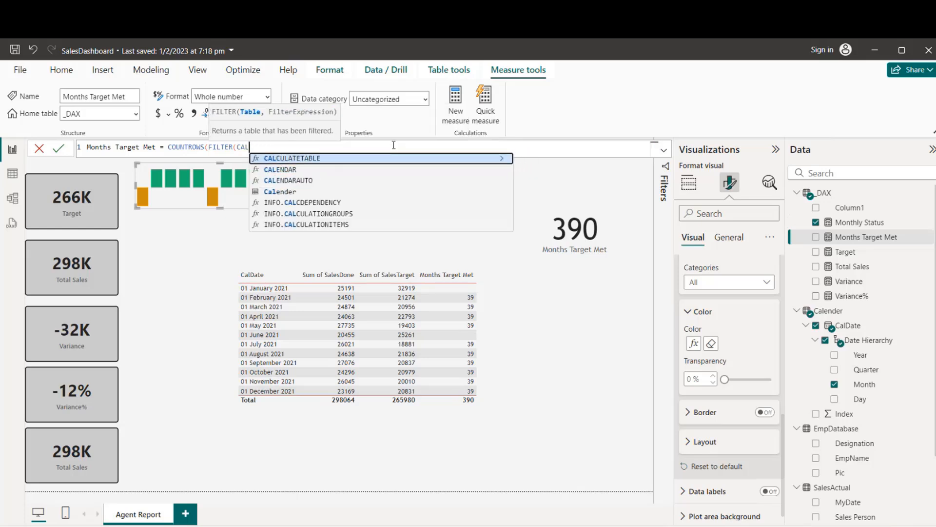
{"action": "type", "text": "EN"}
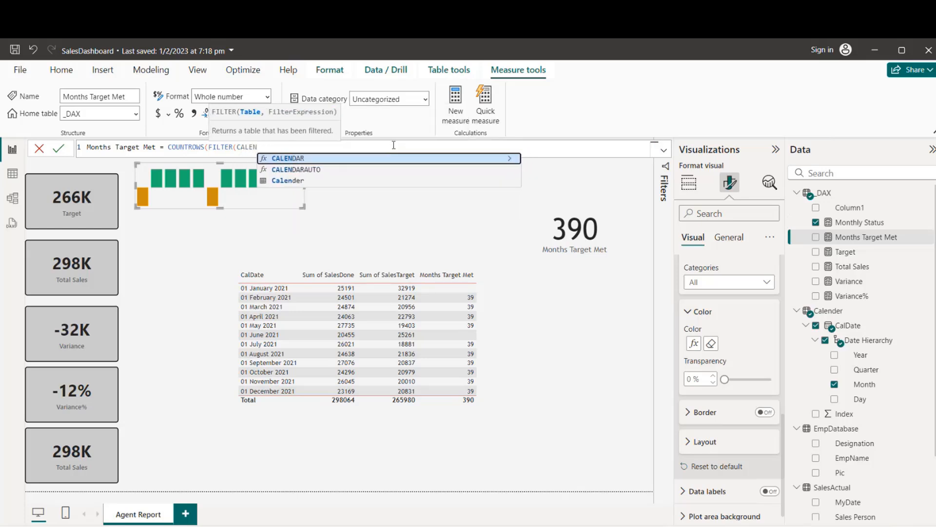
{"action": "key", "text": "BackSpace"}
{"action": "key", "text": "BackSpace"}
{"action": "key", "text": "BackSpace"}
{"action": "key", "text": "BackSpace"}
Set the Calender table as the FILTER function's table argument in the Months Target Met formula
{"action": "type", "text": "ale"}
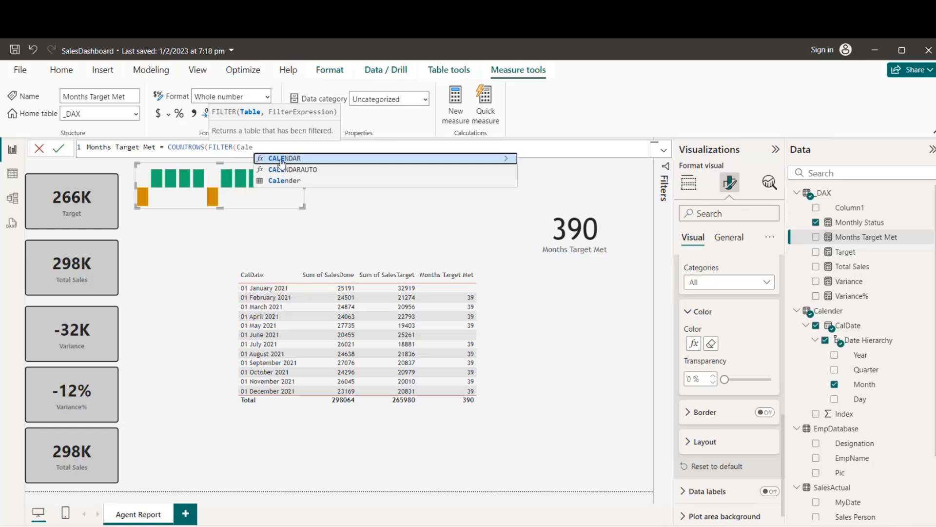
{"action": "left_click", "coordinate": [284, 180]}
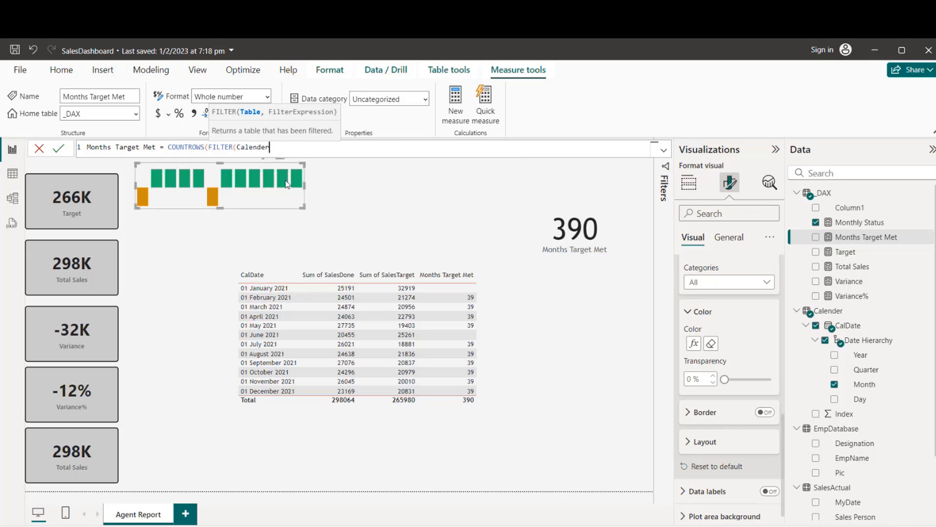
{"action": "type", "text": ","}
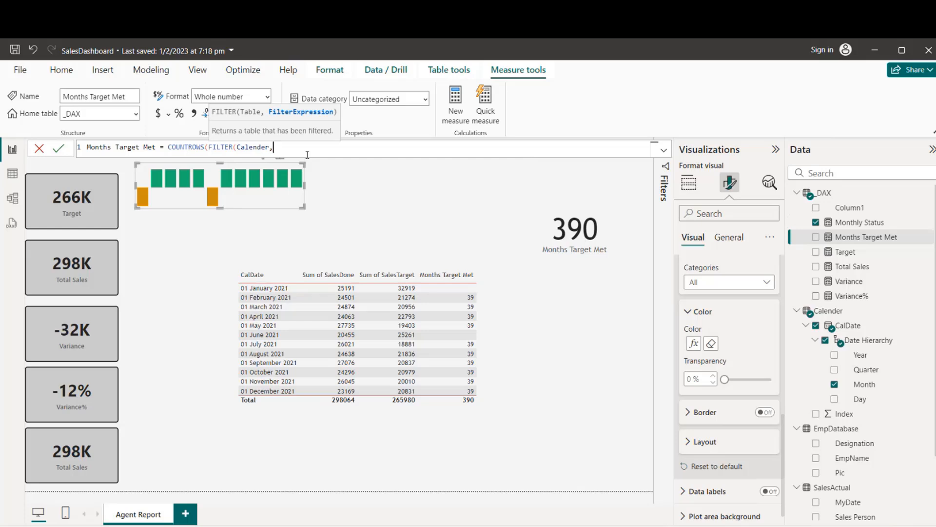
{"action": "type", "text": "actu"}
{"action": "key", "text": "BackSpace"}
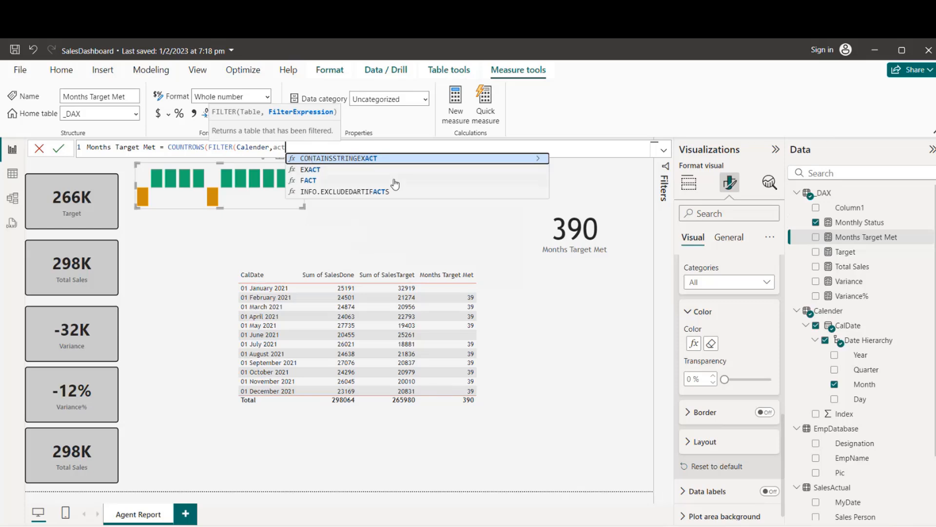
{"action": "key", "text": "BackSpace"}
{"action": "key", "text": "BackSpace"}
{"action": "key", "text": "BackSpace"}
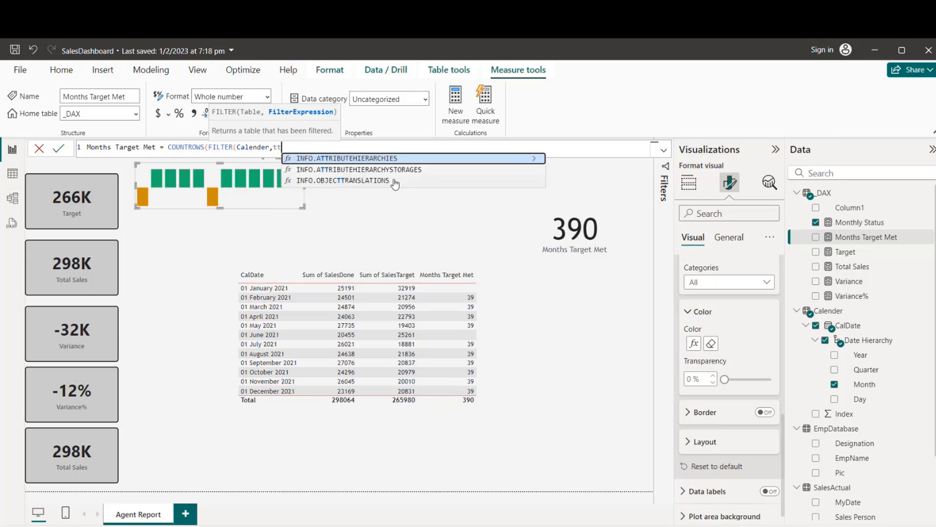
Complete the FILTER condition as [Total Sales]>[Target], close the brackets and commit the Months Target Met measure
{"action": "type", "text": "total"}
{"action": "key", "text": "Tab"}
{"action": "type", "text": ">t"}
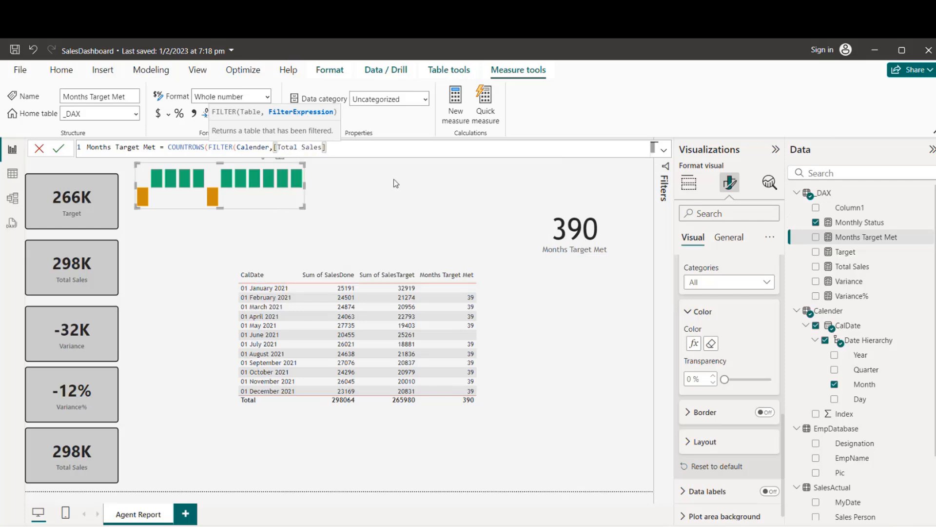
{"action": "type", "text": "ar"}
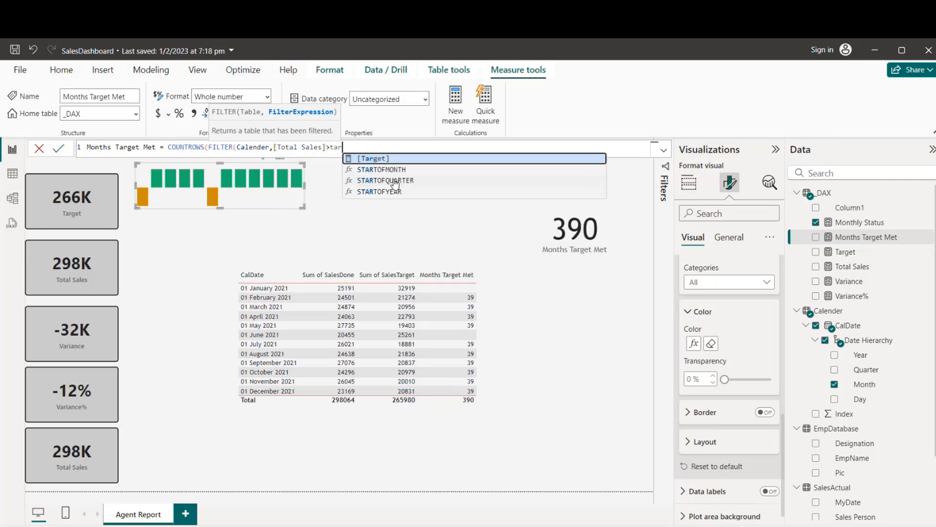
{"action": "key", "text": "Tab"}
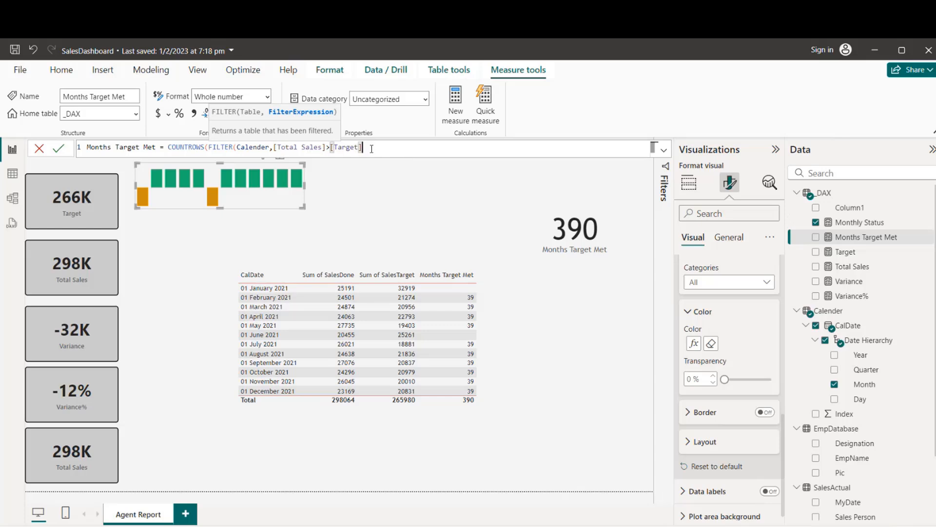
{"action": "type", "text": ")"}
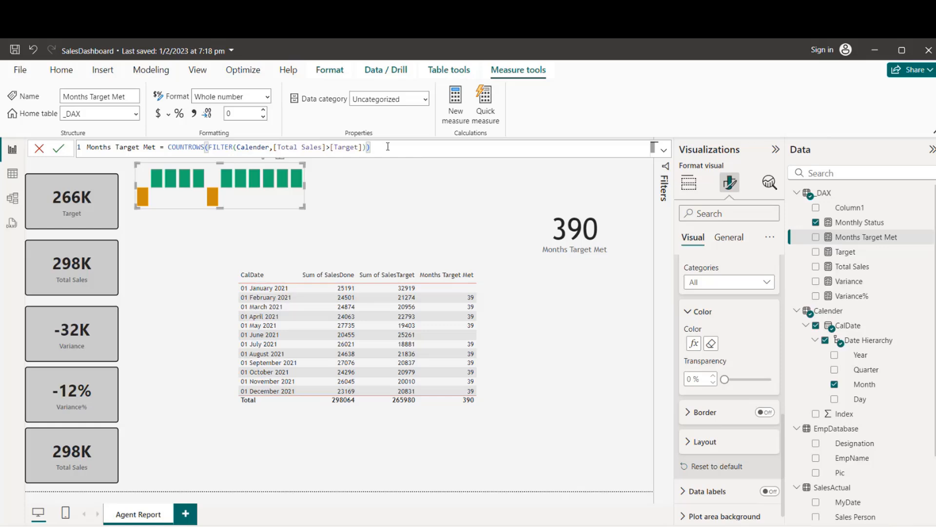
{"action": "key", "text": "Return"}
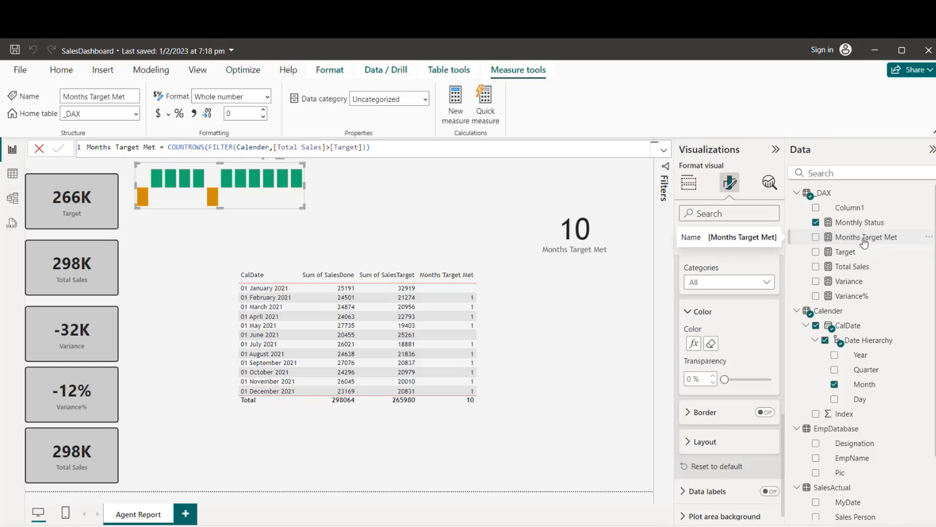
Prefix the Months Target Met formula with the text "No of Months Target Met" joined by &, and commit the measure
{"action": "left_click", "coordinate": [570, 238]}
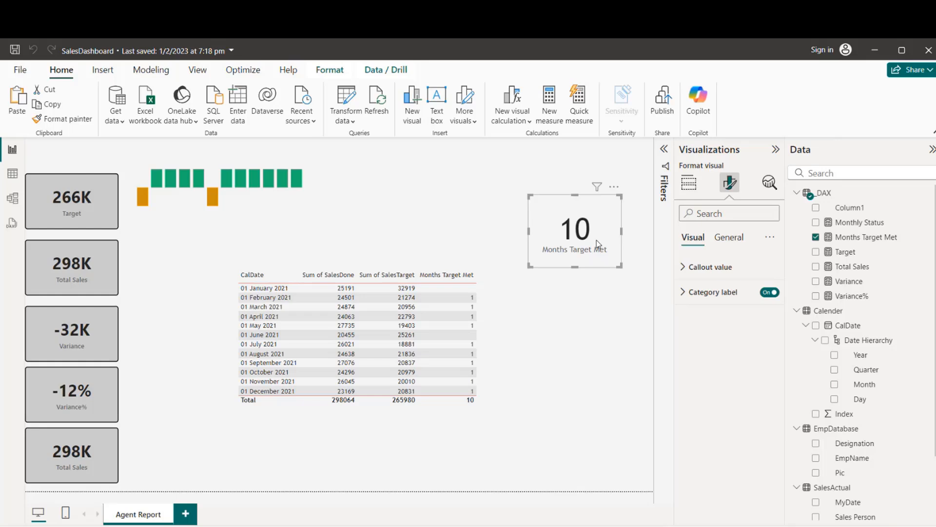
{"action": "left_click", "coordinate": [858, 239]}
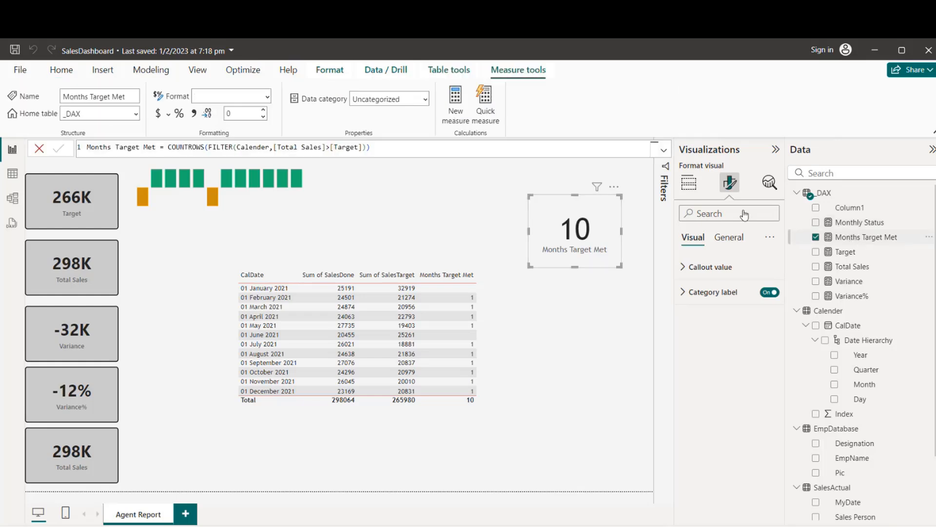
{"action": "left_click", "coordinate": [166, 147]}
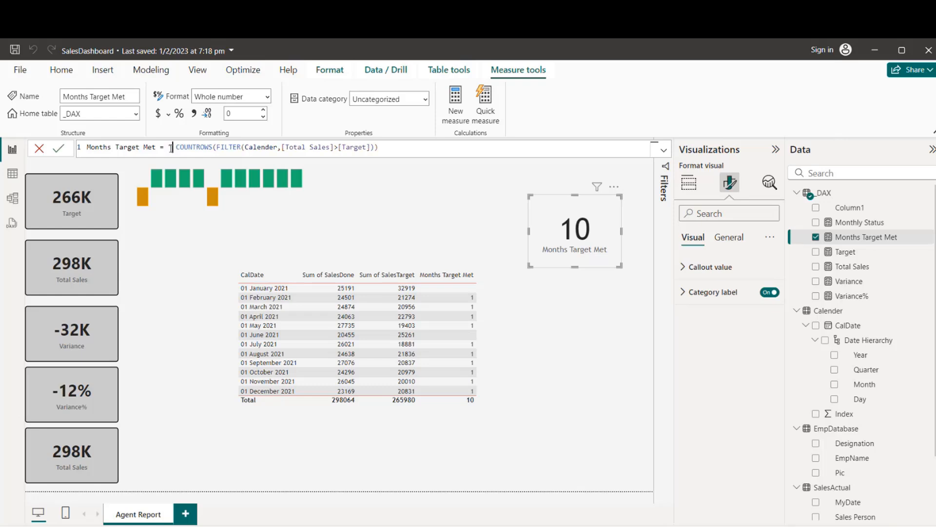
{"action": "type", "text": "T"}
{"action": "key", "text": "BackSpace"}
{"action": "type", "text": "Noo"}
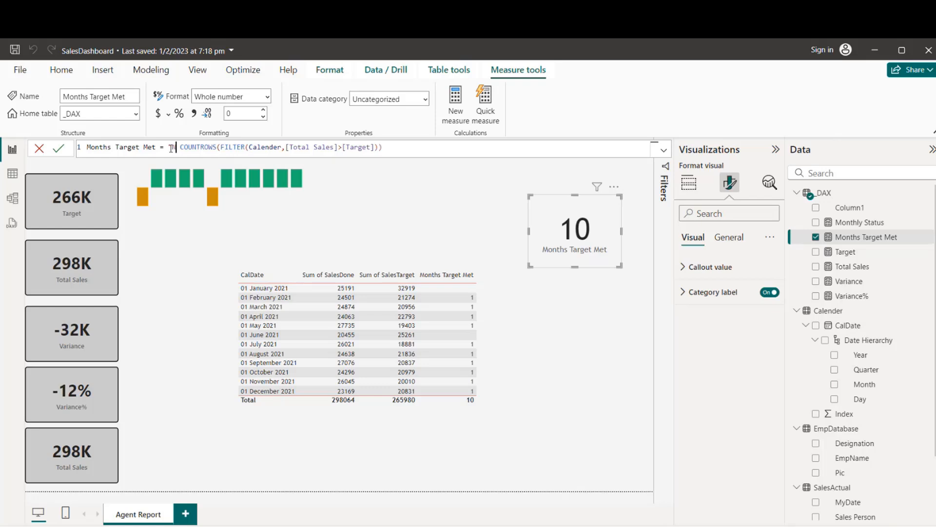
{"action": "key", "text": "BackSpace"}
{"action": "type", "text": "of M"}
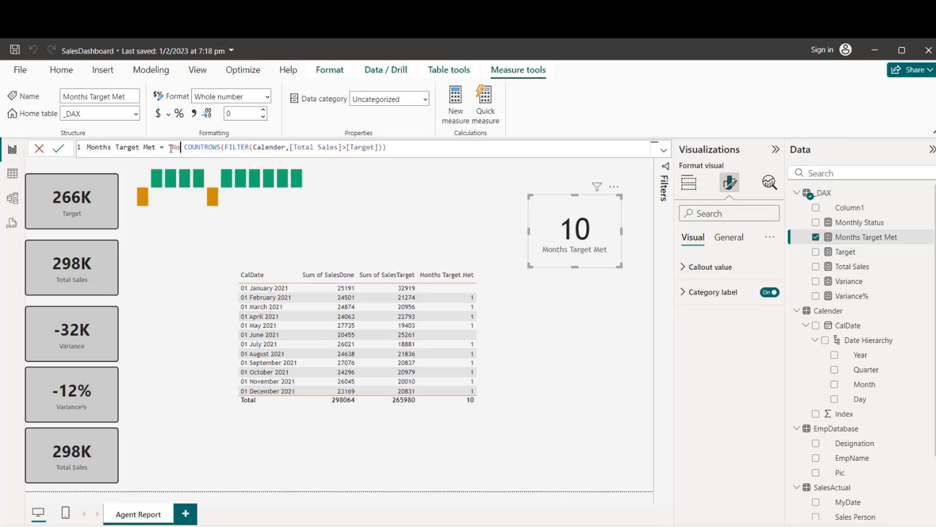
{"action": "type", "text": "onths Ta"}
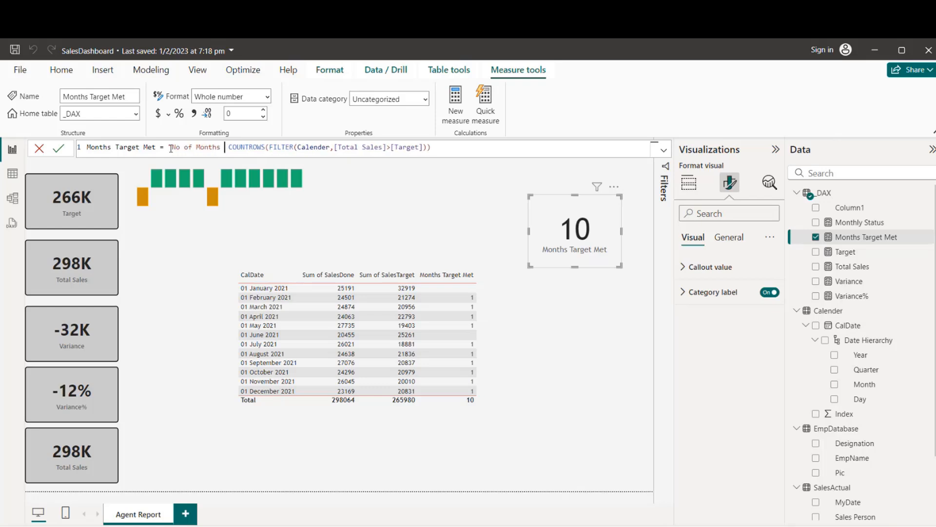
{"action": "type", "text": "rget Met"}
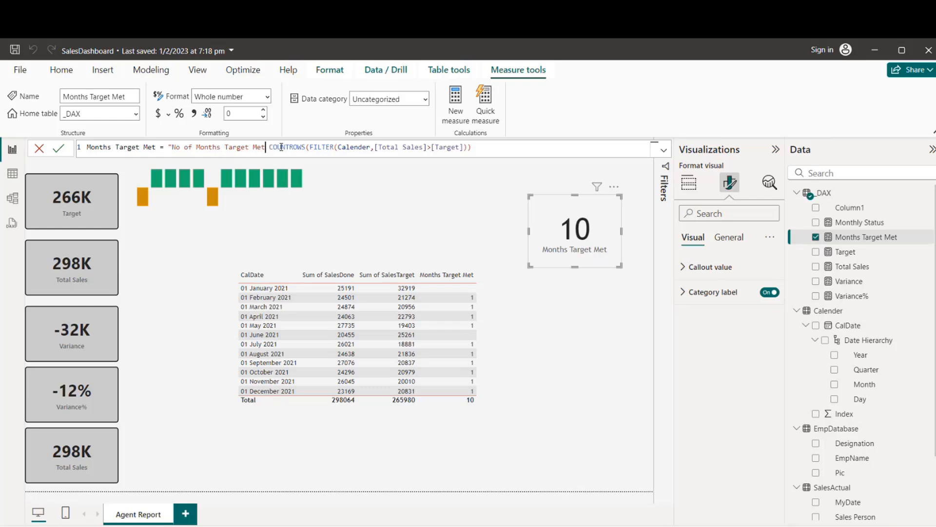
{"action": "type", "text": "\" &"}
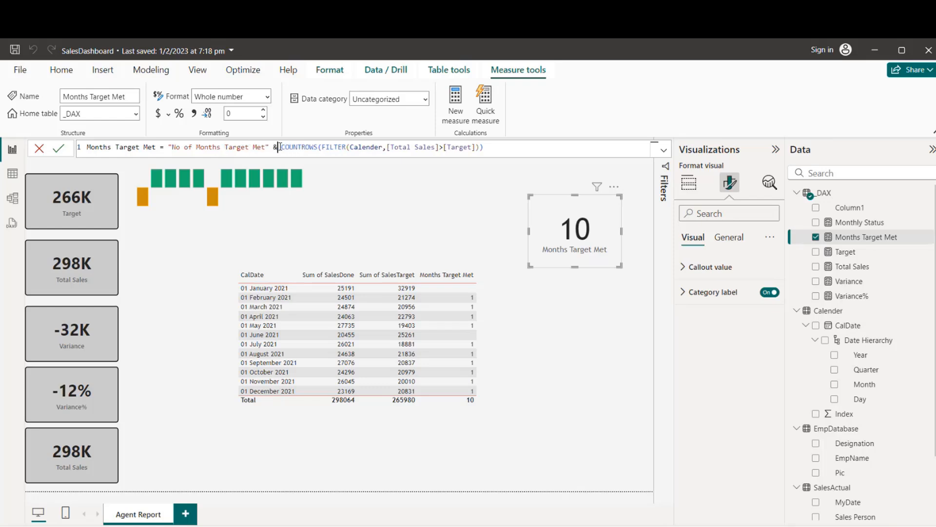
{"action": "left_click", "coordinate": [541, 149]}
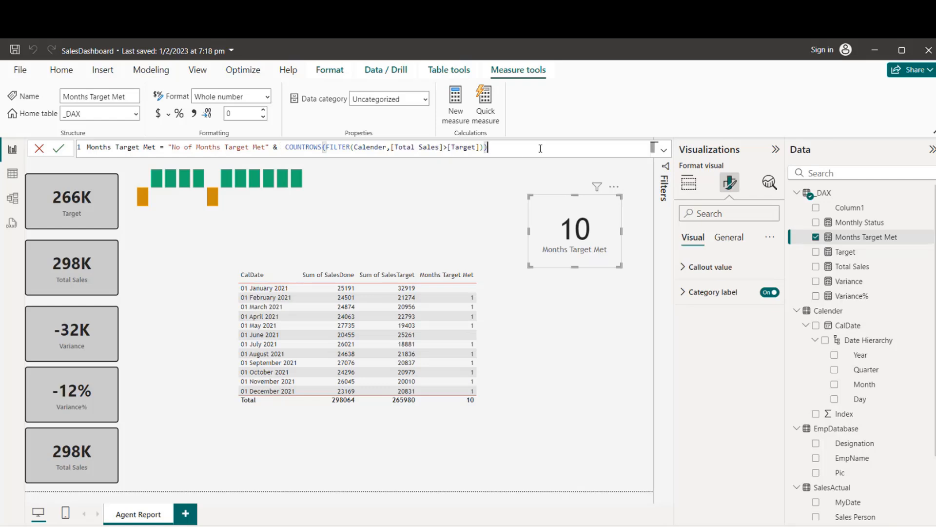
{"action": "key", "text": "Return"}
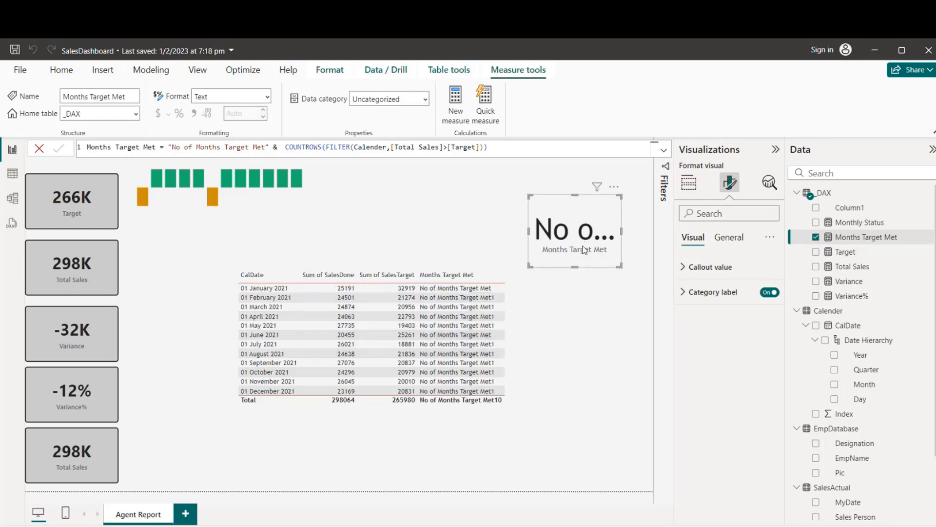
Delete the standalone Months Target Met card and replace the field in the duplicate Total Sales card with Months Target Met
{"action": "key", "text": "Delete"}
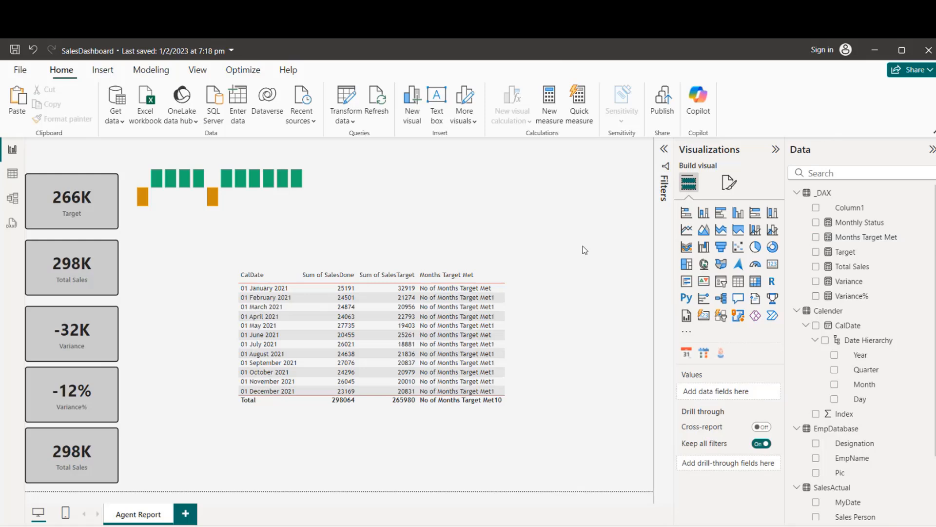
{"action": "left_click", "coordinate": [100, 472]}
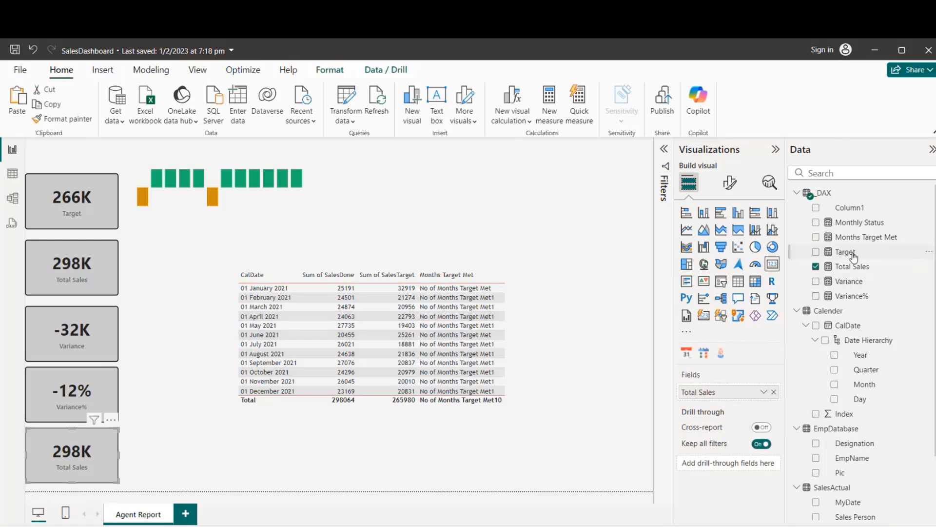
{"action": "left_click_drag", "start_coordinate": [868, 247], "coordinate": [705, 391]}
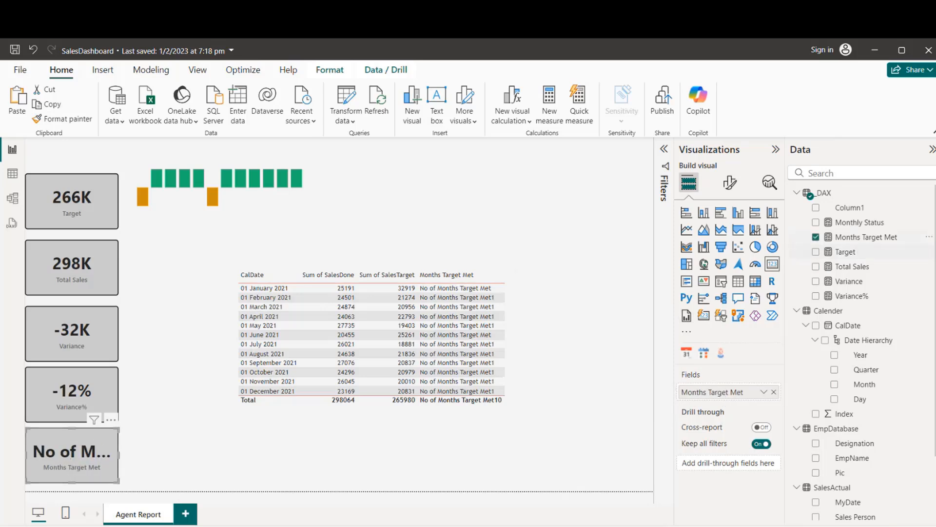
Shorten the text prefix in the Months Target Met formula to "Months Target Met" and commit the measure
{"action": "left_click", "coordinate": [846, 237]}
{"action": "left_click", "coordinate": [193, 148]}
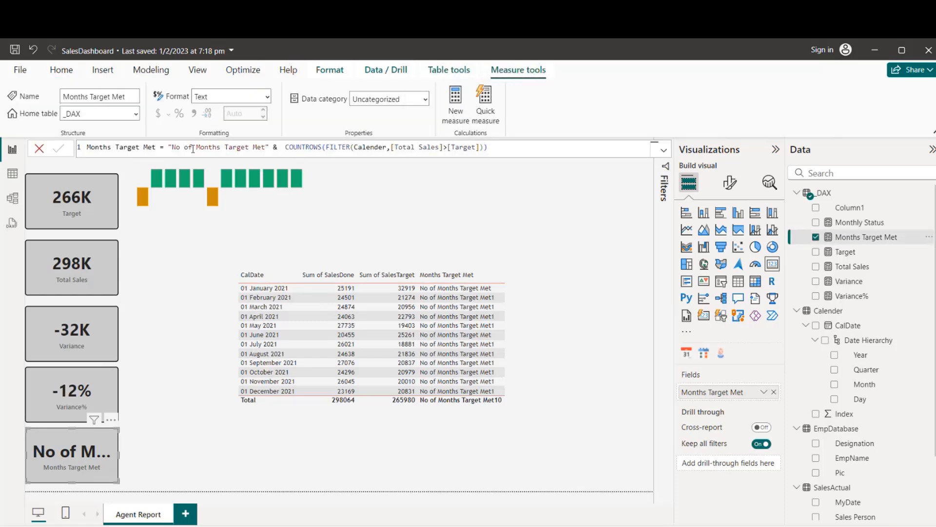
{"action": "key", "text": "BackSpace"}
{"action": "key", "text": "BackSpace"}
{"action": "key", "text": "BackSpace"}
{"action": "key", "text": "BackSpace"}
{"action": "key", "text": "BackSpace"}
{"action": "key", "text": "BackSpace"}
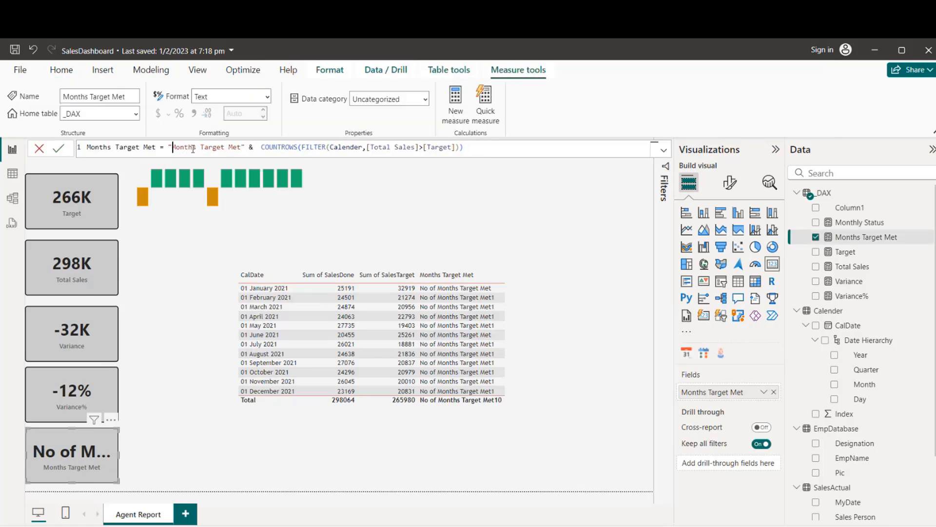
{"action": "left_click", "coordinate": [515, 152]}
{"action": "left_click", "coordinate": [196, 148]}
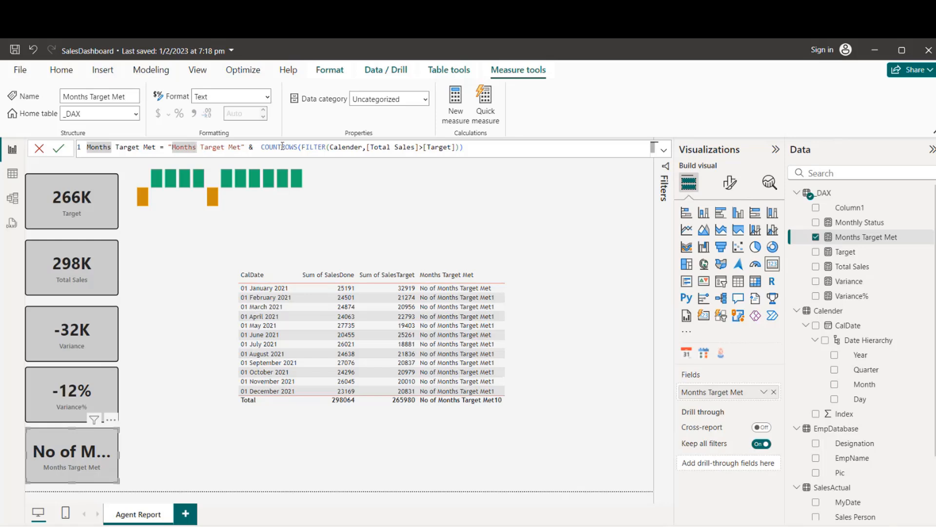
{"action": "left_click", "coordinate": [484, 146]}
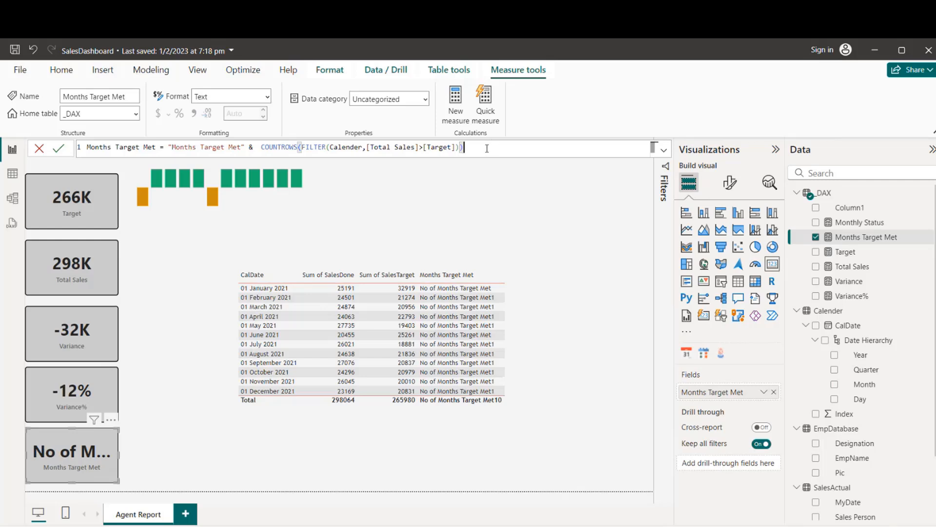
{"action": "key", "text": "Return"}
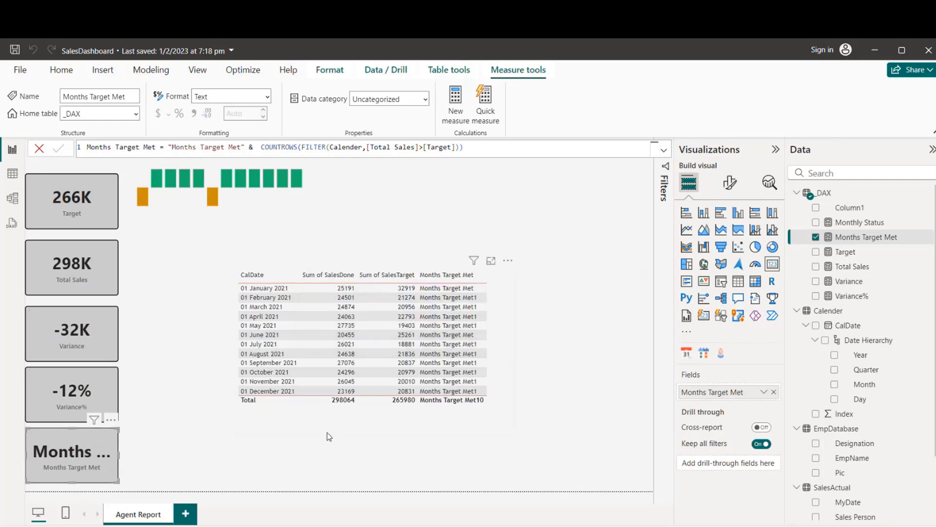
Set the callout value font size of the Months Target Met card to 12
{"action": "left_click", "coordinate": [729, 182]}
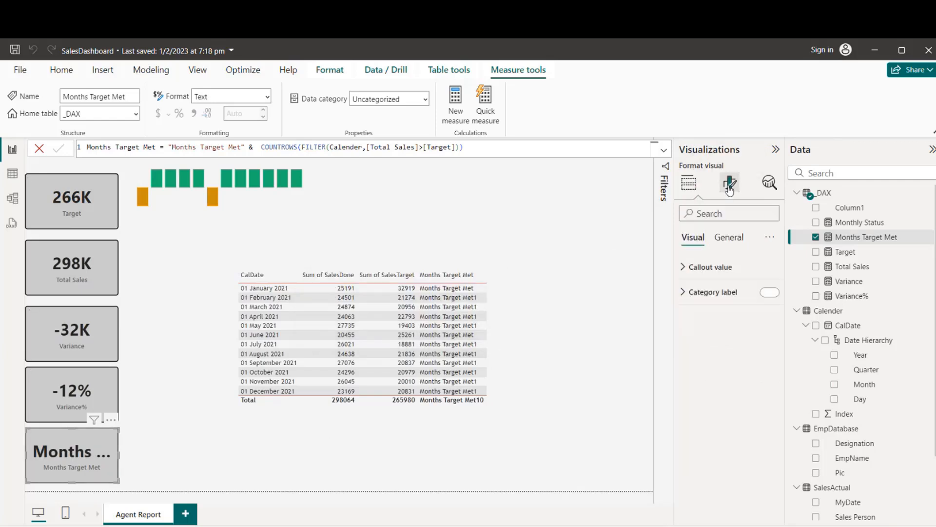
{"action": "left_click", "coordinate": [682, 268]}
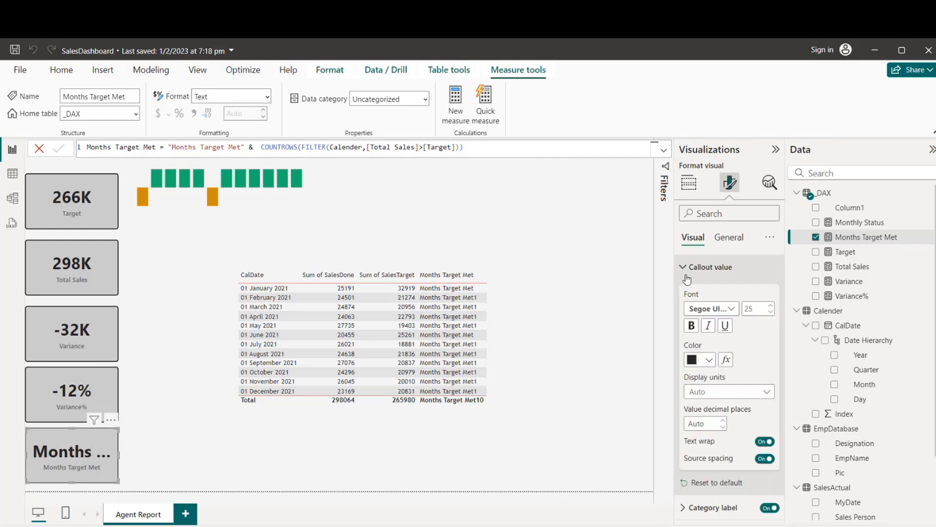
{"action": "left_click", "coordinate": [751, 310]}
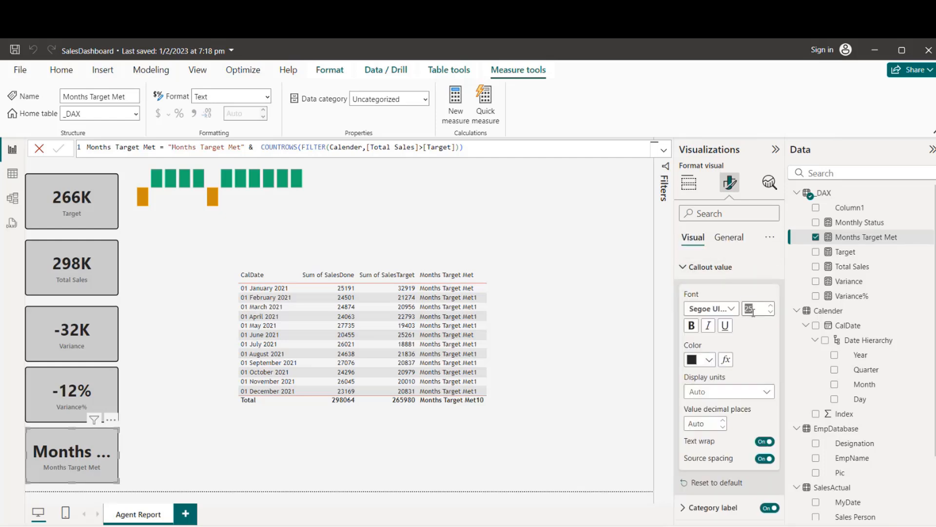
{"action": "type", "text": "11"}
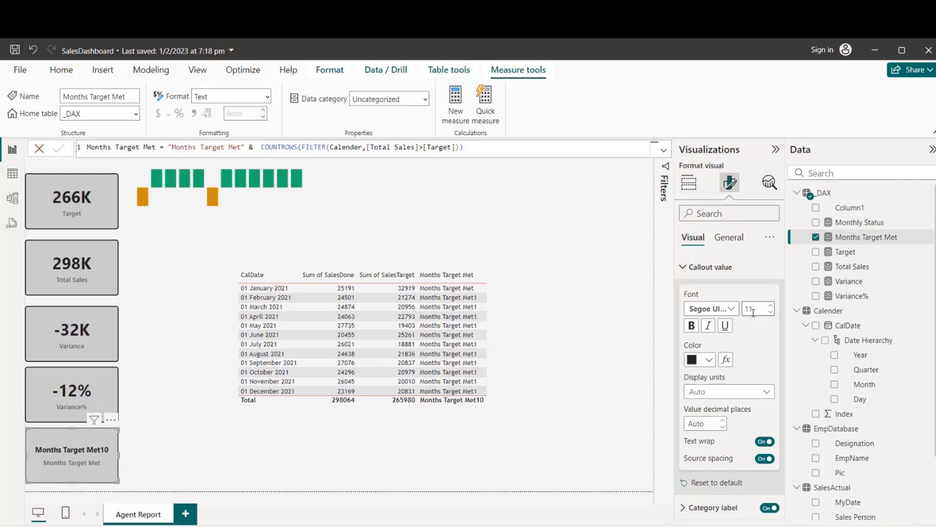
{"action": "left_click", "coordinate": [771, 306]}
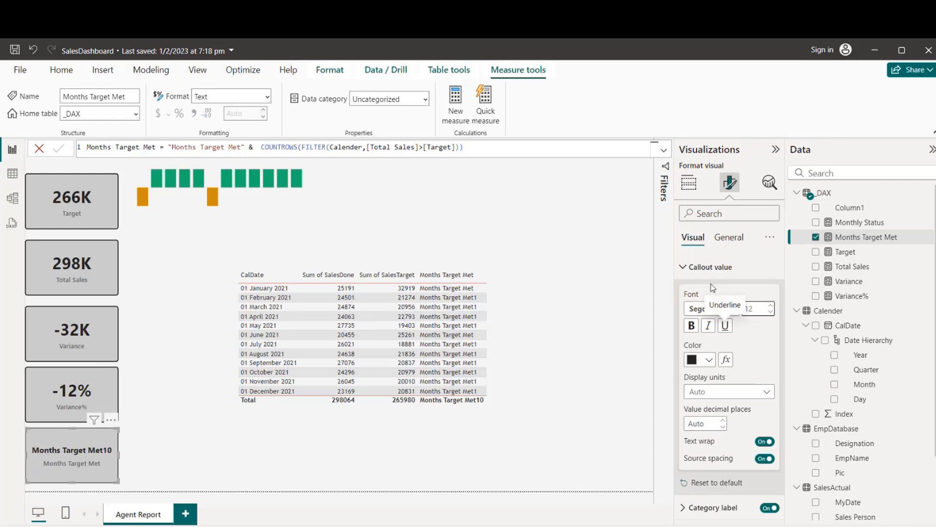
{"action": "left_click", "coordinate": [681, 269]}
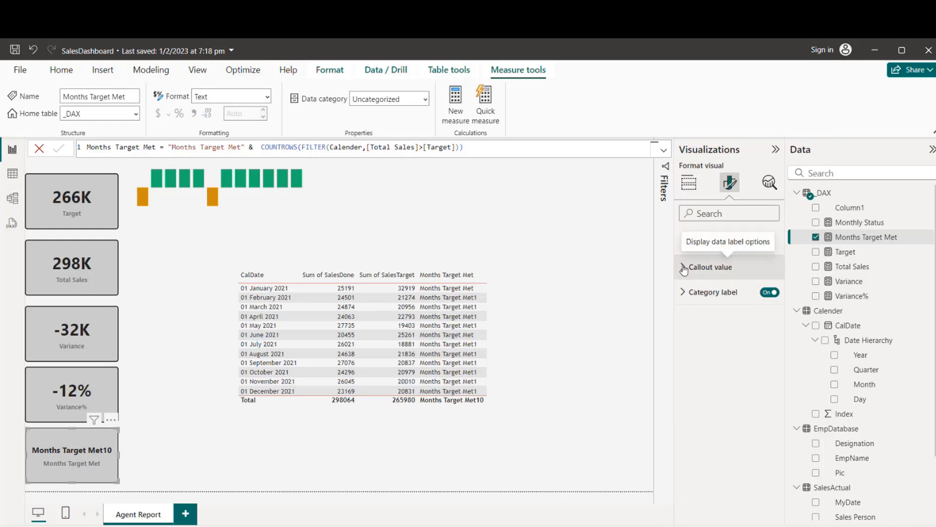
Remove the text prefix and & from the Months Target Met formula, keeping only the COUNTROWS expression, and commit the measure
{"action": "left_click", "coordinate": [261, 150]}
{"action": "key", "text": "BackSpace"}
{"action": "key", "text": "BackSpace"}
{"action": "key", "text": "BackSpace"}
{"action": "key", "text": "BackSpace"}
{"action": "key", "text": "BackSpace"}
{"action": "key", "text": "BackSpace"}
{"action": "key", "text": "BackSpace"}
{"action": "key", "text": "BackSpace"}
{"action": "key", "text": "BackSpace"}
{"action": "key", "text": "BackSpace"}
{"action": "key", "text": "BackSpace"}
{"action": "key", "text": "BackSpace"}
{"action": "key", "text": "BackSpace"}
{"action": "key", "text": "BackSpace"}
{"action": "key", "text": "BackSpace"}
{"action": "key", "text": "BackSpace"}
{"action": "key", "text": "BackSpace"}
{"action": "key", "text": "BackSpace"}
{"action": "key", "text": "BackSpace"}
{"action": "key", "text": "BackSpace"}
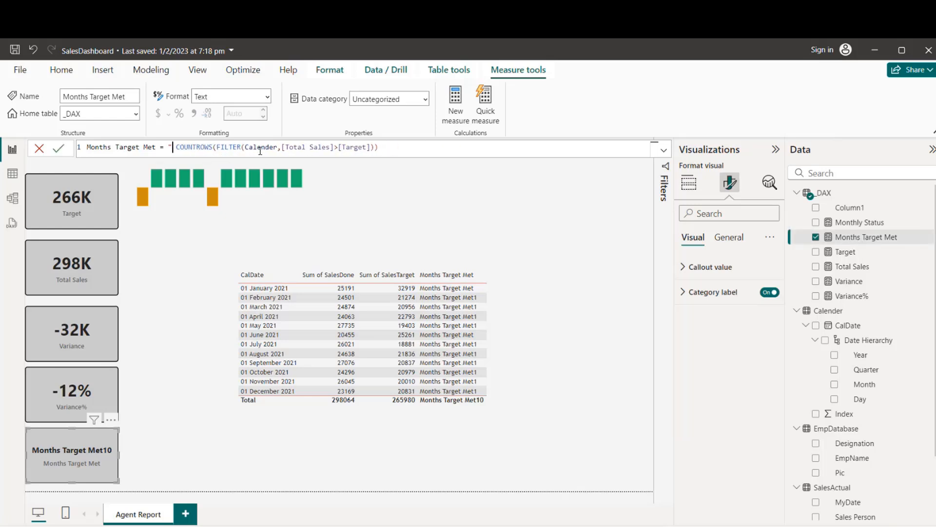
{"action": "key", "text": "BackSpace"}
{"action": "key", "text": "BackSpace"}
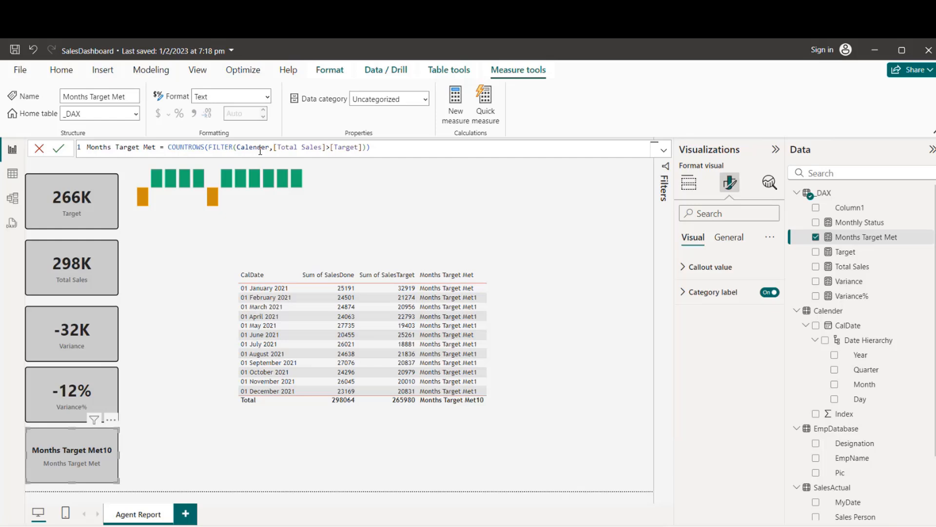
{"action": "left_click", "coordinate": [442, 149]}
{"action": "key", "text": "Return"}
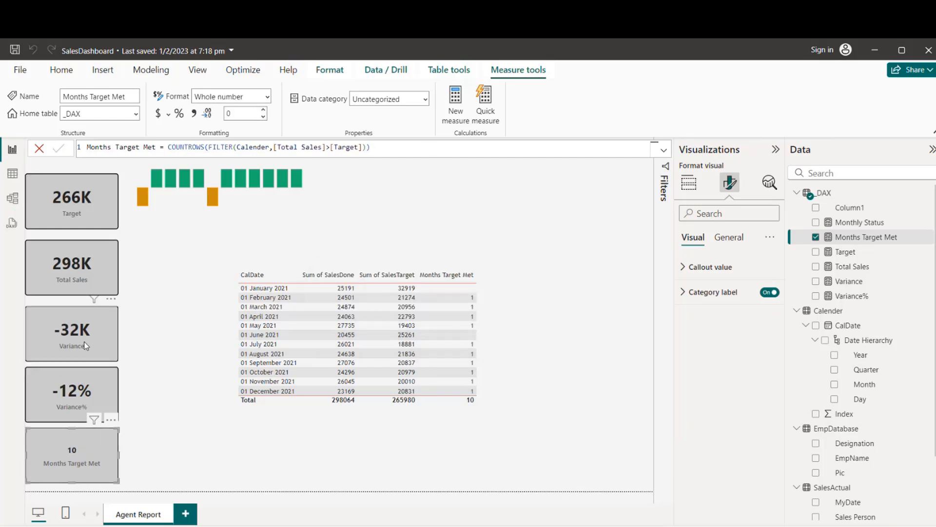
Copy the Total Sales card's formatting to the Months Target Met card and expand its category label settings
{"action": "left_click", "coordinate": [104, 271]}
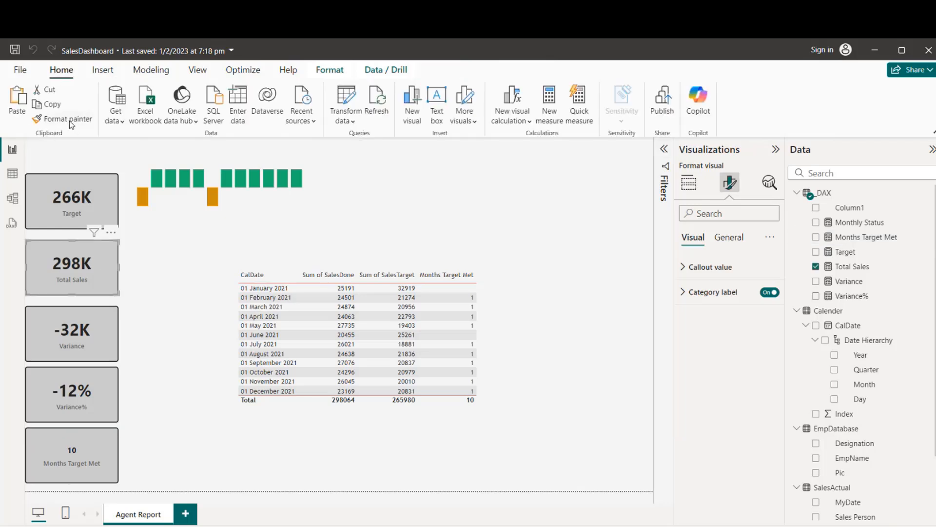
{"action": "left_click", "coordinate": [69, 119]}
{"action": "left_click", "coordinate": [68, 461]}
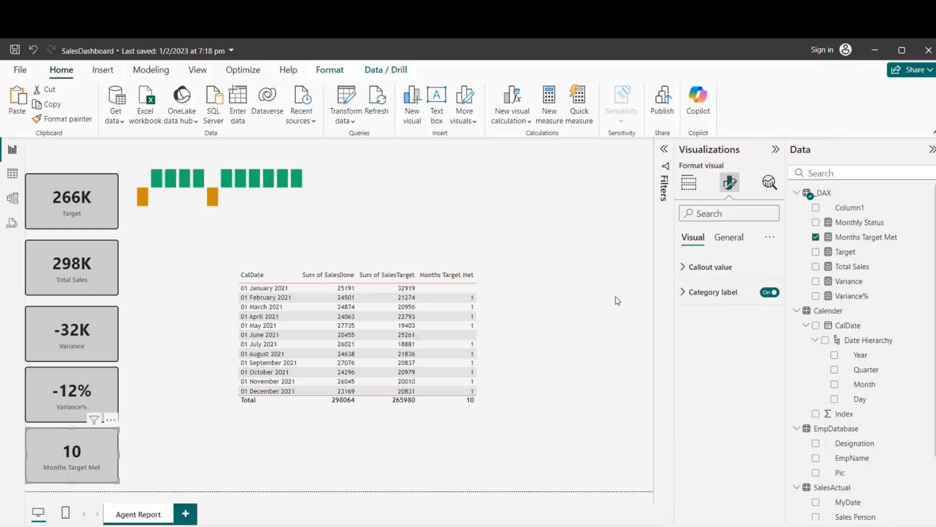
{"action": "left_click", "coordinate": [683, 292]}
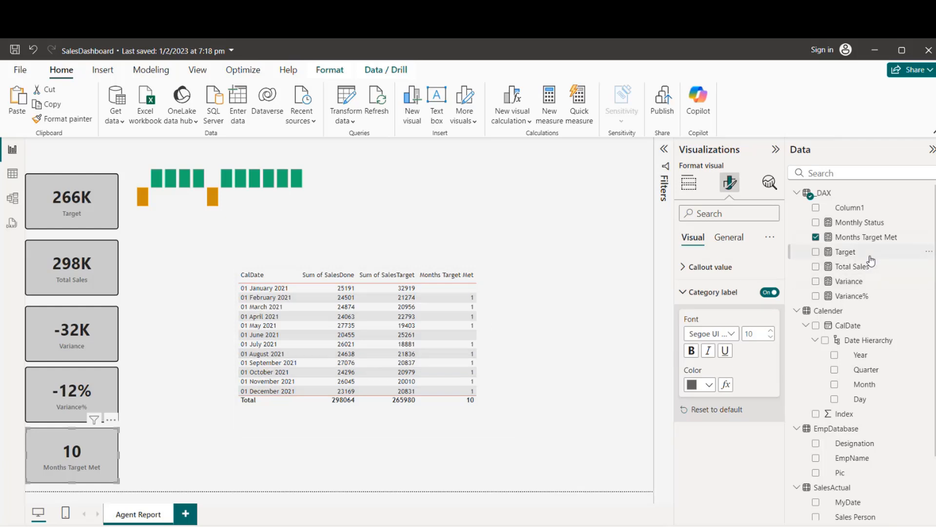
Delete the monthly CalDate table visual and shift the monthly status chart slightly to the right, away from the Target card
{"action": "left_click", "coordinate": [440, 172]}
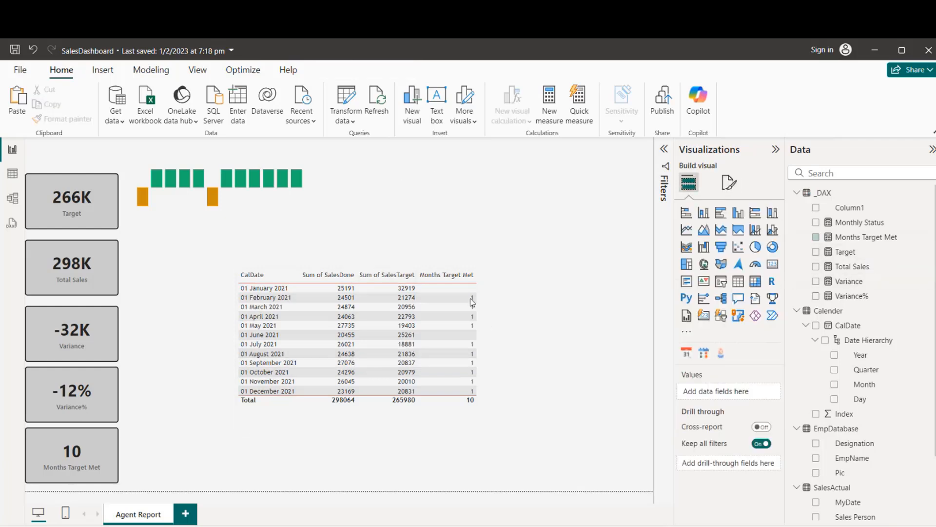
{"action": "left_click", "coordinate": [499, 340]}
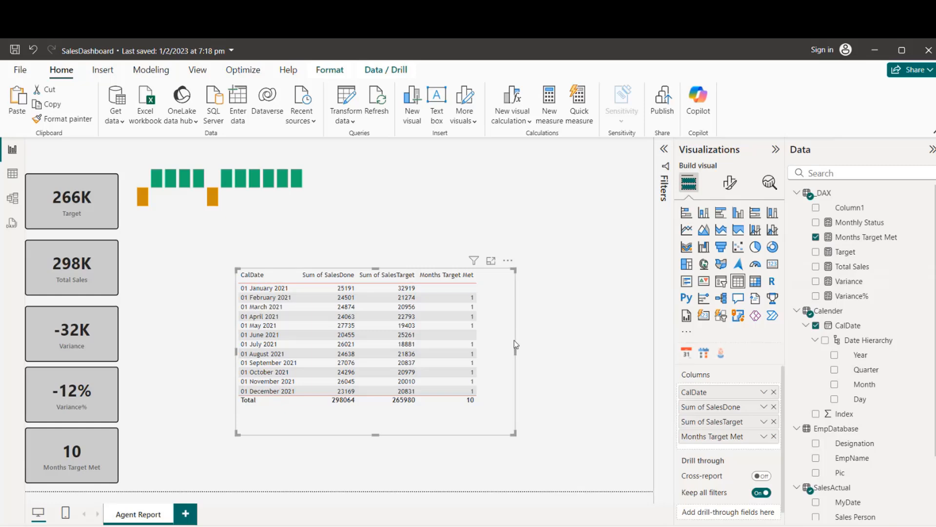
{"action": "key", "text": "Delete"}
{"action": "left_click", "coordinate": [282, 204]}
{"action": "left_click_drag", "start_coordinate": [281, 204], "coordinate": [303, 203]}
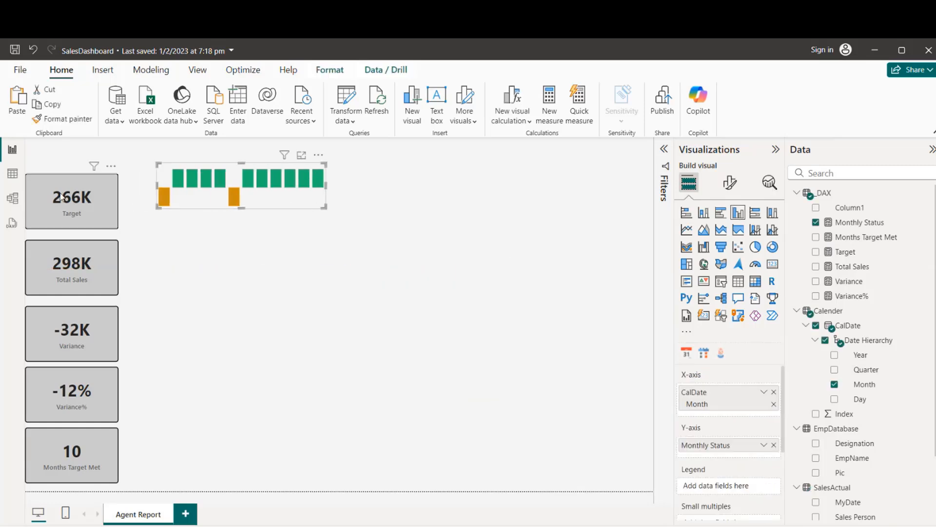
Show the SalesActual table's rows in Table view
{"action": "left_click", "coordinate": [12, 173]}
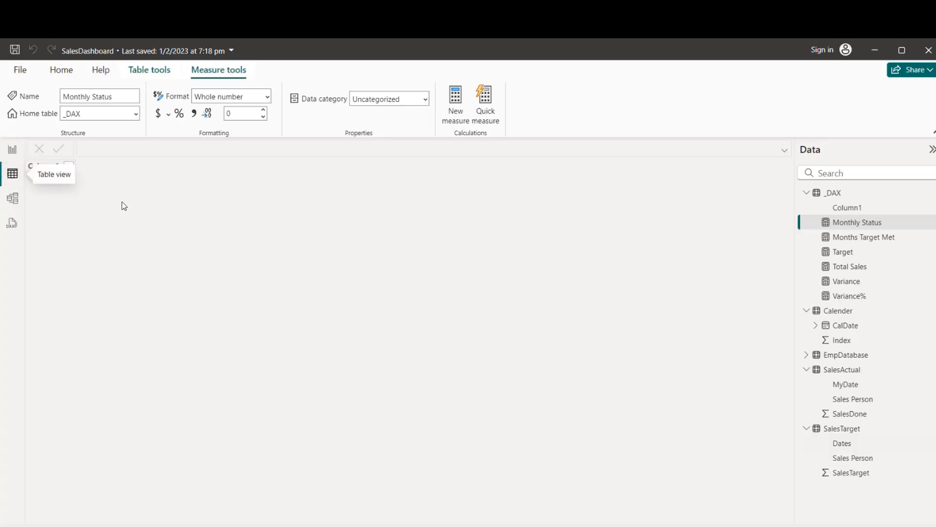
{"action": "left_click", "coordinate": [855, 374]}
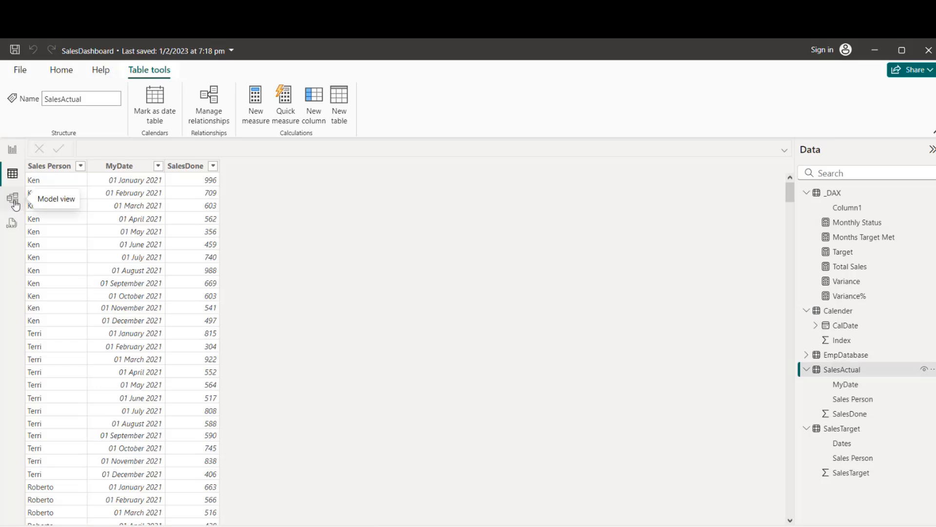
Return to the report page and move the monthly status chart slightly up and to the left
{"action": "left_click", "coordinate": [128, 168]}
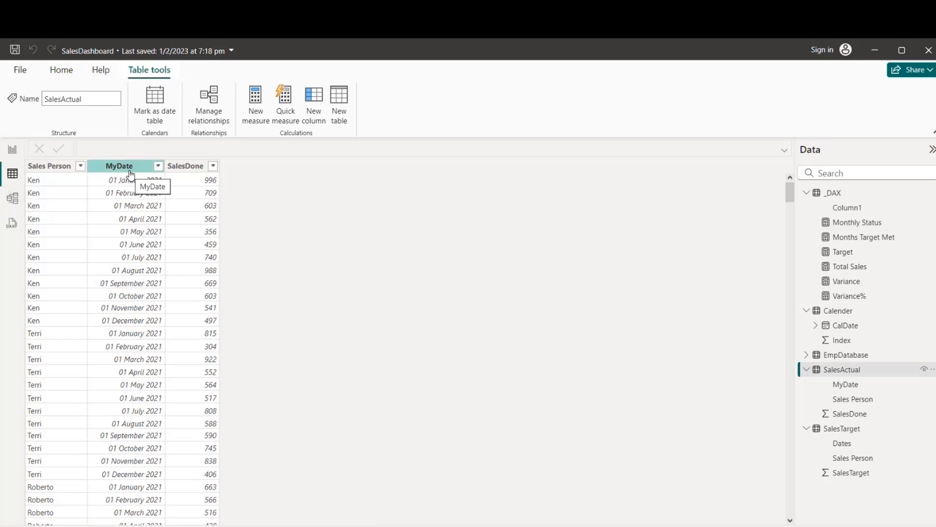
{"action": "left_click", "coordinate": [12, 149]}
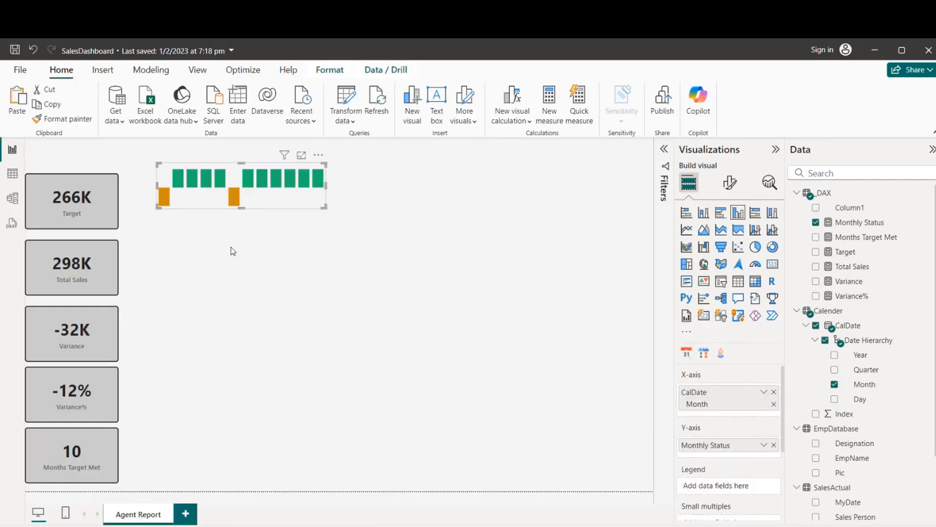
{"action": "left_click", "coordinate": [102, 470]}
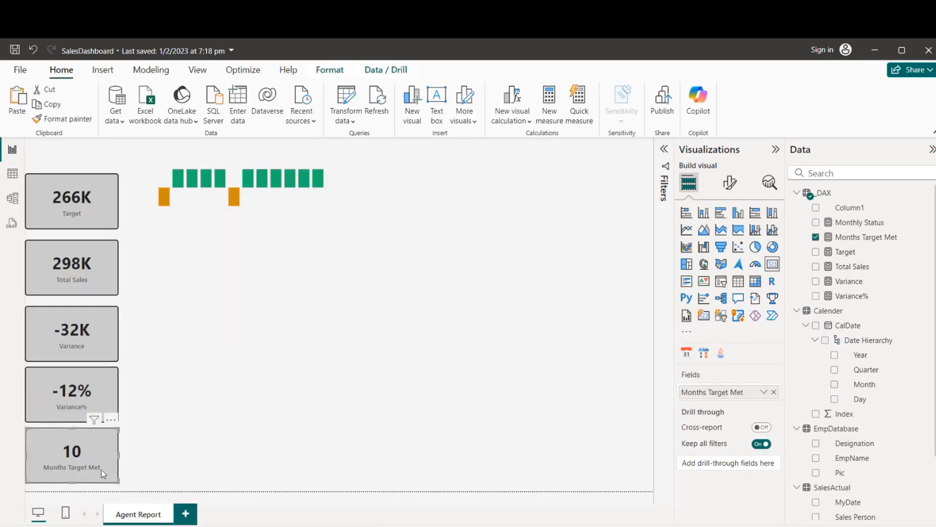
{"action": "left_click", "coordinate": [284, 215]}
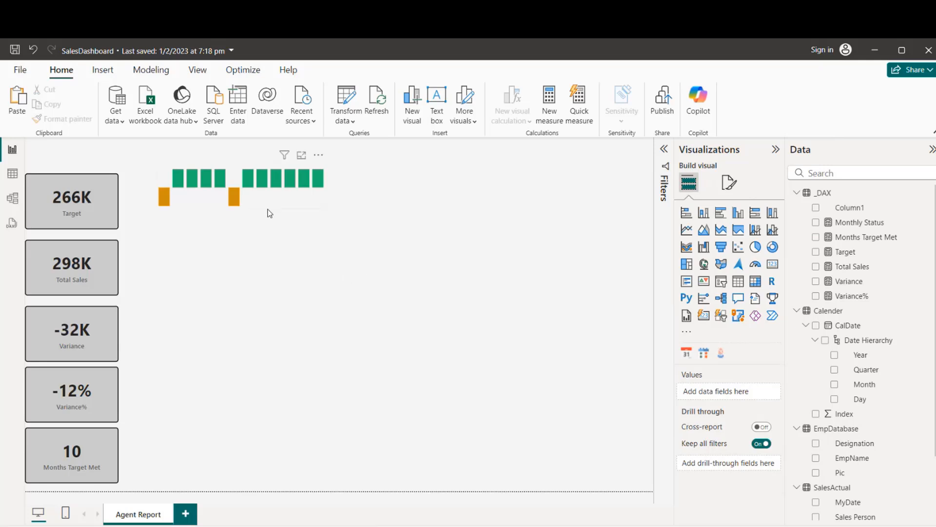
{"action": "mouse_move", "coordinate": [268, 209]}
{"action": "left_mouse_down"}
{"action": "mouse_move", "coordinate": [259, 203]}
{"action": "mouse_move", "coordinate": [269, 202]}
{"action": "left_mouse_up"}
Open the Variance measure's formula and store [Target]-[Total Sales] in a variable named One on its own line
{"action": "left_click", "coordinate": [68, 361]}
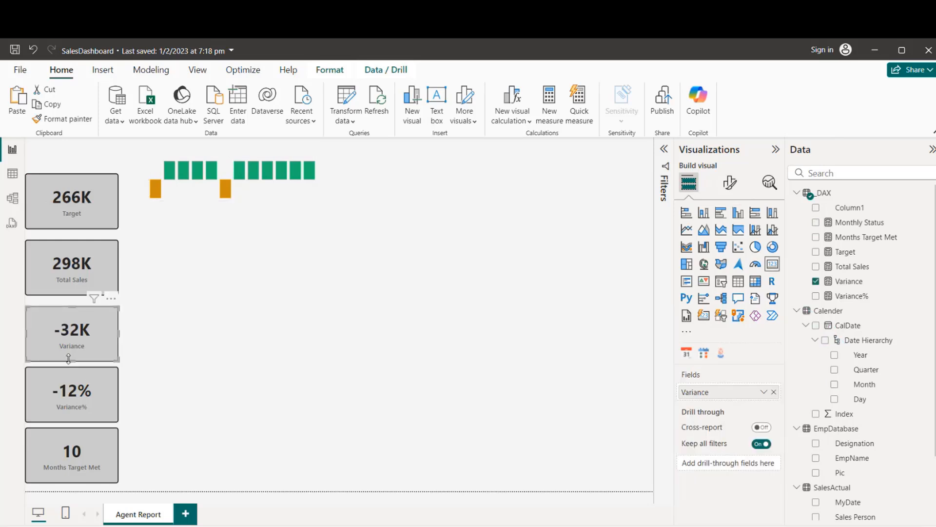
{"action": "left_click", "coordinate": [848, 285]}
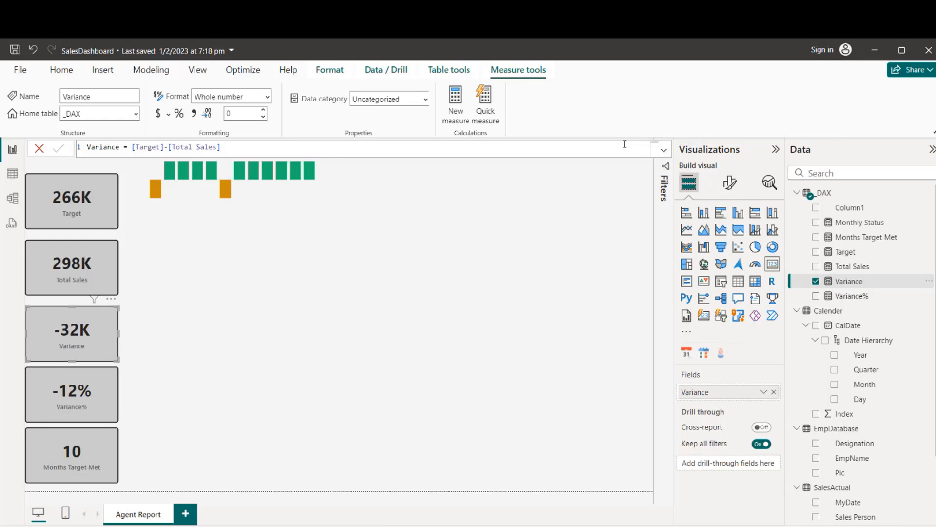
{"action": "left_click", "coordinate": [662, 151]}
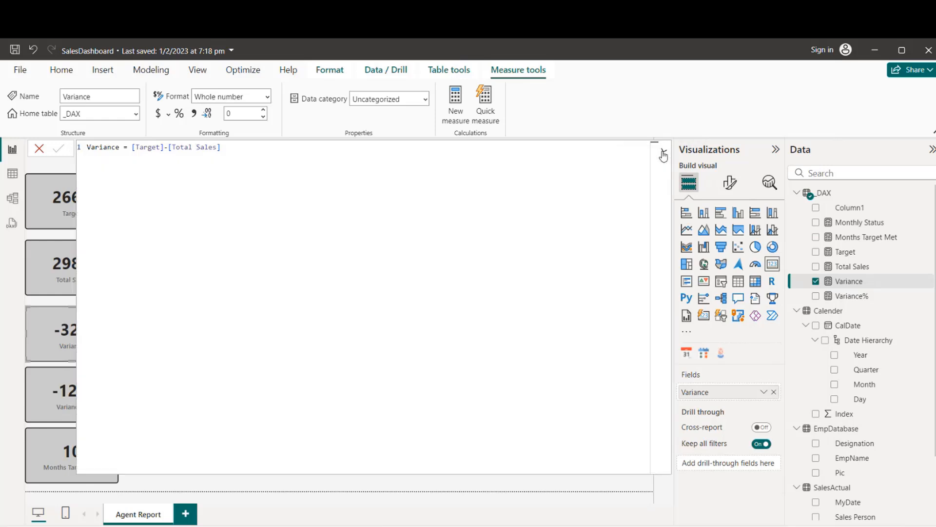
{"action": "left_click", "coordinate": [133, 151]}
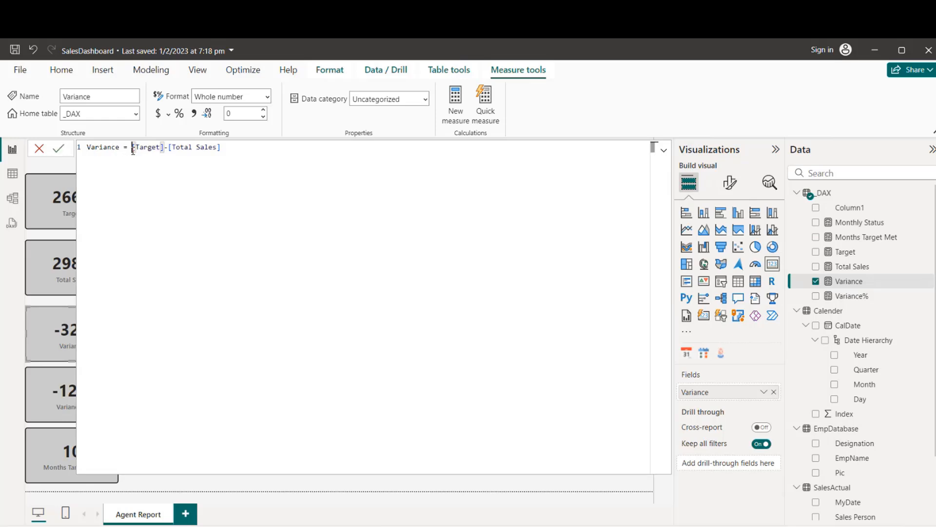
{"action": "key", "text": "shift+Return"}
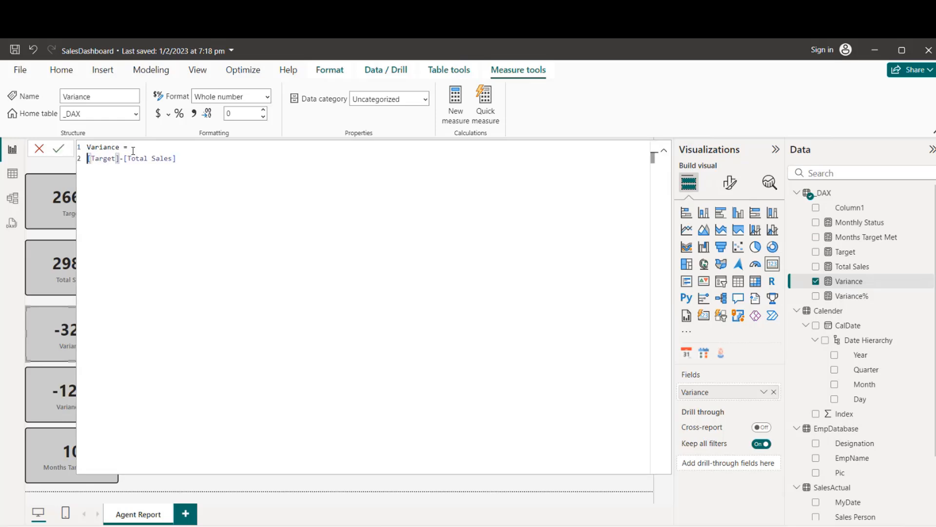
{"action": "type", "text": "VAR "}
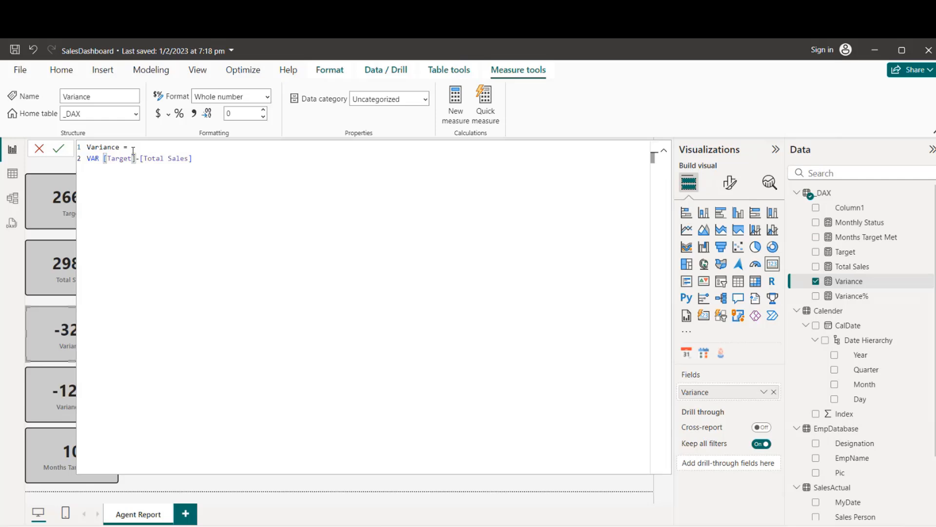
{"action": "type", "text": "One "}
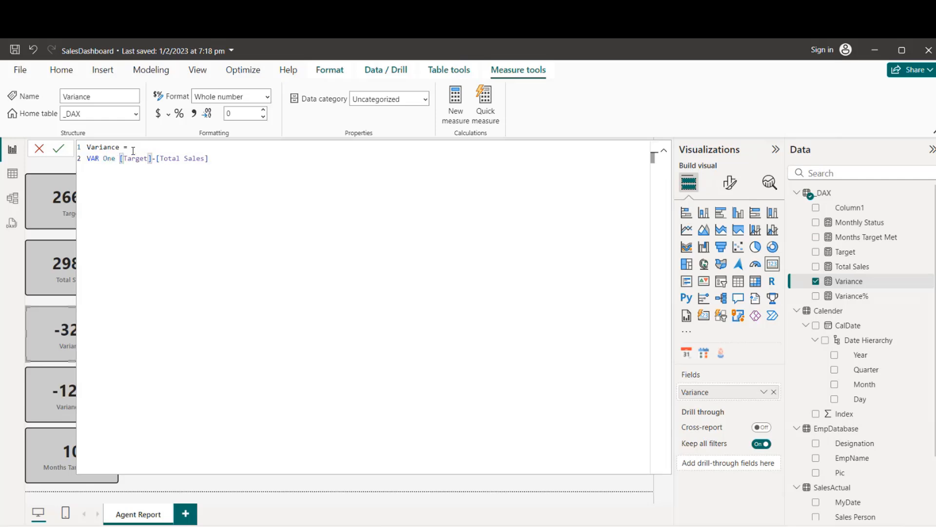
{"action": "type", "text": "="}
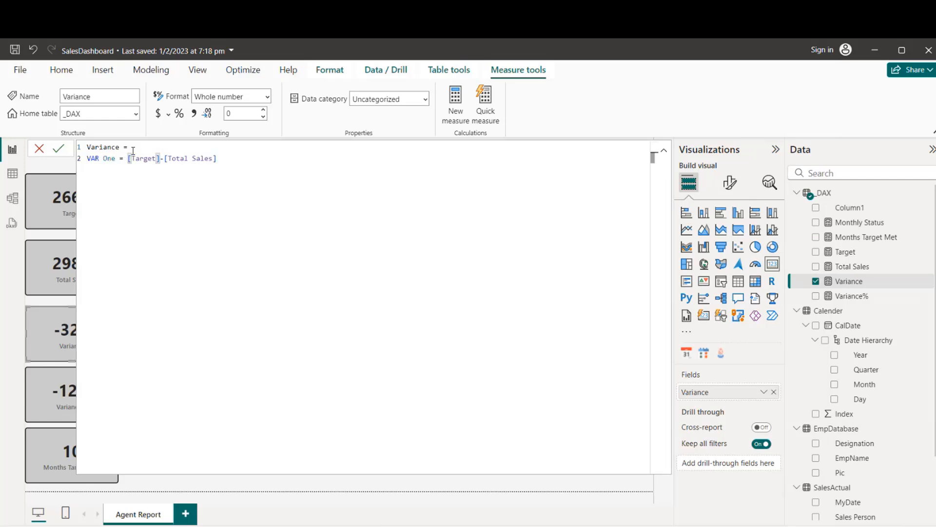
{"action": "left_click", "coordinate": [234, 158]}
{"action": "key", "text": "Return"}
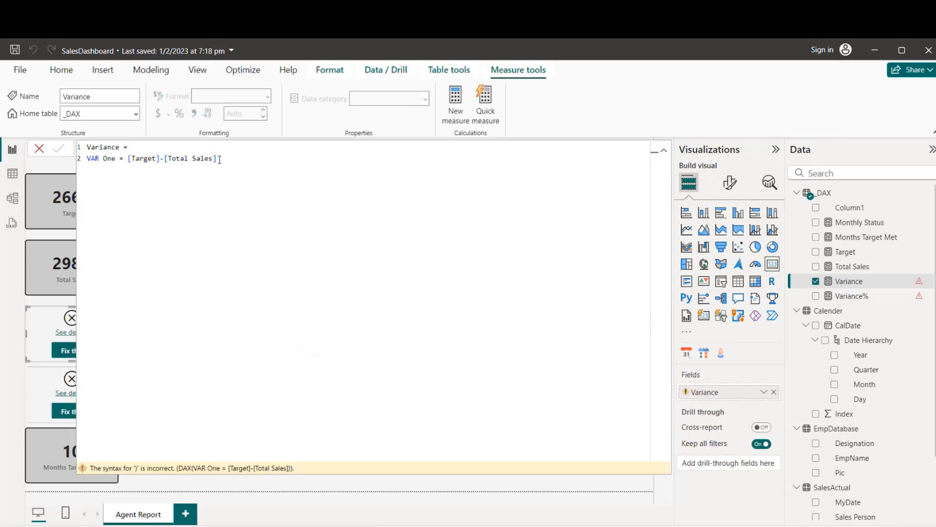
Add a second variable Two to the Variance formula, starting an IF function with the condition One>0
{"action": "left_click", "coordinate": [241, 161]}
{"action": "key", "text": "shift+Return"}
{"action": "type", "text": "v"}
{"action": "key", "text": "Tab"}
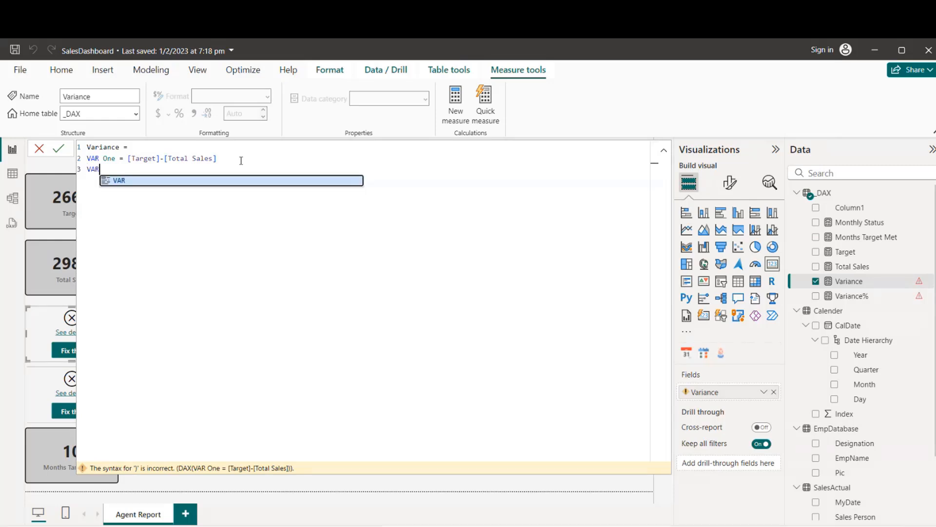
{"action": "type", "text": "Two = I"}
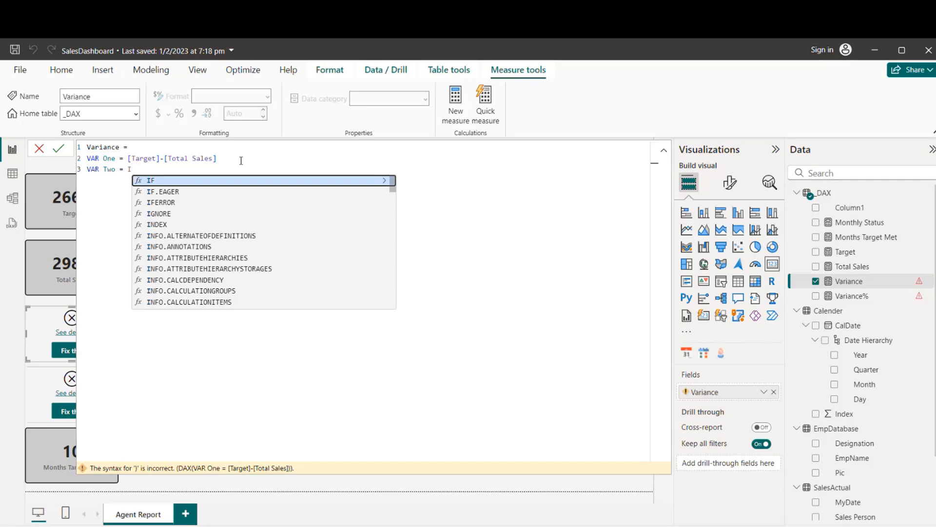
{"action": "key", "text": "Tab"}
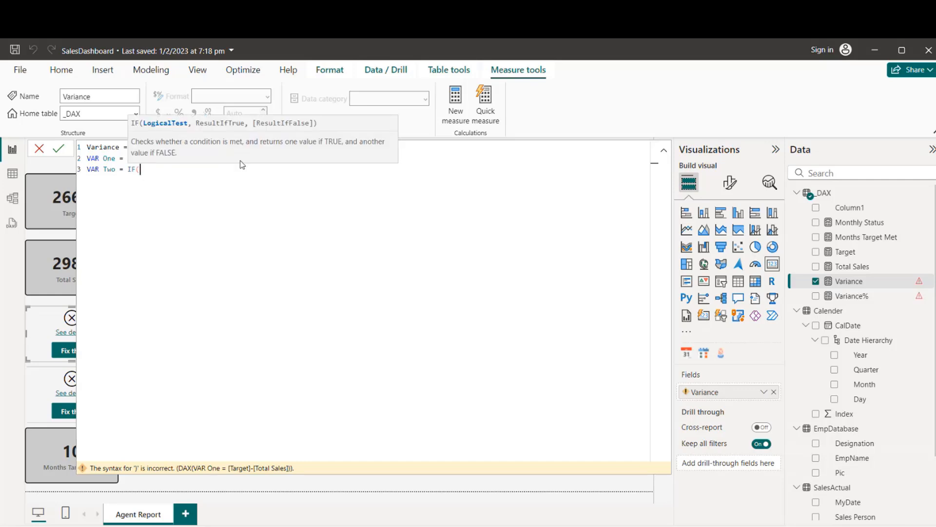
{"action": "type", "text": "One>0,"}
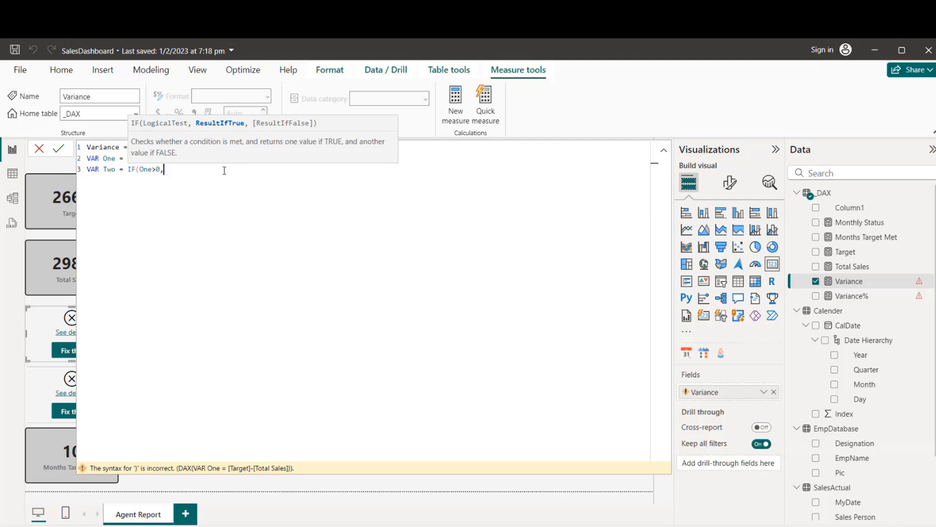
Insert the plus and minus emoji into the IF function, searching the emoji picker for ADD and MINU
{"action": "left_click", "coordinate": [177, 170]}
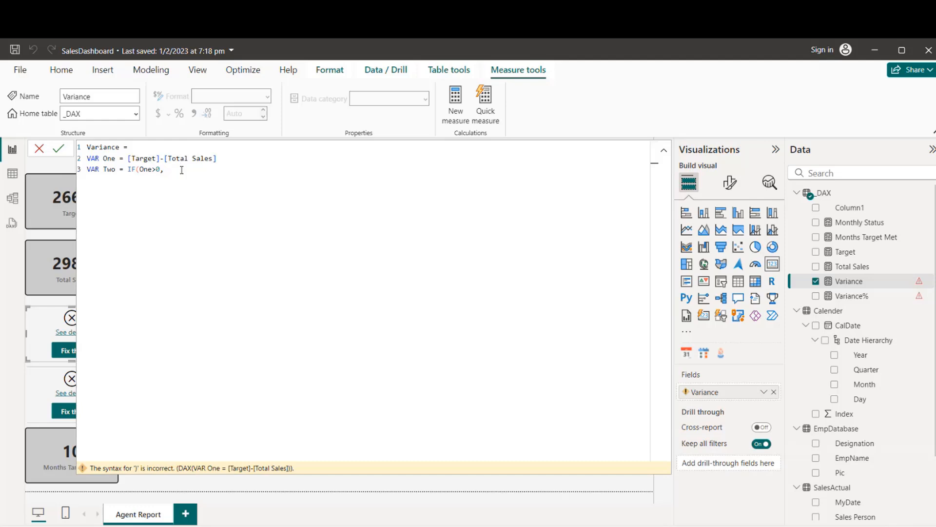
{"action": "key", "text": "super+period"}
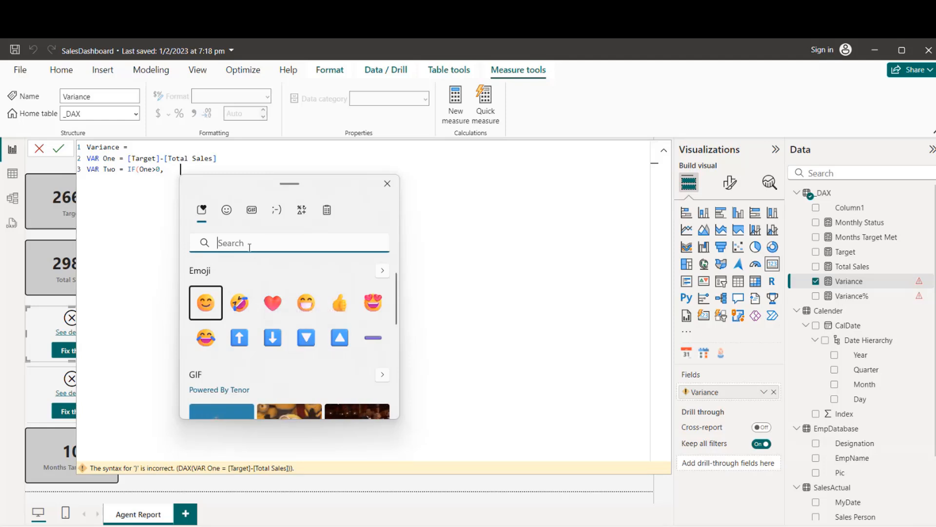
{"action": "type", "text": "AD"}
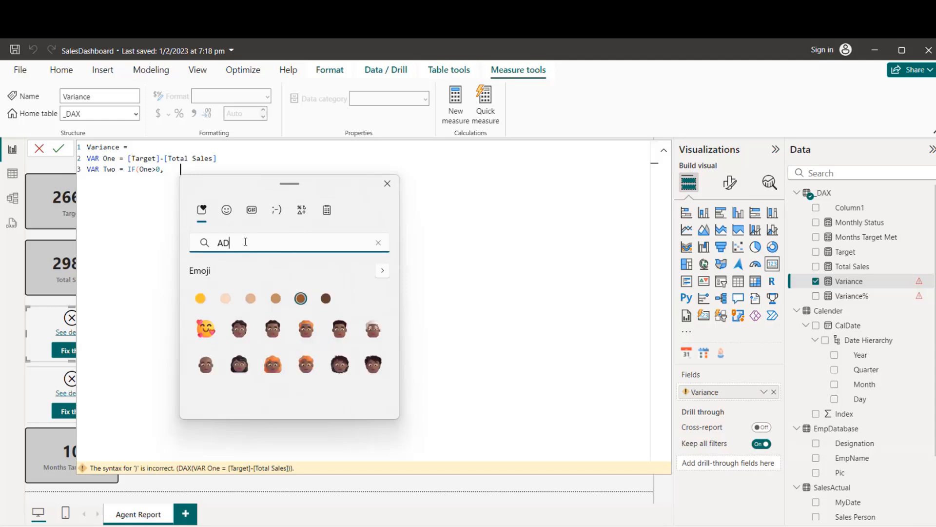
{"action": "type", "text": "D"}
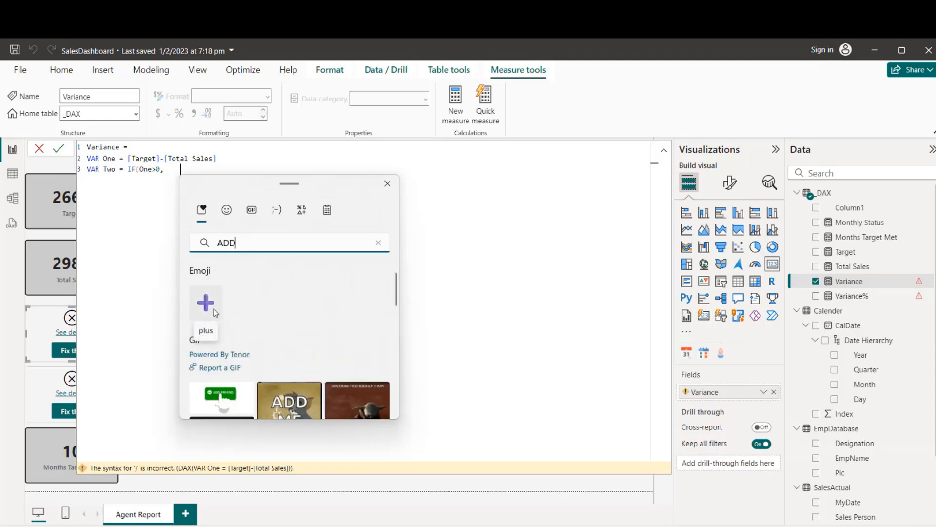
{"action": "left_click", "coordinate": [213, 308]}
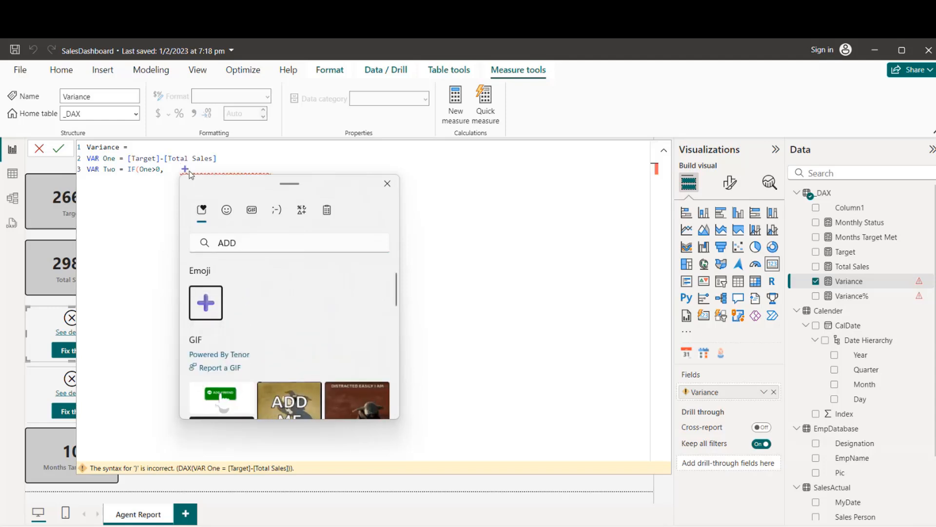
{"action": "left_click", "coordinate": [241, 240]}
{"action": "key", "text": "BackSpace"}
{"action": "key", "text": "BackSpace"}
{"action": "key", "text": "BackSpace"}
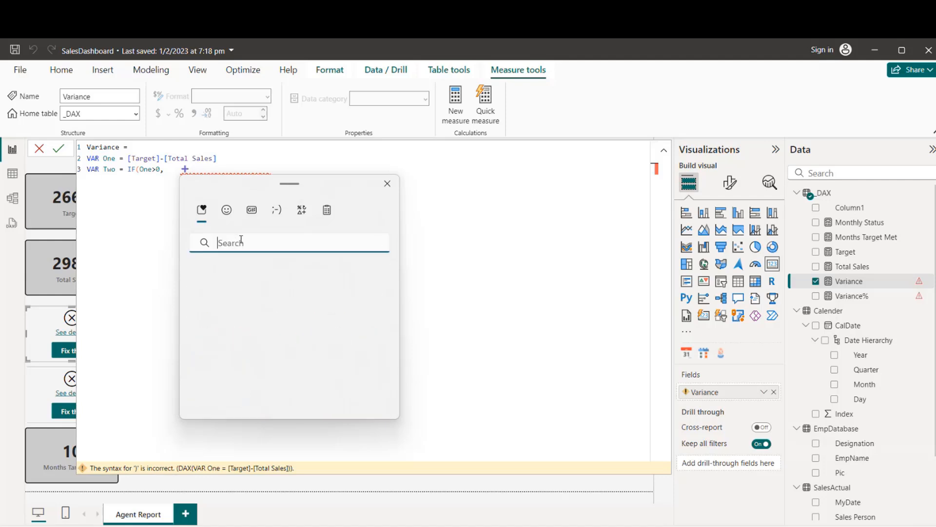
{"action": "type", "text": "MINU"}
{"action": "left_click", "coordinate": [206, 302]}
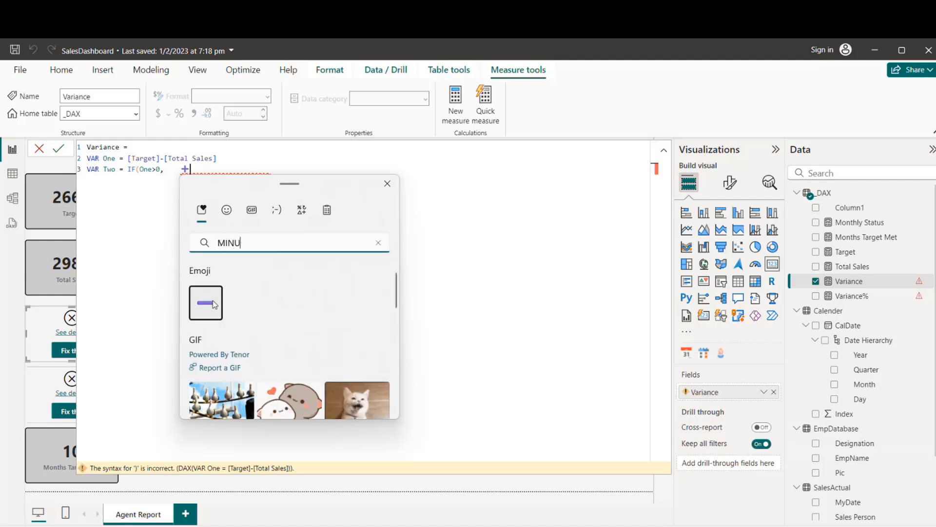
{"action": "left_click", "coordinate": [388, 183]}
Enclose the plus and minus emoji in quotation marks, separate them with a comma, remove the extra spaces and close the IF function
{"action": "left_click", "coordinate": [174, 168]}
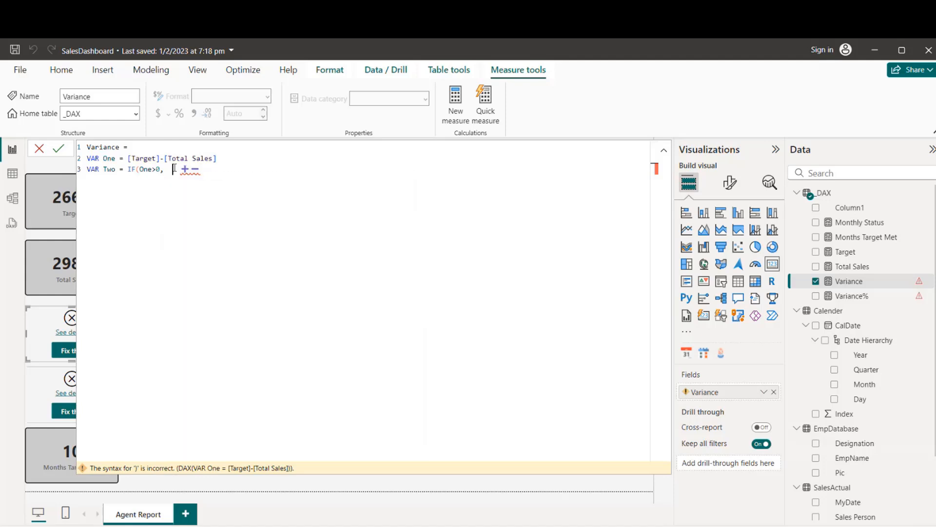
{"action": "key", "text": "Delete"}
{"action": "key", "text": "Delete"}
{"action": "key", "text": "Right"}
{"action": "type", "text": ",\""}
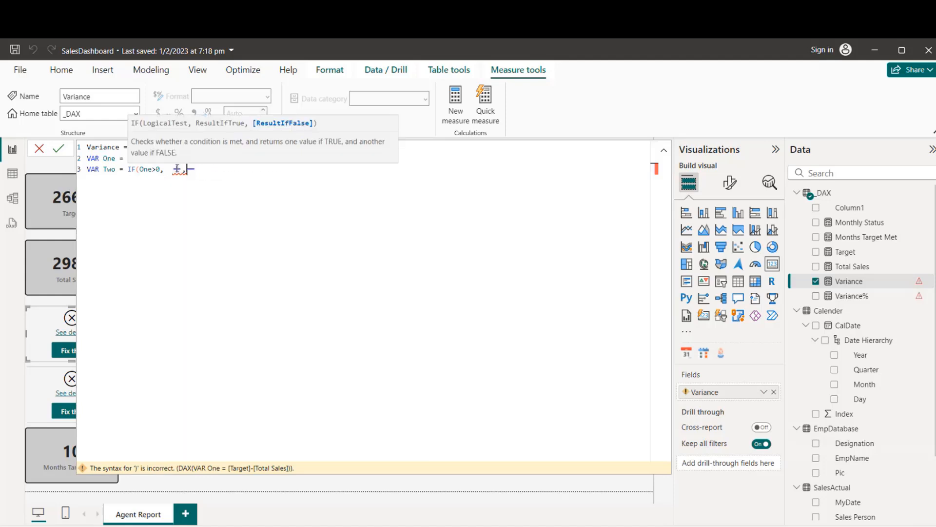
{"action": "key", "text": "Right"}
{"action": "type", "text": "\""}
{"action": "key", "text": "Left"}
{"action": "key", "text": "Left"}
{"action": "key", "text": "Left"}
{"action": "key", "text": "Left"}
{"action": "key", "text": "Left"}
{"action": "type", "text": "\""}
{"action": "key", "text": "Right"}
{"action": "key", "text": "Right"}
{"action": "key", "text": "Left"}
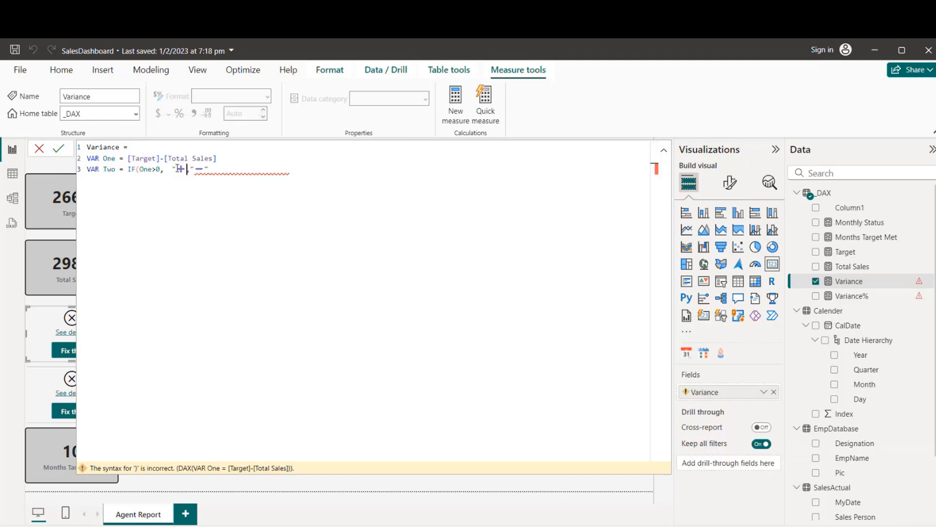
{"action": "type", "text": "\""}
{"action": "key", "text": "Left"}
{"action": "key", "text": "Left"}
{"action": "key", "text": "Left"}
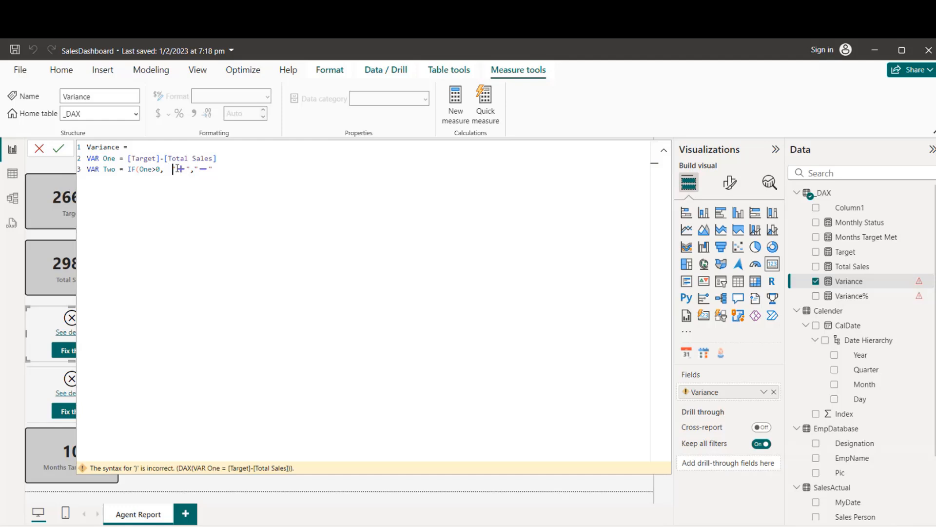
{"action": "key", "text": "BackSpace"}
{"action": "left_click", "coordinate": [211, 168]}
{"action": "type", "text": ")"}
Rename the variable Two to Symb in the Variance formula
{"action": "left_click", "coordinate": [114, 169]}
{"action": "key", "text": "BackSpace"}
{"action": "key", "text": "BackSpace"}
{"action": "key", "text": "BackSpace"}
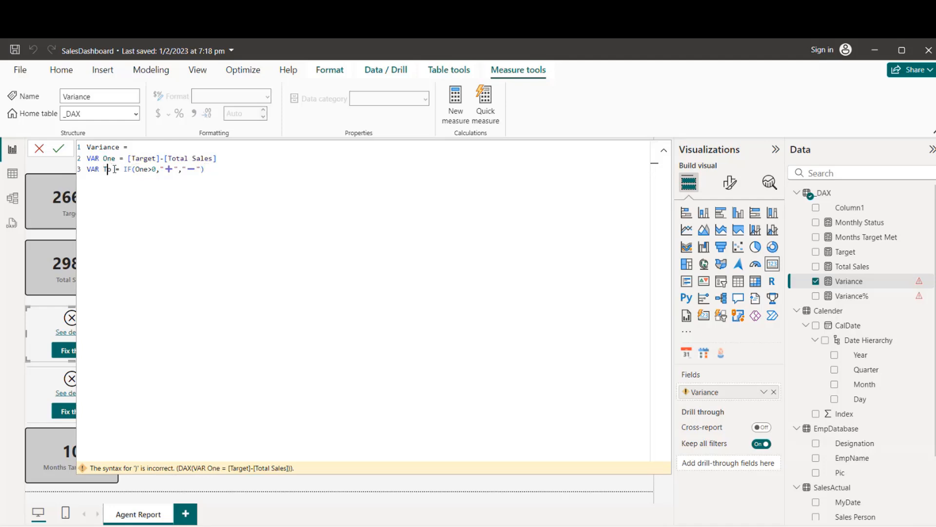
{"action": "type", "text": "Sog"}
{"action": "key", "text": "BackSpace"}
{"action": "type", "text": "mb"}
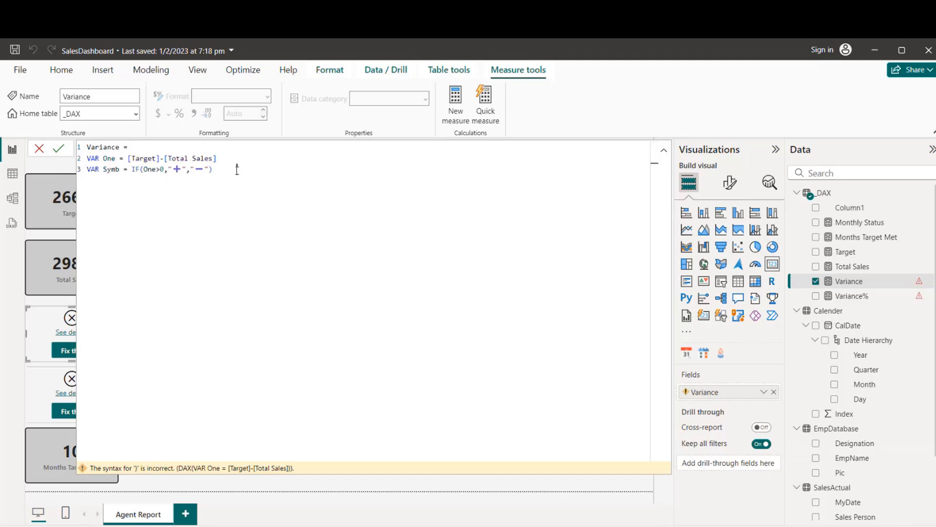
Add a third variable Output on a new line of the Variance formula, starting a CONCATENATE function
{"action": "left_click_drag", "start_coordinate": [216, 166], "coordinate": [239, 169]}
{"action": "key", "text": "shift+Return"}
{"action": "key", "text": "BackSpace"}
{"action": "key", "text": "BackSpace"}
{"action": "key", "text": "BackSpace"}
{"action": "type", "text": "v"}
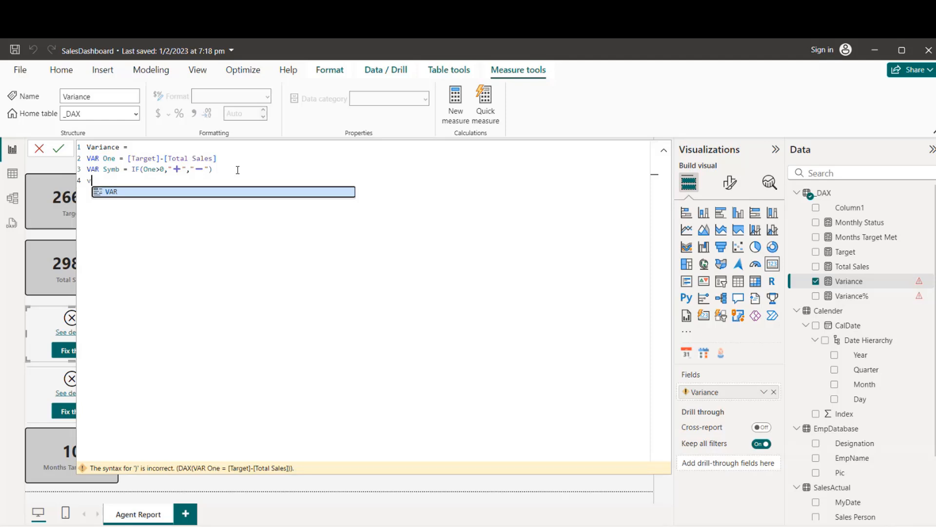
{"action": "key", "text": "Tab"}
{"action": "type", "text": "o"}
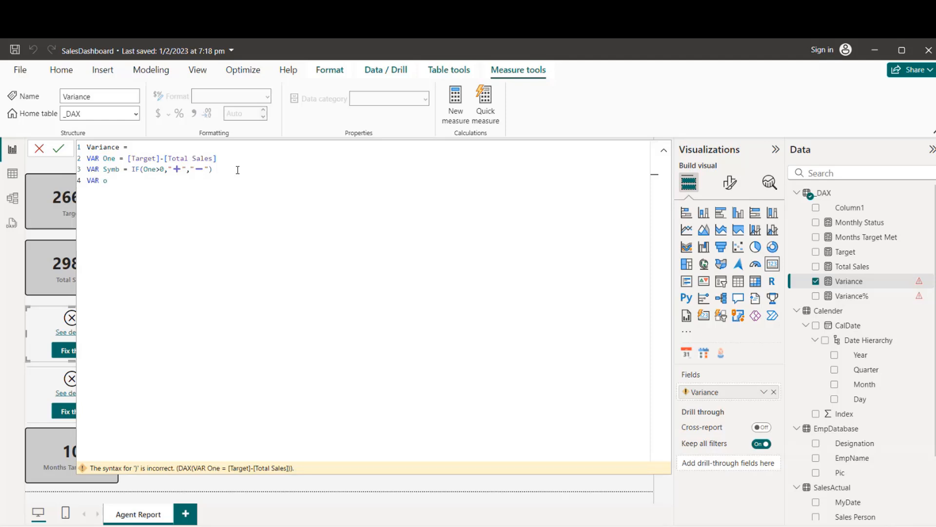
{"action": "type", "text": "utput = CONCATENATE("}
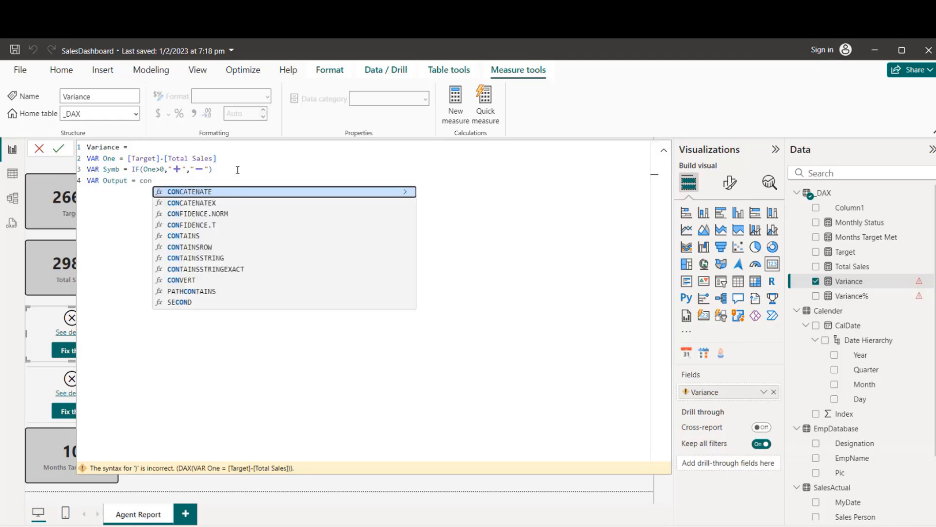
Complete the CONCATENATE function with One and Symb as its two arguments
{"action": "type", "text": "one"}
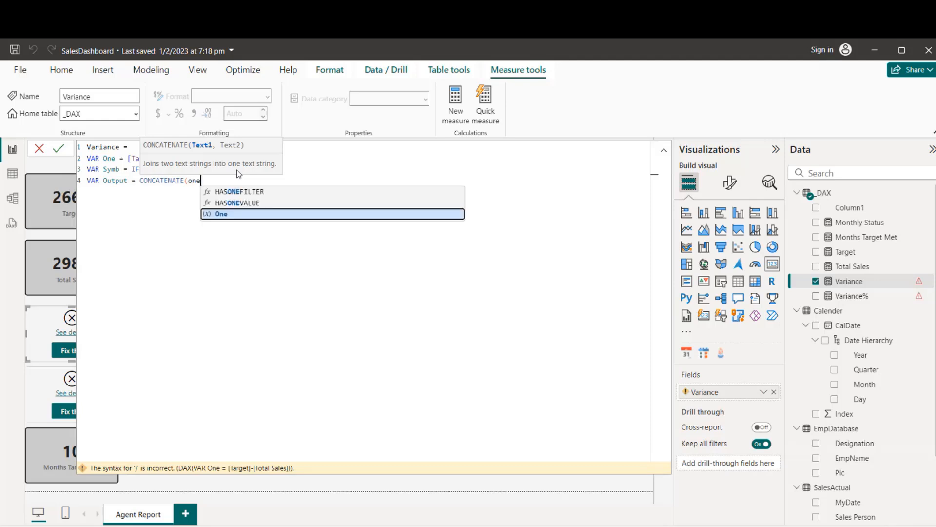
{"action": "key", "text": "Tab"}
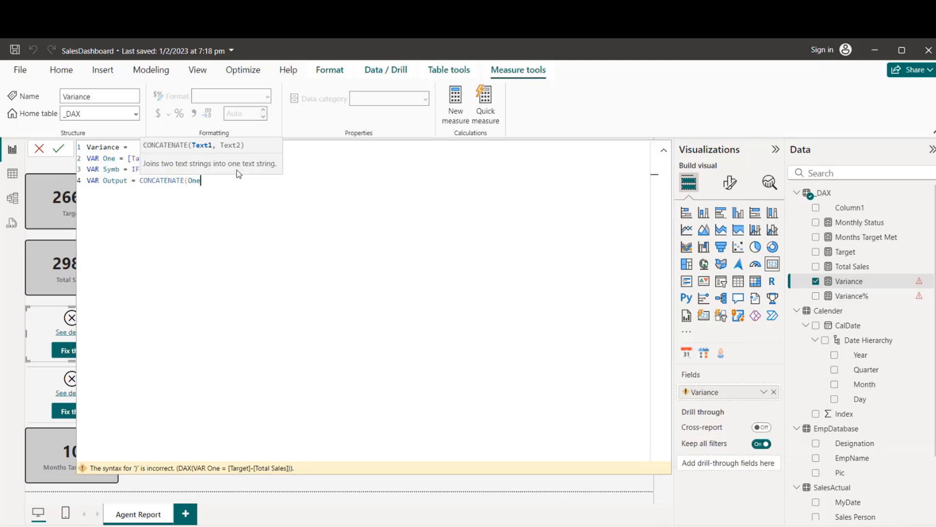
{"action": "type", "text": ",s"}
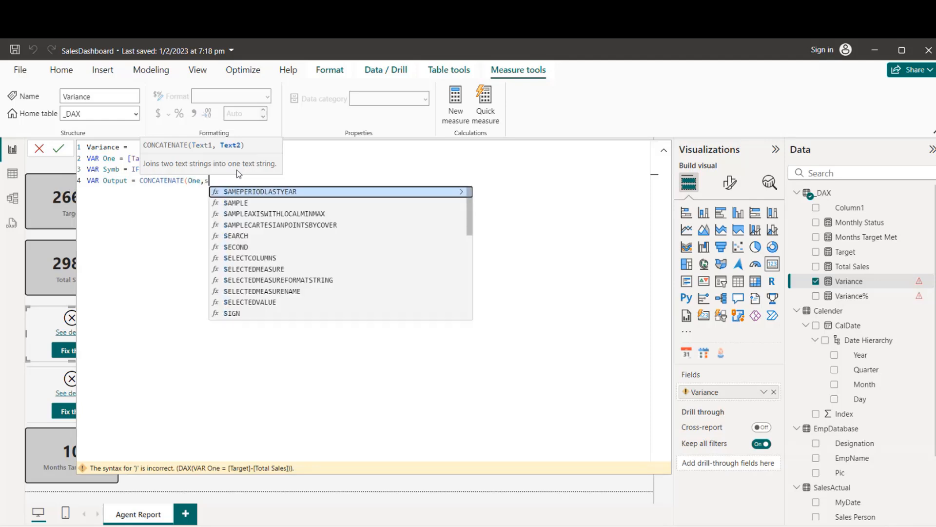
{"action": "type", "text": "ym"}
{"action": "key", "text": "Tab"}
{"action": "type", "text": ")"}
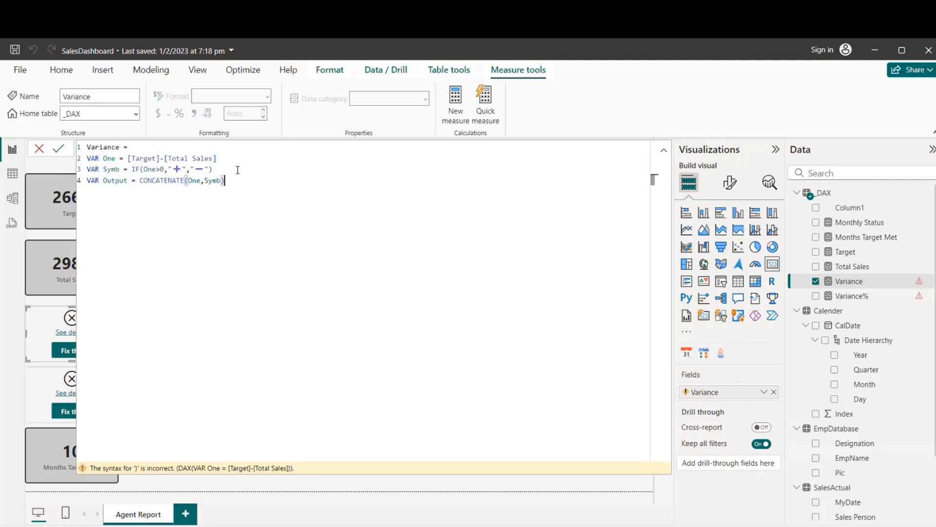
End the Variance formula with a RETURN statement that returns Output
{"action": "key", "text": "Return"}
{"action": "type", "text": "re"}
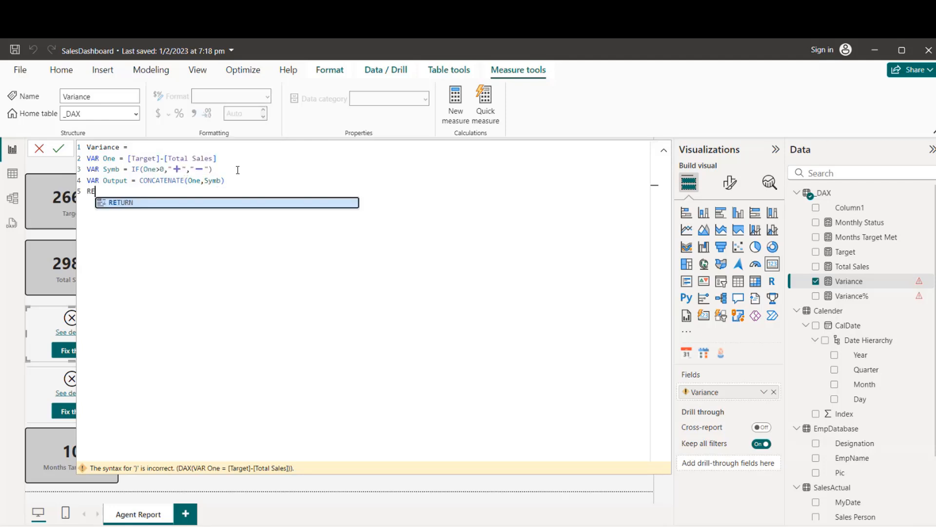
{"action": "key", "text": "Tab"}
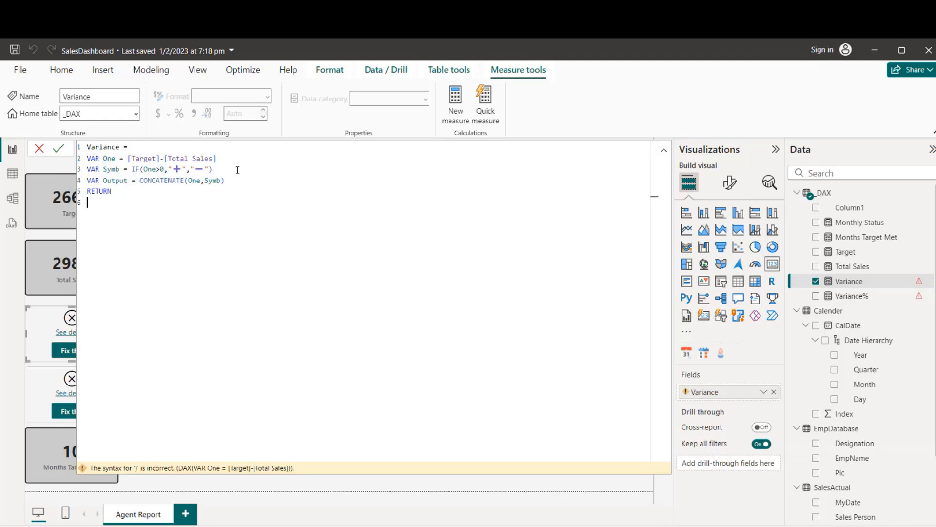
{"action": "type", "text": "ou"}
{"action": "key", "text": "Tab"}
Insert a space before the plus and minus symbols in the Symb variable, commit the Variance formula and collapse its editor
{"action": "double_click", "coordinate": [177, 169]}
{"action": "key", "text": "Left"}
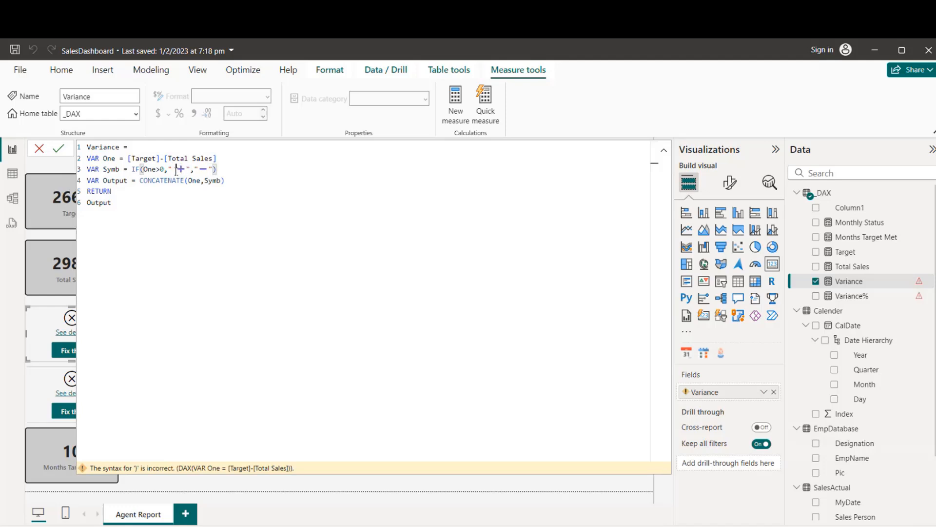
{"action": "key", "text": "Right"}
{"action": "key", "text": "Right"}
{"action": "key", "text": "Right"}
{"action": "key", "text": "Right"}
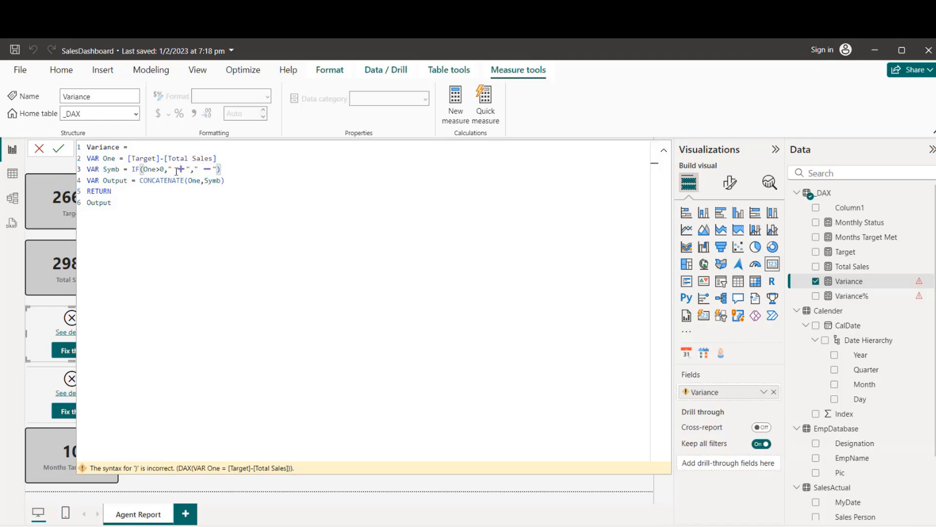
{"action": "left_click", "coordinate": [178, 203]}
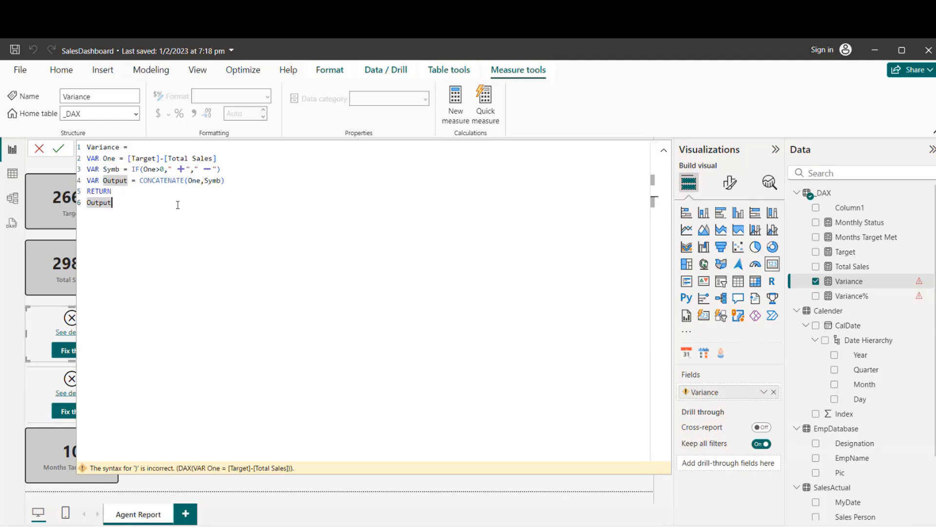
{"action": "left_click", "coordinate": [59, 148]}
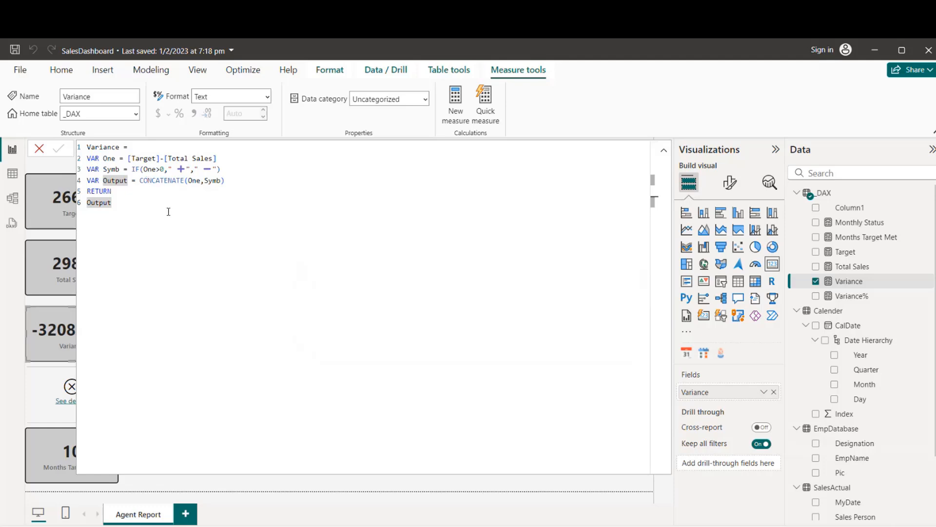
{"action": "left_click", "coordinate": [664, 150]}
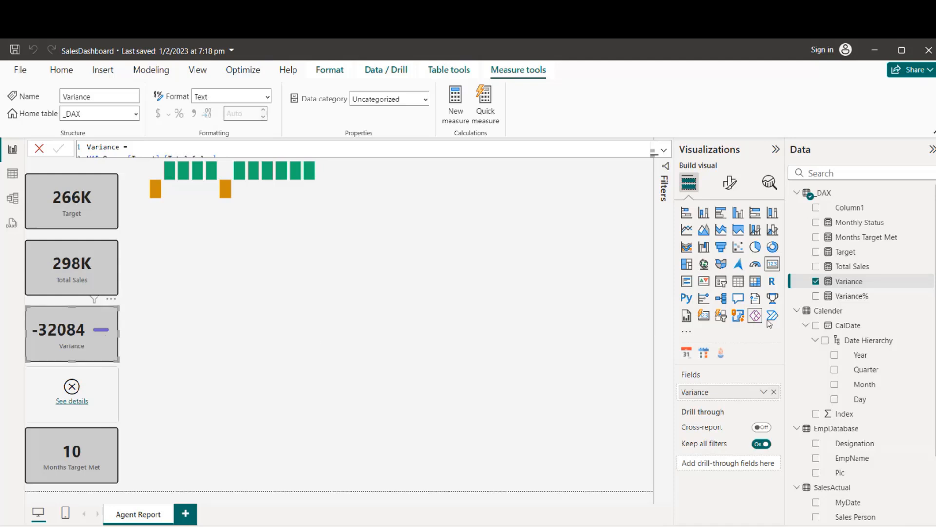
Reopen the Variance formula, wrap One in an ABS function inside CONCATENATE and commit the formula
{"action": "left_click", "coordinate": [851, 285]}
{"action": "left_click", "coordinate": [665, 154]}
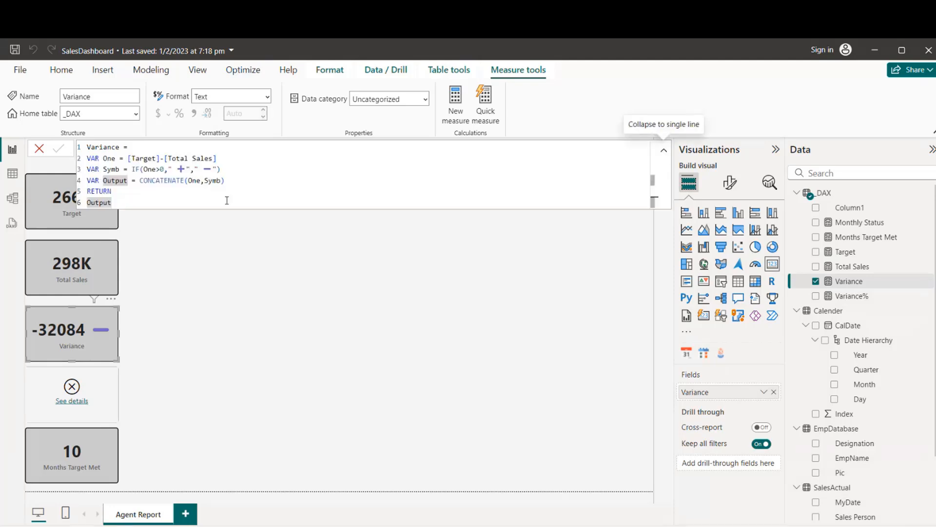
{"action": "left_click", "coordinate": [190, 181]}
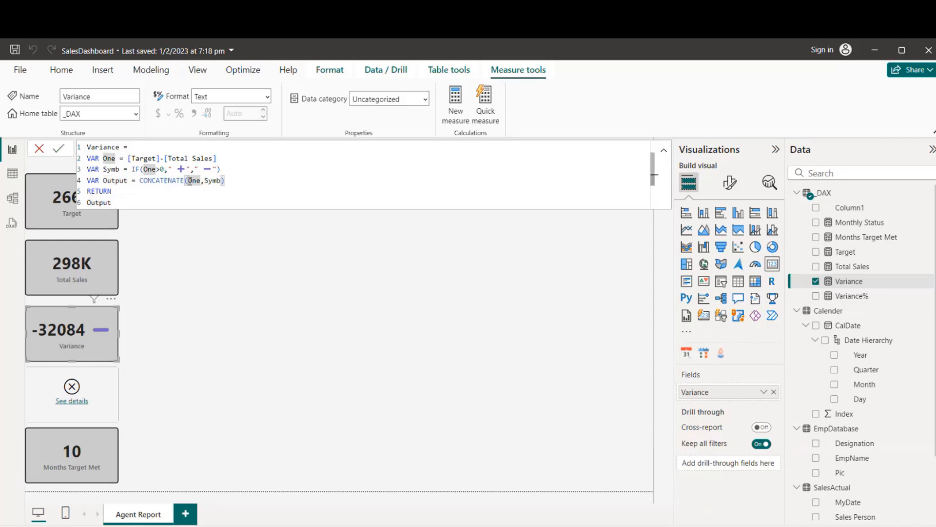
{"action": "type", "text": "ABS"}
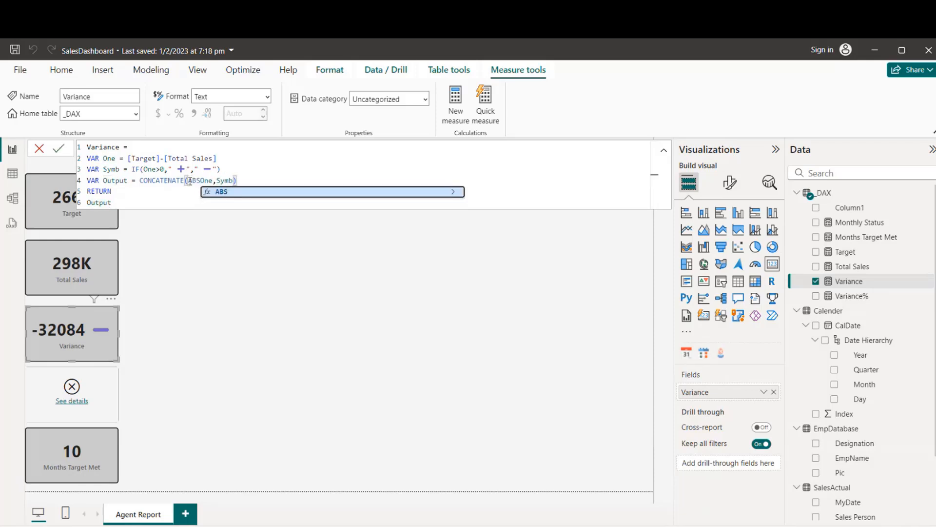
{"action": "type", "text": "("}
{"action": "key", "text": "Right"}
{"action": "key", "text": "Right"}
{"action": "key", "text": "Right"}
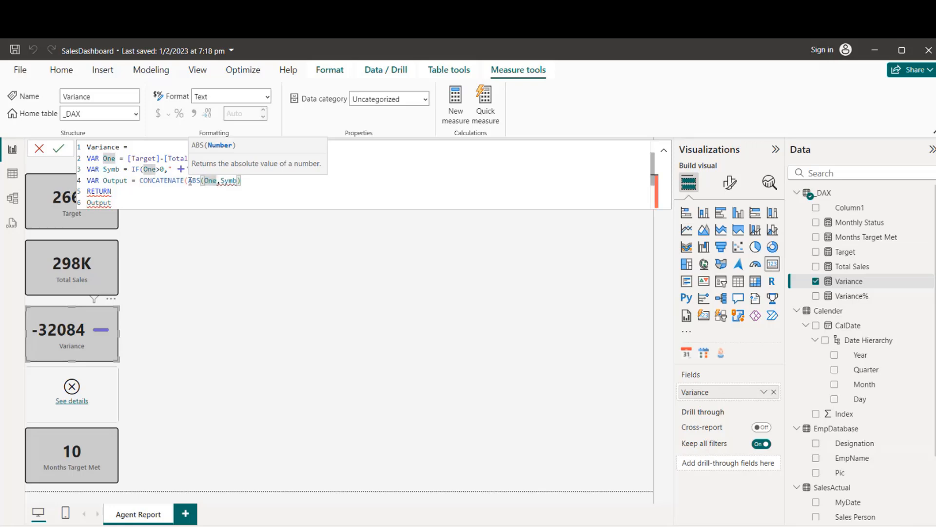
{"action": "type", "text": ")"}
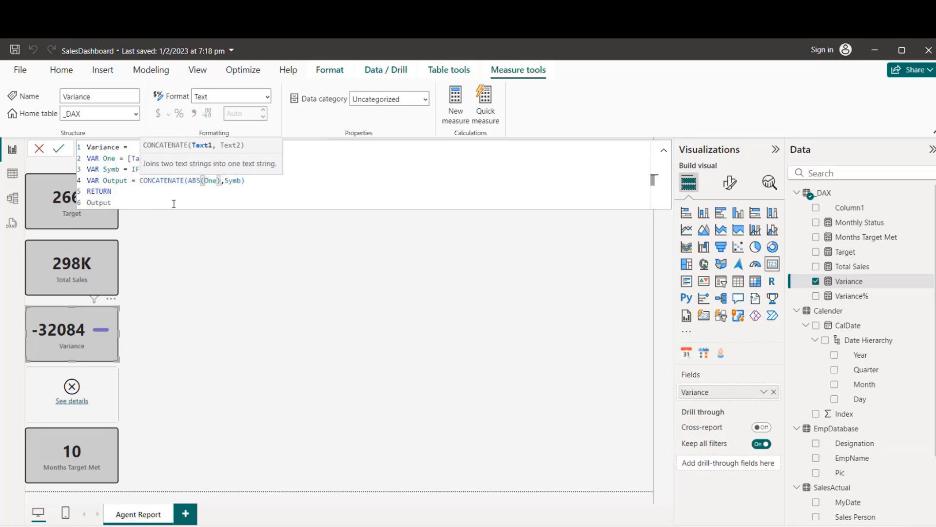
{"action": "left_click", "coordinate": [58, 148]}
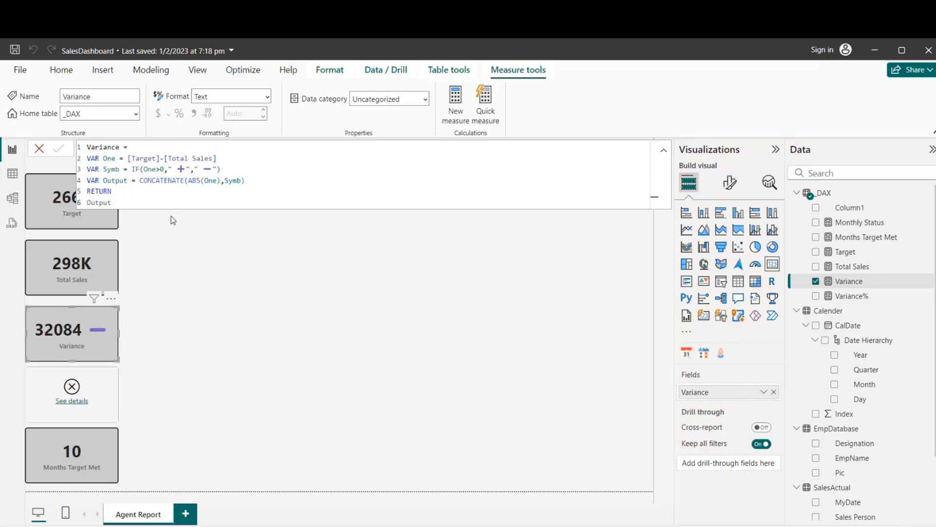
Remove the spaces before the plus and minus symbols in the Symb variable and commit the formula
{"action": "double_click", "coordinate": [177, 169]}
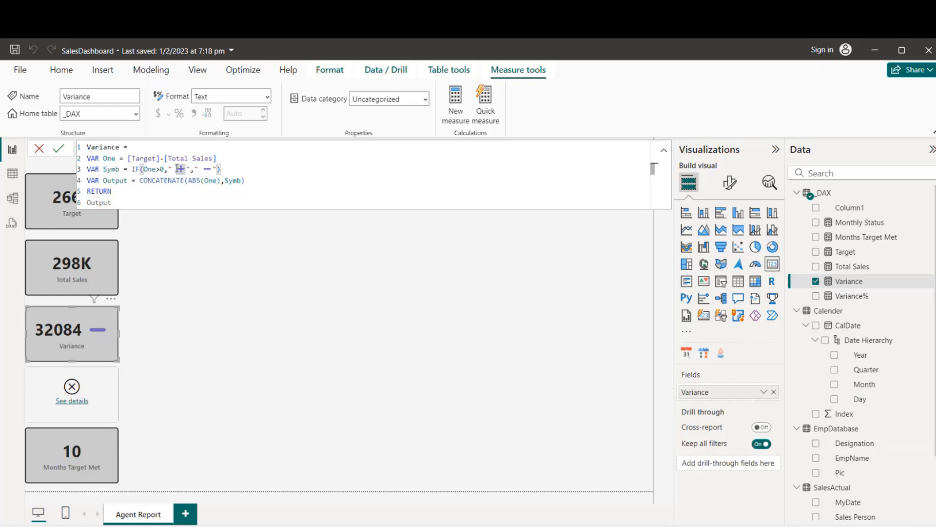
{"action": "key", "text": "BackSpace"}
{"action": "key", "text": "Right"}
{"action": "key", "text": "Right"}
{"action": "key", "text": "Right"}
{"action": "key", "text": "Right"}
{"action": "key", "text": "Right"}
{"action": "key", "text": "BackSpace"}
{"action": "left_click", "coordinate": [59, 154]}
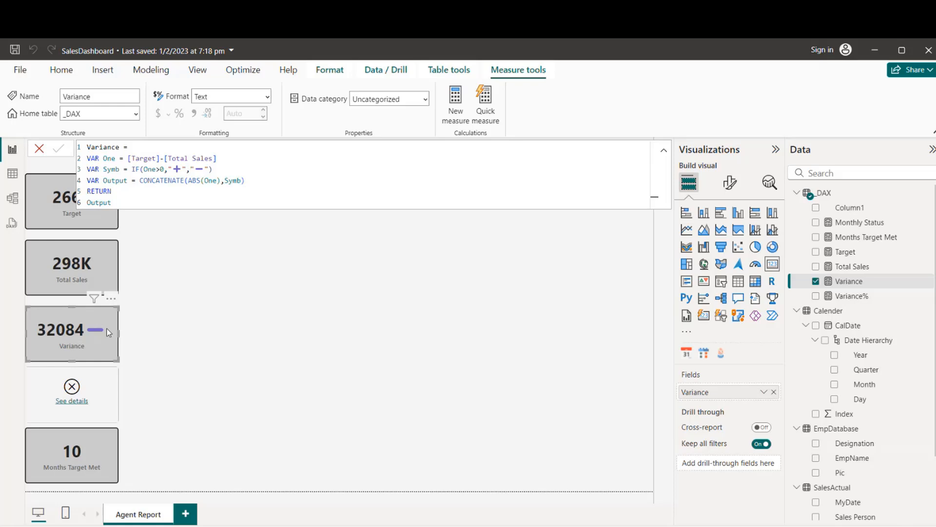
Divide ABS(One) by 1000 in the Output variable and commit the Variance formula
{"action": "left_click", "coordinate": [221, 181]}
{"action": "type", "text": "/1000"}
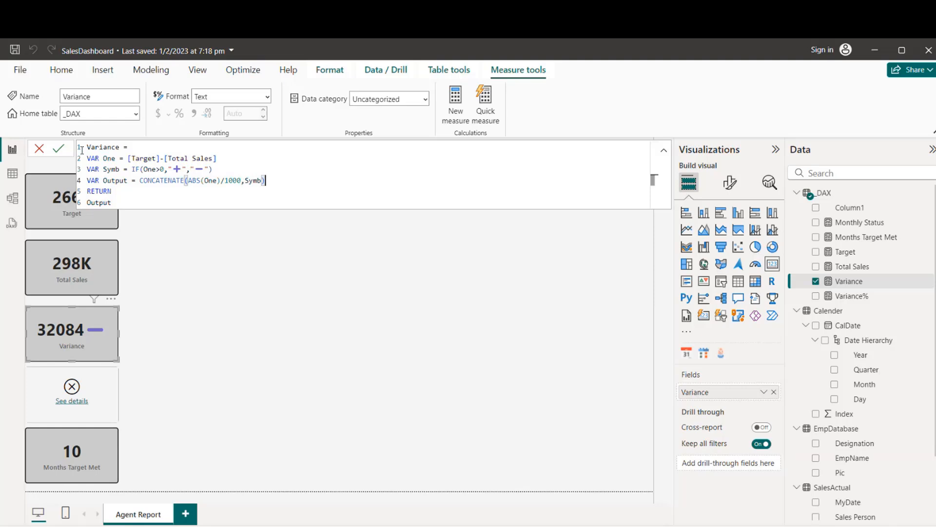
{"action": "left_click", "coordinate": [59, 151]}
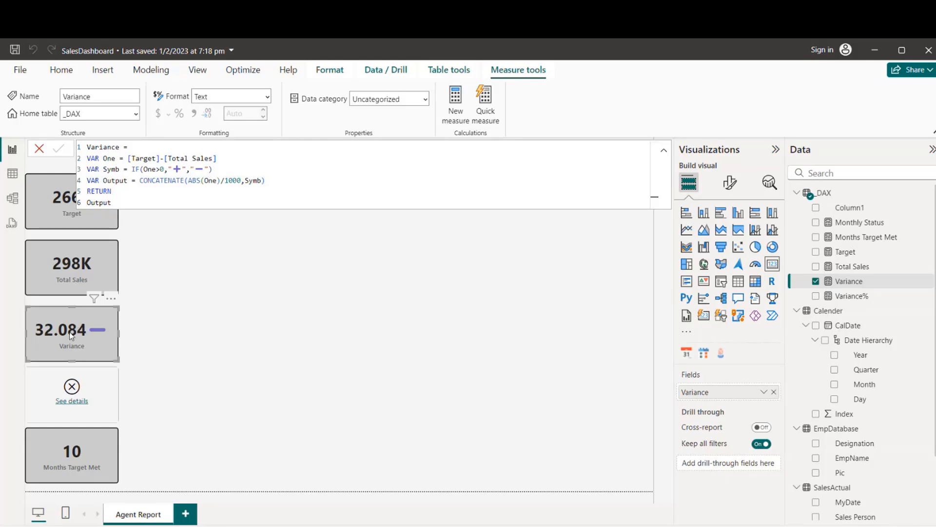
Start a FORMAT function around ABS(One)/1000 in the Output variable and enter 0.0K as its format argument
{"action": "left_click", "coordinate": [190, 180]}
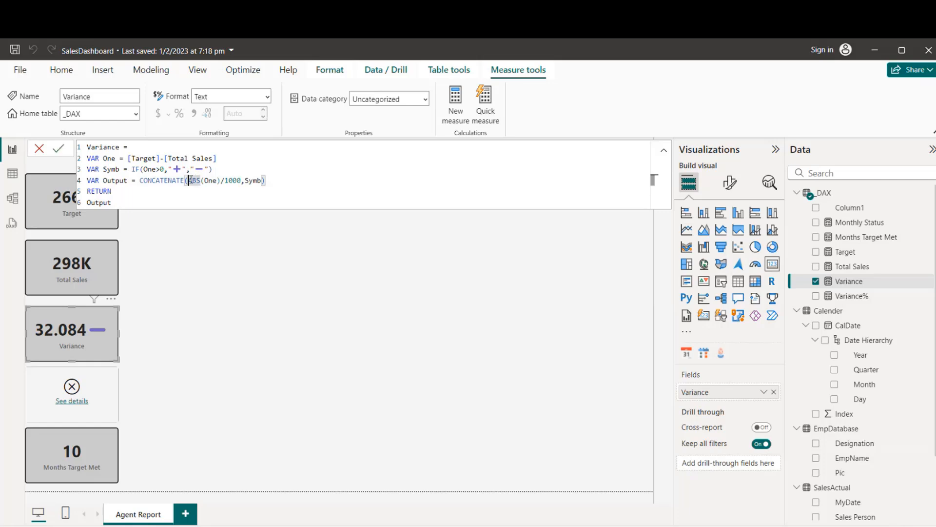
{"action": "left_click", "coordinate": [218, 181]}
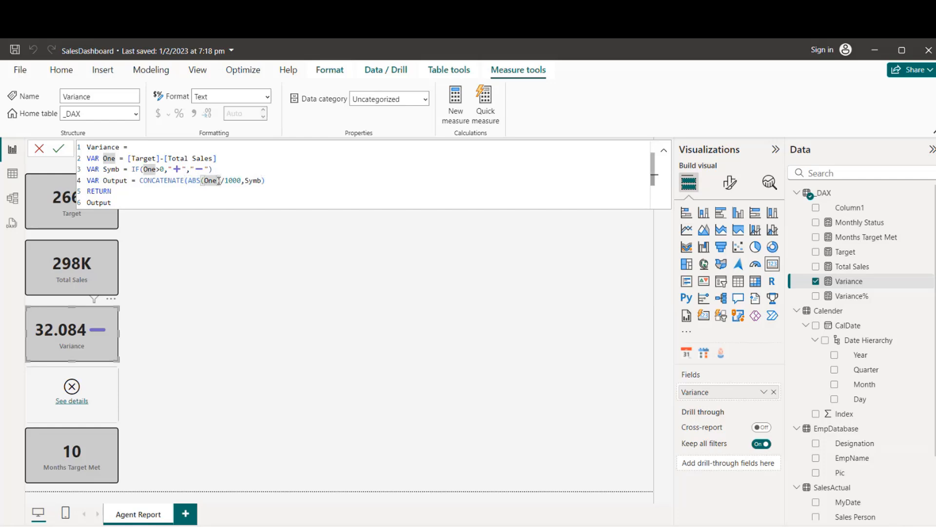
{"action": "left_click", "coordinate": [190, 179]}
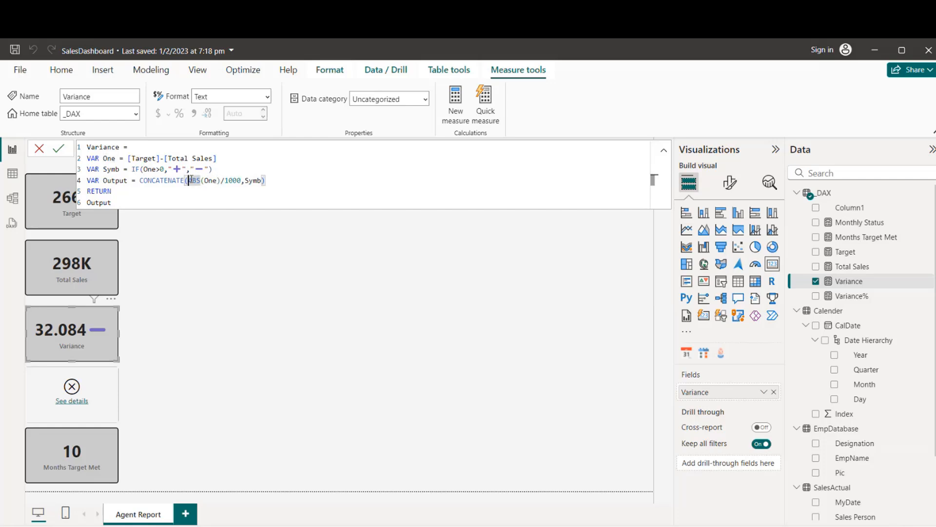
{"action": "type", "text": "FORMAT("}
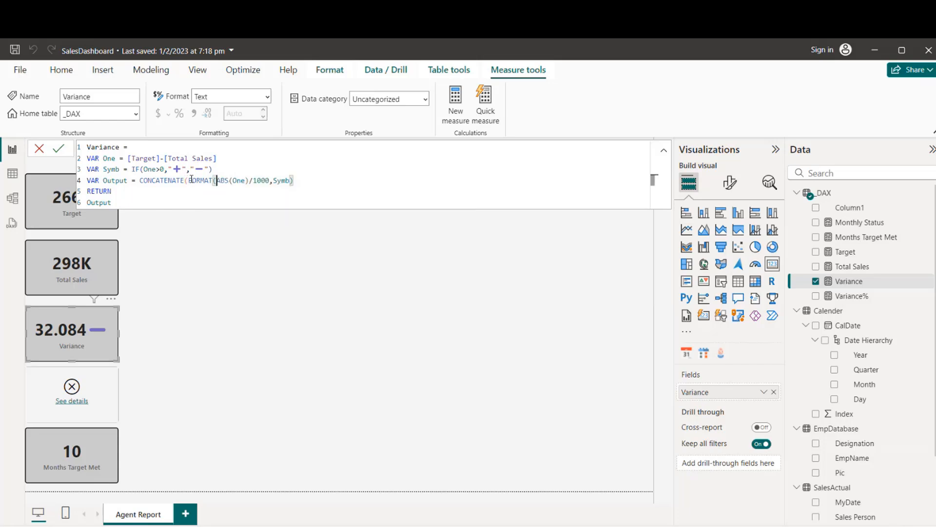
{"action": "double_click", "coordinate": [270, 180]}
{"action": "left_click", "coordinate": [271, 180]}
{"action": "type", "text": ",\""}
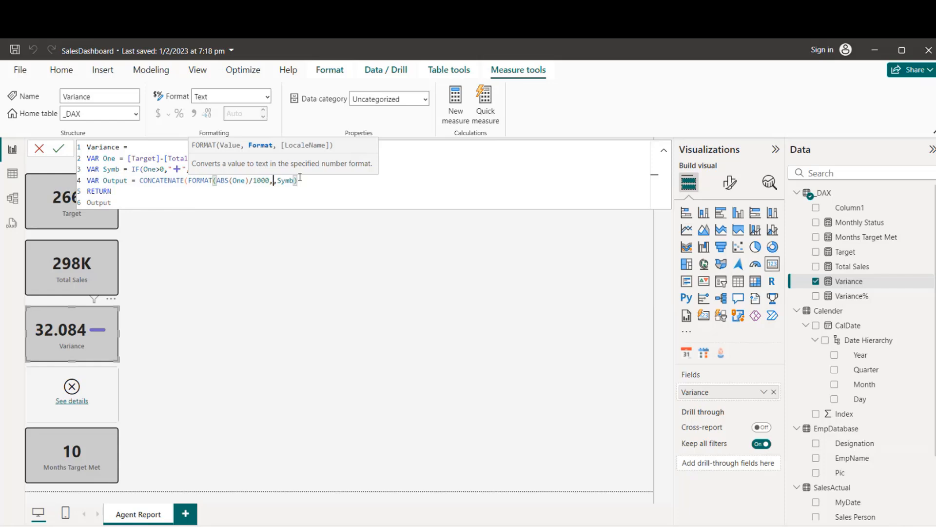
{"action": "type", "text": "0.0K"}
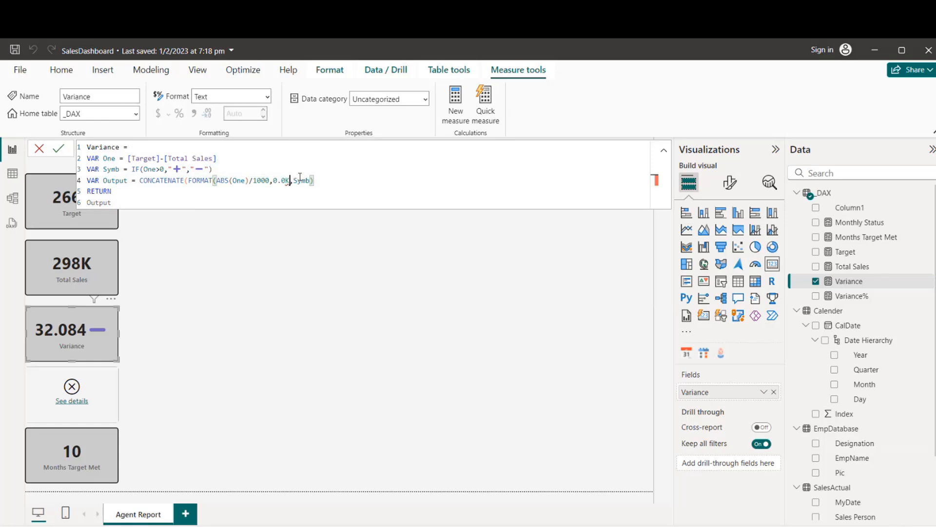
Enclose the 0.0K format in quotation marks, add a closing parenthesis at the end of the Output line and commit the formula
{"action": "type", "text": "\""}
{"action": "key", "text": "Left"}
{"action": "key", "text": "Left"}
{"action": "key", "text": "Left"}
{"action": "key", "text": "Left"}
{"action": "key", "text": "Left"}
{"action": "type", "text": "\""}
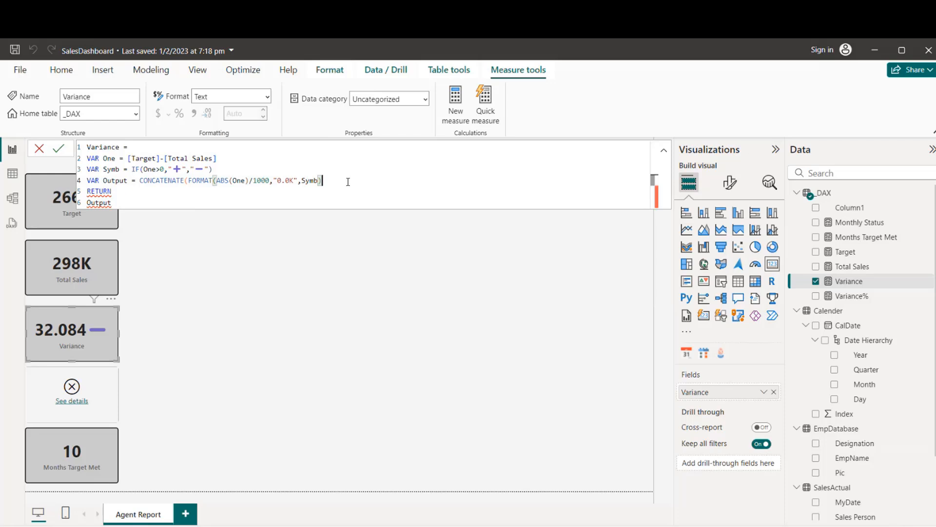
{"action": "type", "text": ")"}
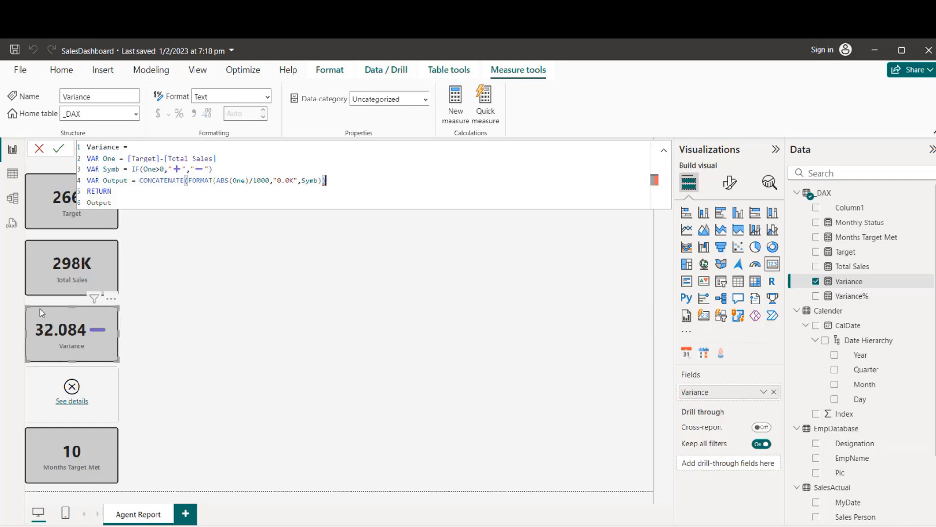
{"action": "left_click", "coordinate": [60, 150]}
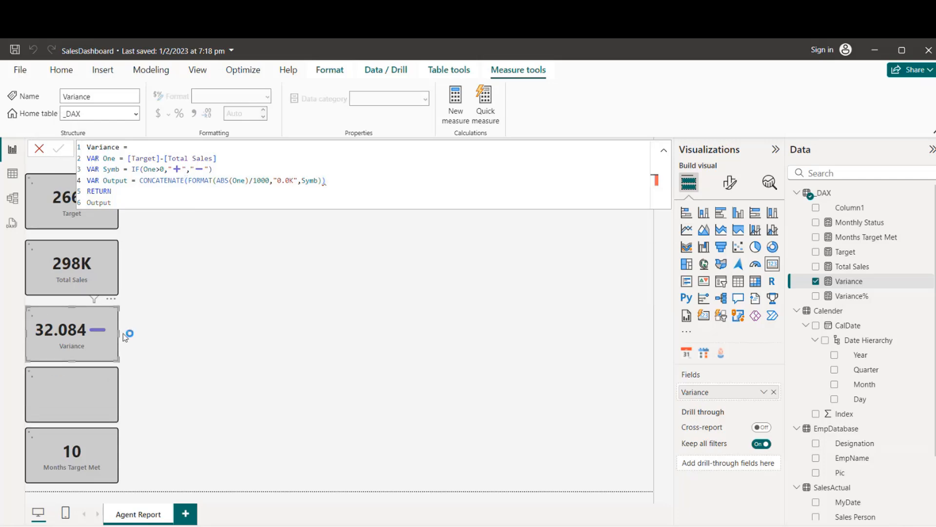
Close the FORMAT function directly after the 0.0K format and remove the extra parenthesis at the end of the Output line
{"action": "double_click", "coordinate": [289, 182]}
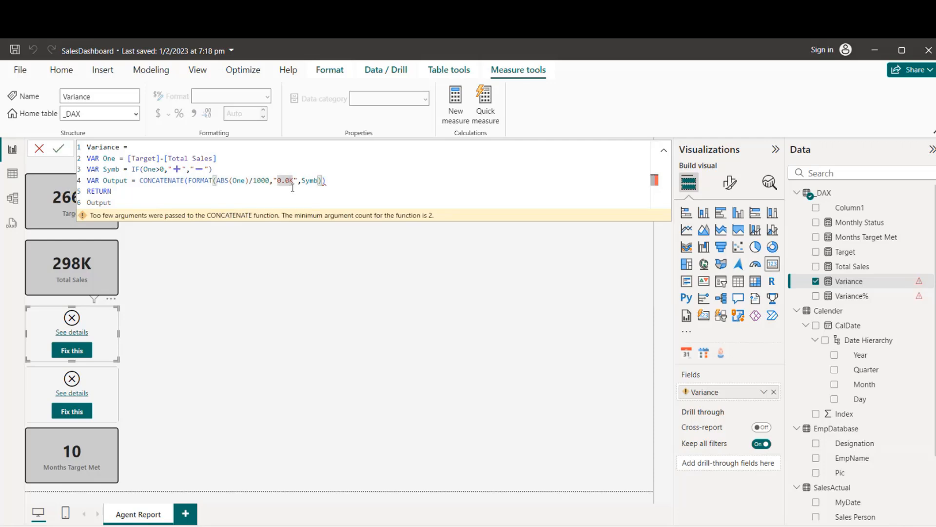
{"action": "left_click", "coordinate": [292, 185]}
{"action": "key", "text": "Right"}
{"action": "type", "text": ")"}
{"action": "key", "text": "End"}
{"action": "key", "text": "BackSpace"}
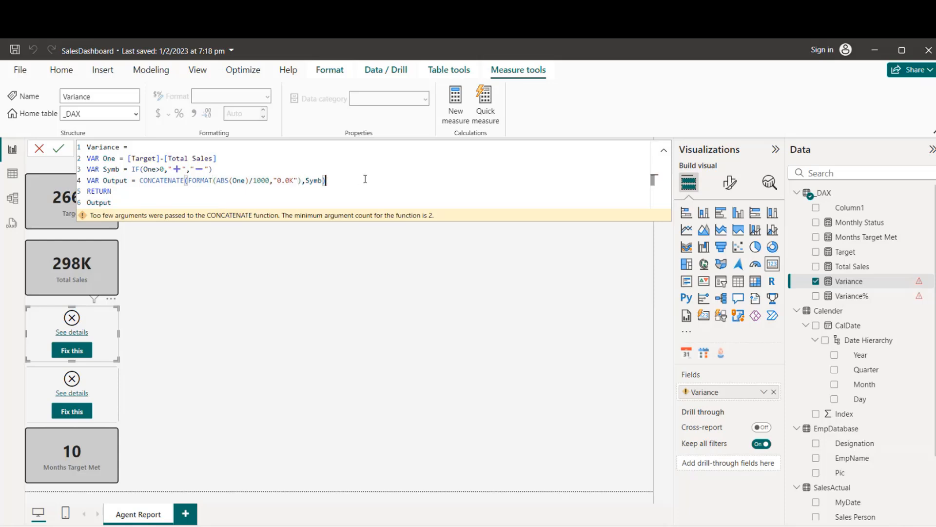
Commit the Variance formula, then shorten its Output format to 0K and commit it again
{"action": "left_click", "coordinate": [59, 148]}
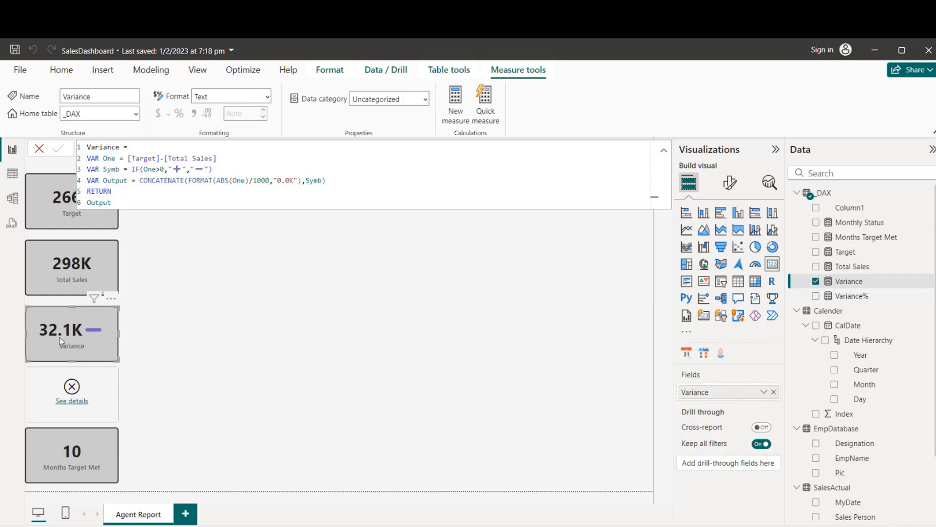
{"action": "left_click", "coordinate": [285, 182]}
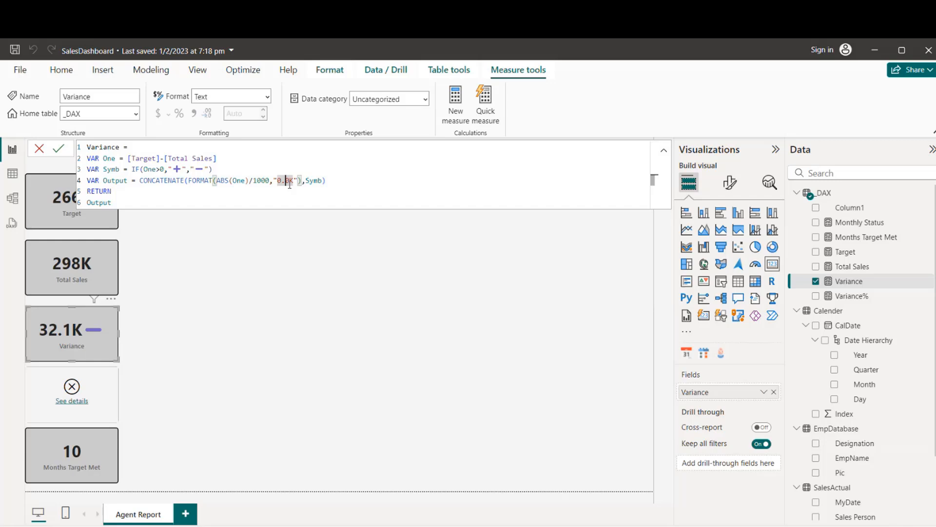
{"action": "key", "text": "BackSpace"}
{"action": "key", "text": "BackSpace"}
{"action": "left_click", "coordinate": [337, 181]}
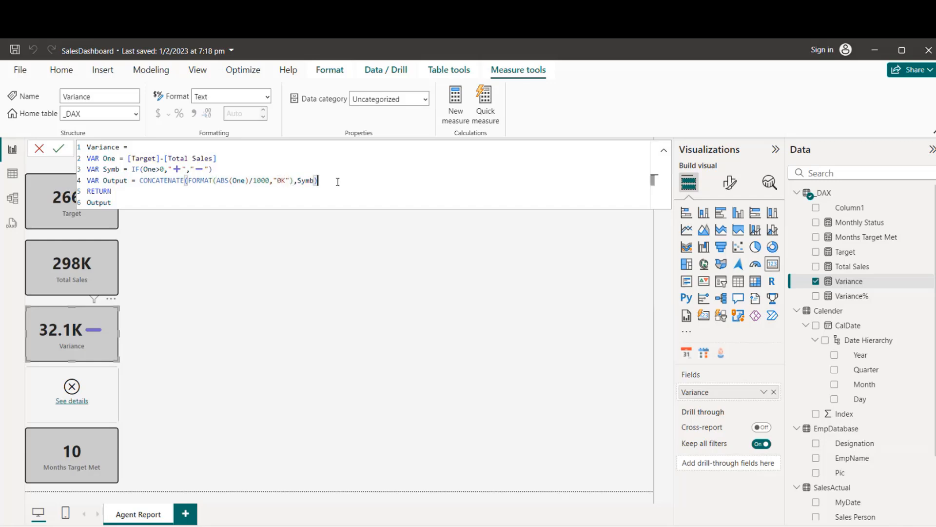
{"action": "left_click", "coordinate": [58, 148]}
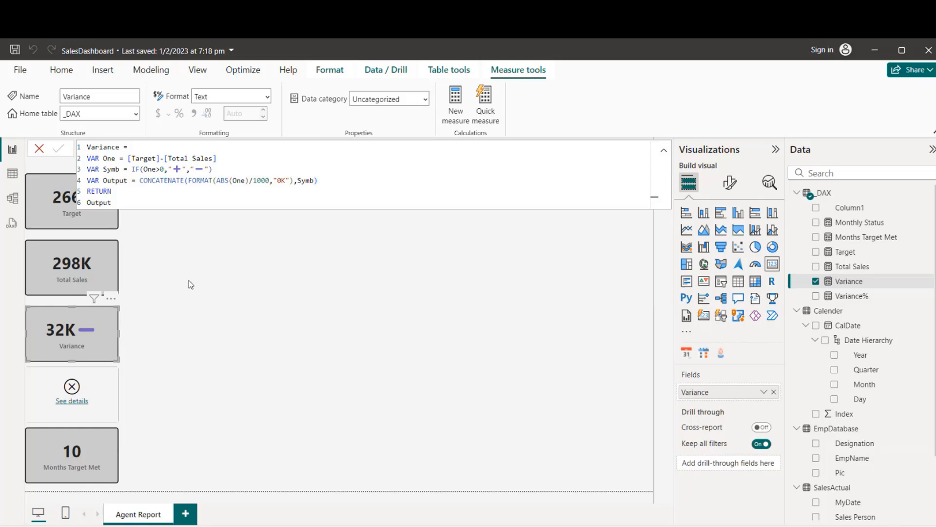
Select the broken Variance% card and open the Variance% measure's formula for review
{"action": "left_click", "coordinate": [177, 316]}
{"action": "left_click", "coordinate": [105, 414]}
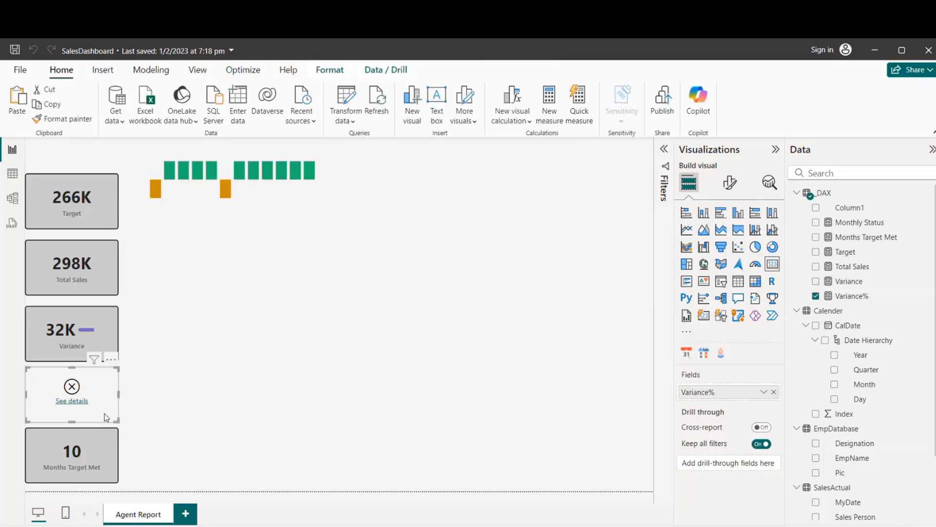
{"action": "left_click", "coordinate": [845, 299]}
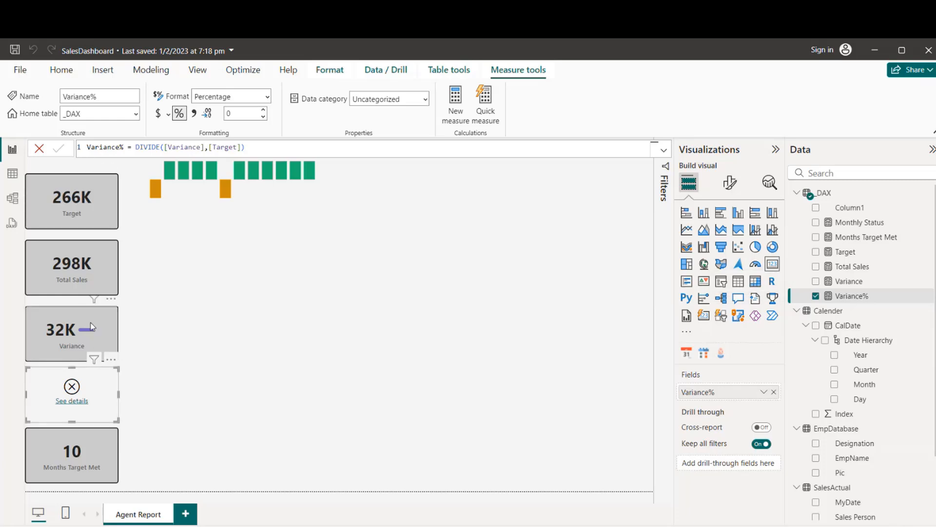
Open the Variance measure and select its entire formula
{"action": "left_click", "coordinate": [850, 283]}
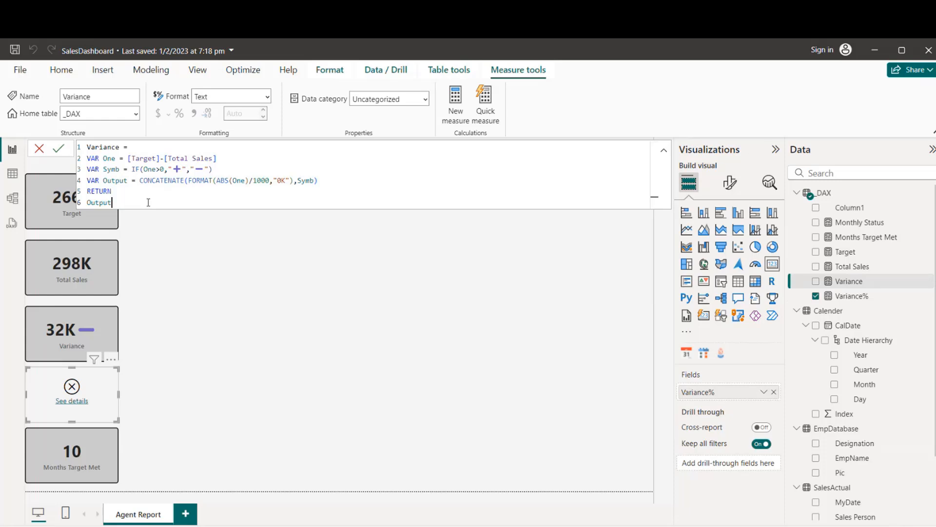
{"action": "key", "text": "shift+Up"}
{"action": "key", "text": "shift+Up"}
{"action": "key", "text": "shift+Up"}
{"action": "key", "text": "shift+Up"}
{"action": "key", "text": "shift+Up"}
{"action": "key", "text": "shift+Up"}
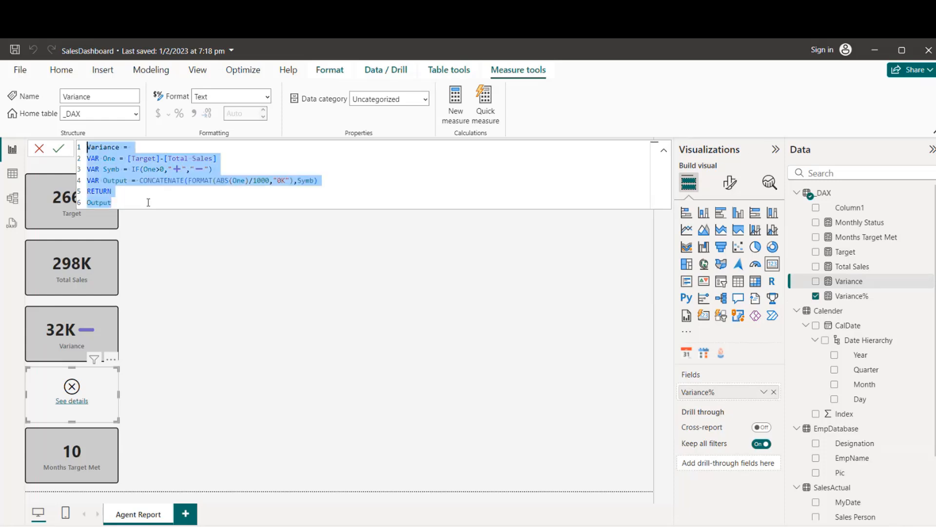
Try a down-triangle emoji beside the minus symbol in the Variance measure's Symb variable
{"action": "left_click", "coordinate": [182, 168]}
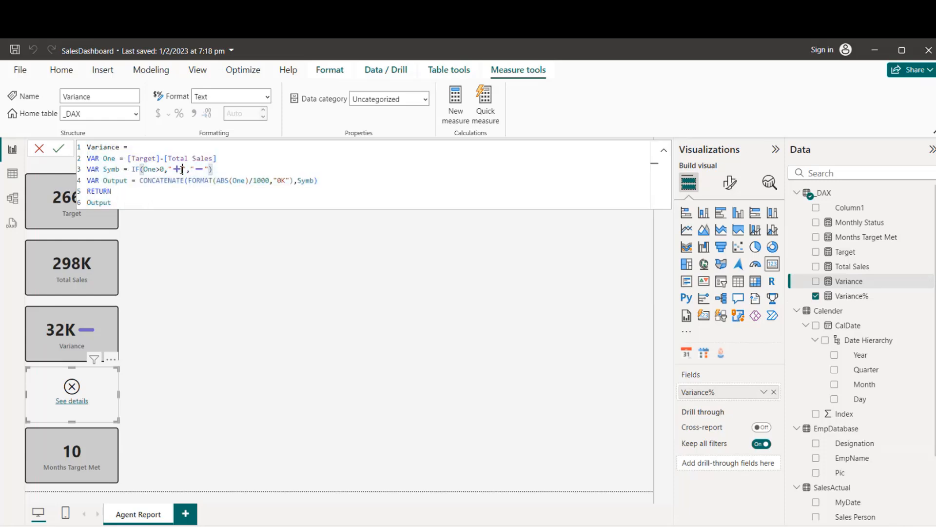
{"action": "left_click_drag", "start_coordinate": [181, 168], "coordinate": [203, 168]}
{"action": "key", "text": "Right"}
{"action": "key", "text": "Delete"}
{"action": "type", "text": "\""}
{"action": "key", "text": "super+period"}
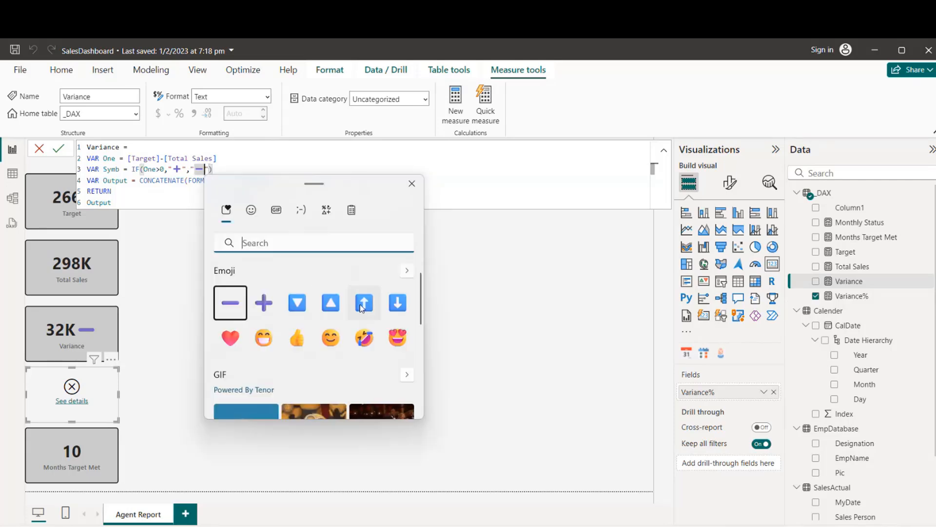
{"action": "left_click", "coordinate": [299, 305]}
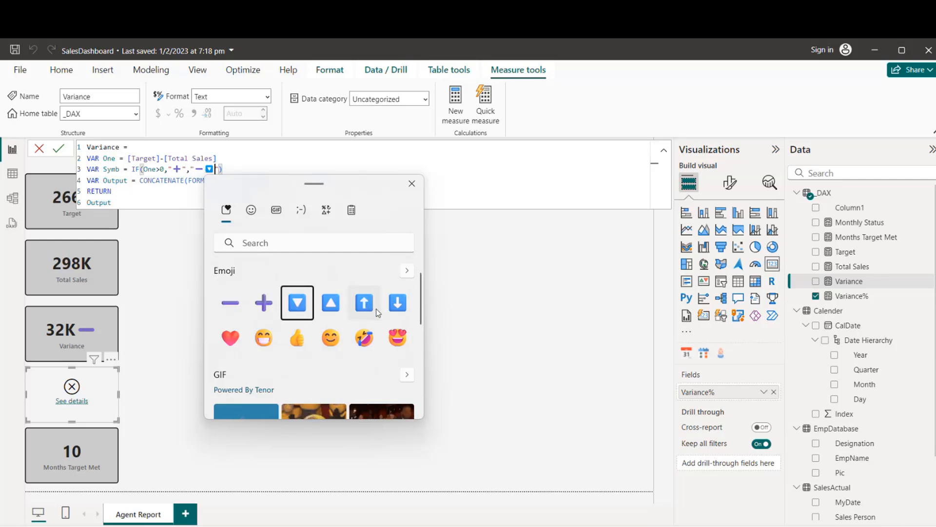
{"action": "key", "text": "BackSpace"}
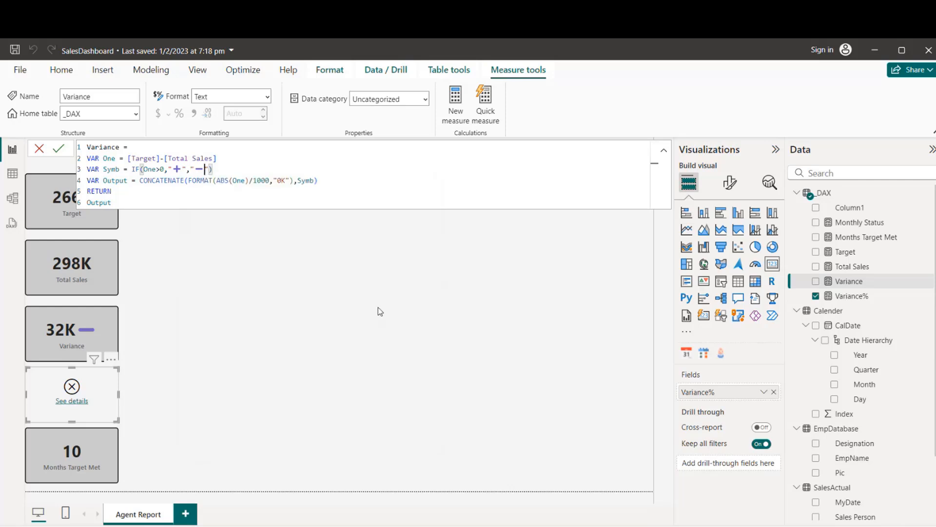
Replace the minus symbol in the Symb variable with the down-arrow and up-arrow emojis
{"action": "key", "text": "BackSpace"}
{"action": "key", "text": "super+period"}
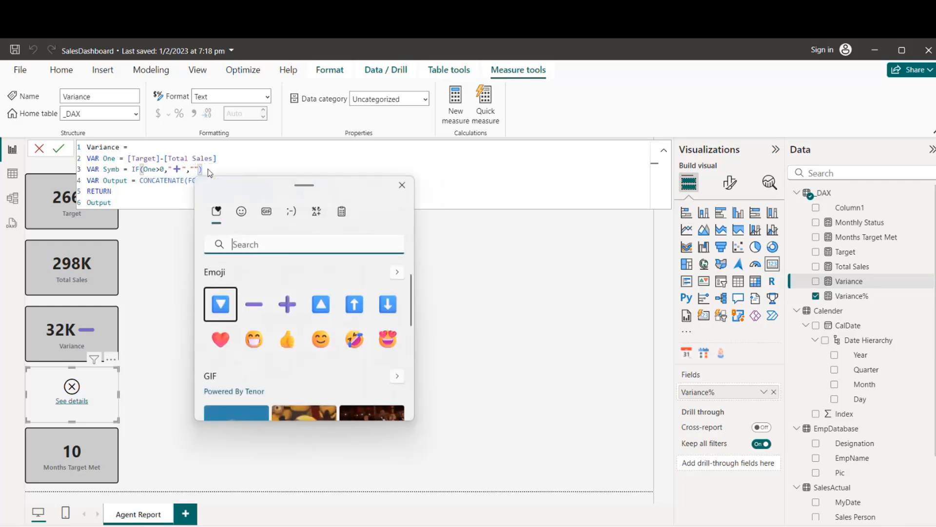
{"action": "left_click", "coordinate": [389, 304]}
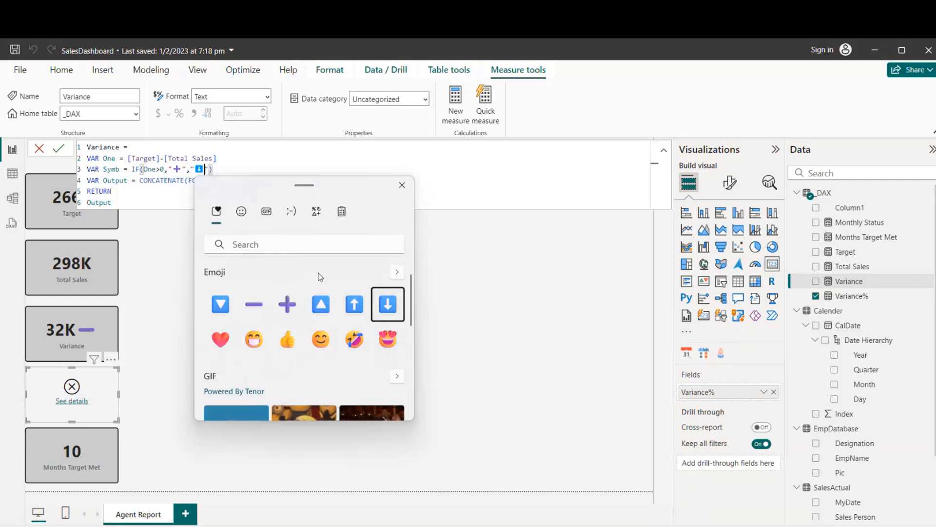
{"action": "left_click", "coordinate": [356, 305]}
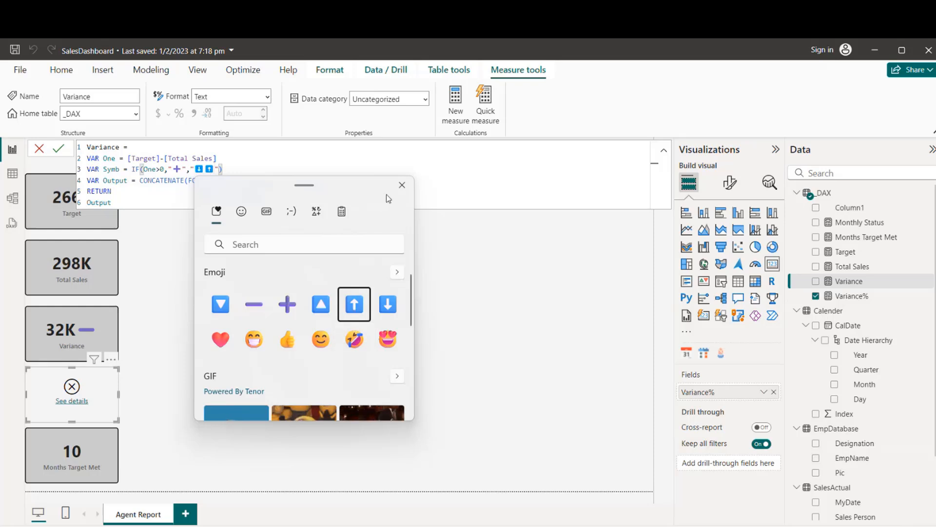
{"action": "left_click", "coordinate": [402, 186]}
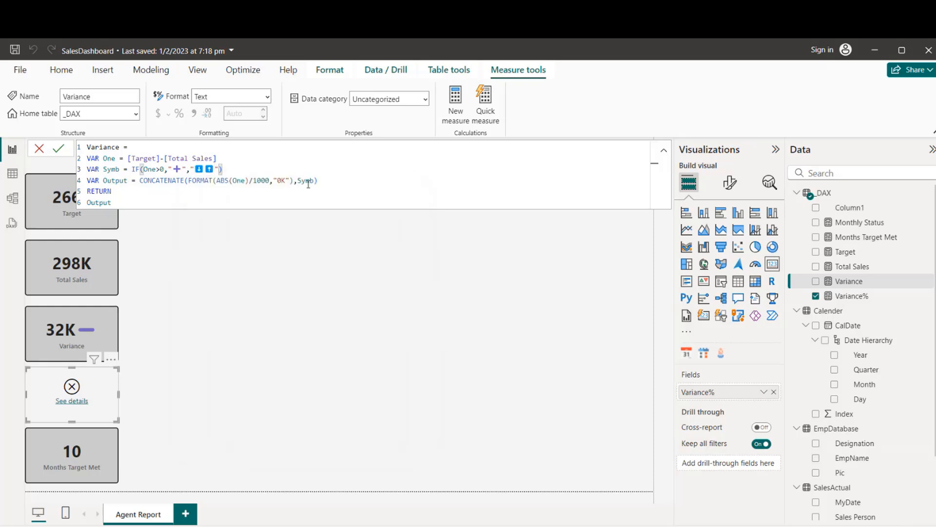
Move the up-arrow emoji into the place of the plus symbol in the Symb variable and commit the Variance formula
{"action": "key", "text": "shift+Left"}
{"action": "key", "text": "ctrl+c"}
{"action": "key", "text": "BackSpace"}
{"action": "key", "text": "Left"}
{"action": "key", "text": "Left"}
{"action": "key", "text": "Left"}
{"action": "key", "text": "Left"}
{"action": "key", "text": "BackSpace"}
{"action": "key", "text": "ctrl+v"}
{"action": "left_click", "coordinate": [284, 166]}
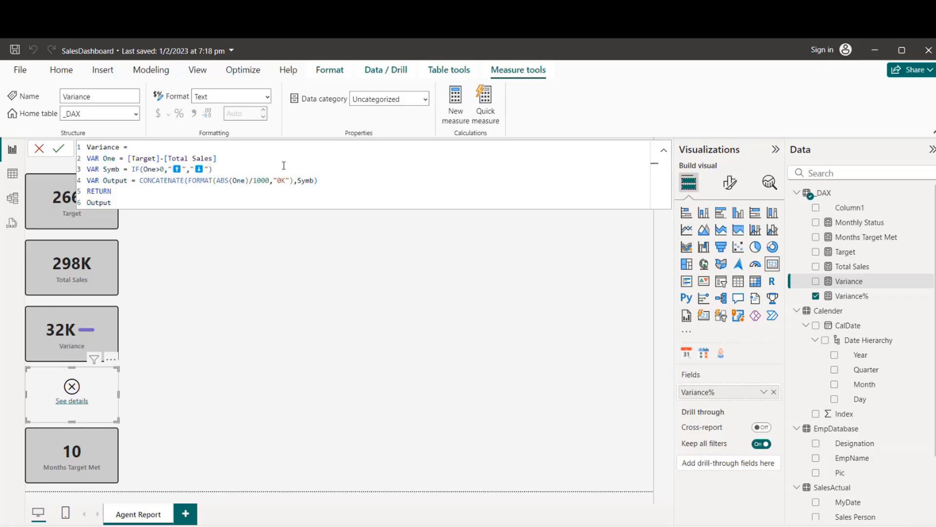
{"action": "left_click", "coordinate": [59, 150]}
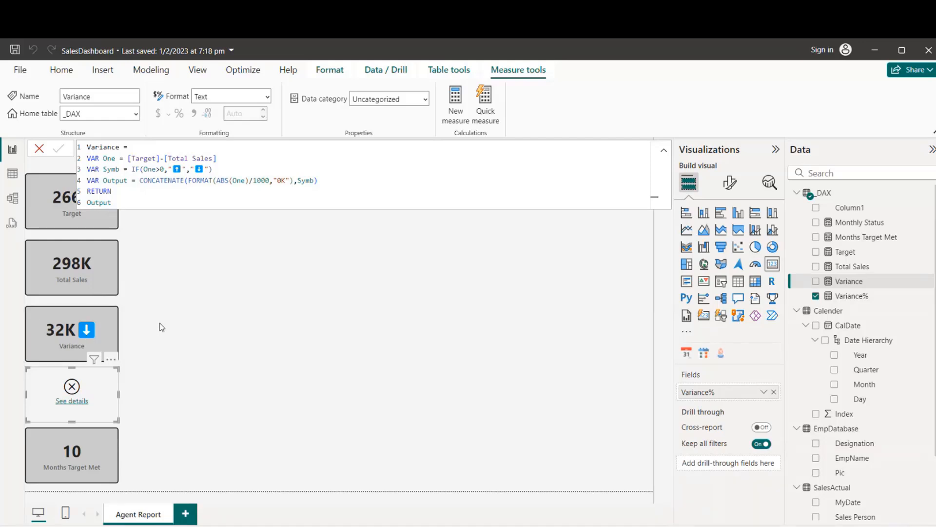
Reopen the Variance measure and copy its complete formula
{"action": "left_click", "coordinate": [196, 376]}
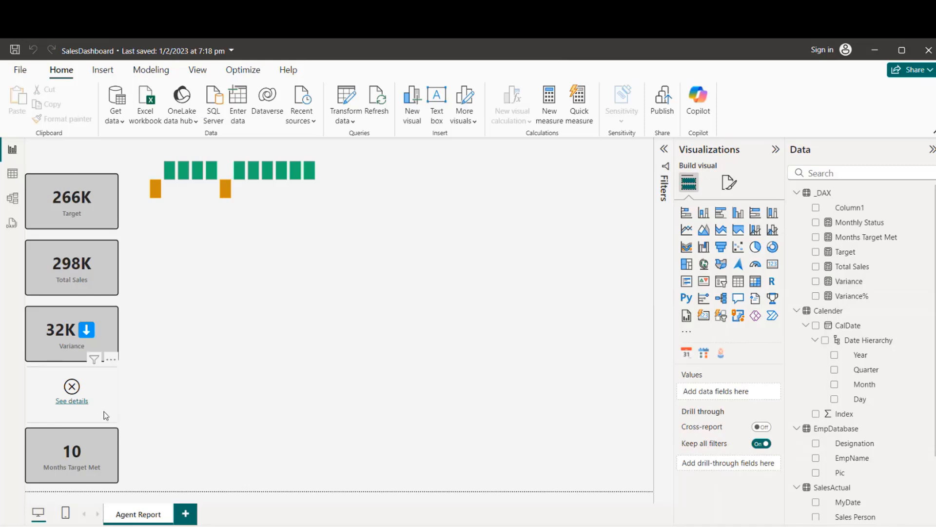
{"action": "left_click", "coordinate": [848, 281]}
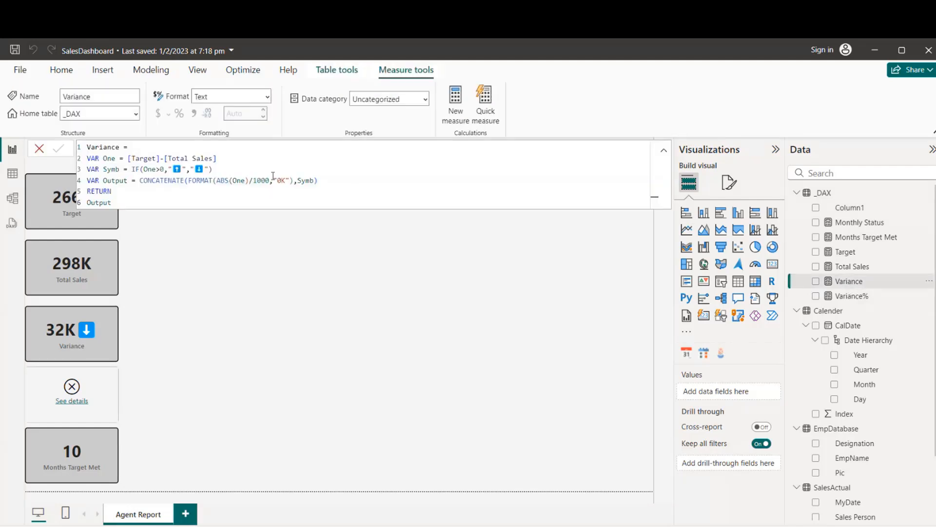
{"action": "left_click", "coordinate": [209, 202]}
{"action": "key", "text": "ctrl+a"}
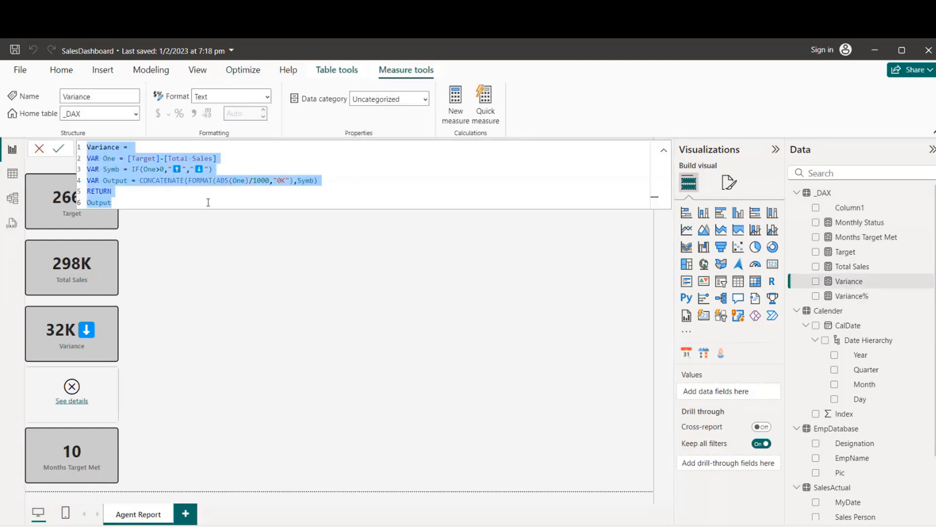
Open the Variance% measure in the expanded formula editor and insert blank lines before its DIVIDE expression
{"action": "left_click", "coordinate": [850, 296]}
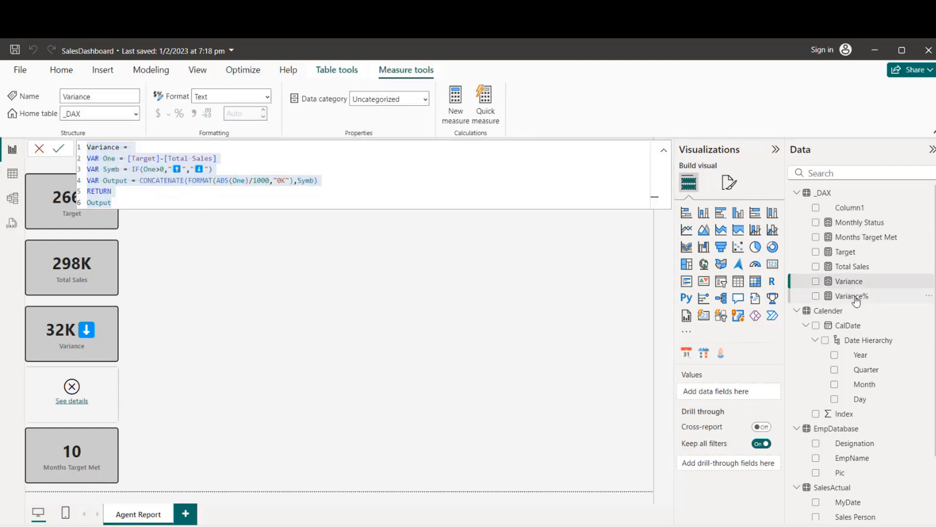
{"action": "left_click", "coordinate": [663, 150]}
{"action": "left_click", "coordinate": [119, 166]}
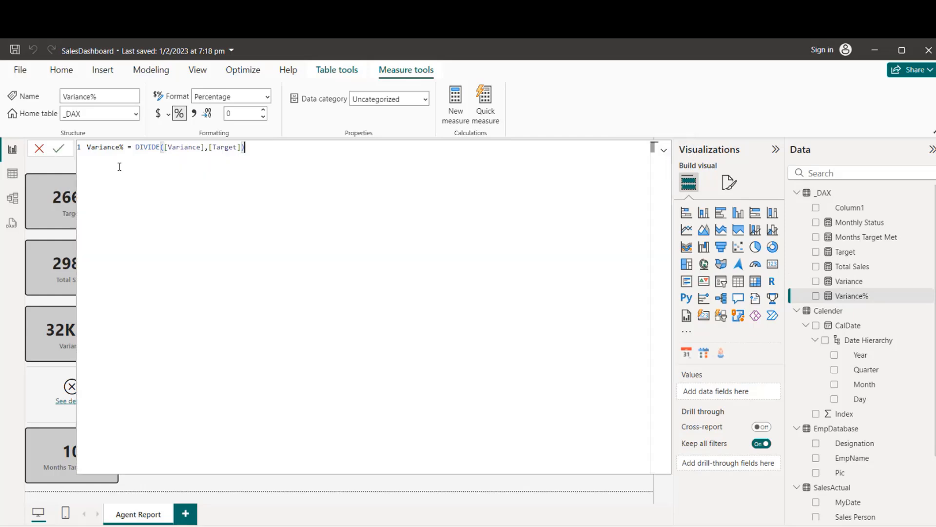
{"action": "left_click", "coordinate": [137, 147]}
{"action": "key", "text": "shift+Return"}
{"action": "key", "text": "shift+Return"}
{"action": "key", "text": "shift+Return"}
{"action": "key", "text": "shift+Return"}
{"action": "key", "text": "shift+Return"}
{"action": "key", "text": "shift+Return"}
{"action": "key", "text": "shift+Return"}
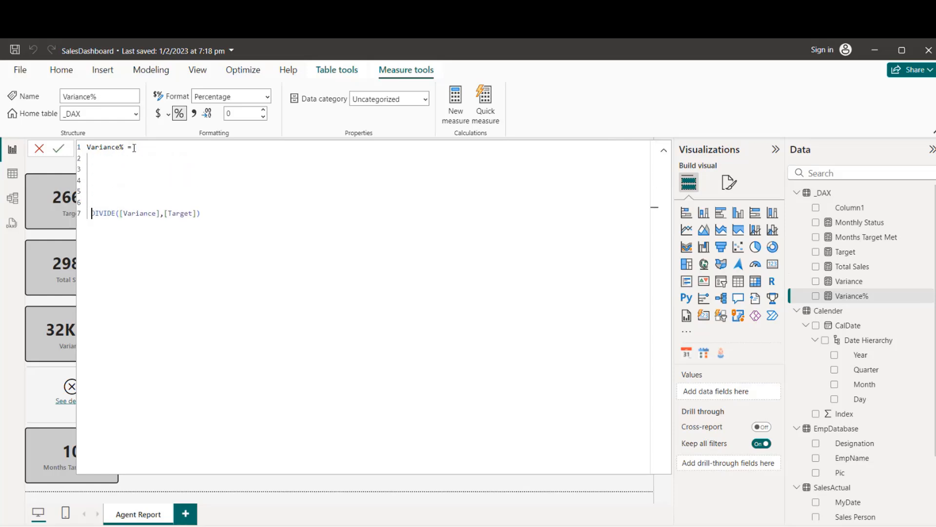
Paste the Variance formula below the Variance% heading and remove the pasted "Variance =" line
{"action": "left_click", "coordinate": [94, 161]}
{"action": "type", "text": "Variance = VAR One = [Target]-[Total Sales] VAR Symb = IF(One>0,\"⬆️\",\"⬇️\") VAR Output = CONCATENATE(FORMAT(ABS(One)/1000,\"0K\"),Symb) RETURN Output"}
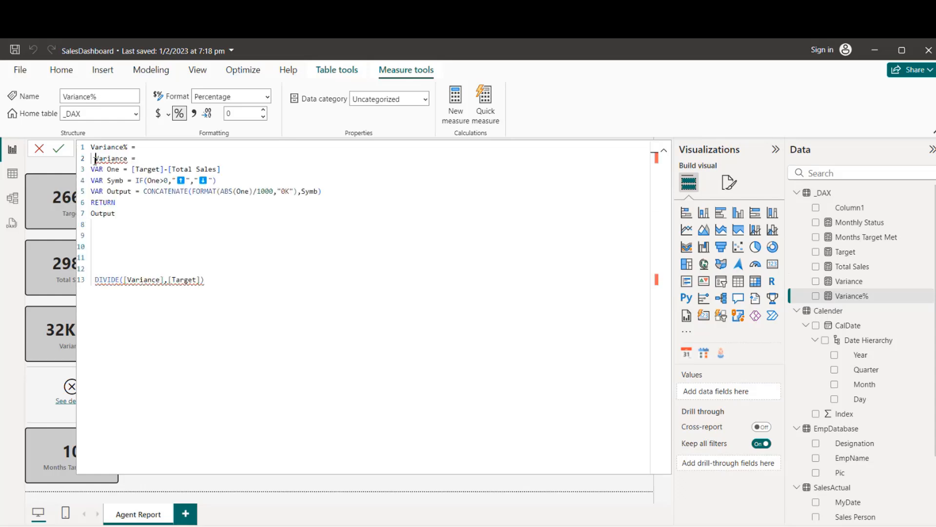
{"action": "left_click", "coordinate": [94, 161]}
{"action": "left_click", "coordinate": [127, 159]}
{"action": "key", "text": "BackSpace"}
{"action": "key", "text": "BackSpace"}
{"action": "key", "text": "BackSpace"}
{"action": "key", "text": "BackSpace"}
{"action": "key", "text": "BackSpace"}
{"action": "key", "text": "BackSpace"}
{"action": "key", "text": "BackSpace"}
{"action": "key", "text": "BackSpace"}
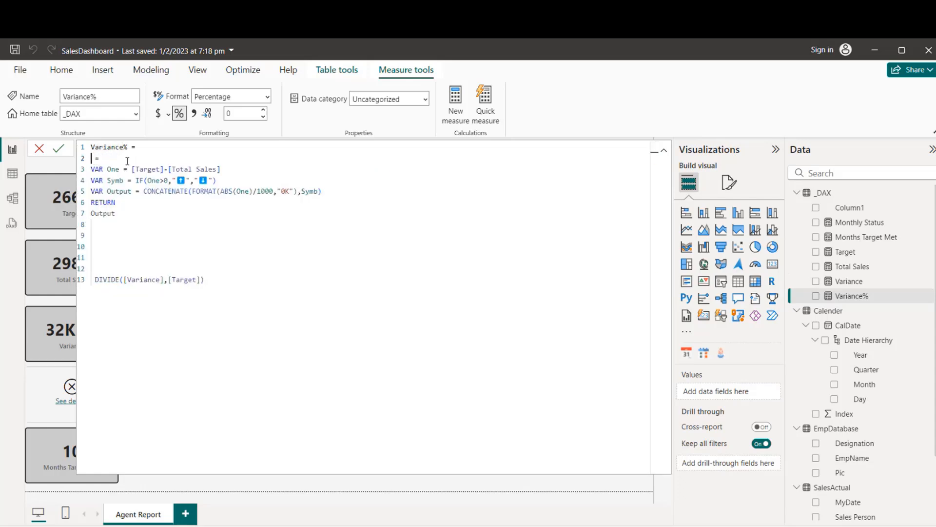
{"action": "left_click", "coordinate": [128, 161]}
{"action": "key", "text": "BackSpace"}
{"action": "key", "text": "BackSpace"}
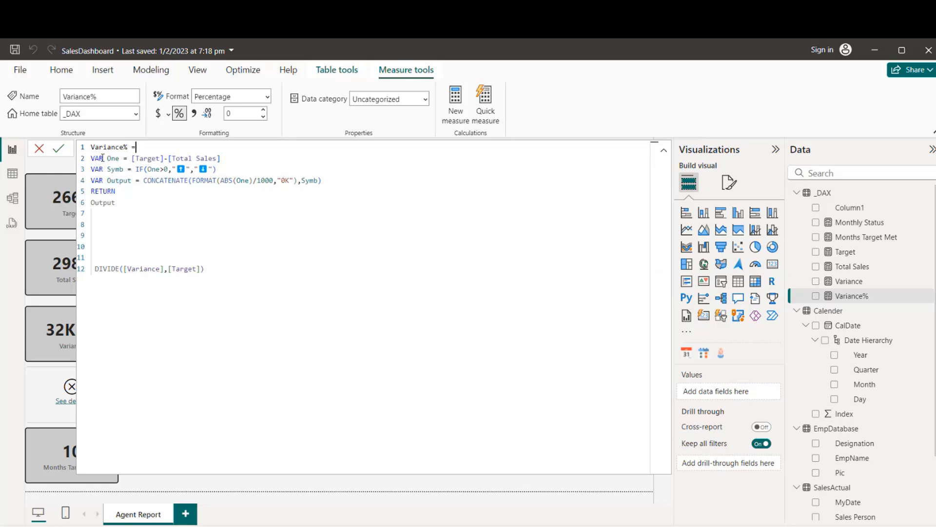
Delete the Symb variable line from the Variance% formula
{"action": "left_click", "coordinate": [184, 172]}
{"action": "left_click", "coordinate": [215, 168]}
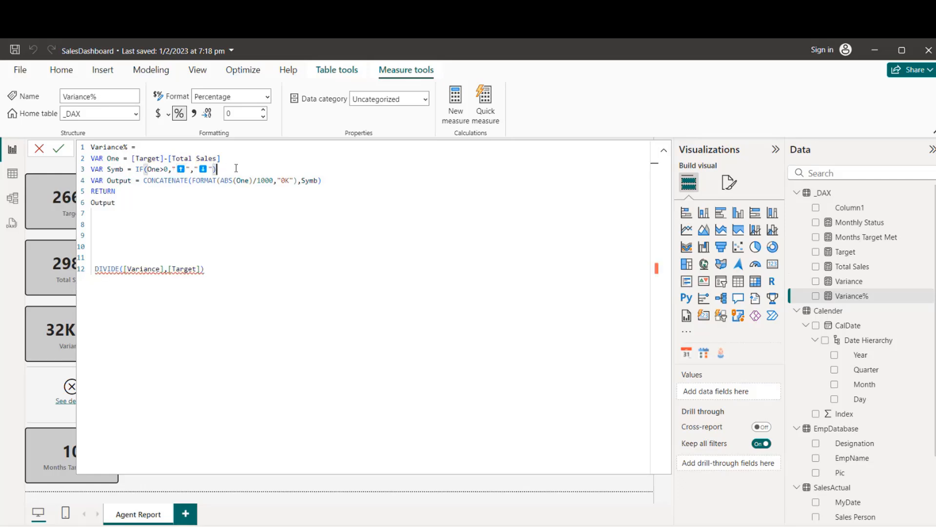
{"action": "left_click", "coordinate": [95, 168], "text": "shift"}
{"action": "type", "text": "V"}
{"action": "key", "text": "BackSpace"}
{"action": "key", "text": "BackSpace"}
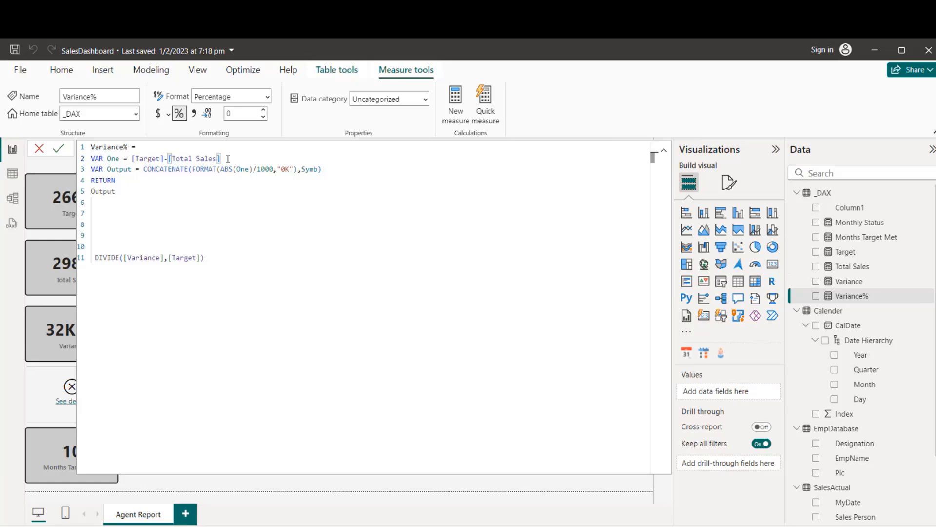
Replace the CONCATENATE expression of the Output variable in the Variance% formula with DIVIDE(One,[Target])
{"action": "left_click", "coordinate": [145, 169]}
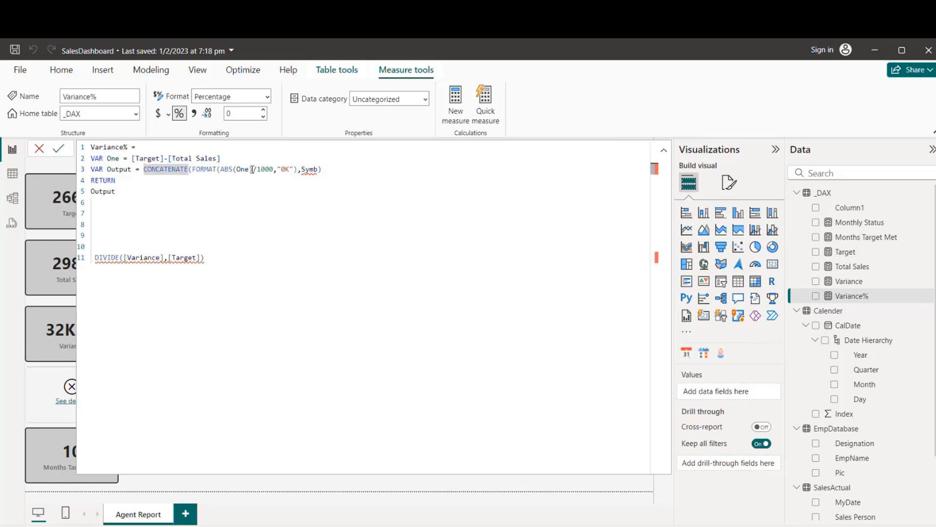
{"action": "left_click", "coordinate": [324, 169], "text": "shift"}
{"action": "key", "text": "BackSpace"}
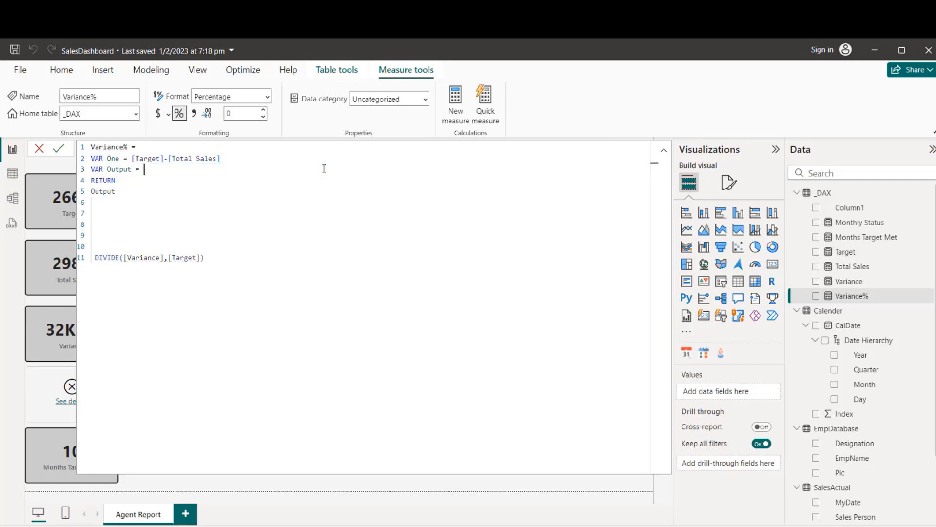
{"action": "type", "text": "DIVIDE(ON"}
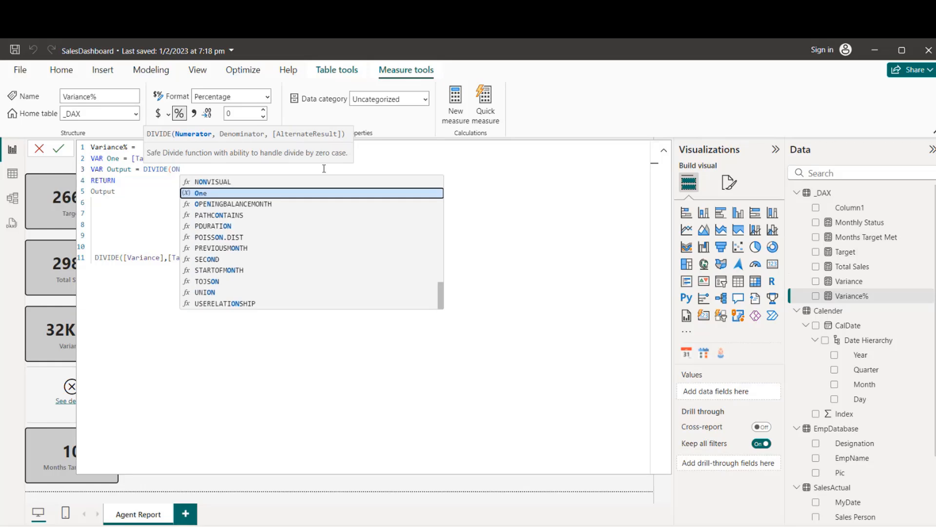
{"action": "key", "text": "Tab"}
{"action": "type", "text": ","}
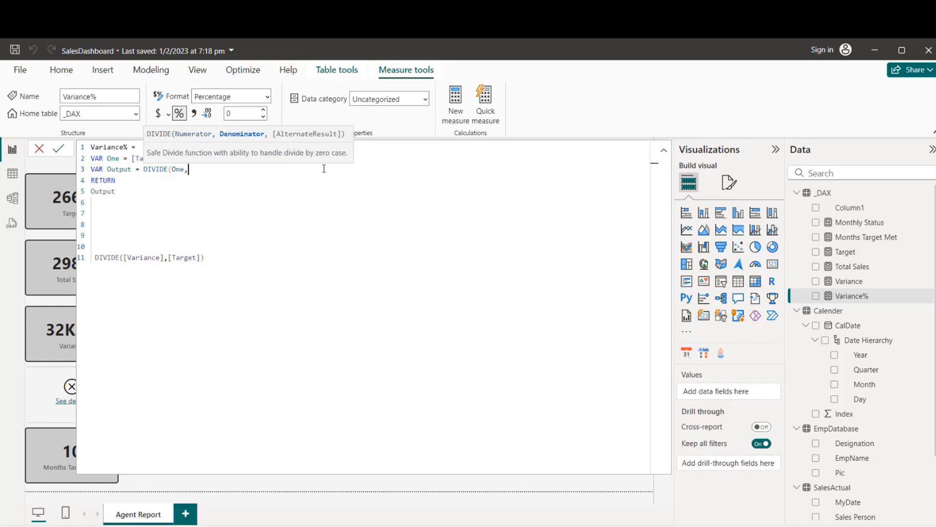
{"action": "type", "text": "TAR"}
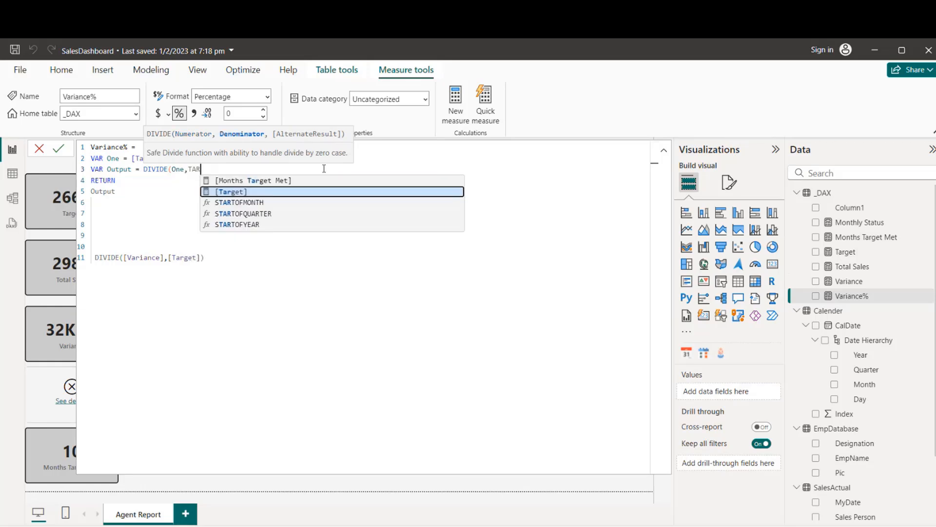
{"action": "type", "text": "G"}
{"action": "key", "text": "Tab"}
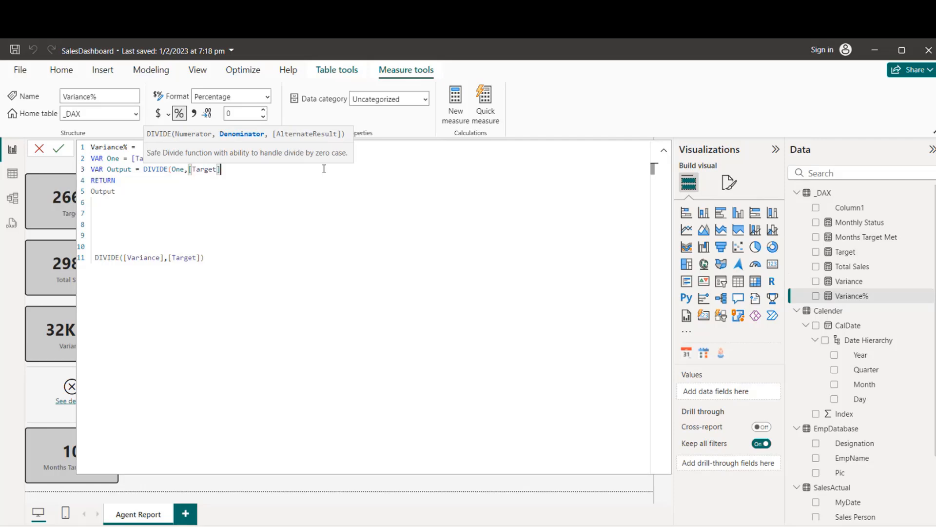
{"action": "type", "text": ")"}
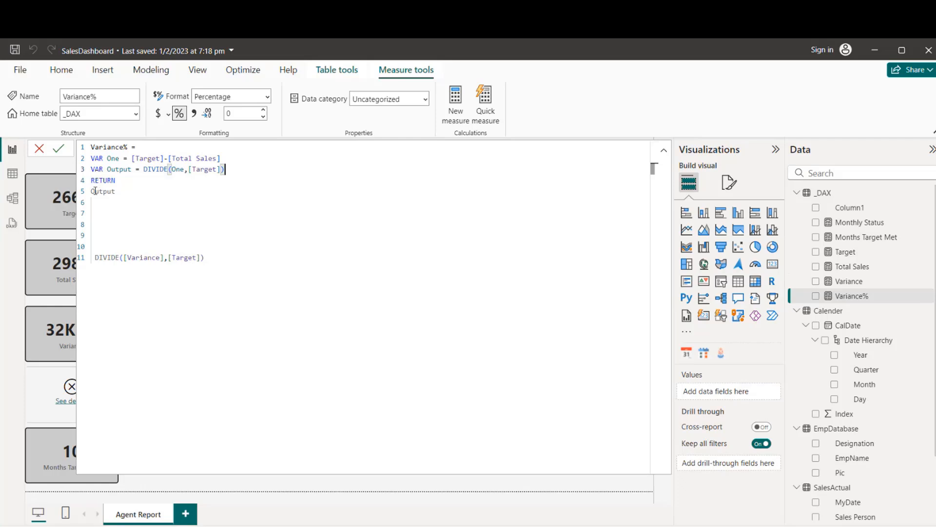
Add a variable line VAR Output2 = FORMAT(Output,"0.0%") below the Output variable
{"action": "left_click", "coordinate": [143, 172]}
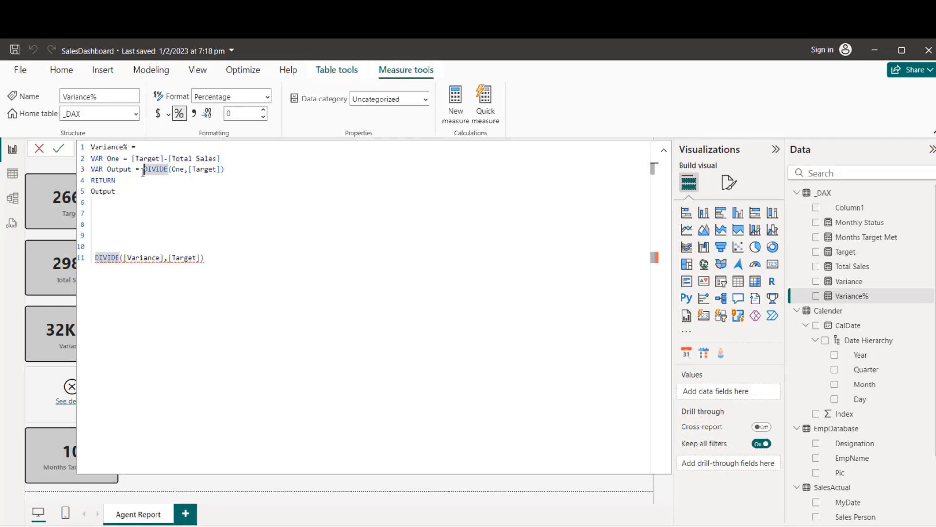
{"action": "key", "text": "End"}
{"action": "key", "text": "Return"}
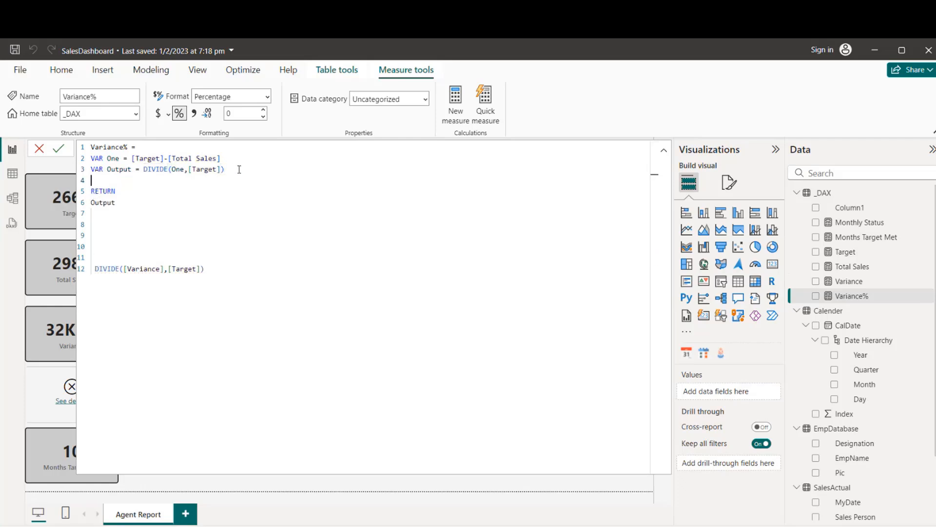
{"action": "type", "text": "VAR O"}
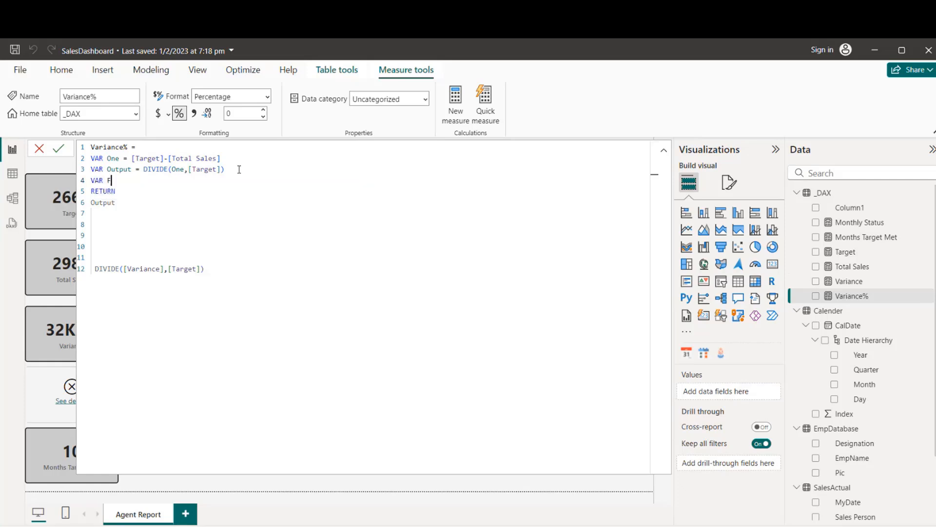
{"action": "type", "text": "utput2 = FORMAT("}
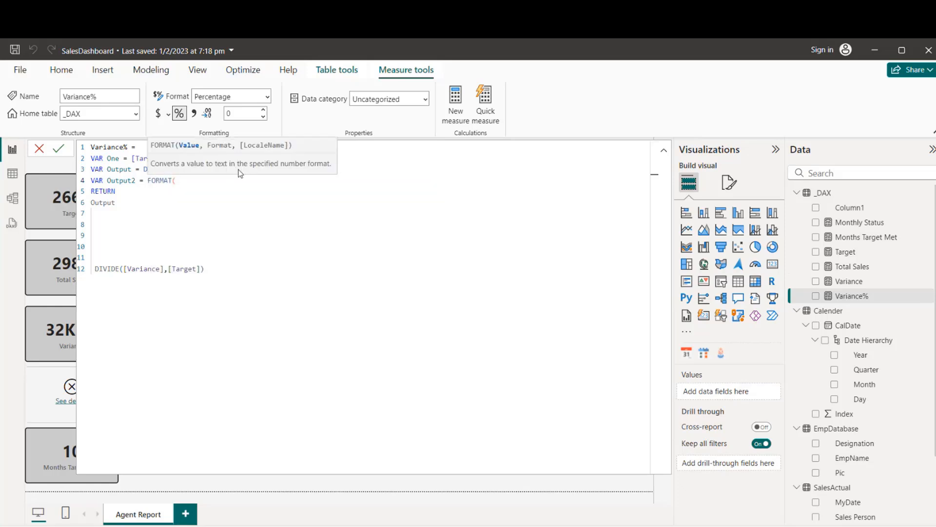
{"action": "type", "text": "Output,\"0.0%\")"}
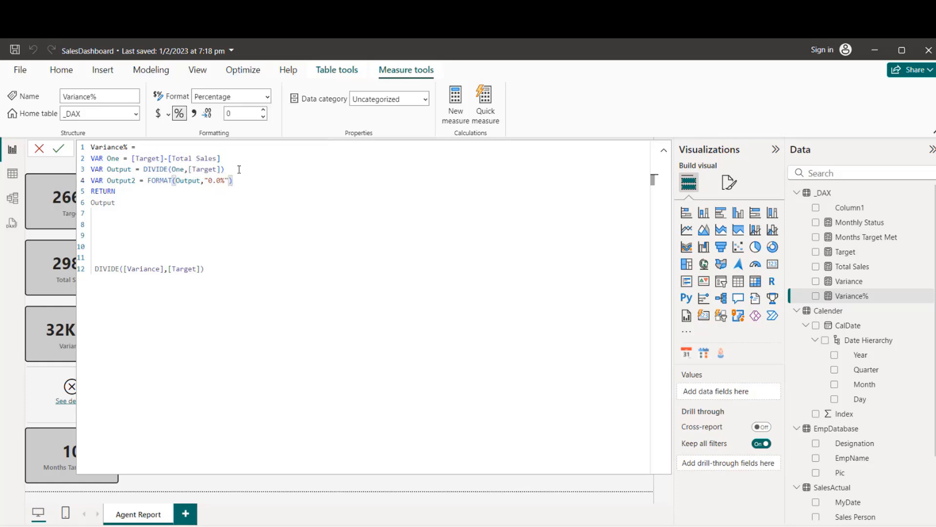
Change the value after RETURN in the Variance% formula to Output2
{"action": "left_click", "coordinate": [117, 202]}
{"action": "type", "text": "2"}
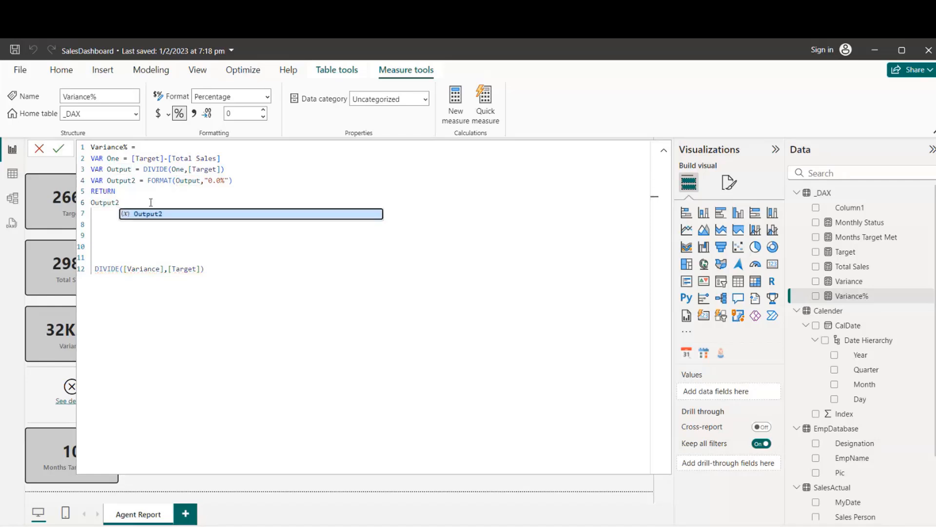
{"action": "left_click", "coordinate": [153, 214]}
Delete the leftover DIVIDE([Variance],[Target]) line with the blank lines above it, commit the Variance% measure and close the formula editor
{"action": "left_click", "coordinate": [221, 270]}
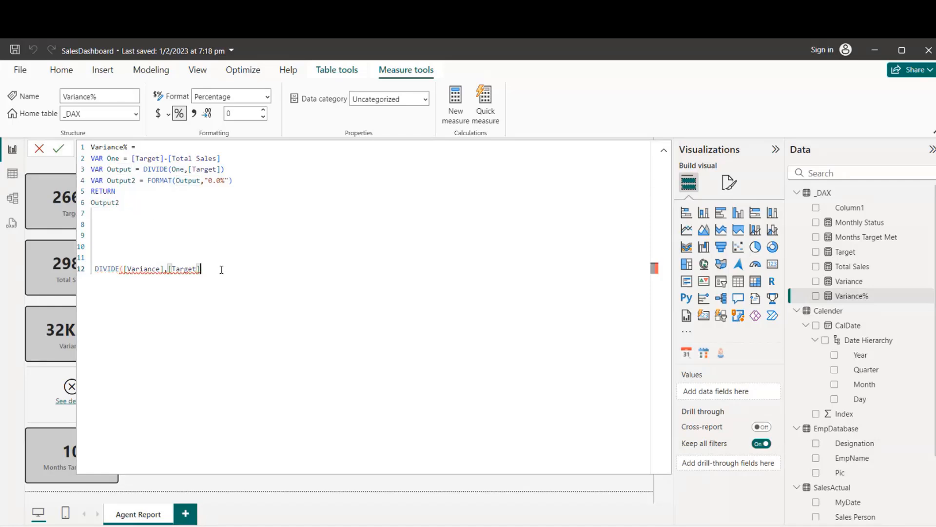
{"action": "key", "text": "BackSpace"}
{"action": "key", "text": "BackSpace"}
{"action": "key", "text": "BackSpace"}
{"action": "key", "text": "BackSpace"}
{"action": "key", "text": "BackSpace"}
{"action": "key", "text": "BackSpace"}
{"action": "key", "text": "BackSpace"}
{"action": "key", "text": "BackSpace"}
{"action": "key", "text": "BackSpace"}
{"action": "key", "text": "BackSpace"}
{"action": "key", "text": "BackSpace"}
{"action": "key", "text": "BackSpace"}
{"action": "key", "text": "BackSpace"}
{"action": "key", "text": "BackSpace"}
{"action": "key", "text": "BackSpace"}
{"action": "key", "text": "BackSpace"}
{"action": "key", "text": "BackSpace"}
{"action": "key", "text": "BackSpace"}
{"action": "key", "text": "BackSpace"}
{"action": "key", "text": "BackSpace"}
{"action": "key", "text": "BackSpace"}
{"action": "key", "text": "BackSpace"}
{"action": "key", "text": "BackSpace"}
{"action": "key", "text": "BackSpace"}
{"action": "key", "text": "BackSpace"}
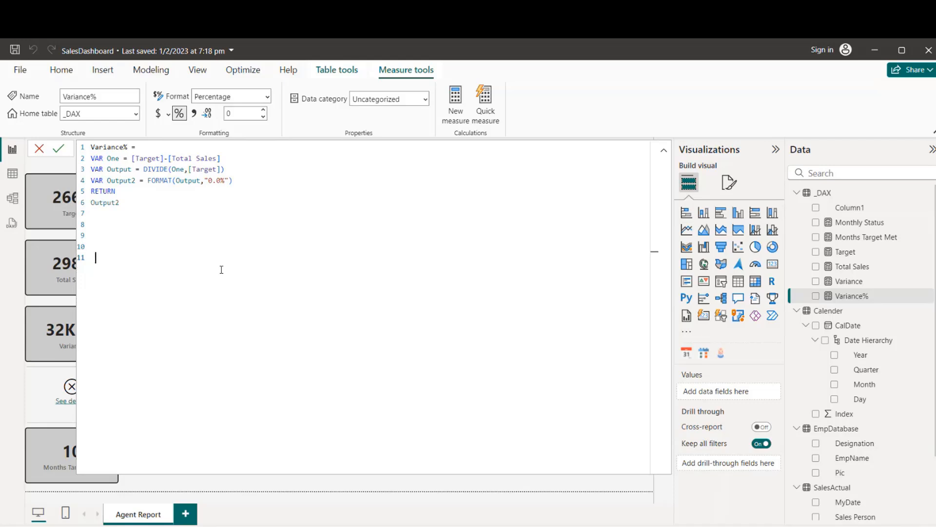
{"action": "key", "text": "BackSpace"}
{"action": "key", "text": "BackSpace"}
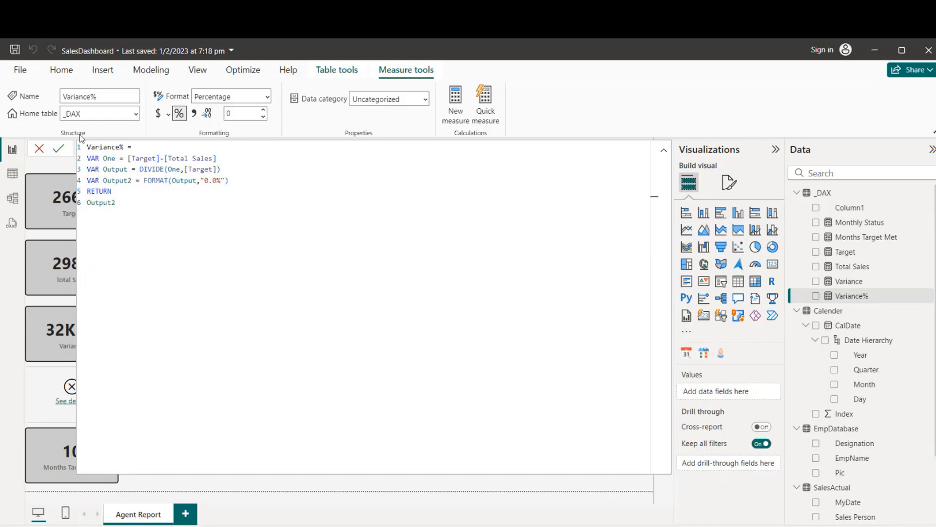
{"action": "left_click", "coordinate": [60, 149]}
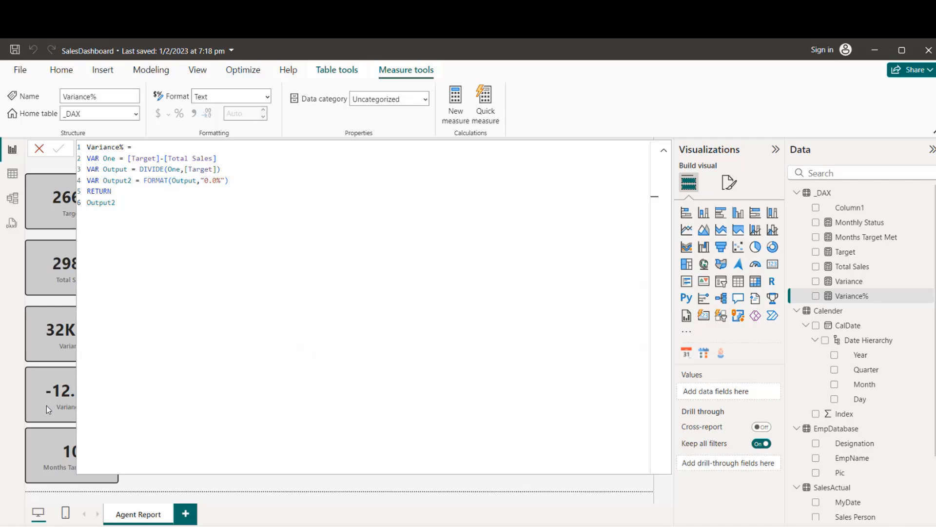
{"action": "left_click", "coordinate": [263, 489]}
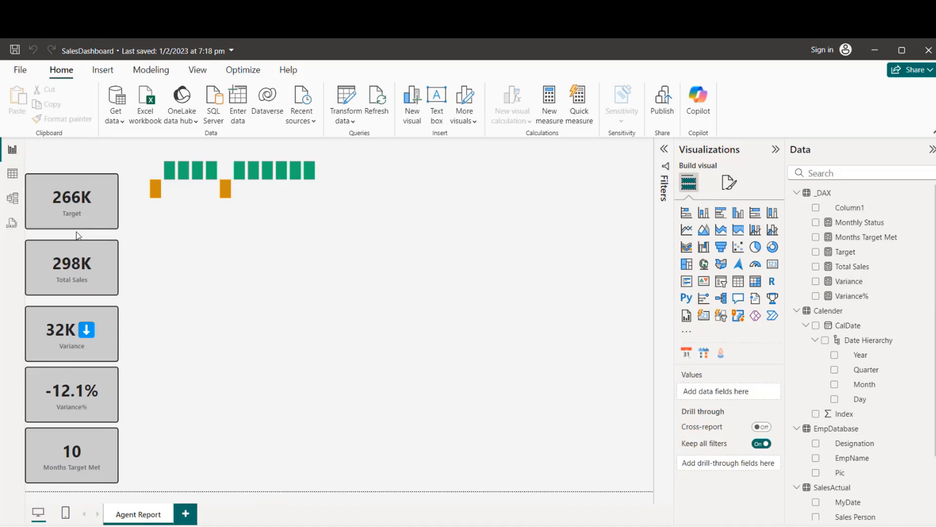
Reopen the Variance% measure from its card and begin a variable line VAR Sym = if(One>0, above RETURN
{"action": "left_click", "coordinate": [100, 414]}
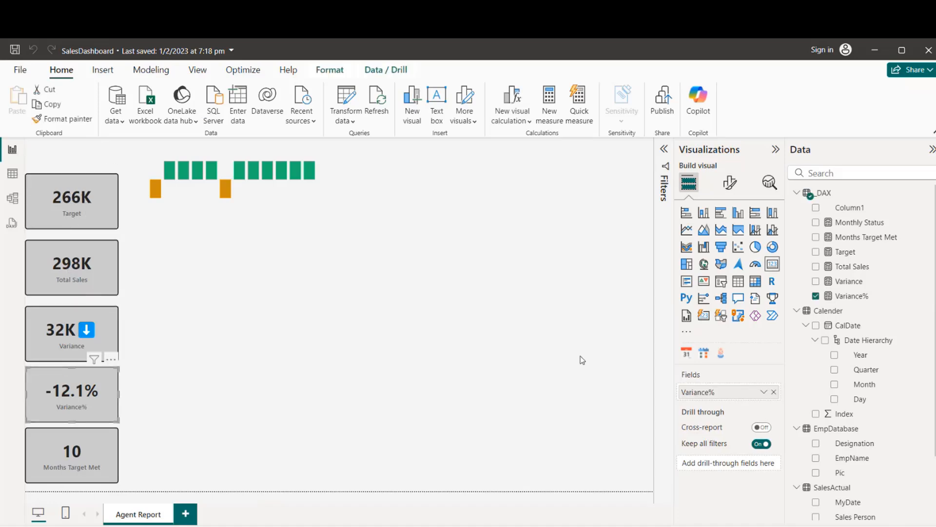
{"action": "left_click", "coordinate": [851, 298]}
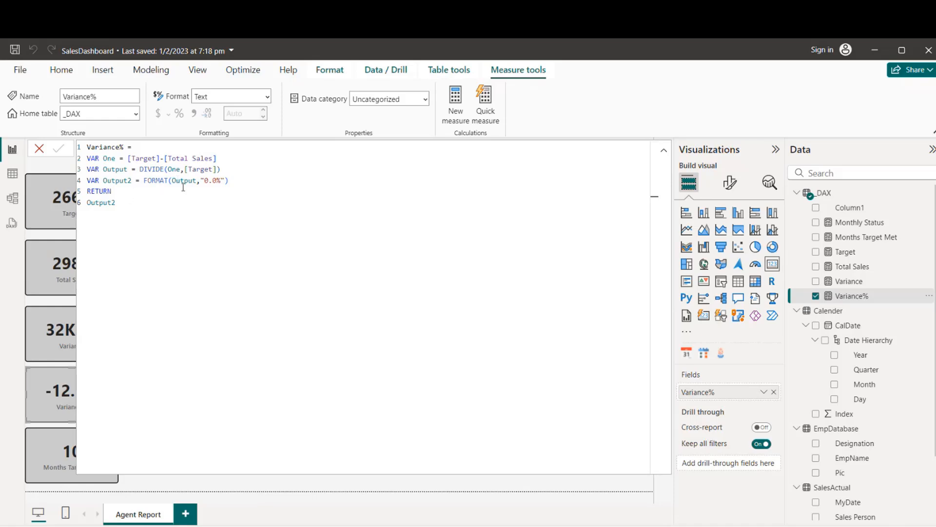
{"action": "left_click", "coordinate": [244, 183]}
{"action": "key", "text": "shift+Return"}
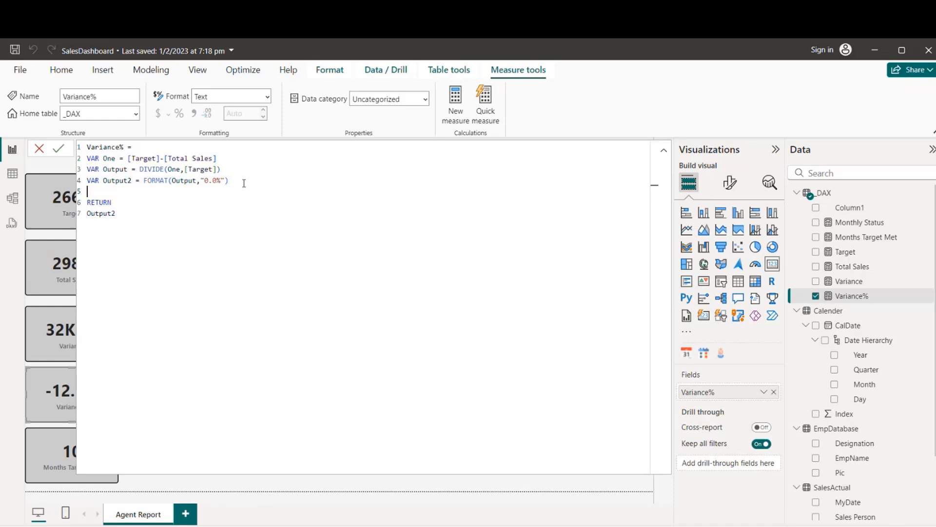
{"action": "type", "text": "v"}
{"action": "key", "text": "Tab"}
{"action": "type", "text": "Sym ="}
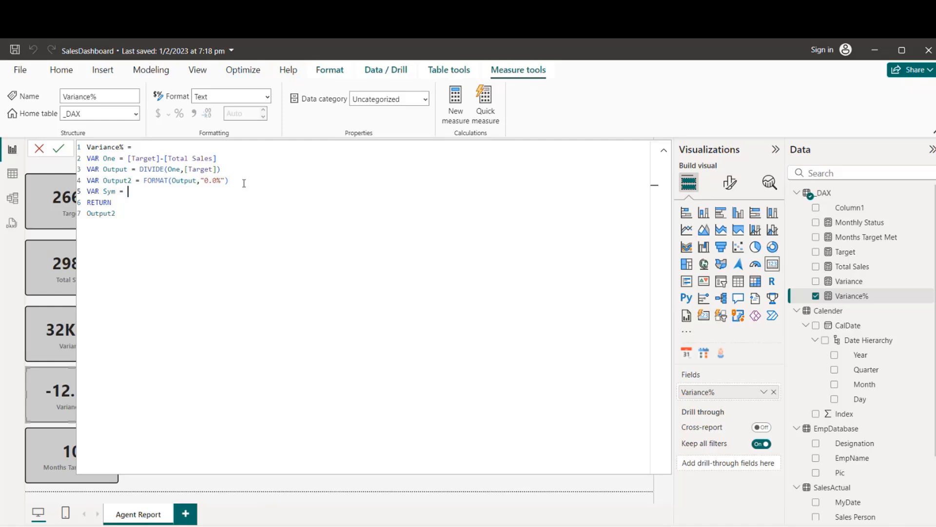
{"action": "type", "text": "if(on"}
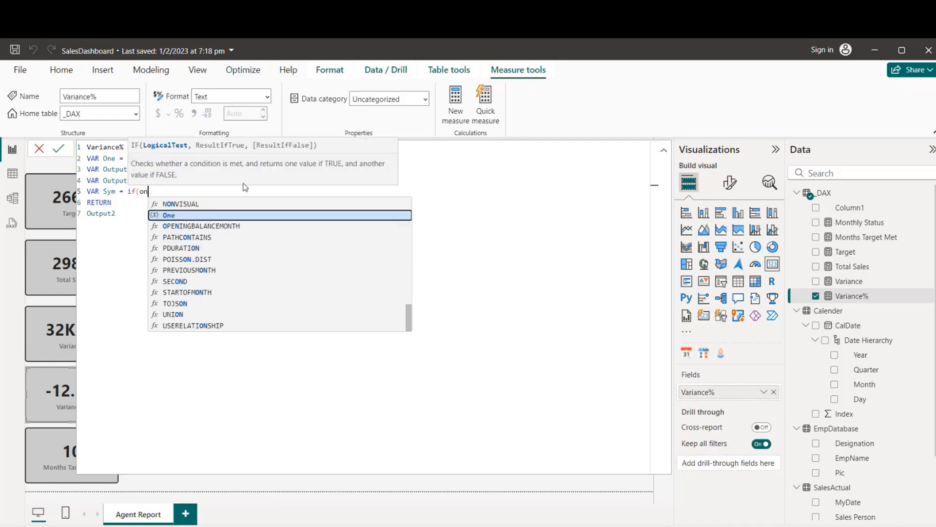
{"action": "key", "text": "Tab"}
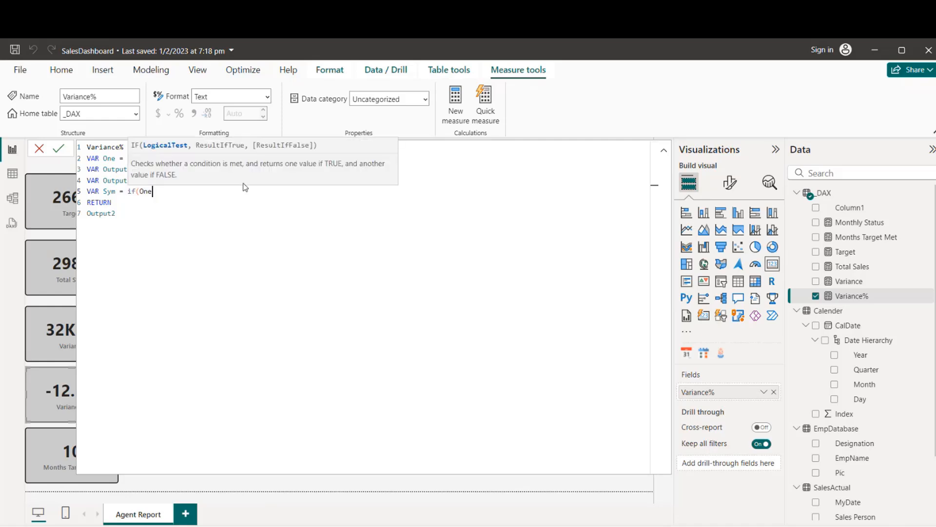
{"action": "type", "text": ">0,"}
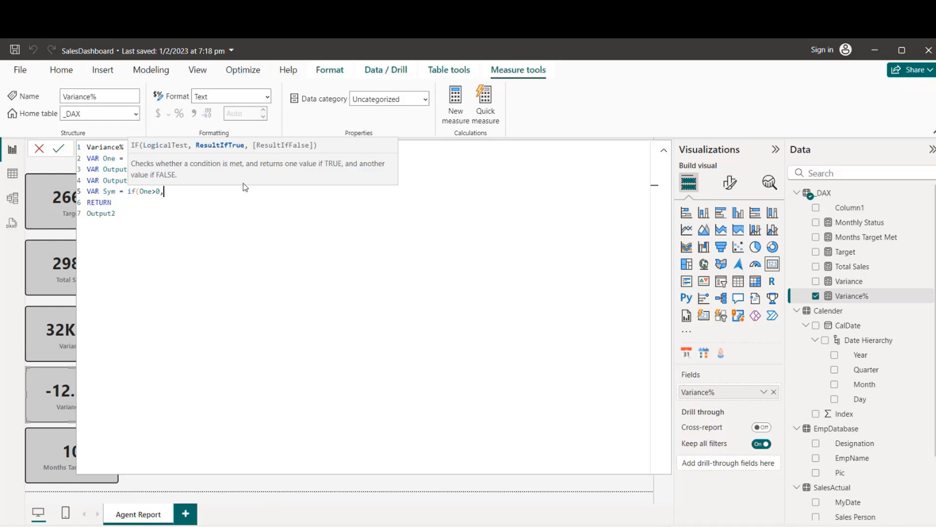
Open the emoji picker at the IF function's true result, search for "down arrow" and clear the search
{"action": "key", "text": "super+period"}
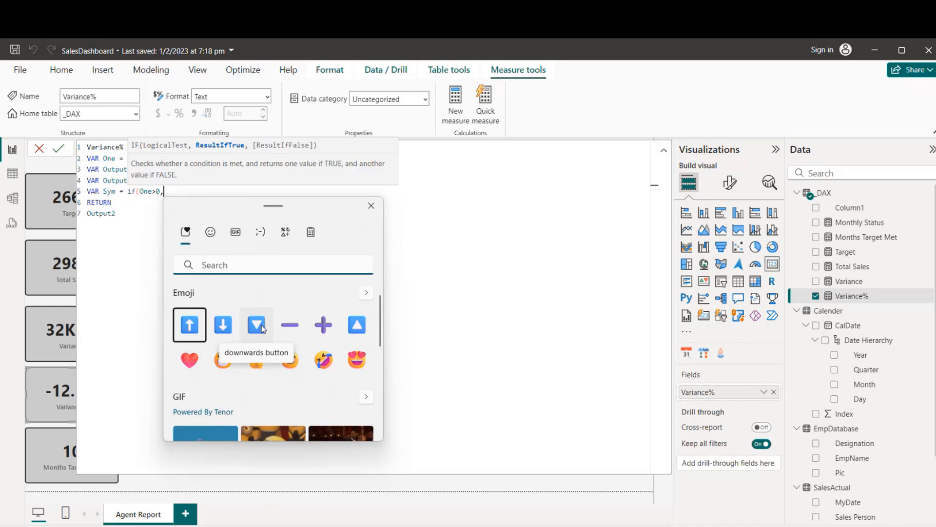
{"action": "type", "text": "down"}
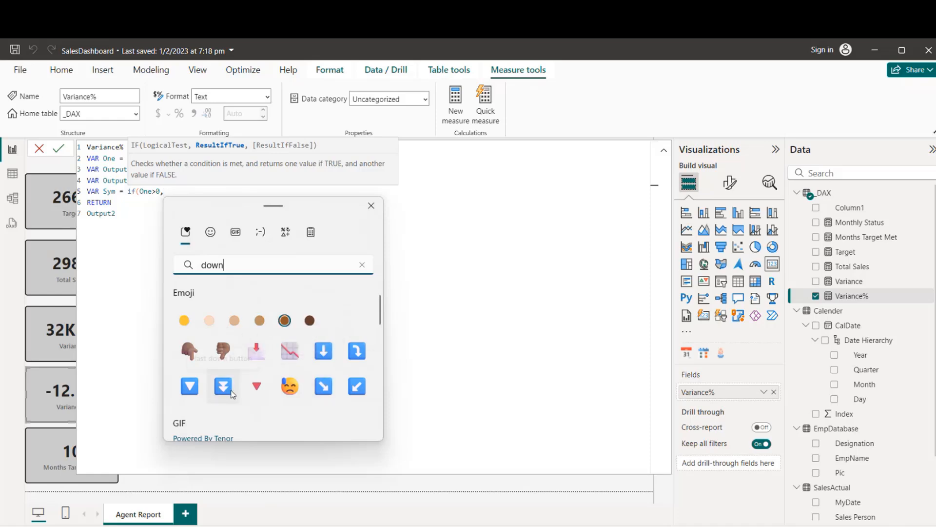
{"action": "type", "text": "arrow"}
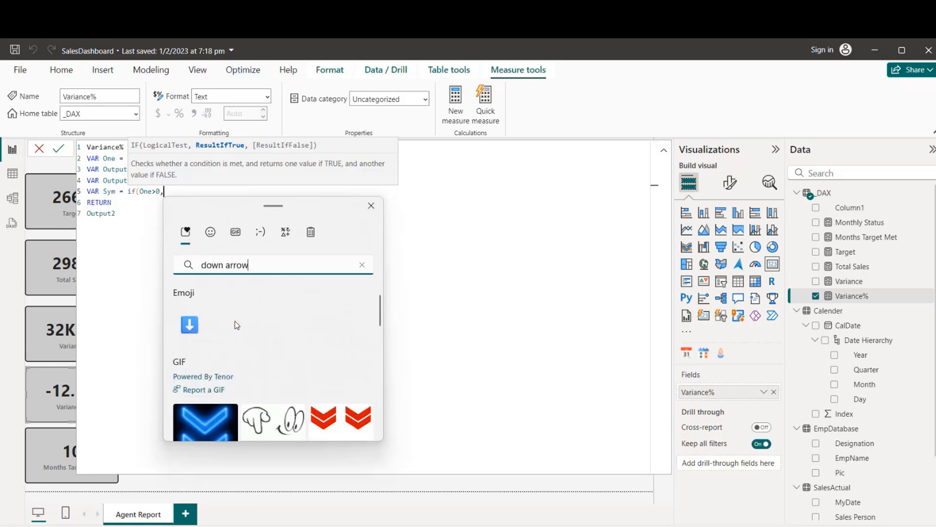
{"action": "key", "text": "BackSpace"}
{"action": "key", "text": "BackSpace"}
{"action": "key", "text": "BackSpace"}
{"action": "key", "text": "BackSpace"}
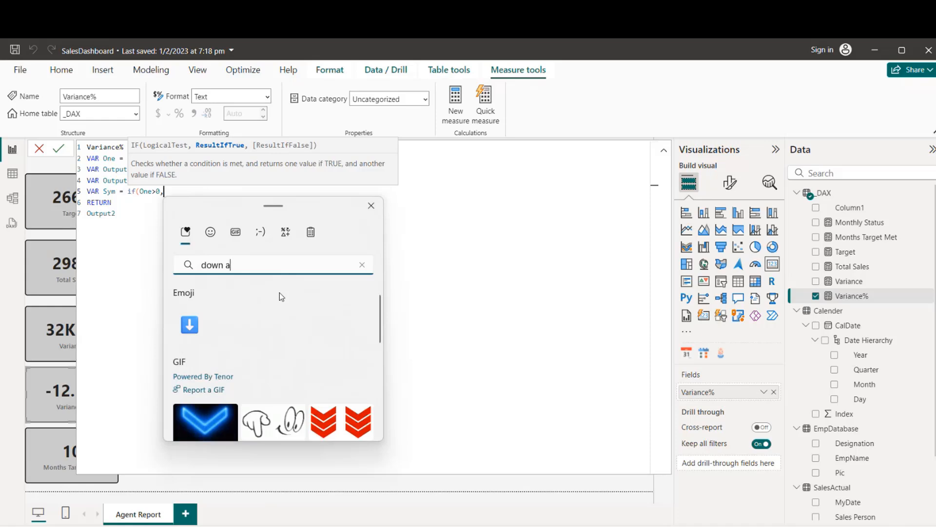
{"action": "key", "text": "BackSpace"}
{"action": "key", "text": "BackSpace"}
{"action": "key", "text": "BackSpace"}
{"action": "key", "text": "BackSpace"}
{"action": "key", "text": "BackSpace"}
{"action": "key", "text": "BackSpace"}
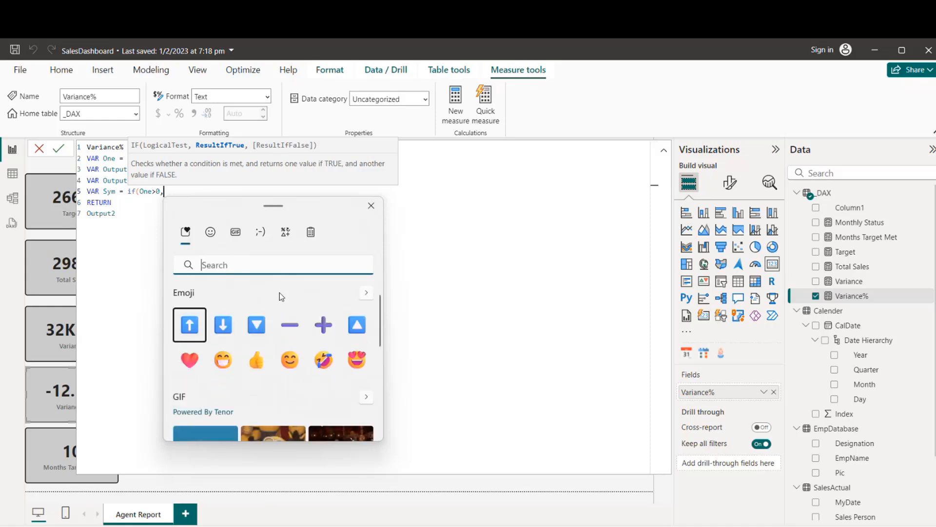
Search the emoji picker for "red", "green" and "green light" symbols, then clear the search
{"action": "type", "text": "red"}
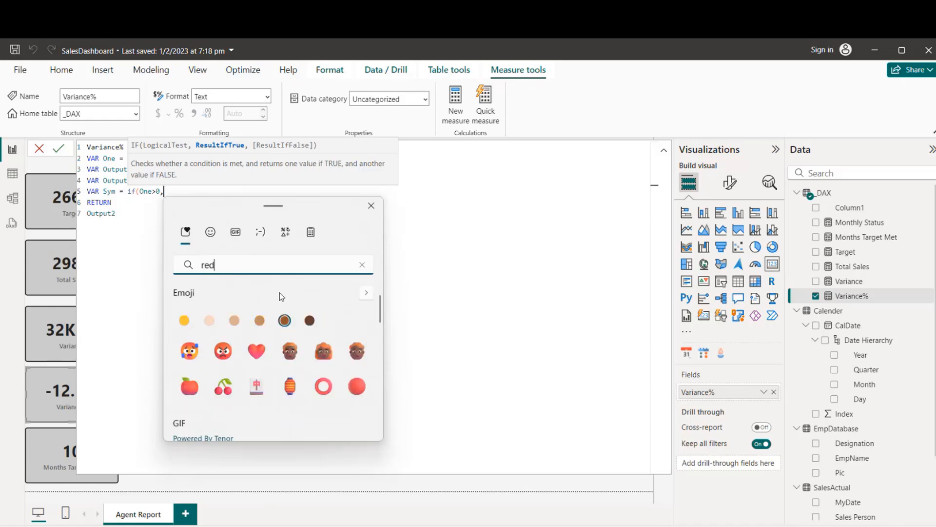
{"action": "key", "text": "BackSpace"}
{"action": "key", "text": "BackSpace"}
{"action": "key", "text": "BackSpace"}
{"action": "type", "text": "green"}
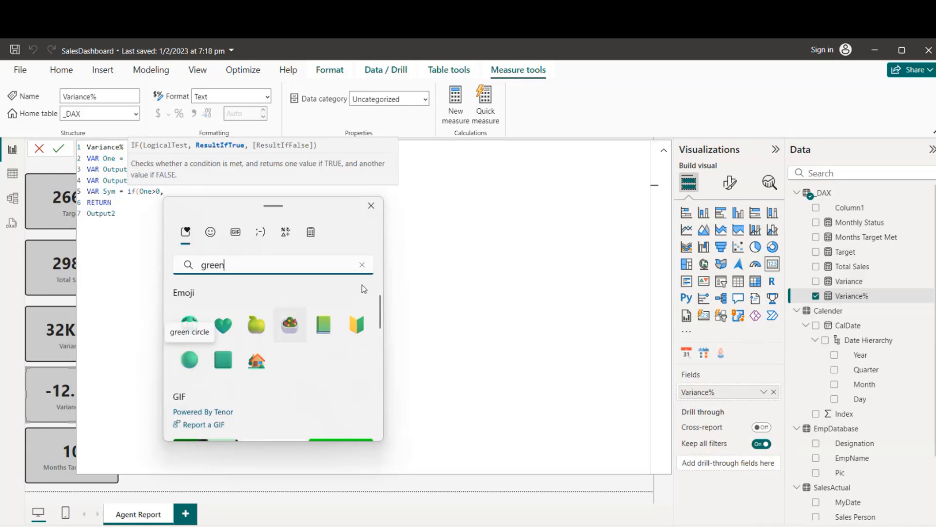
{"action": "type", "text": "li"}
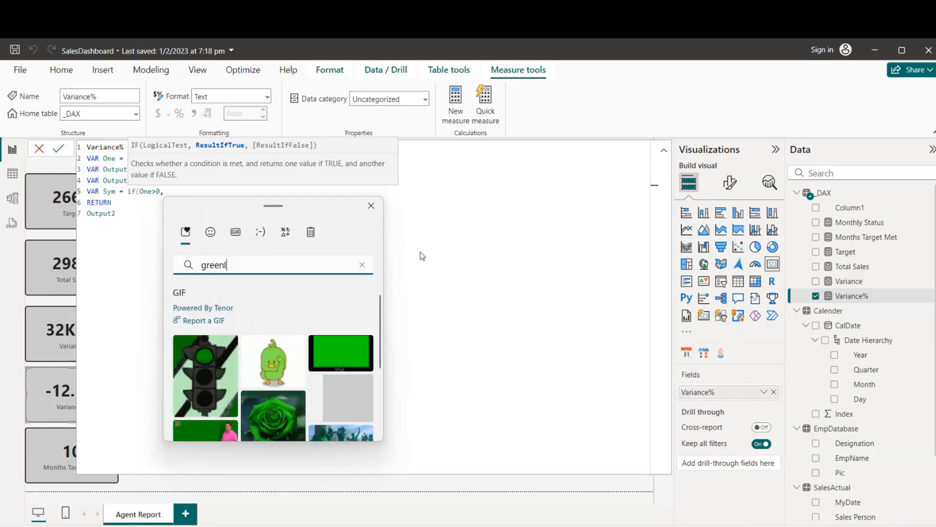
{"action": "key", "text": "BackSpace"}
{"action": "key", "text": "BackSpace"}
{"action": "type", "text": "ligh"}
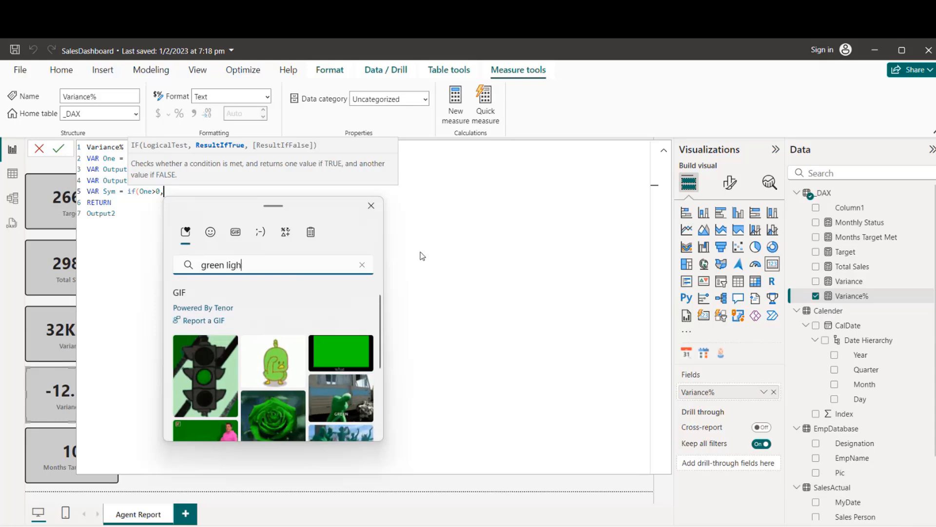
{"action": "key", "text": "BackSpace"}
{"action": "key", "text": "BackSpace"}
{"action": "key", "text": "BackSpace"}
{"action": "key", "text": "BackSpace"}
{"action": "key", "text": "BackSpace"}
{"action": "key", "text": "BackSpace"}
{"action": "key", "text": "BackSpace"}
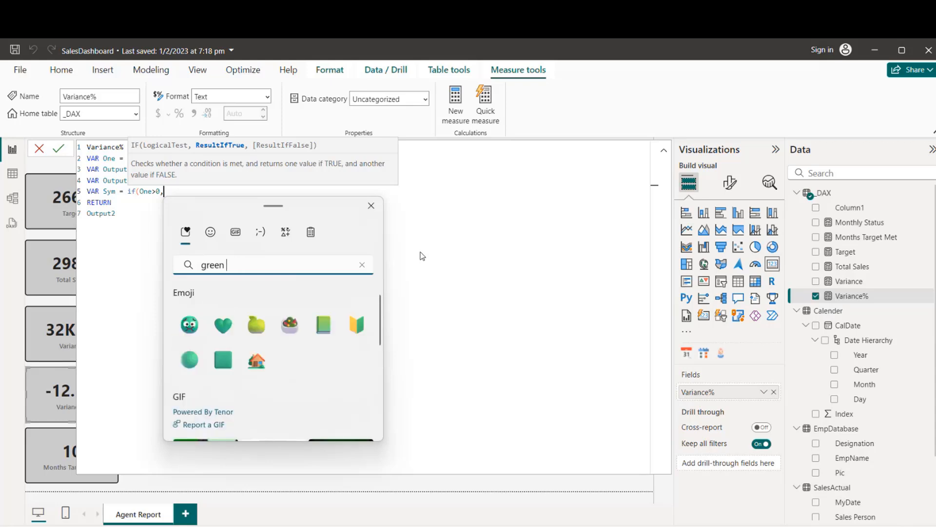
{"action": "key", "text": "BackSpace"}
{"action": "key", "text": "BackSpace"}
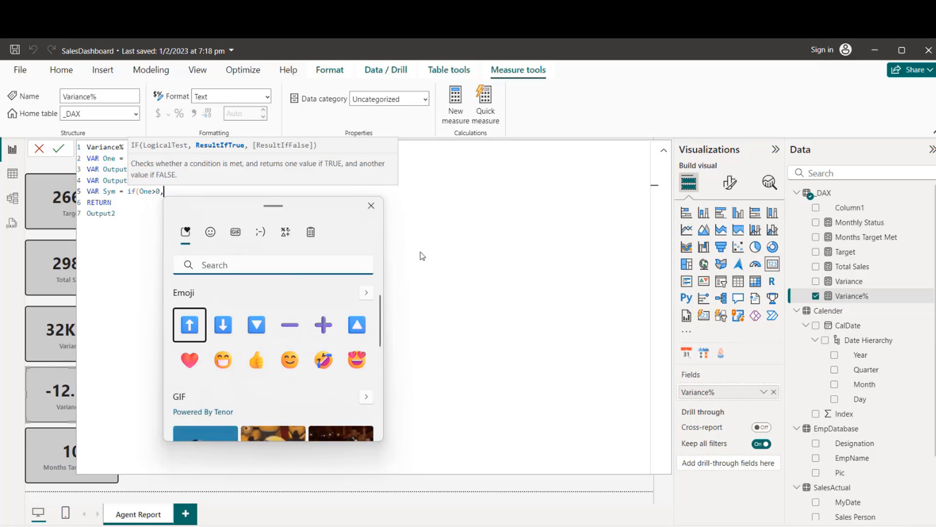
Search the emojis for "red" again, switch the skin tone to the default yellow and clear the search
{"action": "type", "text": "red"}
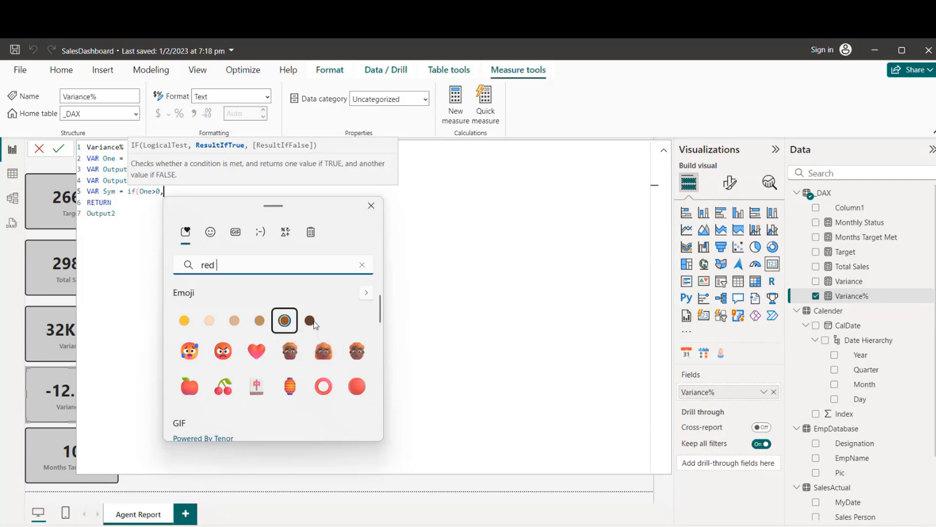
{"action": "left_click", "coordinate": [188, 323]}
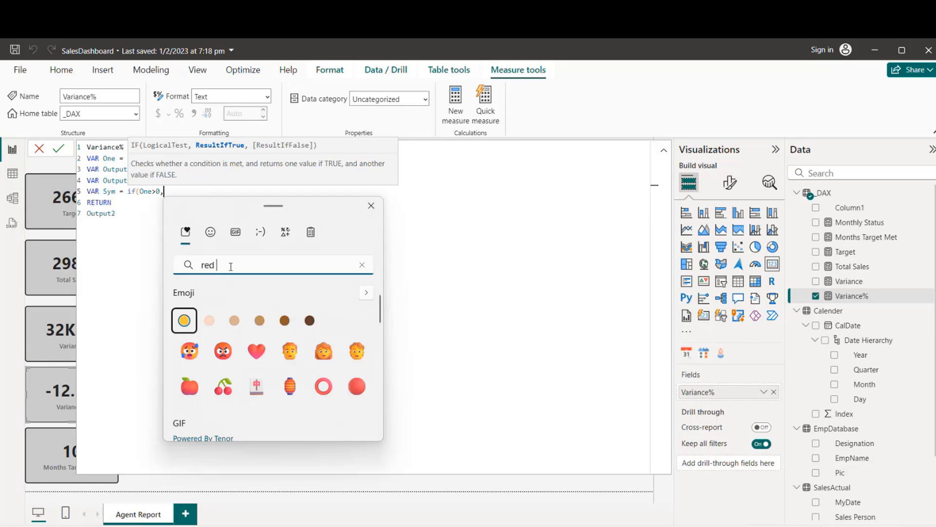
{"action": "key", "text": "BackSpace"}
{"action": "key", "text": "BackSpace"}
{"action": "key", "text": "BackSpace"}
{"action": "key", "text": "BackSpace"}
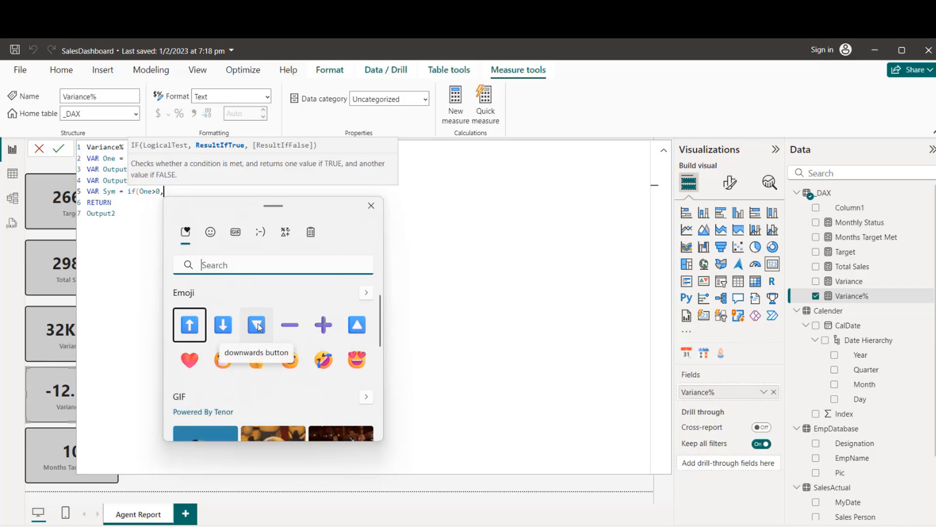
Insert the upwards button and downwards button emojis after One>0, in the Sym variable and close the emoji picker
{"action": "left_click", "coordinate": [355, 337]}
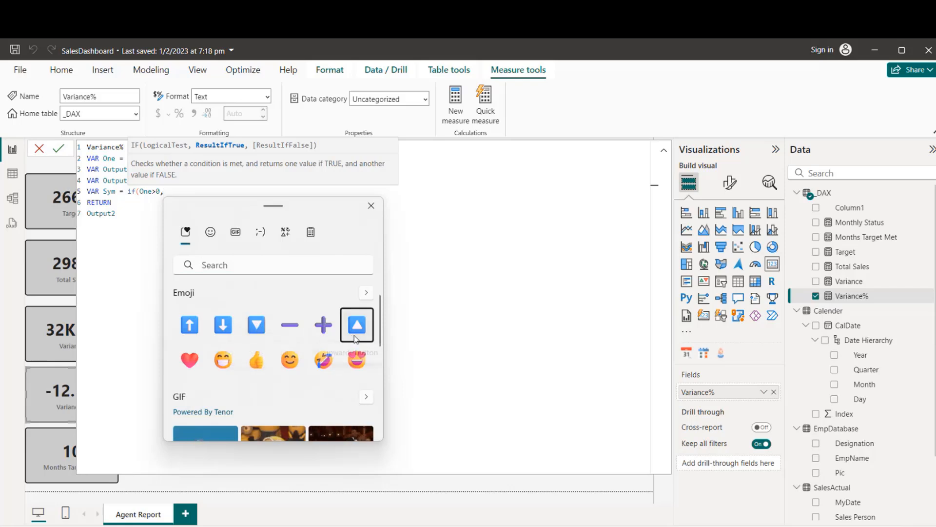
{"action": "left_click", "coordinate": [260, 328]}
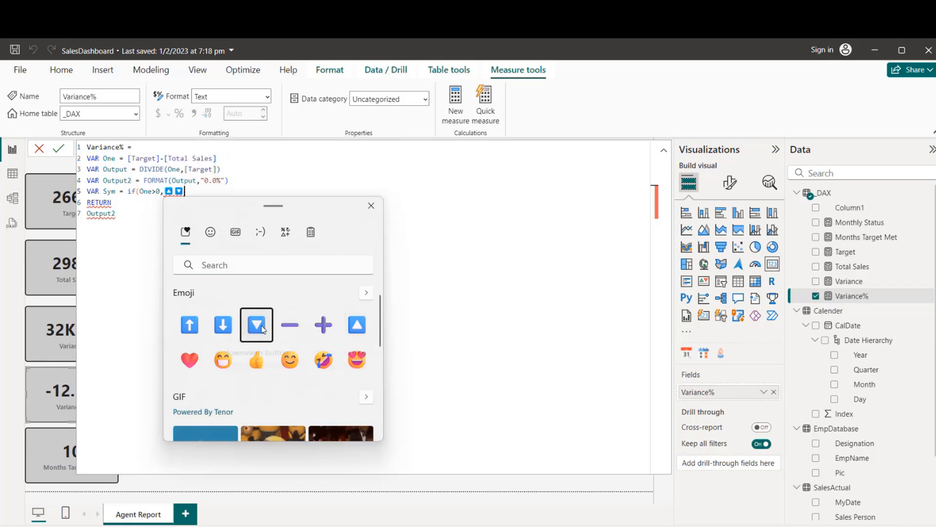
{"action": "left_click", "coordinate": [194, 189]}
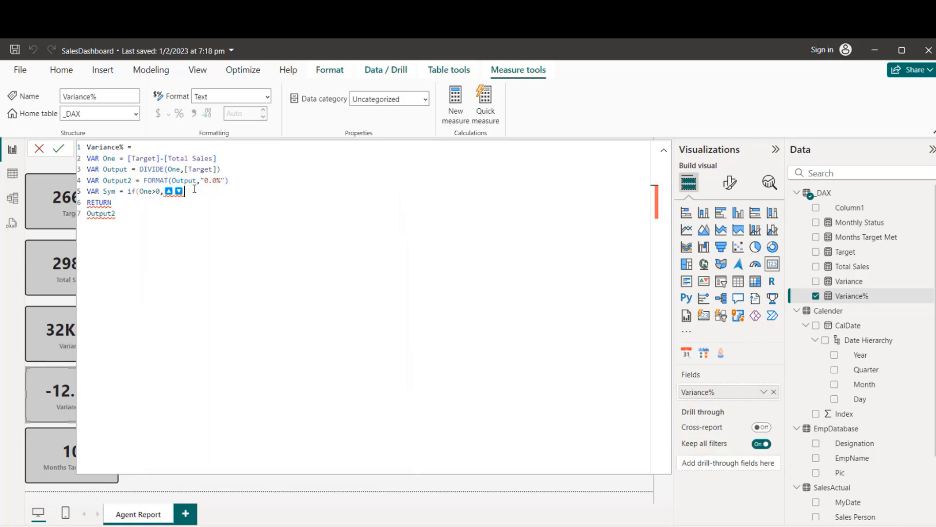
Quote both emojis, separate them with a comma and close the bracket so the line reads VAR Sym = if(One>0,"🔼","🔽")
{"action": "type", "text": ")"}
{"action": "key", "text": "Left"}
{"action": "type", "text": "\""}
{"action": "key", "text": "Left"}
{"action": "key", "text": "Left"}
{"action": "type", "text": "\",\""}
{"action": "key", "text": "Left"}
{"action": "key", "text": "Left"}
{"action": "key", "text": "Left"}
{"action": "key", "text": "Left"}
{"action": "key", "text": "Left"}
{"action": "key", "text": "Right"}
{"action": "type", "text": "\""}
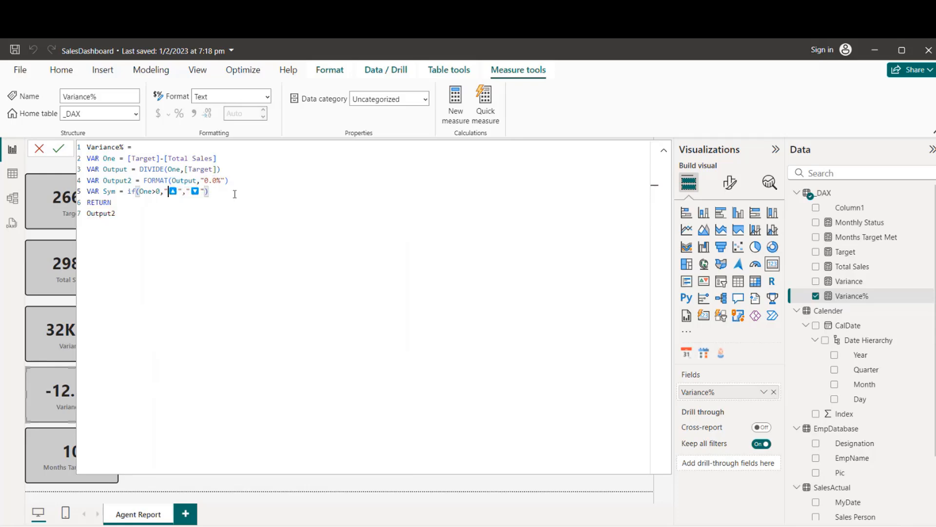
{"action": "key", "text": "End"}
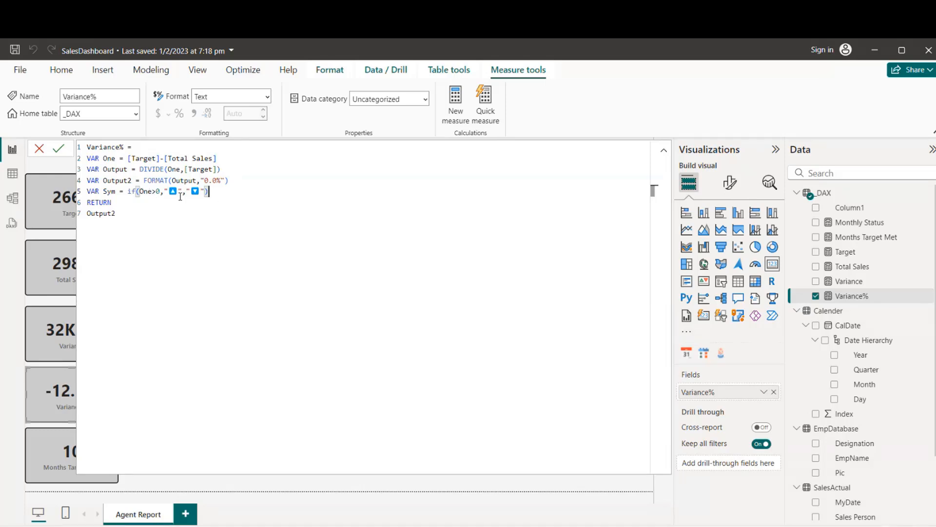
Change the returned value to CONCATENATE(Output2,Sym), commit the Variance% measure and close the formula editor
{"action": "left_click", "coordinate": [89, 213]}
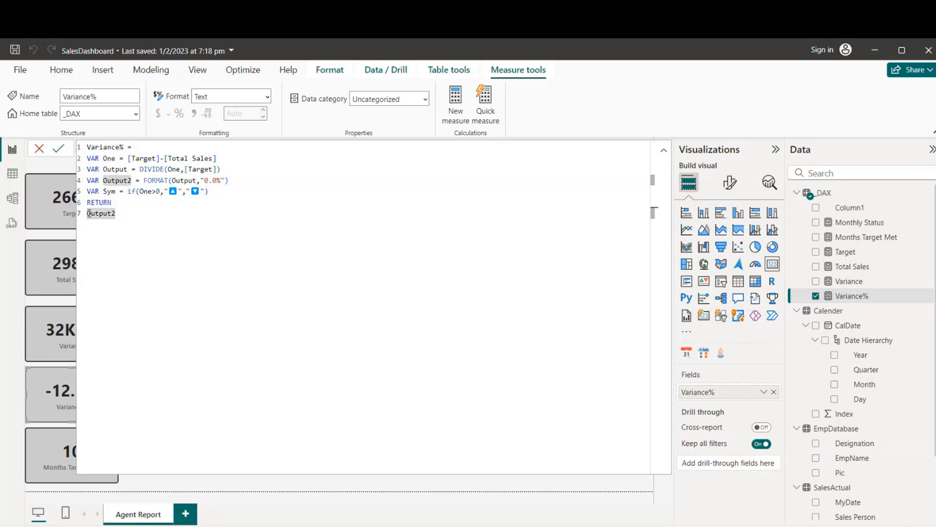
{"action": "type", "text": "CONCATENATE("}
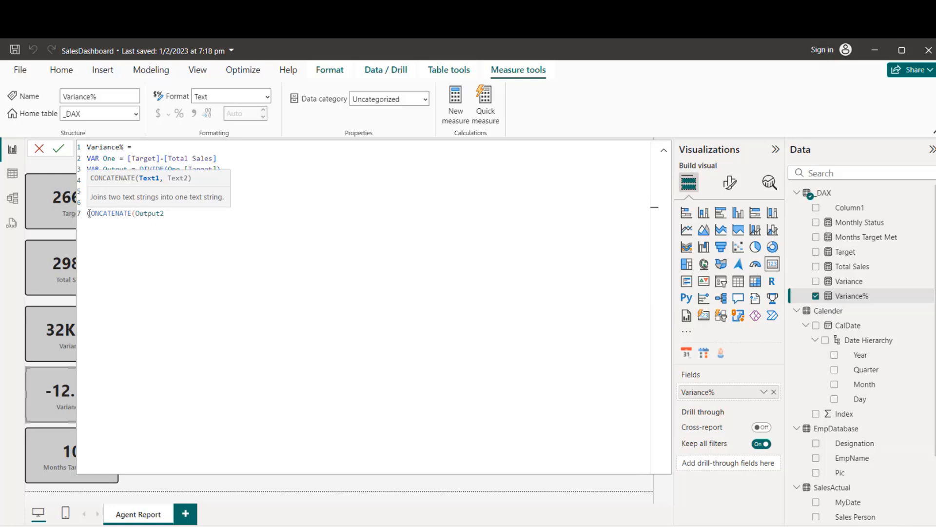
{"action": "left_click", "coordinate": [183, 215]}
{"action": "type", "text": ","}
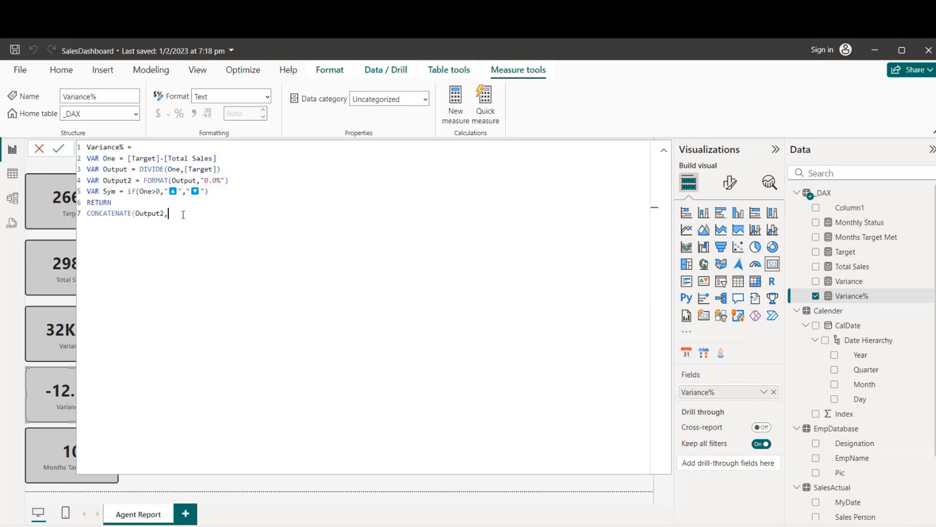
{"action": "type", "text": "sym"}
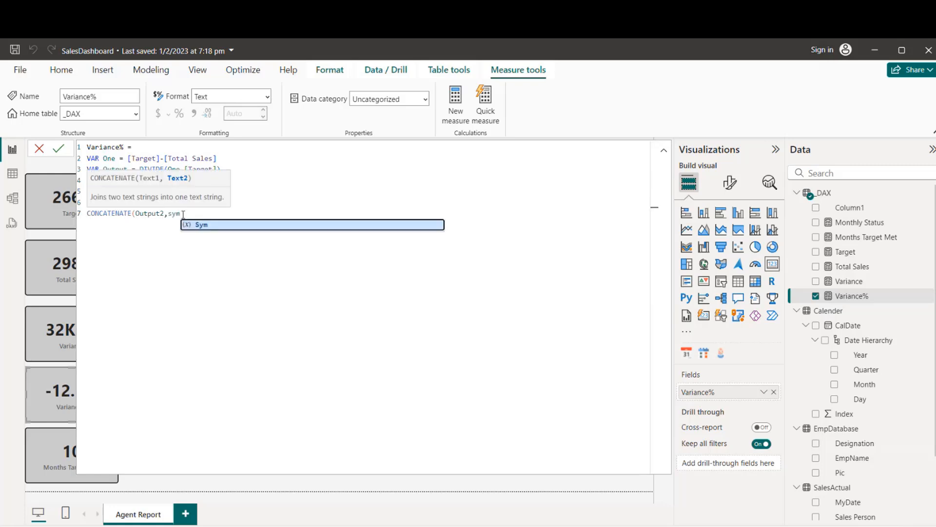
{"action": "key", "text": "Tab"}
{"action": "type", "text": ")"}
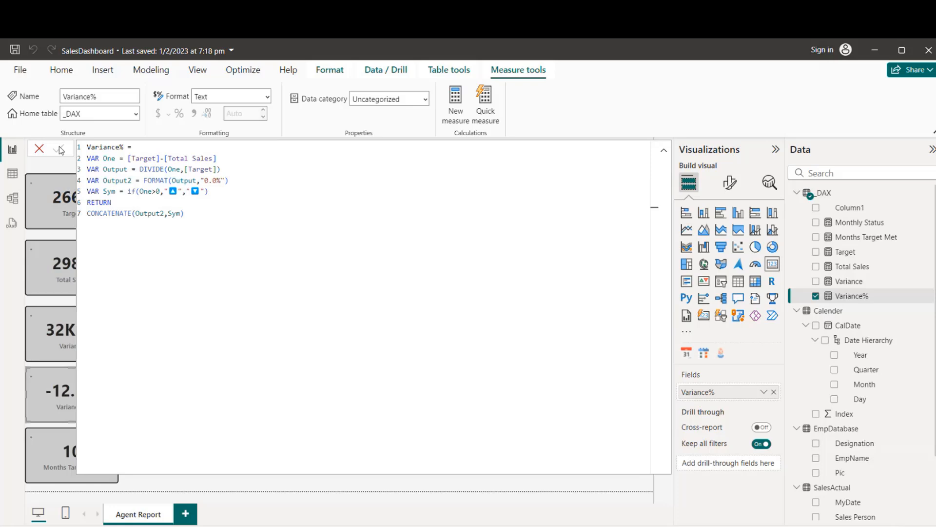
{"action": "left_click", "coordinate": [59, 148]}
{"action": "left_click", "coordinate": [146, 211]}
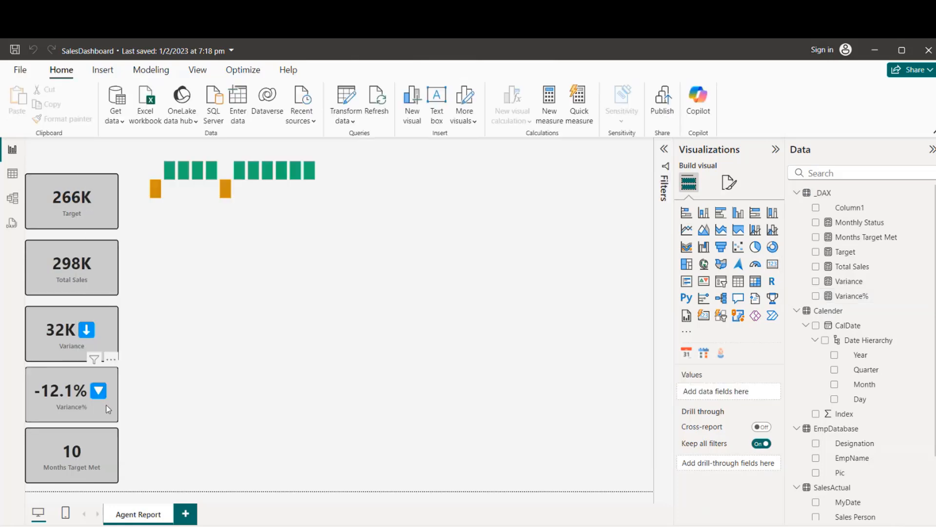
Reopen the Variance% measure and try returning CONCATENATE(abs(Output2),Sym), committing the formula
{"action": "left_click", "coordinate": [851, 296]}
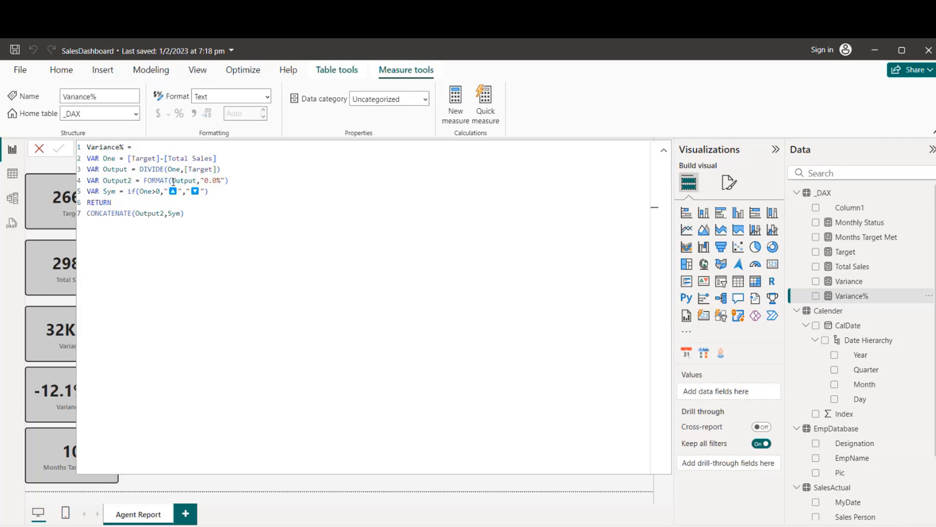
{"action": "left_click", "coordinate": [136, 214]}
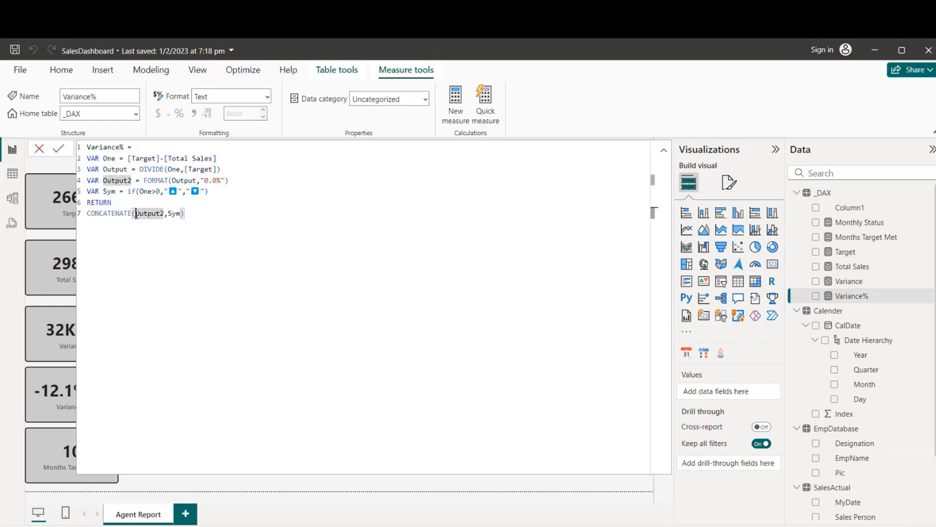
{"action": "type", "text": "abs"}
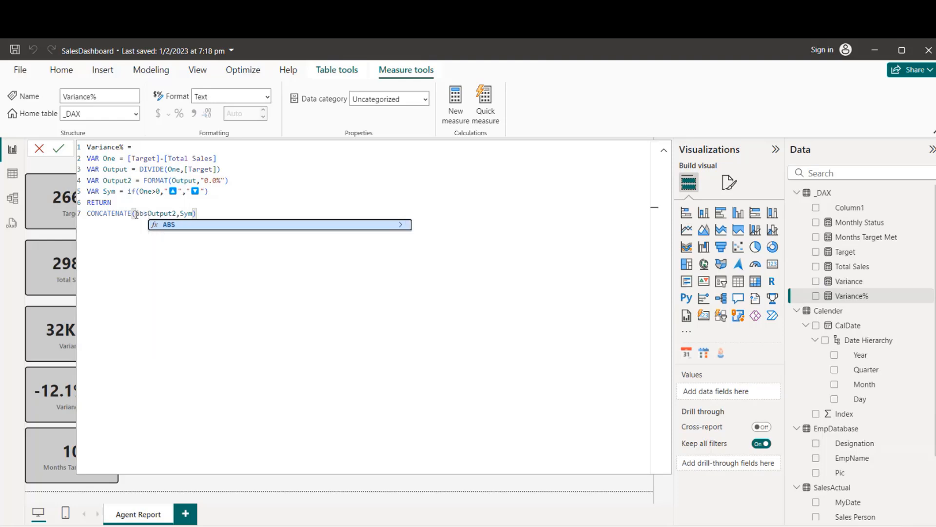
{"action": "type", "text": "("}
{"action": "key", "text": "Right"}
{"action": "key", "text": "Right"}
{"action": "key", "text": "Right"}
{"action": "key", "text": "Right"}
{"action": "key", "text": "Right"}
{"action": "key", "text": "Right"}
{"action": "key", "text": "Right"}
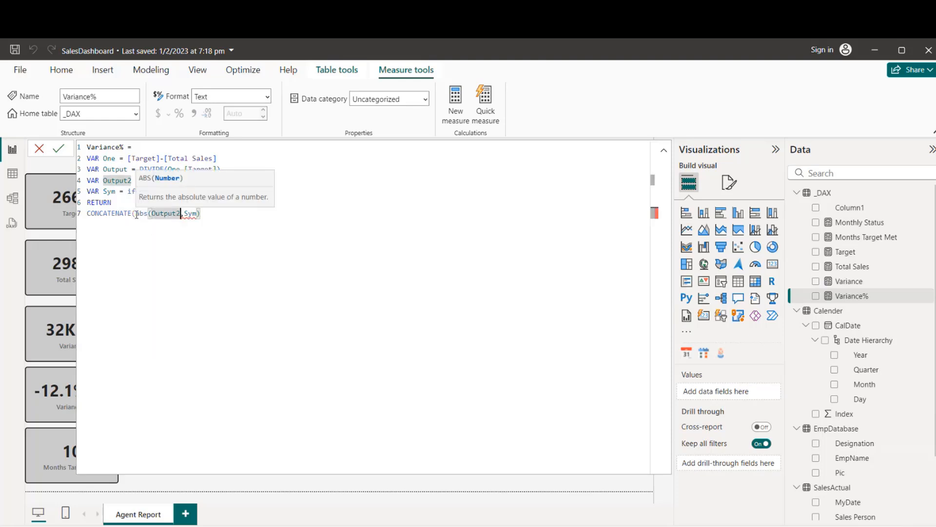
{"action": "type", "text": ")"}
{"action": "left_click", "coordinate": [220, 216]}
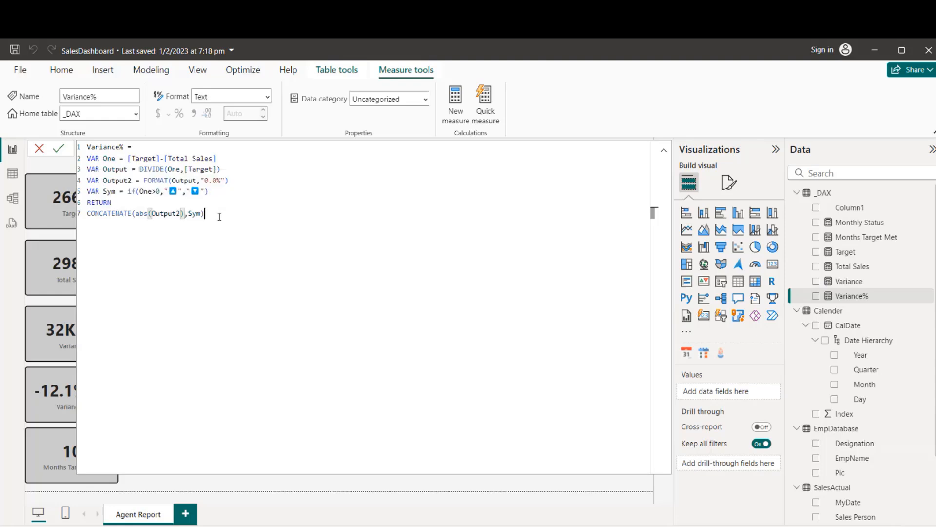
{"action": "left_click", "coordinate": [59, 150]}
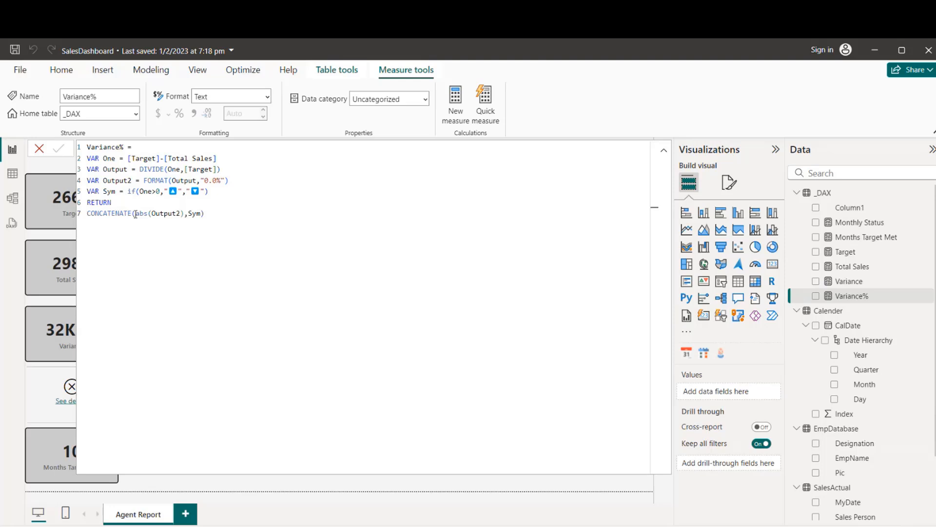
Delete the whole CONCATENATE(abs(Output2),Sym) expression after RETURN, leaving that line empty
{"action": "left_click", "coordinate": [223, 213]}
{"action": "left_click", "coordinate": [88, 215]}
{"action": "double_click", "coordinate": [88, 215]}
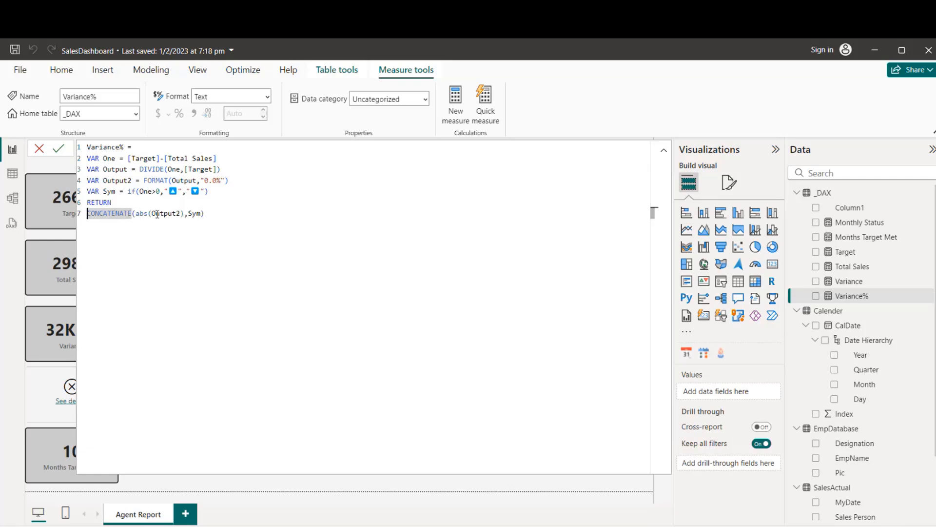
{"action": "left_click", "coordinate": [144, 214]}
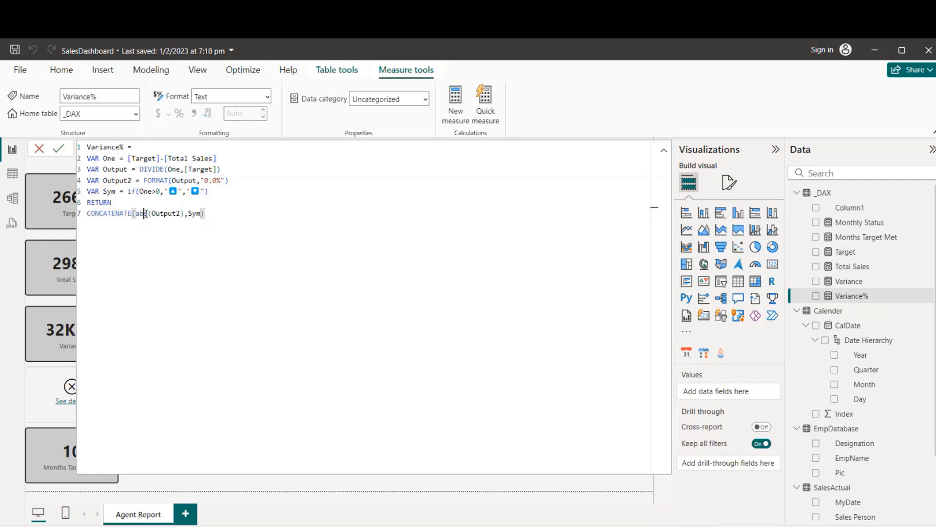
{"action": "double_click", "coordinate": [195, 215]}
{"action": "key", "text": "BackSpace"}
{"action": "key", "text": "BackSpace"}
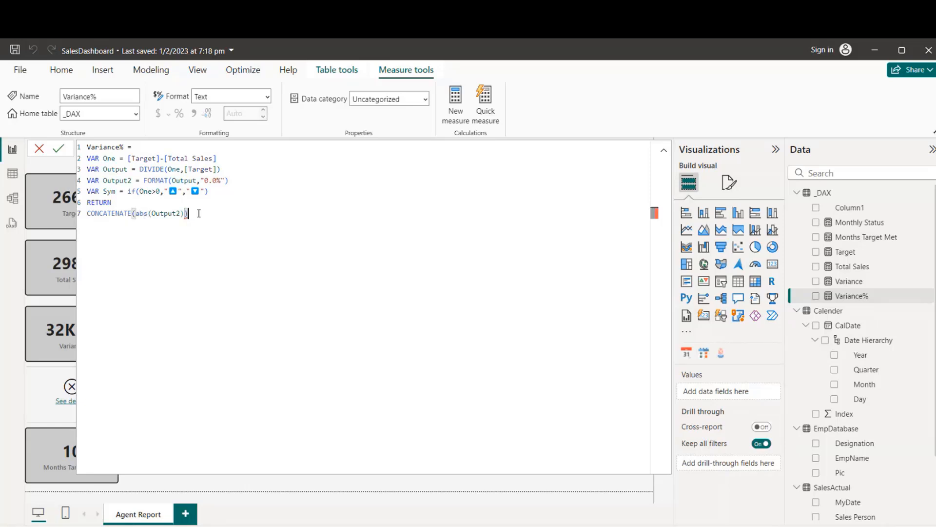
{"action": "key", "text": "BackSpace"}
{"action": "key", "text": "BackSpace"}
{"action": "key", "text": "BackSpace"}
{"action": "key", "text": "BackSpace"}
{"action": "key", "text": "BackSpace"}
{"action": "key", "text": "BackSpace"}
{"action": "key", "text": "BackSpace"}
{"action": "key", "text": "BackSpace"}
{"action": "key", "text": "BackSpace"}
{"action": "key", "text": "BackSpace"}
{"action": "key", "text": "BackSpace"}
{"action": "key", "text": "BackSpace"}
{"action": "key", "text": "BackSpace"}
{"action": "key", "text": "BackSpace"}
{"action": "key", "text": "BackSpace"}
{"action": "key", "text": "BackSpace"}
{"action": "key", "text": "BackSpace"}
{"action": "key", "text": "BackSpace"}
{"action": "key", "text": "BackSpace"}
{"action": "key", "text": "BackSpace"}
{"action": "key", "text": "BackSpace"}
{"action": "key", "text": "BackSpace"}
{"action": "key", "text": "BackSpace"}
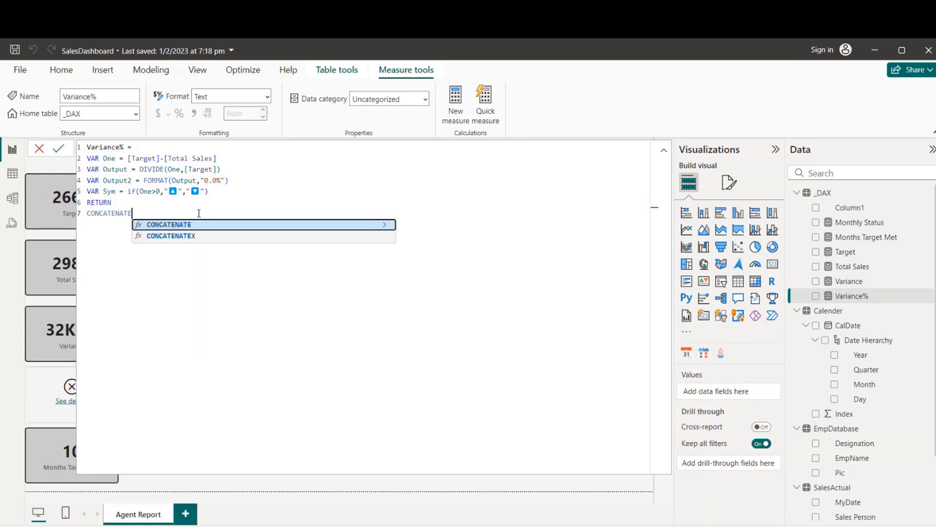
{"action": "key", "text": "BackSpace"}
{"action": "key", "text": "BackSpace"}
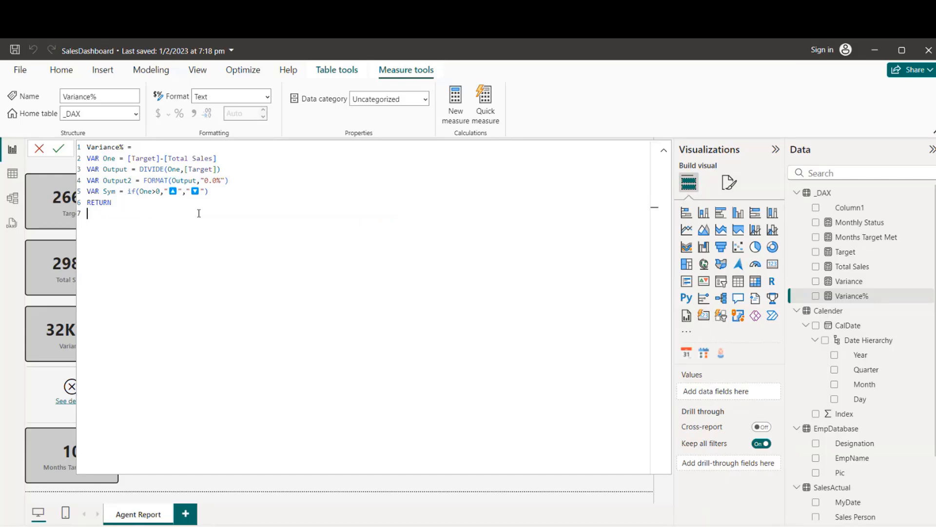
{"action": "type", "text": "o"}
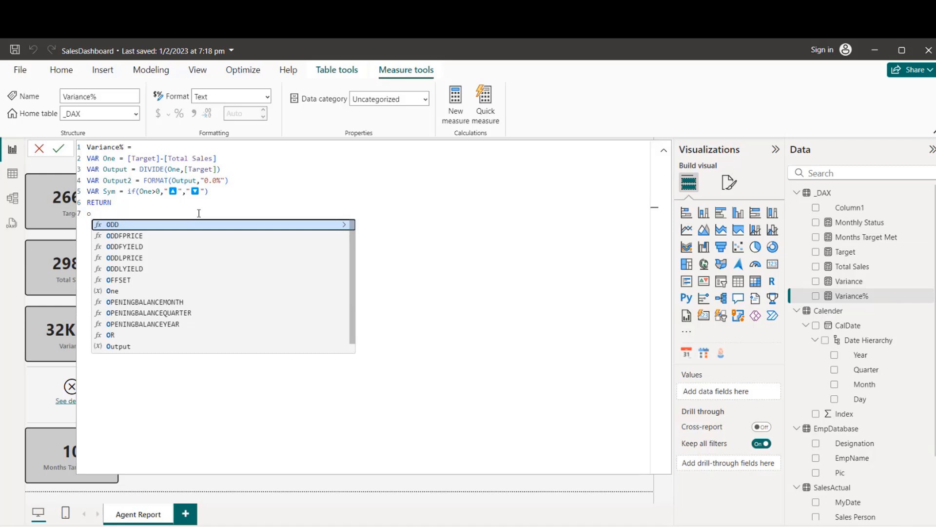
{"action": "key", "text": "BackSpace"}
Start a new variable line reading VAR Output3 = between the Sym variable and RETURN
{"action": "left_click", "coordinate": [239, 191]}
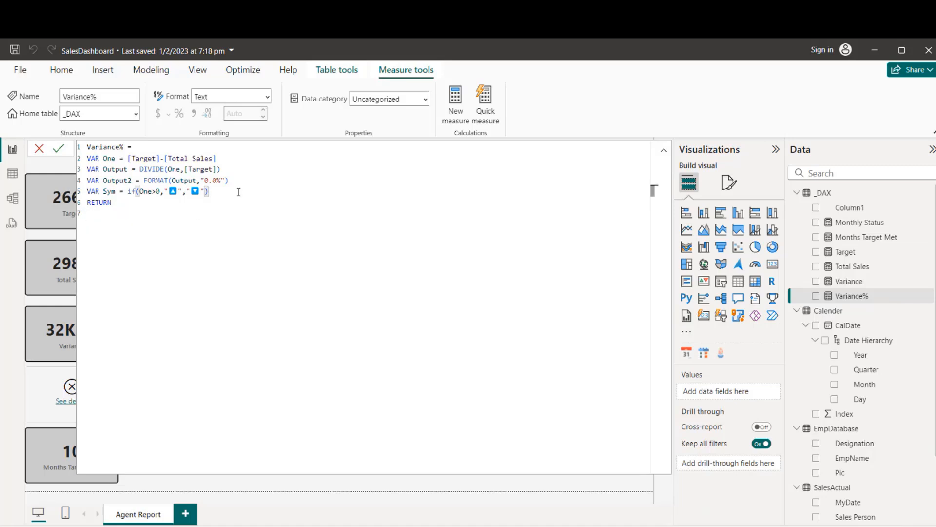
{"action": "key", "text": "shift+Return"}
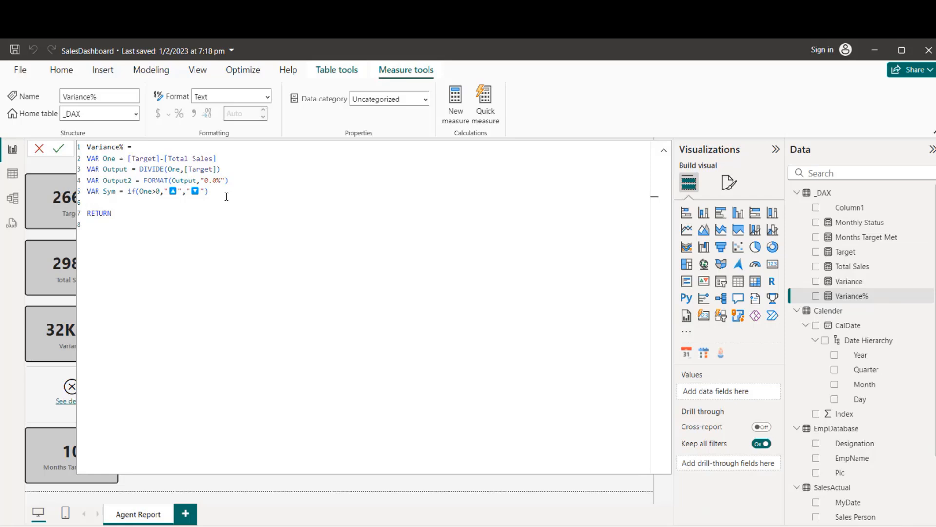
{"action": "type", "text": "VAR Output3 = out"}
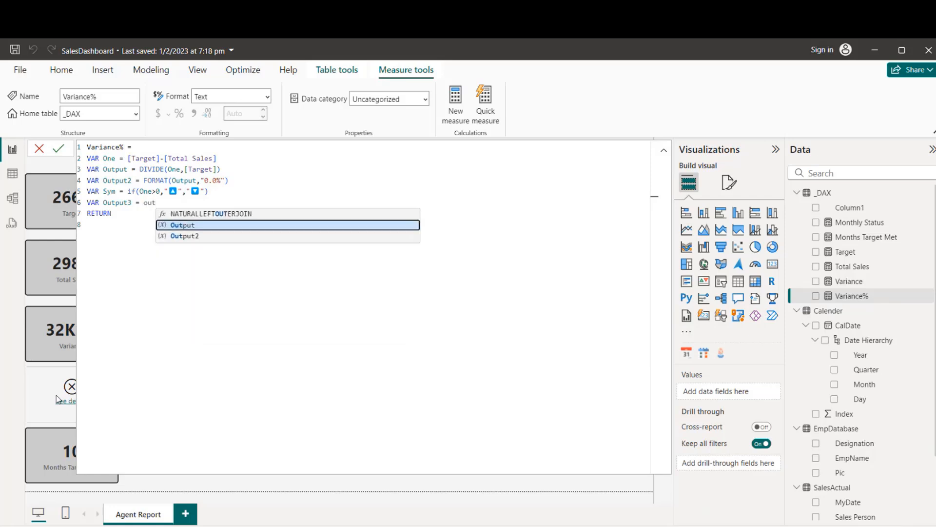
{"action": "key", "text": "BackSpace"}
{"action": "key", "text": "BackSpace"}
{"action": "key", "text": "BackSpace"}
Define Output3 as CONCATENATE(Output2,Sym)
{"action": "type", "text": "con"}
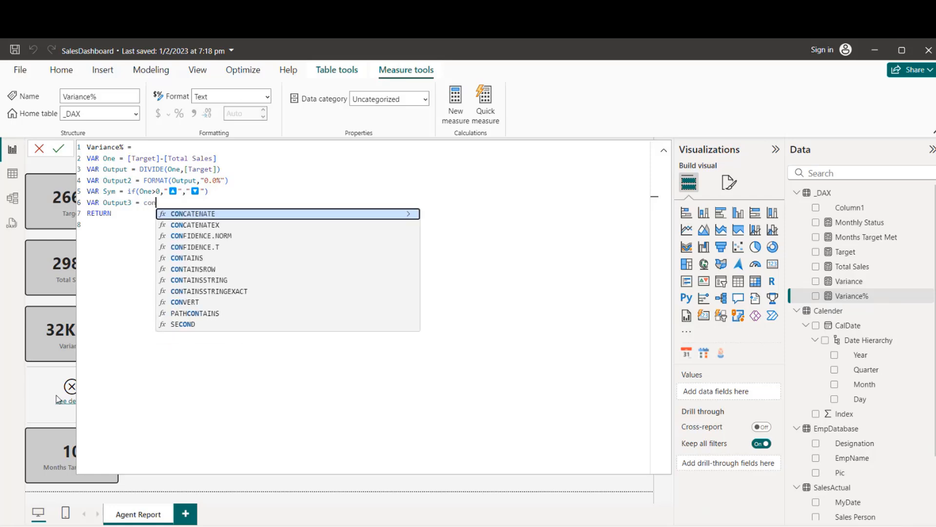
{"action": "key", "text": "Tab"}
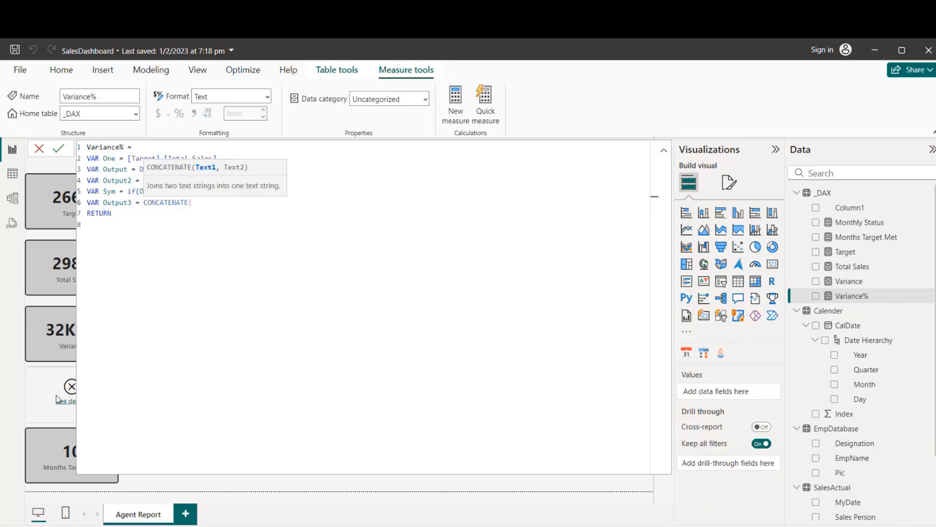
{"action": "type", "text": "out"}
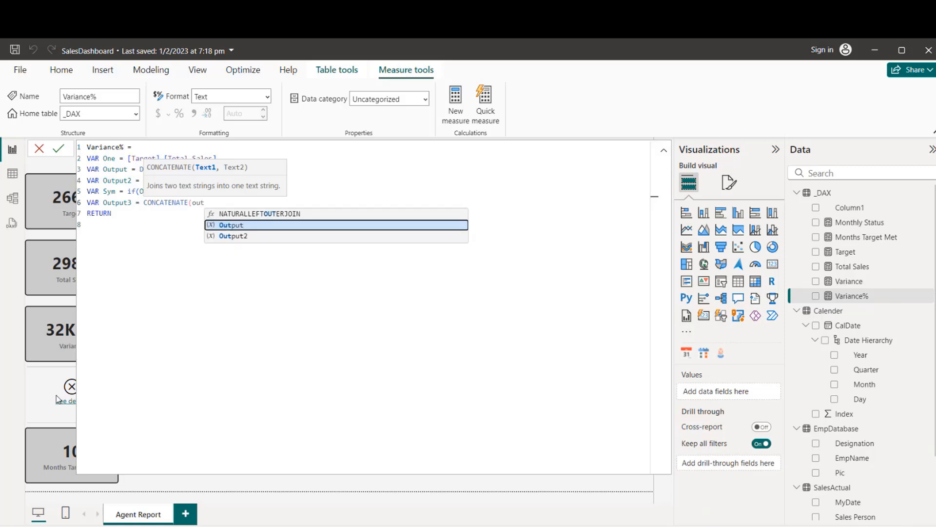
{"action": "key", "text": "Down"}
{"action": "key", "text": "Tab"}
{"action": "type", "text": ",sym"}
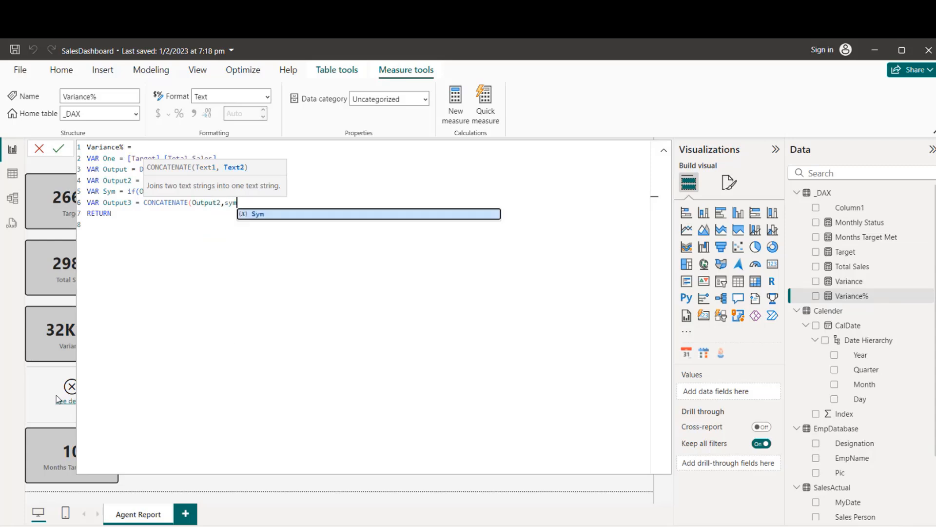
{"action": "key", "text": "Tab"}
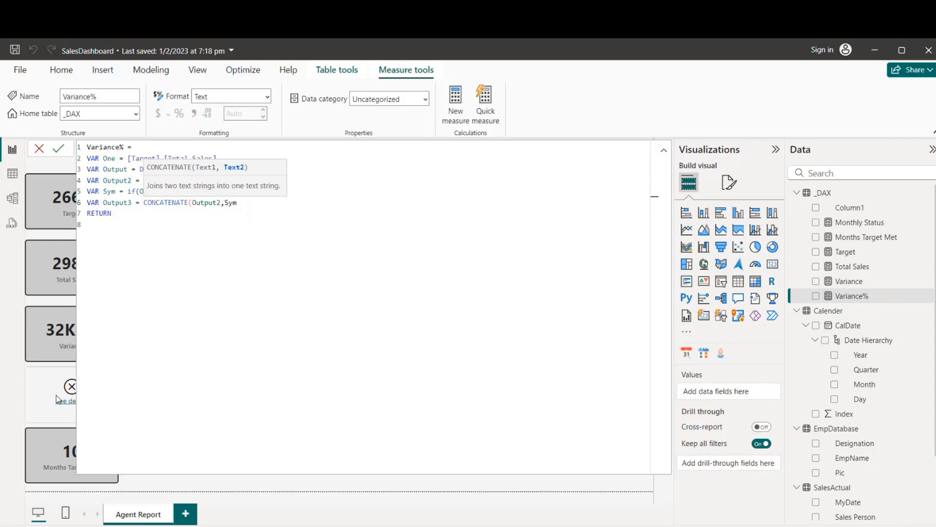
{"action": "type", "text": ")"}
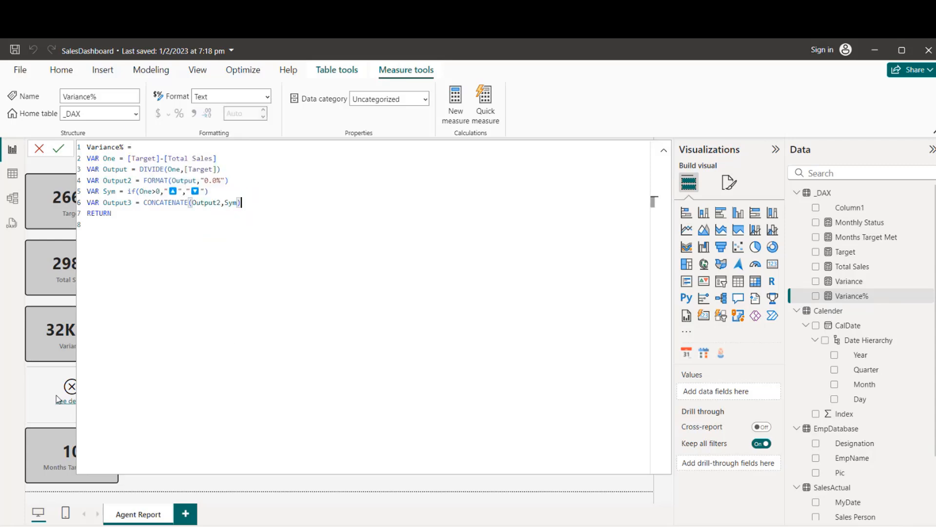
Wrap Output2 in ABS so the Output3 line reads CONCATENATE(ABS(Output2),Sym)
{"action": "double_click", "coordinate": [191, 203]}
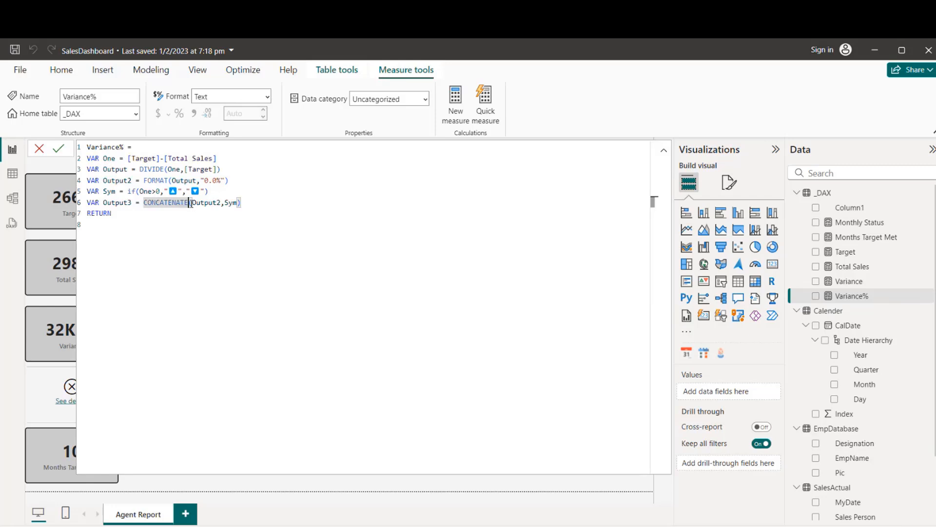
{"action": "left_click", "coordinate": [193, 204]}
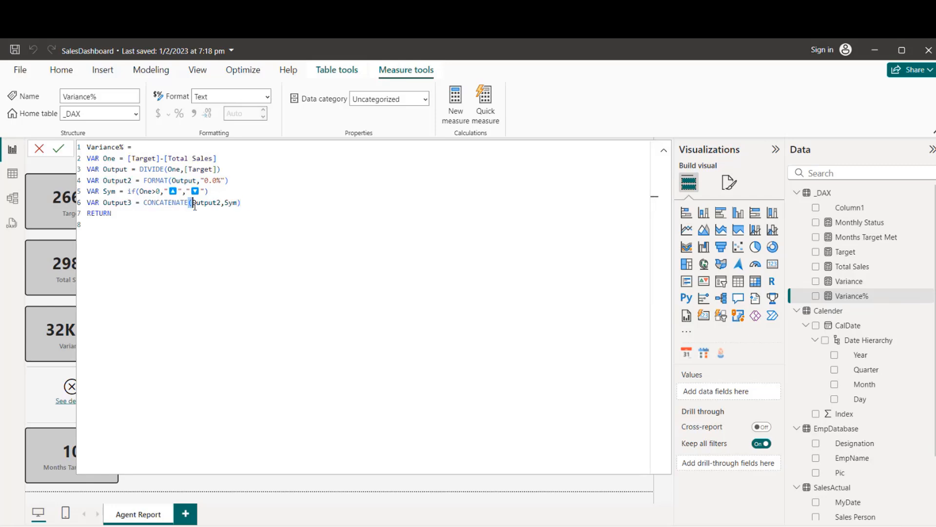
{"action": "key", "text": "BackSpace"}
{"action": "type", "text": "a"}
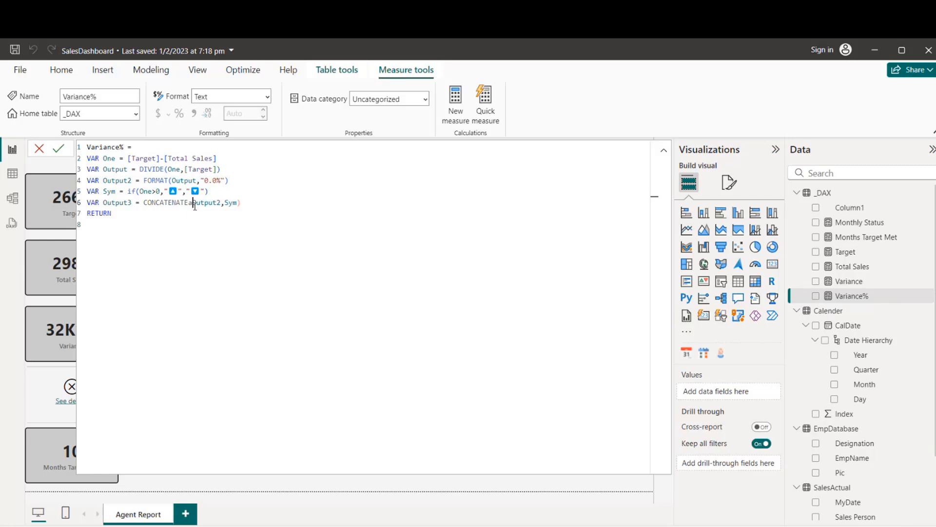
{"action": "key", "text": "BackSpace"}
{"action": "type", "text": "("}
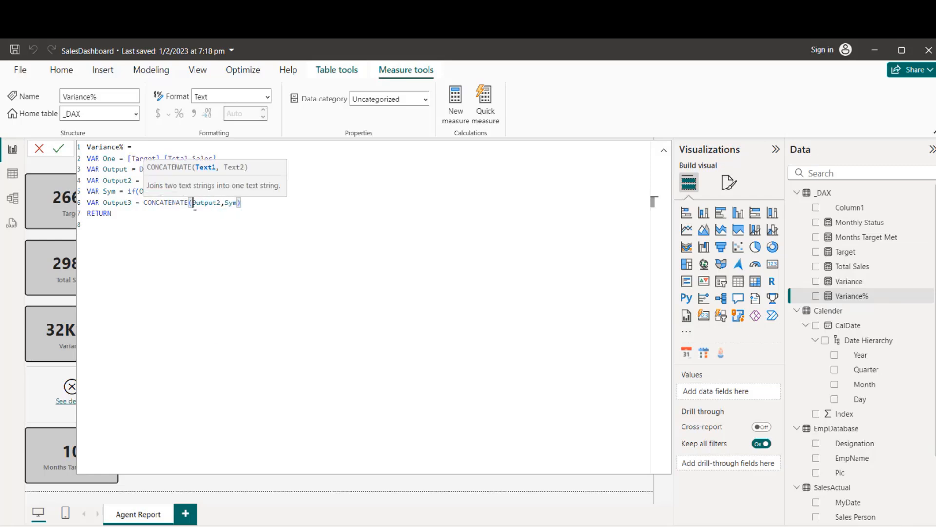
{"action": "type", "text": "abs("}
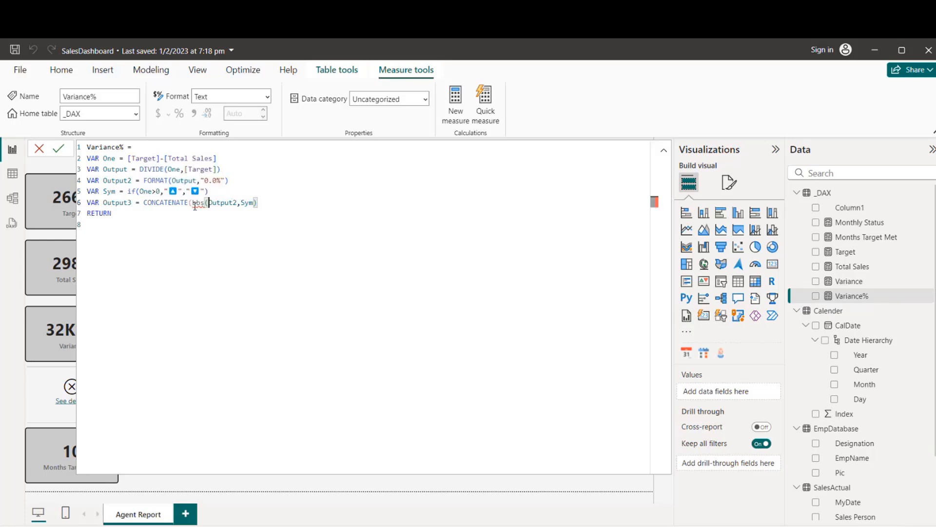
{"action": "left_click", "coordinate": [196, 203]}
{"action": "key", "text": "BackSpace"}
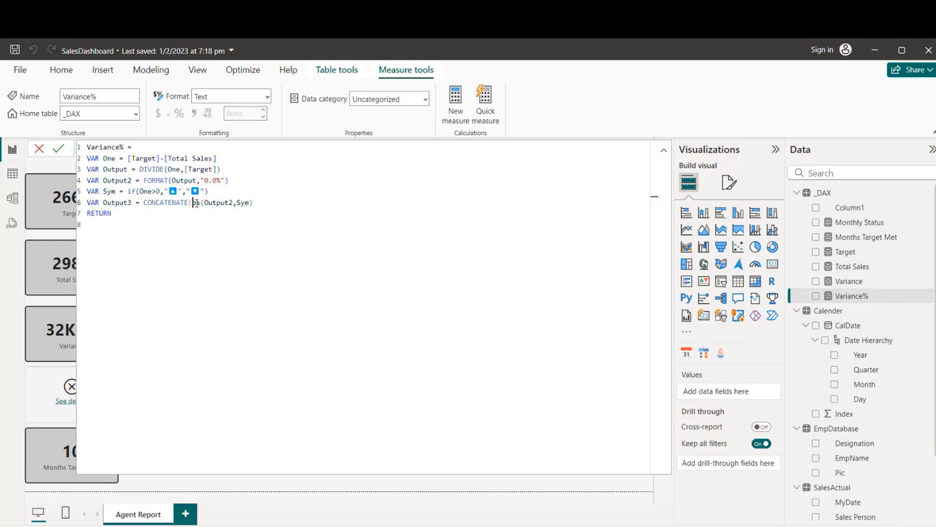
{"action": "type", "text": "ABS"}
{"action": "key", "text": "Delete"}
{"action": "key", "text": "Delete"}
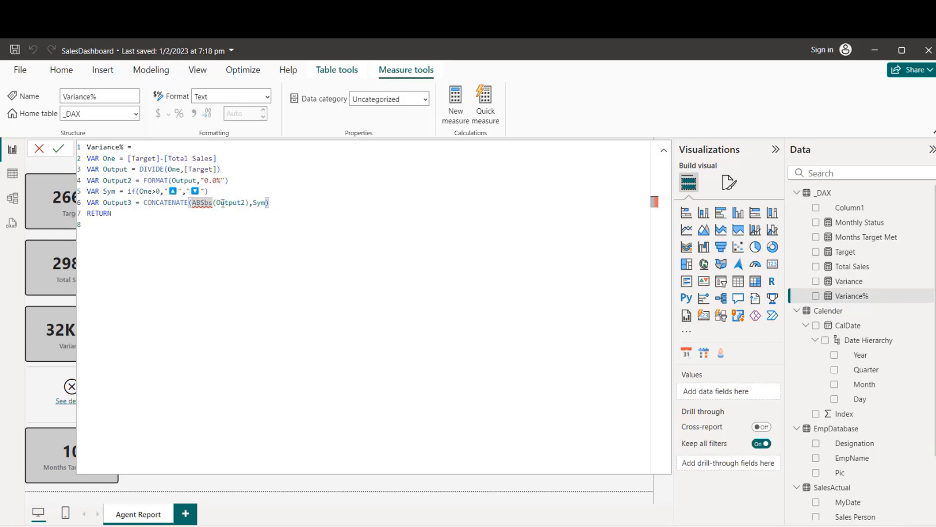
{"action": "left_click", "coordinate": [285, 203]}
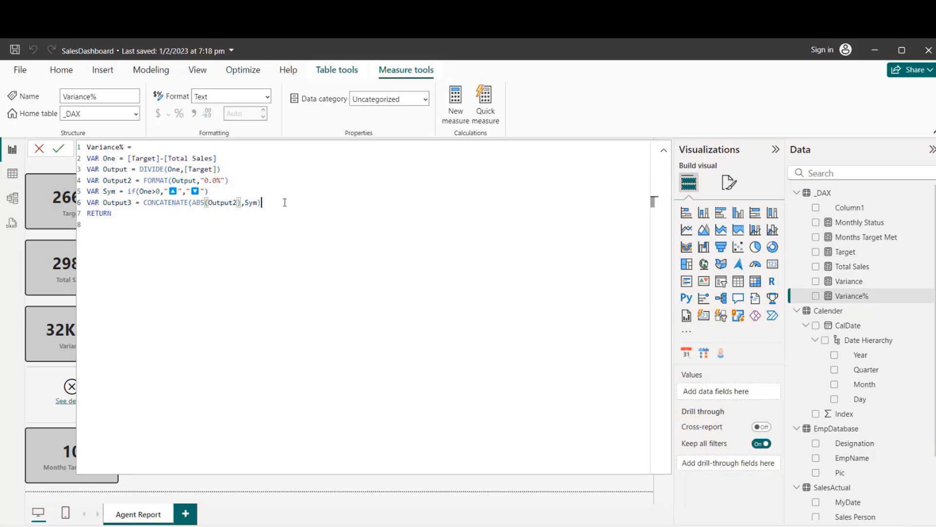
Return Output3 on the line after RETURN and commit the Variance% measure
{"action": "left_click", "coordinate": [140, 219]}
{"action": "key", "text": "Return"}
{"action": "type", "text": "out"}
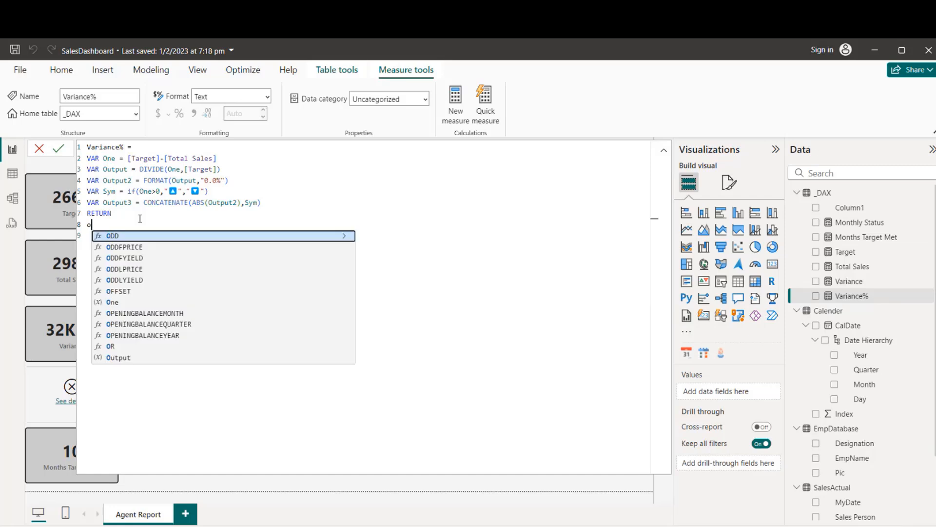
{"action": "key", "text": "Down"}
{"action": "key", "text": "Down"}
{"action": "key", "text": "Tab"}
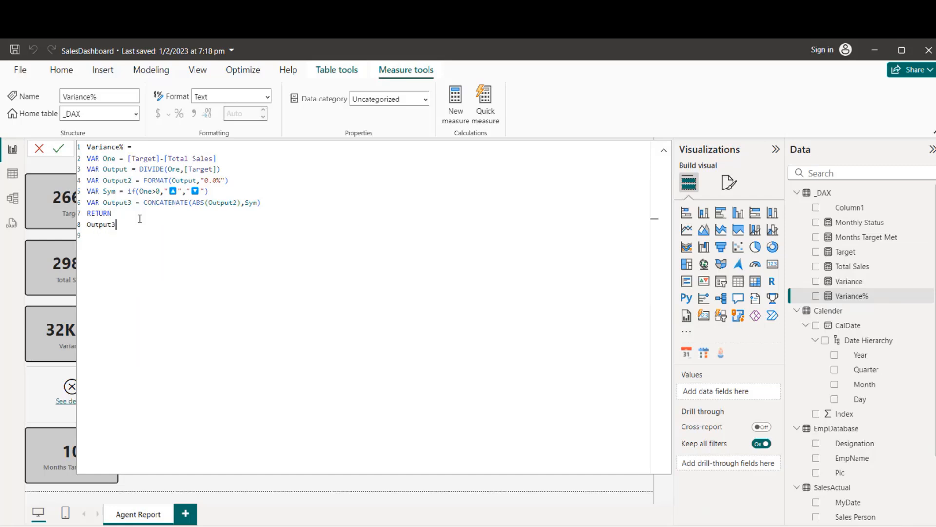
{"action": "left_click", "coordinate": [59, 149]}
Try the Output3 line without the Sym argument, as CONCATENATE(ABS(Output2)), and commit the formula
{"action": "left_click", "coordinate": [282, 202]}
{"action": "key", "text": "BackSpace"}
{"action": "key", "text": "BackSpace"}
{"action": "key", "text": "BackSpace"}
{"action": "key", "text": "BackSpace"}
{"action": "key", "text": "BackSpace"}
{"action": "type", "text": ")"}
{"action": "left_click", "coordinate": [58, 149]}
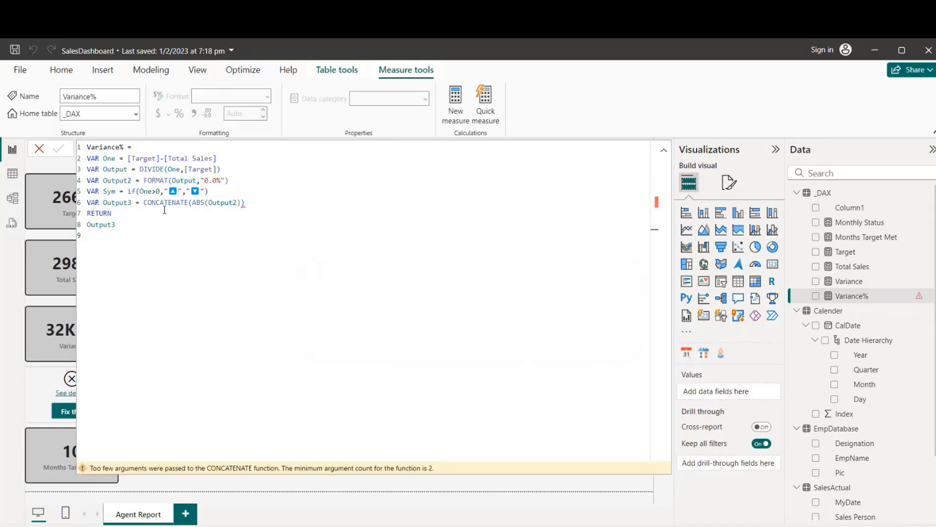
{"action": "left_click", "coordinate": [263, 205]}
{"action": "key", "text": "BackSpace"}
{"action": "type", "text": ","}
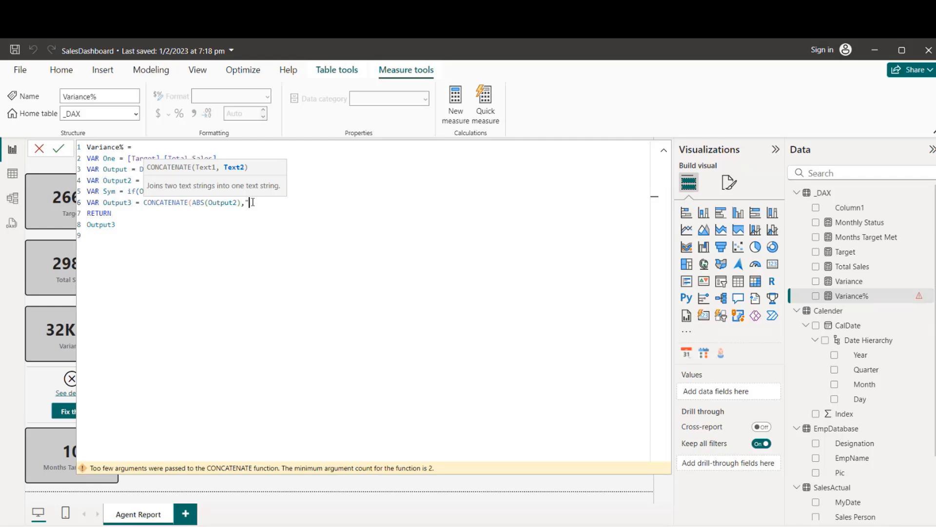
Replace the whole CONCATENATE expression in the Output3 line with plain Output2 and commit the measure
{"action": "key", "text": "BackSpace"}
{"action": "key", "text": "BackSpace"}
{"action": "key", "text": "BackSpace"}
{"action": "key", "text": "BackSpace"}
{"action": "key", "text": "BackSpace"}
{"action": "key", "text": "BackSpace"}
{"action": "key", "text": "BackSpace"}
{"action": "key", "text": "BackSpace"}
{"action": "key", "text": "BackSpace"}
{"action": "key", "text": "BackSpace"}
{"action": "key", "text": "BackSpace"}
{"action": "key", "text": "BackSpace"}
{"action": "key", "text": "BackSpace"}
{"action": "key", "text": "BackSpace"}
{"action": "key", "text": "BackSpace"}
{"action": "key", "text": "BackSpace"}
{"action": "key", "text": "BackSpace"}
{"action": "key", "text": "BackSpace"}
{"action": "key", "text": "BackSpace"}
{"action": "key", "text": "BackSpace"}
{"action": "key", "text": "BackSpace"}
{"action": "key", "text": "BackSpace"}
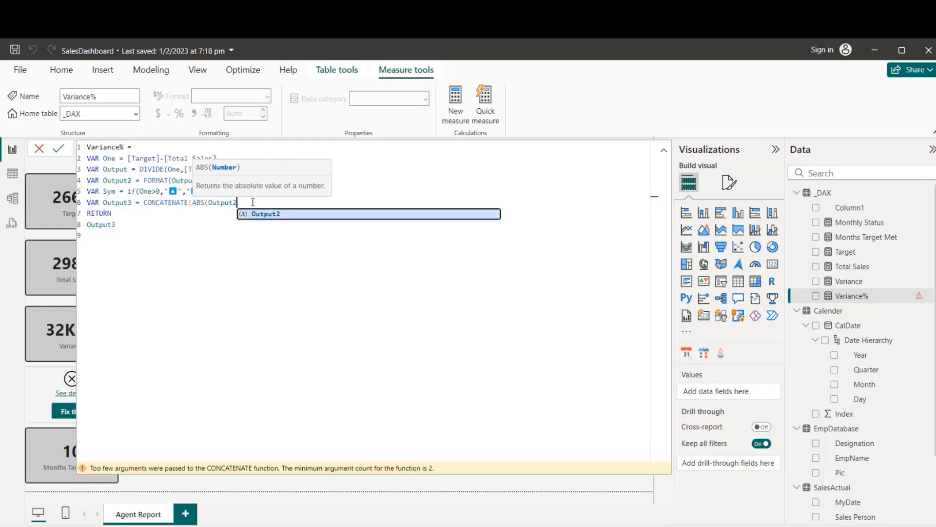
{"action": "key", "text": "BackSpace"}
{"action": "key", "text": "BackSpace"}
{"action": "key", "text": "BackSpace"}
{"action": "key", "text": "BackSpace"}
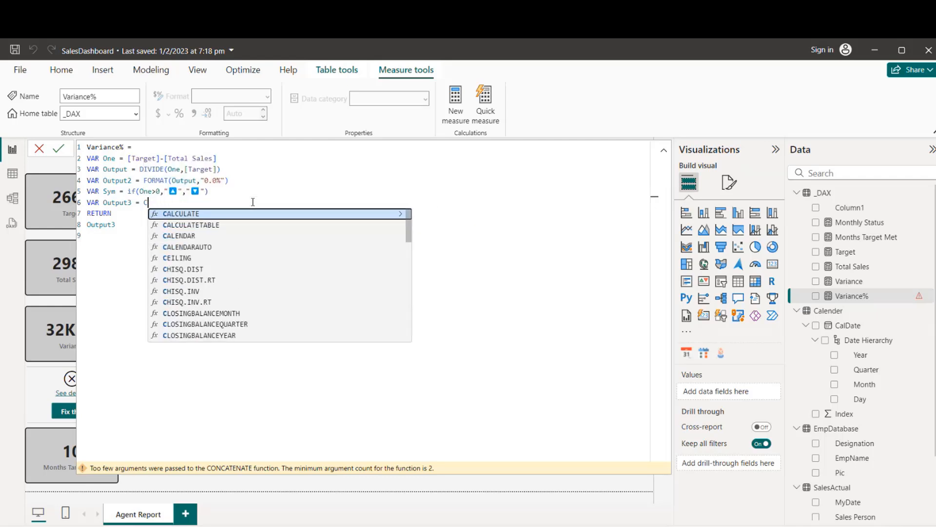
{"action": "type", "text": "ou"}
{"action": "key", "text": "Down"}
{"action": "key", "text": "Tab"}
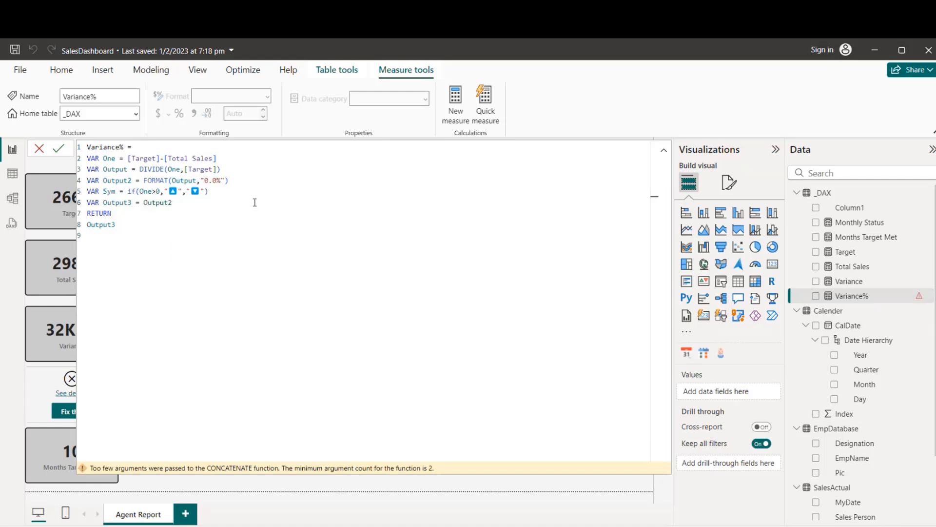
{"action": "left_click", "coordinate": [61, 150]}
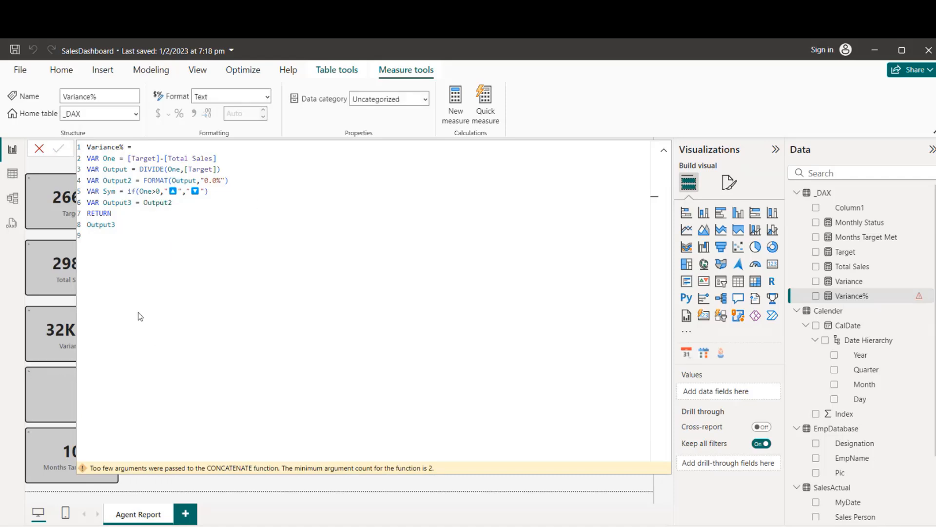
Try defining Output3 as ABS(Output2) and commit the formula
{"action": "left_click", "coordinate": [146, 203]}
{"action": "type", "text": "ABS("}
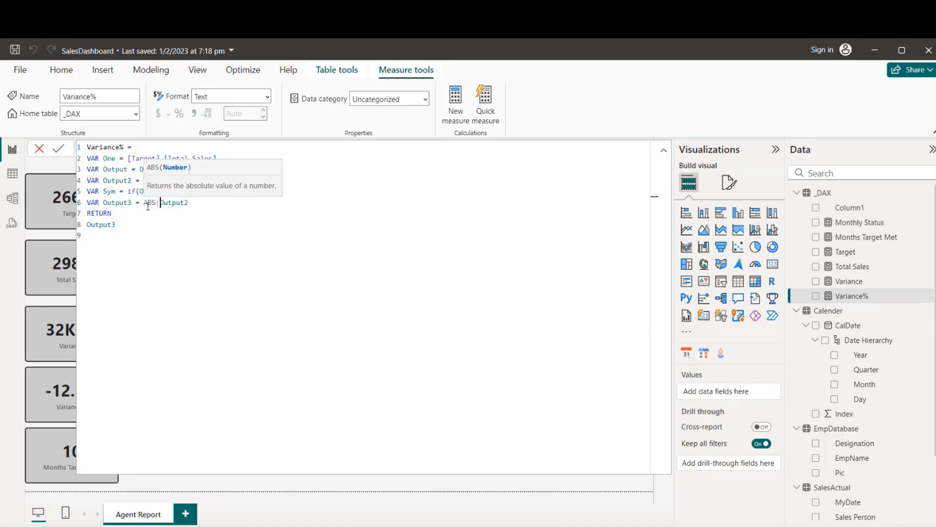
{"action": "left_click", "coordinate": [215, 202]}
{"action": "type", "text": ")"}
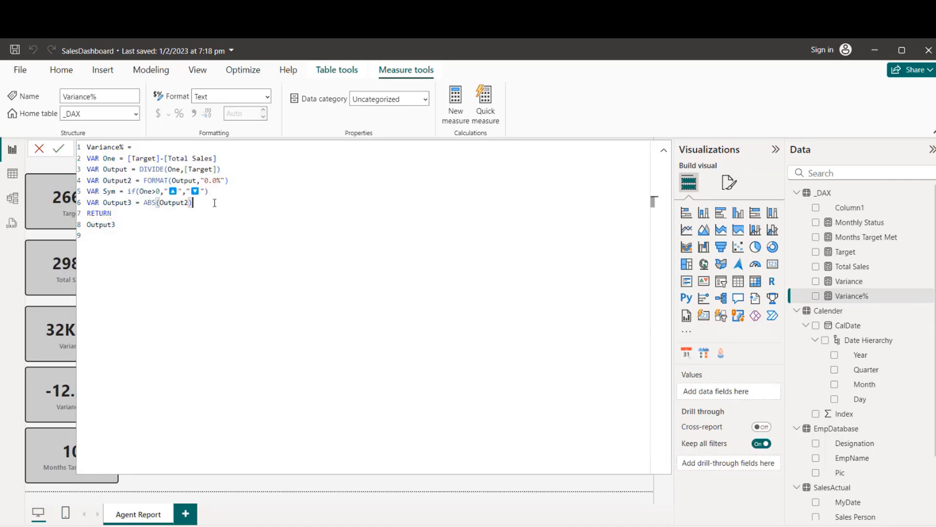
{"action": "left_click", "coordinate": [58, 148]}
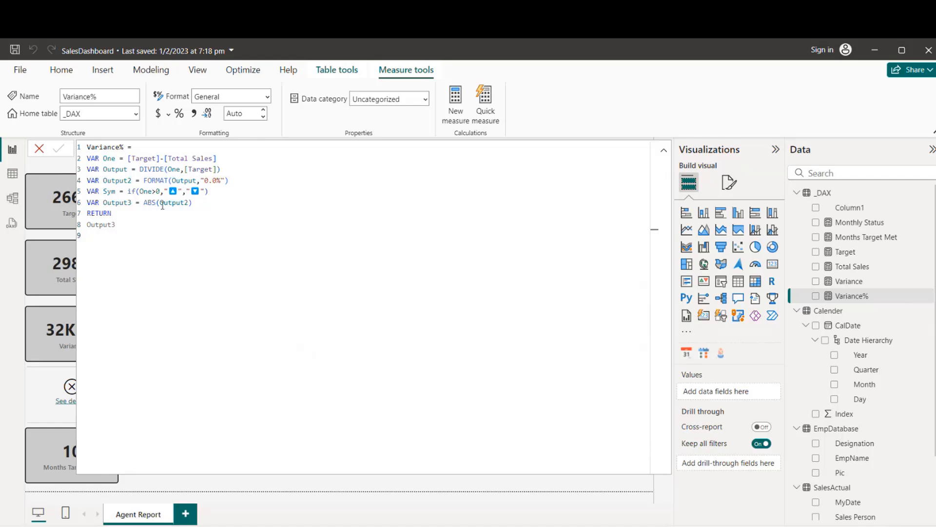
Delete the ABS(Output2) expression from the Output3 line
{"action": "left_click", "coordinate": [205, 204]}
{"action": "key", "text": "BackSpace"}
{"action": "key", "text": "BackSpace"}
{"action": "key", "text": "BackSpace"}
{"action": "key", "text": "BackSpace"}
{"action": "key", "text": "BackSpace"}
{"action": "key", "text": "BackSpace"}
{"action": "key", "text": "BackSpace"}
{"action": "key", "text": "BackSpace"}
{"action": "key", "text": "BackSpace"}
{"action": "key", "text": "BackSpace"}
{"action": "key", "text": "BackSpace"}
{"action": "key", "text": "BackSpace"}
{"action": "type", "text": "ab"}
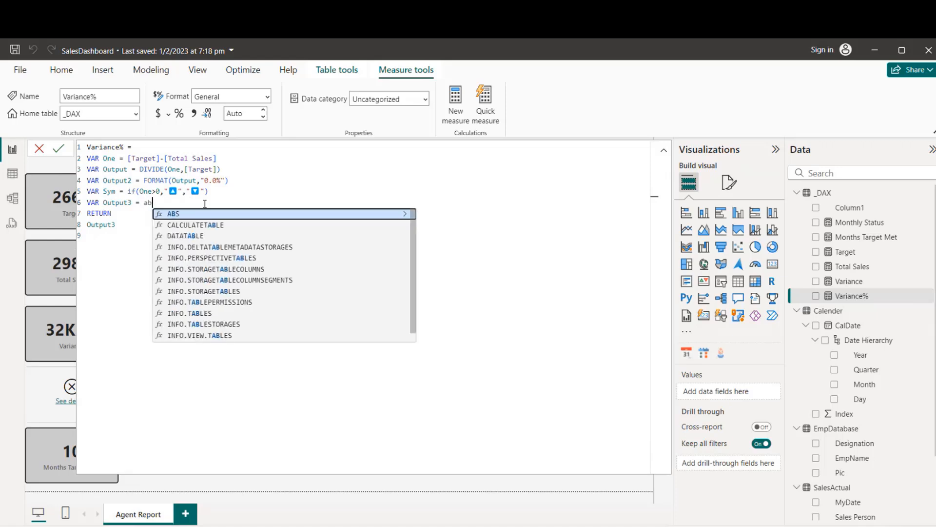
{"action": "key", "text": "Tab"}
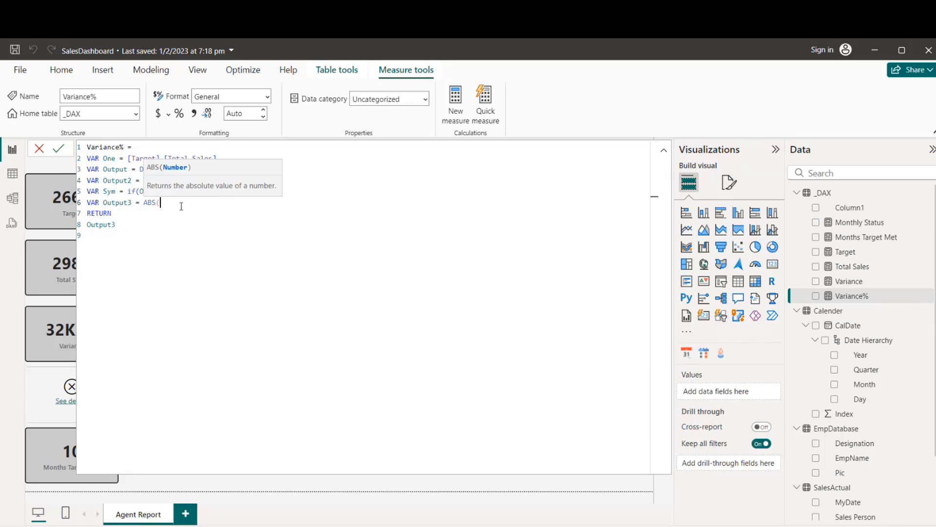
{"action": "key", "text": "BackSpace"}
{"action": "key", "text": "BackSpace"}
{"action": "key", "text": "BackSpace"}
{"action": "key", "text": "BackSpace"}
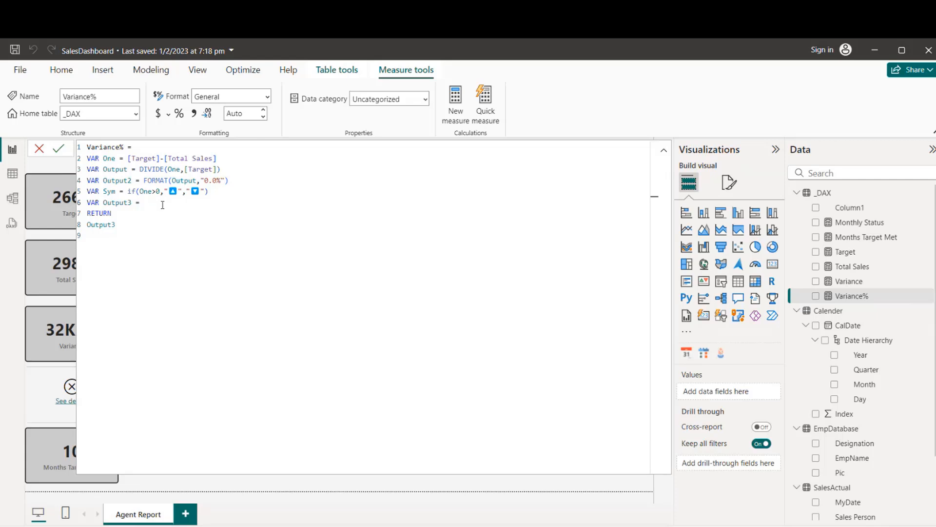
Set the Output3 variable to Output2
{"action": "type", "text": "out"}
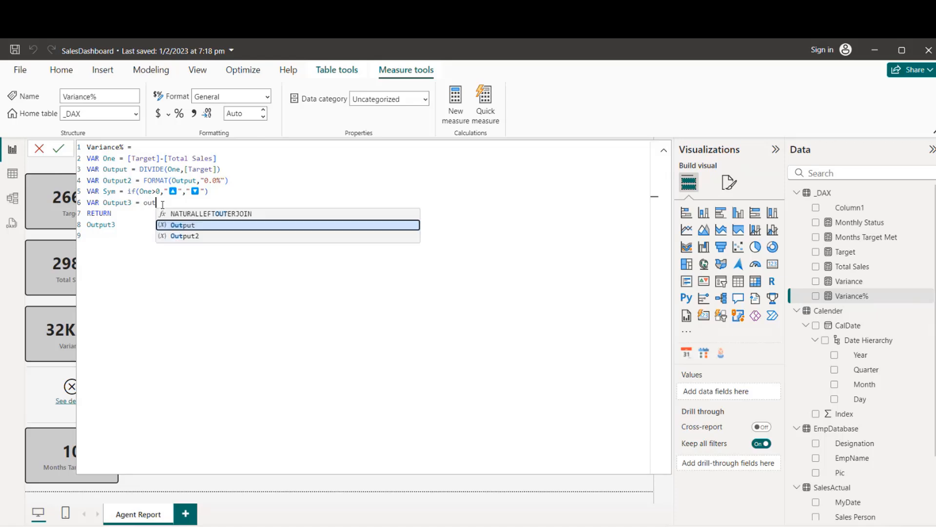
{"action": "key", "text": "Down"}
{"action": "key", "text": "Tab"}
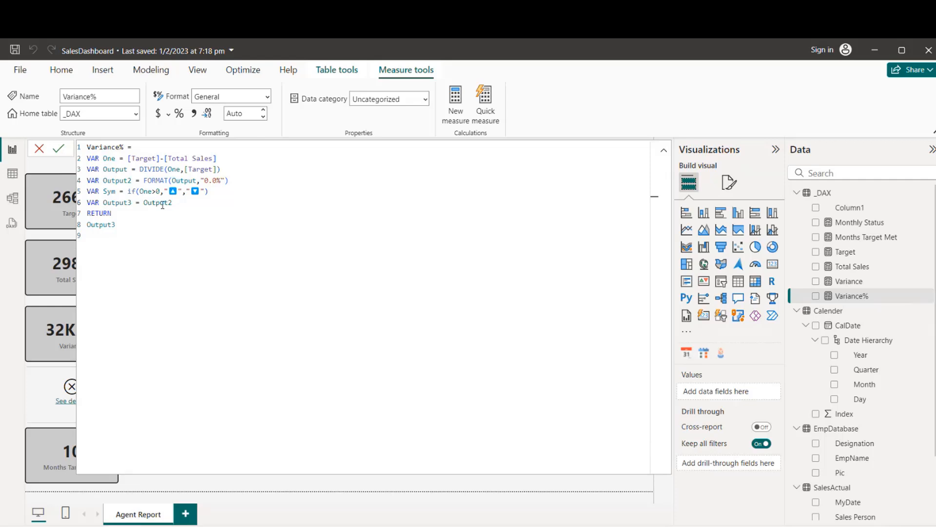
{"action": "type", "text": "*-1"}
{"action": "key", "text": "BackSpace"}
{"action": "key", "text": "BackSpace"}
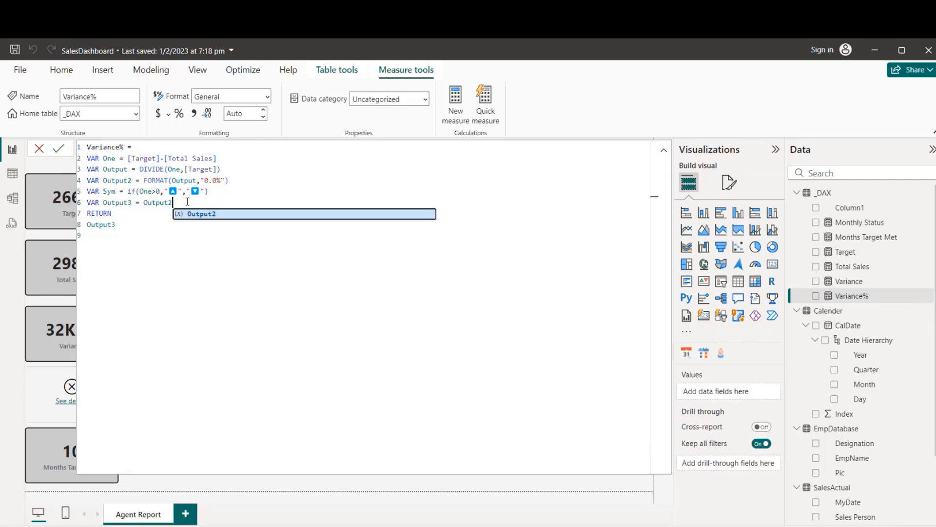
{"action": "key", "text": "BackSpace"}
{"action": "left_click", "coordinate": [146, 203]}
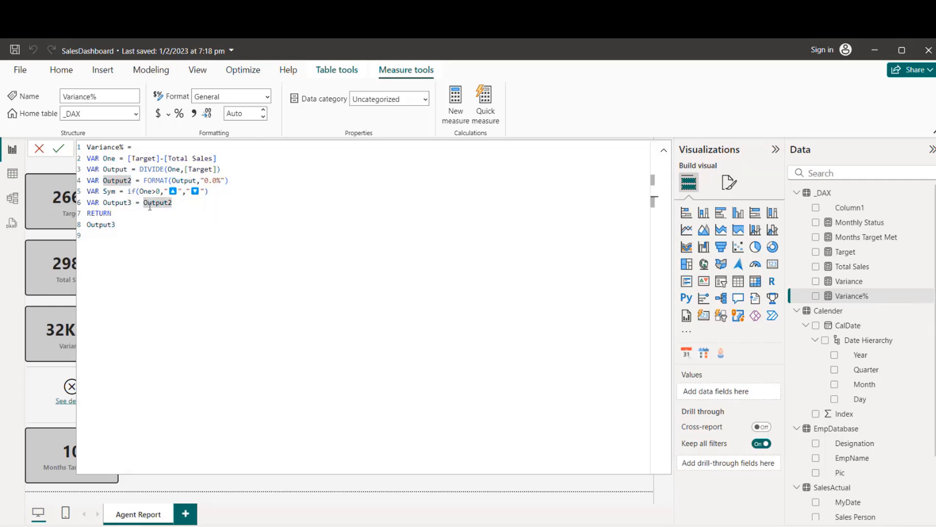
Set the Output3 variable to CONCATENATE(Output2,Sym), commit the Variance% measure and return to the report page
{"action": "type", "text": "-"}
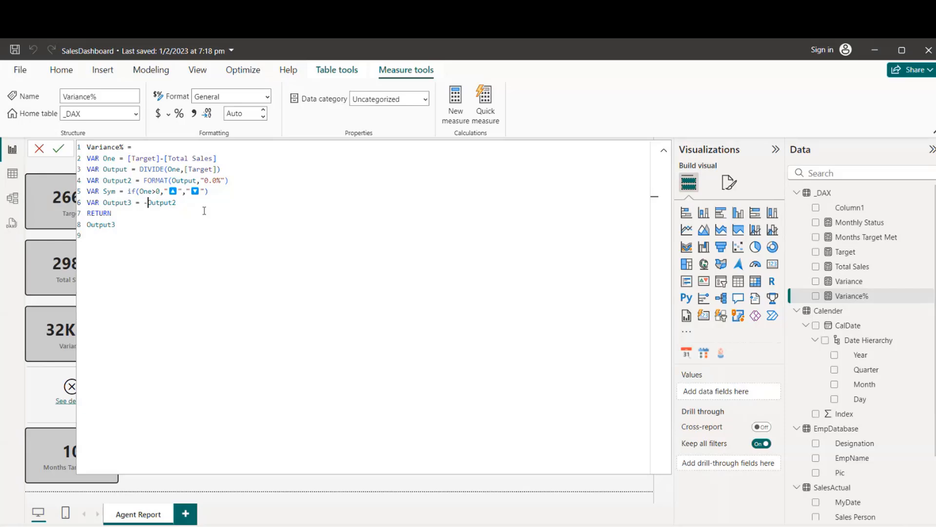
{"action": "key", "text": "BackSpace"}
{"action": "double_click", "coordinate": [149, 204]}
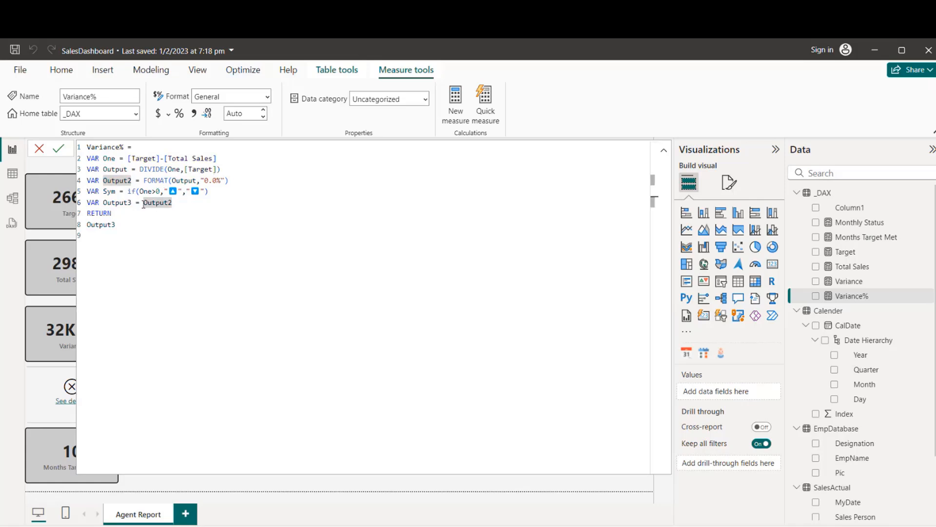
{"action": "type", "text": "CONCATENATE("}
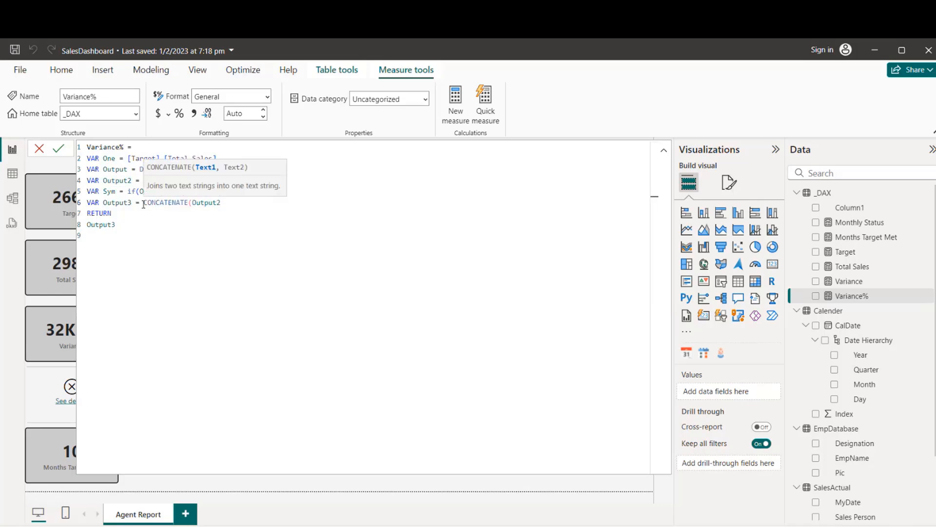
{"action": "left_click", "coordinate": [234, 204]}
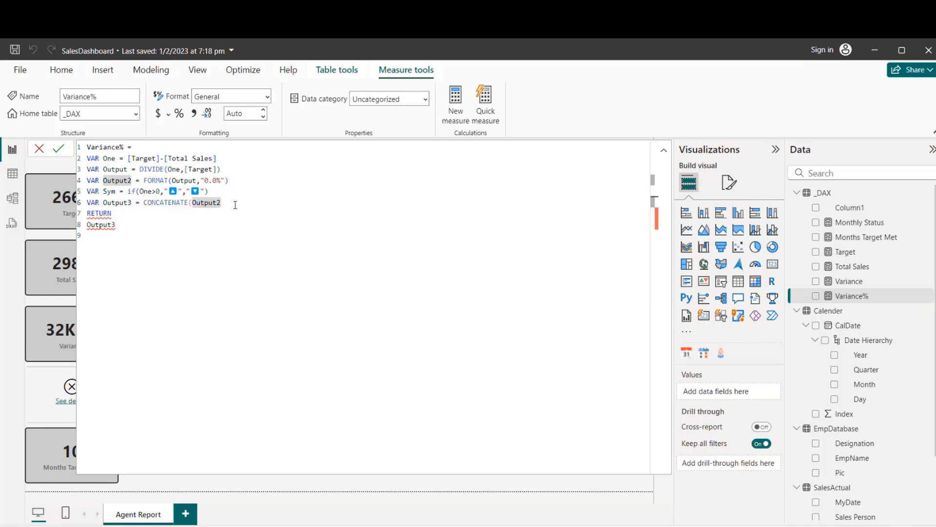
{"action": "type", "text": ",Sym)"}
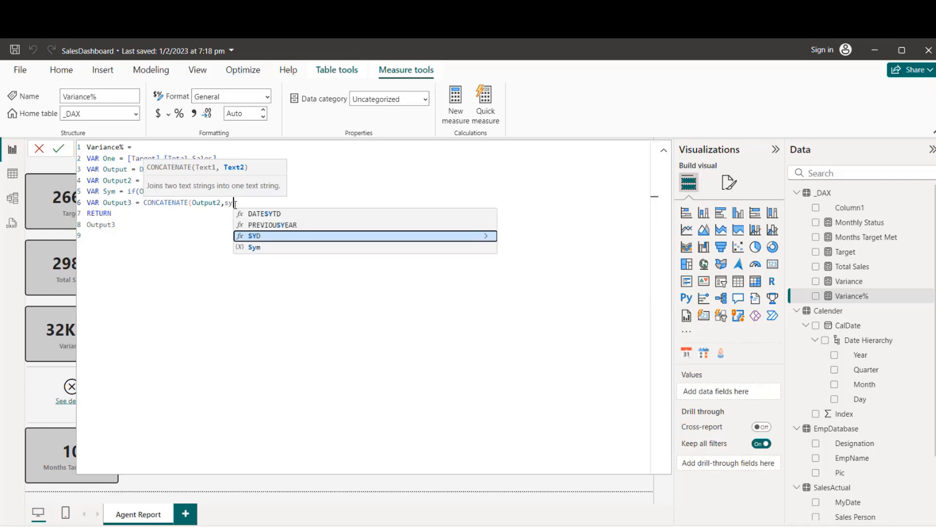
{"action": "left_click", "coordinate": [58, 149]}
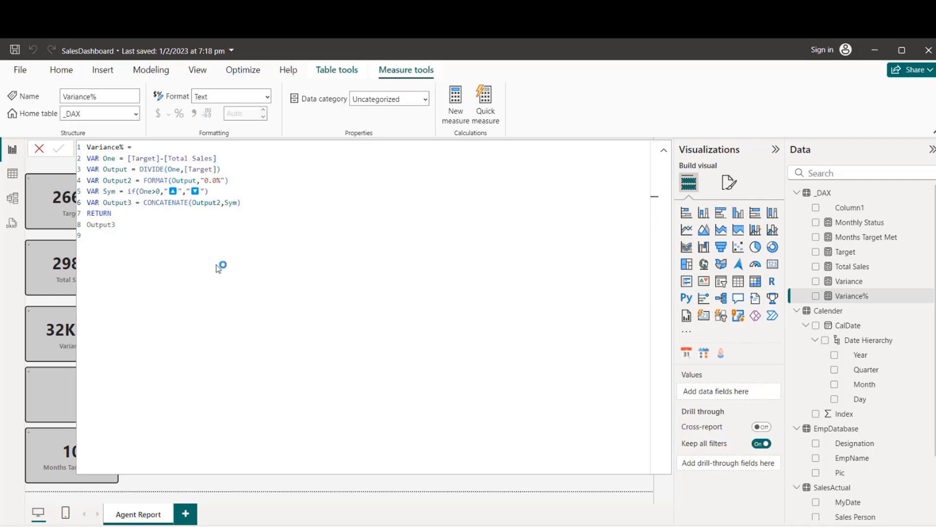
{"action": "left_click", "coordinate": [190, 485]}
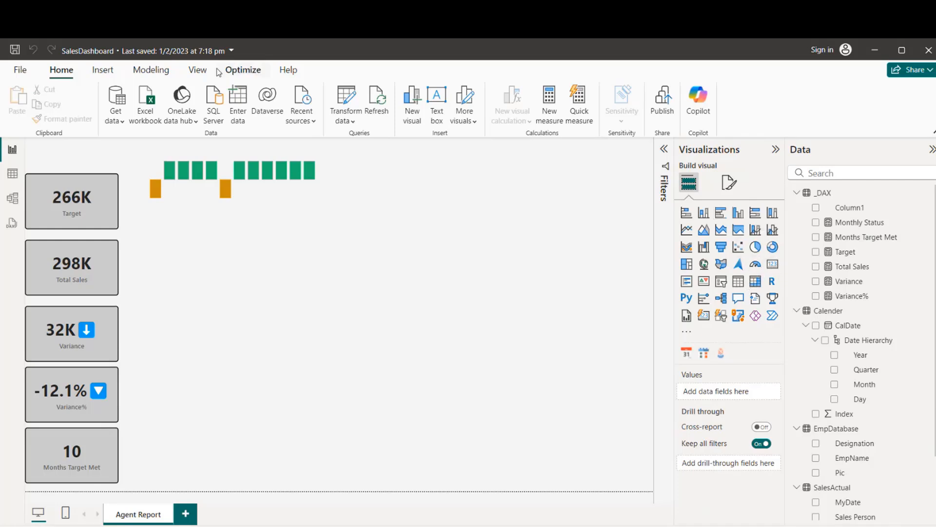
Insert a rectangle shape and stretch it over the KPI card column, matching the cards' width and the full page height
{"action": "left_click", "coordinate": [108, 78]}
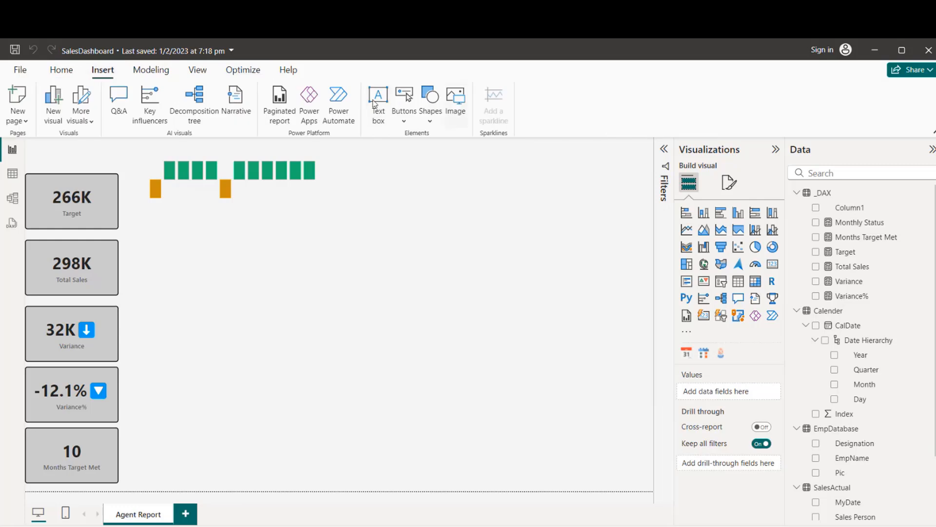
{"action": "left_click", "coordinate": [430, 122]}
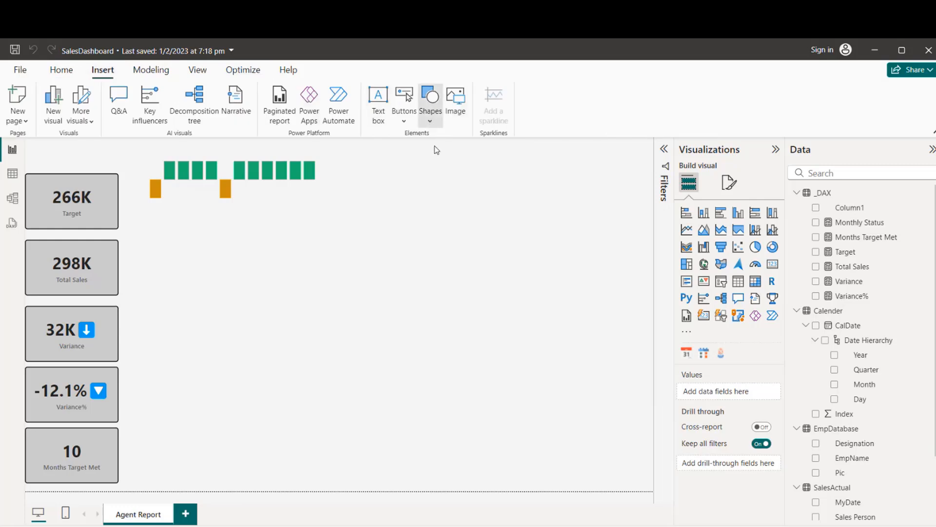
{"action": "left_click", "coordinate": [430, 121]}
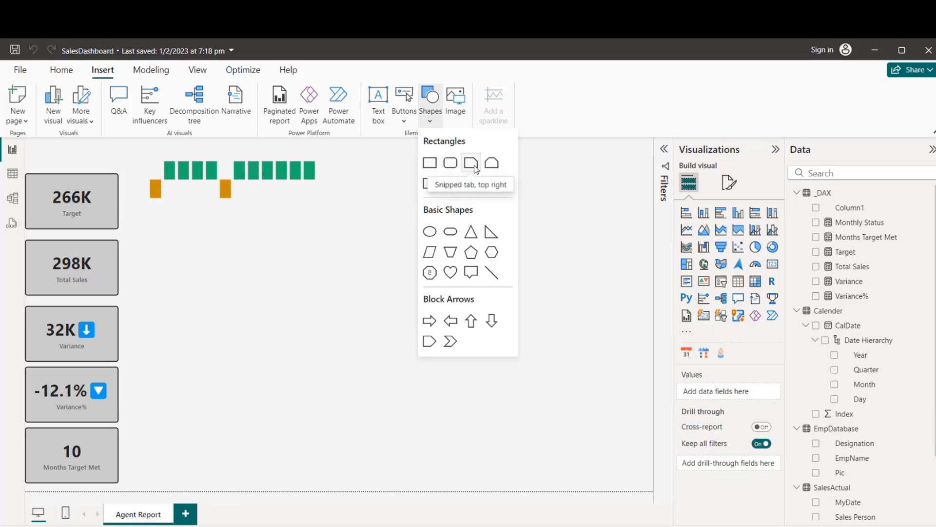
{"action": "left_click", "coordinate": [430, 164]}
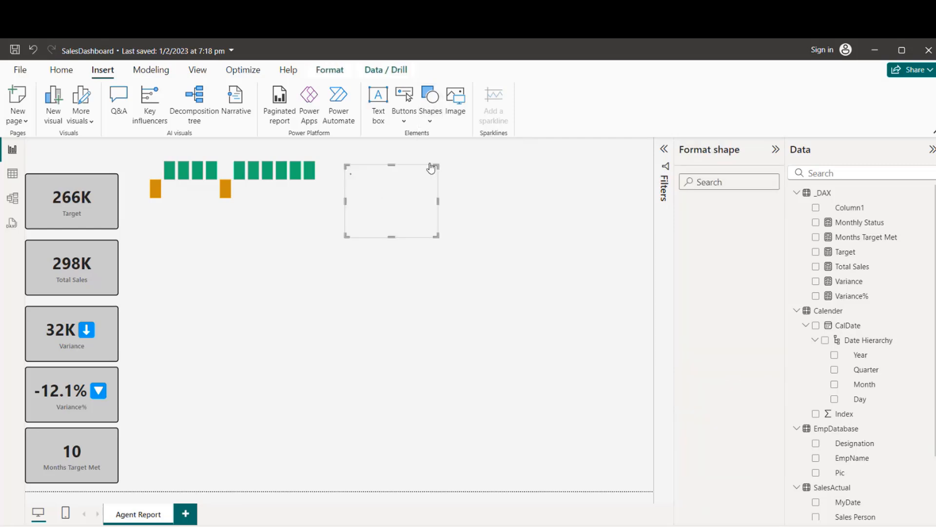
{"action": "left_click", "coordinate": [390, 238]}
{"action": "left_click_drag", "start_coordinate": [404, 230], "coordinate": [447, 235]}
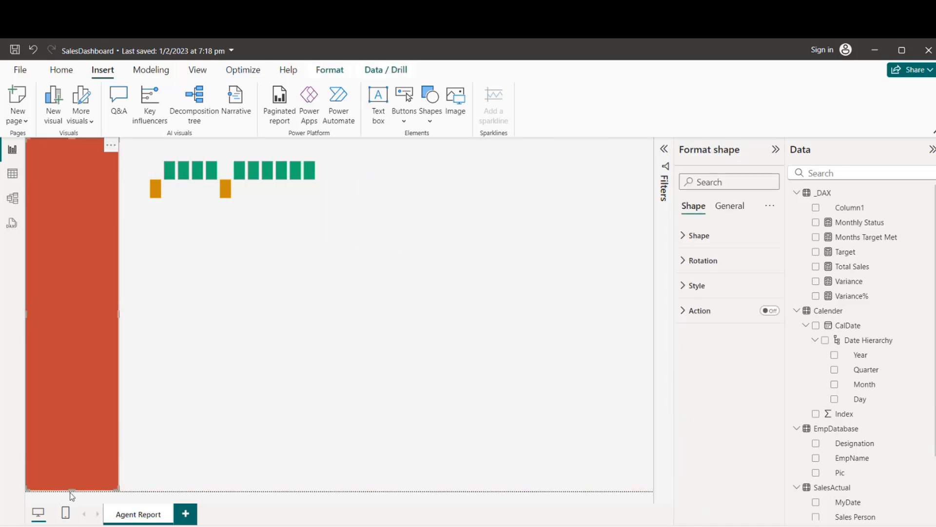
Set the rectangle's fill to a custom, very dark purple colour
{"action": "left_click", "coordinate": [693, 236]}
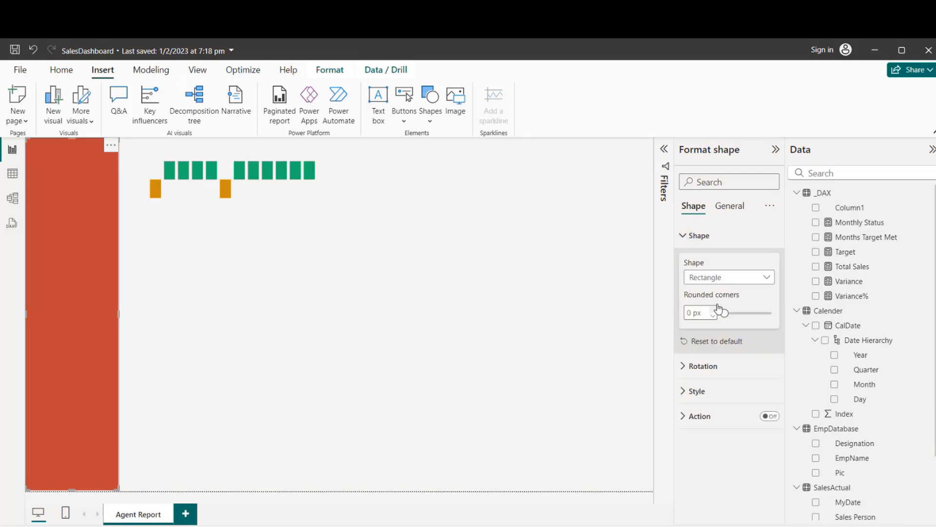
{"action": "left_click", "coordinate": [685, 391]}
{"action": "left_click", "coordinate": [718, 342]}
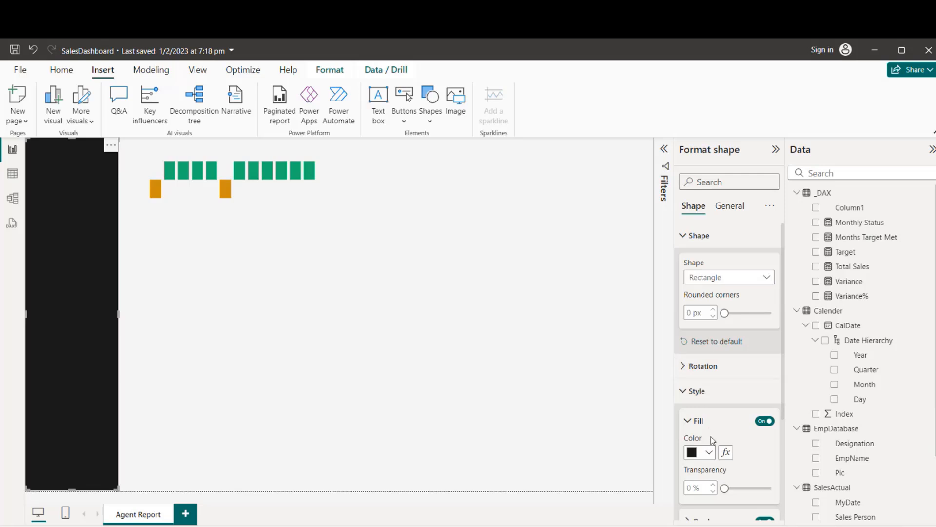
{"action": "left_click", "coordinate": [709, 452]}
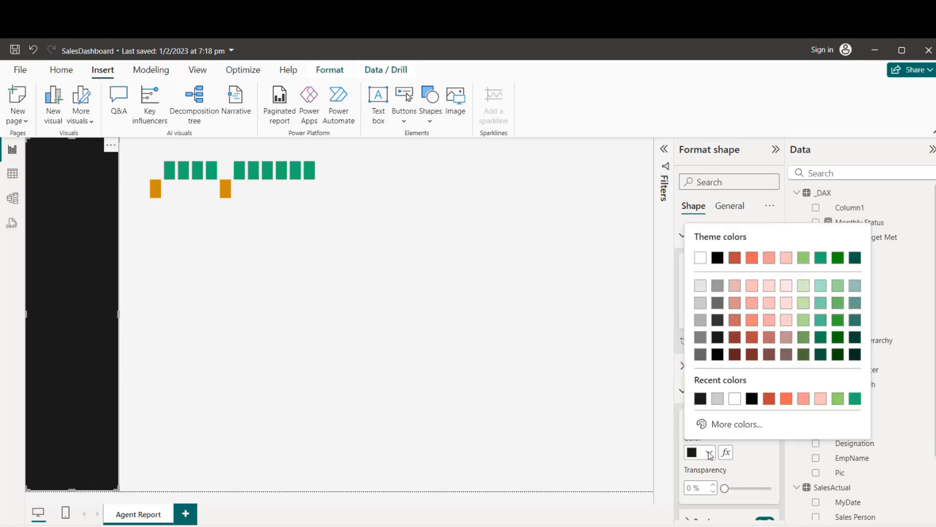
{"action": "left_click", "coordinate": [731, 424]}
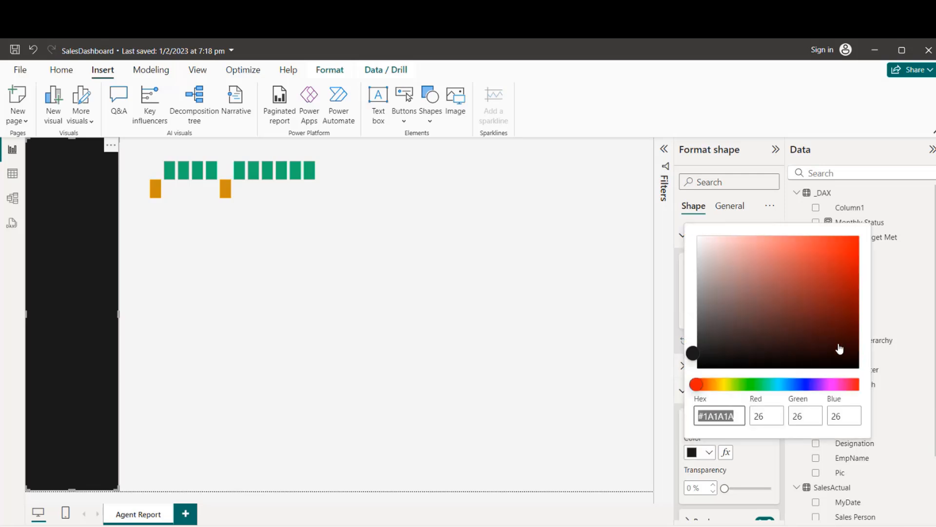
{"action": "left_click", "coordinate": [824, 388]}
{"action": "left_click", "coordinate": [842, 357]}
{"action": "left_click", "coordinate": [741, 451]}
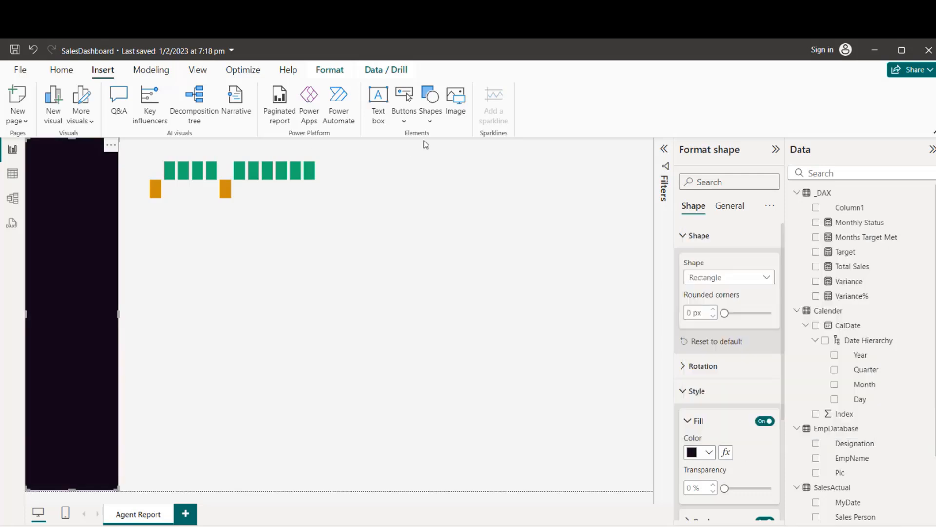
Send the dark rectangle behind the KPI cards and deselect it
{"action": "left_click", "coordinate": [323, 65]}
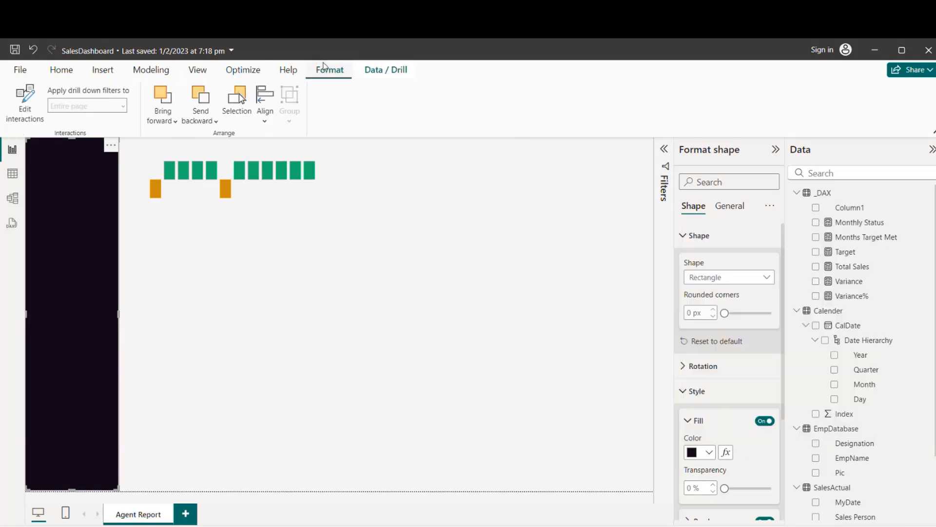
{"action": "left_click", "coordinate": [263, 121]}
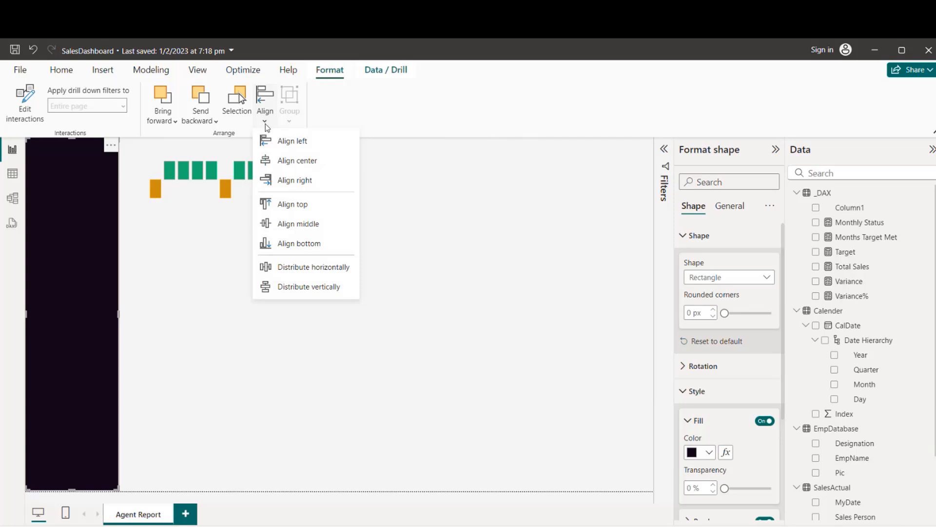
{"action": "left_click", "coordinate": [210, 122]}
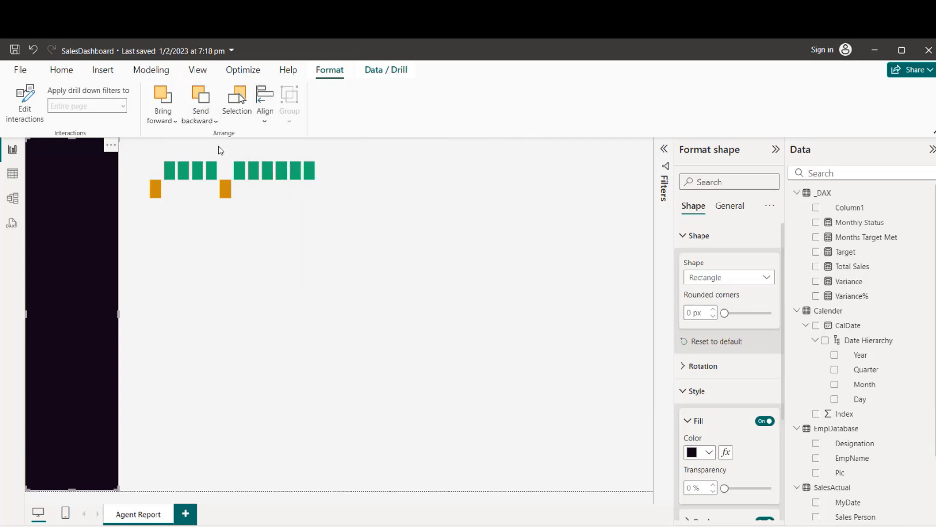
{"action": "left_click", "coordinate": [313, 351]}
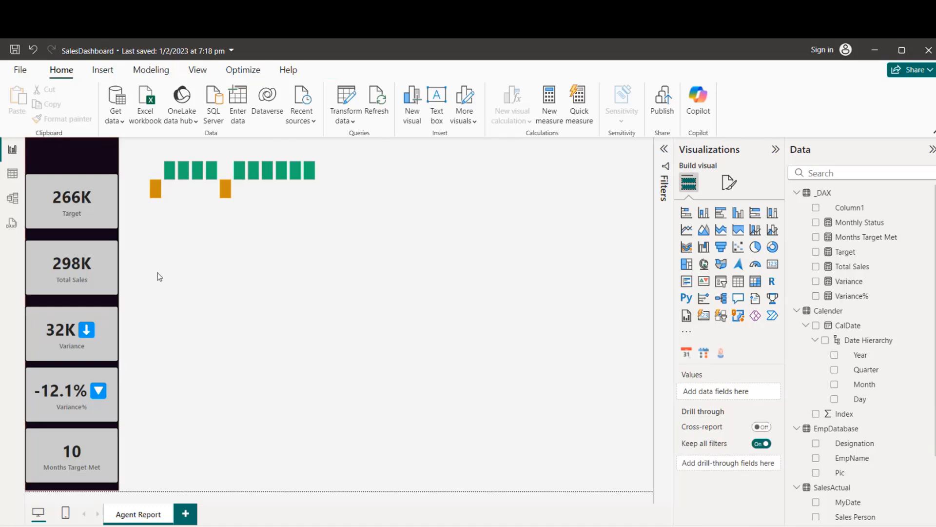
Move the Target and Total Sales cards down, and stack the Variance and Variance% cards directly above the Months Target Met card
{"action": "left_click", "coordinate": [101, 286]}
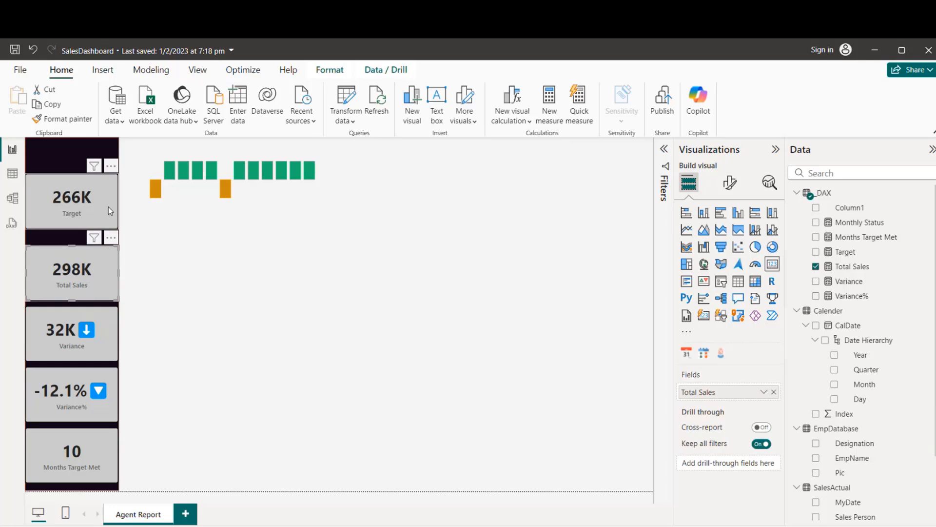
{"action": "left_click_drag", "start_coordinate": [109, 207], "coordinate": [109, 228]}
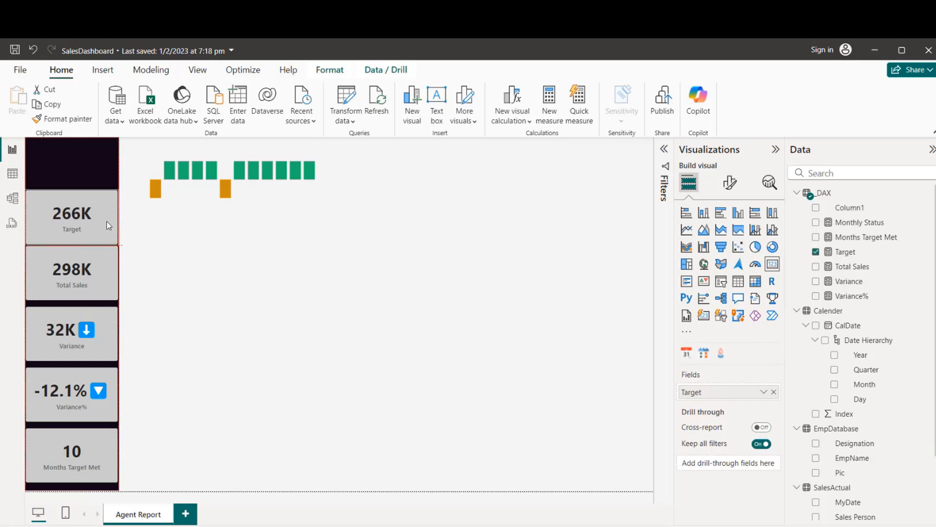
{"action": "left_click", "coordinate": [107, 324]}
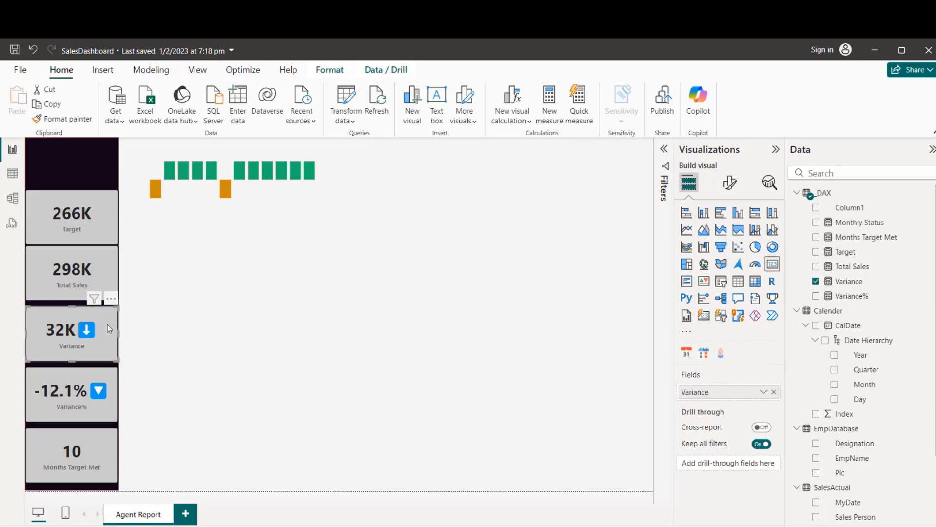
{"action": "left_click_drag", "start_coordinate": [104, 357], "coordinate": [105, 362]}
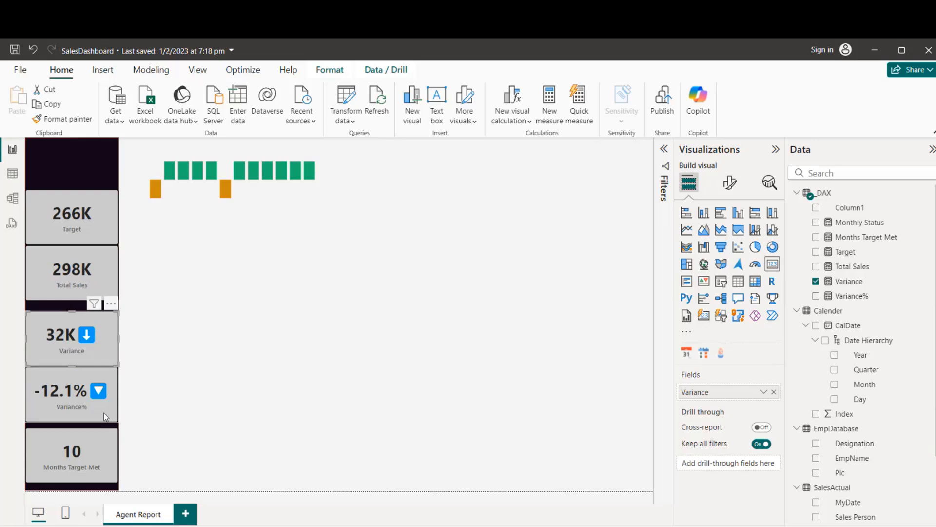
{"action": "left_click_drag", "start_coordinate": [103, 412], "coordinate": [104, 418]}
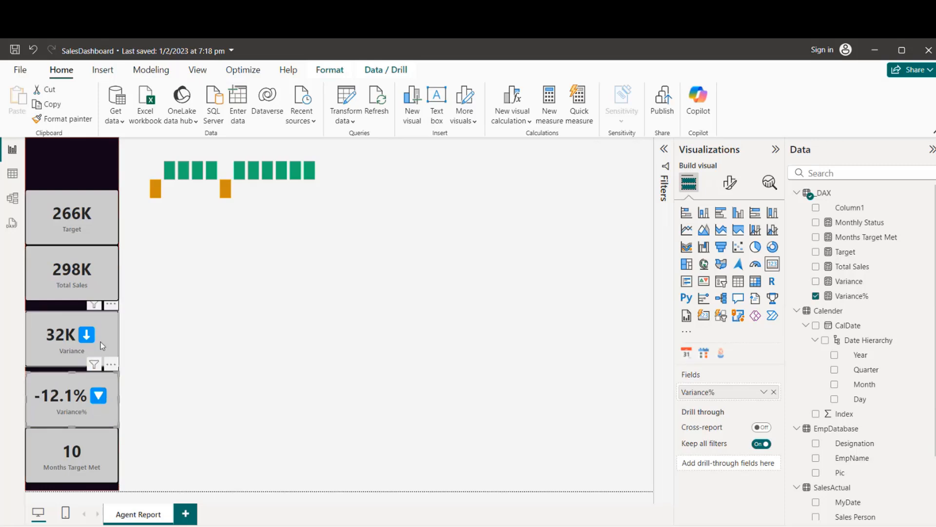
{"action": "left_click", "coordinate": [100, 342]}
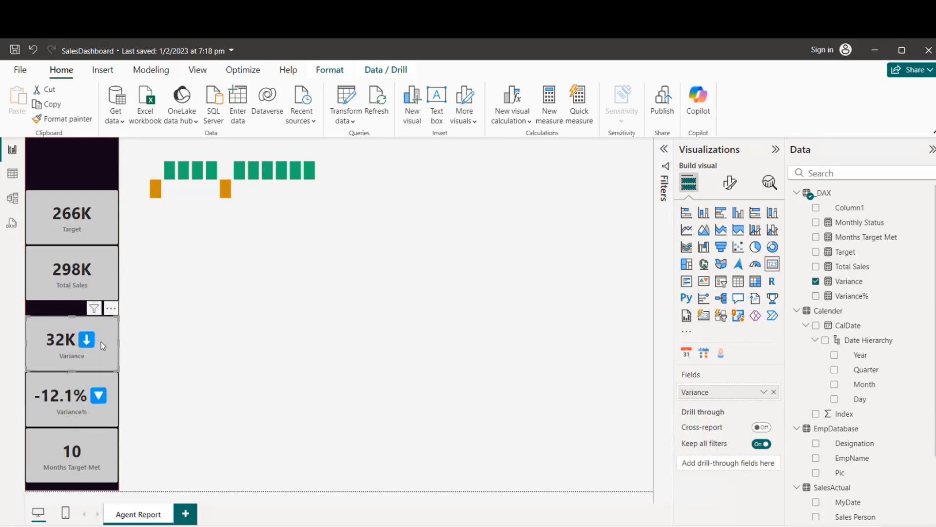
{"action": "left_click_drag", "start_coordinate": [101, 342], "coordinate": [101, 347]}
Nudge the Total Sales card down until it sits directly above the Variance card
{"action": "left_click_drag", "start_coordinate": [99, 289], "coordinate": [101, 294]}
{"action": "key", "text": "Down"}
{"action": "key", "text": "Down"}
{"action": "key", "text": "Down"}
{"action": "key", "text": "Down"}
{"action": "key", "text": "Down"}
{"action": "key", "text": "Down"}
{"action": "key", "text": "Down"}
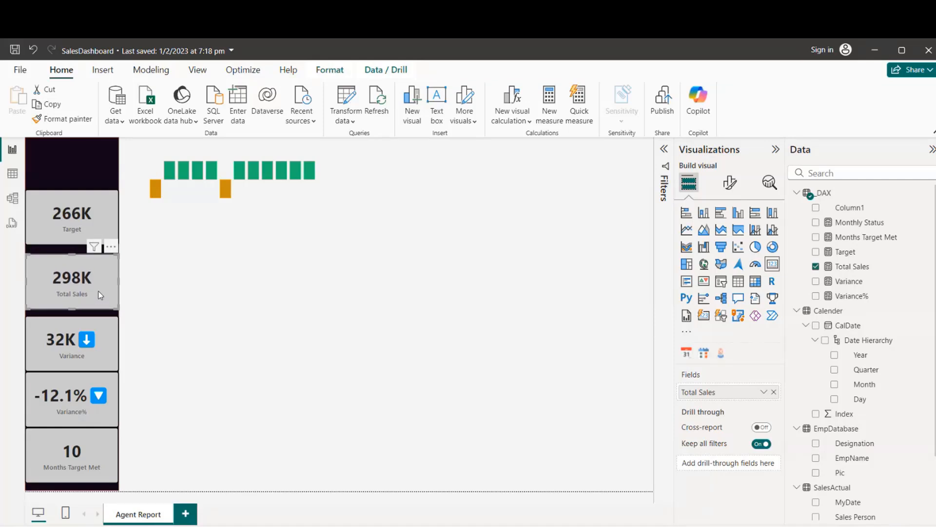
{"action": "key", "text": "Down"}
{"action": "key", "text": "Down"}
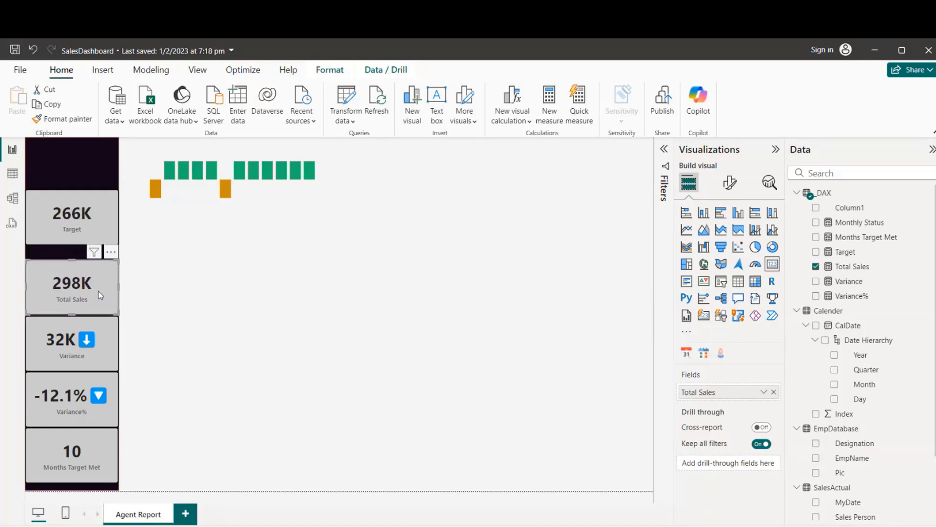
Nudge the Target card down until it sits directly above the Total Sales card, and deselect it
{"action": "left_click", "coordinate": [102, 214]}
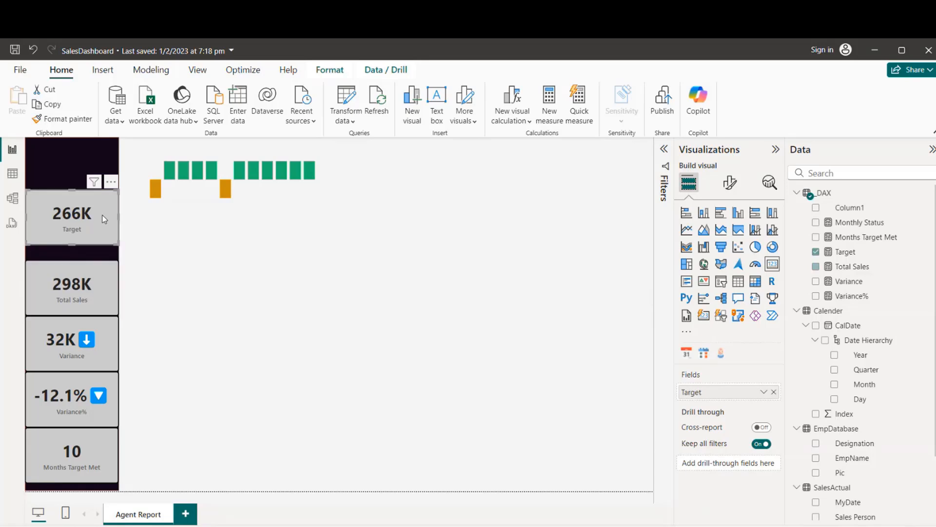
{"action": "key", "text": "Down"}
{"action": "key", "text": "Down"}
{"action": "key", "text": "Down"}
{"action": "key", "text": "Down"}
{"action": "key", "text": "Down"}
{"action": "key", "text": "Down"}
{"action": "key", "text": "Down"}
{"action": "key", "text": "Down"}
{"action": "key", "text": "Down"}
{"action": "key", "text": "Down"}
{"action": "key", "text": "Down"}
{"action": "key", "text": "Down"}
{"action": "key", "text": "Down"}
{"action": "key", "text": "Down"}
{"action": "key", "text": "Down"}
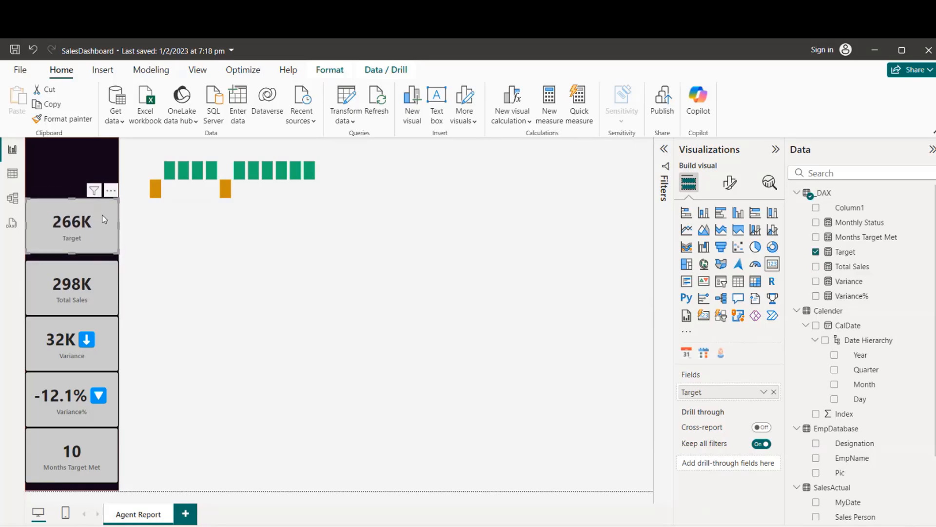
{"action": "left_click", "coordinate": [203, 257]}
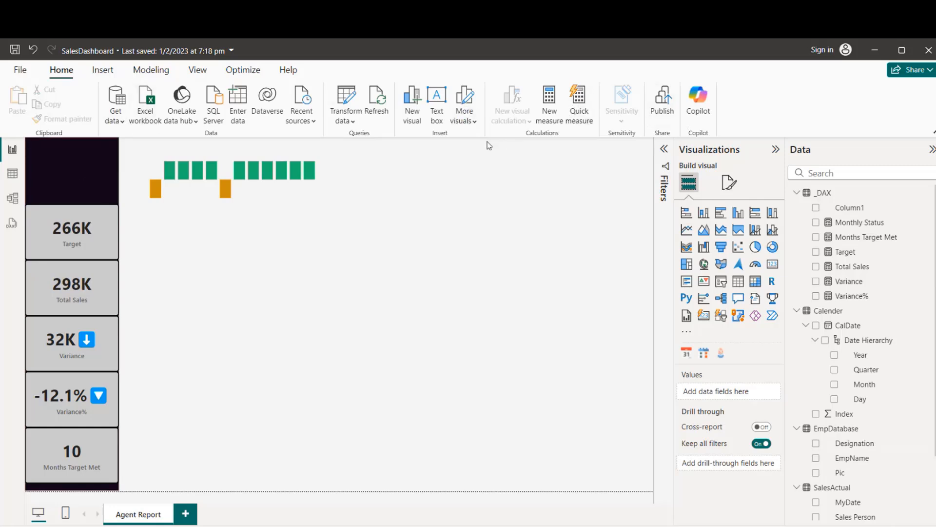
Insert the dark dashboard picture with orange charts from the Downloads folder as an image on the report page
{"action": "left_click", "coordinate": [102, 69]}
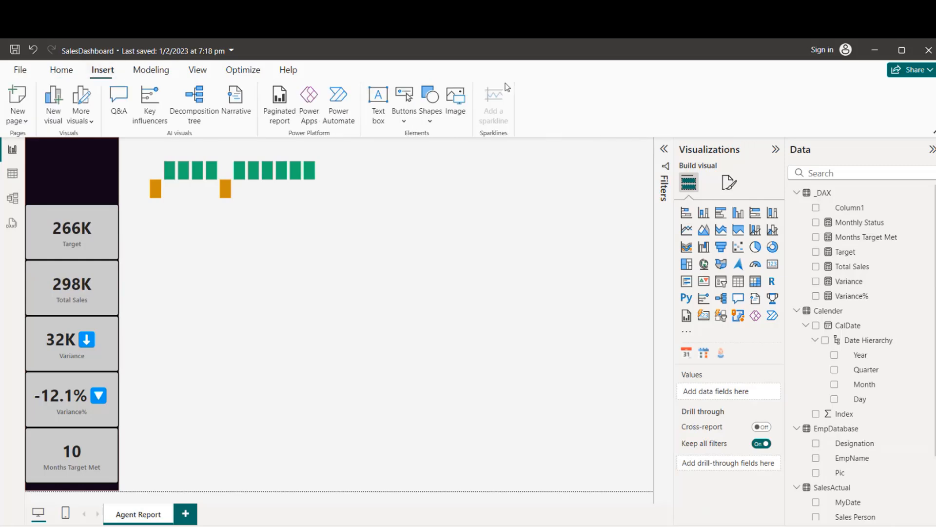
{"action": "left_click", "coordinate": [455, 100]}
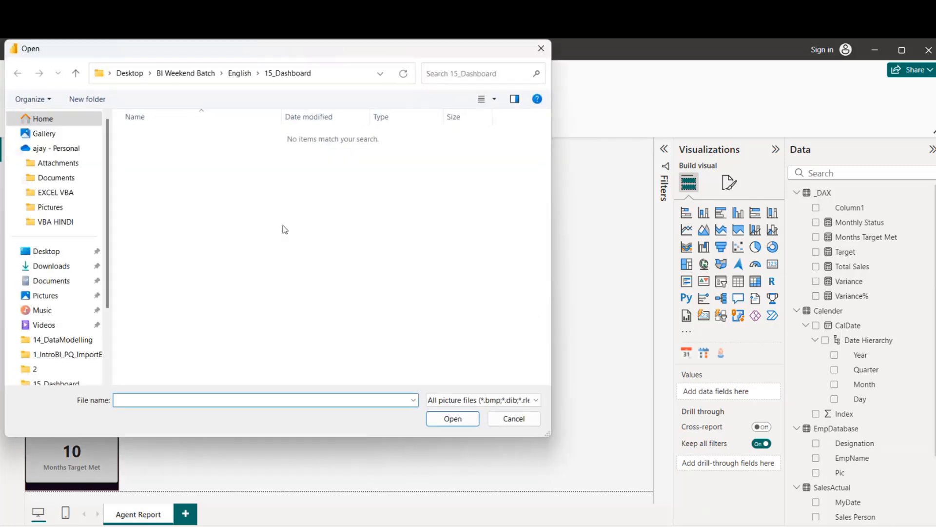
{"action": "left_click", "coordinate": [58, 270]}
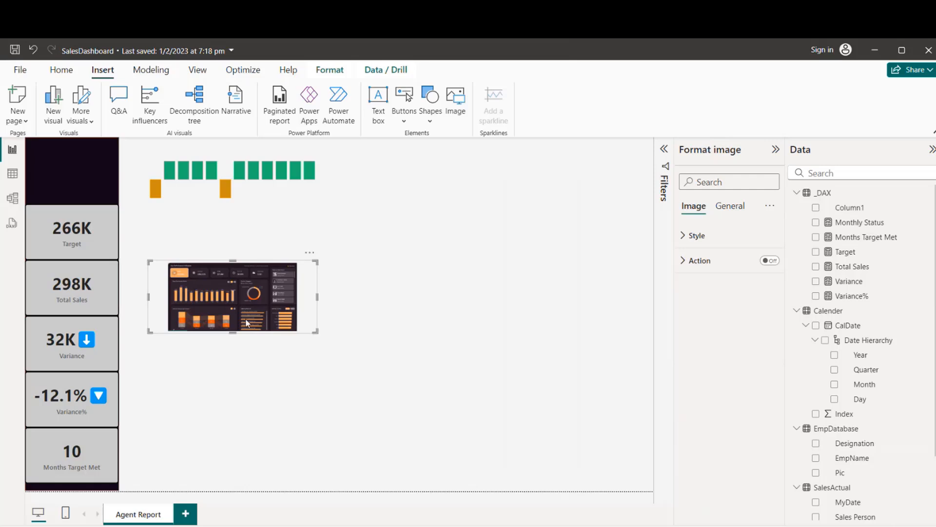
Shrink the inserted dashboard picture and place it on the dark sidebar above the Target card
{"action": "left_click_drag", "start_coordinate": [318, 334], "coordinate": [95, 157]}
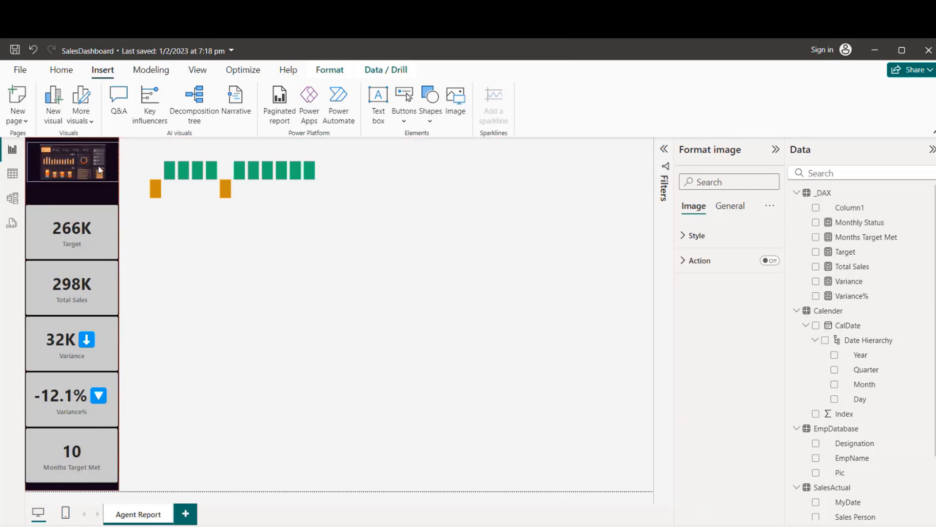
{"action": "left_click", "coordinate": [235, 282]}
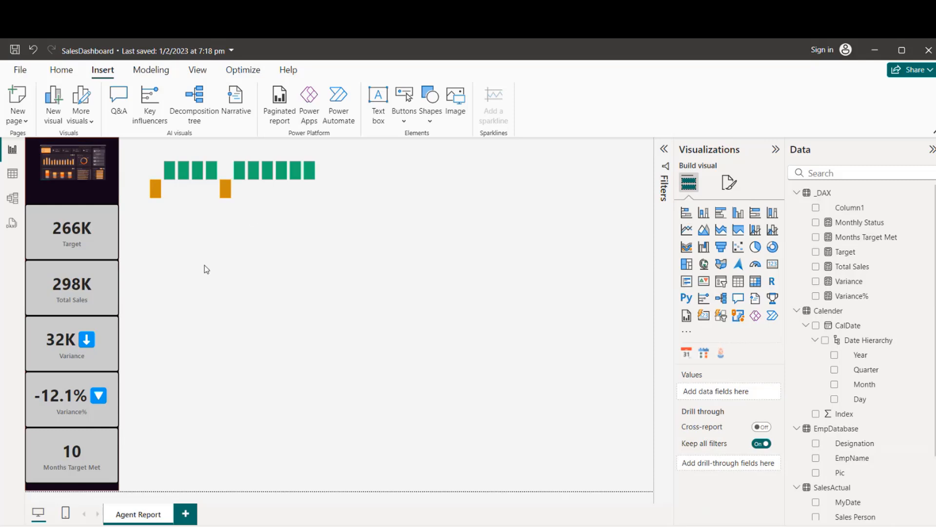
Edit the Variance% measure so that VAR One is abs([Target]-[Total Sales]), and commit the formula
{"action": "left_click", "coordinate": [105, 414]}
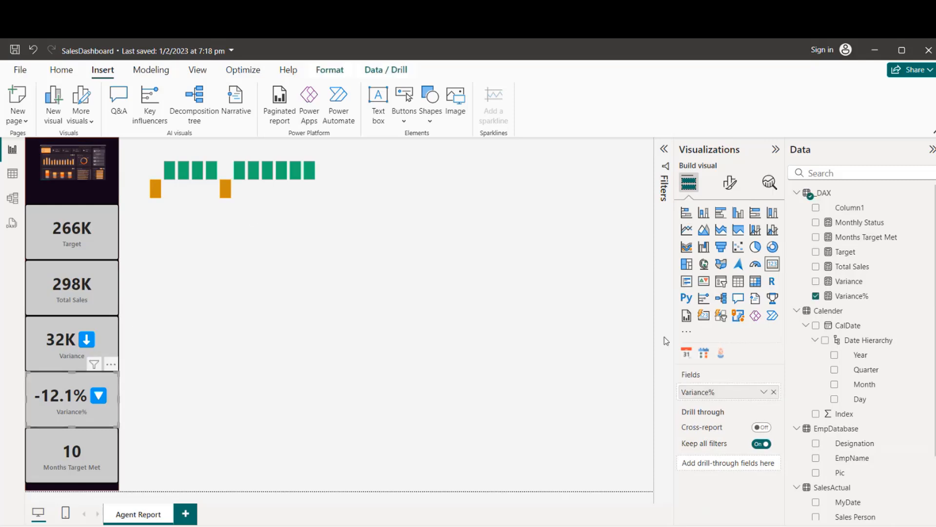
{"action": "left_click", "coordinate": [852, 296]}
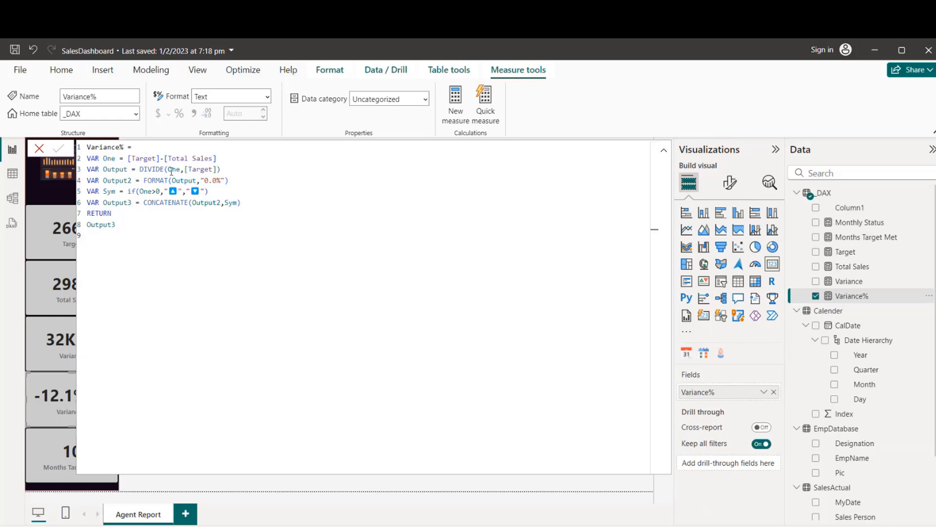
{"action": "left_click", "coordinate": [171, 171]}
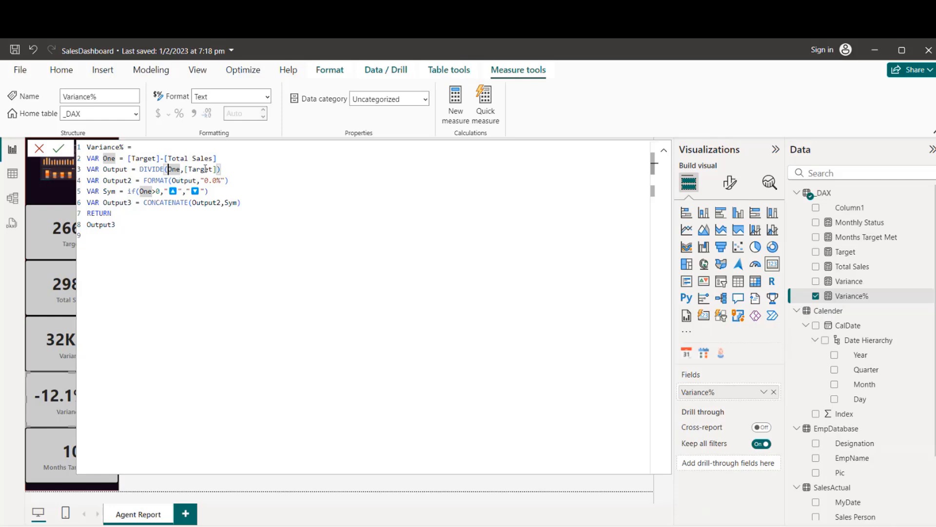
{"action": "left_click", "coordinate": [129, 158]}
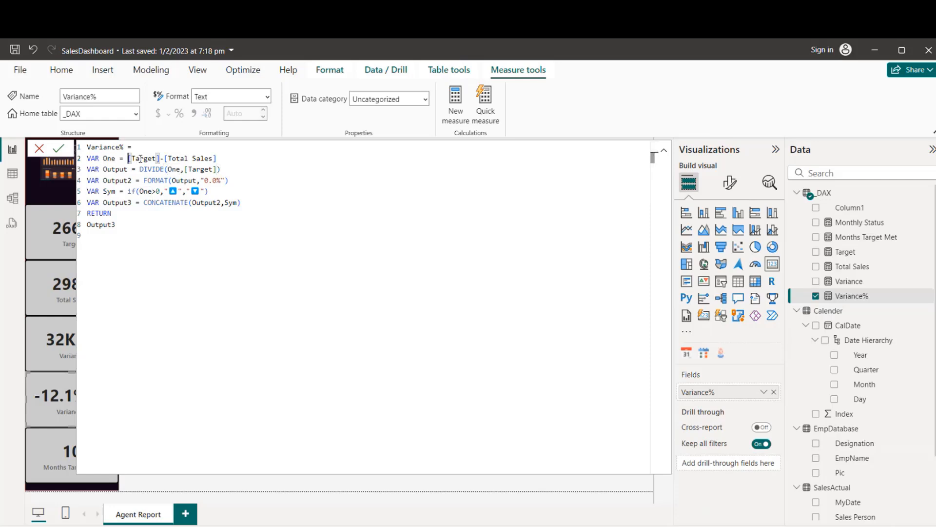
{"action": "type", "text": "abs"}
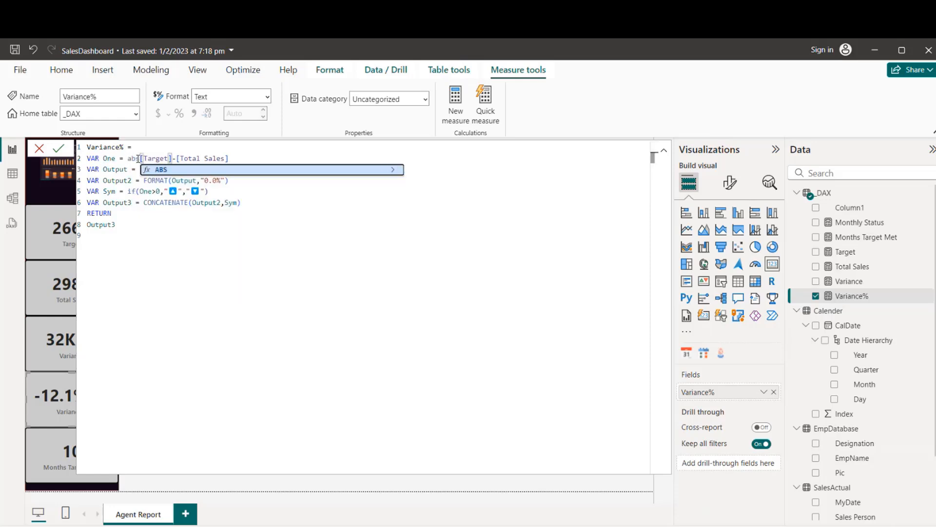
{"action": "type", "text": "("}
{"action": "left_click", "coordinate": [261, 161]}
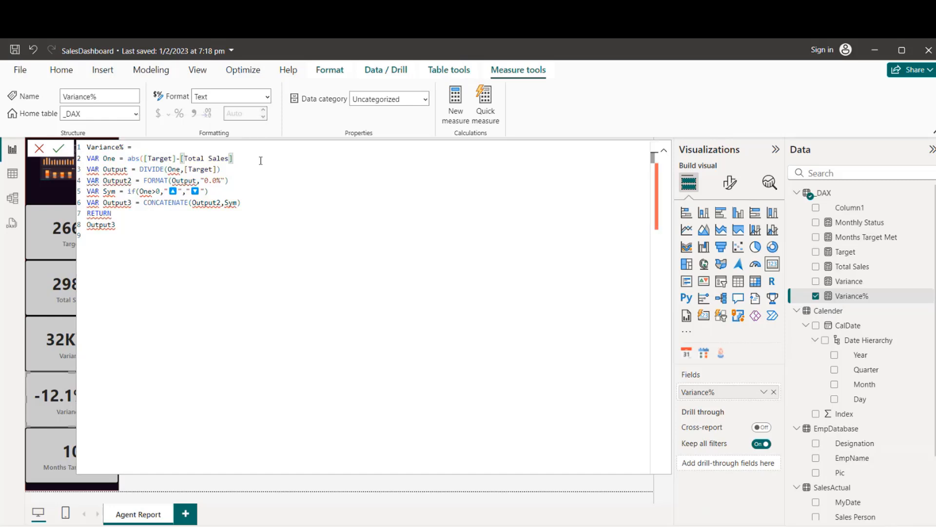
{"action": "type", "text": ")"}
{"action": "key", "text": "Return"}
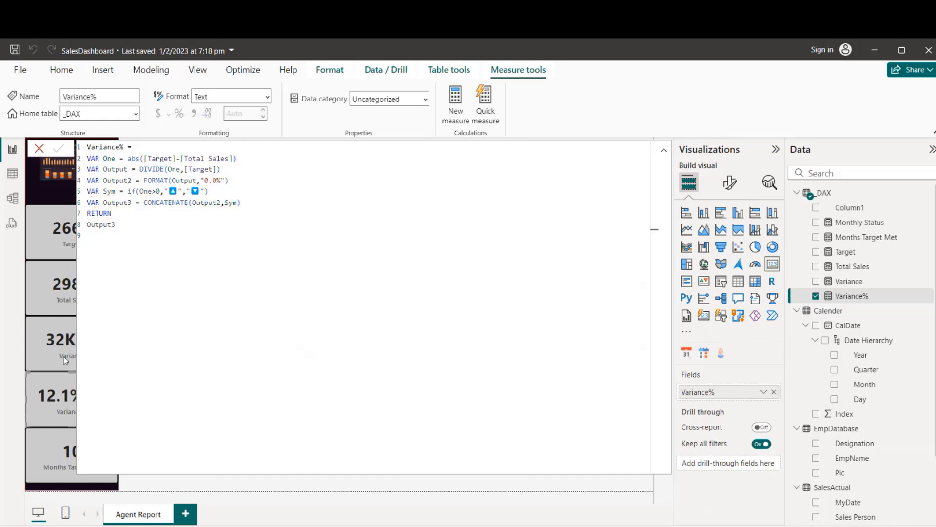
{"action": "left_click", "coordinate": [222, 481]}
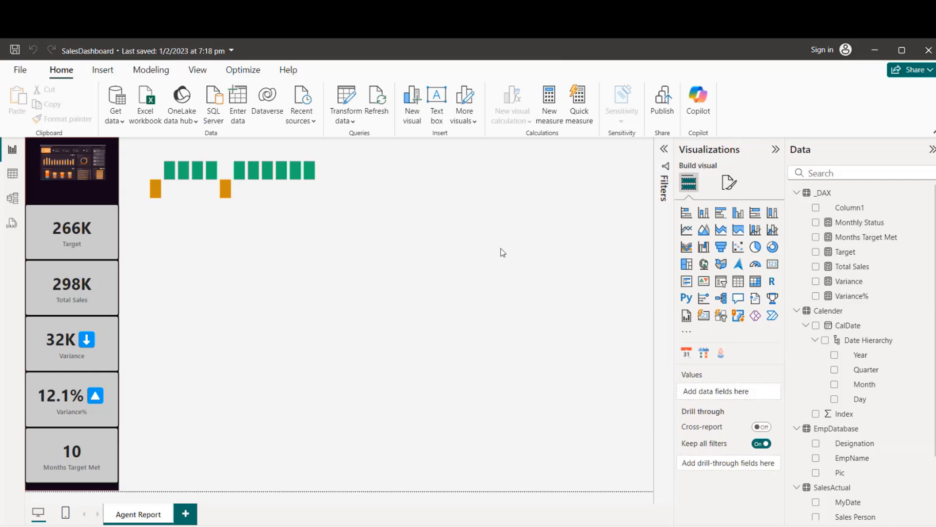
Set the report page's canvas background to light grey #cccccc and make it partially transparent
{"action": "left_click", "coordinate": [729, 182]}
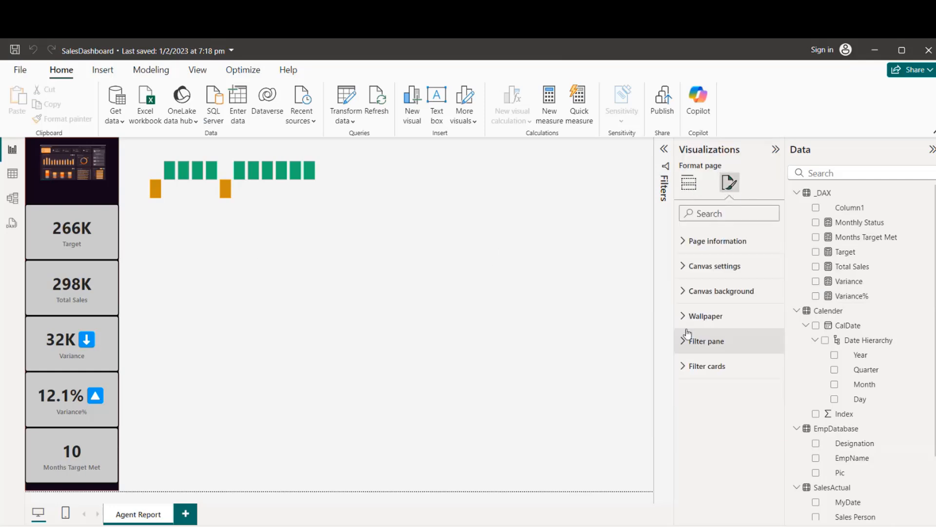
{"action": "left_click", "coordinate": [687, 291]}
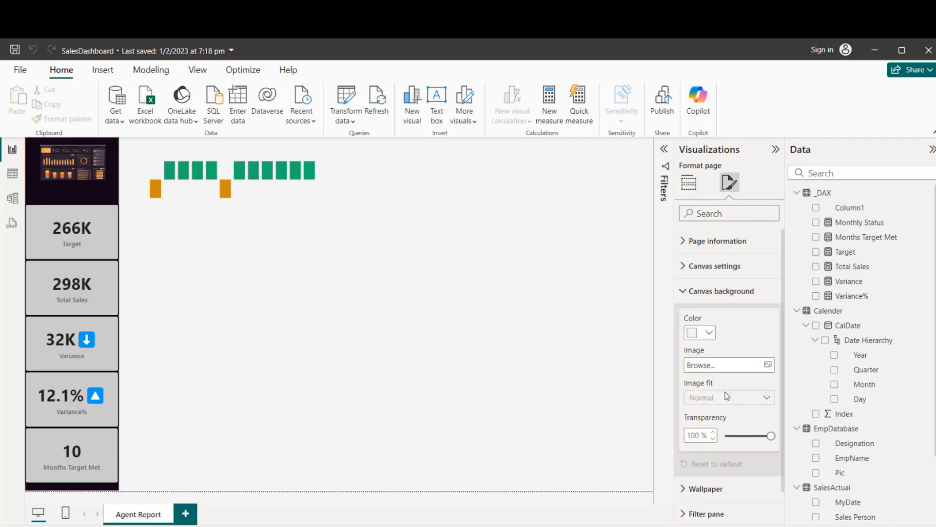
{"action": "left_click", "coordinate": [708, 333]}
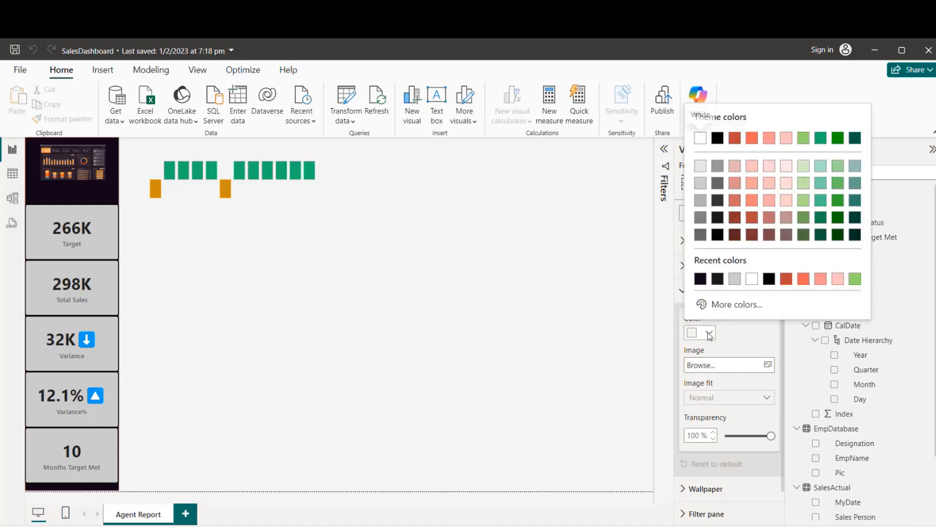
{"action": "left_click", "coordinate": [735, 279]}
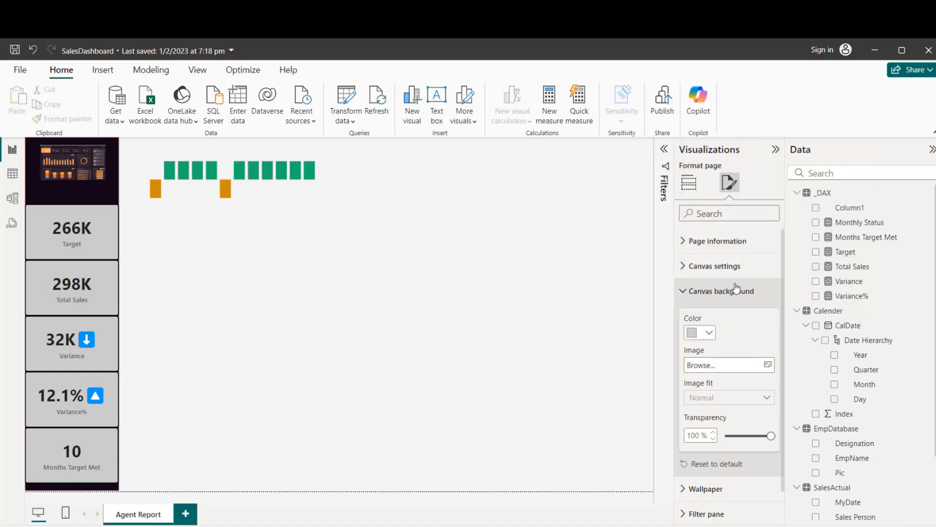
{"action": "left_click", "coordinate": [741, 437]}
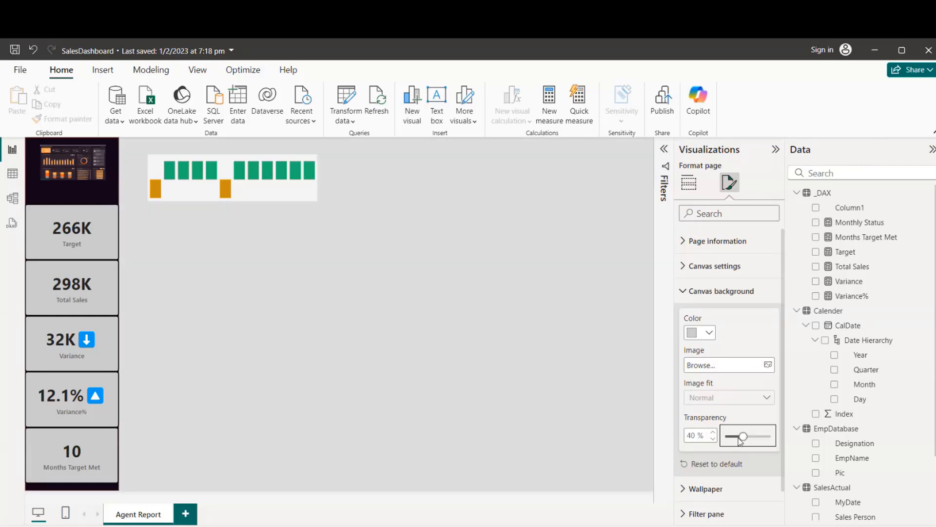
{"action": "left_click_drag", "start_coordinate": [741, 438], "coordinate": [723, 439]}
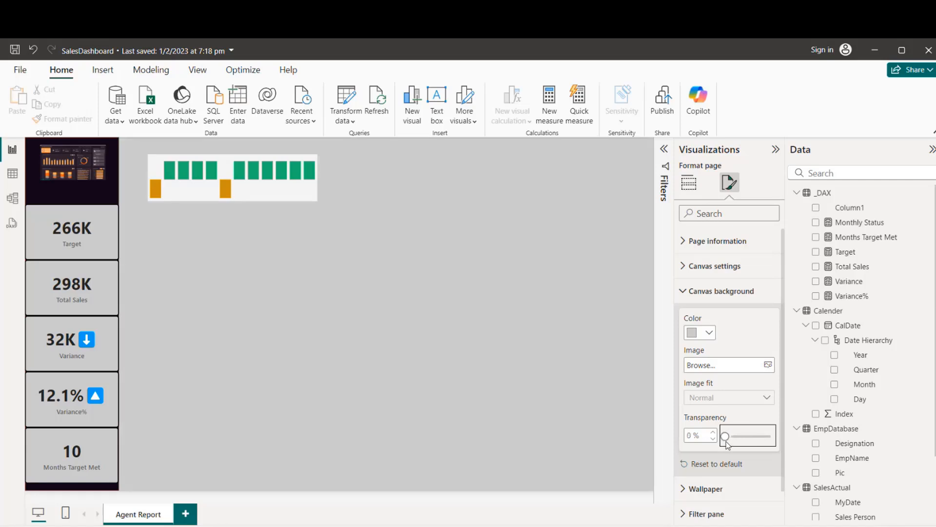
{"action": "left_click_drag", "start_coordinate": [725, 436], "coordinate": [748, 436]}
Move the Monthly Status column chart slightly up and closer to the sidebar, and deselect it
{"action": "left_click", "coordinate": [280, 191]}
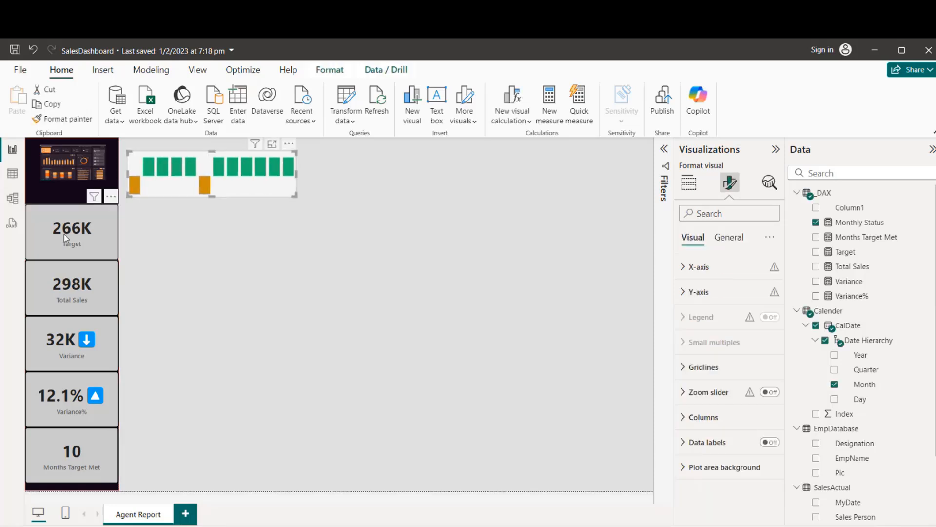
{"action": "left_click", "coordinate": [241, 282]}
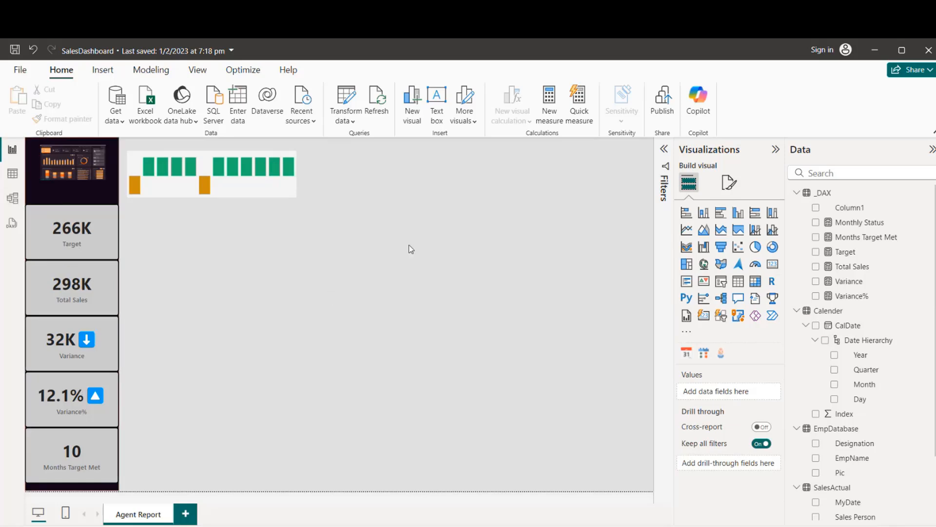
Add a slicer on the Sales Person field of SalesActual, sized as a narrow full-height column along the page's far edge
{"action": "left_click", "coordinate": [726, 286]}
{"action": "left_click_drag", "start_coordinate": [265, 303], "coordinate": [620, 200]}
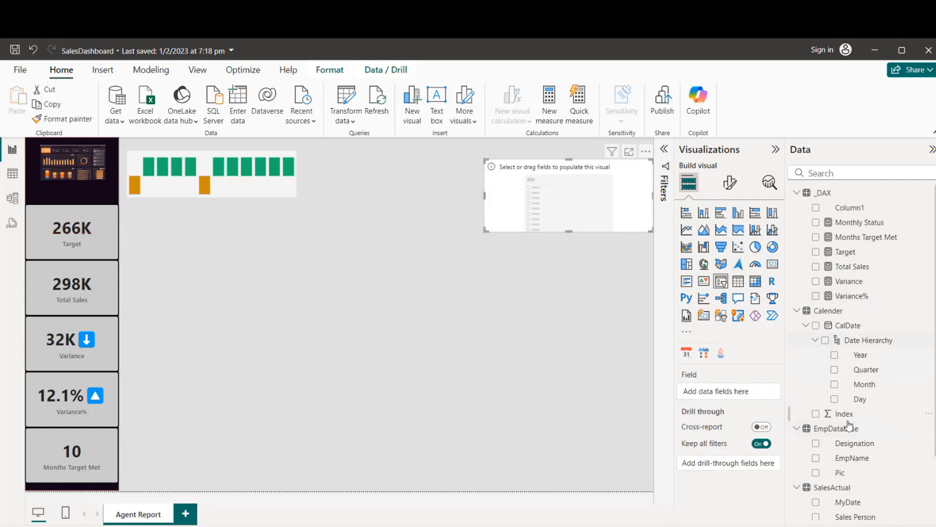
{"action": "left_click", "coordinate": [798, 193]}
{"action": "left_click", "coordinate": [797, 208]}
{"action": "left_click_drag", "start_coordinate": [856, 311], "coordinate": [590, 192]}
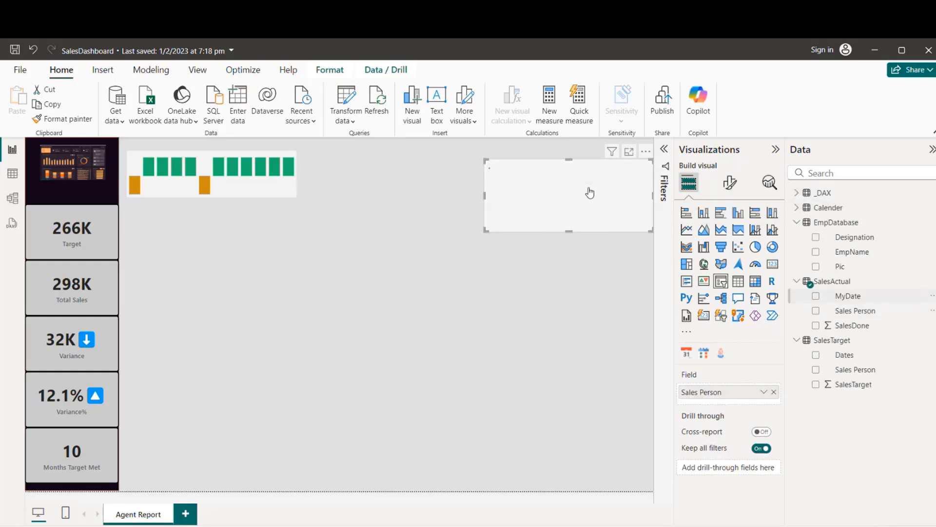
{"action": "left_click_drag", "start_coordinate": [585, 231], "coordinate": [581, 484]}
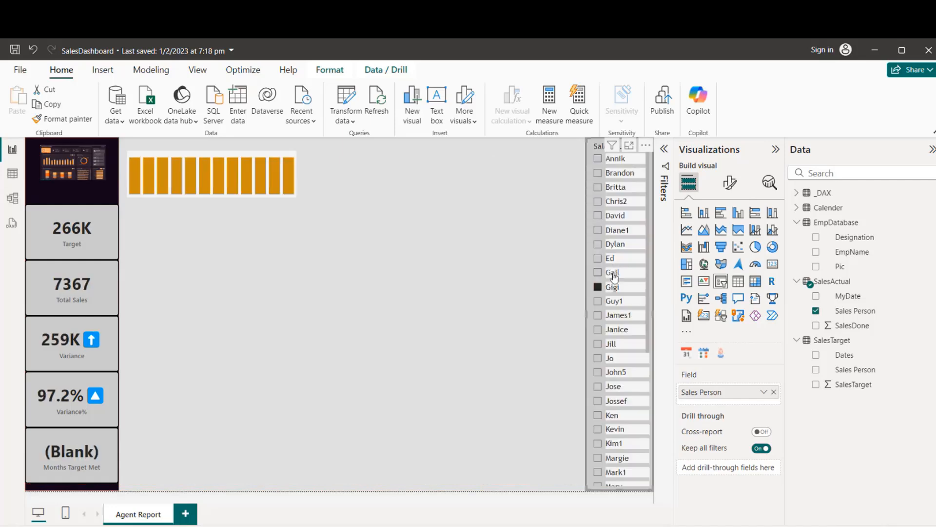
Set the background color of the Sales Person slicer's values to #cccccc
{"action": "left_click", "coordinate": [729, 183]}
{"action": "left_click", "coordinate": [695, 317]}
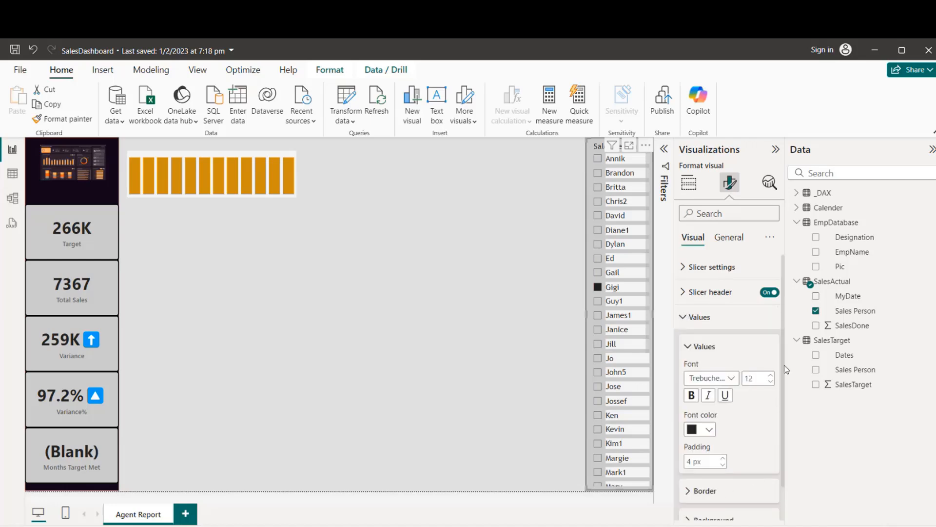
{"action": "scroll", "coordinate": [784, 364], "scroll_direction": "down", "scroll_amount": 1}
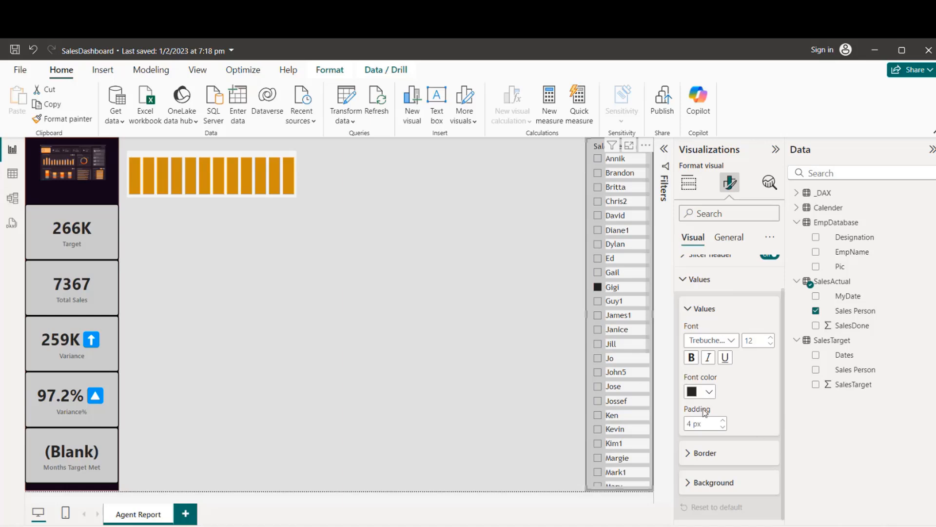
{"action": "left_click", "coordinate": [689, 482]}
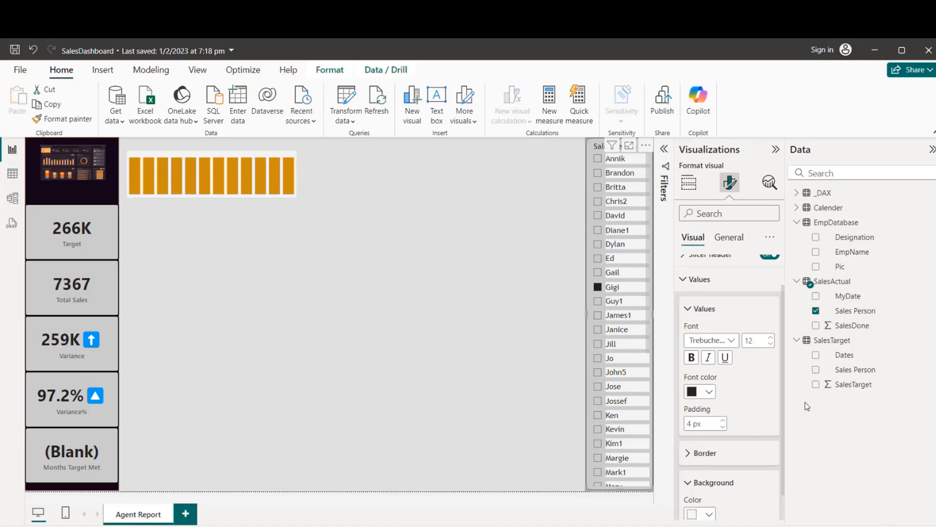
{"action": "scroll", "coordinate": [784, 404], "scroll_direction": "down", "scroll_amount": 1}
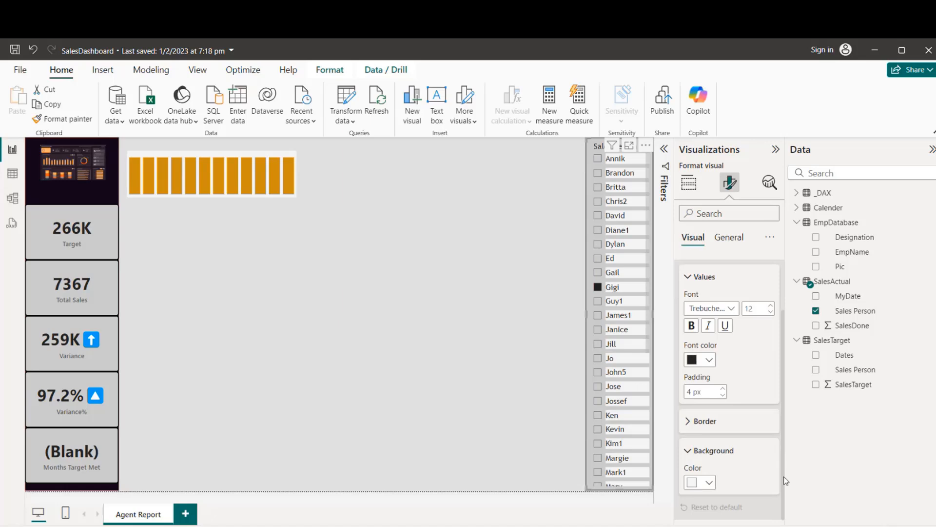
{"action": "left_click", "coordinate": [710, 482]}
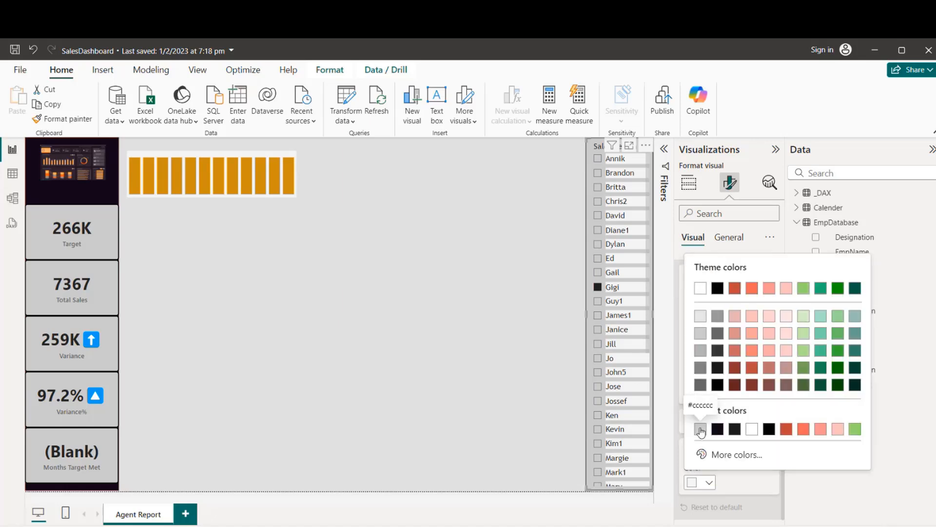
{"action": "left_click", "coordinate": [700, 429]}
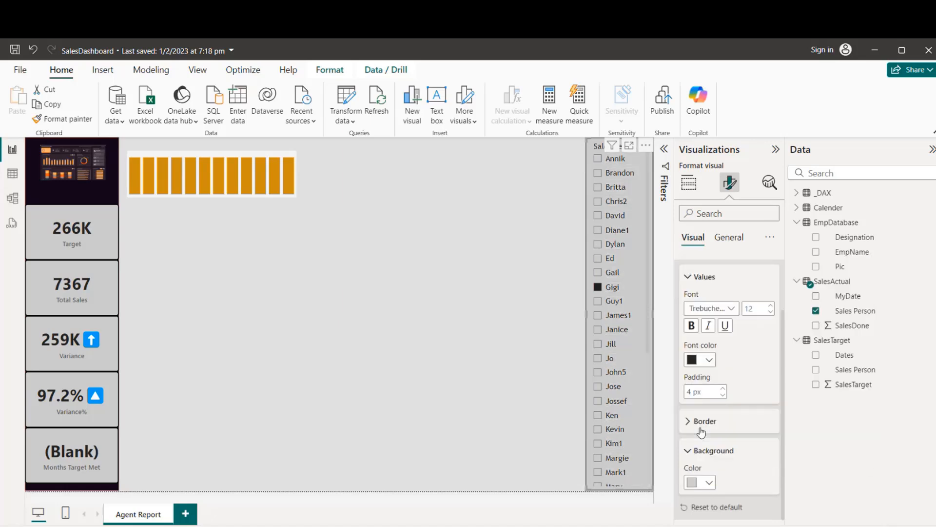
Try light green and a very dark purple as the font color of the slicer's values
{"action": "left_click", "coordinate": [709, 361]}
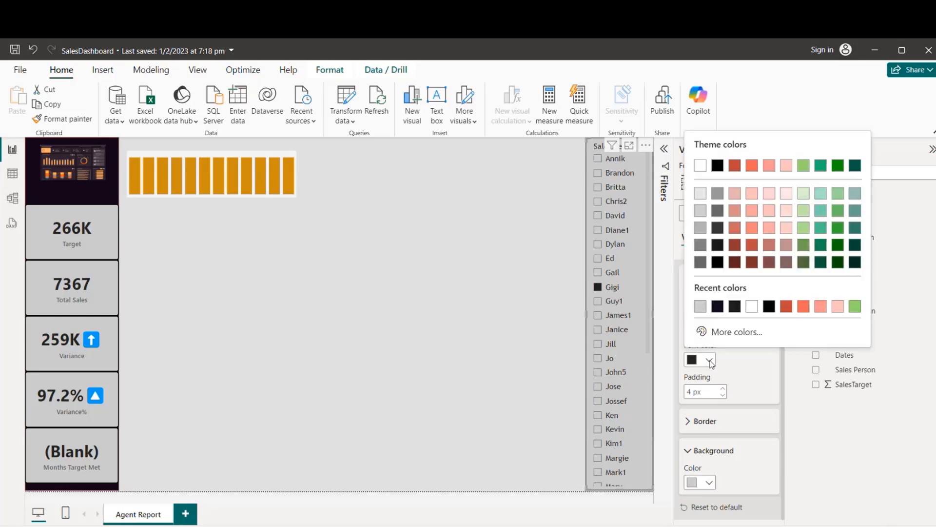
{"action": "left_click", "coordinate": [855, 307]}
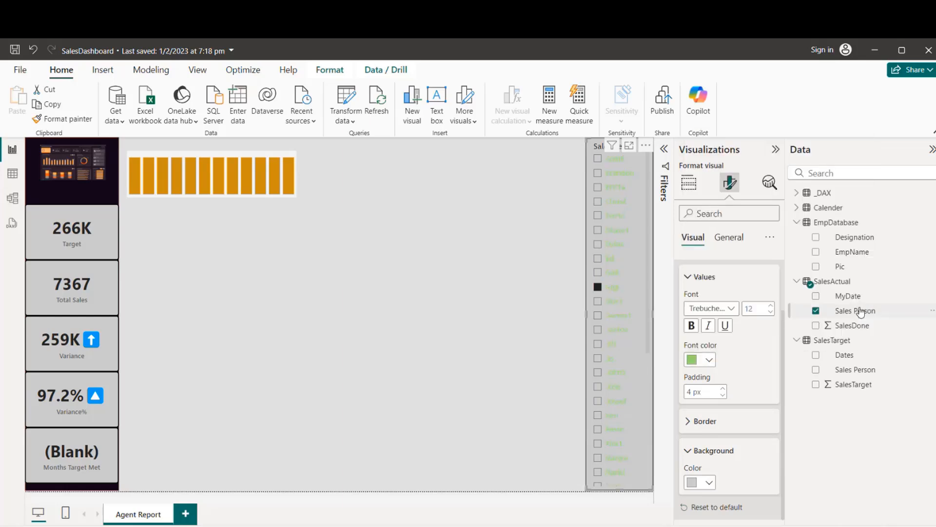
{"action": "left_click", "coordinate": [710, 361]}
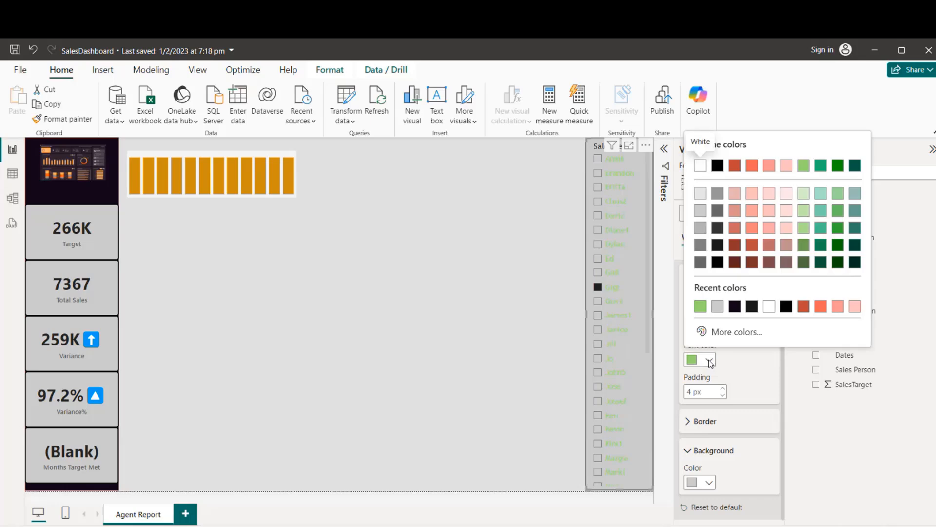
{"action": "left_click", "coordinate": [735, 307]}
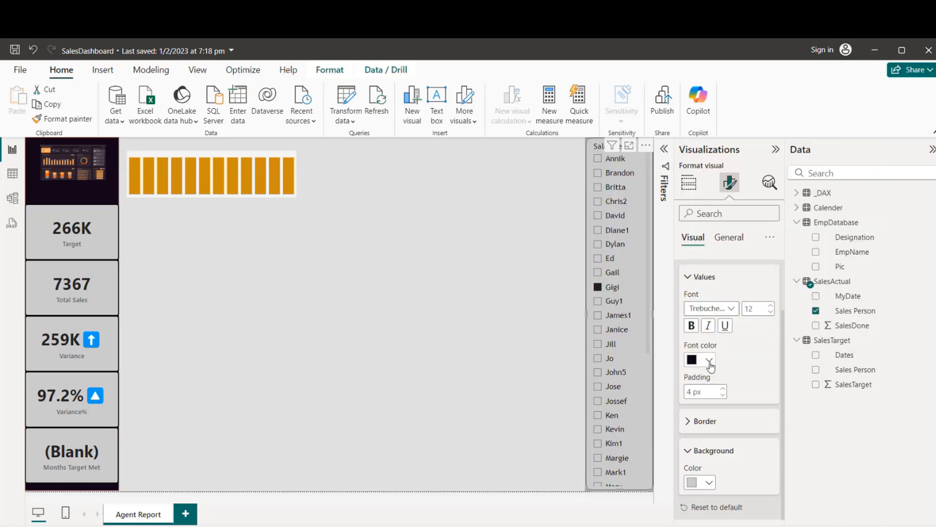
Format the slicer's values with a near-black font color in Segoe UI Bold, size 9
{"action": "left_click", "coordinate": [711, 361]}
{"action": "left_click", "coordinate": [752, 307]}
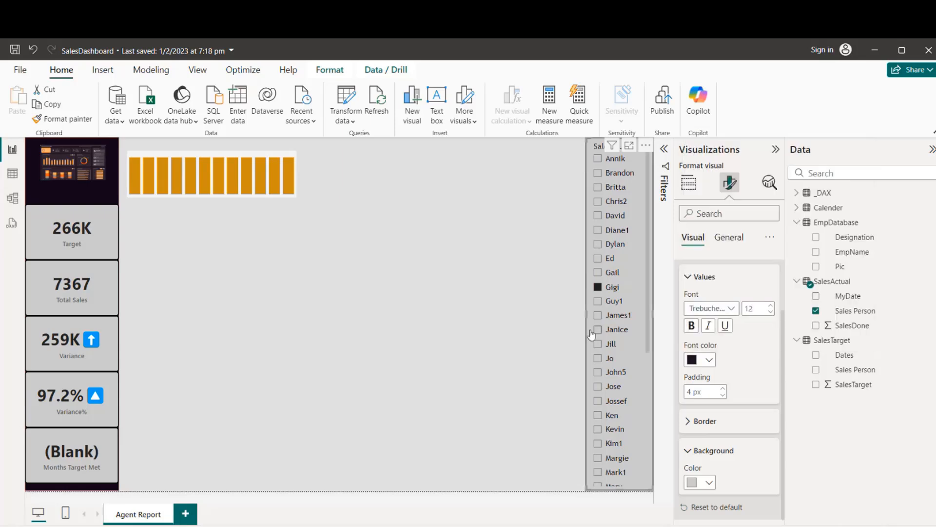
{"action": "left_click", "coordinate": [733, 308]}
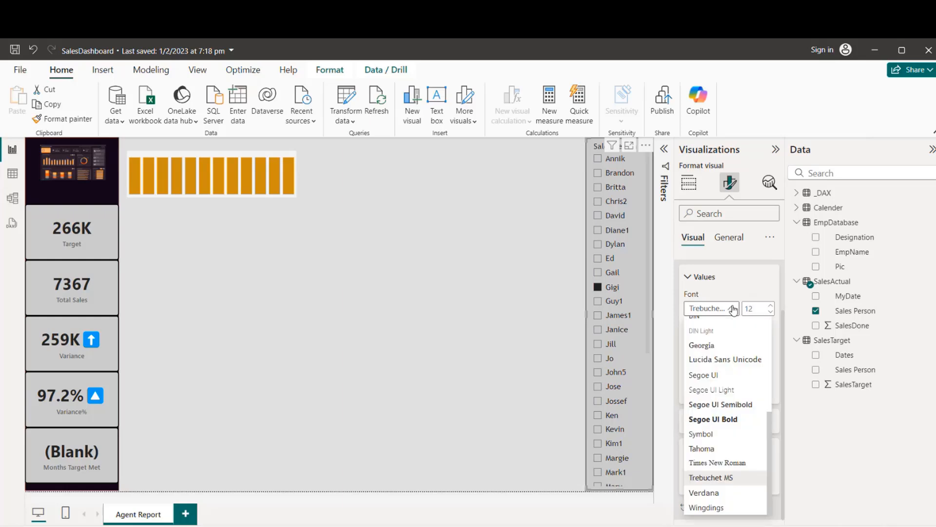
{"action": "left_click", "coordinate": [739, 421]}
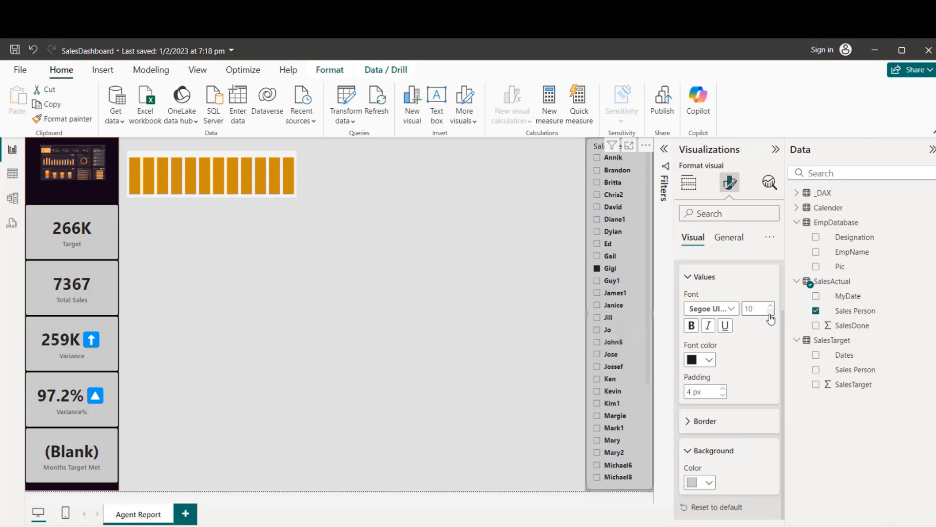
{"action": "left_click", "coordinate": [771, 313]}
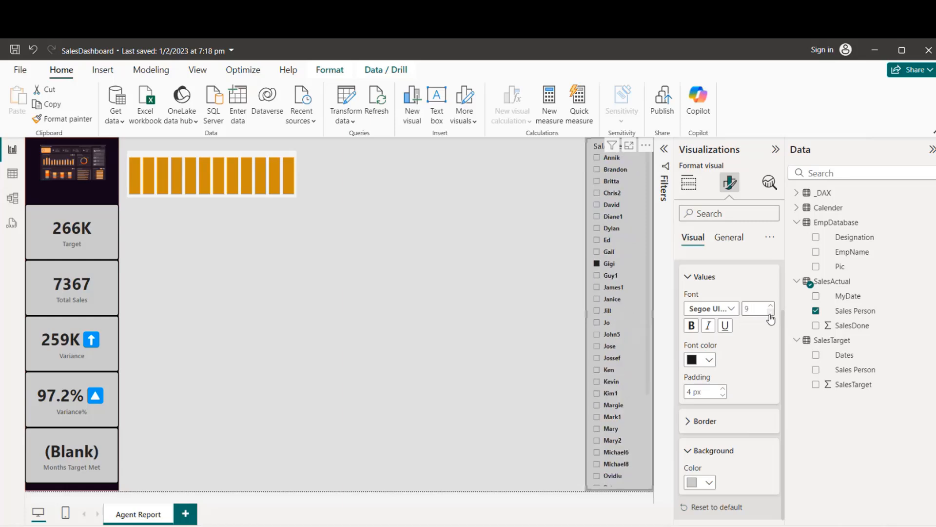
Try font size 8 and Times New Roman on the slicer's values, and restore Segoe UI Bold at size 9
{"action": "left_click", "coordinate": [770, 316]}
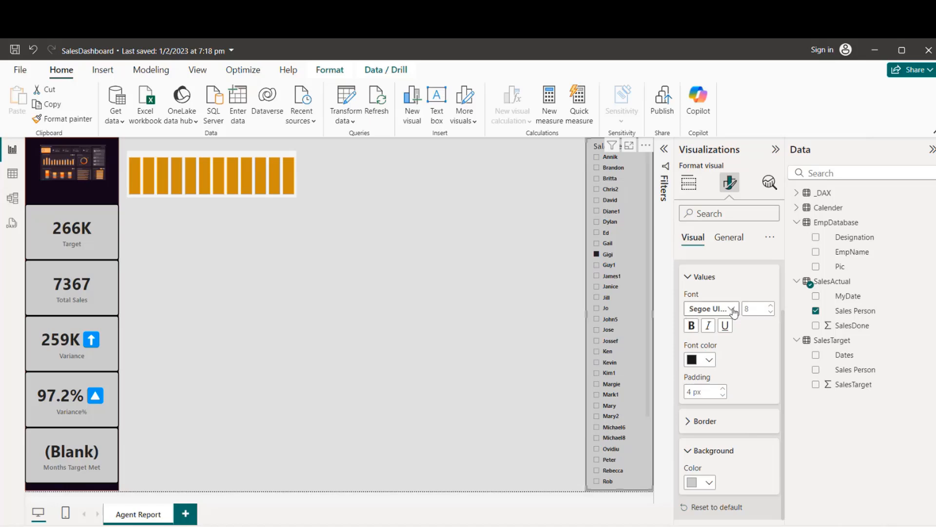
{"action": "left_click", "coordinate": [717, 308]}
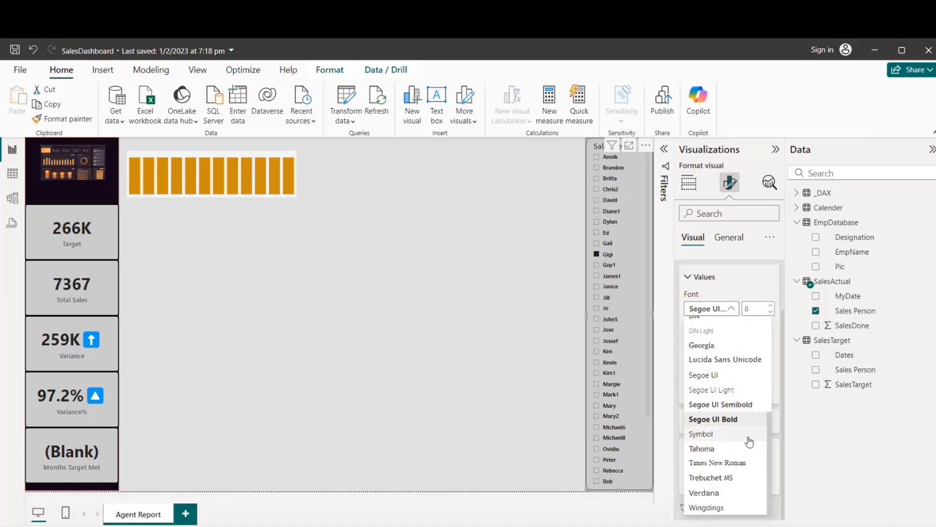
{"action": "left_click", "coordinate": [725, 463]}
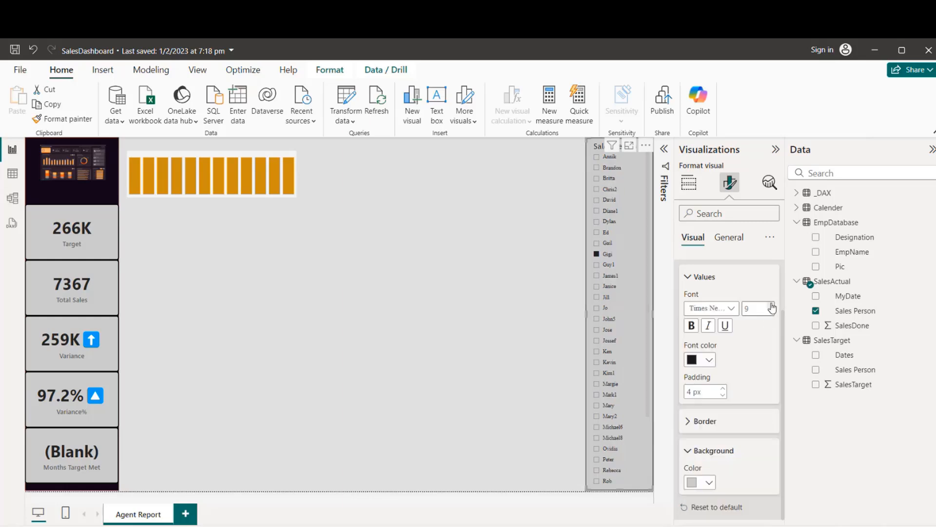
{"action": "left_click", "coordinate": [729, 312]}
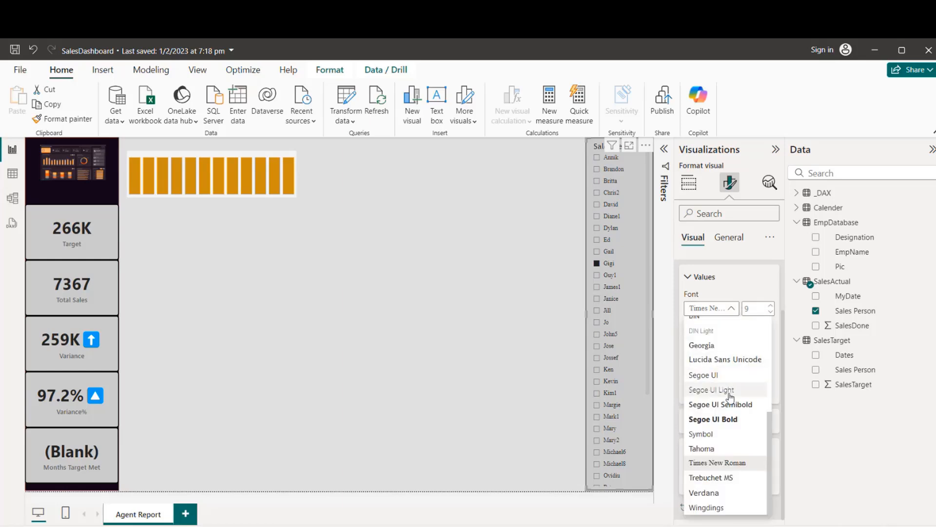
{"action": "left_click", "coordinate": [730, 419]}
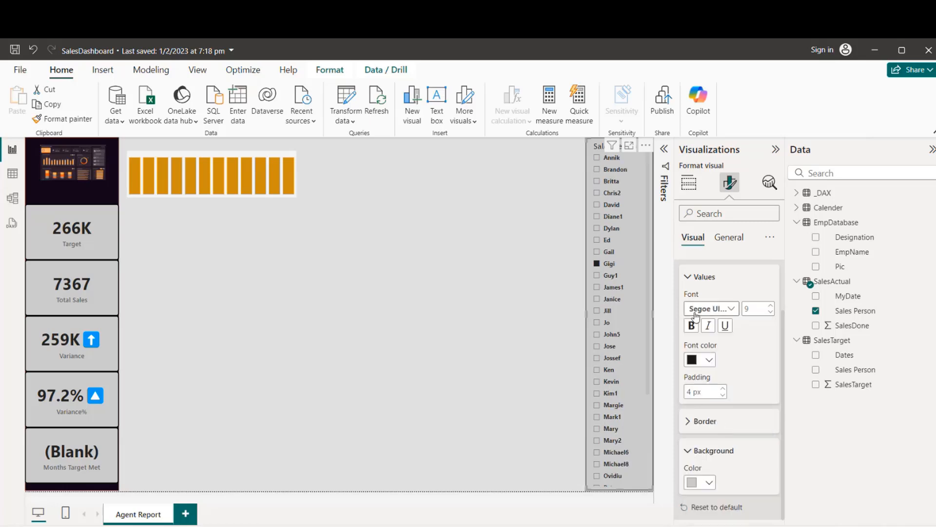
{"action": "left_click", "coordinate": [525, 197]}
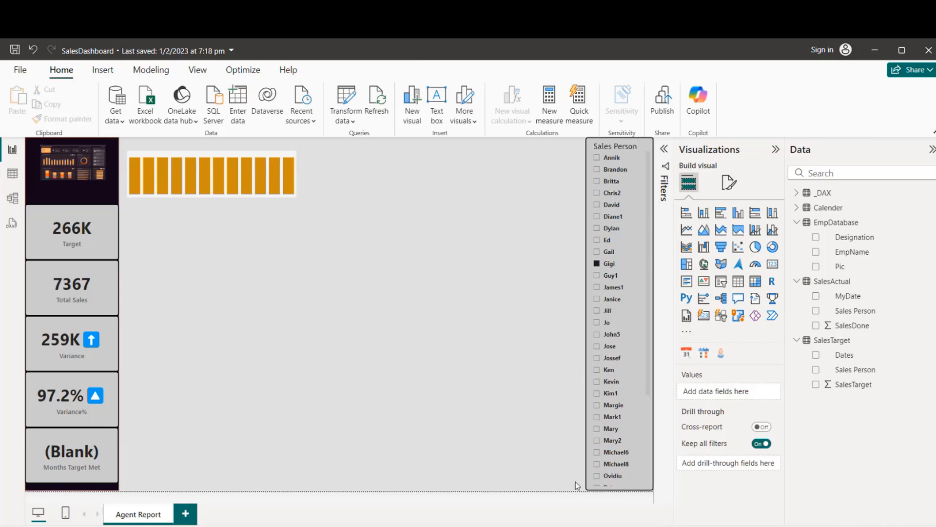
Make the Monthly Status column chart taller and move it slightly down and away from the KPI sidebar
{"action": "left_click", "coordinate": [587, 150]}
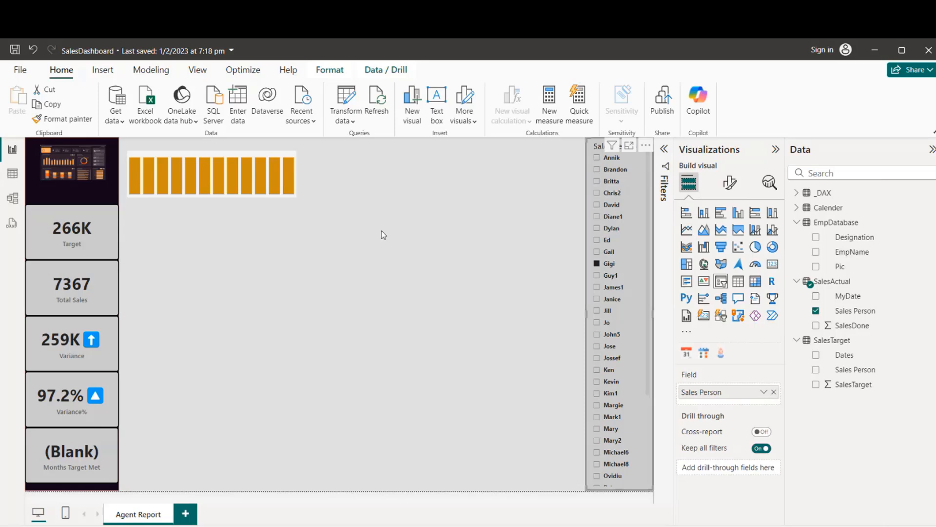
{"action": "left_click", "coordinate": [249, 157]}
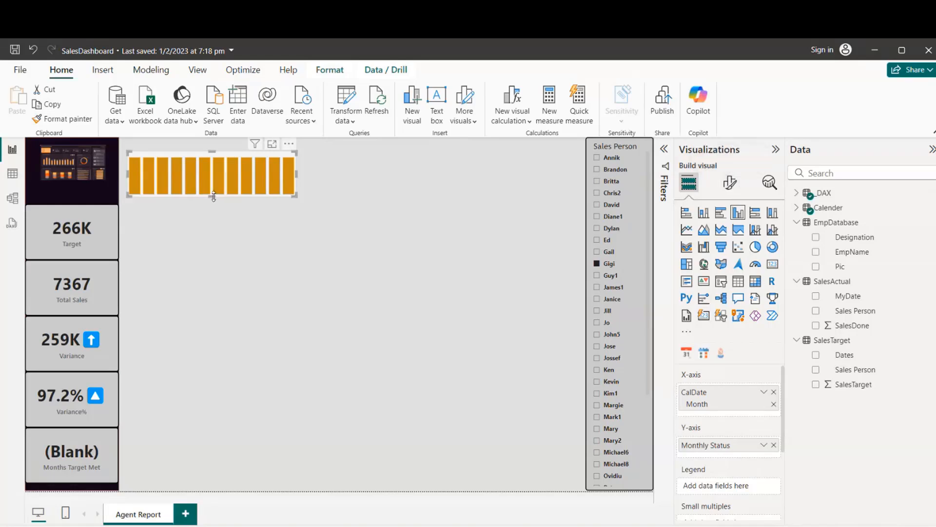
{"action": "left_click_drag", "start_coordinate": [212, 196], "coordinate": [215, 223]}
{"action": "left_click_drag", "start_coordinate": [253, 156], "coordinate": [275, 179]}
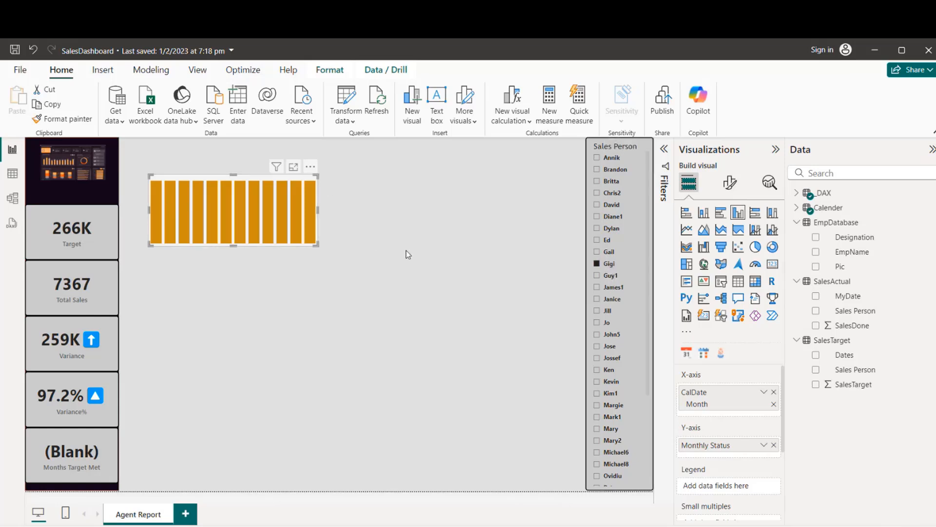
Test the Sales Person slicer by selecting several sales people one after another and checking the KPI cards and chart
{"action": "left_click", "coordinate": [598, 229]}
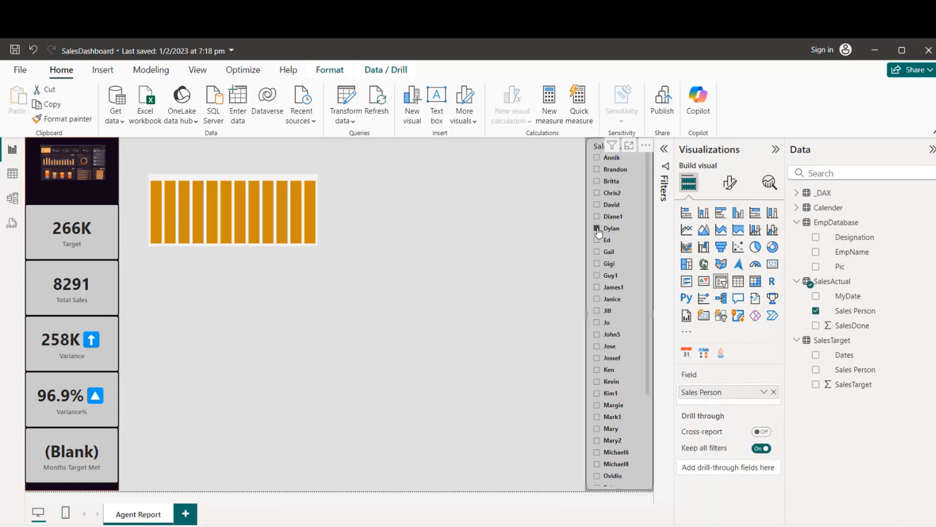
{"action": "left_click", "coordinate": [599, 240]}
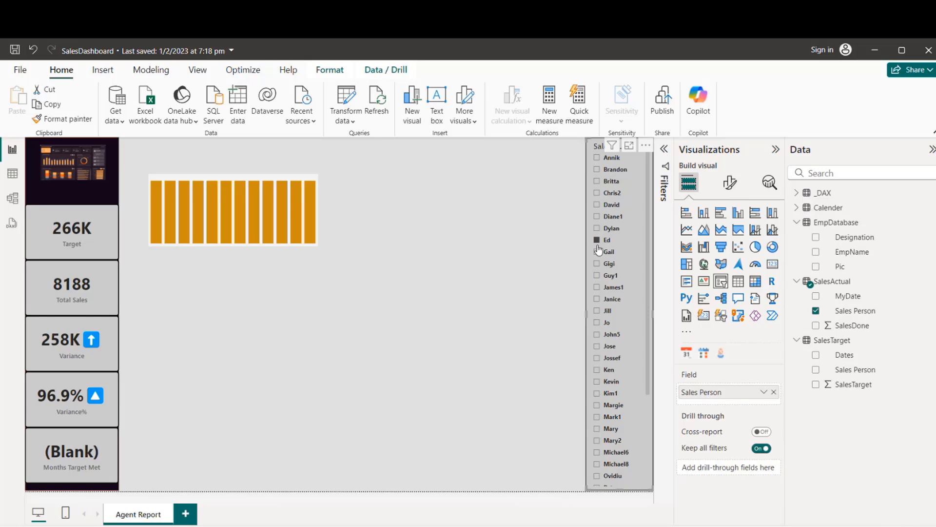
{"action": "left_click", "coordinate": [598, 276]}
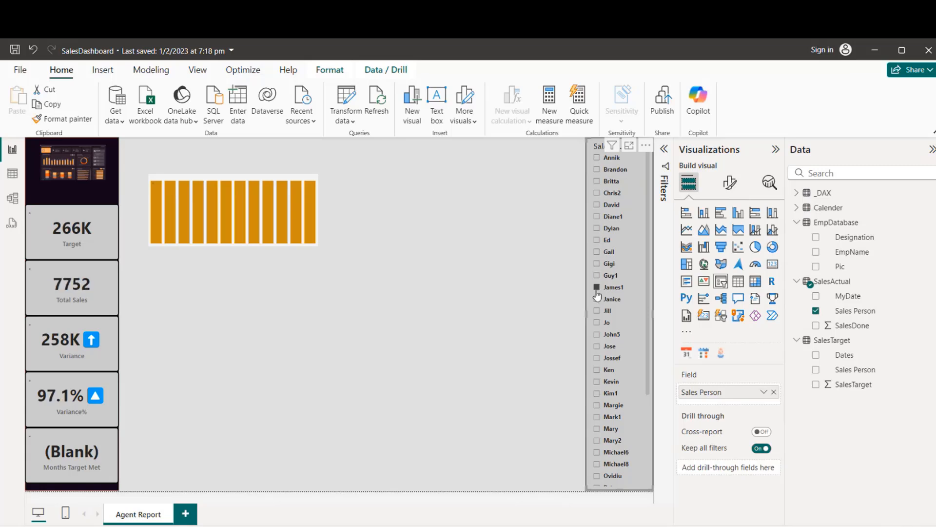
{"action": "left_click", "coordinate": [597, 310]}
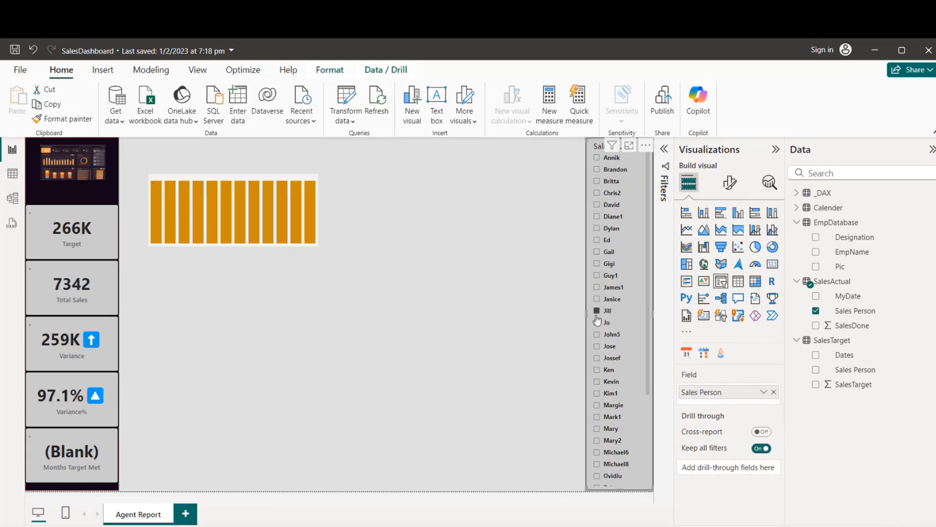
{"action": "left_click", "coordinate": [597, 347]}
{"action": "left_click", "coordinate": [597, 358]}
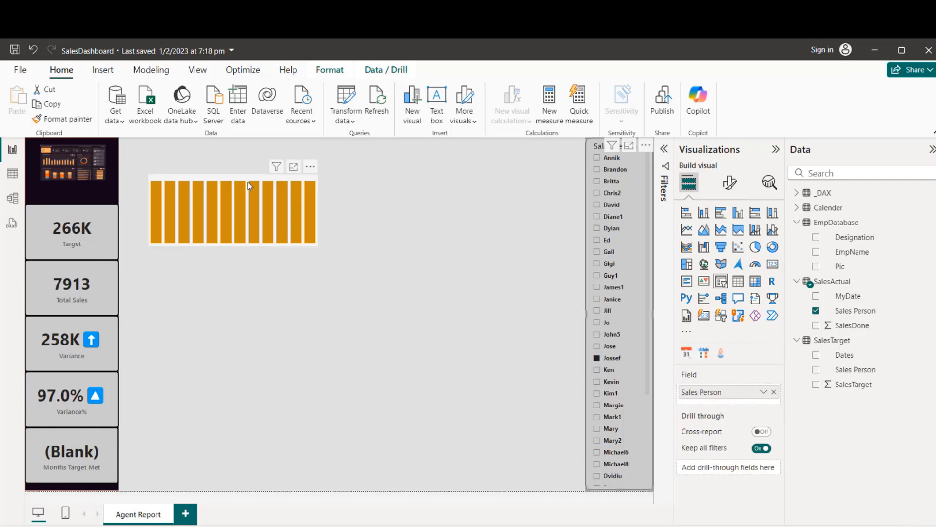
Move the Sales Person slicer inward, leaving a gap about as wide as half the slicer or more at the page's far edge
{"action": "left_click", "coordinate": [561, 213]}
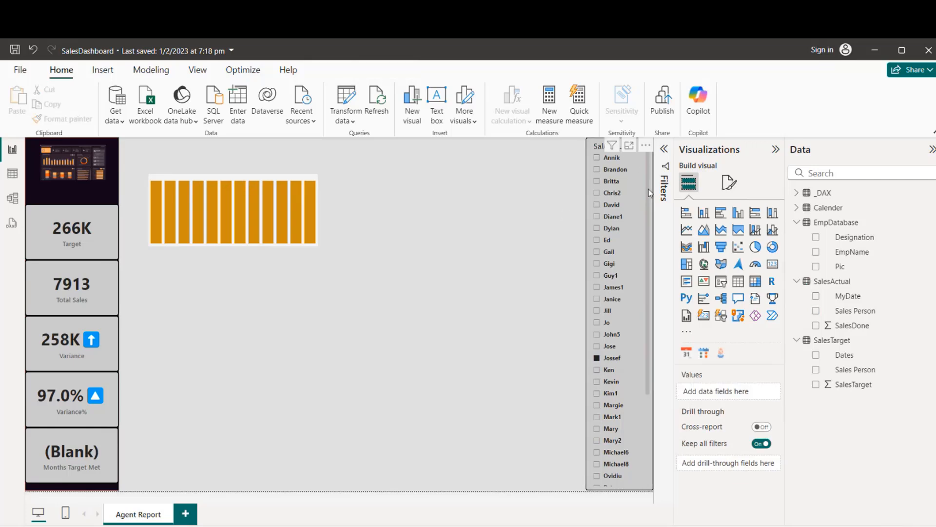
{"action": "left_click", "coordinate": [590, 143]}
{"action": "left_click_drag", "start_coordinate": [590, 143], "coordinate": [548, 145]}
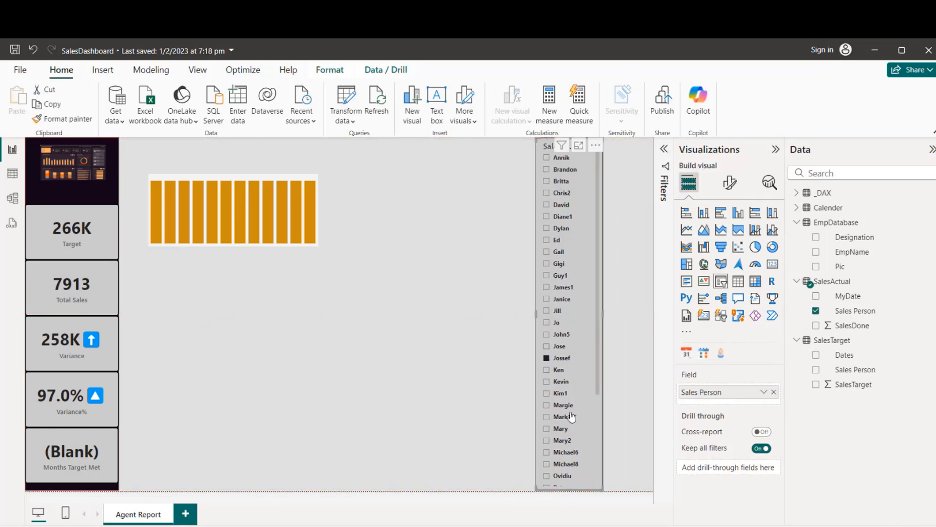
Shorten the Sales Person slicer from its lower edge and clear its selection
{"action": "left_click_drag", "start_coordinate": [571, 489], "coordinate": [572, 442]}
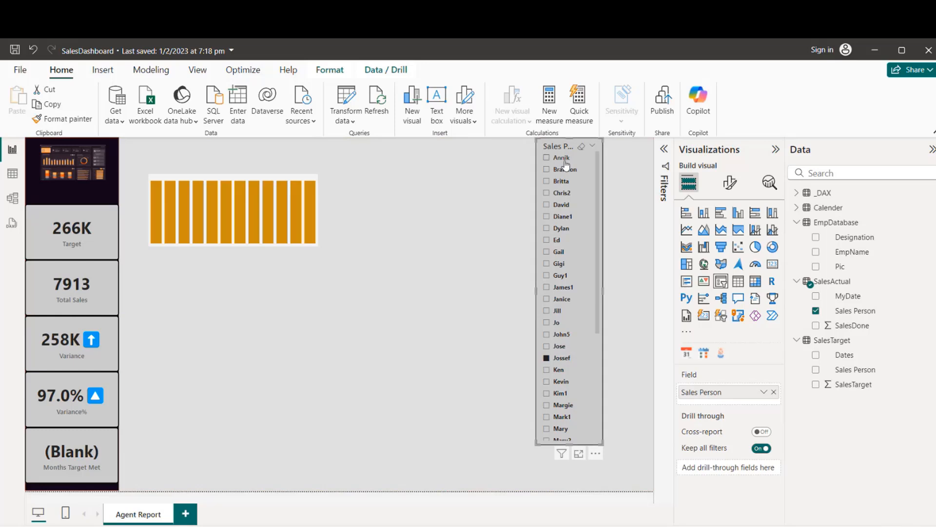
{"action": "left_click", "coordinate": [582, 148]}
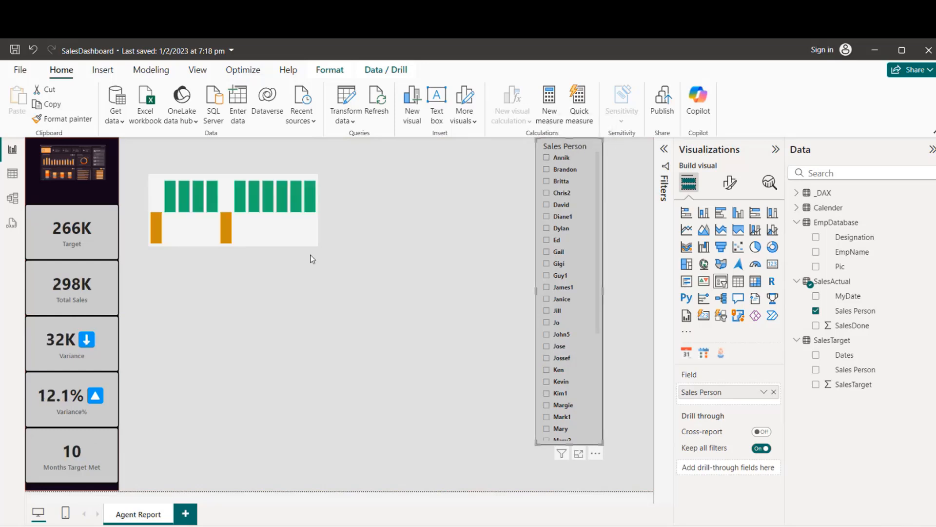
Move the monthly status column chart up beside the logo image and reduce its height slightly
{"action": "left_click_drag", "start_coordinate": [295, 229], "coordinate": [271, 201]}
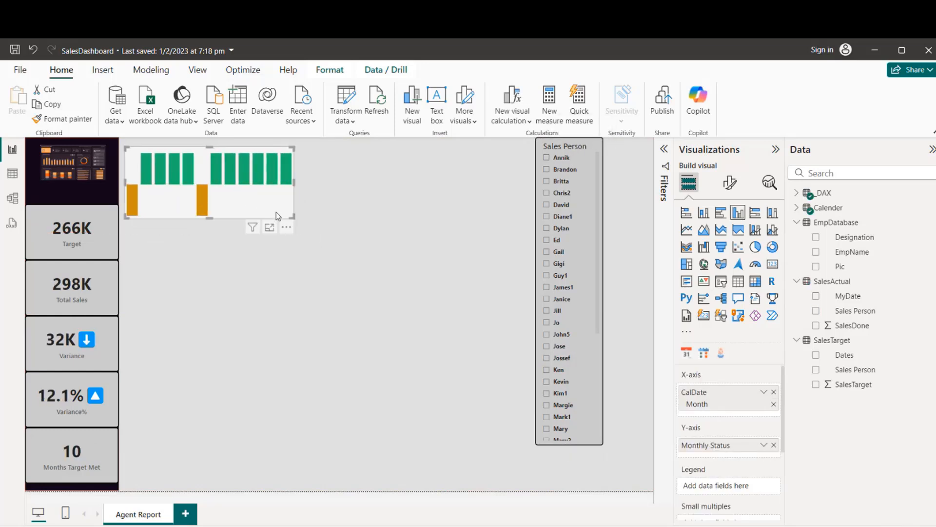
{"action": "left_click_drag", "start_coordinate": [211, 218], "coordinate": [211, 209]}
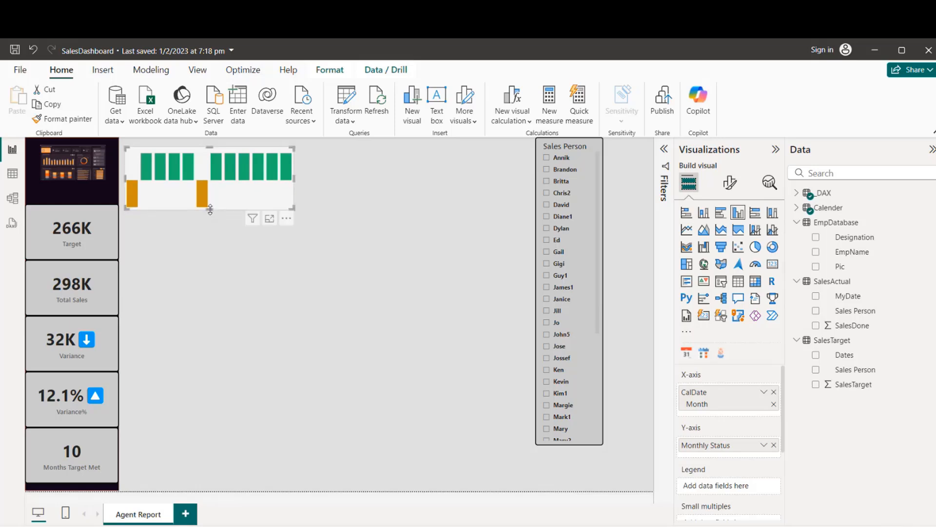
Copy the Target card's formatting onto the monthly status column chart
{"action": "left_click", "coordinate": [730, 182]}
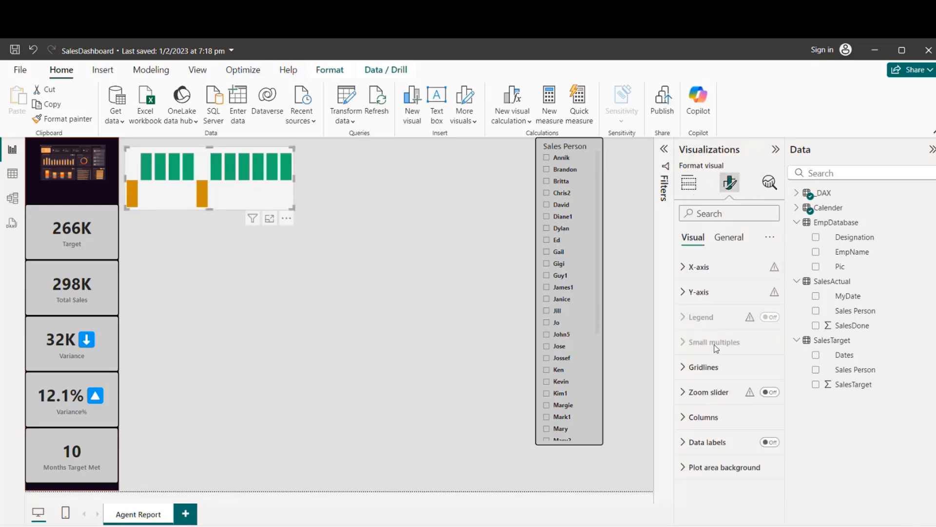
{"action": "left_click", "coordinate": [105, 254]}
{"action": "left_click", "coordinate": [62, 118]}
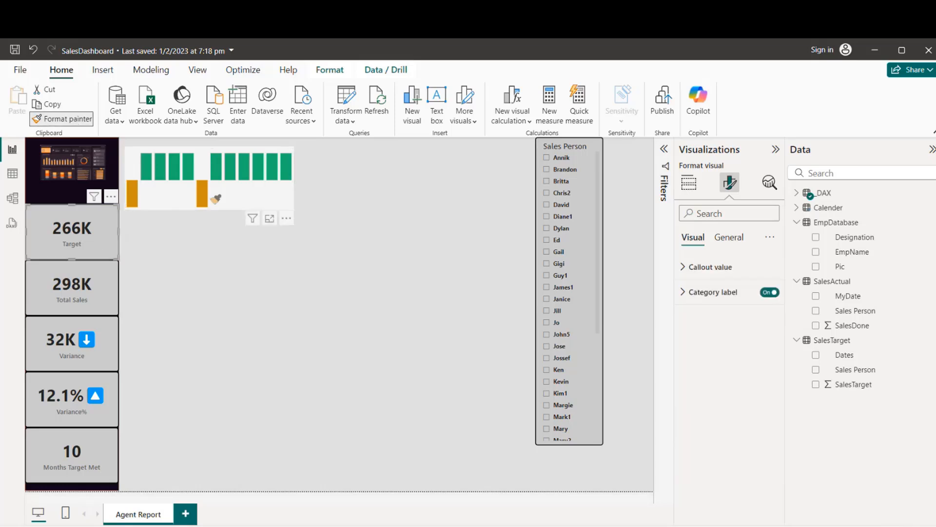
{"action": "left_click", "coordinate": [251, 198]}
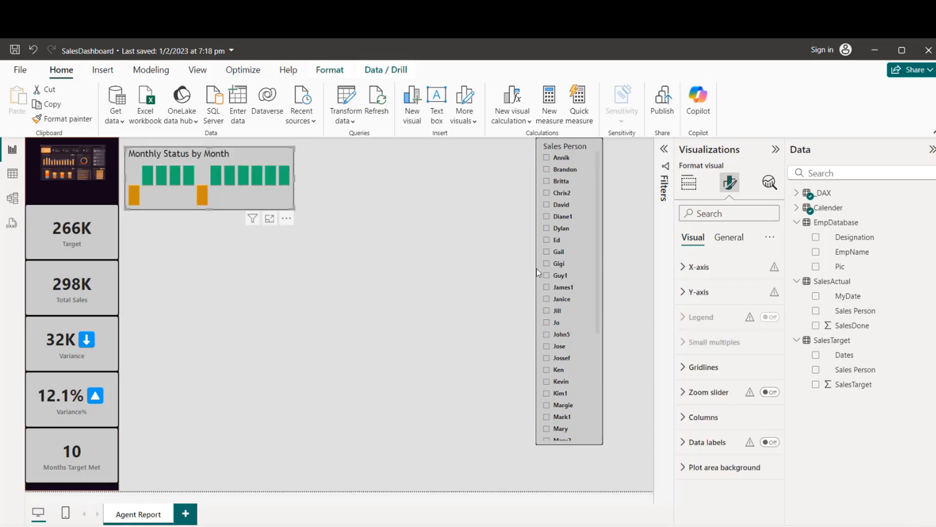
Turn off the title of the monthly status column chart and deselect the chart
{"action": "left_click", "coordinate": [728, 238]}
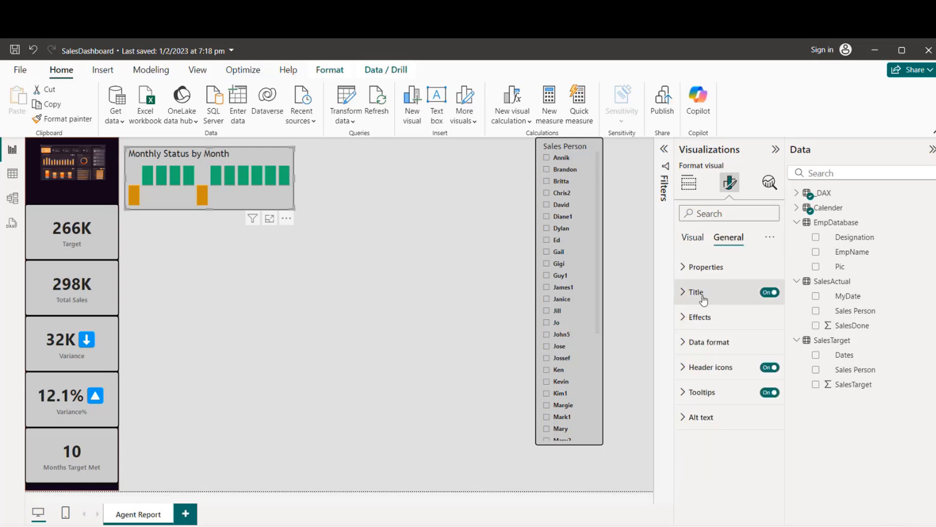
{"action": "left_click", "coordinate": [768, 294]}
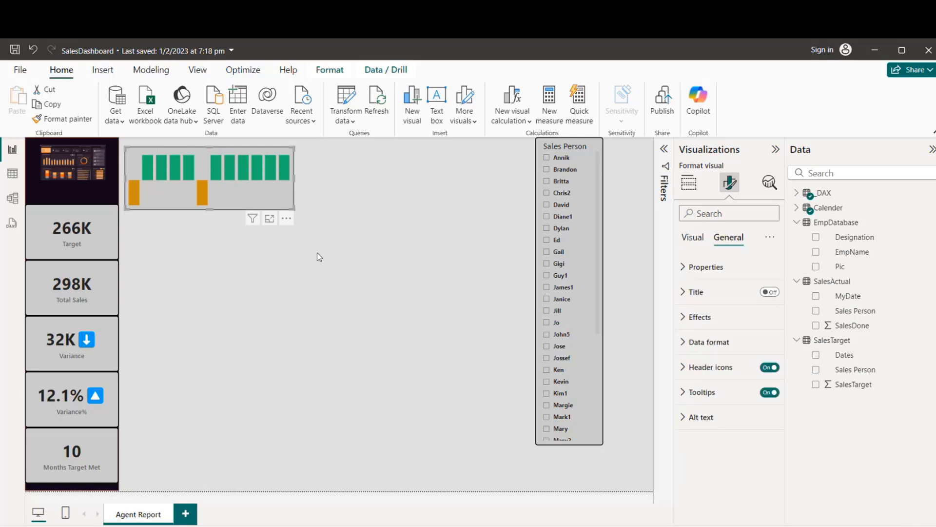
{"action": "left_click", "coordinate": [326, 289]}
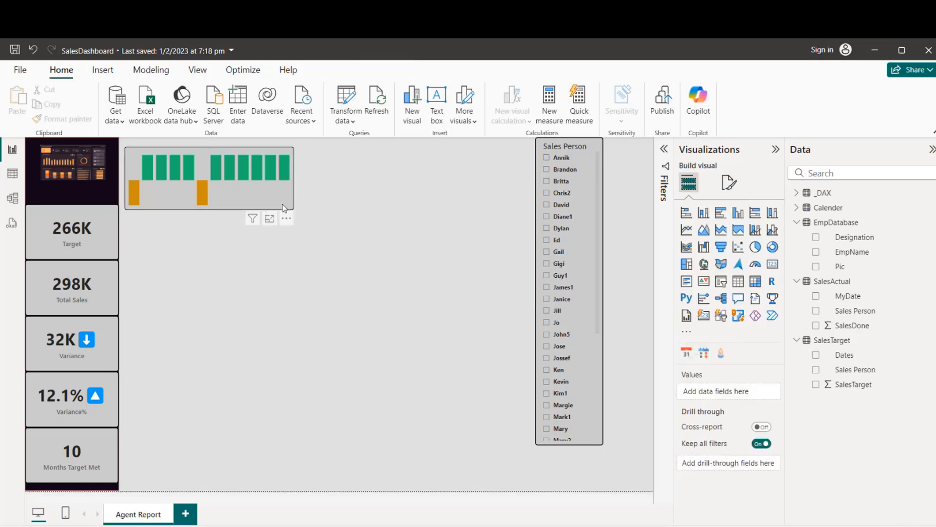
Examine the Months Target Met measure's formula with the report temporarily filtered to the first listed sales person
{"action": "left_click", "coordinate": [547, 159]}
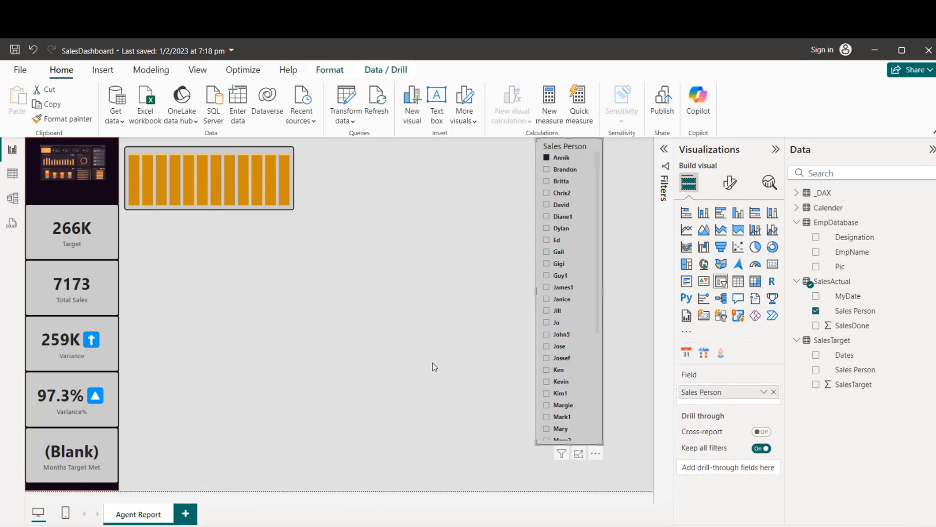
{"action": "left_click", "coordinate": [115, 457]}
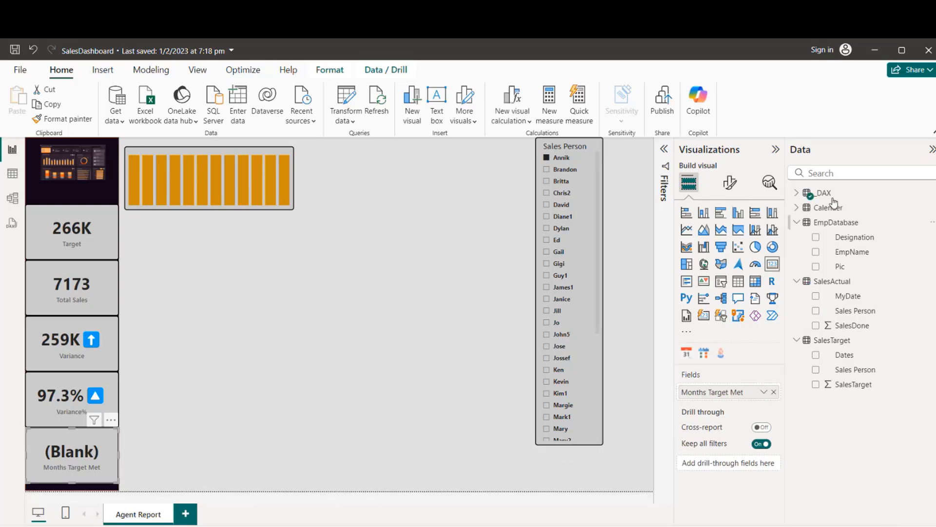
{"action": "left_click", "coordinate": [796, 194]}
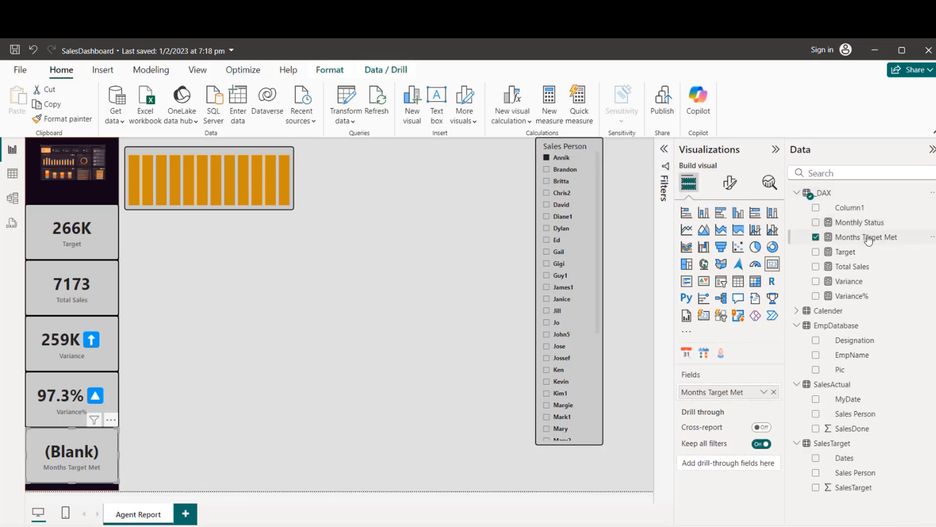
{"action": "left_click", "coordinate": [866, 237]}
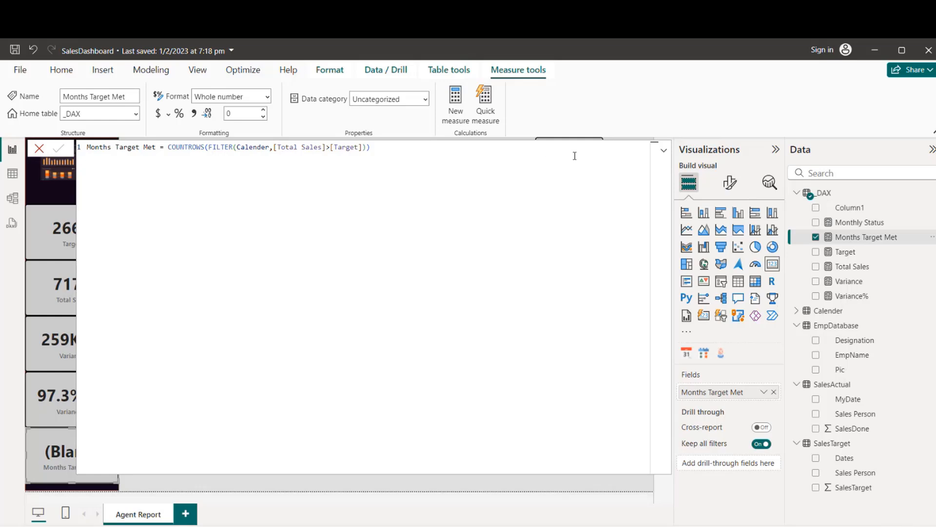
{"action": "left_click", "coordinate": [664, 153]}
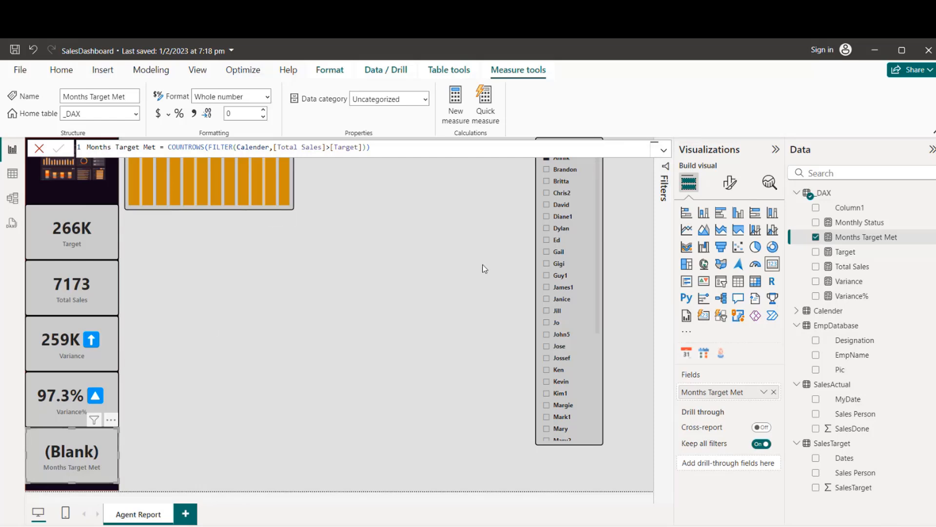
{"action": "left_click", "coordinate": [482, 200]}
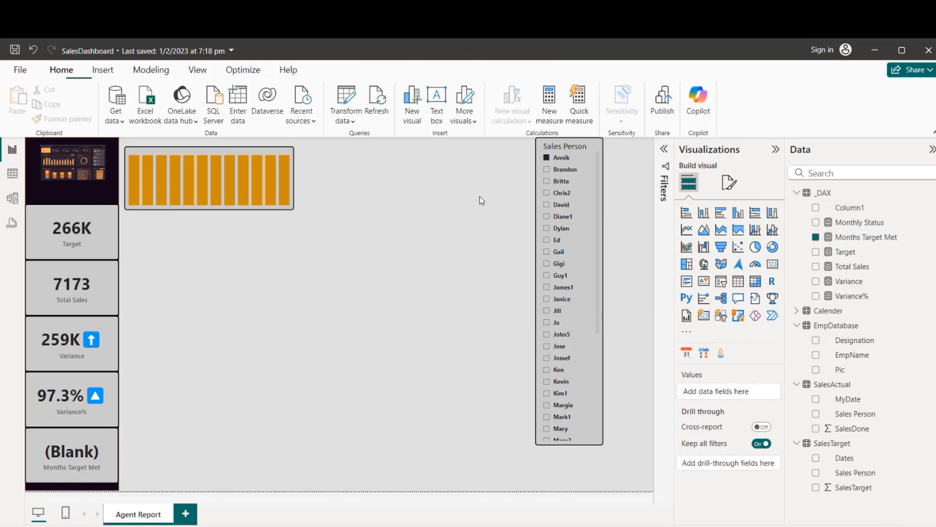
{"action": "left_click", "coordinate": [582, 149]}
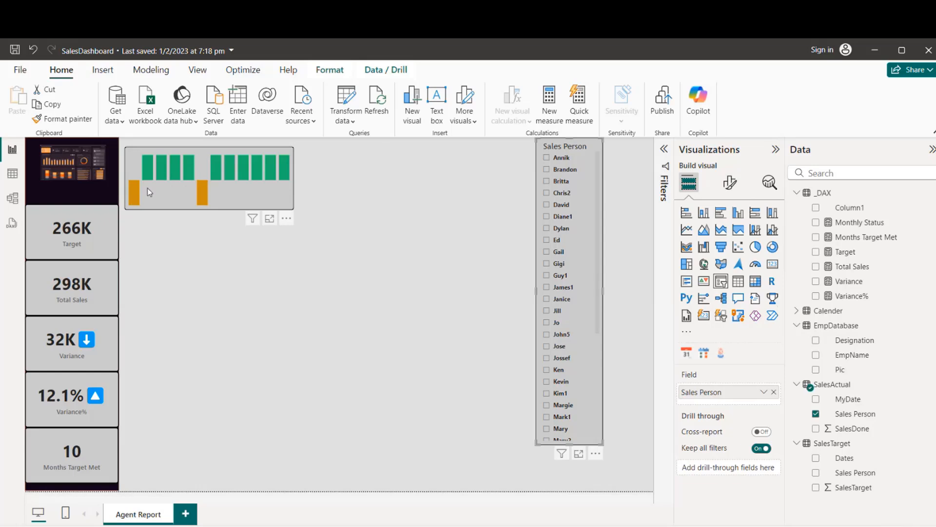
Remove the existing conditional color formatting from the columns of the monthly status chart
{"action": "left_click", "coordinate": [254, 209]}
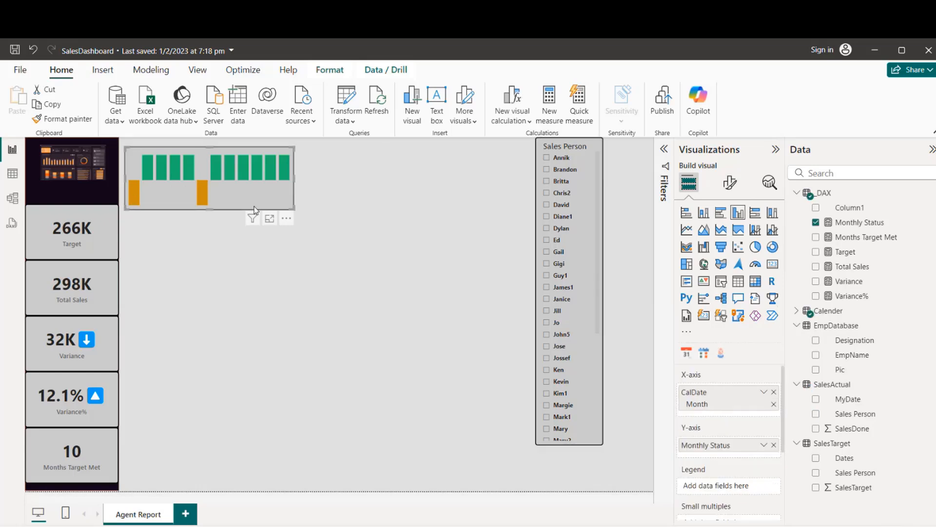
{"action": "left_click", "coordinate": [731, 185]}
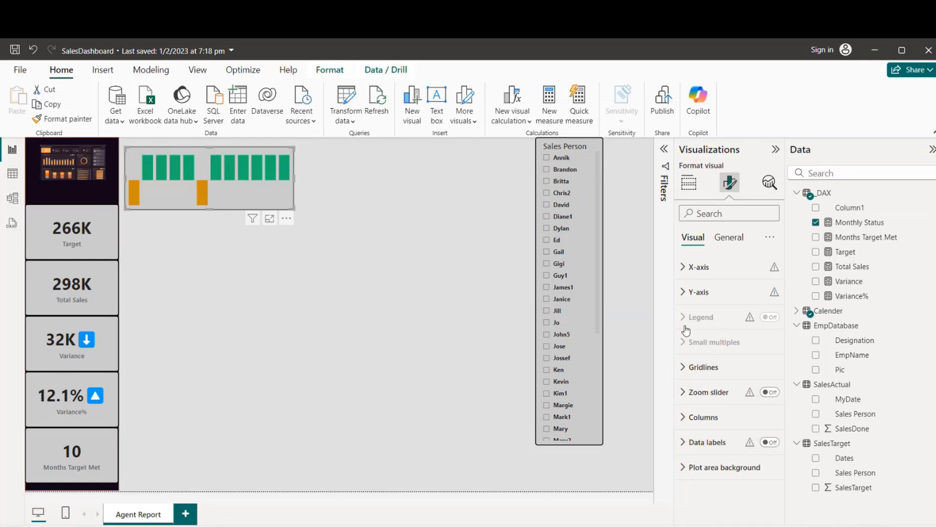
{"action": "left_click", "coordinate": [684, 416]}
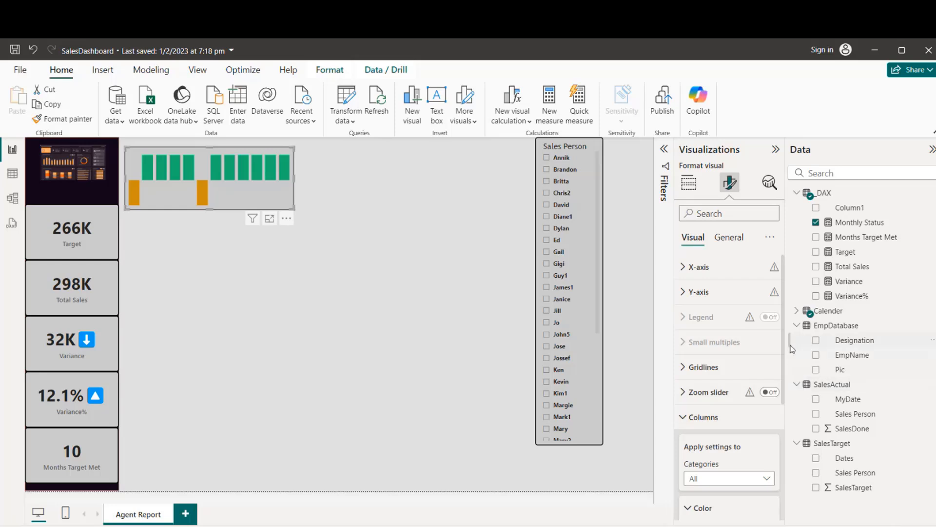
{"action": "left_click_drag", "start_coordinate": [784, 346], "coordinate": [780, 461]}
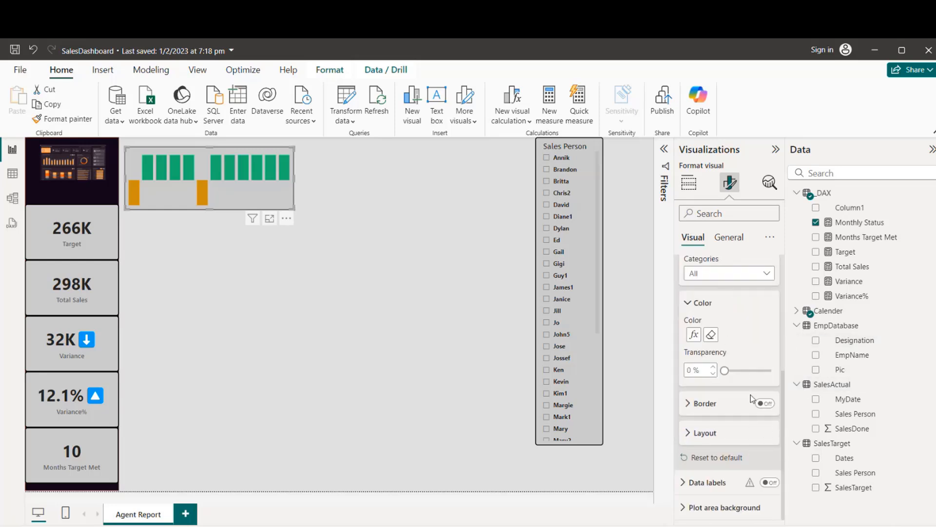
{"action": "left_click", "coordinate": [711, 334]}
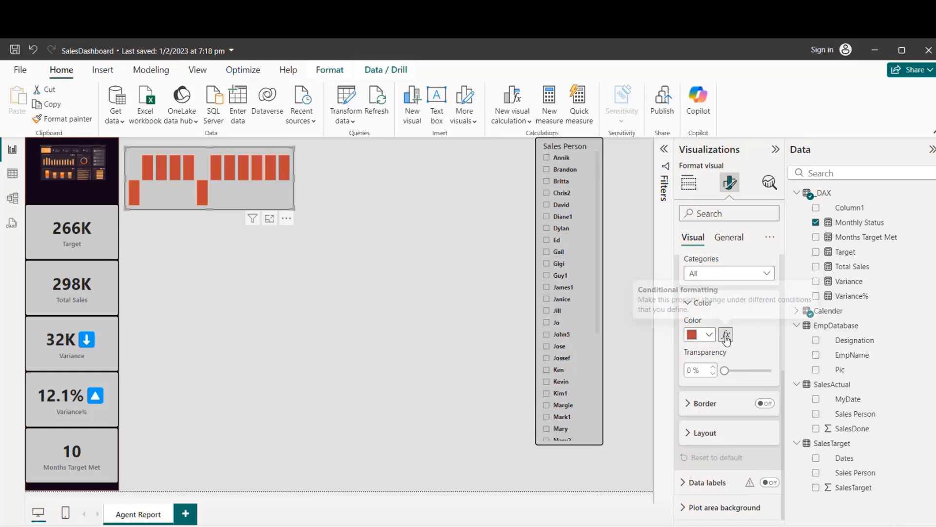
Set conditional column color to Rules based on Monthly Status, with a first rule for values >= 0 and <= 1
{"action": "left_click", "coordinate": [726, 334]}
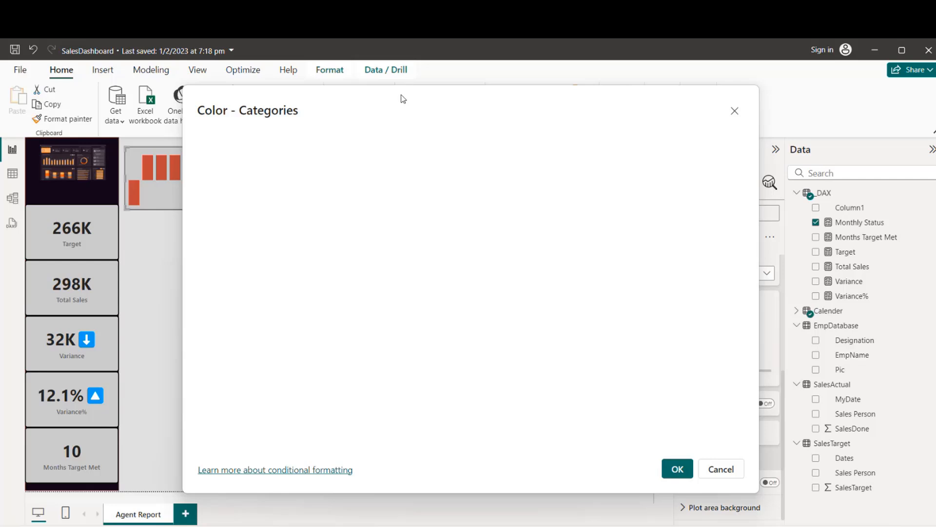
{"action": "left_click", "coordinate": [437, 198]}
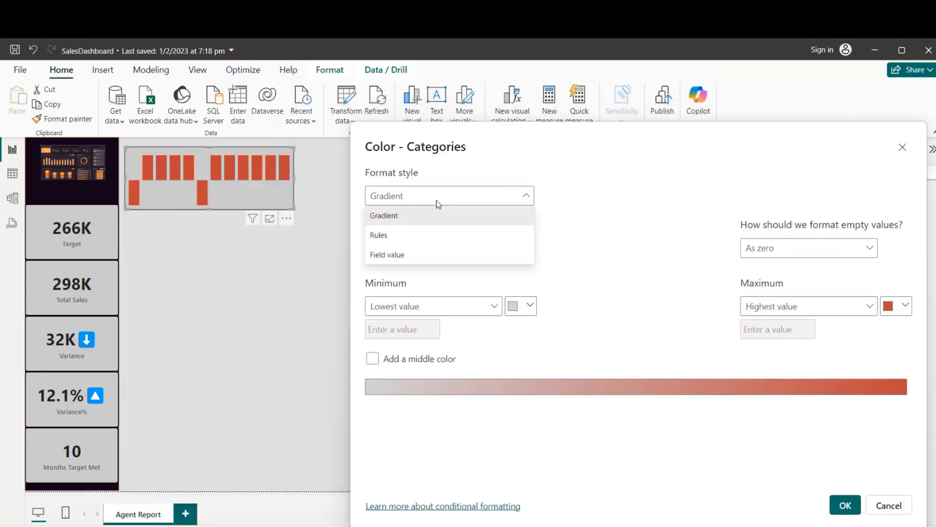
{"action": "left_click", "coordinate": [415, 238]}
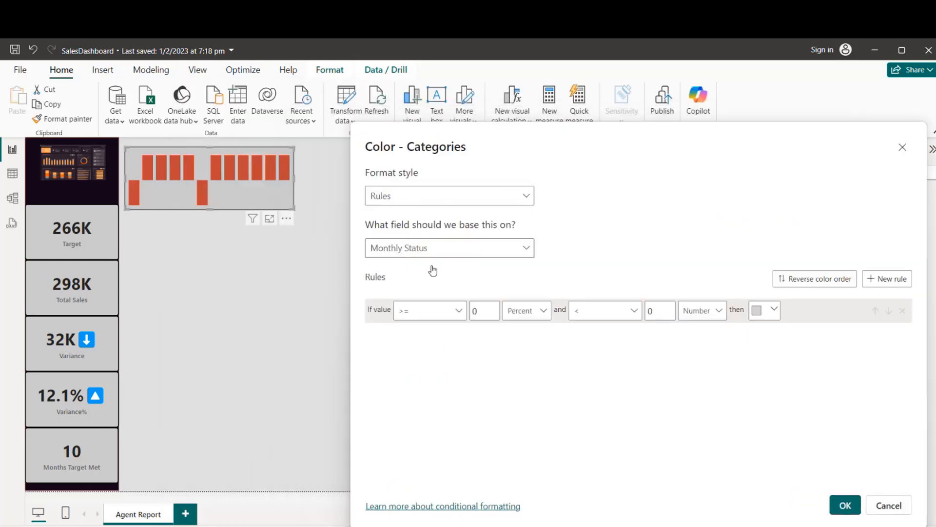
{"action": "left_click", "coordinate": [489, 311]}
{"action": "left_click", "coordinate": [635, 315]}
{"action": "left_click", "coordinate": [604, 351]}
{"action": "left_click", "coordinate": [658, 315]}
{"action": "key", "text": "BackSpace"}
{"action": "type", "text": "1"}
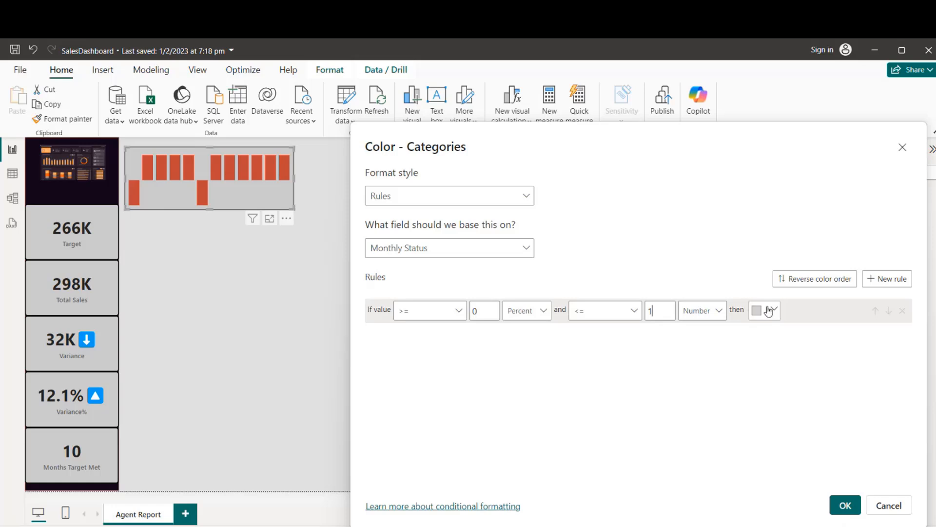
Add a second color rule with a minimum of -1 and a red color
{"action": "left_click", "coordinate": [881, 282]}
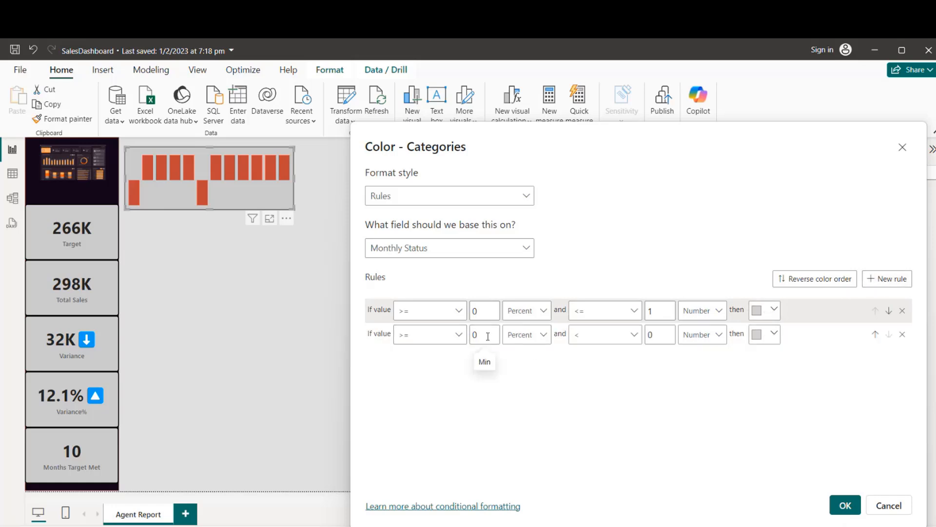
{"action": "key", "text": "BackSpace"}
{"action": "type", "text": "-1"}
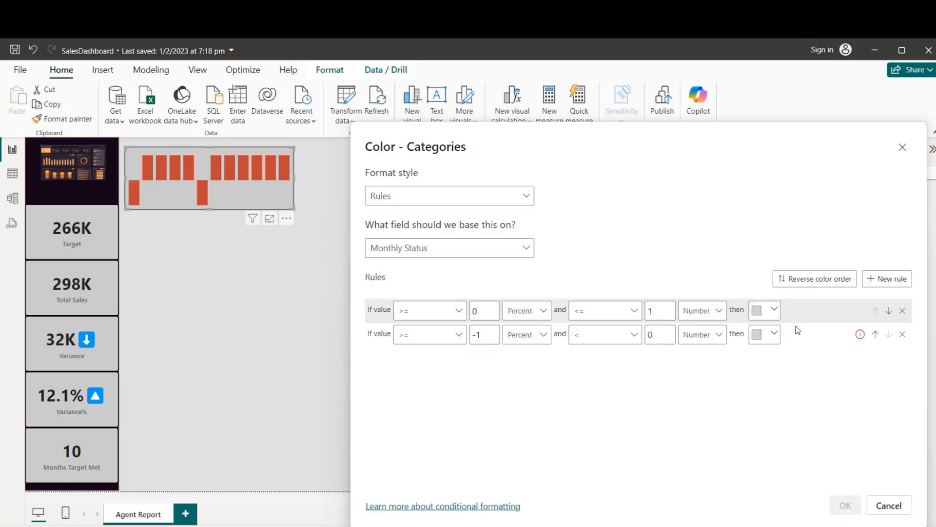
{"action": "left_click", "coordinate": [775, 335]}
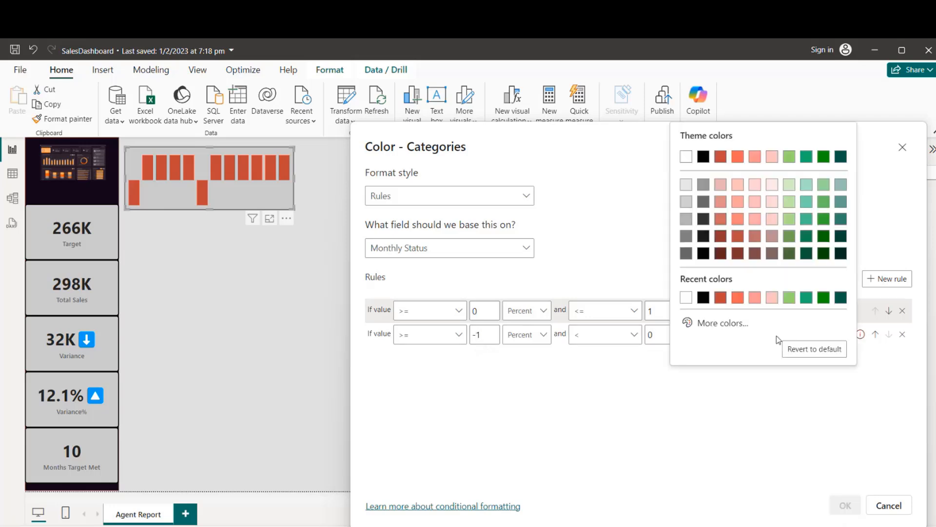
{"action": "left_click", "coordinate": [727, 327]}
{"action": "left_click", "coordinate": [742, 353]}
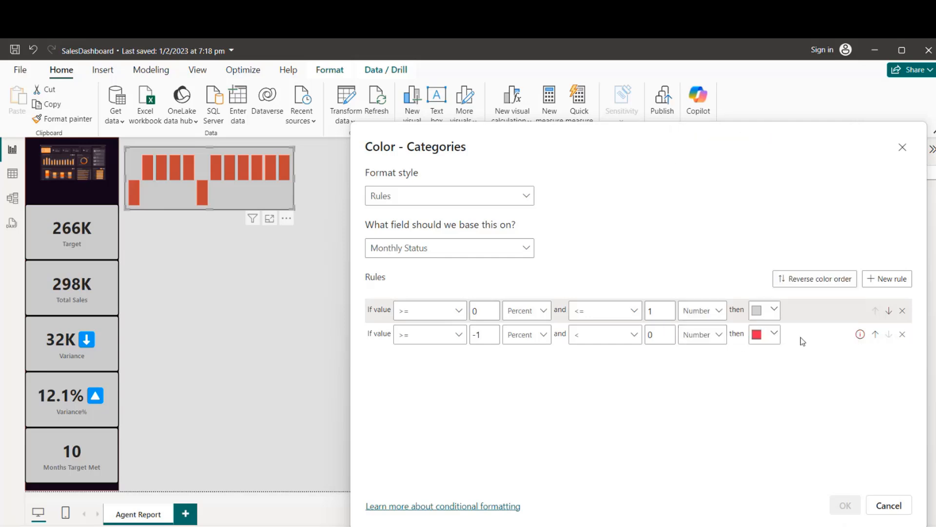
Try an upper limit of <= -1 for the red color rule
{"action": "mouse_move", "coordinate": [860, 336]}
{"action": "left_click", "coordinate": [633, 335]}
{"action": "left_click", "coordinate": [601, 375]}
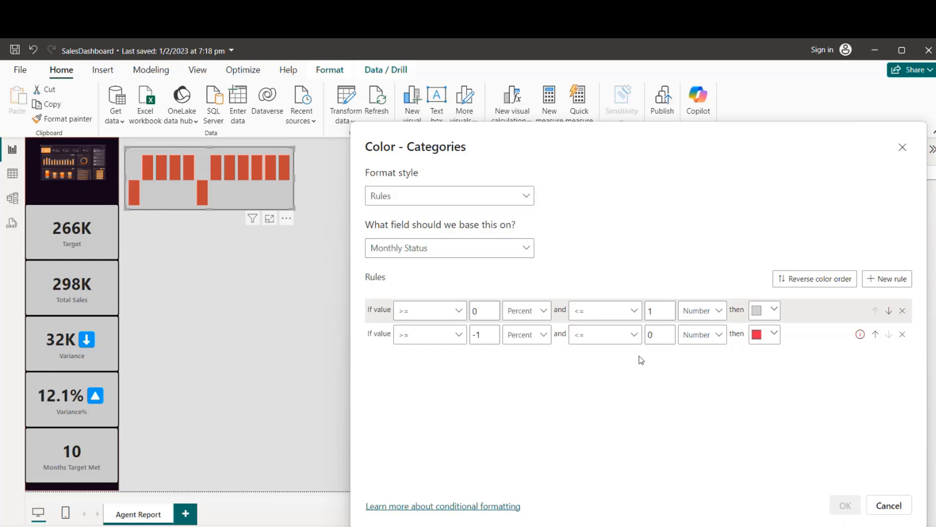
{"action": "left_click", "coordinate": [659, 334]}
{"action": "key", "text": "BackSpace"}
{"action": "type", "text": "-1"}
Change the minimum value type from Percent to Number in both color rules
{"action": "left_click", "coordinate": [534, 336]}
{"action": "left_click", "coordinate": [523, 356]}
{"action": "left_click", "coordinate": [529, 312]}
{"action": "left_click", "coordinate": [527, 330]}
Set the red rule's upper limit to < 0 and apply the conditional colors to the chart columns
{"action": "left_click", "coordinate": [659, 336]}
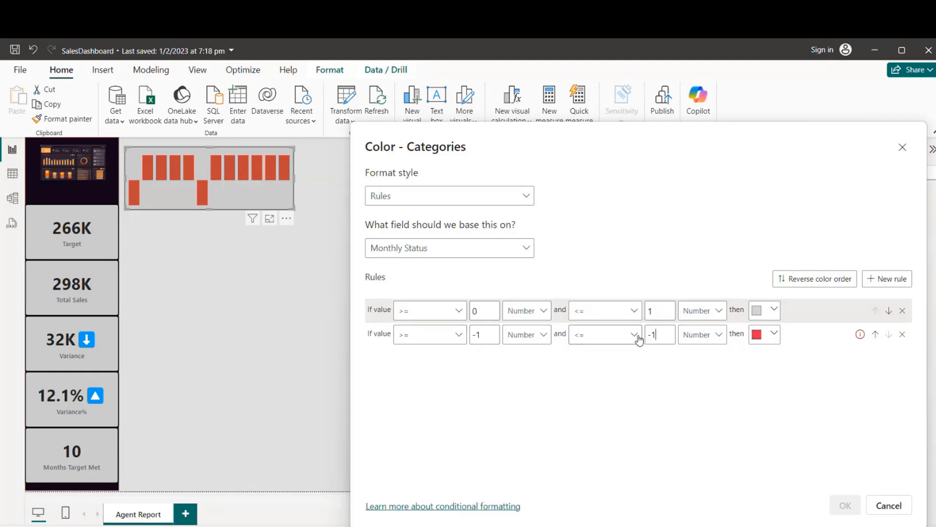
{"action": "left_click", "coordinate": [651, 335]}
{"action": "key", "text": "BackSpace"}
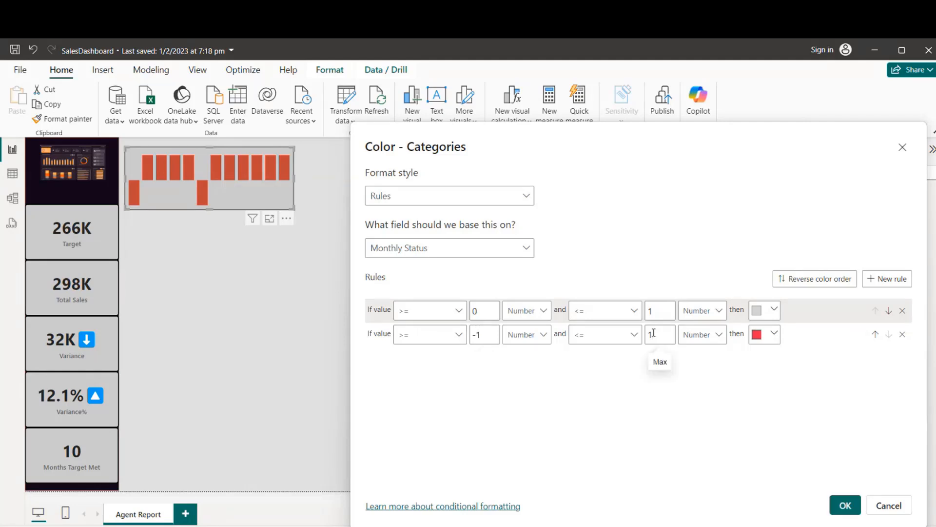
{"action": "type", "text": "0"}
{"action": "key", "text": "Delete"}
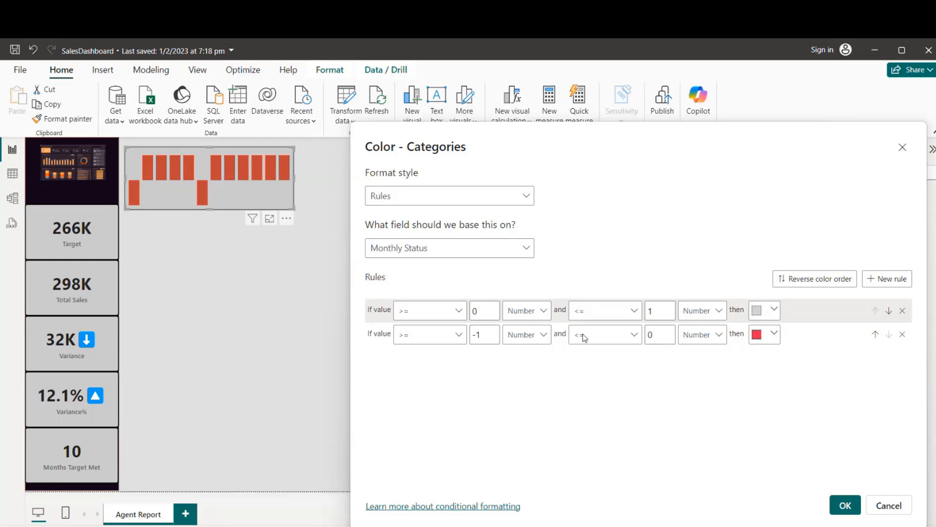
{"action": "left_click", "coordinate": [632, 337]}
{"action": "left_click", "coordinate": [595, 358]}
{"action": "left_click", "coordinate": [845, 505]}
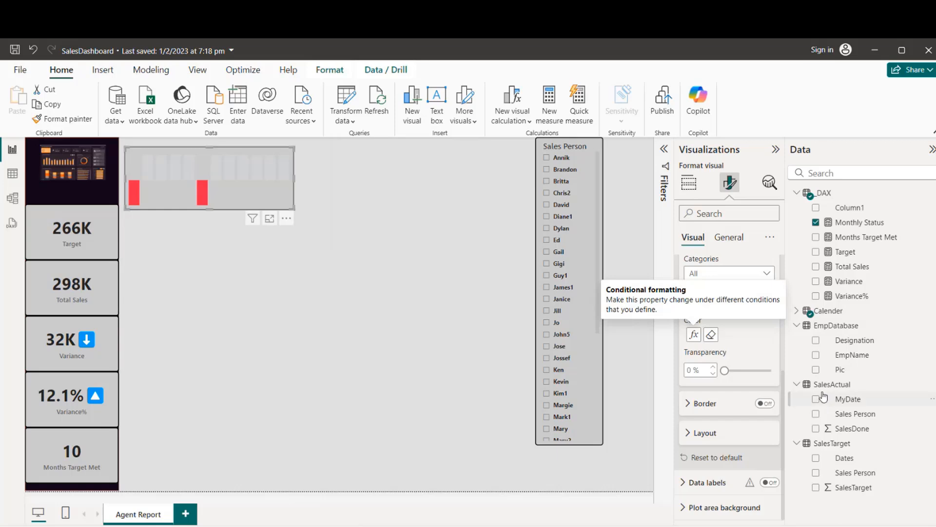
Change the color of the 0 to 1 rule to blue #1E66F4 and apply the conditional formatting to the chart columns
{"action": "left_click", "coordinate": [693, 335]}
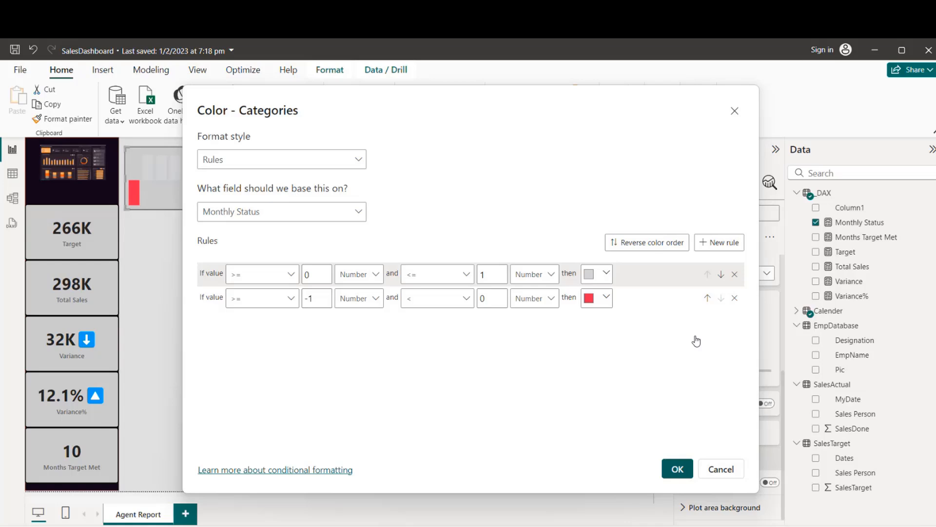
{"action": "left_click", "coordinate": [606, 274]}
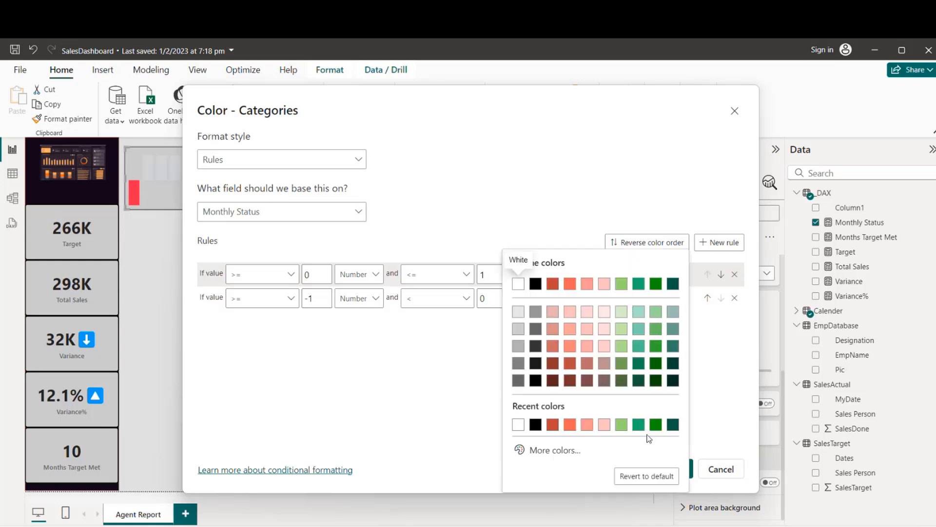
{"action": "left_click", "coordinate": [555, 450]}
{"action": "left_click", "coordinate": [648, 295]}
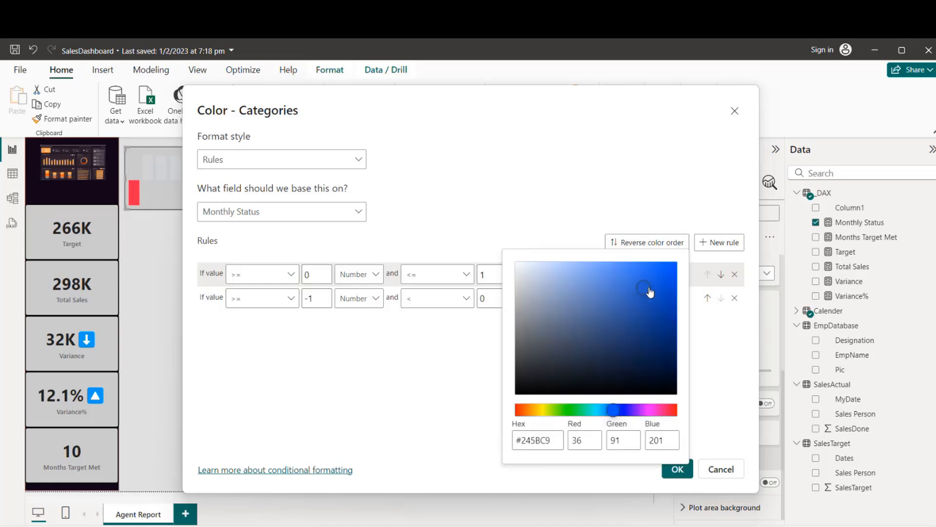
{"action": "left_click", "coordinate": [655, 267]}
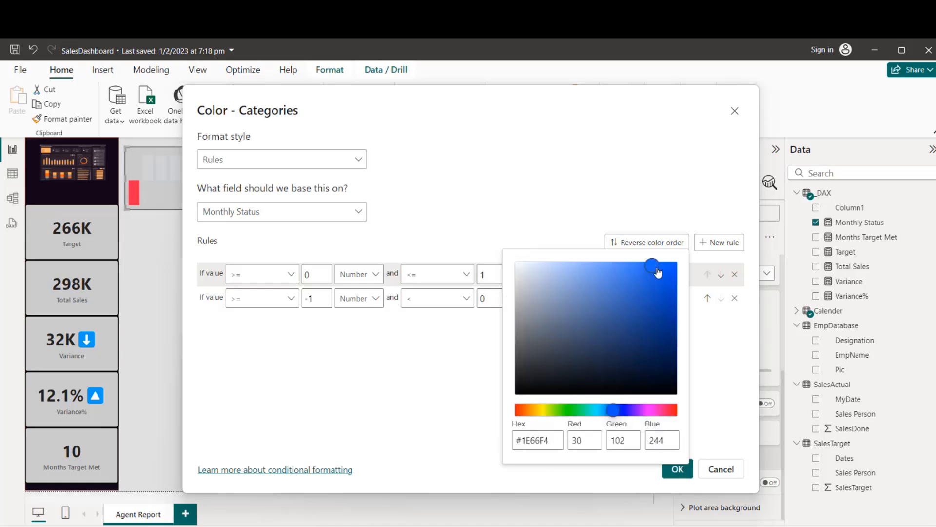
{"action": "left_click", "coordinate": [679, 470]}
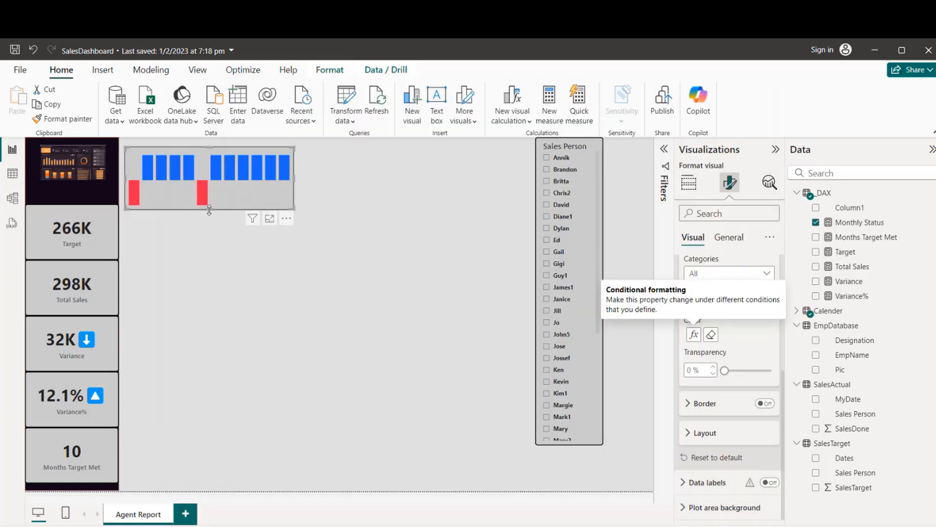
Reduce the column chart's height slightly and move the Sales Person slicer closer to the page's outer edge
{"action": "left_click_drag", "start_coordinate": [209, 210], "coordinate": [209, 204]}
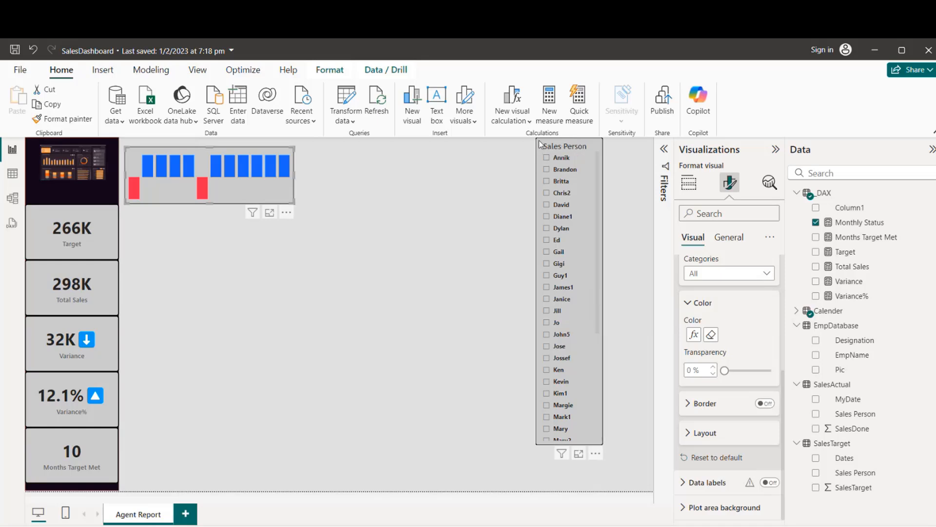
{"action": "left_click_drag", "start_coordinate": [539, 140], "coordinate": [560, 163]}
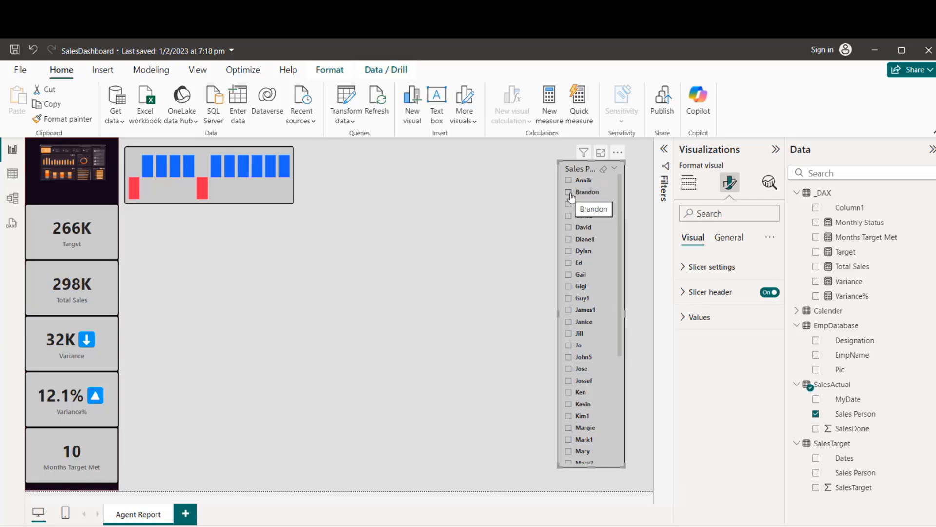
Compare the monthly SalesDone values in SalesActual with the SalesTarget table's targets, and return to the report page
{"action": "left_click", "coordinate": [10, 177]}
{"action": "left_click", "coordinate": [73, 169]}
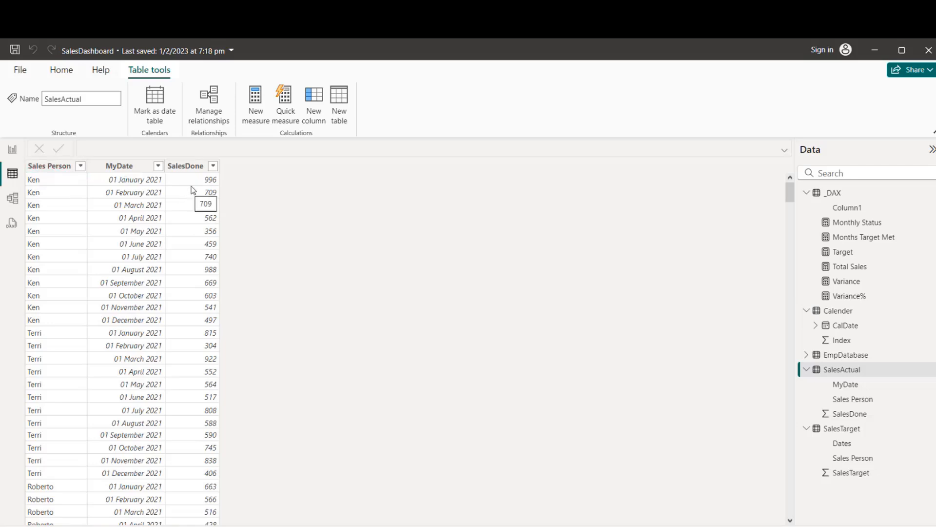
{"action": "left_click", "coordinate": [841, 431]}
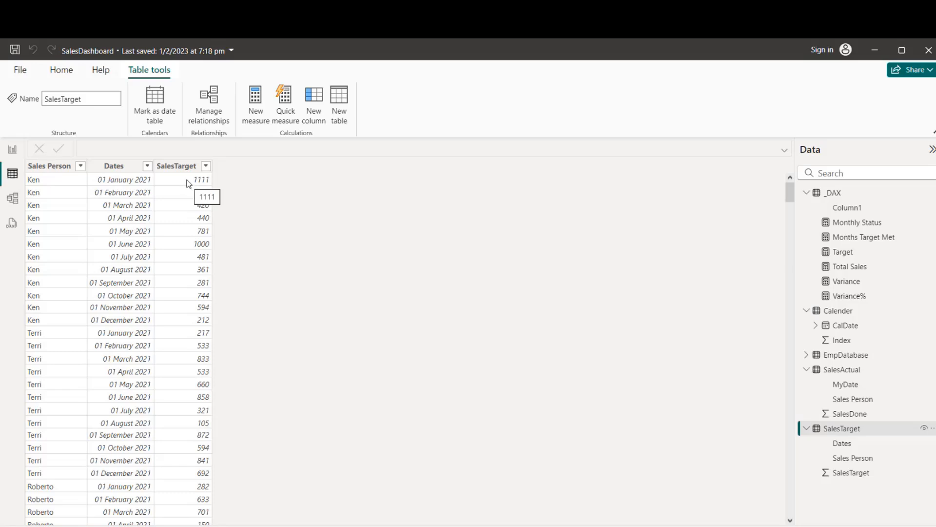
{"action": "left_click", "coordinate": [13, 151]}
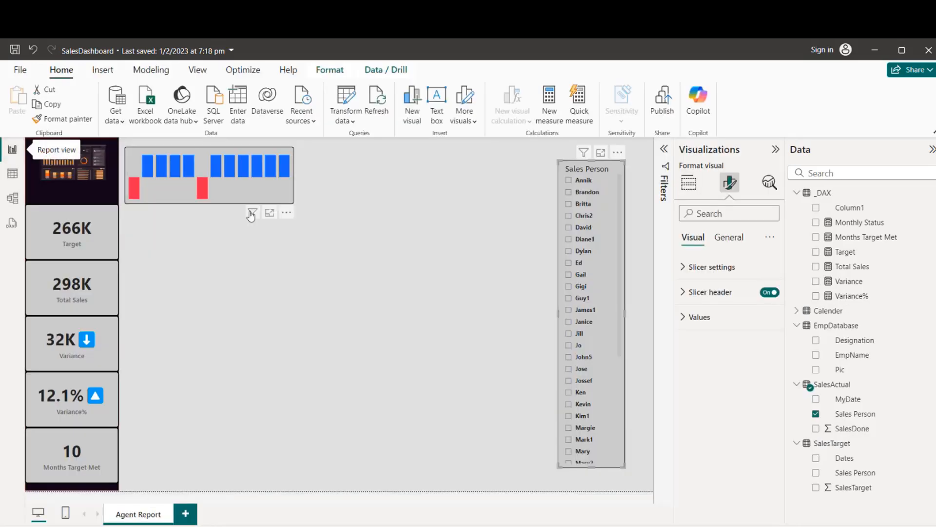
Filter the report by one sales person after another to examine how the cards and the status chart respond
{"action": "left_click", "coordinate": [569, 228]}
{"action": "left_click", "coordinate": [569, 239]}
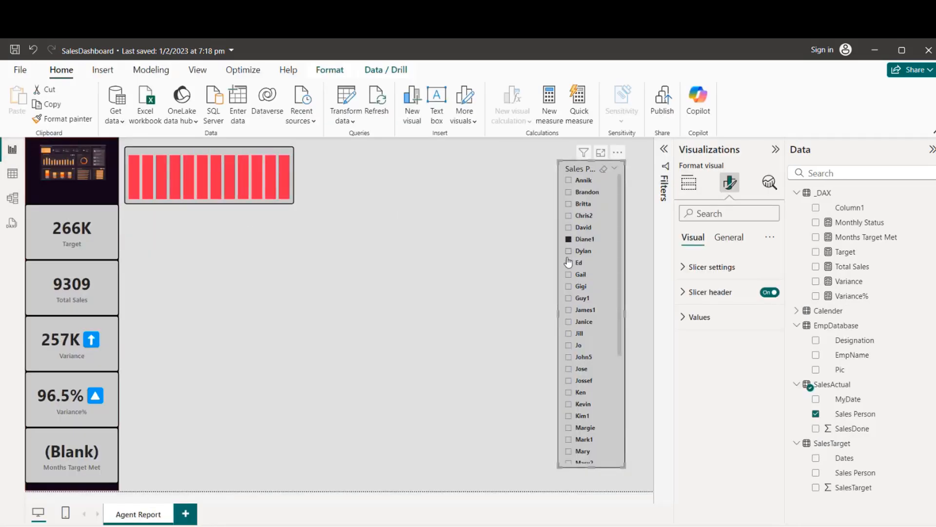
{"action": "left_click", "coordinate": [569, 262]}
{"action": "left_click", "coordinate": [569, 274]}
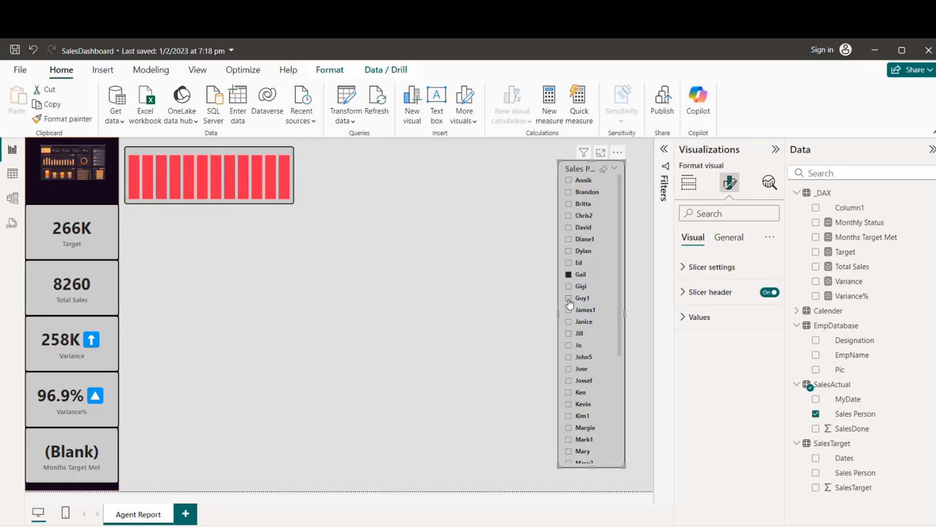
{"action": "left_click", "coordinate": [569, 298]}
{"action": "left_click", "coordinate": [569, 322]}
{"action": "left_click", "coordinate": [568, 333]}
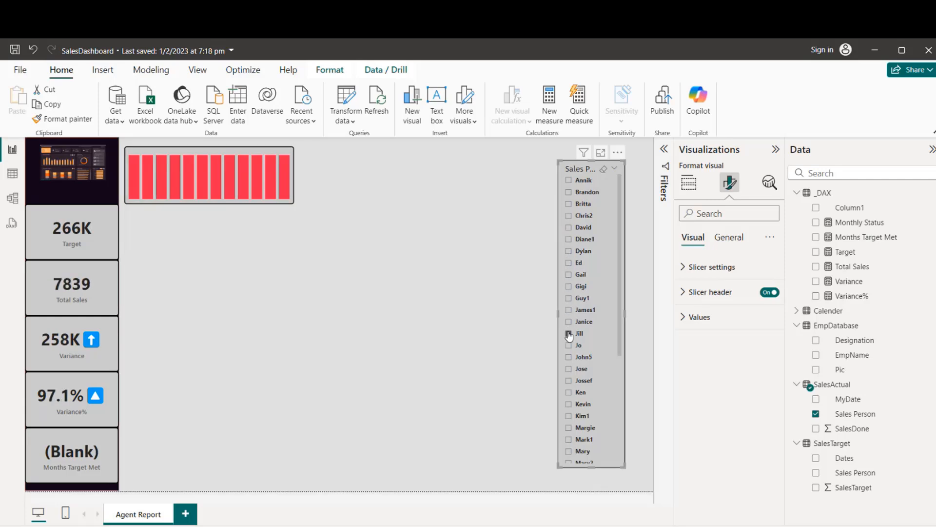
{"action": "left_click", "coordinate": [569, 345]}
{"action": "left_click", "coordinate": [569, 357]}
{"action": "left_click", "coordinate": [569, 368]}
{"action": "left_click", "coordinate": [569, 392]}
{"action": "left_click", "coordinate": [568, 404]}
{"action": "left_click", "coordinate": [568, 405]}
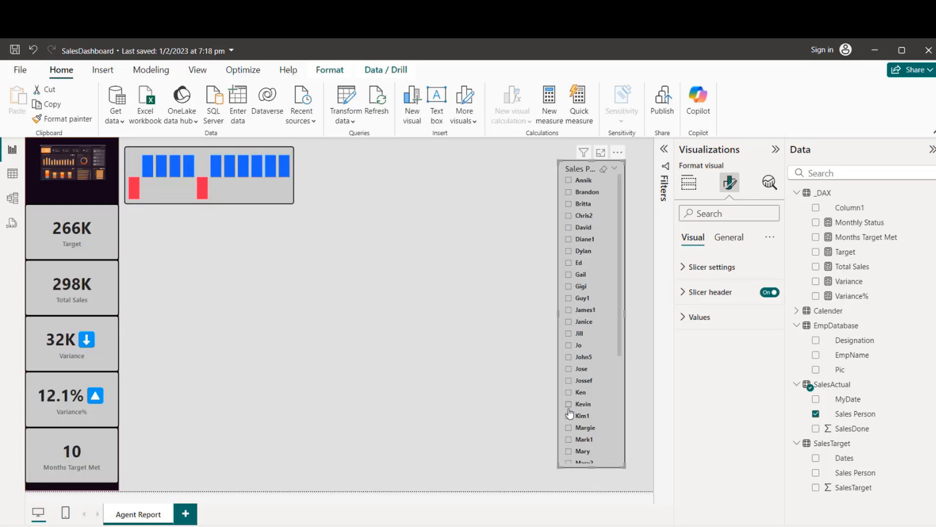
{"action": "left_click", "coordinate": [569, 404]}
{"action": "left_click", "coordinate": [569, 416]}
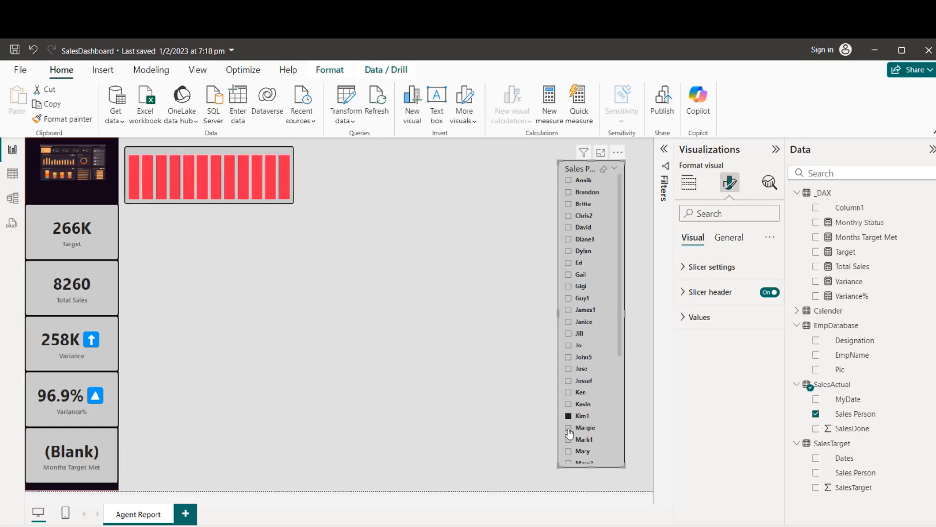
{"action": "left_click", "coordinate": [569, 427]}
{"action": "left_click", "coordinate": [568, 438]}
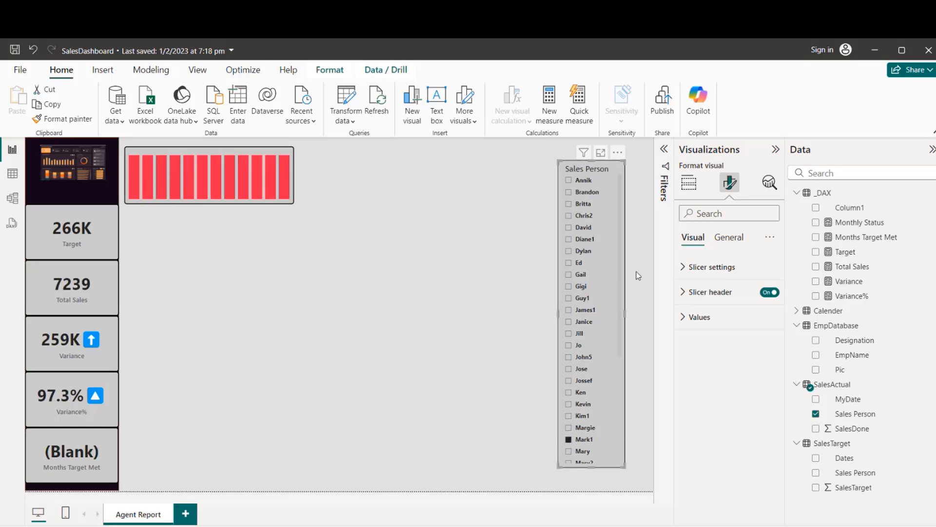
Check the report for further sales people down to the end of the list, and clear the slicer selection
{"action": "left_click", "coordinate": [568, 180]}
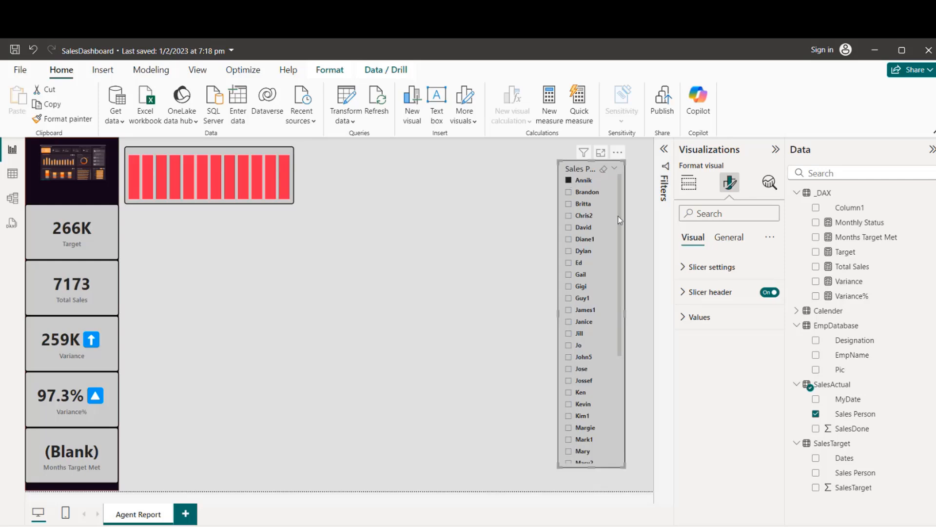
{"action": "scroll", "coordinate": [621, 289], "scroll_direction": "down", "scroll_amount": 5}
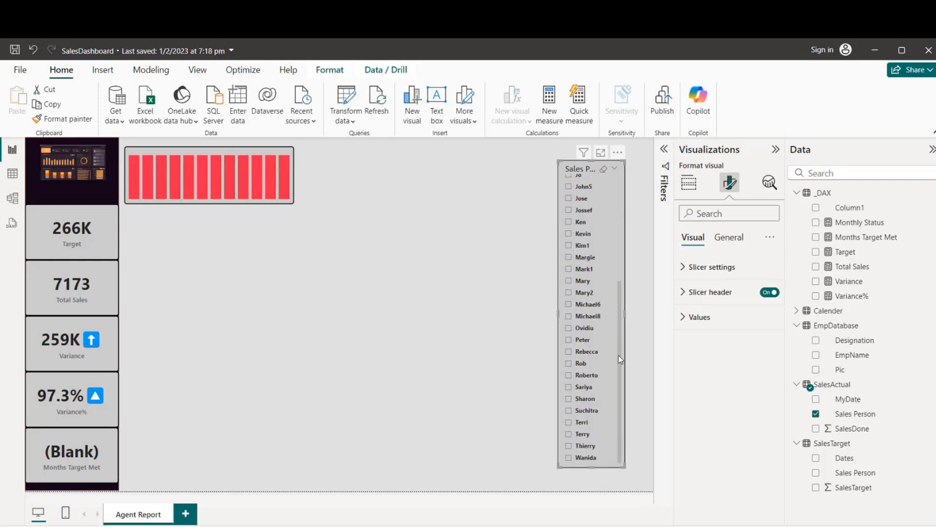
{"action": "left_click", "coordinate": [569, 246]}
{"action": "left_click", "coordinate": [569, 257]}
{"action": "left_click", "coordinate": [568, 304]}
{"action": "left_click", "coordinate": [568, 316]}
{"action": "left_click", "coordinate": [569, 340]}
{"action": "left_click", "coordinate": [569, 351]}
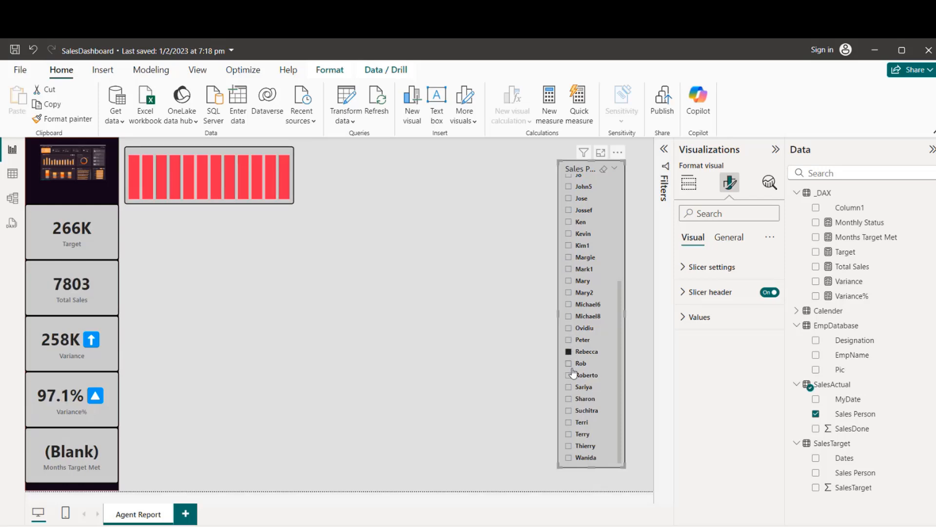
{"action": "left_click", "coordinate": [573, 370]}
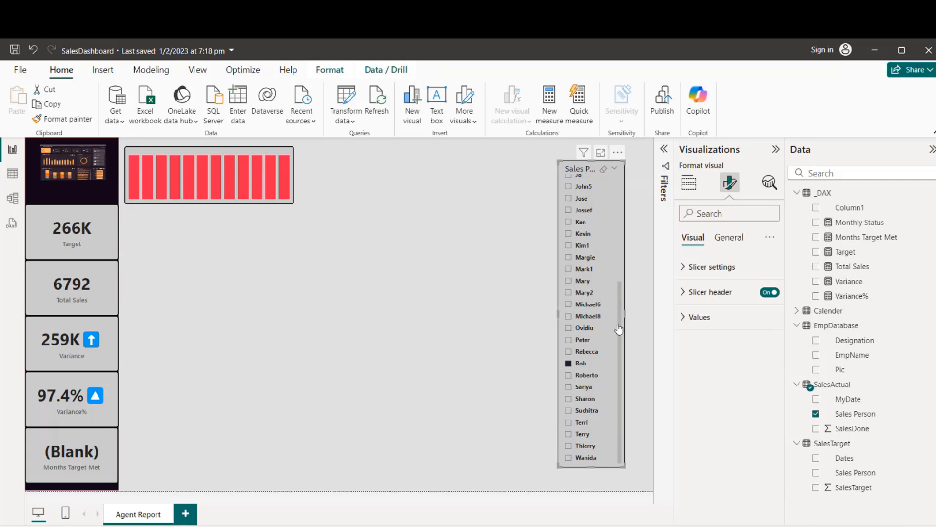
{"action": "scroll", "coordinate": [618, 326], "scroll_direction": "up", "scroll_amount": 5}
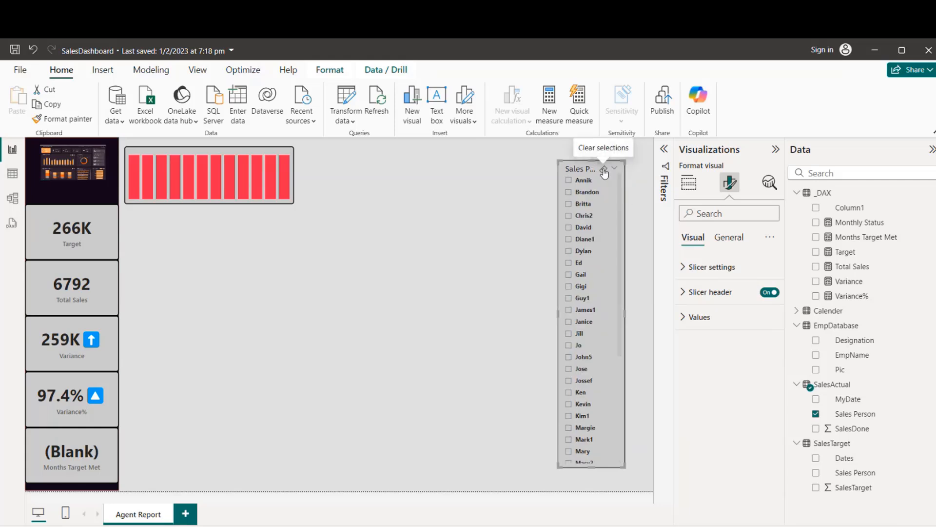
{"action": "left_click", "coordinate": [604, 170]}
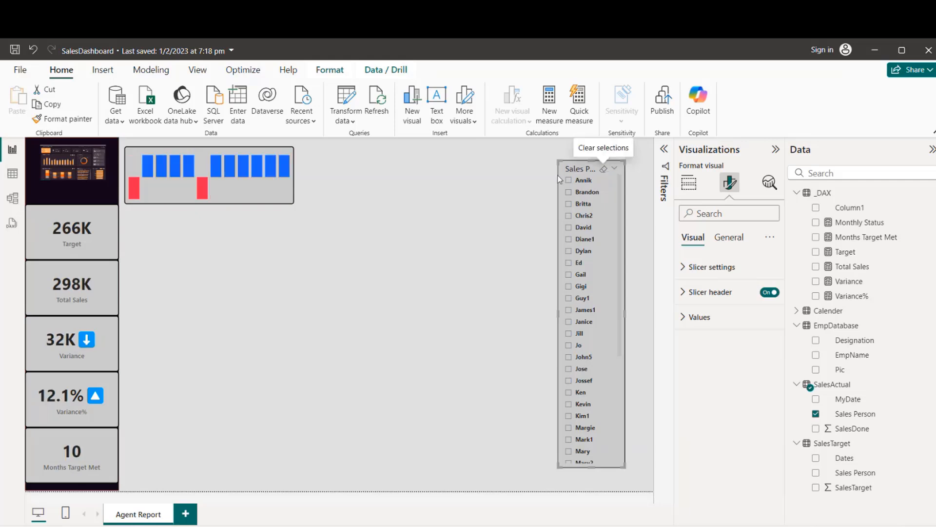
Inspect the DAX formula of the Target measure behind the Target card, and deselect the card
{"action": "left_click", "coordinate": [99, 242]}
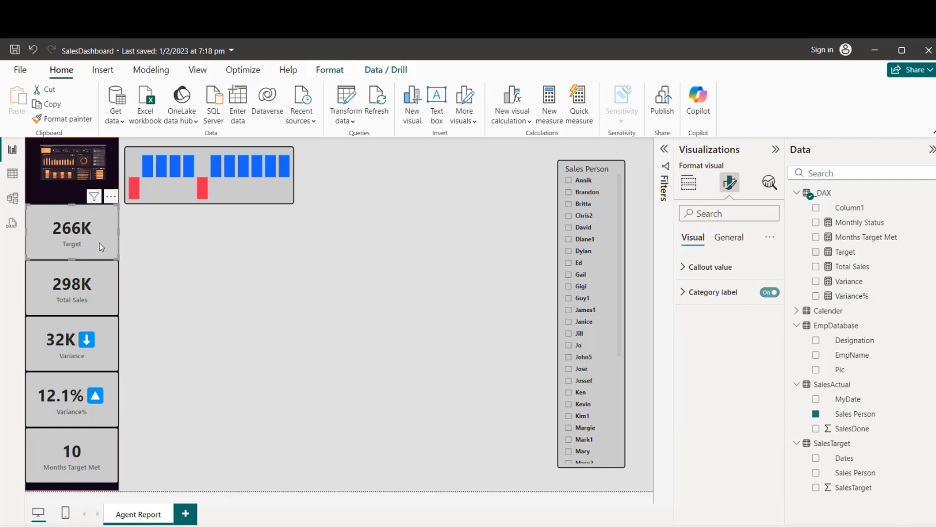
{"action": "left_click", "coordinate": [849, 253]}
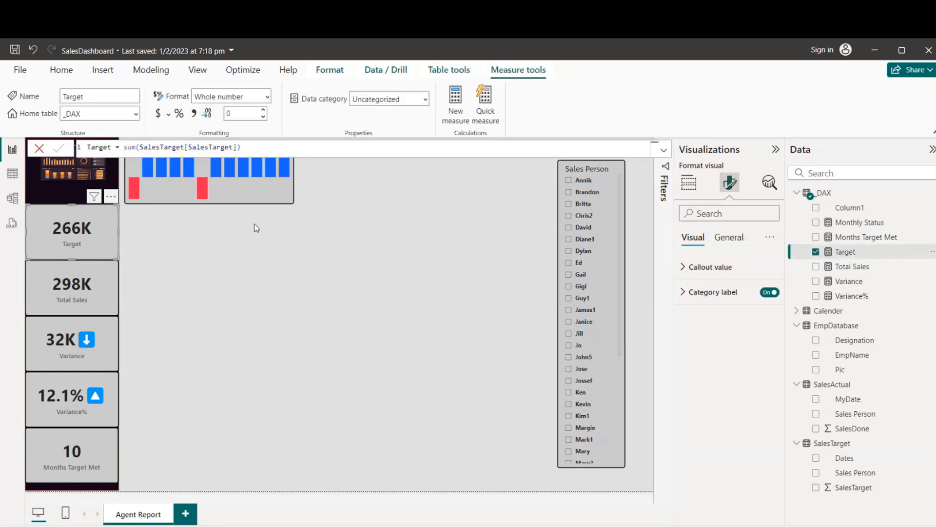
{"action": "left_click", "coordinate": [270, 280]}
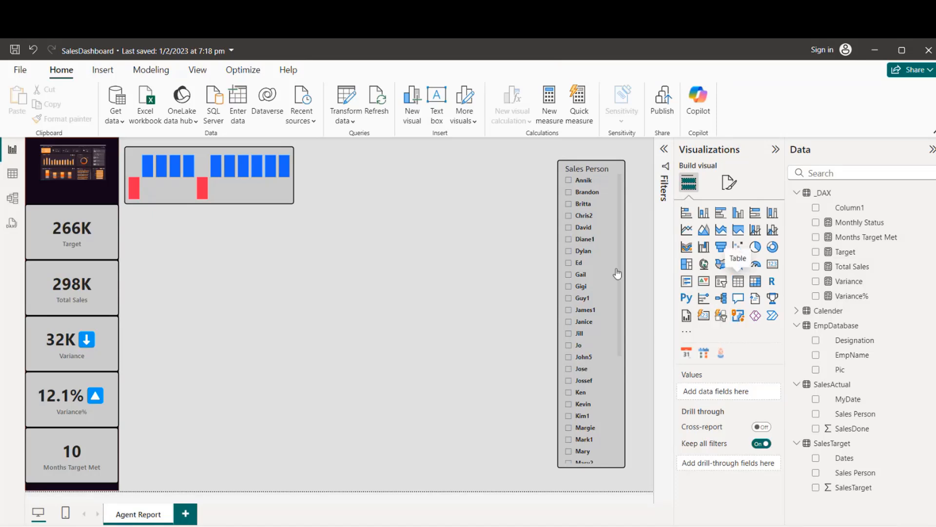
Add a table visual listing EmpName from EmpDatabase on the empty canvas and enlarge it in both directions
{"action": "left_click", "coordinate": [738, 281]}
{"action": "left_click_drag", "start_coordinate": [376, 230], "coordinate": [356, 367]}
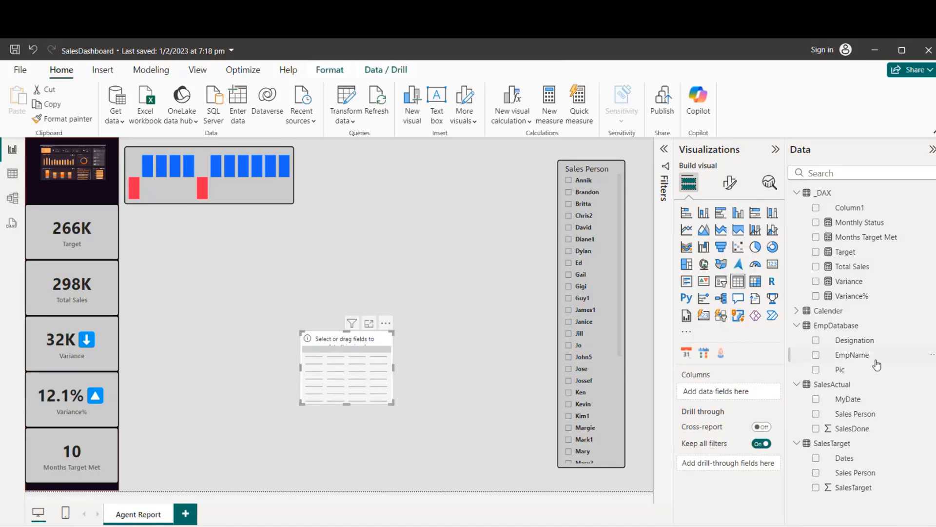
{"action": "left_click_drag", "start_coordinate": [857, 357], "coordinate": [717, 394]}
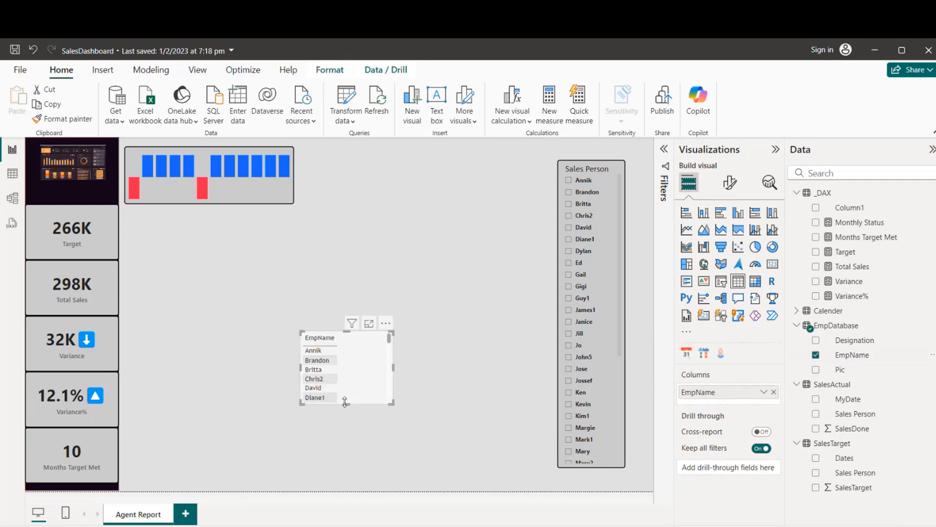
{"action": "mouse_move", "coordinate": [349, 332]}
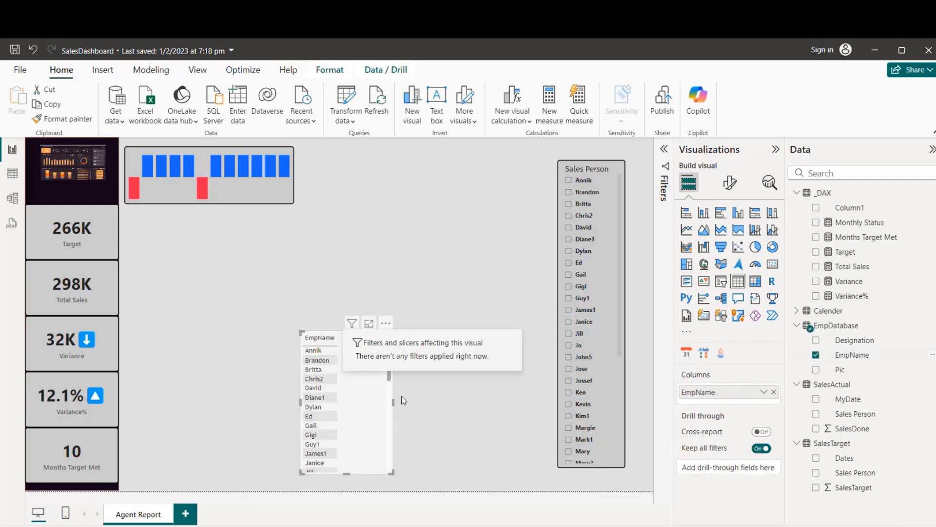
{"action": "left_click_drag", "start_coordinate": [393, 402], "coordinate": [438, 406]}
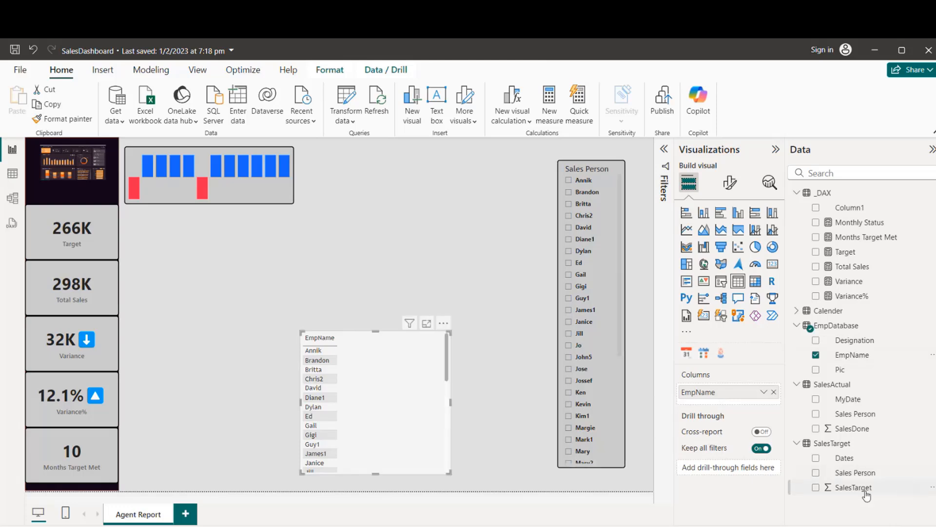
Add SalesTarget as a summed column to the table, move the table under the column chart and make it taller
{"action": "left_click_drag", "start_coordinate": [854, 487], "coordinate": [710, 409]}
{"action": "left_click_drag", "start_coordinate": [409, 385], "coordinate": [354, 314]}
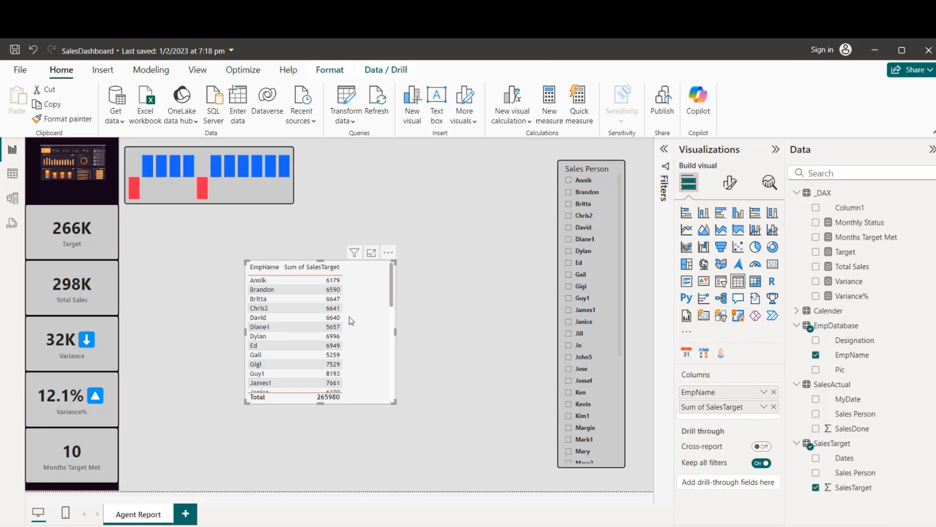
{"action": "left_click_drag", "start_coordinate": [321, 403], "coordinate": [322, 440]}
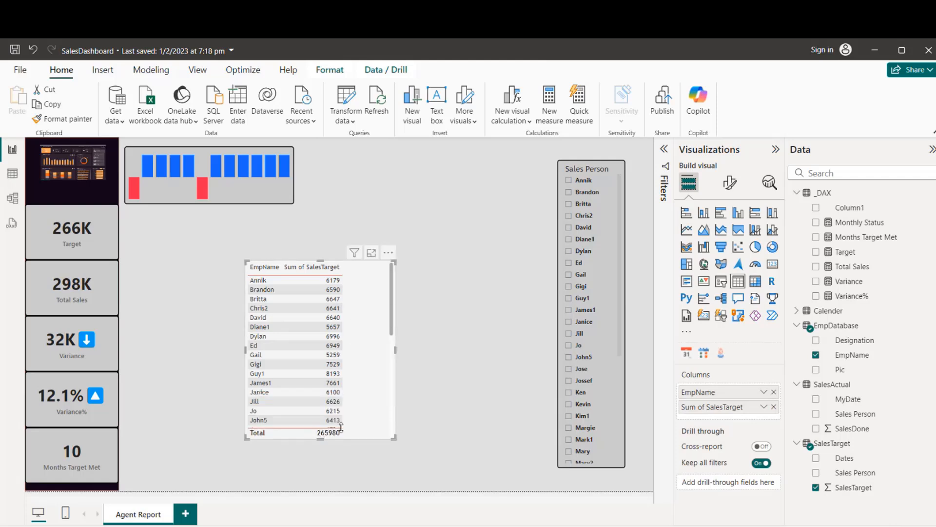
Select individual sales people in the slicer to check whether the employee target table gets filtered
{"action": "left_click", "coordinate": [568, 181]}
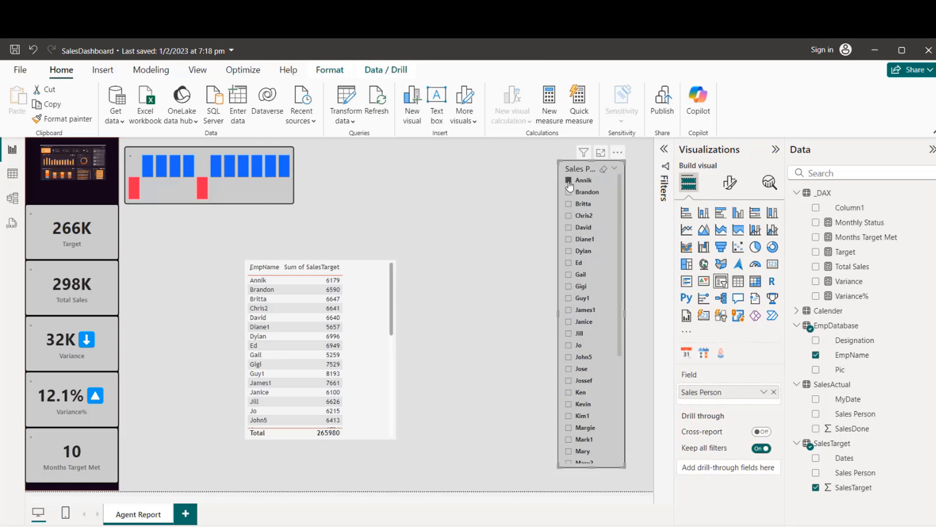
{"action": "left_click", "coordinate": [378, 382]}
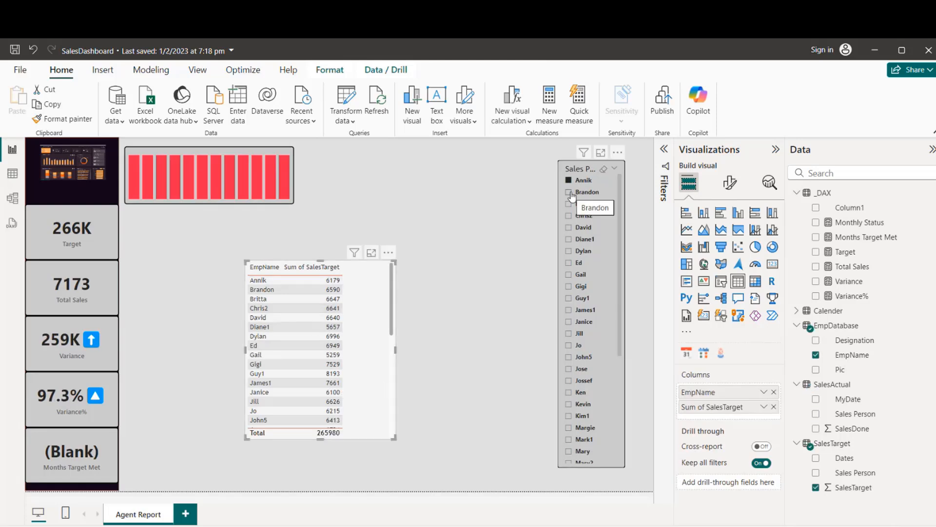
{"action": "left_click", "coordinate": [571, 215]}
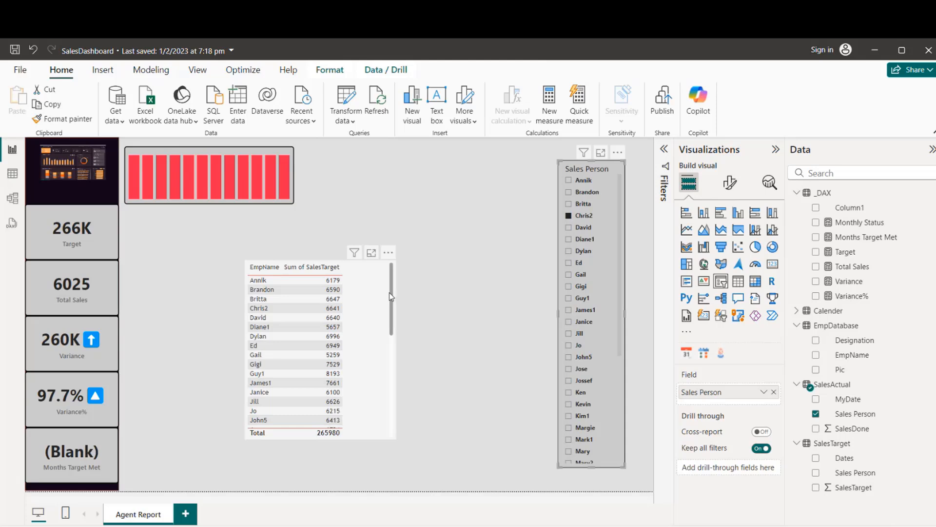
{"action": "mouse_move", "coordinate": [391, 298]}
{"action": "left_mouse_down"}
{"action": "mouse_move", "coordinate": [387, 374]}
{"action": "mouse_move", "coordinate": [392, 296]}
{"action": "left_mouse_up"}
{"action": "left_click", "coordinate": [568, 240]}
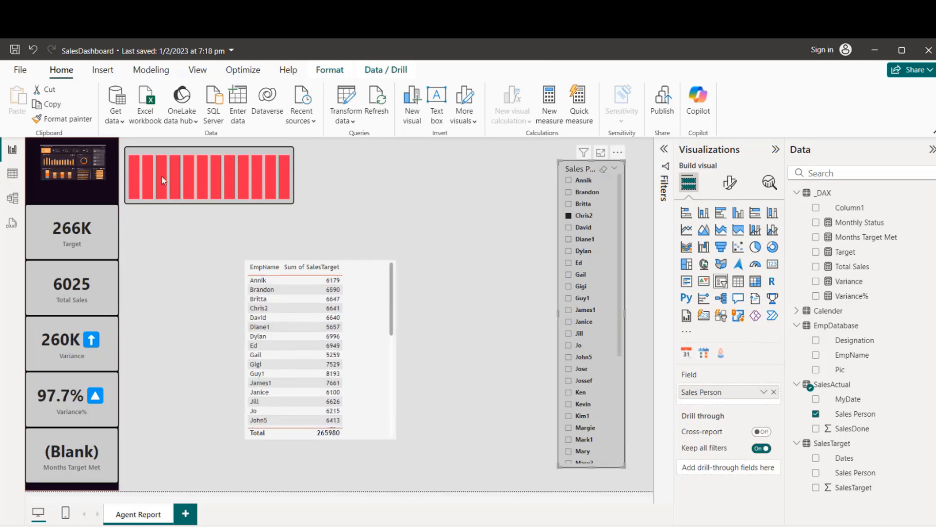
Rearrange the EmpDatabase and _DAX tables in the model diagram and inspect the relationships linking EmpDatabase to SalesActual and SalesTarget
{"action": "left_click", "coordinate": [13, 205]}
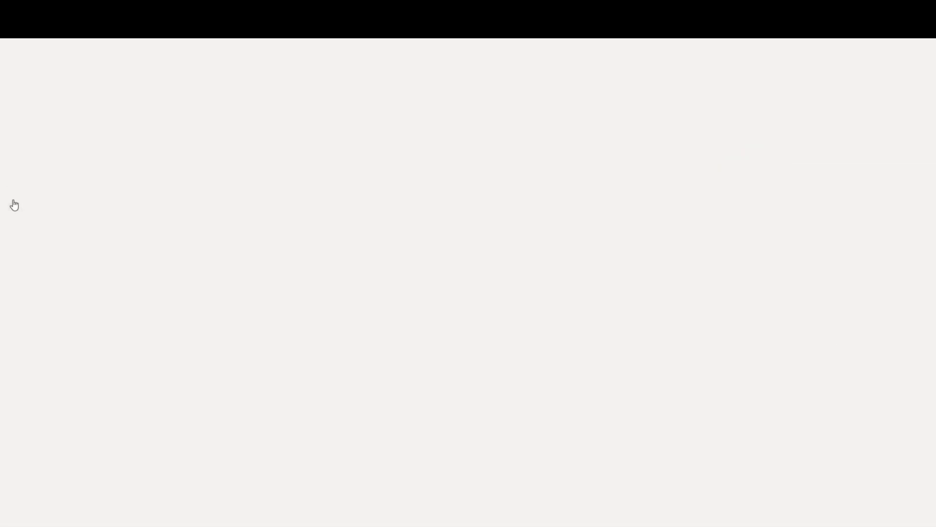
{"action": "left_click_drag", "start_coordinate": [708, 340], "coordinate": [588, 204]}
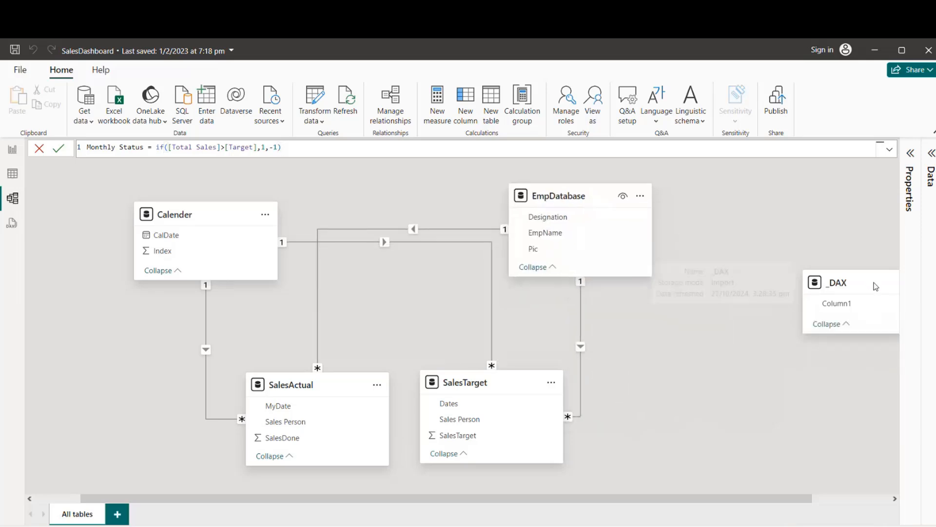
{"action": "left_click_drag", "start_coordinate": [874, 286], "coordinate": [934, 332]}
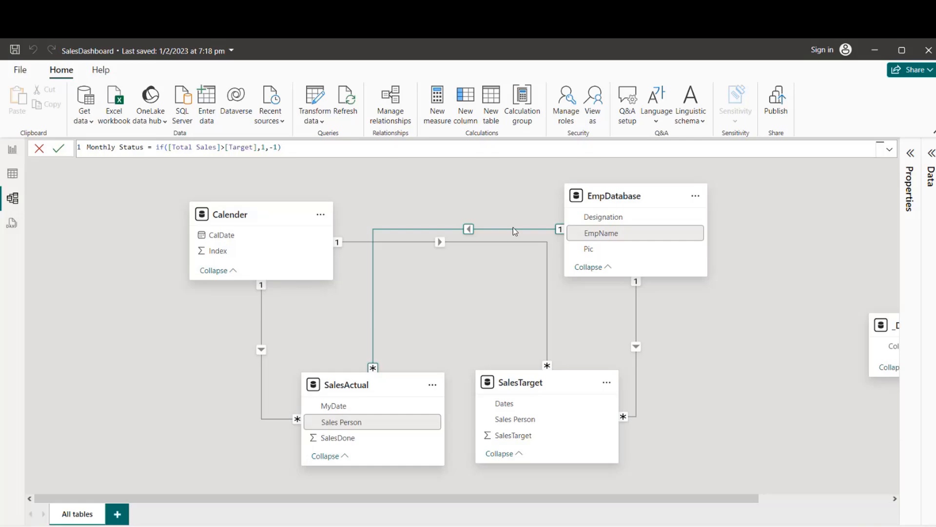
{"action": "left_click", "coordinate": [12, 150]}
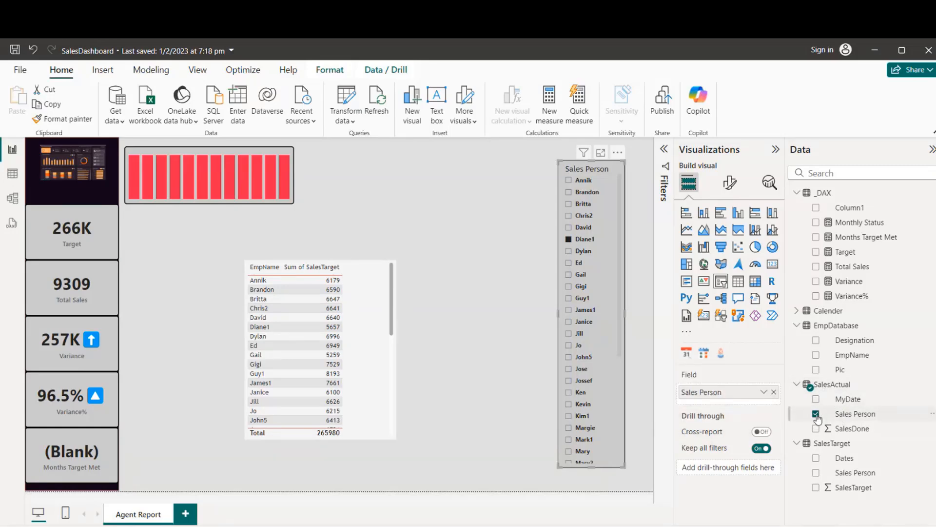
Replace the slicer's Sales Person field with EmpName from EmpDatabase and select the first employee to test the filtering
{"action": "left_click", "coordinate": [816, 414]}
{"action": "left_click_drag", "start_coordinate": [862, 356], "coordinate": [716, 393]}
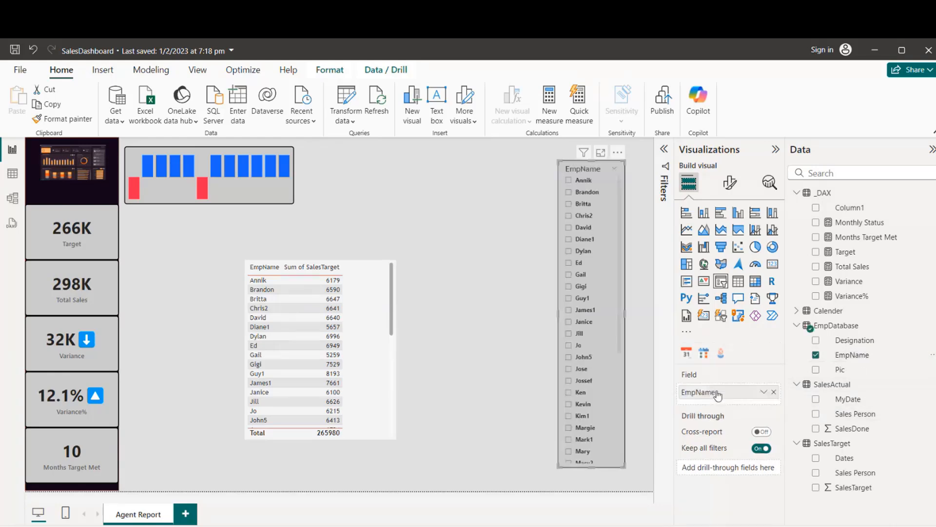
{"action": "left_click", "coordinate": [568, 181]}
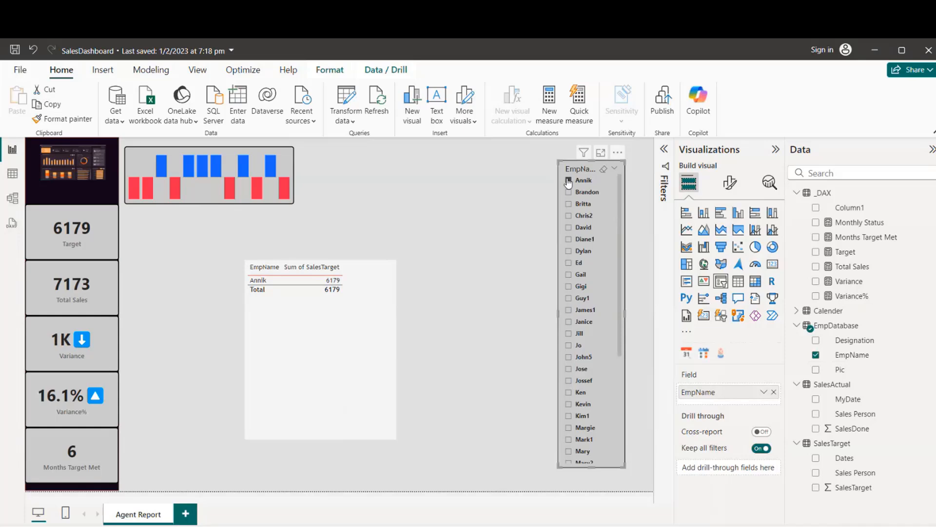
Delete the employee target table, move the EmpName slicer to the page's right edge and extend it to the page bottom
{"action": "left_click", "coordinate": [360, 418]}
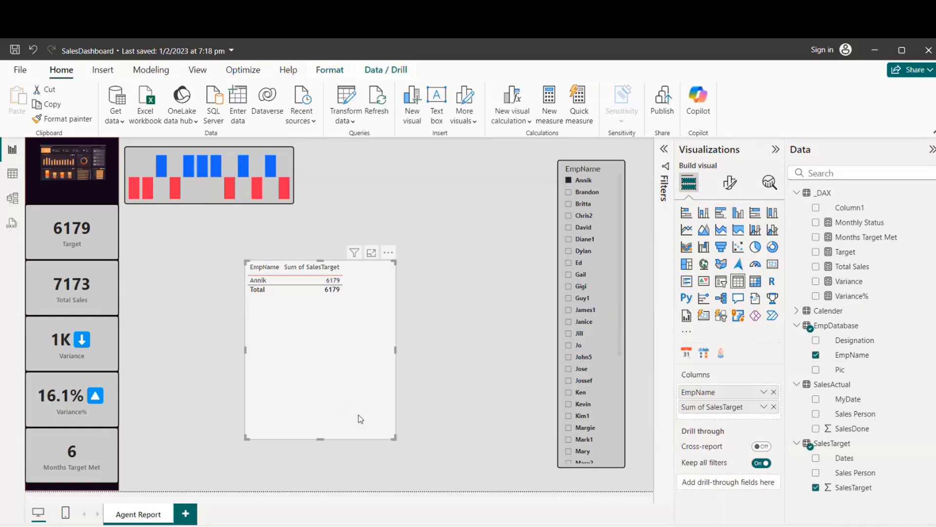
{"action": "key", "text": "Delete"}
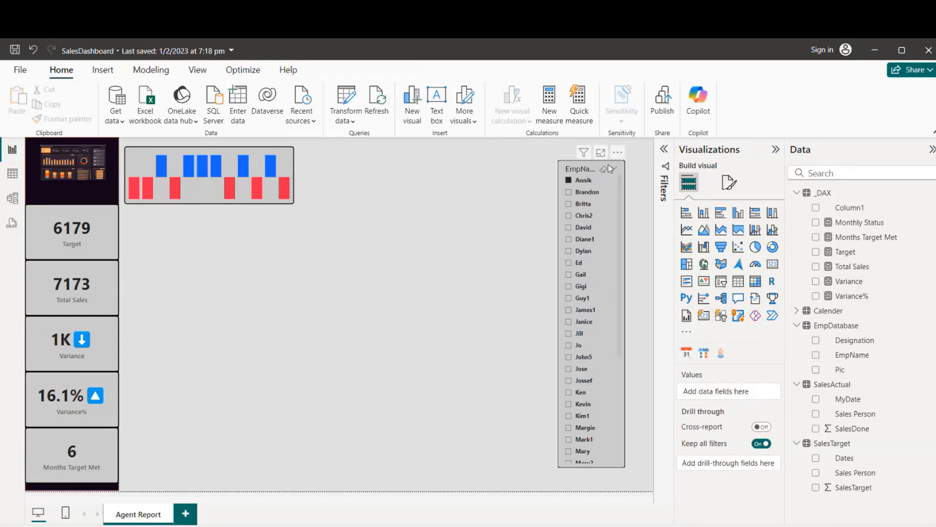
{"action": "left_click_drag", "start_coordinate": [610, 166], "coordinate": [638, 161]}
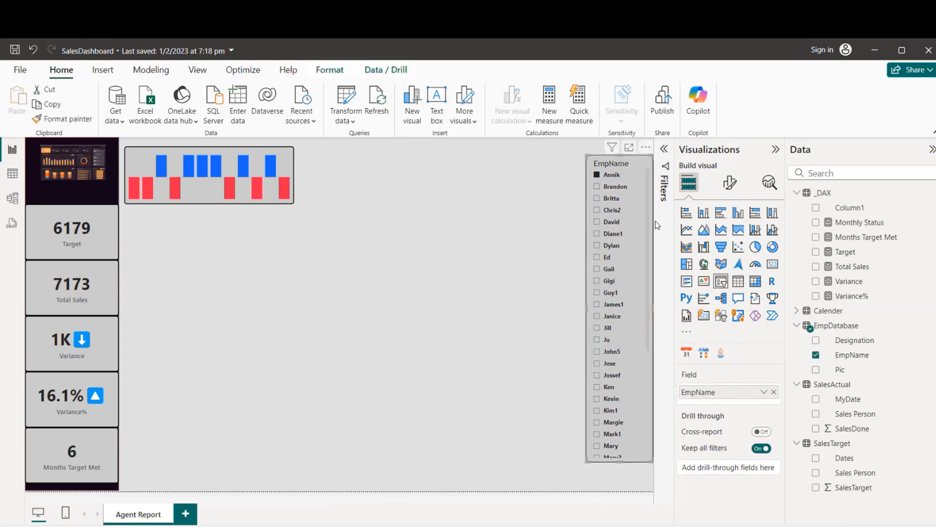
{"action": "left_click", "coordinate": [775, 150]}
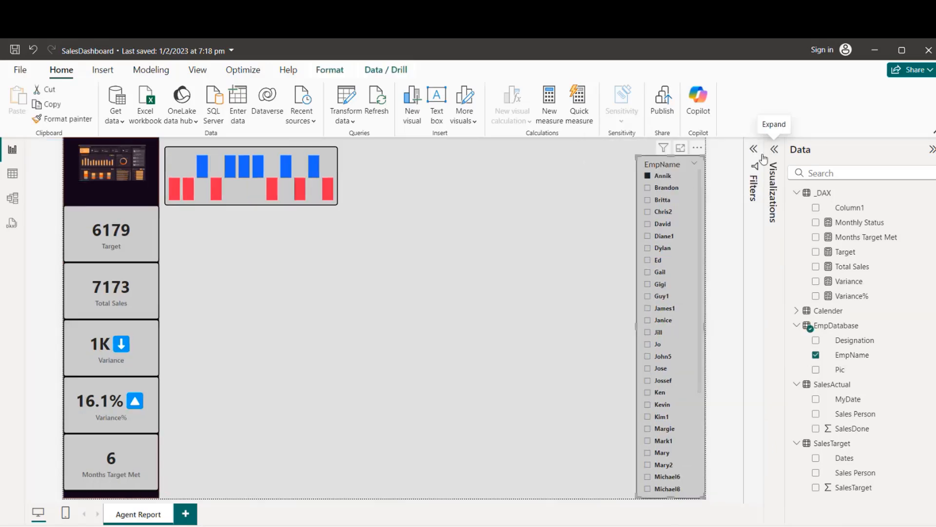
Reduce the height of the monthly status column chart slightly and deselect it
{"action": "left_click", "coordinate": [267, 206]}
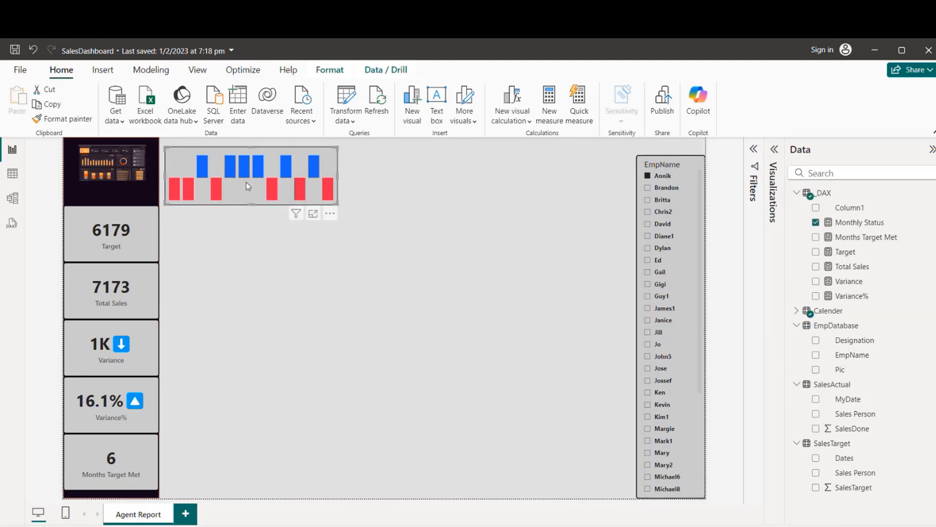
{"action": "left_click", "coordinate": [338, 273]}
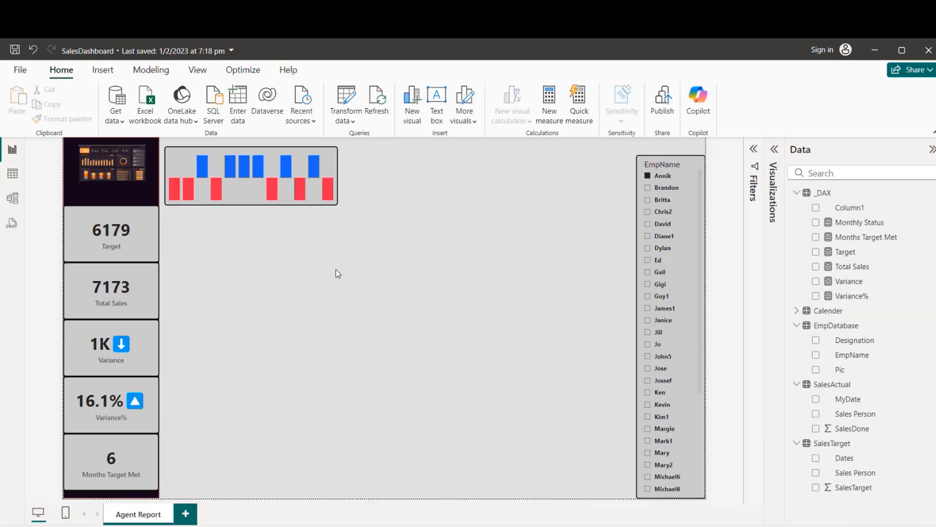
{"action": "left_click", "coordinate": [244, 205]}
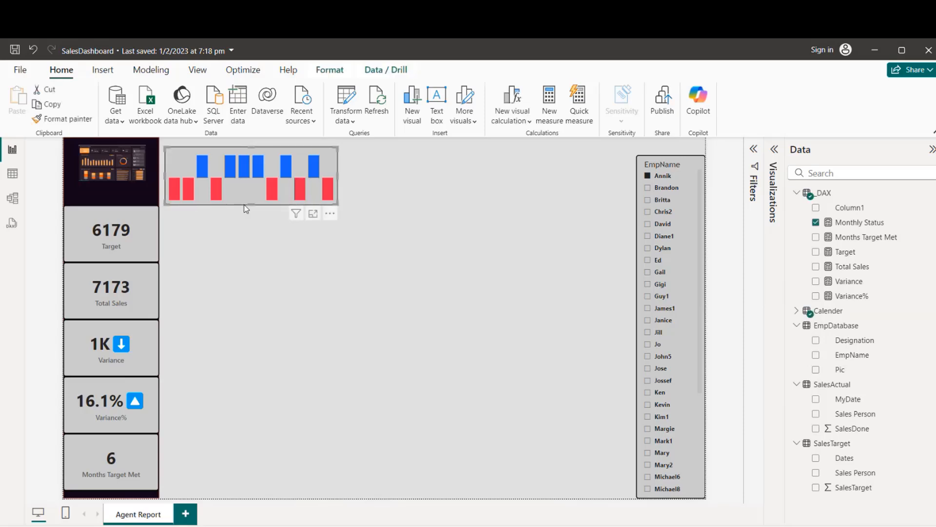
{"action": "left_click_drag", "start_coordinate": [251, 205], "coordinate": [251, 199]}
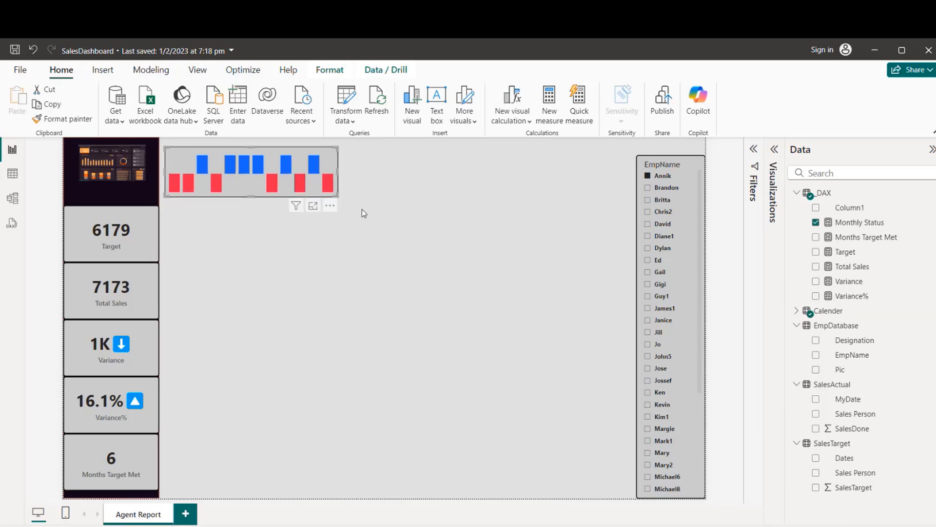
{"action": "left_click", "coordinate": [428, 192]}
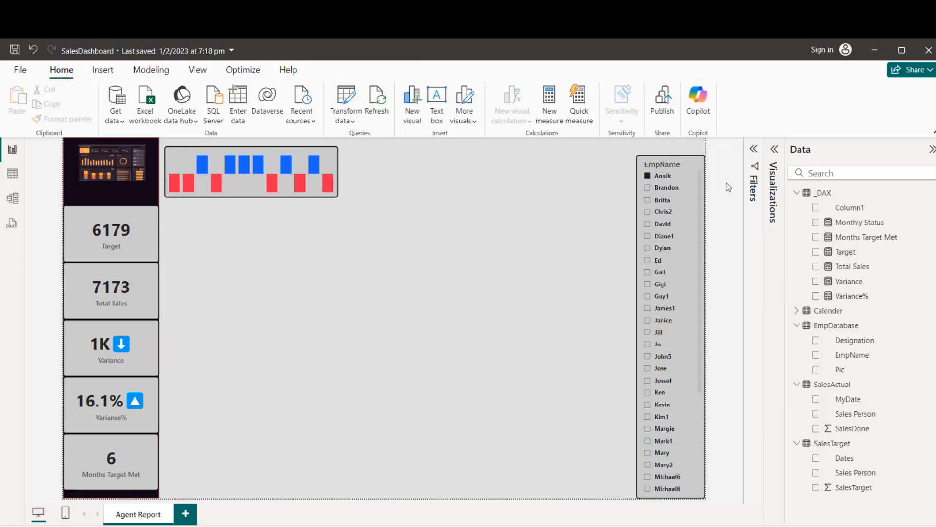
Add an empty KPI visual and place it beside the monthly status chart along the page's upper edge
{"action": "left_click", "coordinate": [775, 150]}
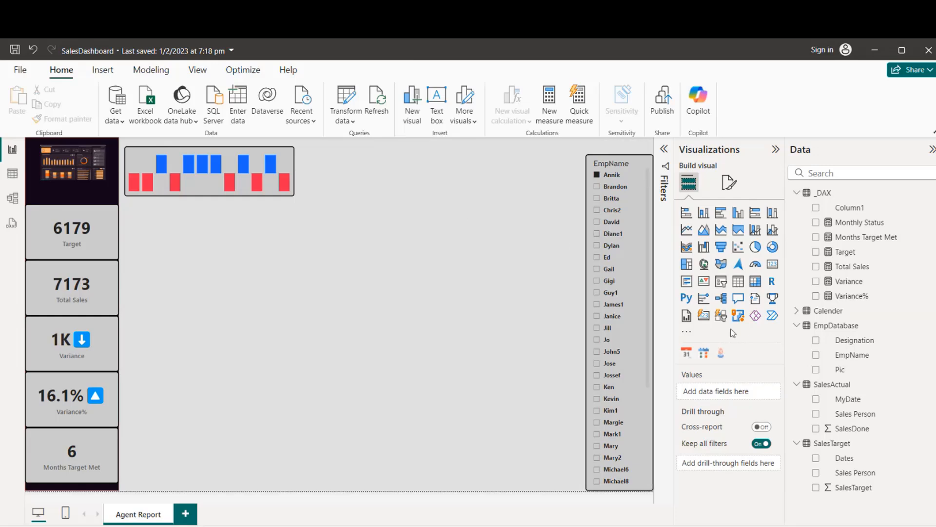
{"action": "left_click", "coordinate": [704, 281]}
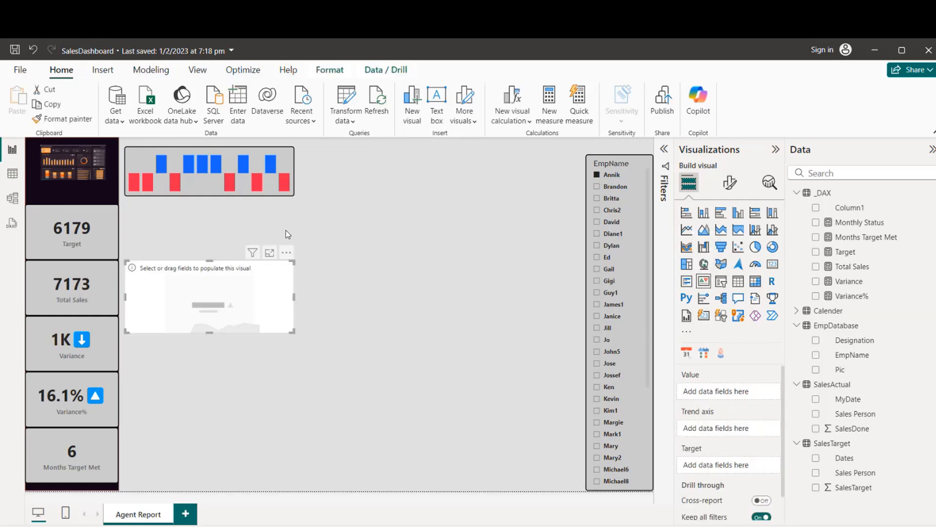
{"action": "left_click_drag", "start_coordinate": [274, 289], "coordinate": [458, 170]}
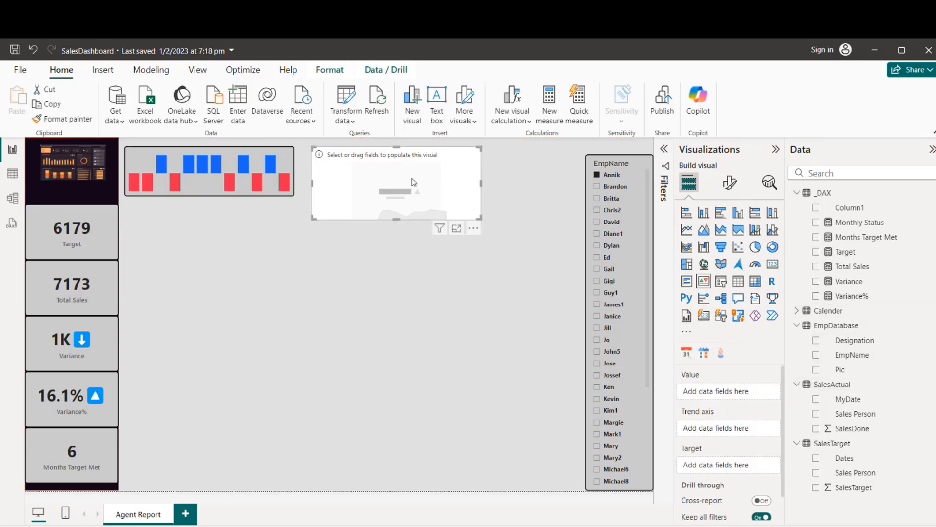
Set Quarter from the Calender table's CalDate hierarchy as the KPI's trend axis
{"action": "left_click", "coordinate": [798, 325]}
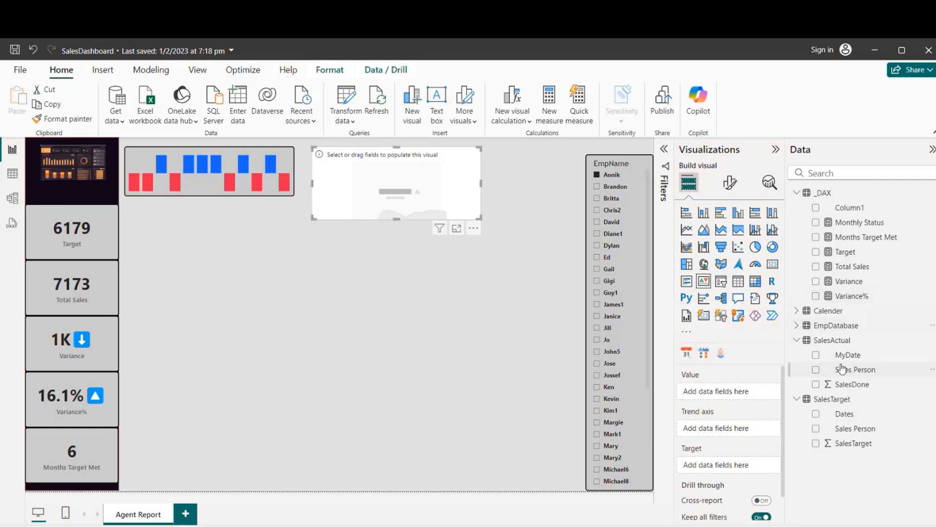
{"action": "left_click", "coordinate": [807, 312]}
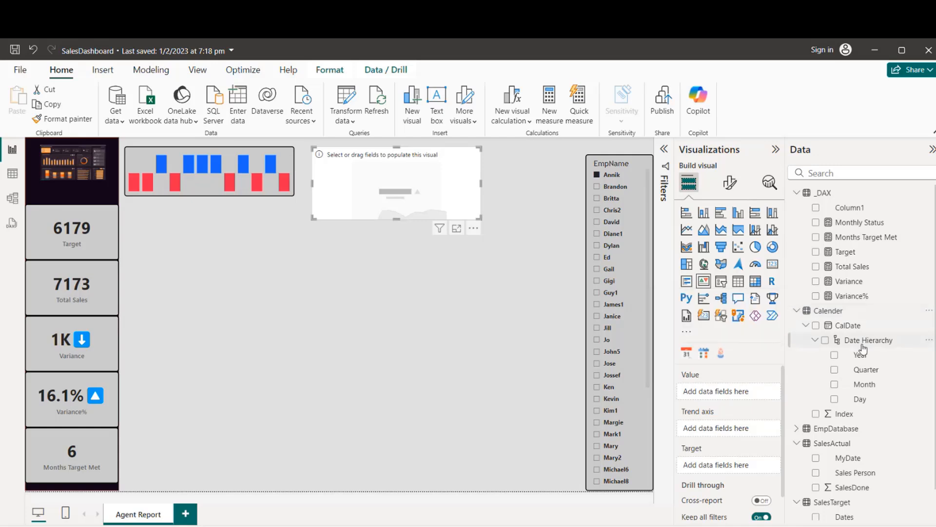
{"action": "left_click_drag", "start_coordinate": [858, 374], "coordinate": [738, 392]}
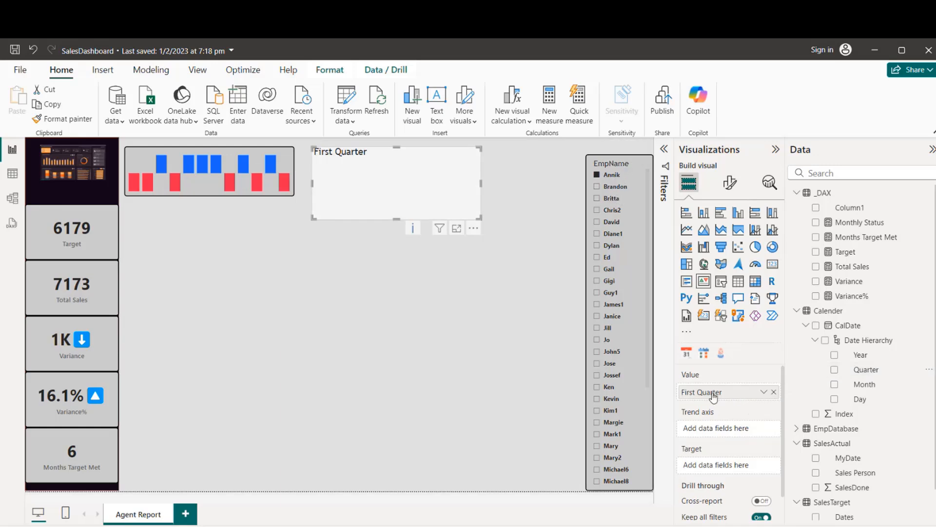
{"action": "left_click_drag", "start_coordinate": [726, 393], "coordinate": [717, 428]}
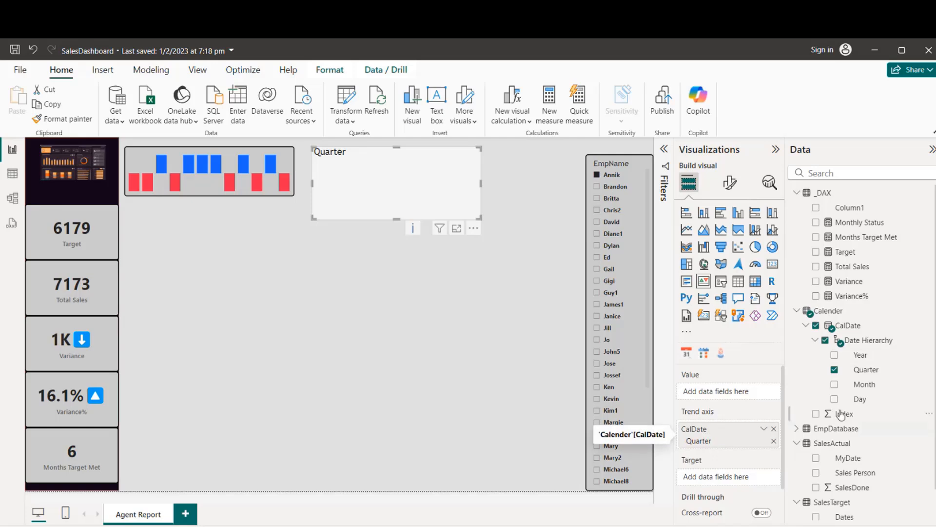
{"action": "left_click", "coordinate": [798, 311]}
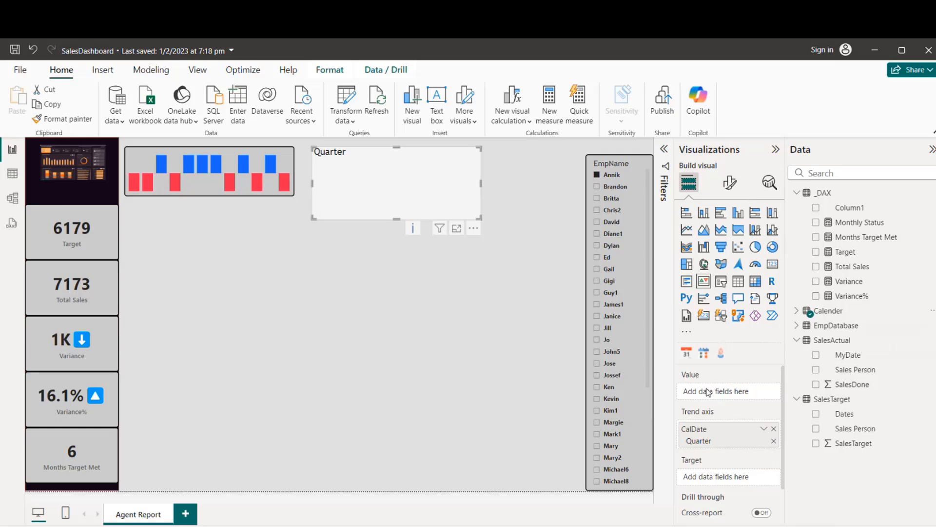
Use SalesDone as the KPI's value and SalesTarget as its target, and nudge the visual slightly up towards the column chart
{"action": "left_click_drag", "start_coordinate": [880, 390], "coordinate": [734, 393]}
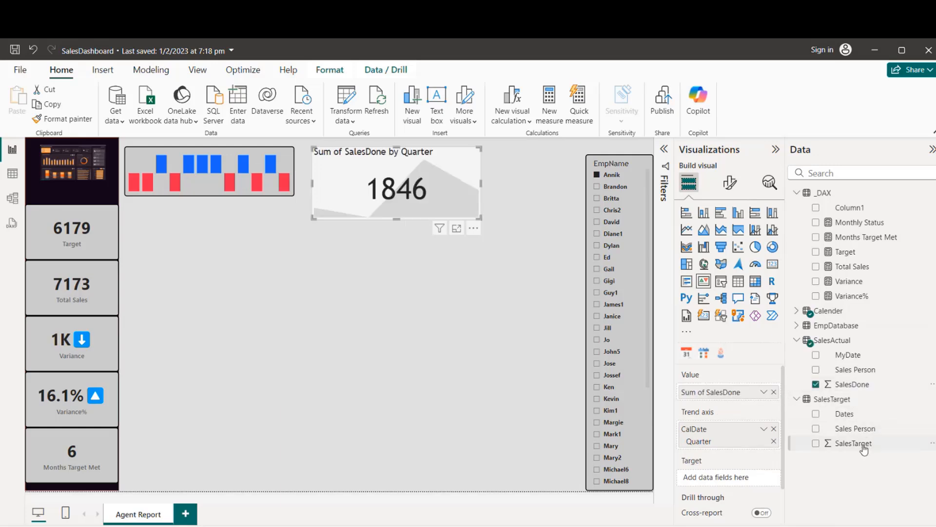
{"action": "left_click_drag", "start_coordinate": [863, 443], "coordinate": [722, 482]}
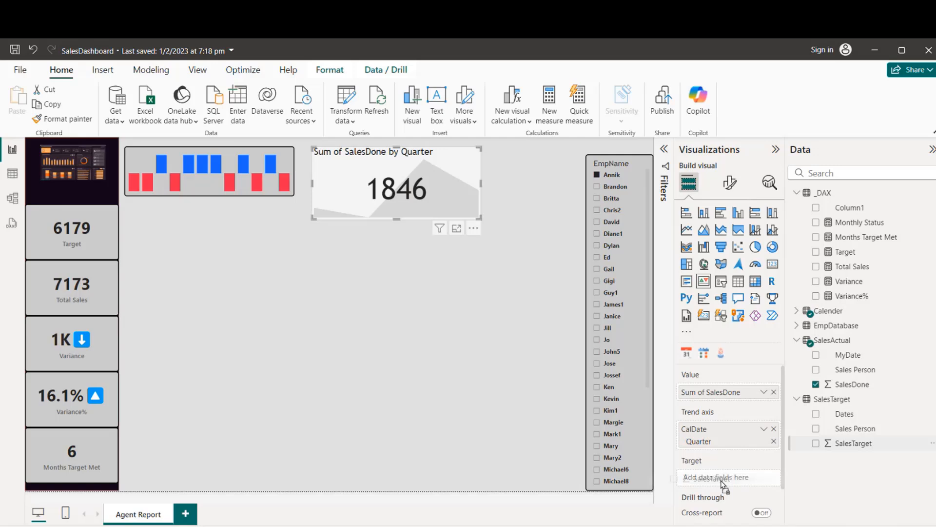
{"action": "left_click_drag", "start_coordinate": [720, 481], "coordinate": [719, 480]}
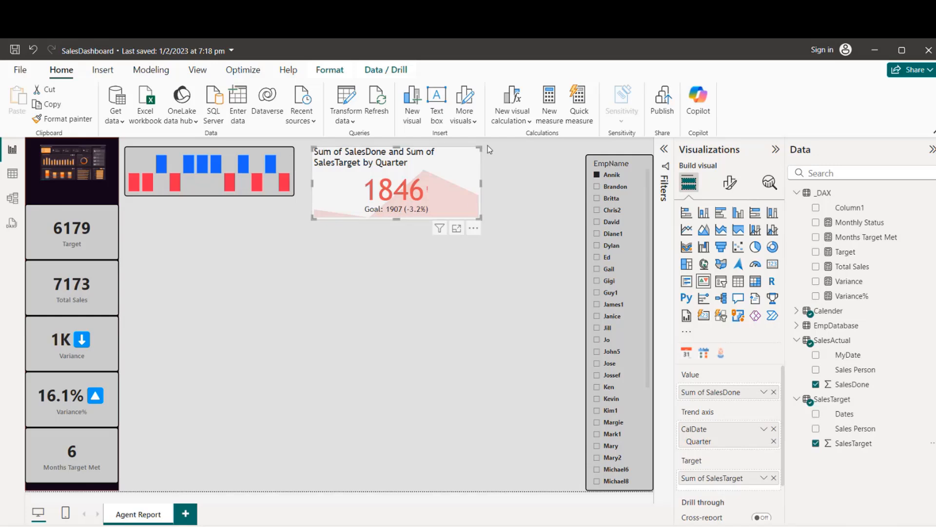
{"action": "mouse_move", "coordinate": [432, 163]}
{"action": "left_mouse_down"}
{"action": "mouse_move", "coordinate": [455, 157]}
{"action": "mouse_move", "coordinate": [429, 159]}
{"action": "left_mouse_up"}
{"action": "left_click", "coordinate": [388, 277]}
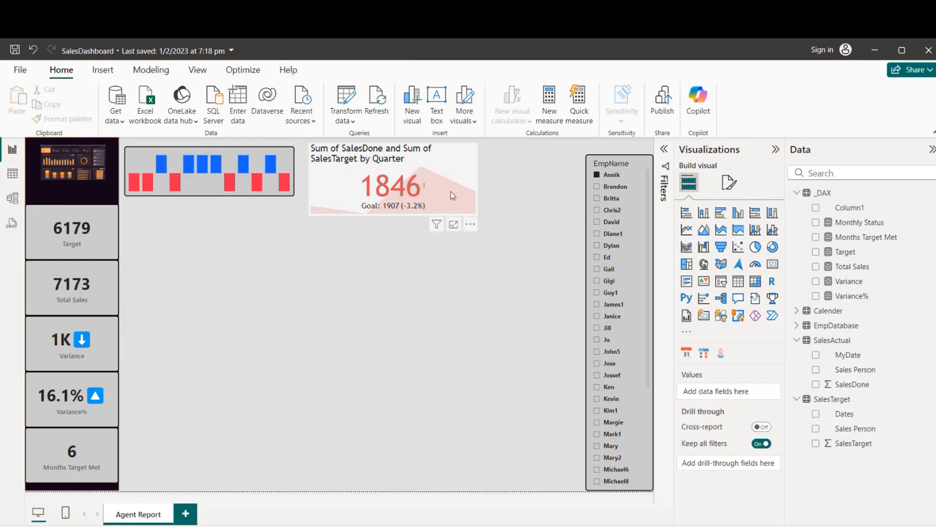
{"action": "left_click", "coordinate": [471, 162]}
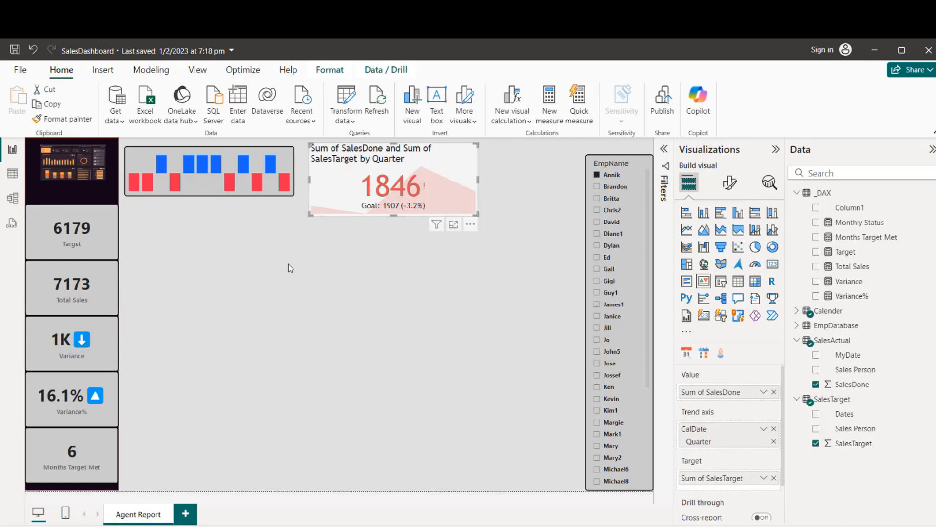
Set the monthly status chart's background transparency to 70% and turn off its visual border
{"action": "left_click", "coordinate": [210, 192]}
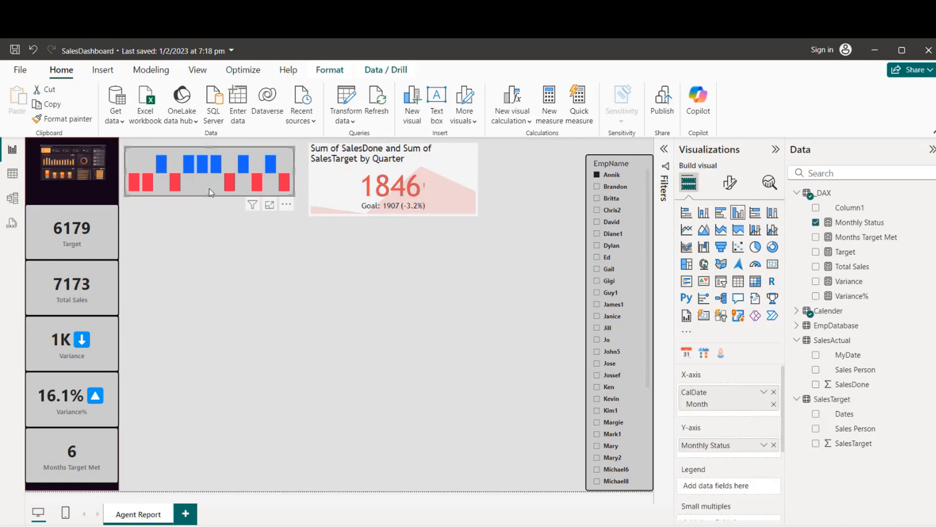
{"action": "left_click", "coordinate": [729, 184]}
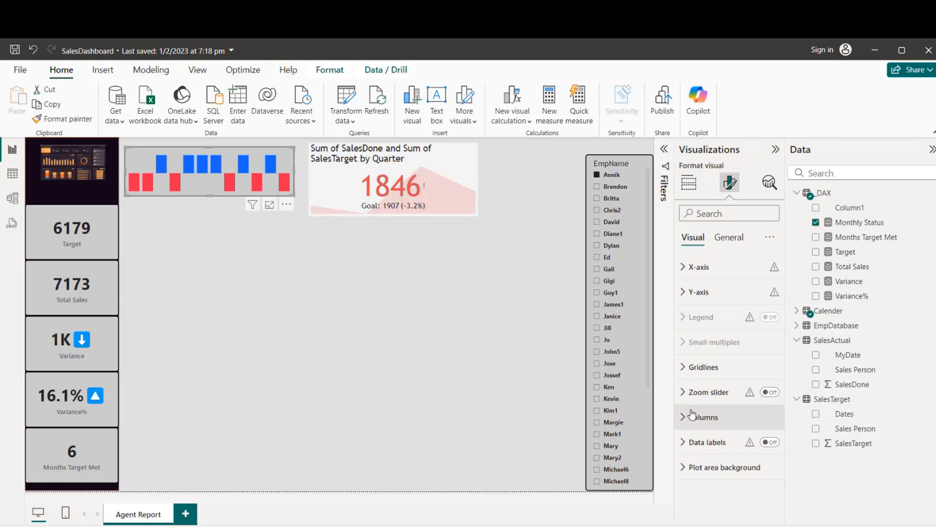
{"action": "left_click", "coordinate": [734, 238]}
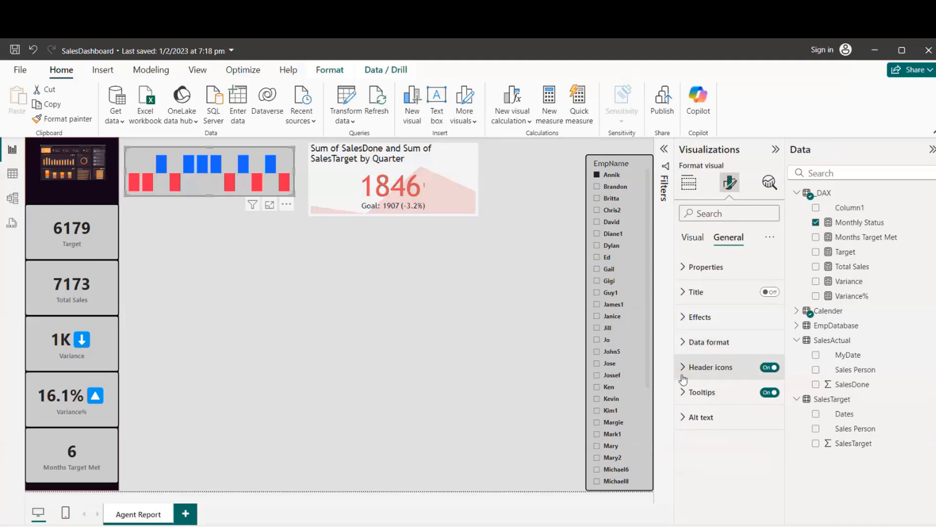
{"action": "left_click", "coordinate": [703, 316]}
{"action": "left_click", "coordinate": [737, 413]}
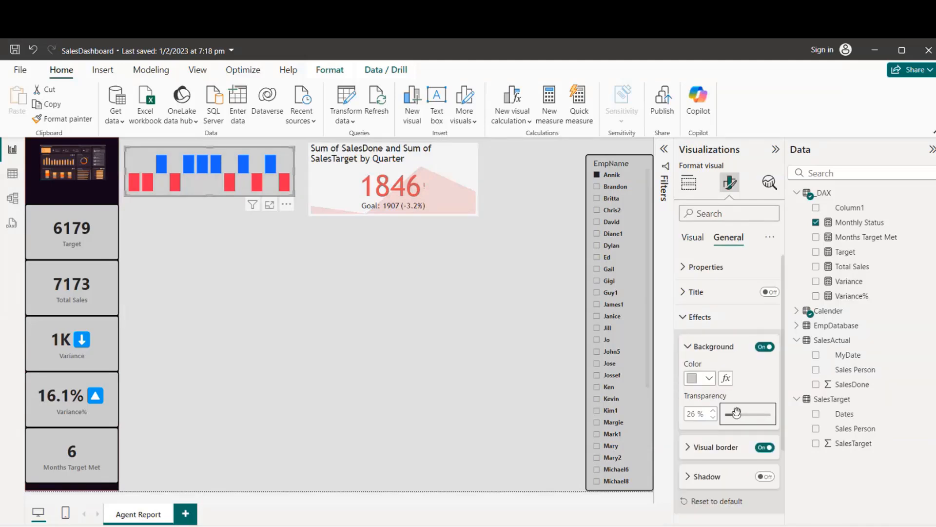
{"action": "left_click_drag", "start_coordinate": [736, 413], "coordinate": [745, 414]}
{"action": "left_click", "coordinate": [713, 412]}
{"action": "left_click", "coordinate": [713, 412]}
{"action": "left_click", "coordinate": [713, 412]}
{"action": "left_click", "coordinate": [714, 413]}
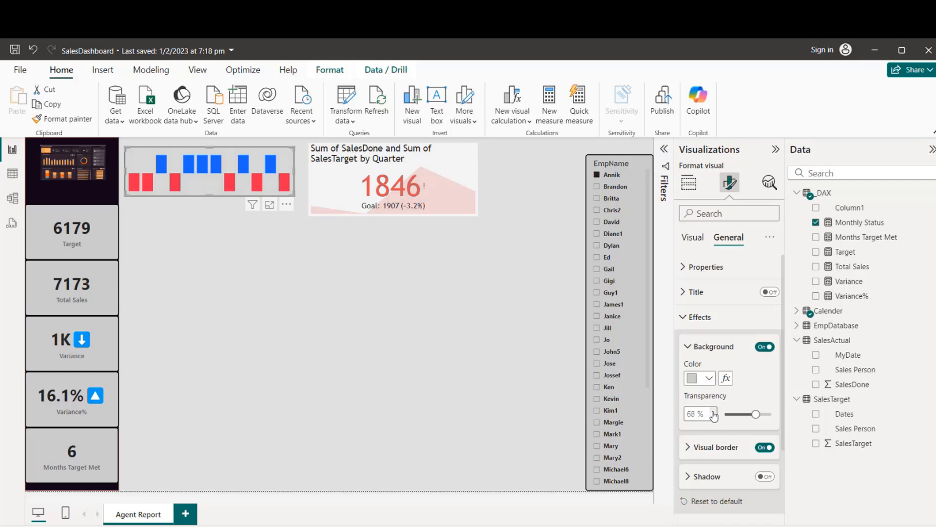
{"action": "left_click", "coordinate": [714, 412]}
{"action": "left_click", "coordinate": [713, 413]}
{"action": "left_click", "coordinate": [764, 447]}
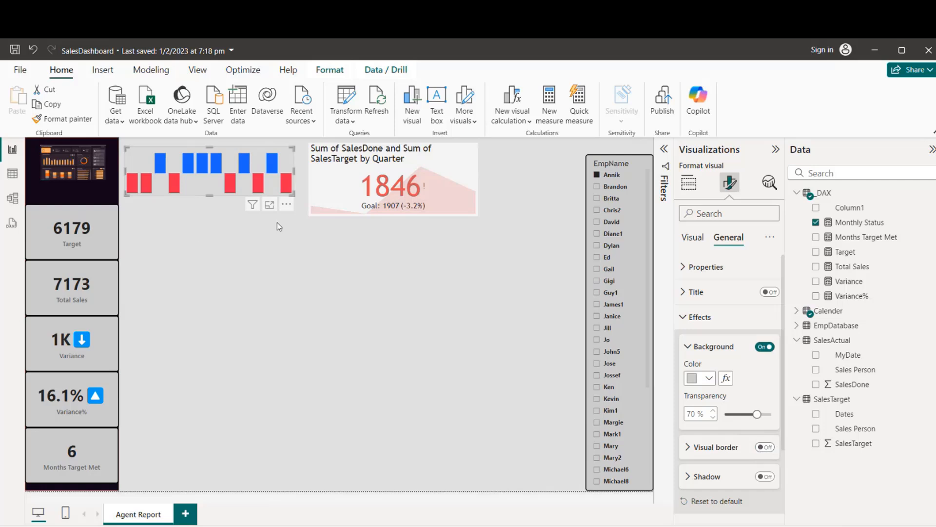
{"action": "left_click", "coordinate": [198, 243]}
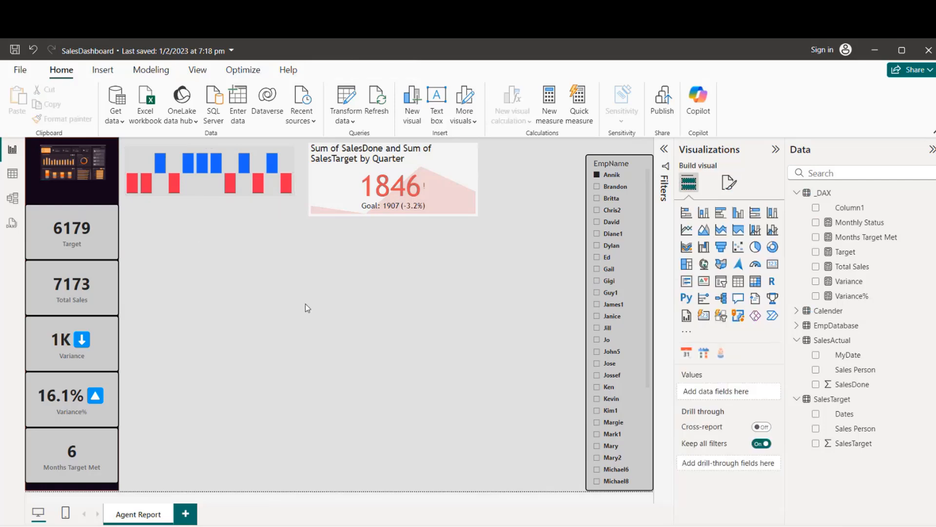
Copy the monthly status chart's formatting onto the KPI visual with the format painter
{"action": "left_click", "coordinate": [197, 189]}
{"action": "left_click", "coordinate": [62, 118]}
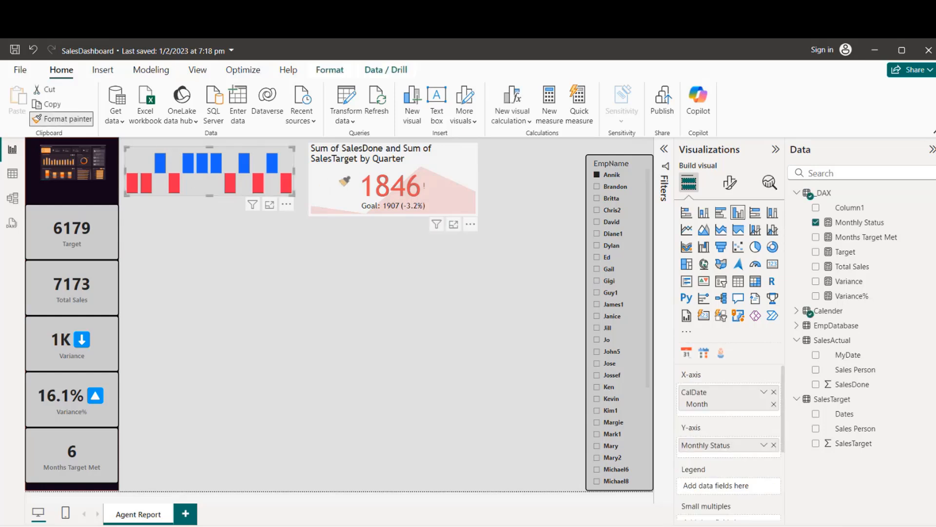
{"action": "left_click", "coordinate": [344, 181]}
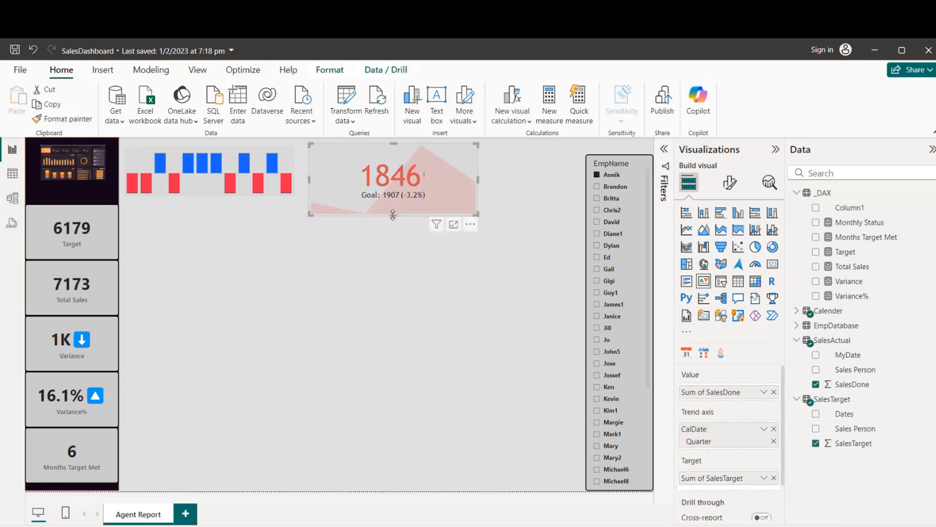
Shorten the KPI to about the monthly status chart's height and nudge it closer to the chart
{"action": "left_click_drag", "start_coordinate": [392, 214], "coordinate": [394, 201]}
{"action": "left_click", "coordinate": [415, 251]}
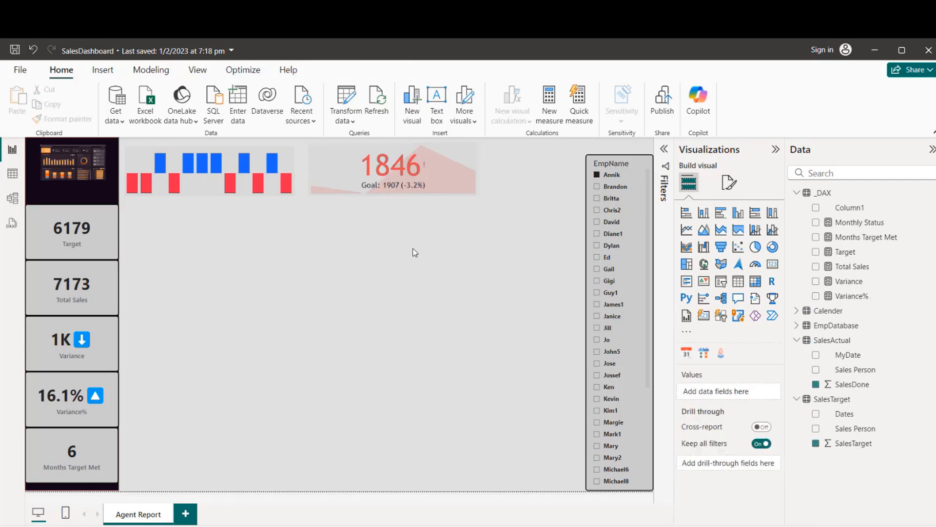
{"action": "left_click_drag", "start_coordinate": [458, 174], "coordinate": [459, 172]}
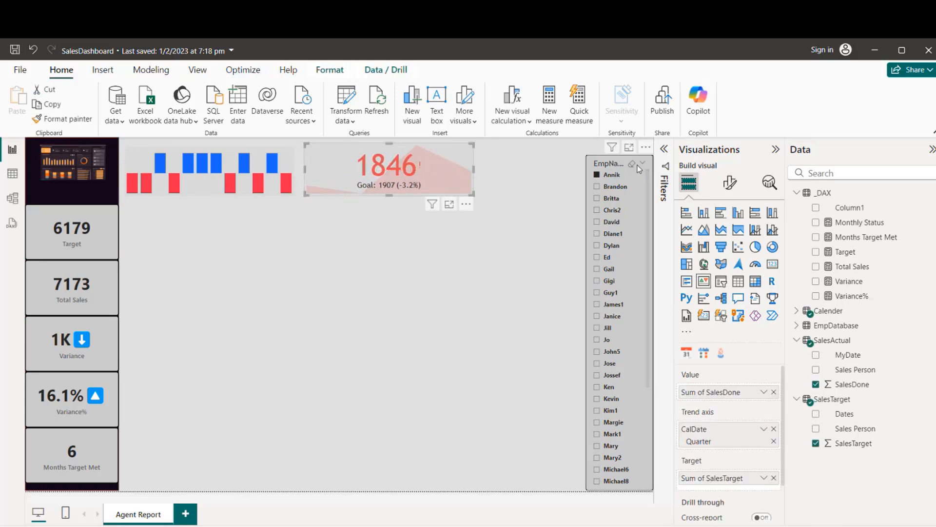
Clear the EmpName slicer's selection and nudge the KPI slightly down and closer to the monthly status chart
{"action": "left_click", "coordinate": [632, 165]}
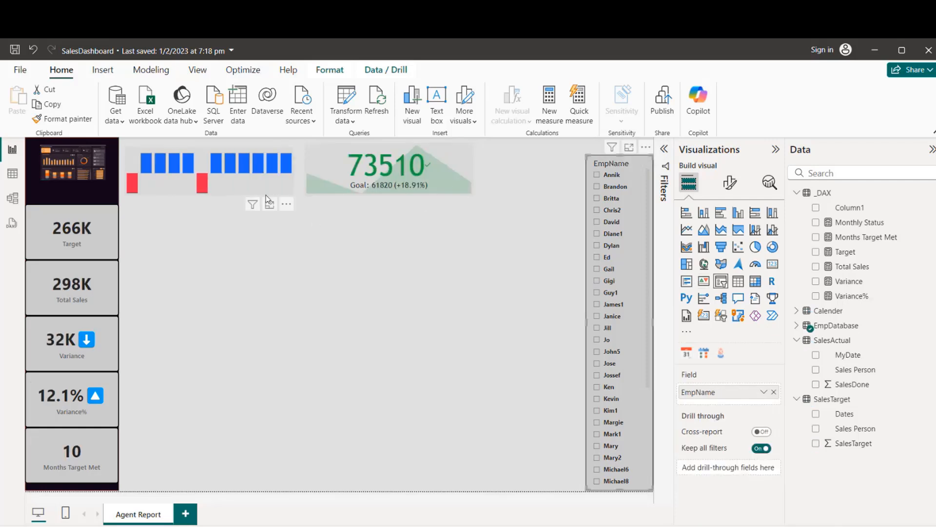
{"action": "left_click_drag", "start_coordinate": [352, 156], "coordinate": [348, 161]}
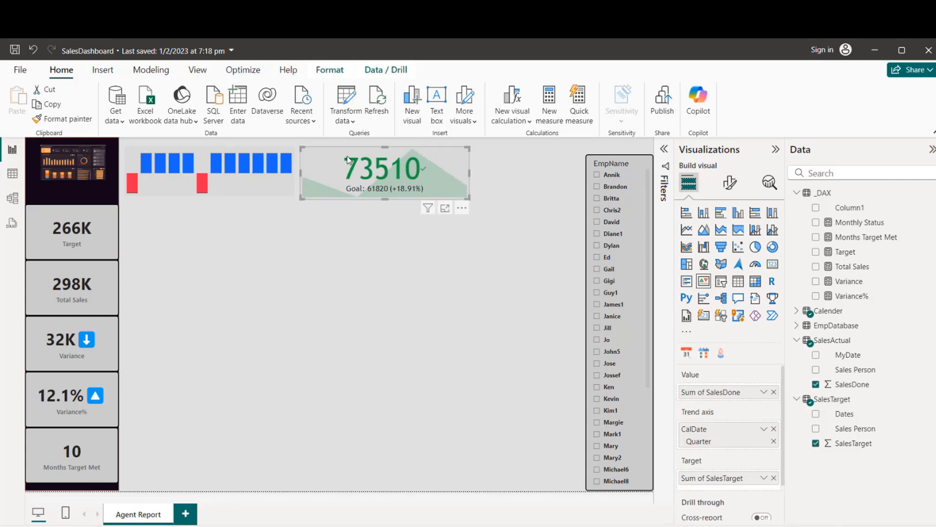
{"action": "left_click", "coordinate": [356, 268]}
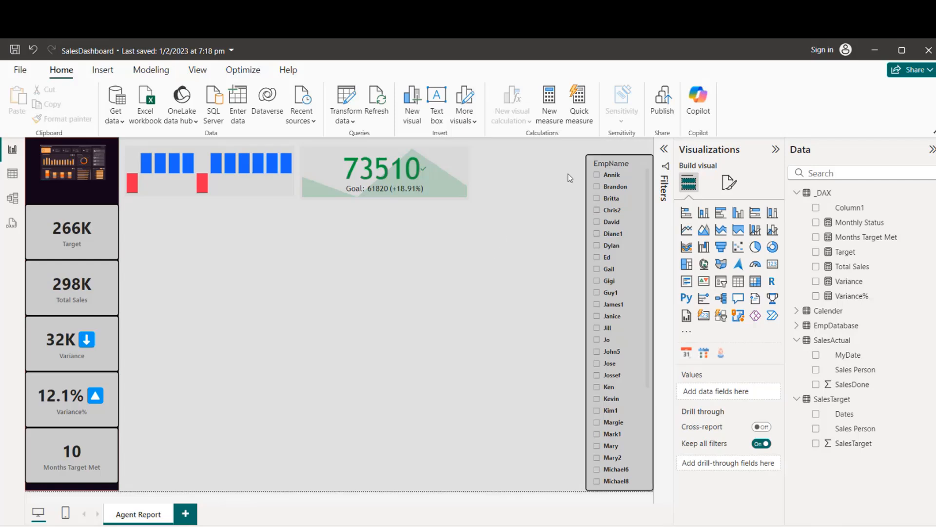
Shorten the EmpName slicer from above so that it starts just below the KPI's lower edge
{"action": "left_click", "coordinate": [637, 155]}
{"action": "left_click_drag", "start_coordinate": [619, 155], "coordinate": [619, 199]}
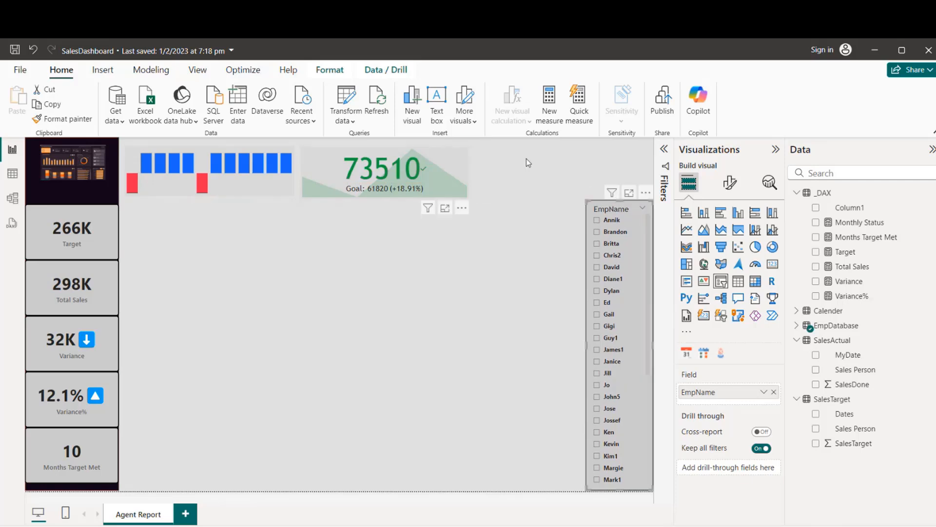
{"action": "left_click", "coordinate": [540, 159]}
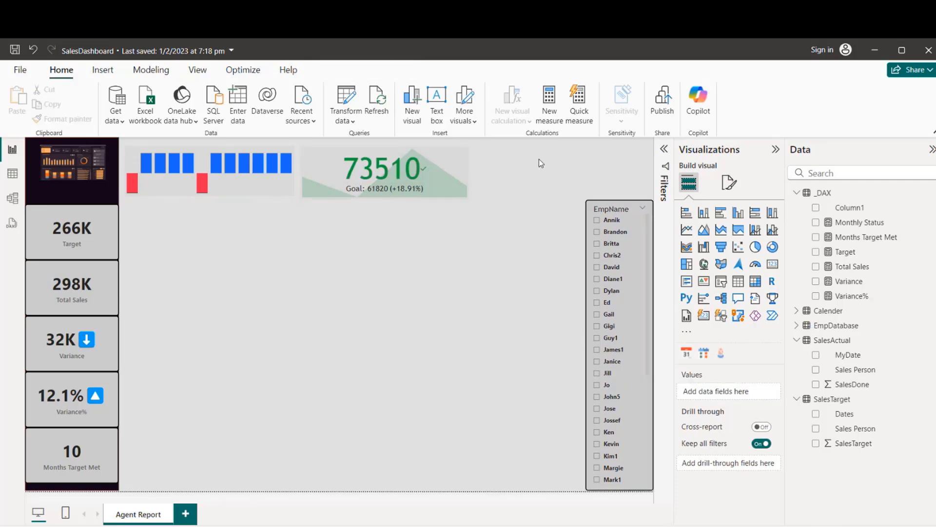
Check the callout value font settings of the Target card
{"action": "left_click", "coordinate": [452, 157]}
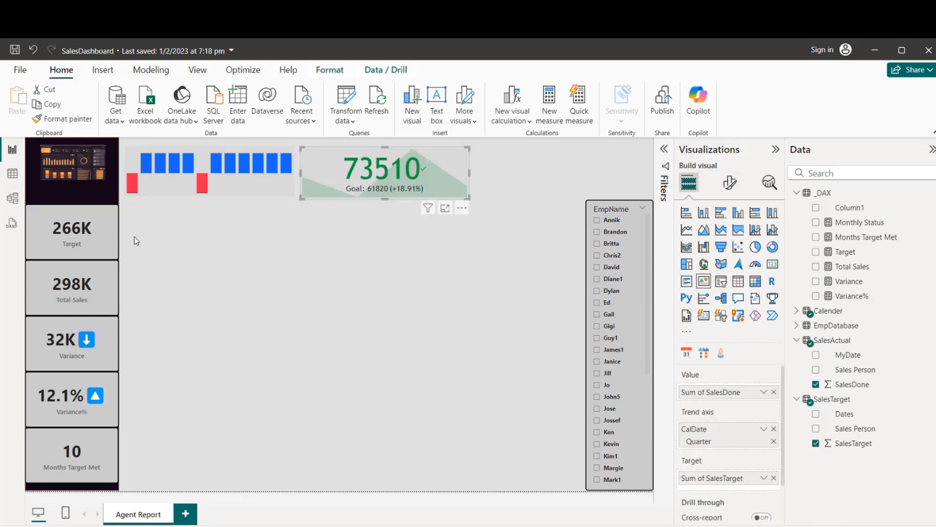
{"action": "left_click", "coordinate": [87, 244]}
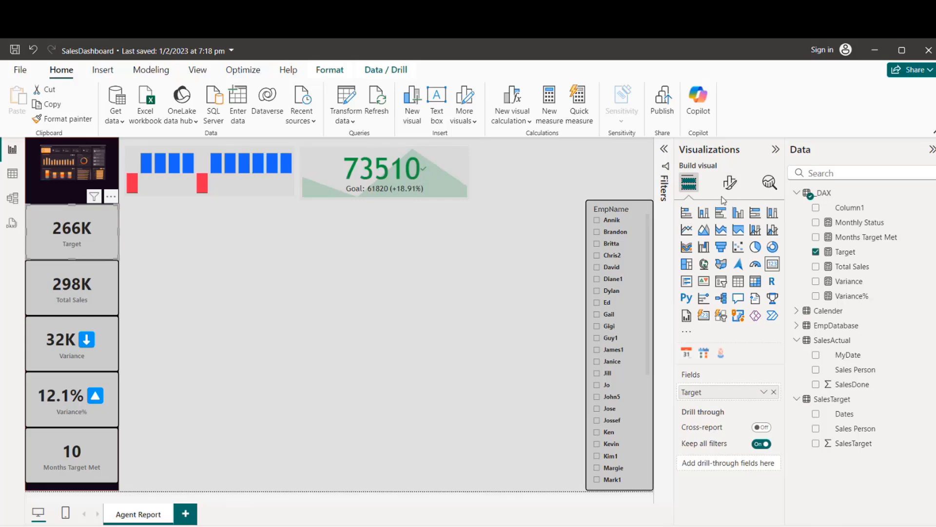
{"action": "left_click", "coordinate": [730, 182]}
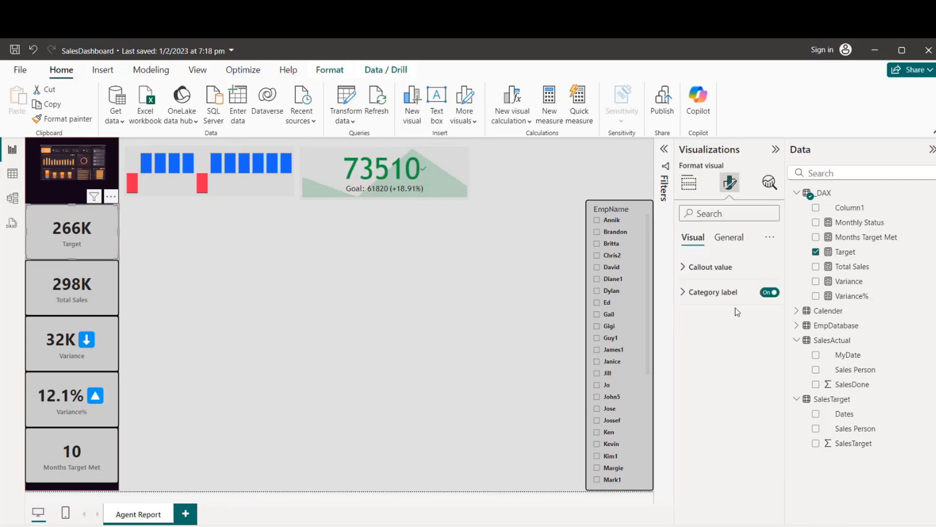
{"action": "left_click", "coordinate": [691, 269]}
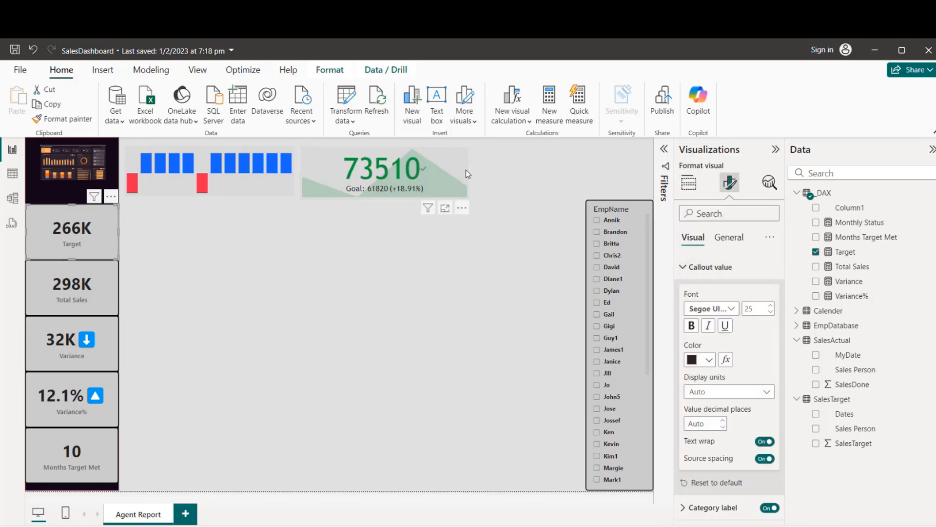
Set the KPI's icon size to 15 pt and show its date, keeping the target label on
{"action": "left_click", "coordinate": [463, 156]}
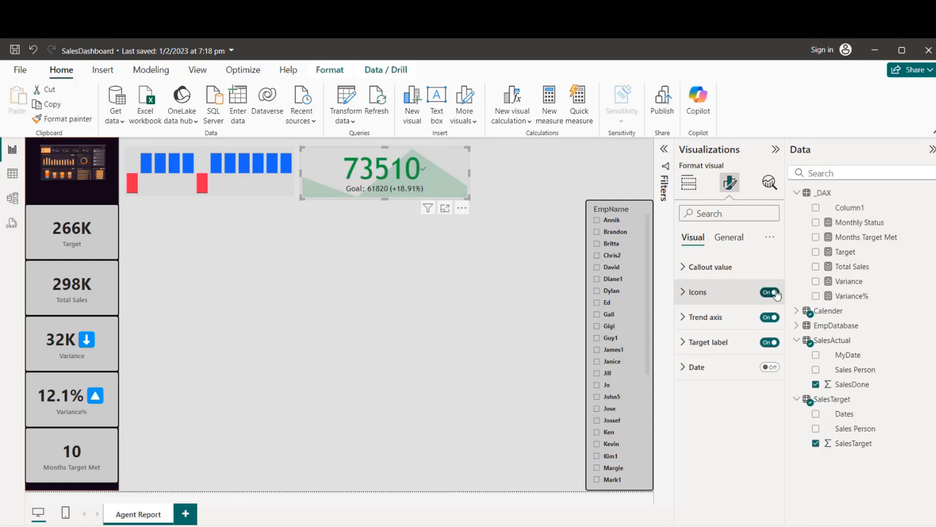
{"action": "left_click", "coordinate": [685, 293]}
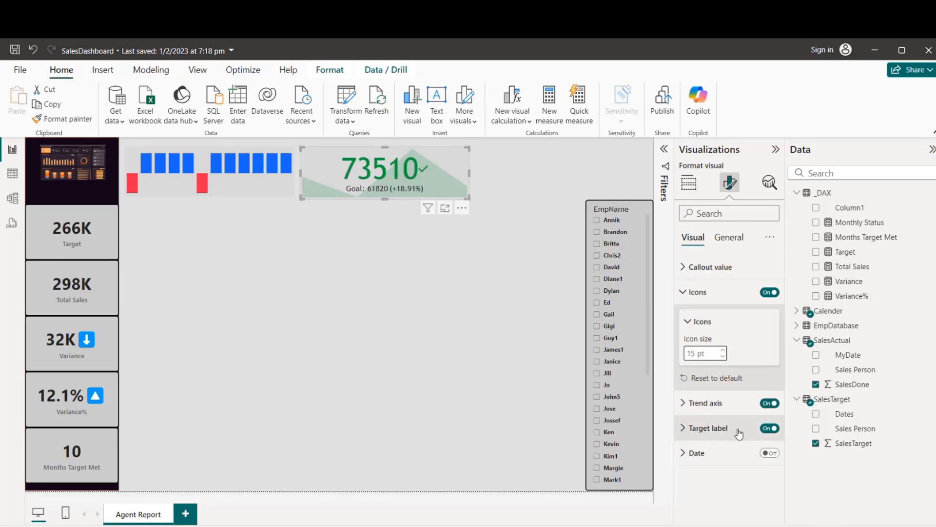
{"action": "left_click", "coordinate": [767, 428]}
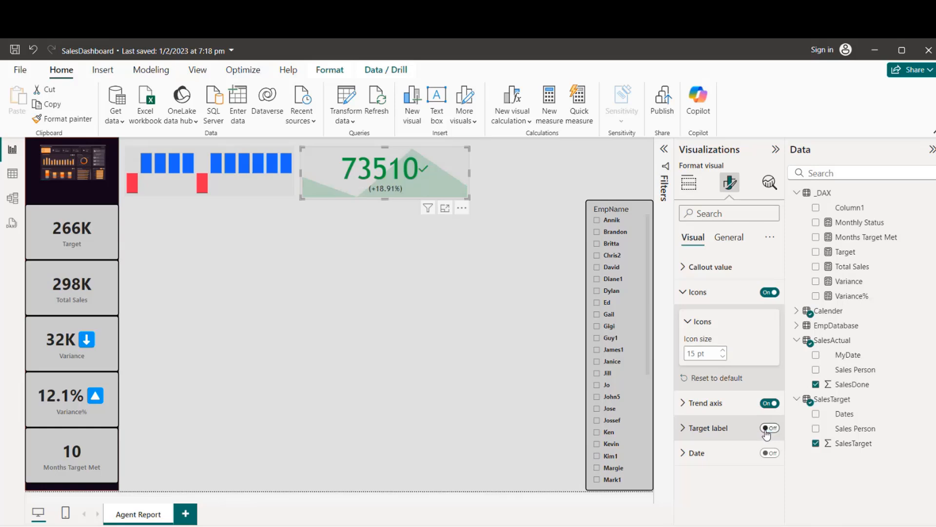
{"action": "left_click", "coordinate": [774, 428]}
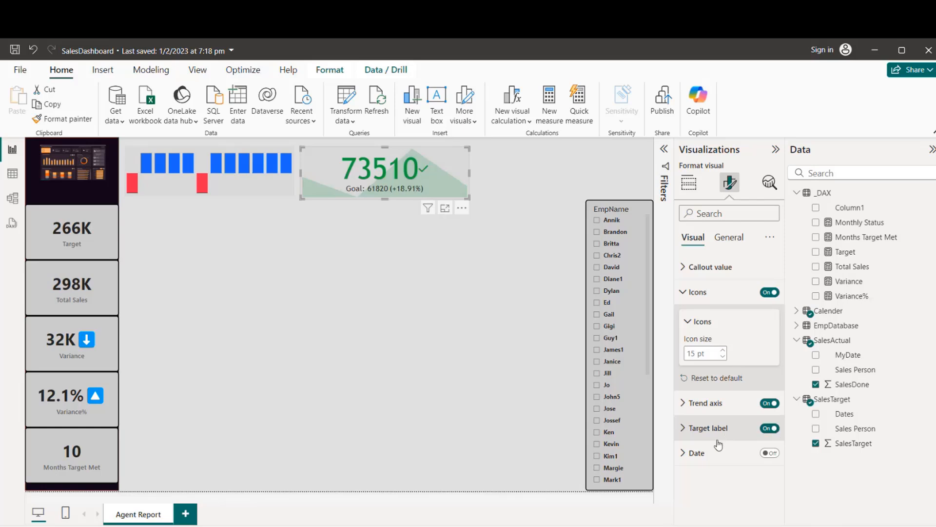
{"action": "left_click", "coordinate": [776, 453]}
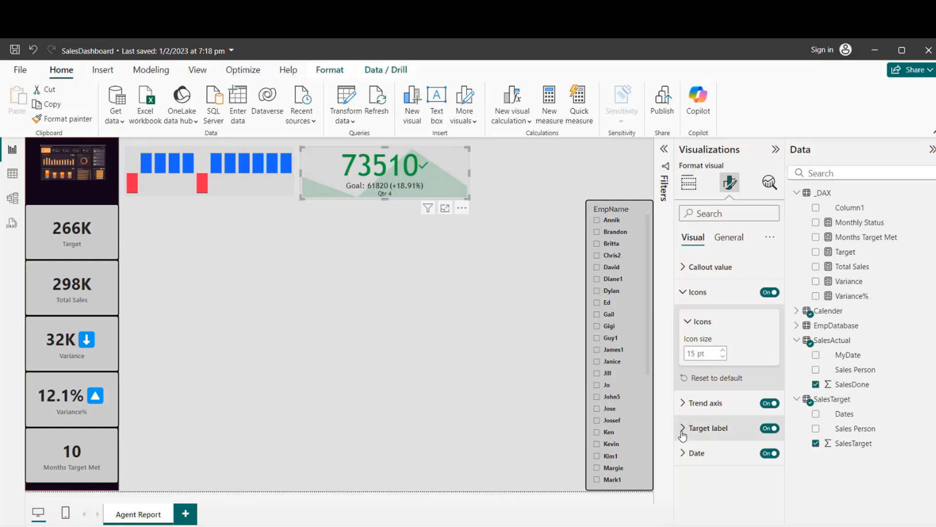
{"action": "left_click", "coordinate": [685, 294]}
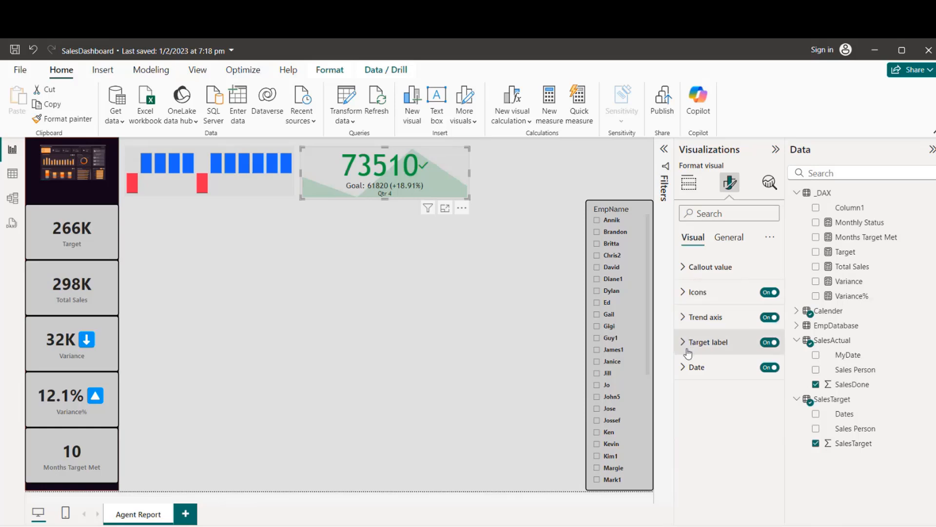
Set the KPI's callout value font size to 25
{"action": "left_click", "coordinate": [684, 276]}
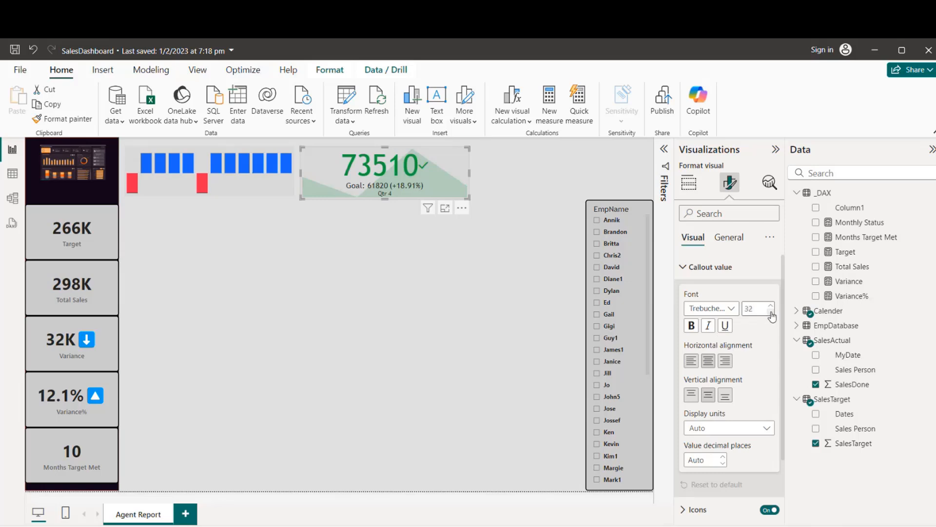
{"action": "left_click", "coordinate": [771, 313]}
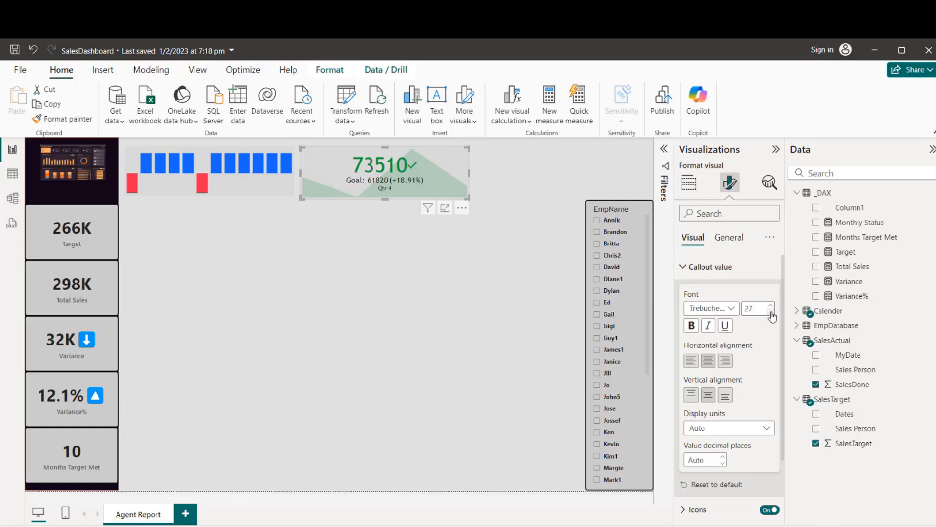
{"action": "left_click", "coordinate": [771, 313]}
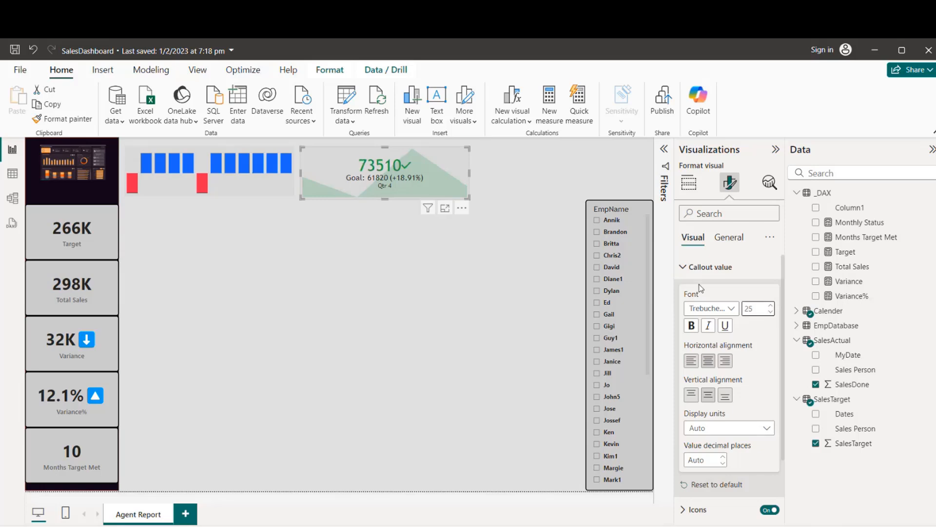
{"action": "left_click", "coordinate": [683, 268]}
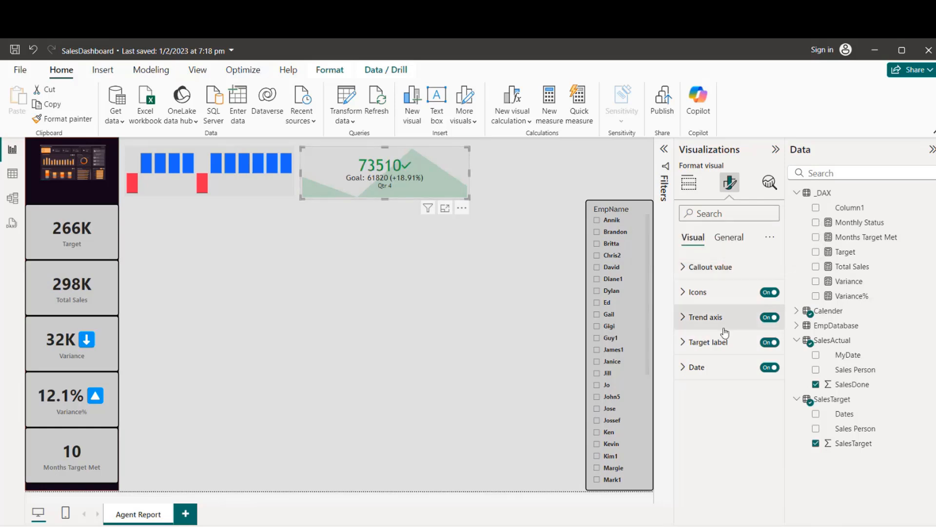
{"action": "left_click", "coordinate": [728, 237]}
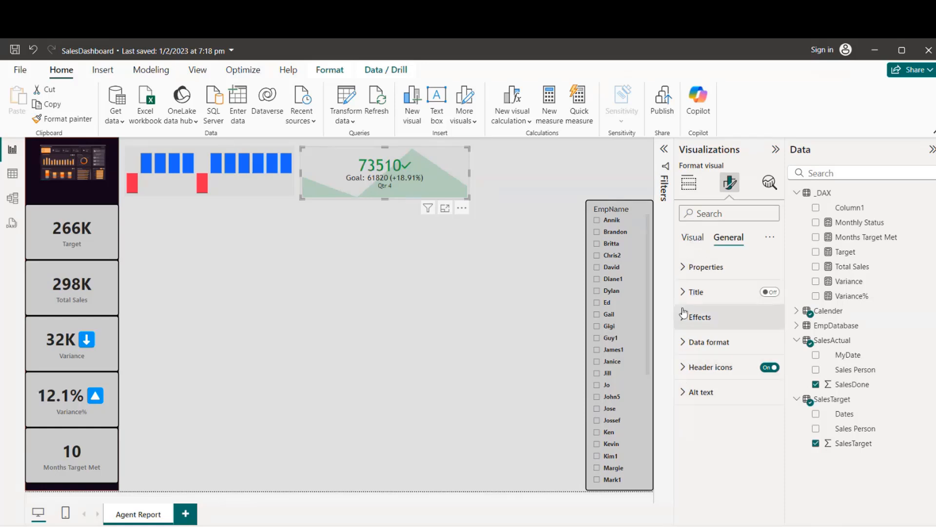
{"action": "left_click", "coordinate": [692, 237]}
{"action": "left_click", "coordinate": [693, 267]}
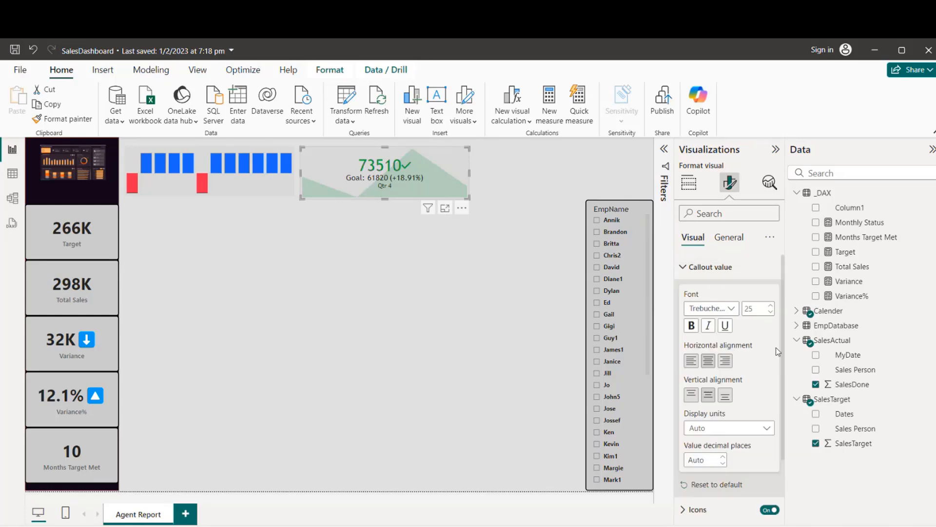
{"action": "scroll", "coordinate": [780, 352], "scroll_direction": "down", "scroll_amount": 3}
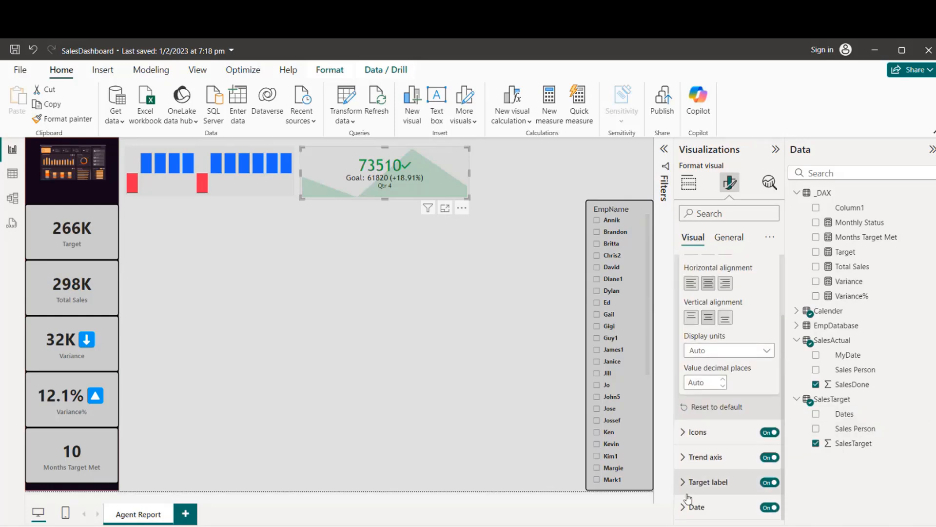
{"action": "left_click", "coordinate": [685, 459]}
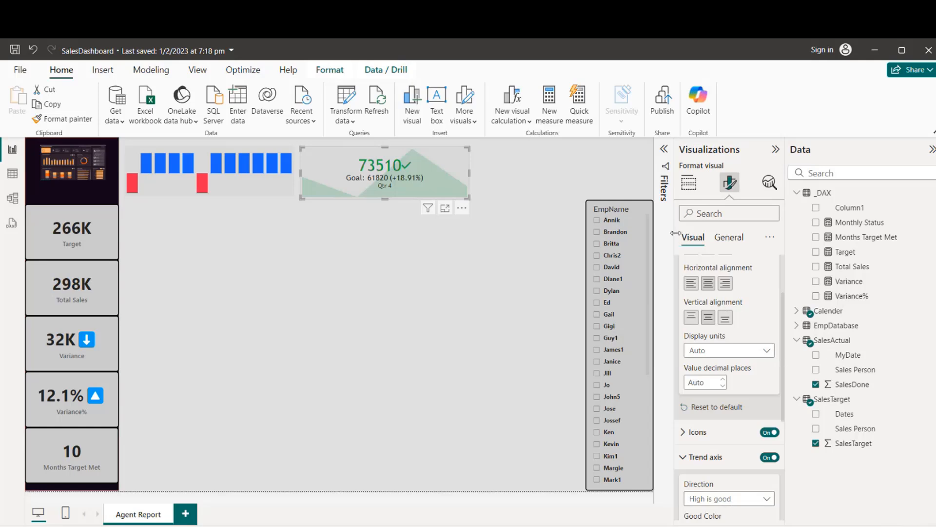
{"action": "left_click", "coordinate": [728, 242]}
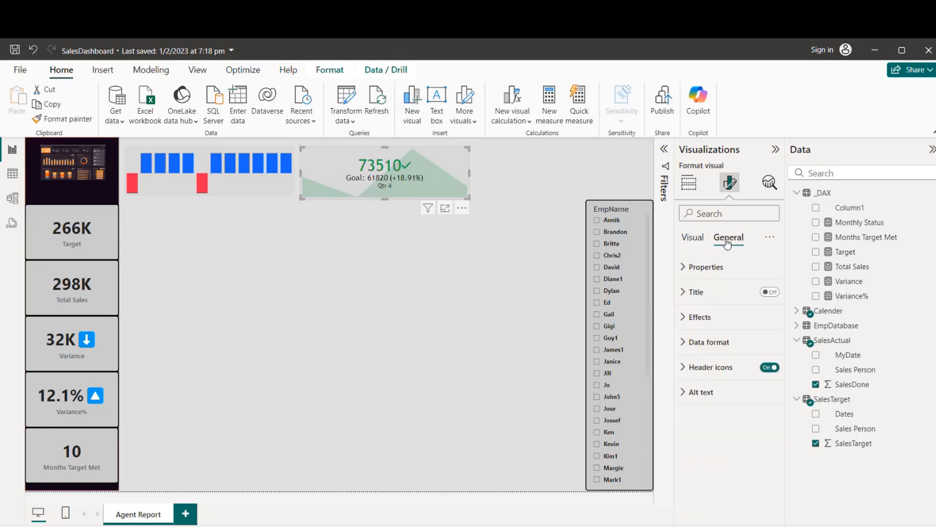
{"action": "left_click", "coordinate": [393, 281]}
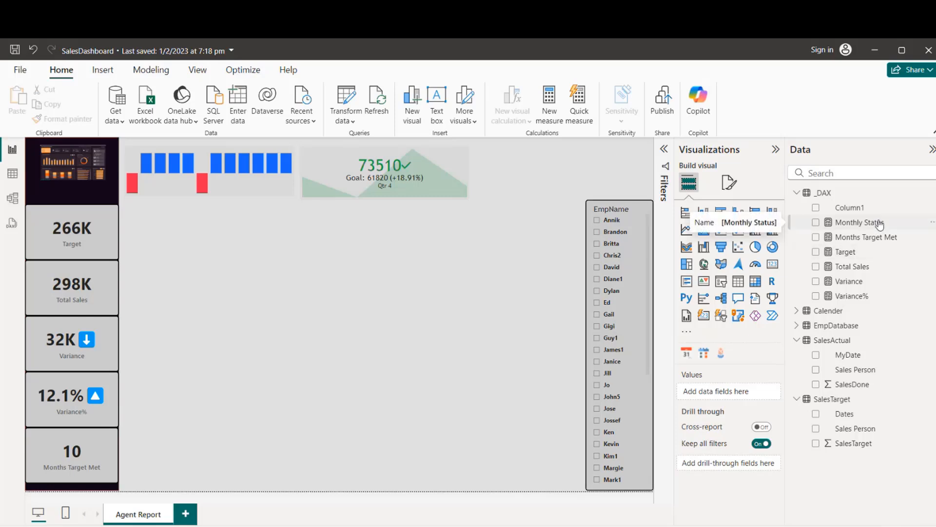
Add an empty gauge visual and place it in the middle of the page below the KPI
{"action": "left_click", "coordinate": [756, 266]}
{"action": "left_click_drag", "start_coordinate": [226, 294], "coordinate": [309, 288]}
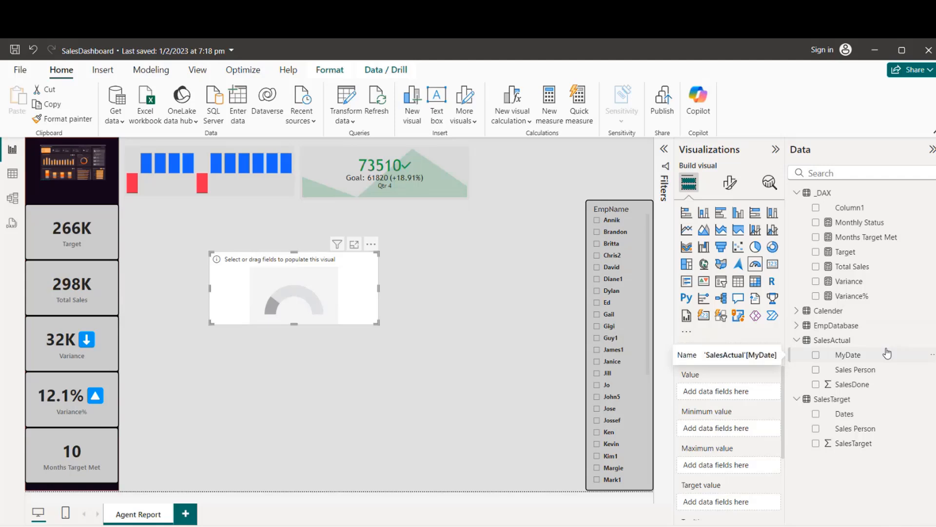
{"action": "left_click_drag", "start_coordinate": [358, 297], "coordinate": [425, 297]}
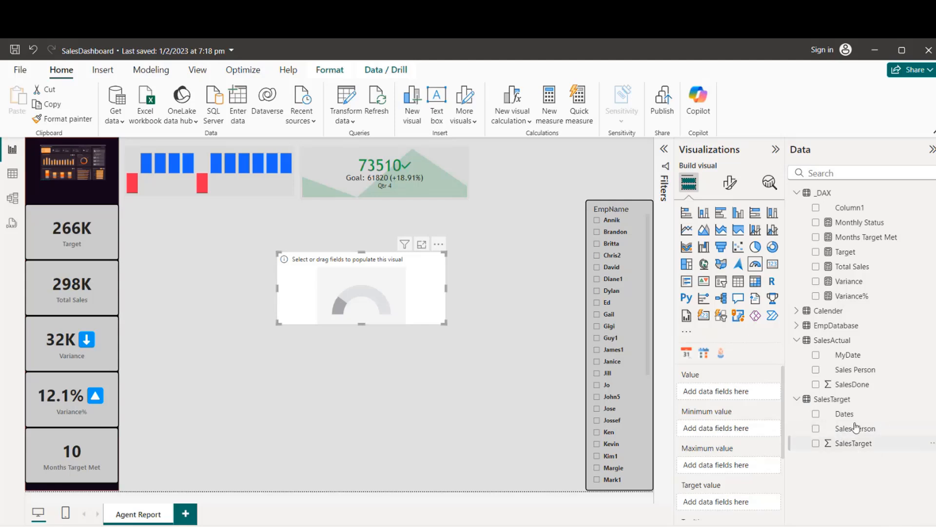
Use SalesDone as the gauge's value and SalesTarget as its target value, and copy the KPI's formatting onto the gauge
{"action": "left_click_drag", "start_coordinate": [852, 385], "coordinate": [734, 393]}
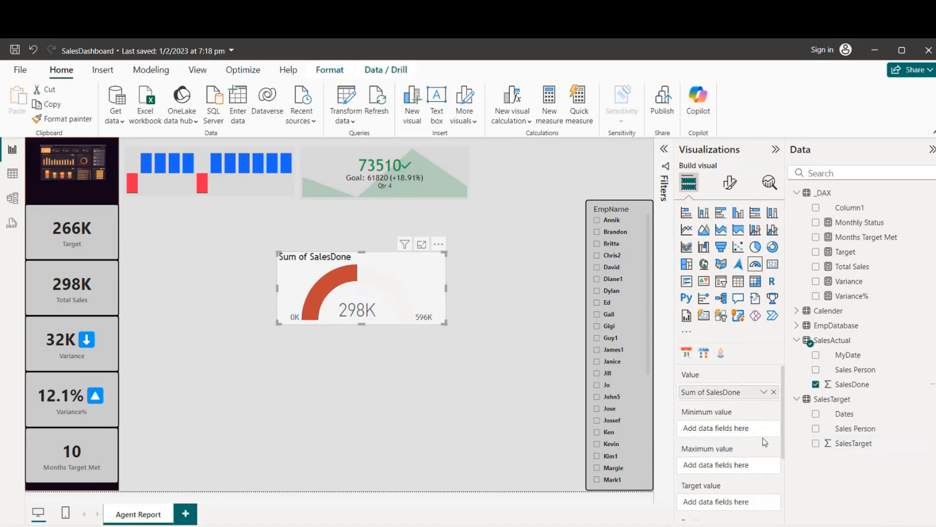
{"action": "left_click_drag", "start_coordinate": [848, 443], "coordinate": [738, 505]}
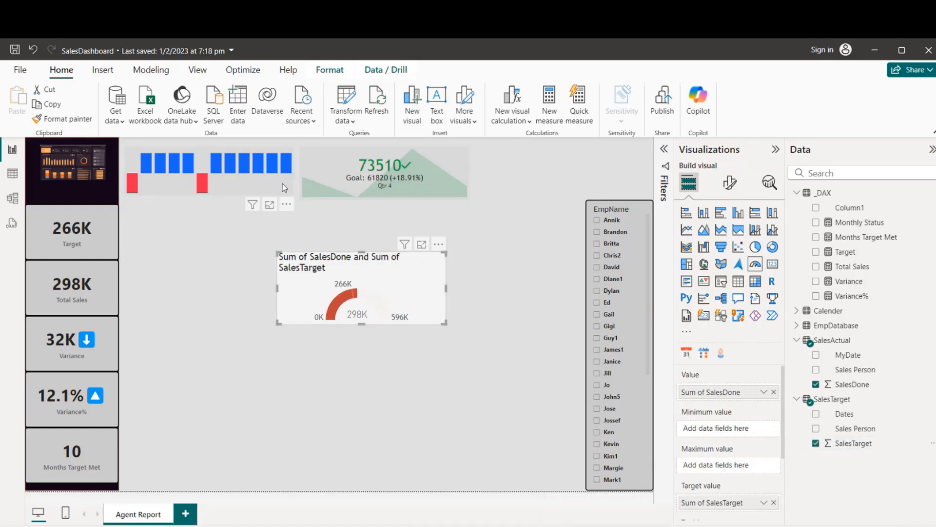
{"action": "left_click", "coordinate": [335, 166]}
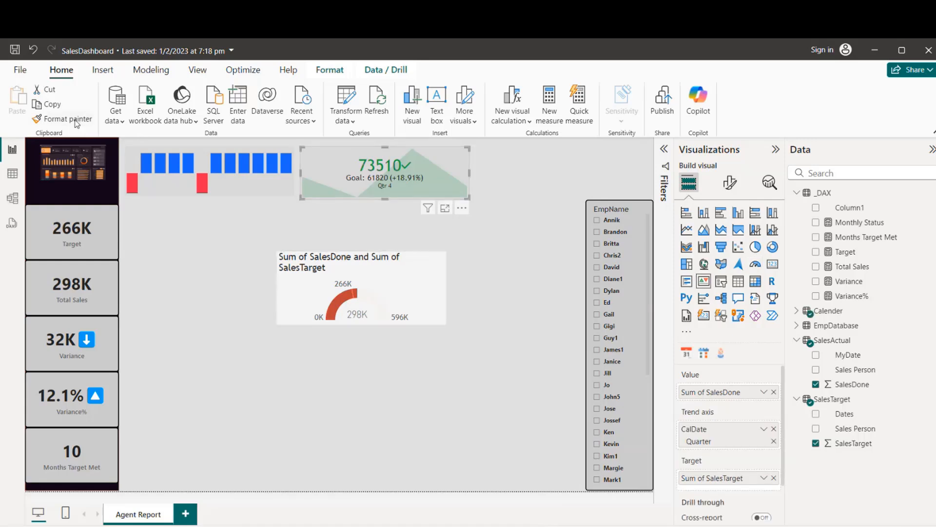
{"action": "left_click", "coordinate": [387, 284]}
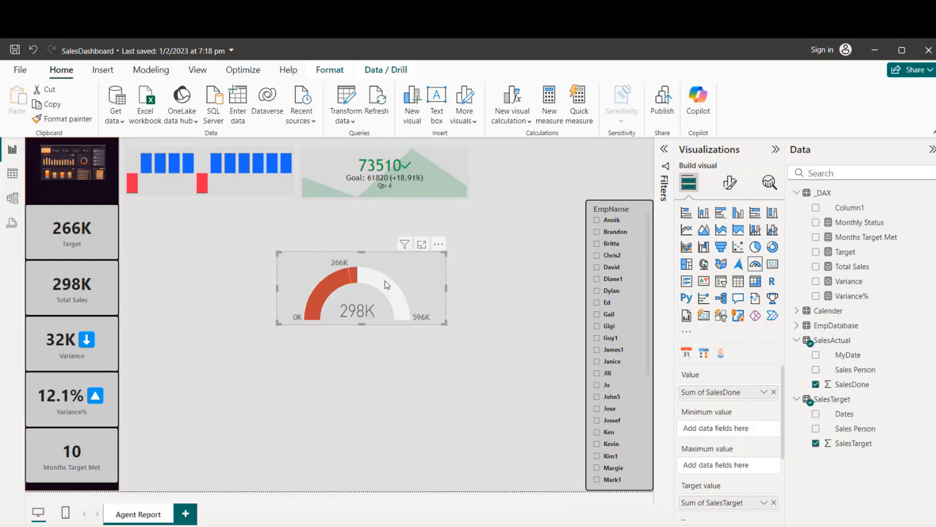
Move the gauge into the page's top row beside the KPI and shorten it to match the KPI's height
{"action": "left_click_drag", "start_coordinate": [407, 283], "coordinate": [610, 174]}
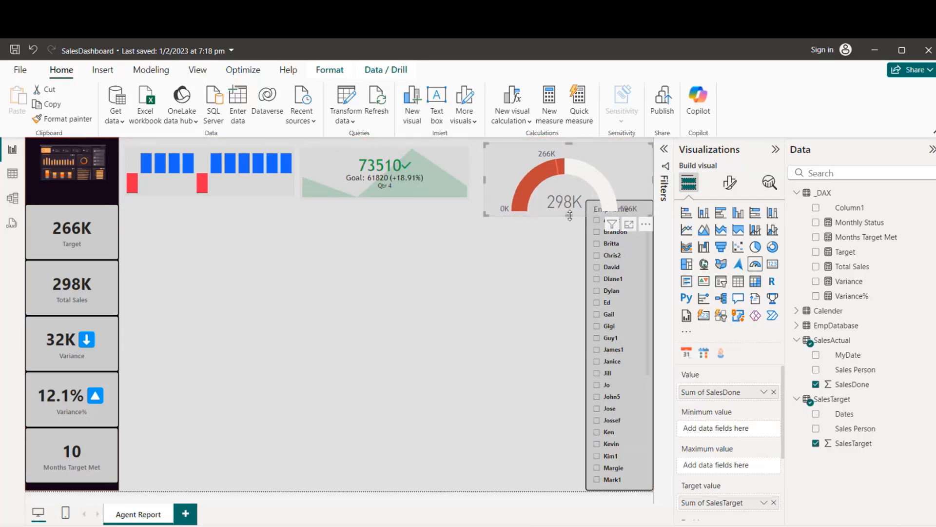
{"action": "left_click_drag", "start_coordinate": [570, 215], "coordinate": [571, 199]}
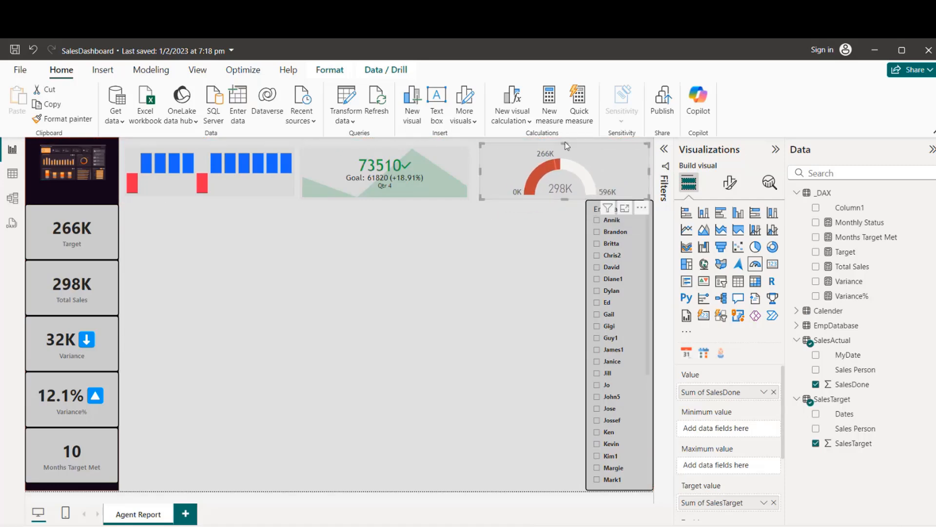
{"action": "left_click", "coordinate": [566, 142]}
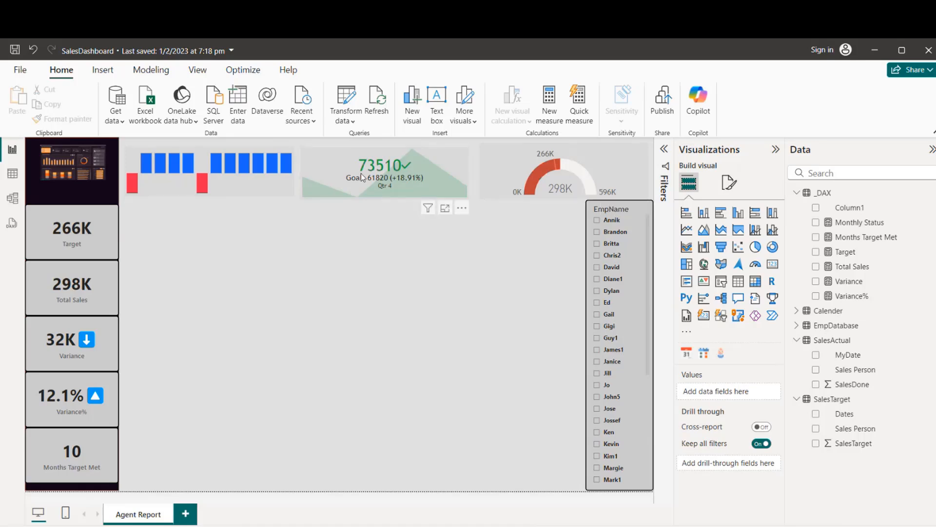
Narrow the monthly status chart, KPI and gauge, and close them up side by side in the top row, clear of the EmpName slicer
{"action": "left_click", "coordinate": [268, 178]}
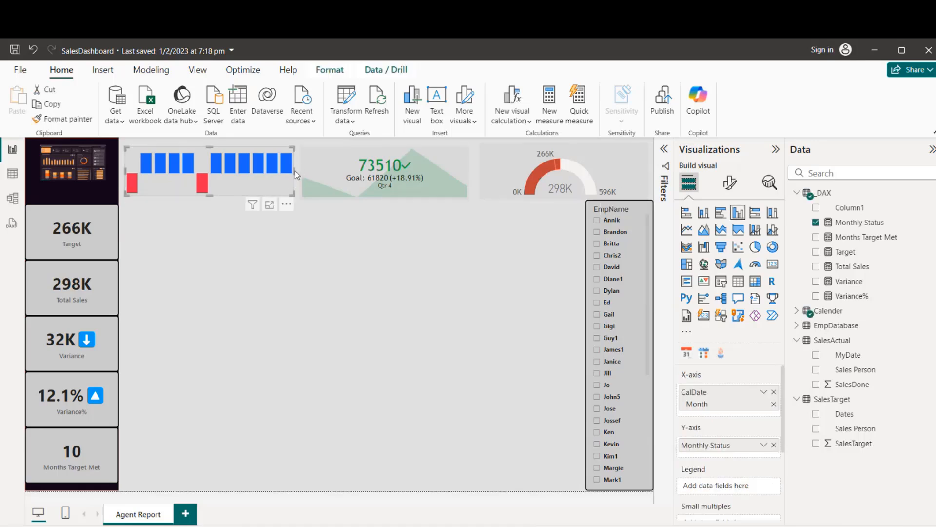
{"action": "left_click_drag", "start_coordinate": [293, 171], "coordinate": [269, 171]}
{"action": "left_click_drag", "start_coordinate": [345, 166], "coordinate": [303, 166]}
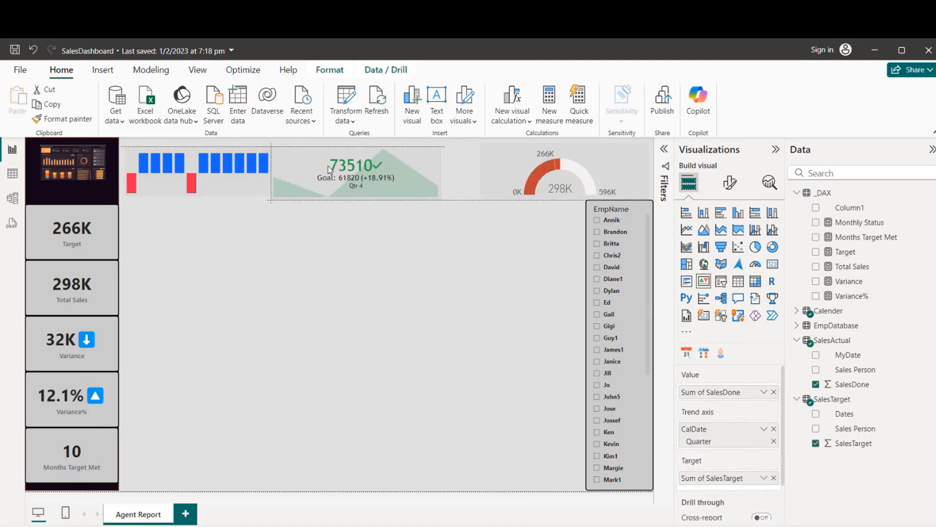
{"action": "left_click_drag", "start_coordinate": [598, 195], "coordinate": [518, 195]}
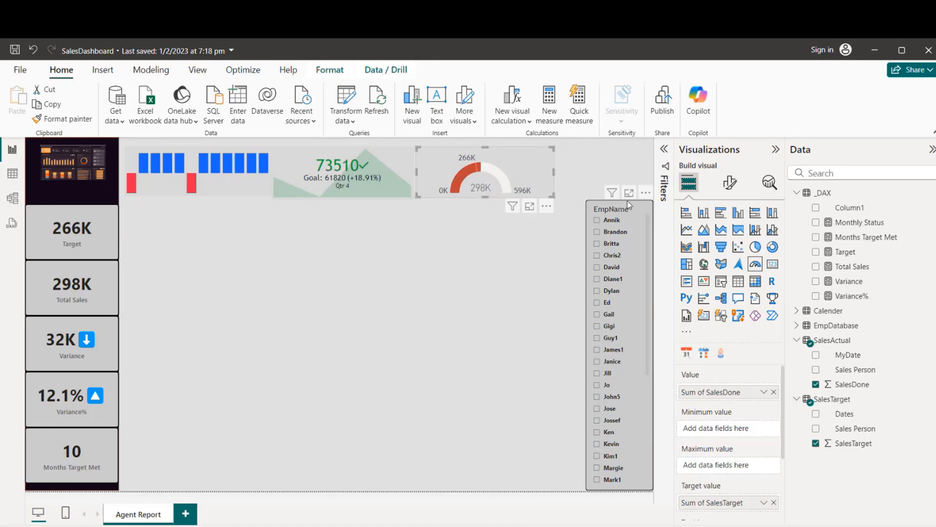
Extend the EmpName slicer up to the page's top edge and shift the chart, KPI and gauge slightly towards it
{"action": "left_click_drag", "start_coordinate": [626, 200], "coordinate": [622, 142]}
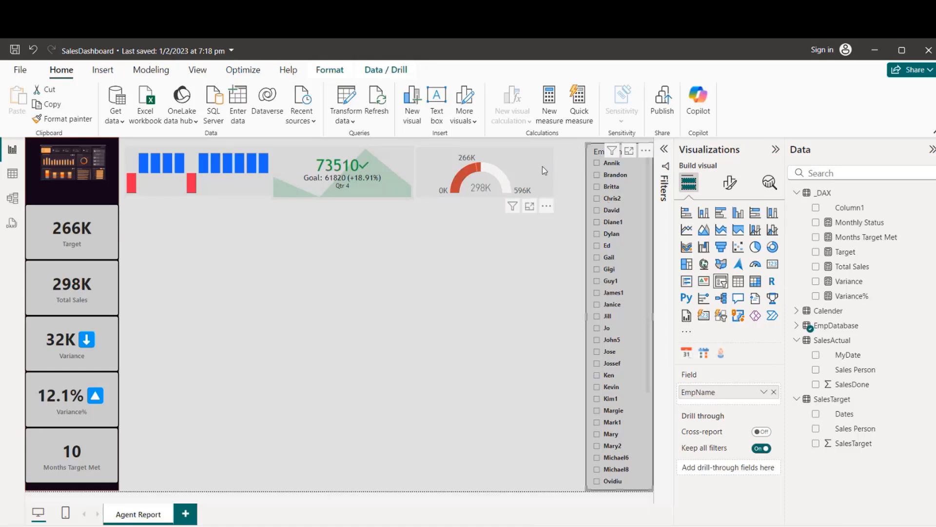
{"action": "left_click_drag", "start_coordinate": [527, 165], "coordinate": [539, 162]}
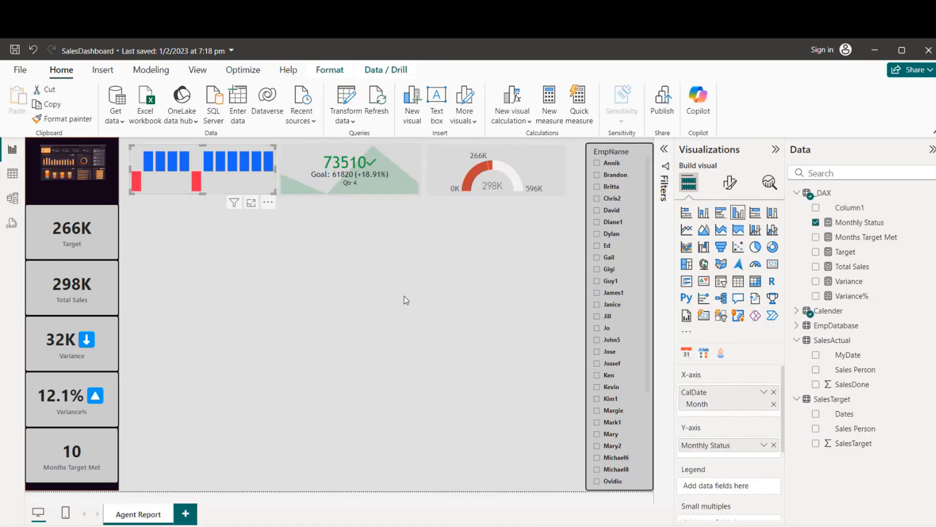
{"action": "left_click", "coordinate": [404, 296]}
Set the gauge's fill color to the darkest gray shade of the white theme color
{"action": "left_click", "coordinate": [540, 155]}
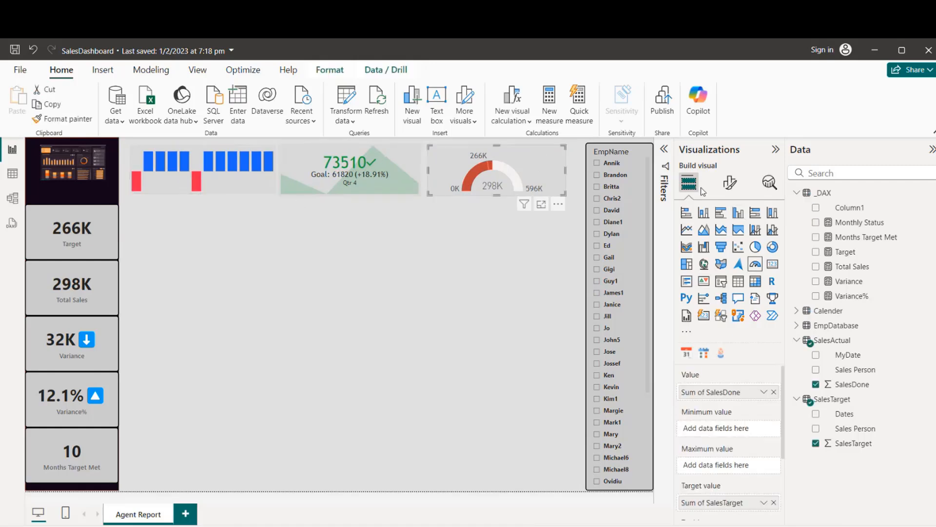
{"action": "left_click", "coordinate": [730, 183]}
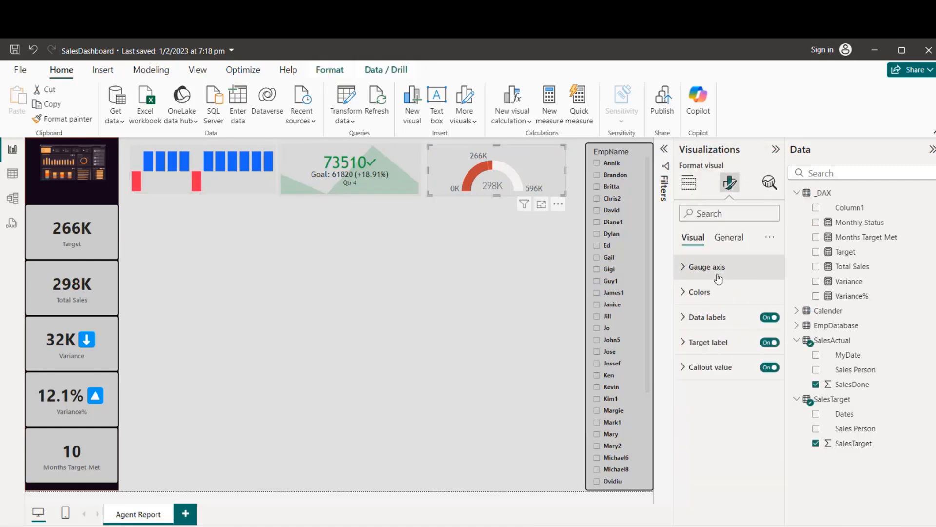
{"action": "left_click", "coordinate": [684, 295]}
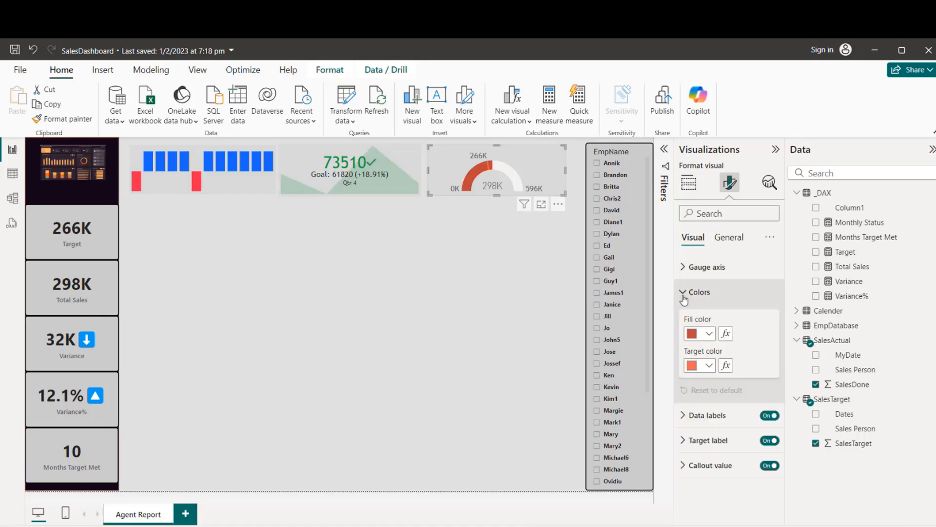
{"action": "left_click", "coordinate": [709, 334]}
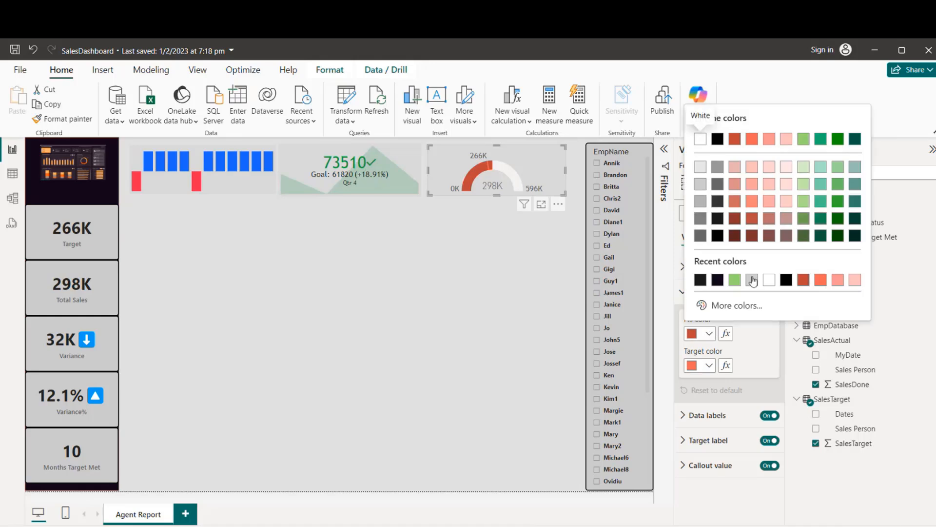
{"action": "left_click", "coordinate": [753, 281]}
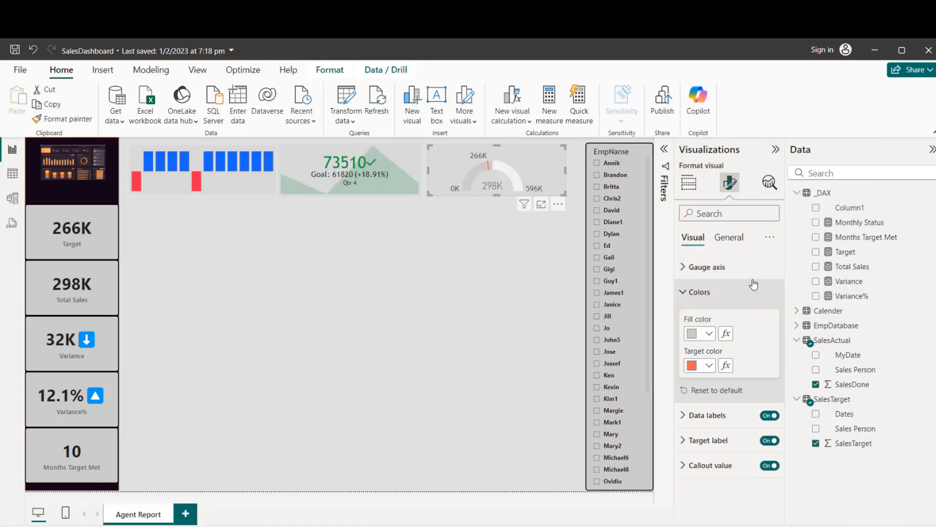
{"action": "left_click", "coordinate": [709, 334]}
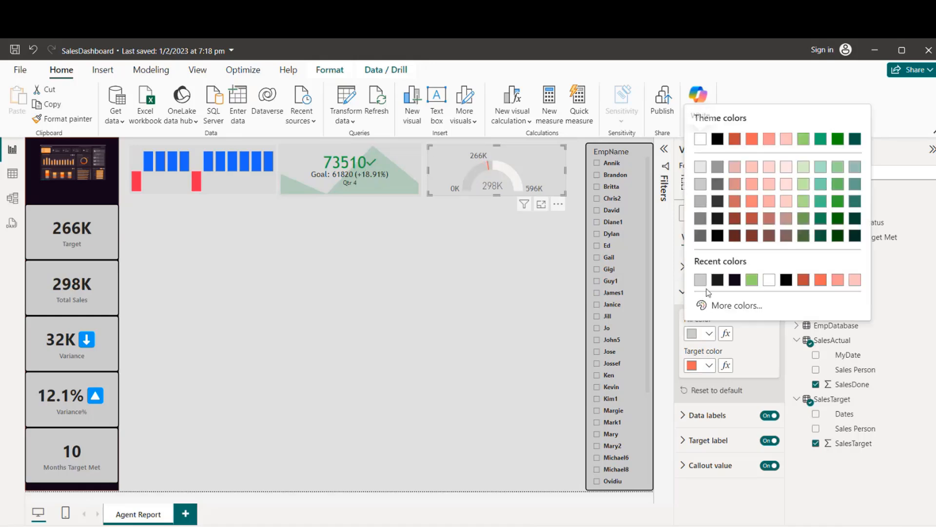
{"action": "left_click", "coordinate": [700, 236]}
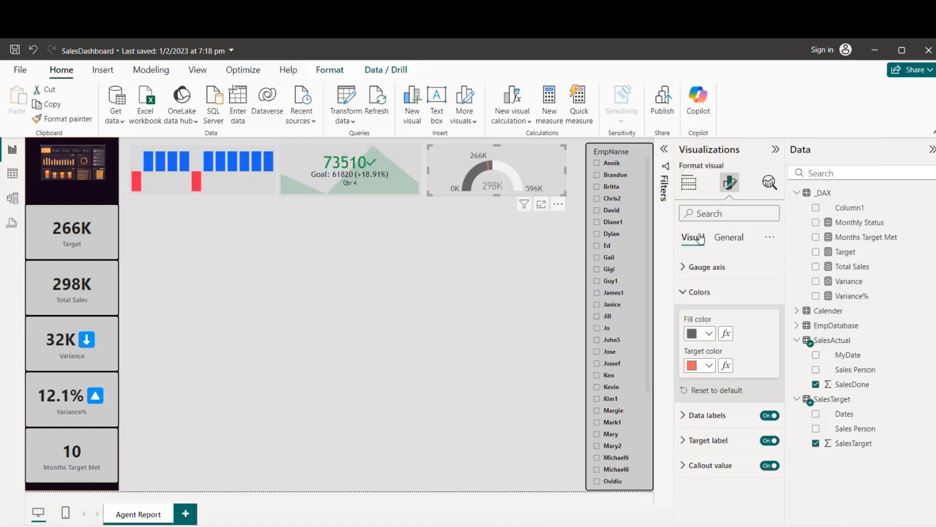
Set the gauge's target color to White and turn off its target label
{"action": "left_click", "coordinate": [709, 370]}
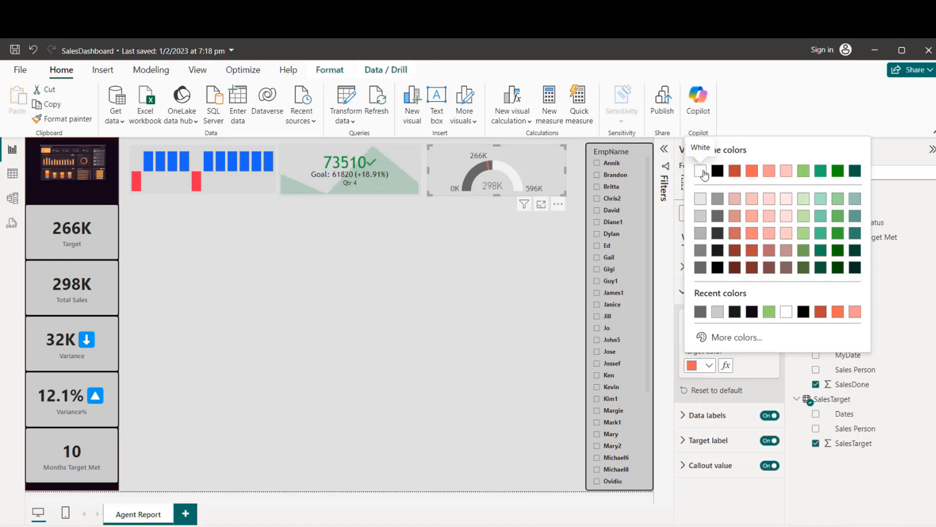
{"action": "left_click", "coordinate": [703, 173]}
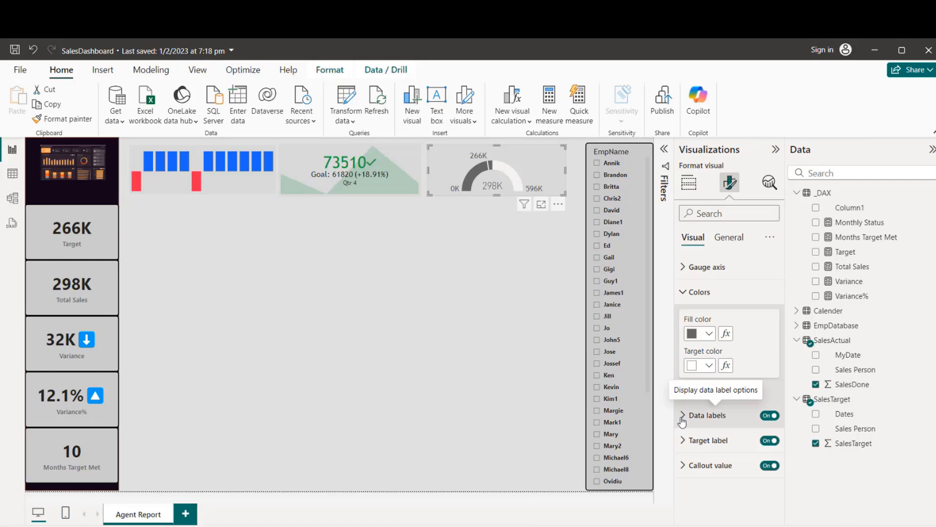
{"action": "left_click", "coordinate": [766, 443]}
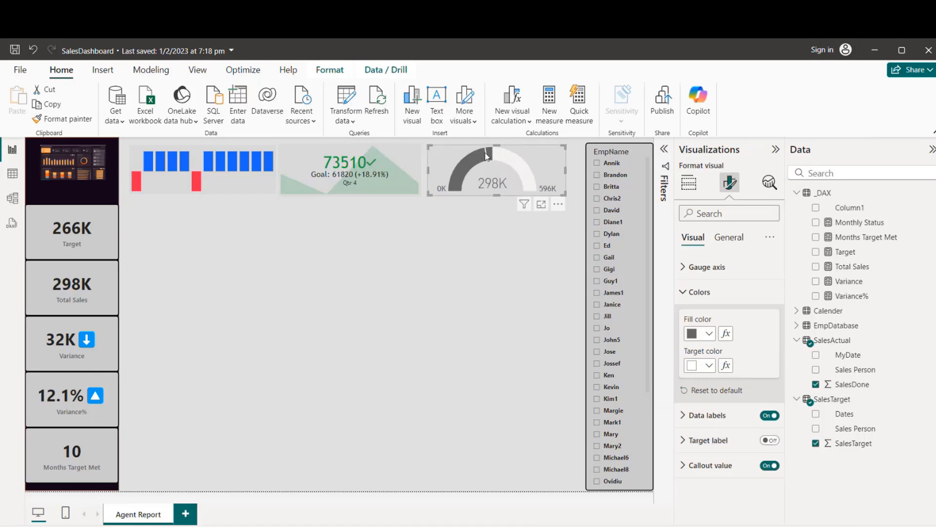
Set the font of the gauge's callout value to Segoe UI Bold
{"action": "left_click", "coordinate": [684, 467]}
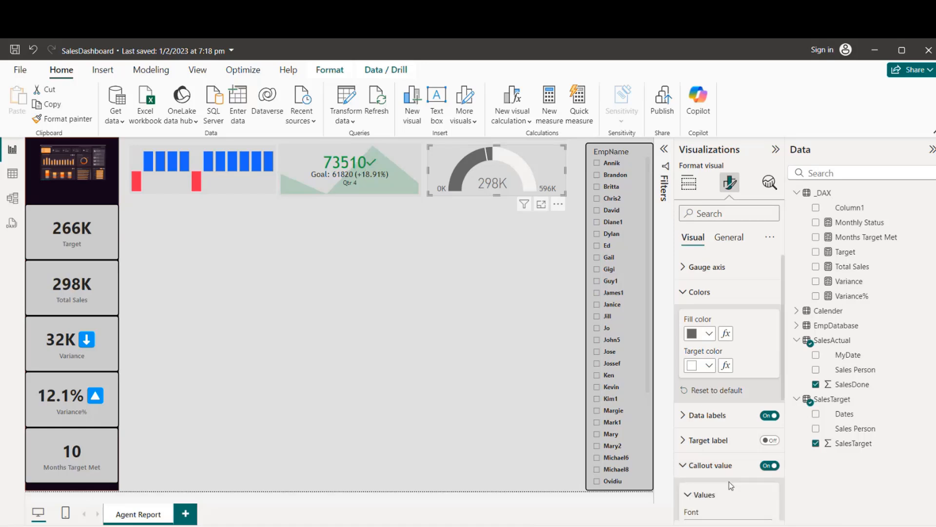
{"action": "scroll", "coordinate": [780, 439], "scroll_direction": "down", "scroll_amount": 4}
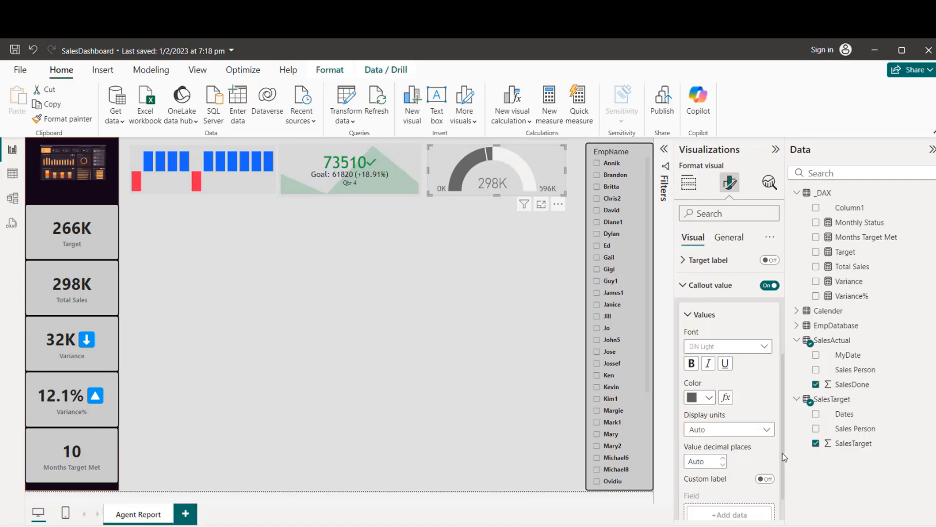
{"action": "left_click", "coordinate": [764, 346]}
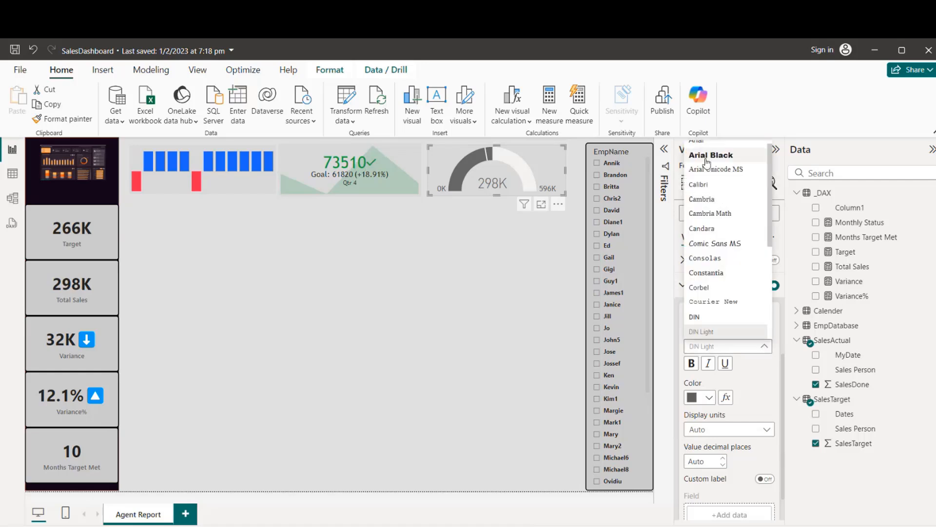
{"action": "scroll", "coordinate": [727, 288], "scroll_direction": "down", "scroll_amount": 2}
{"action": "left_click", "coordinate": [730, 312]}
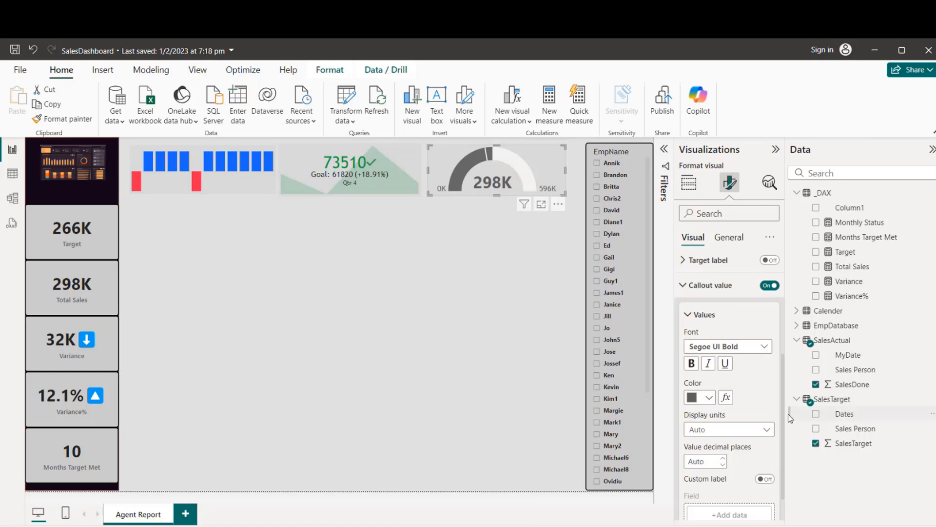
Set the font of the gauge's data labels to Segoe UI Bold and finish formatting the gauge
{"action": "scroll", "coordinate": [771, 468], "scroll_direction": "up", "scroll_amount": 3}
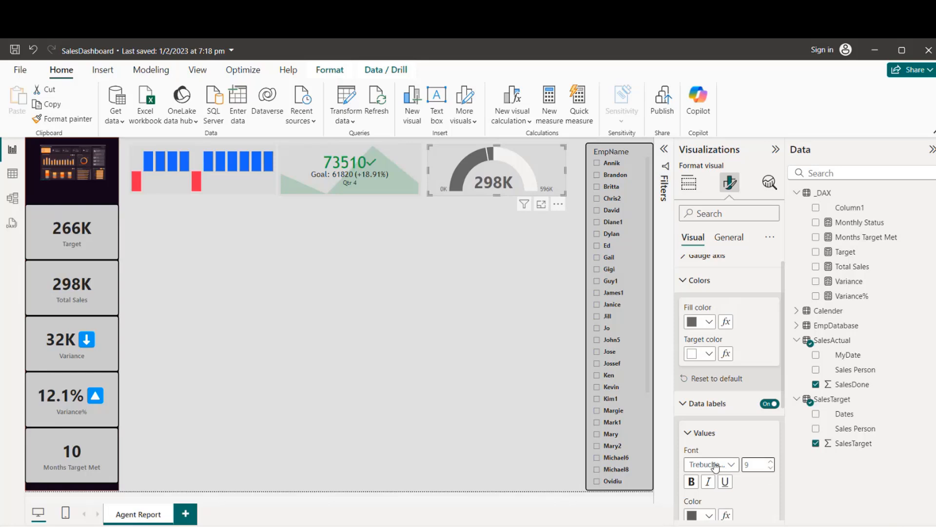
{"action": "left_click", "coordinate": [730, 464]}
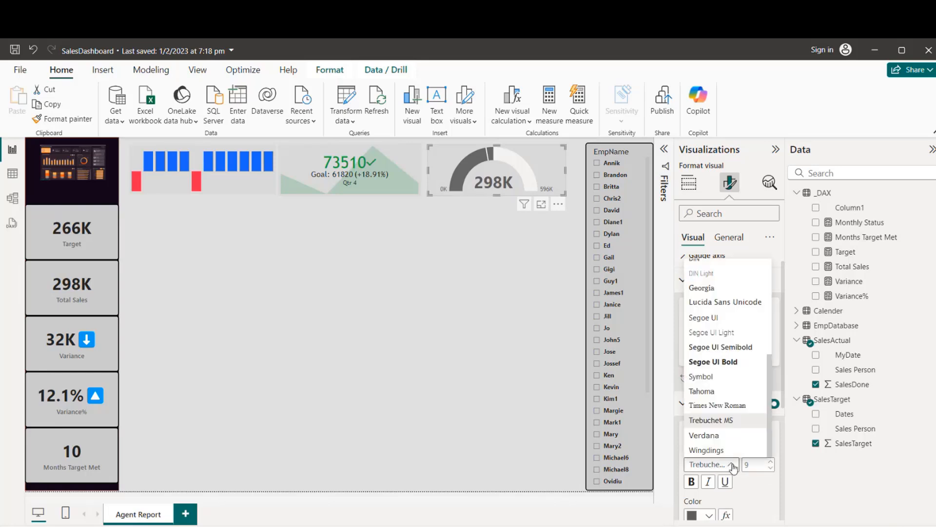
{"action": "left_click", "coordinate": [716, 363]}
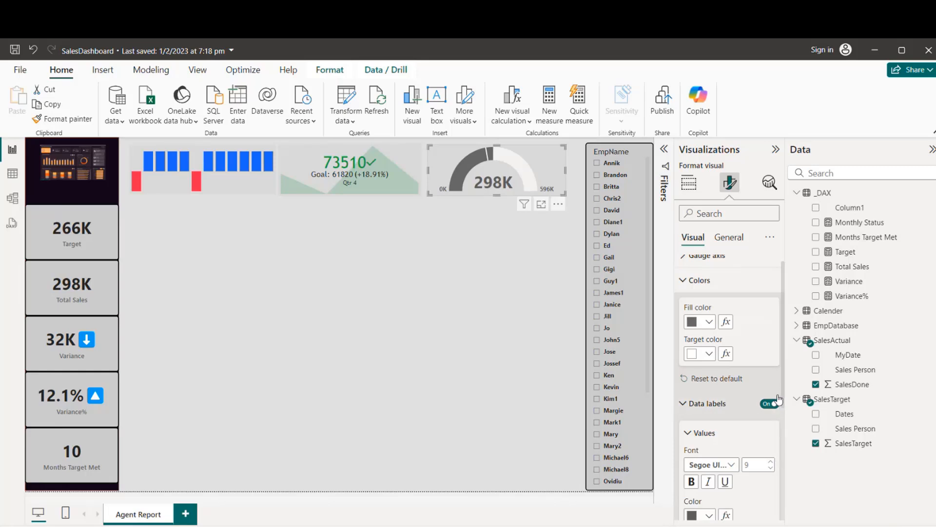
{"action": "scroll", "coordinate": [783, 429], "scroll_direction": "down", "scroll_amount": 3}
{"action": "scroll", "coordinate": [785, 434], "scroll_direction": "down", "scroll_amount": 1}
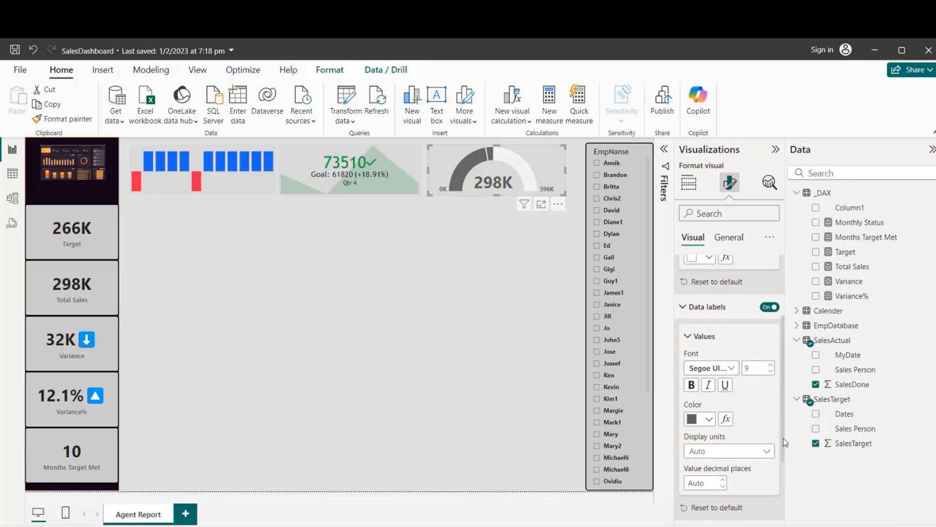
{"action": "scroll", "coordinate": [786, 442], "scroll_direction": "up", "scroll_amount": 1}
{"action": "scroll", "coordinate": [786, 458], "scroll_direction": "down", "scroll_amount": 3}
{"action": "scroll", "coordinate": [786, 467], "scroll_direction": "up", "scroll_amount": 6}
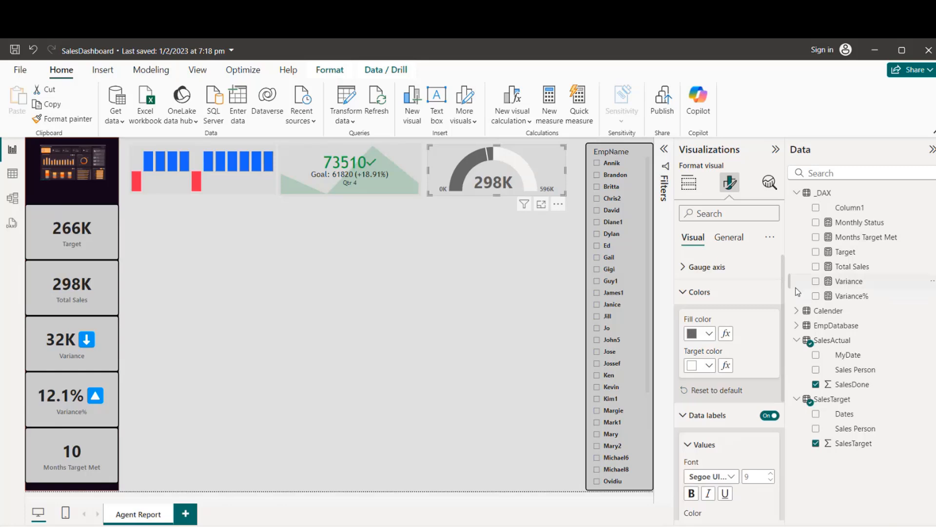
{"action": "left_click", "coordinate": [682, 293]}
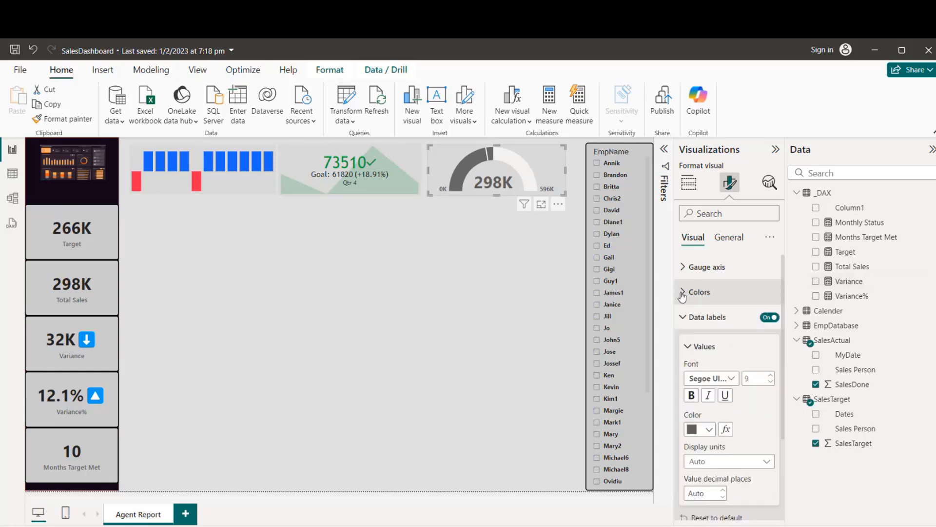
{"action": "left_click", "coordinate": [459, 246]}
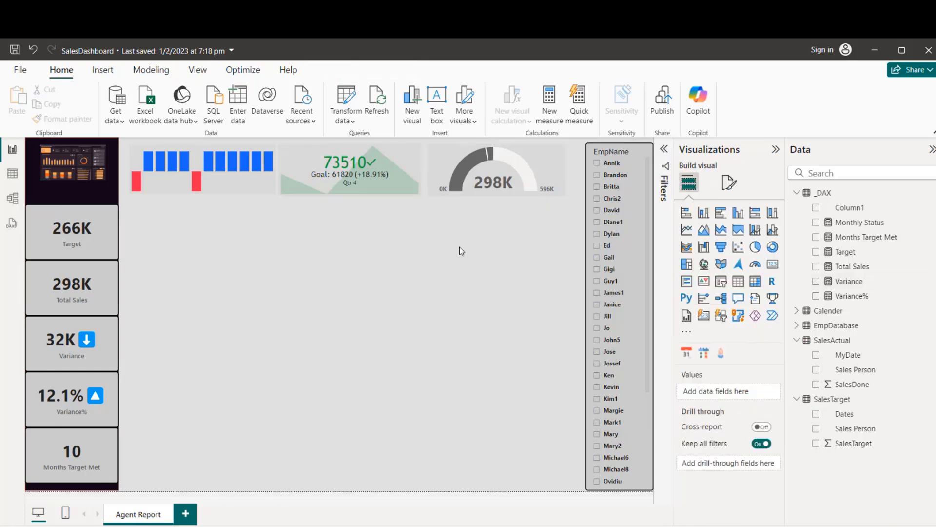
Nudge the gauge and the KPI slightly towards the EmpName slicer to even out the spacing of the top-row visuals
{"action": "left_click", "coordinate": [775, 151]}
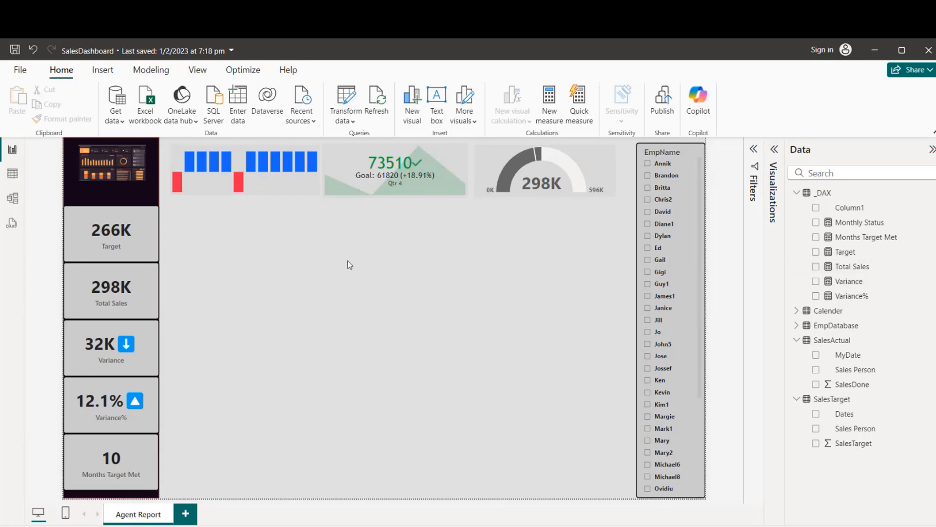
{"action": "mouse_move", "coordinate": [589, 175]}
{"action": "left_click", "coordinate": [603, 154]}
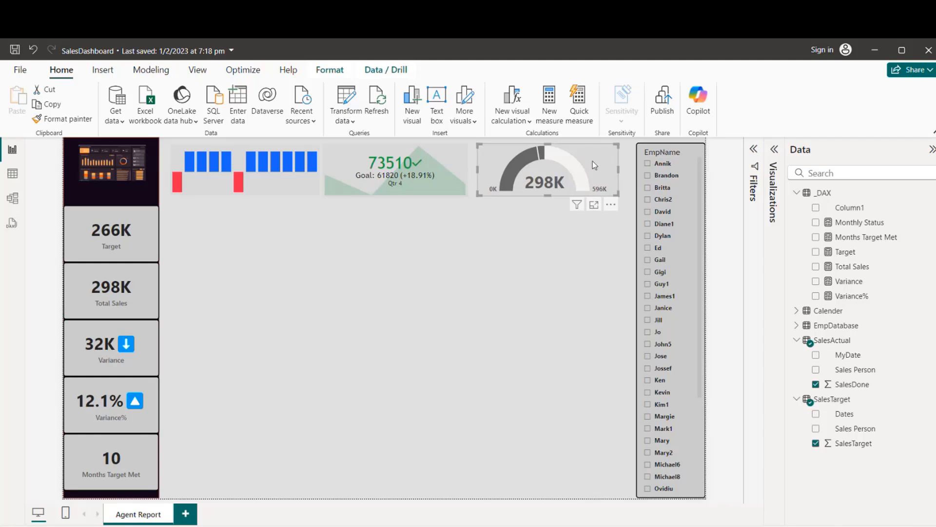
{"action": "left_click", "coordinate": [621, 171]}
{"action": "mouse_move", "coordinate": [616, 168]}
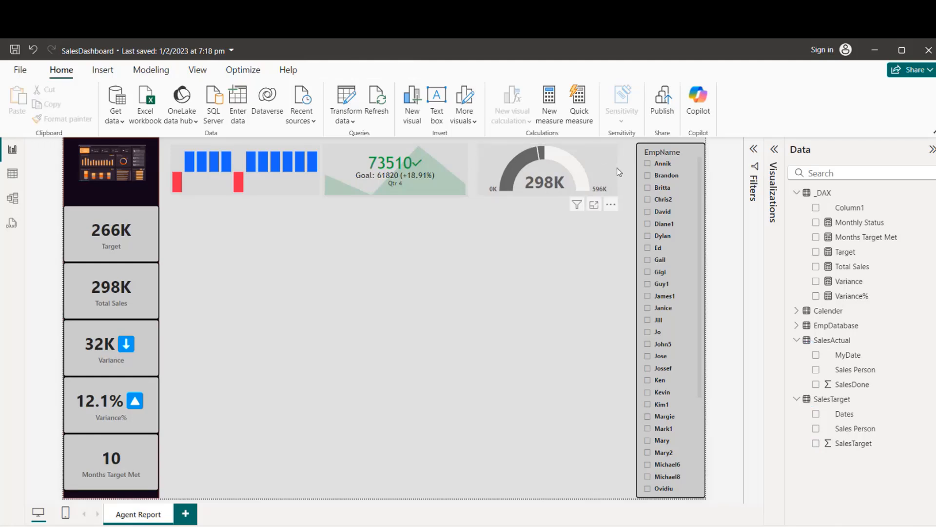
{"action": "left_click", "coordinate": [598, 152]}
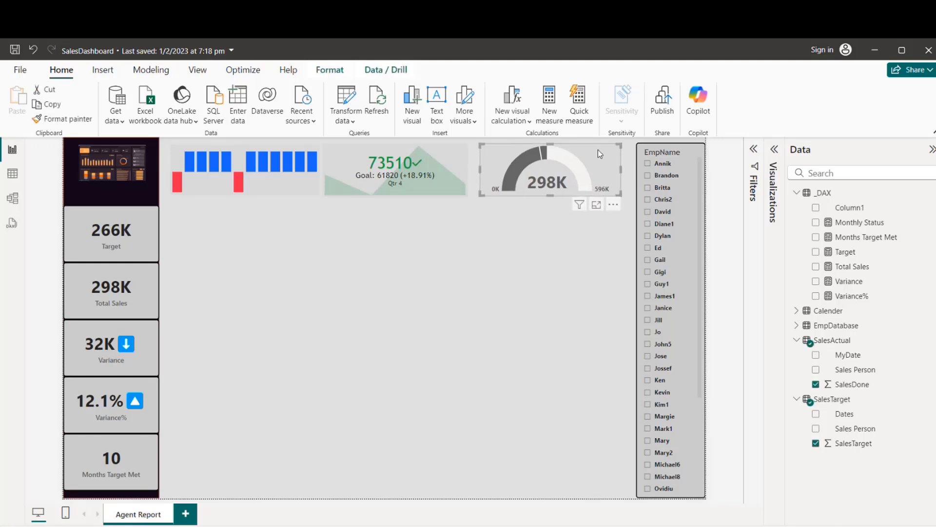
{"action": "left_click", "coordinate": [438, 143]}
{"action": "left_click_drag", "start_coordinate": [438, 142], "coordinate": [440, 142]}
{"action": "left_click", "coordinate": [328, 343]}
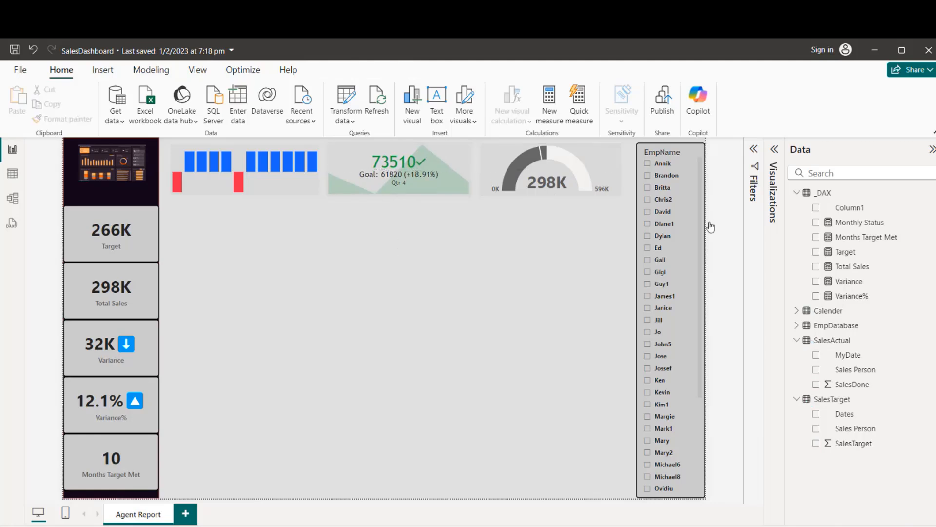
{"action": "left_click", "coordinate": [774, 149]}
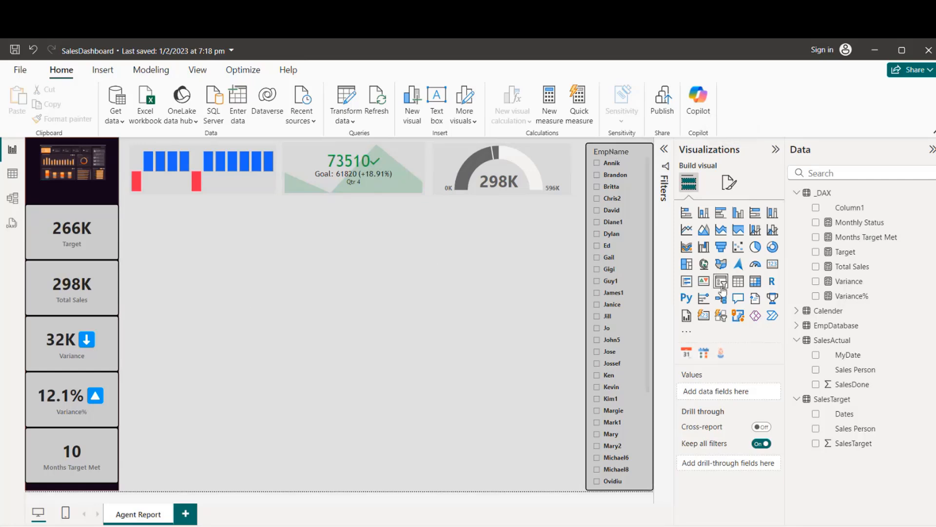
Add a clustered column chart to the empty area below the top-row visuals and enlarge it into a wide block
{"action": "left_click", "coordinate": [738, 213]}
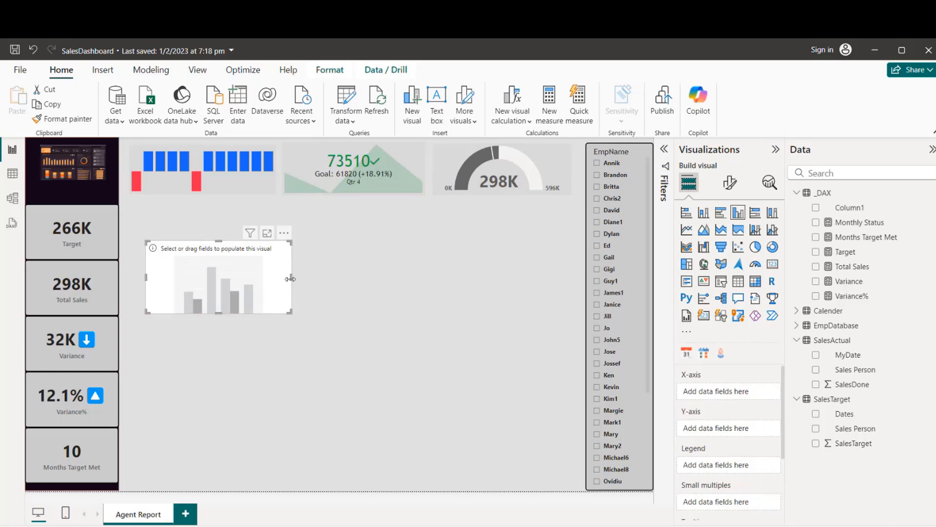
{"action": "left_click_drag", "start_coordinate": [292, 288], "coordinate": [560, 288]}
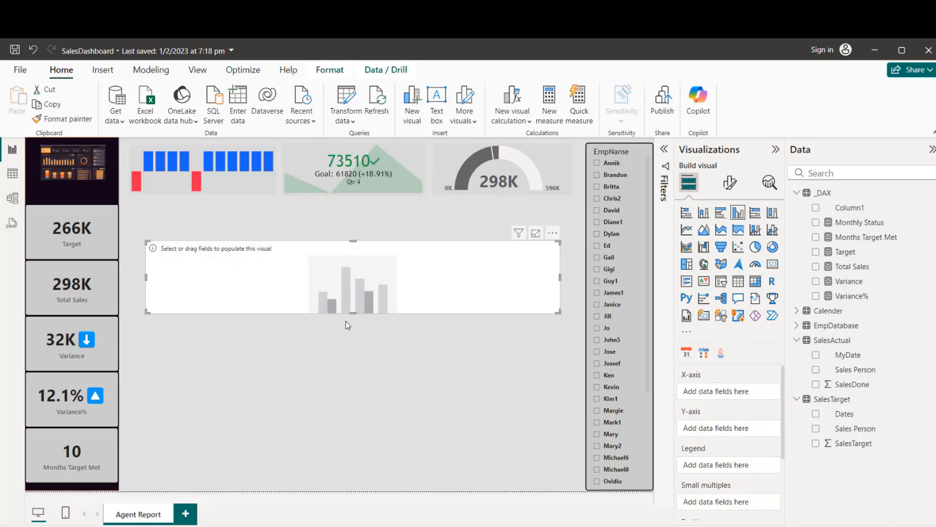
{"action": "left_click_drag", "start_coordinate": [352, 313], "coordinate": [357, 378]}
{"action": "left_click_drag", "start_coordinate": [461, 347], "coordinate": [455, 329]}
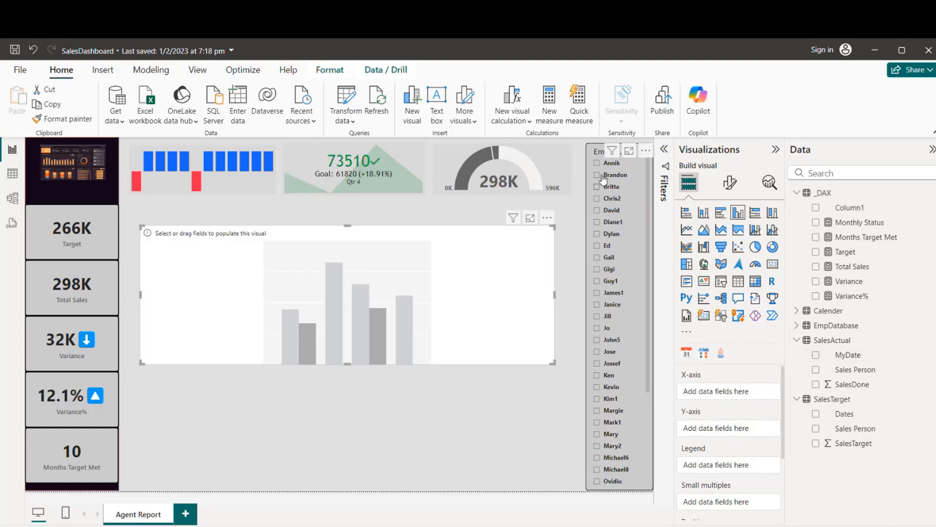
Plot SalesDone and SalesTarget on the column chart's Y-axis by the Calender table's Month on the X-axis
{"action": "left_click", "coordinate": [796, 311]}
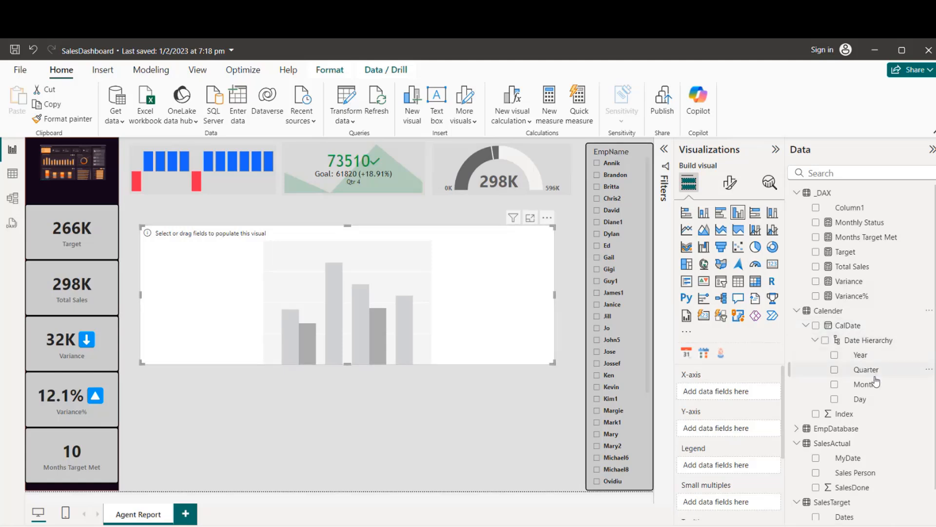
{"action": "left_click_drag", "start_coordinate": [872, 391], "coordinate": [725, 392]}
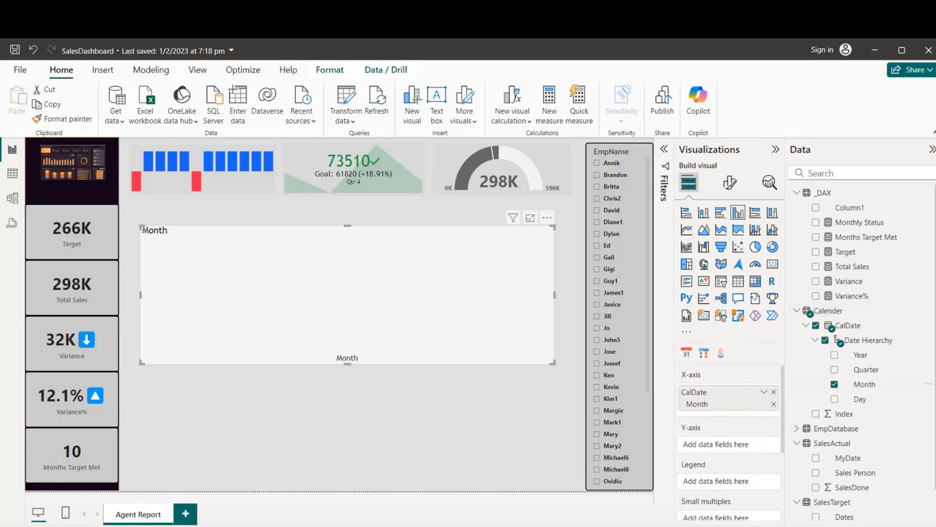
{"action": "scroll", "coordinate": [920, 317], "scroll_direction": "down", "scroll_amount": 1}
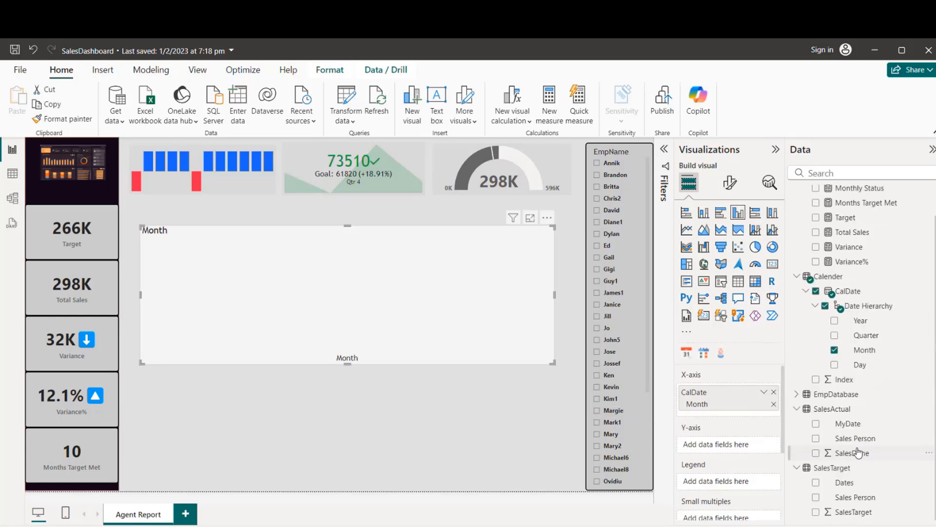
{"action": "left_click_drag", "start_coordinate": [857, 453], "coordinate": [733, 449]}
{"action": "left_click_drag", "start_coordinate": [853, 512], "coordinate": [729, 458]}
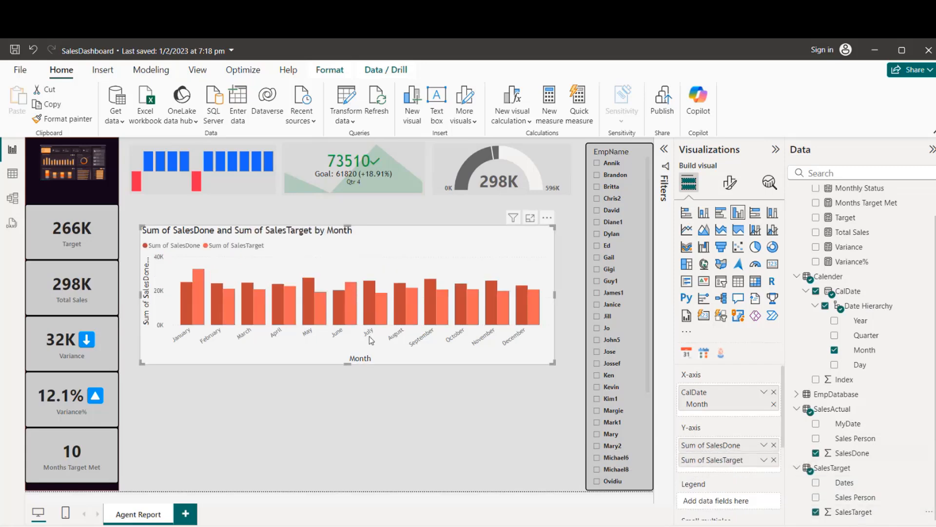
Copy the gauge's formatting onto the clustered column chart
{"action": "left_click", "coordinate": [449, 164]}
{"action": "left_click", "coordinate": [63, 118]}
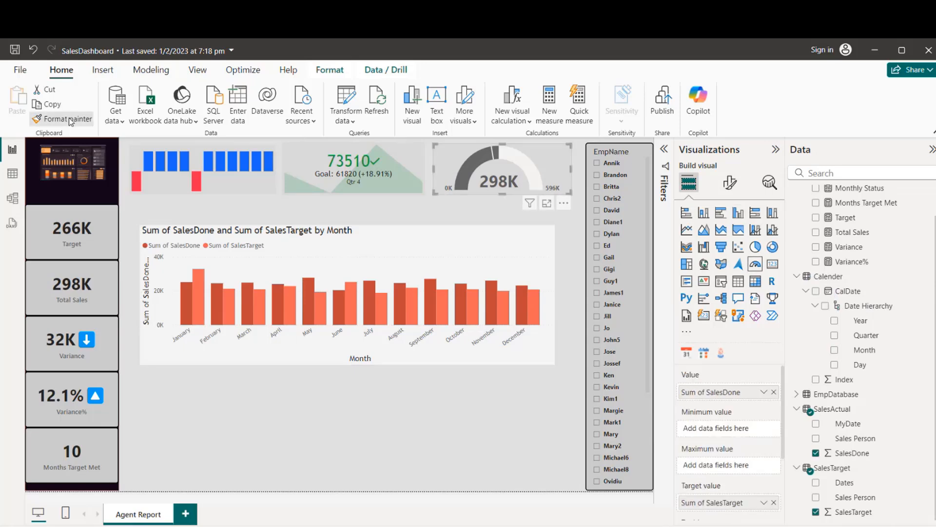
{"action": "left_click", "coordinate": [356, 249]}
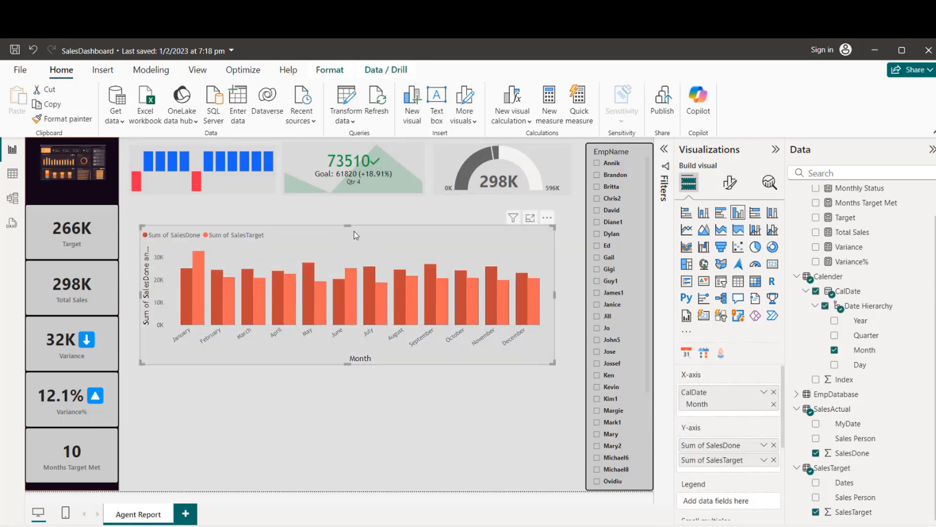
Stretch the column chart to span the full width of the top-row visuals and raise its upper edge closer to them
{"action": "left_click_drag", "start_coordinate": [554, 292], "coordinate": [575, 292]}
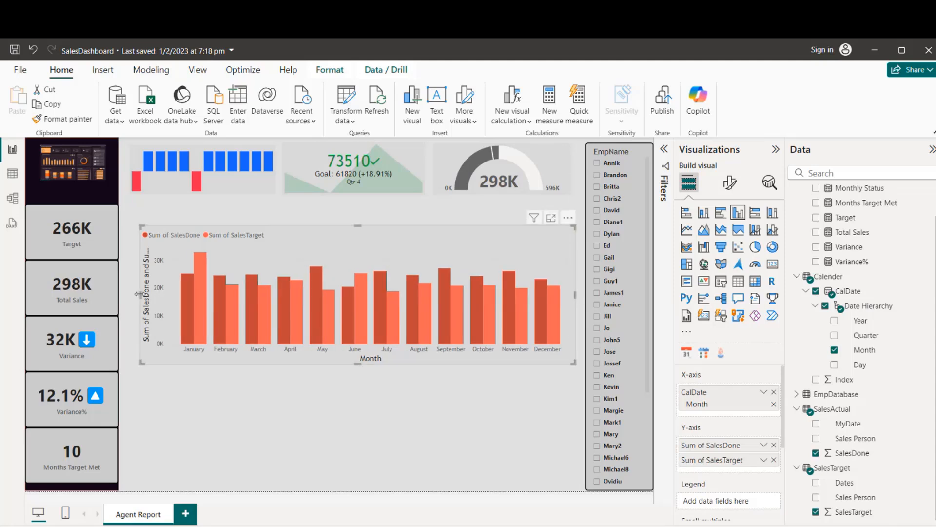
{"action": "mouse_move", "coordinate": [139, 293]}
{"action": "left_mouse_down"}
{"action": "mouse_move", "coordinate": [147, 295]}
{"action": "mouse_move", "coordinate": [130, 298]}
{"action": "left_mouse_up"}
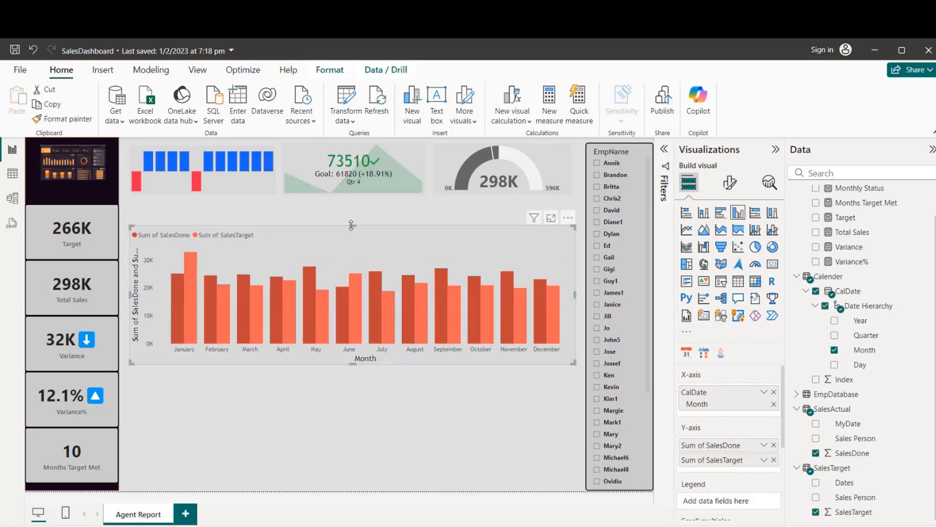
{"action": "left_click_drag", "start_coordinate": [353, 225], "coordinate": [351, 211]}
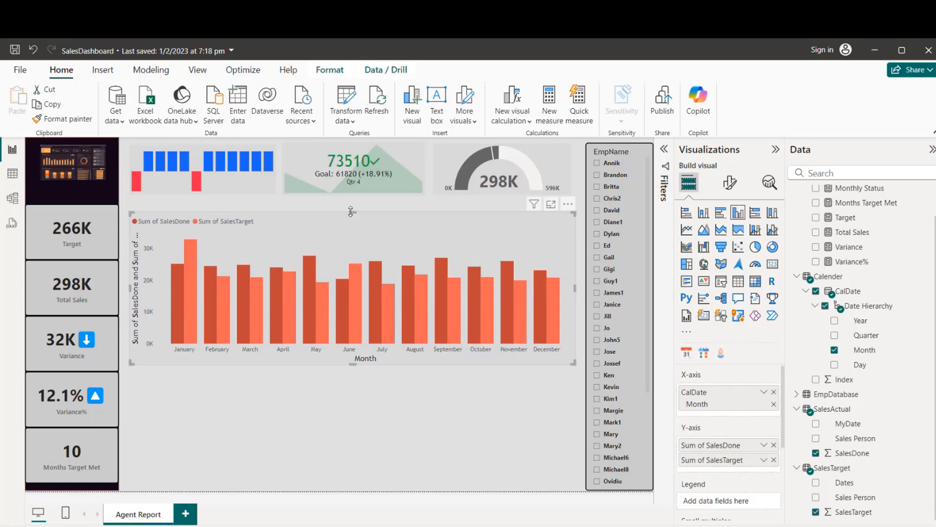
Turn off the Y-axis and X-axis titles of the column chart
{"action": "left_click", "coordinate": [730, 182]}
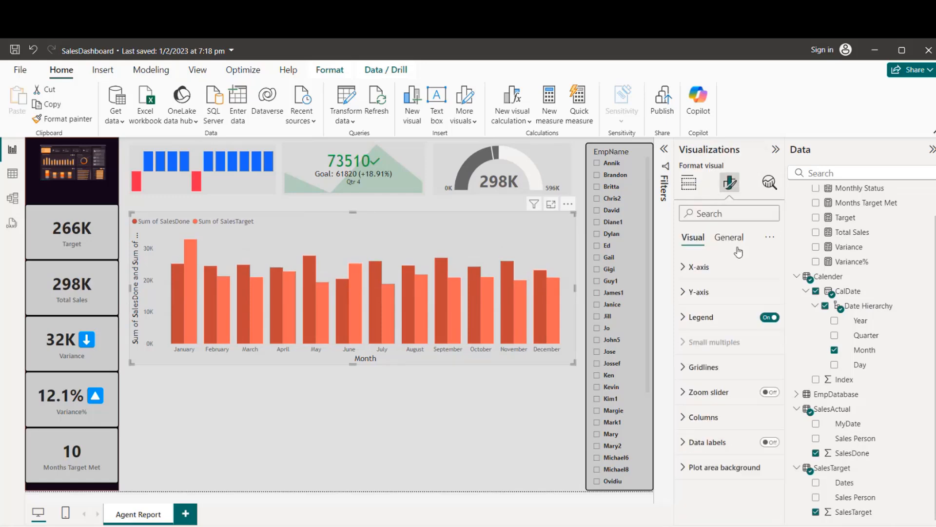
{"action": "left_click", "coordinate": [685, 292]}
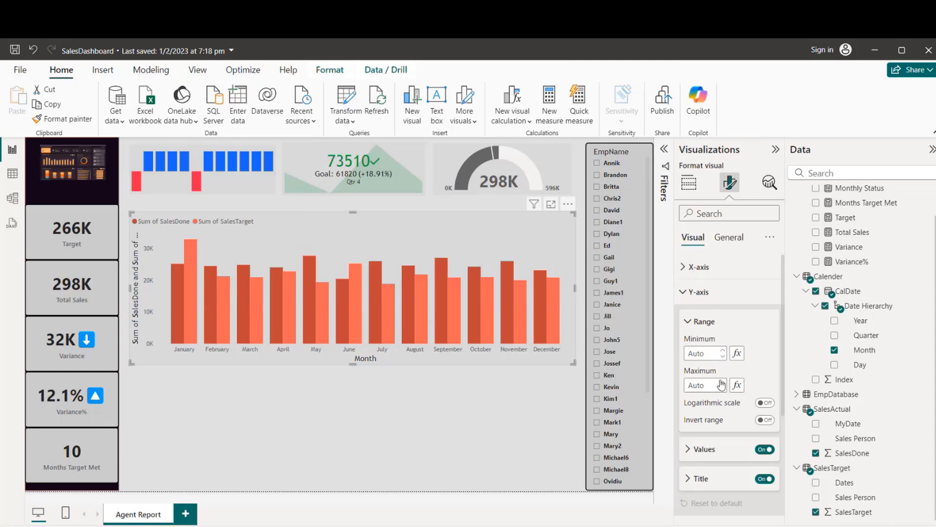
{"action": "left_click", "coordinate": [764, 479]}
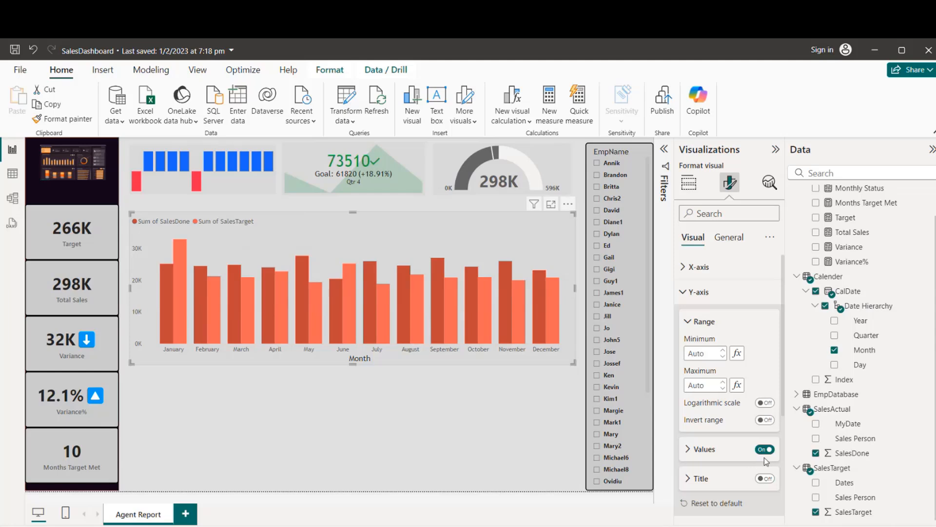
{"action": "left_click", "coordinate": [688, 451]}
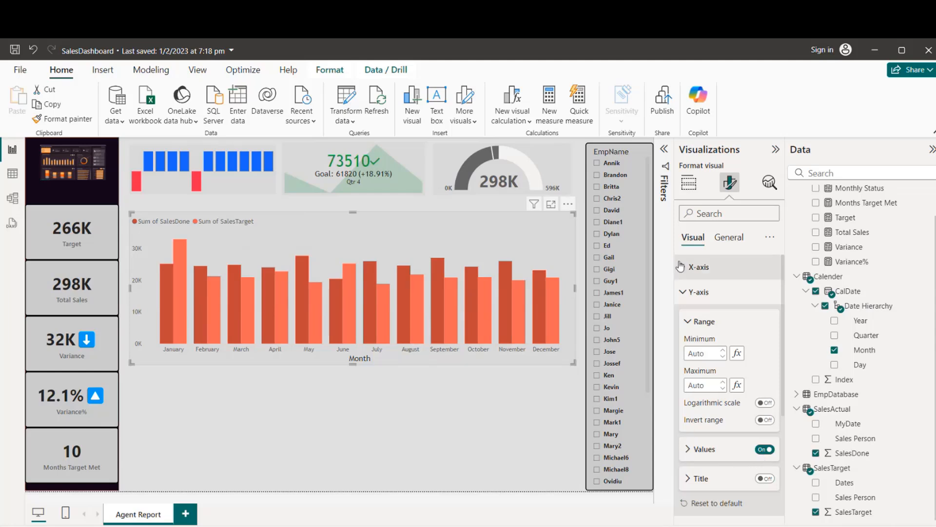
{"action": "left_click", "coordinate": [728, 246]}
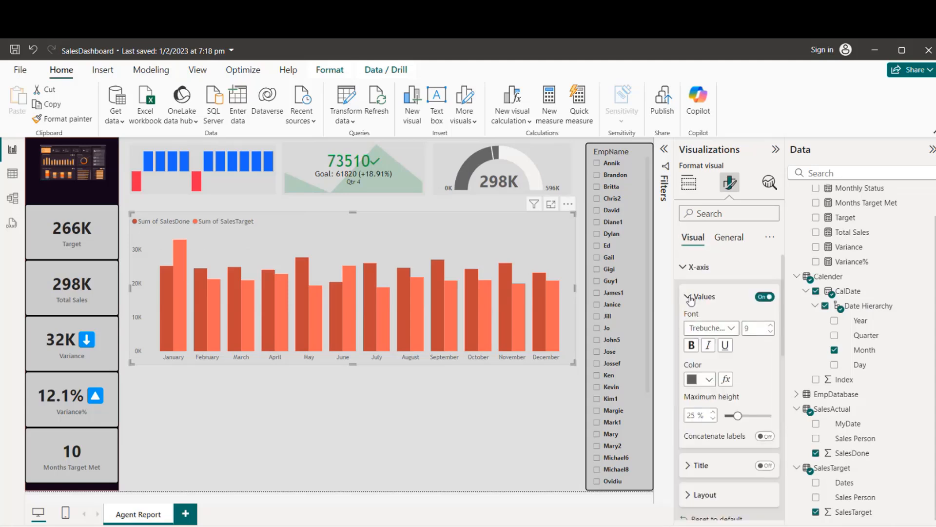
Set the font of the column chart's X-axis values to Segoe UI Bold
{"action": "left_click", "coordinate": [731, 333]}
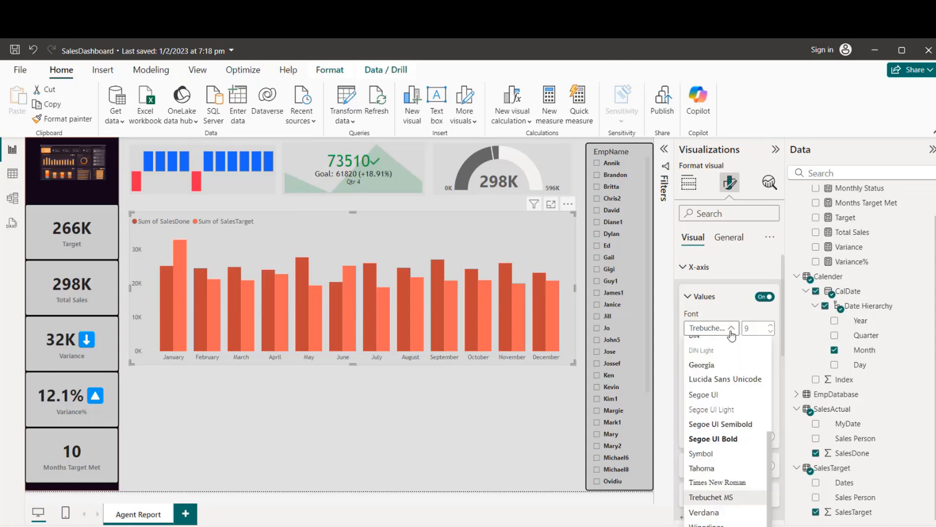
{"action": "left_click", "coordinate": [713, 436]}
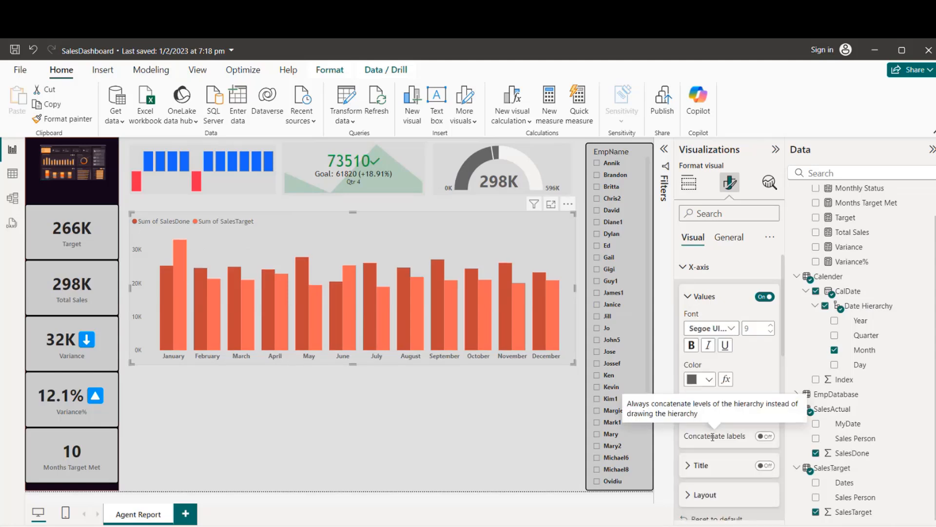
{"action": "left_click", "coordinate": [682, 267]}
{"action": "left_click", "coordinate": [684, 293]}
{"action": "left_click", "coordinate": [684, 295]}
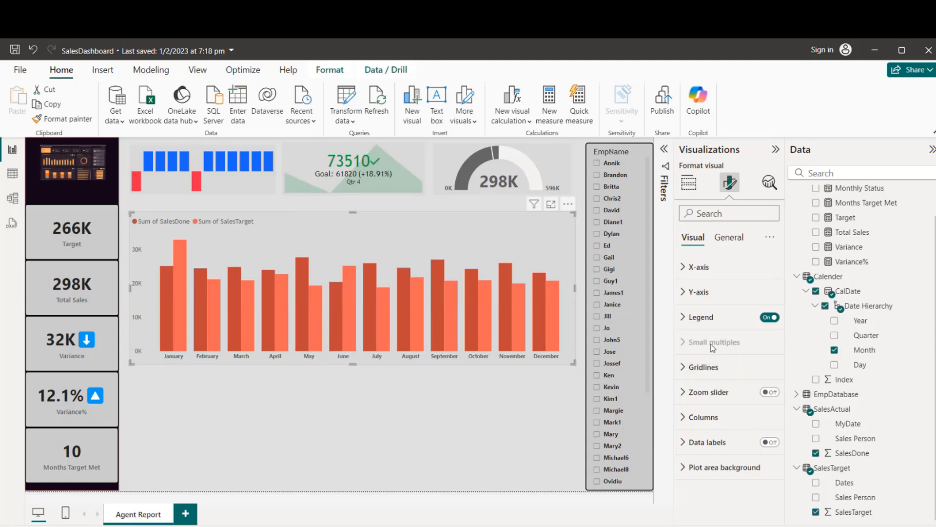
Set the font of the column chart's Y-axis values to Segoe UI Bold
{"action": "left_click", "coordinate": [684, 295]}
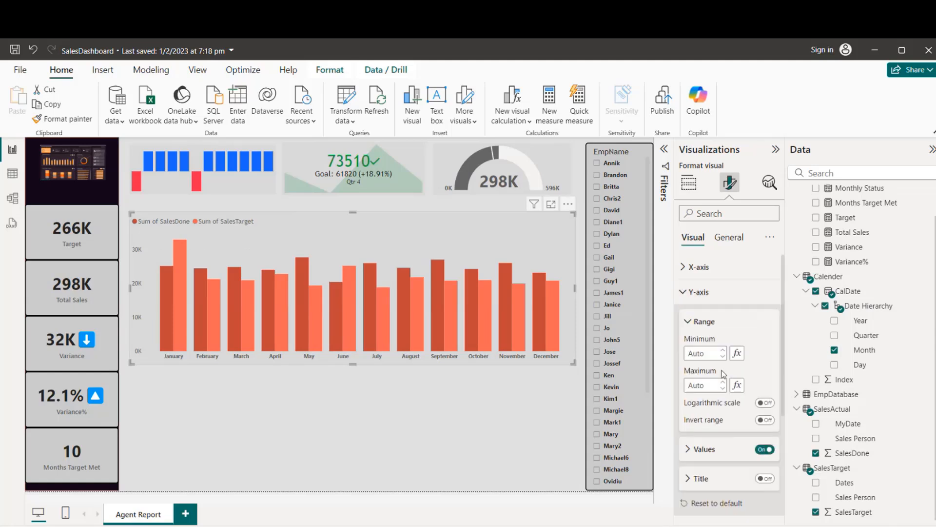
{"action": "left_click", "coordinate": [732, 448]}
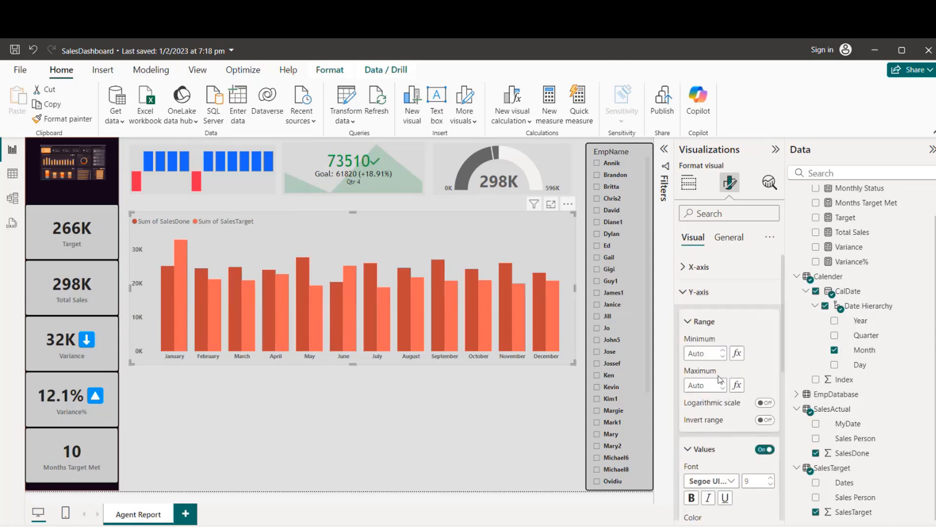
{"action": "left_click", "coordinate": [682, 292]}
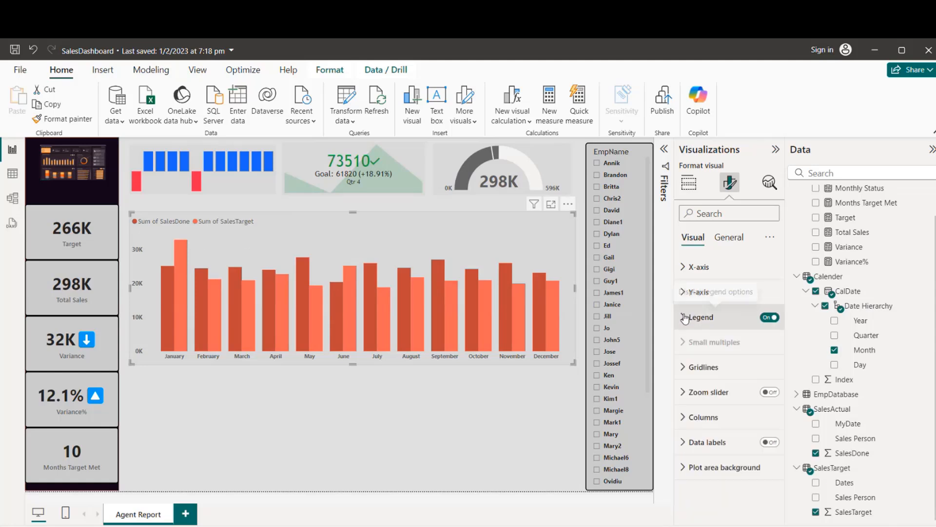
Set the column chart's legend position to Top center
{"action": "left_click", "coordinate": [702, 317]}
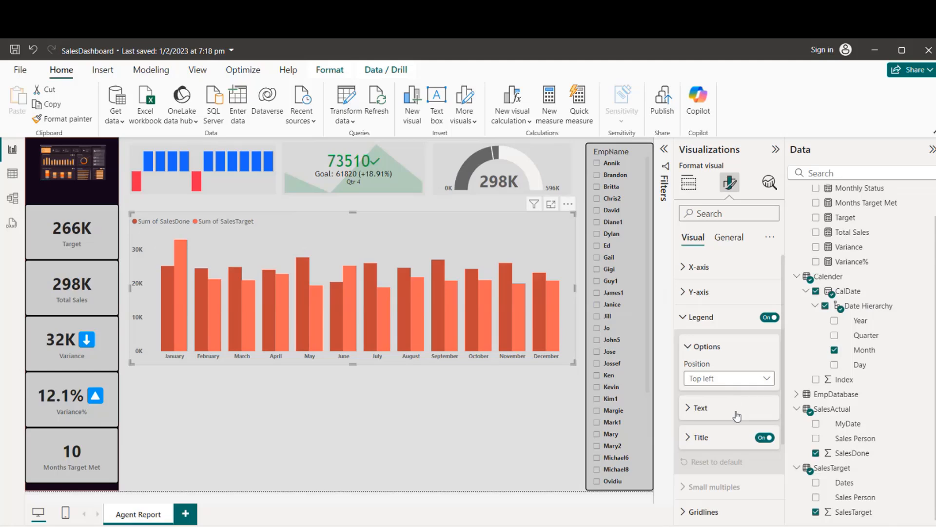
{"action": "left_click", "coordinate": [769, 380]}
{"action": "left_click", "coordinate": [721, 408]}
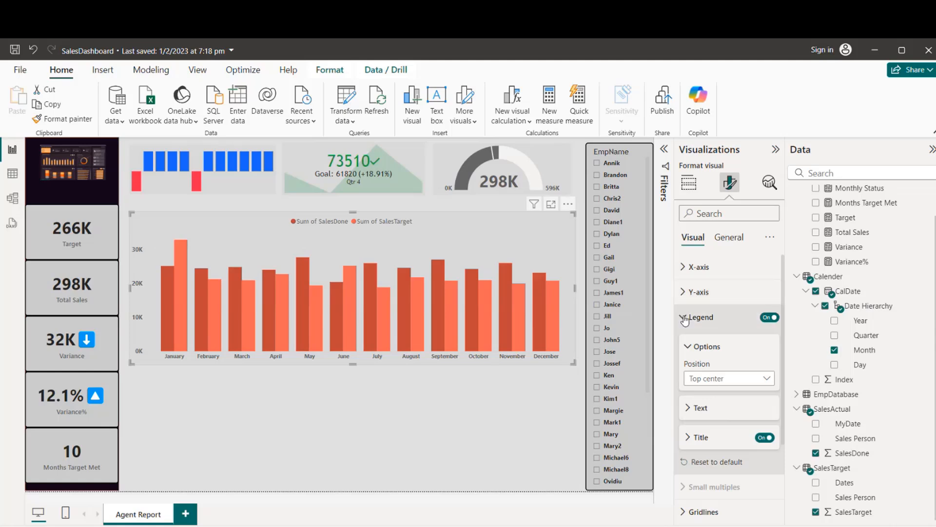
{"action": "left_click", "coordinate": [685, 317]}
Set the color of the Sum of SalesTarget columns to a medium gray
{"action": "left_click", "coordinate": [702, 419]}
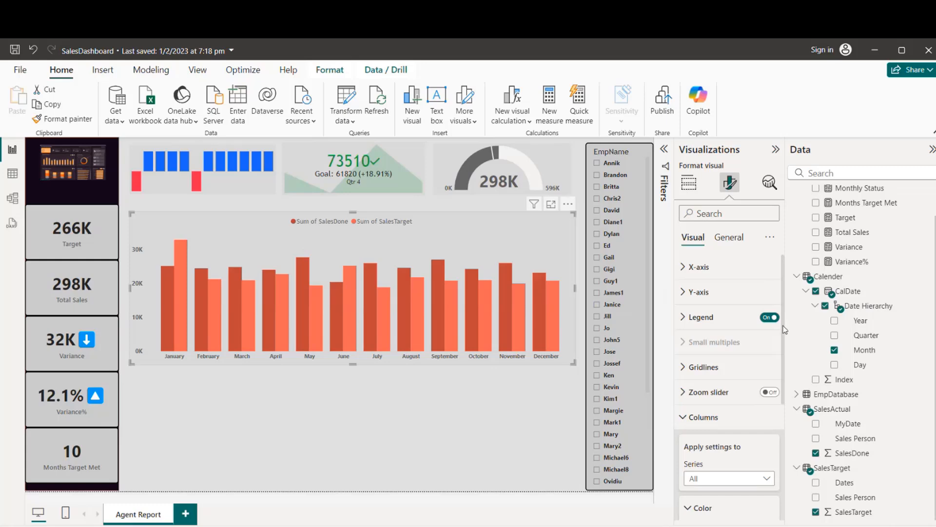
{"action": "left_click_drag", "start_coordinate": [780, 321], "coordinate": [779, 410]}
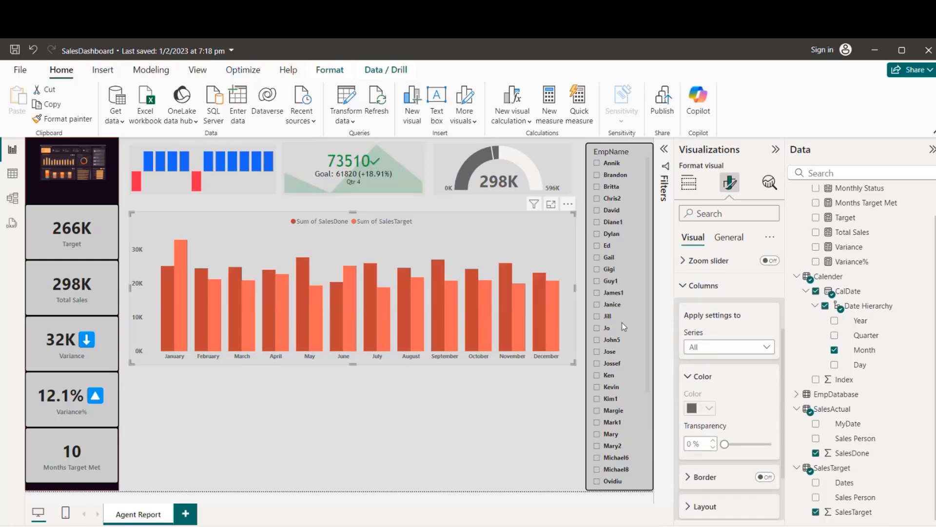
{"action": "left_click", "coordinate": [734, 348]}
{"action": "left_click", "coordinate": [715, 389]}
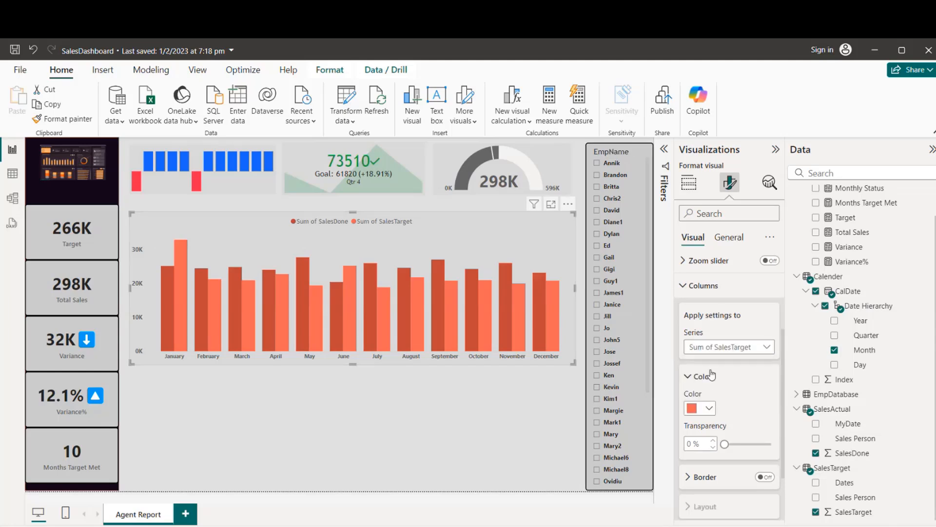
{"action": "left_click", "coordinate": [708, 408]}
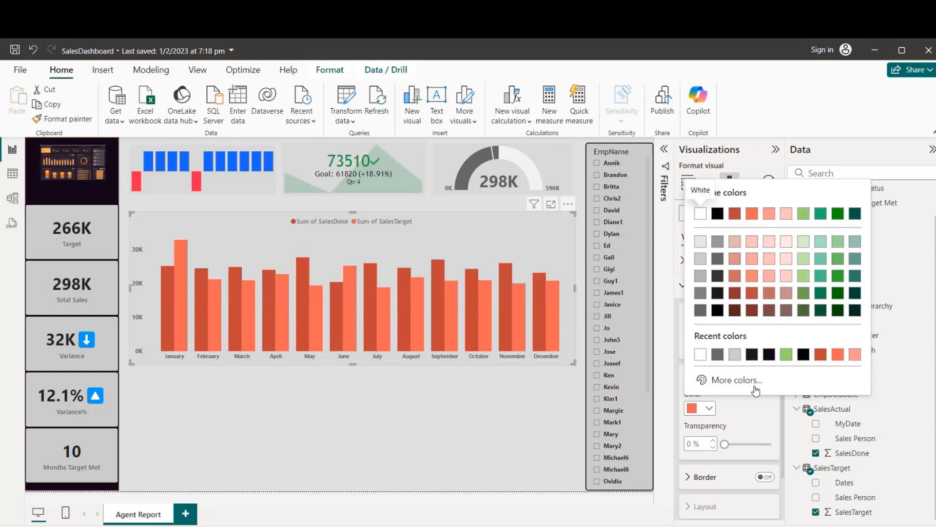
{"action": "left_click", "coordinate": [734, 355]}
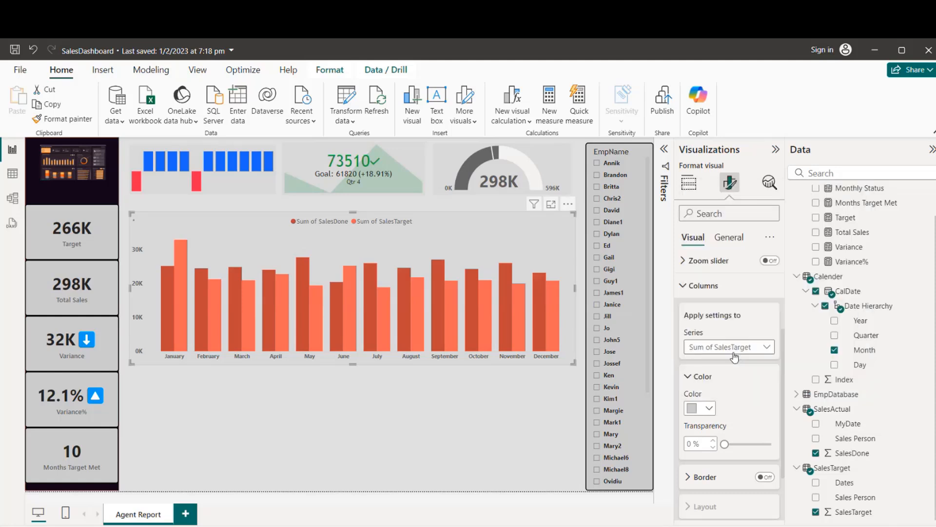
{"action": "left_click", "coordinate": [707, 408]}
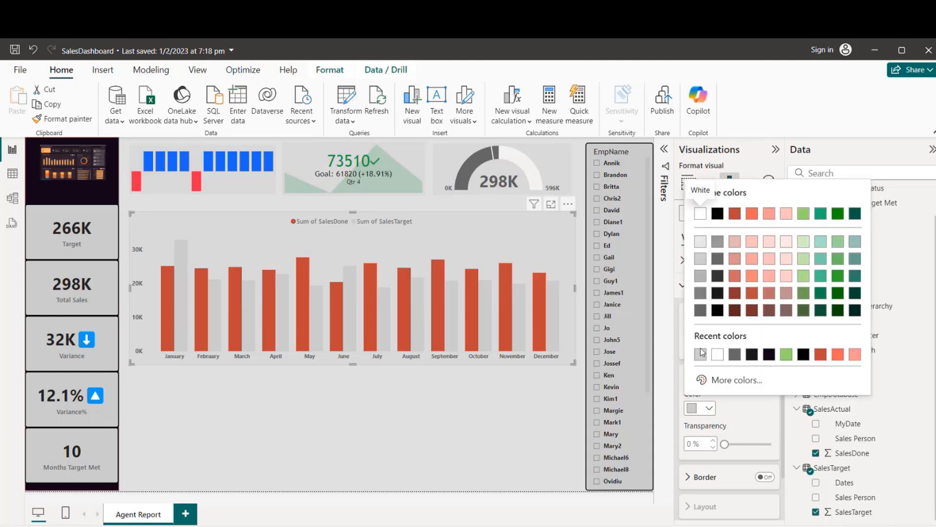
{"action": "left_click", "coordinate": [700, 292]}
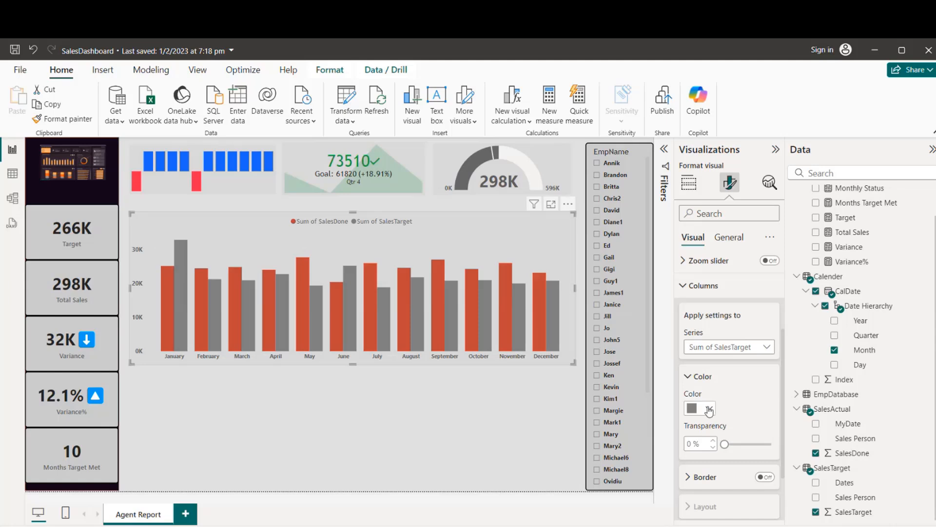
Set the color of the Sum of SalesDone columns to a light pink
{"action": "left_click", "coordinate": [742, 350]}
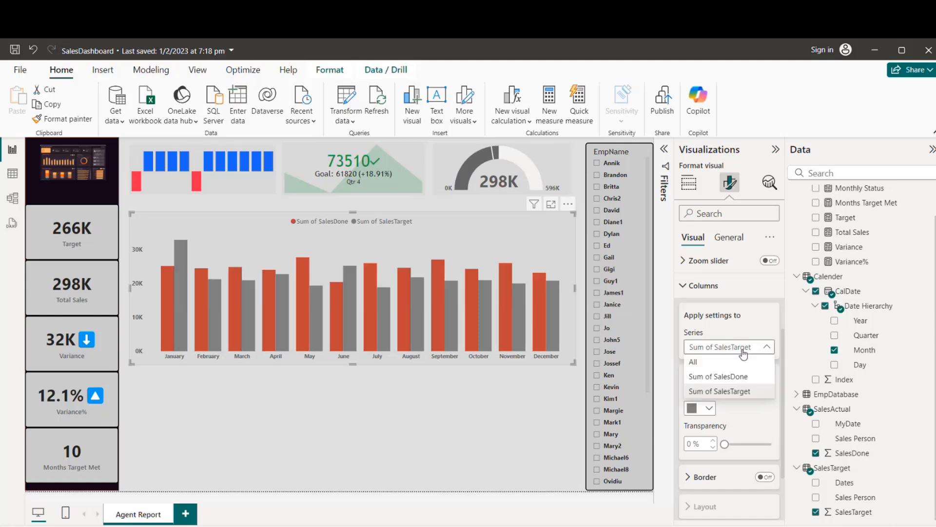
{"action": "left_click", "coordinate": [722, 376]}
{"action": "left_click", "coordinate": [709, 408]}
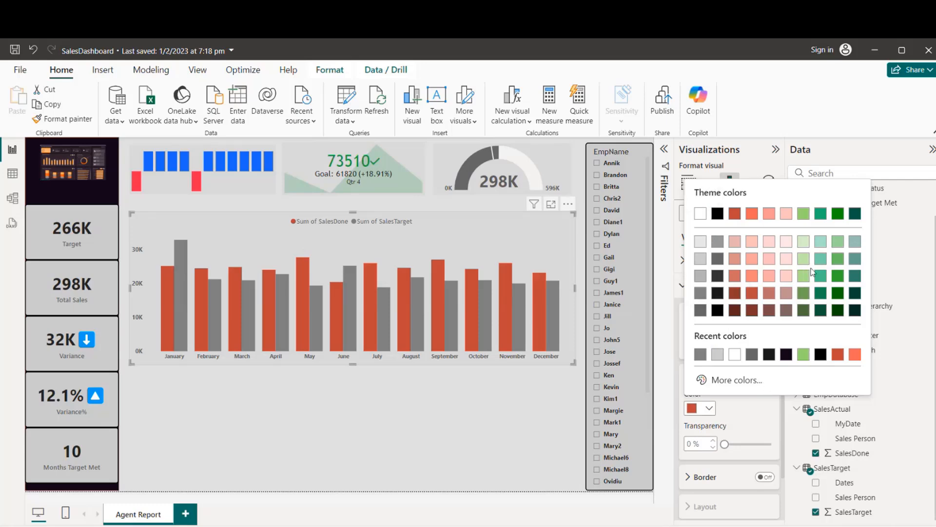
{"action": "left_click", "coordinate": [786, 275]}
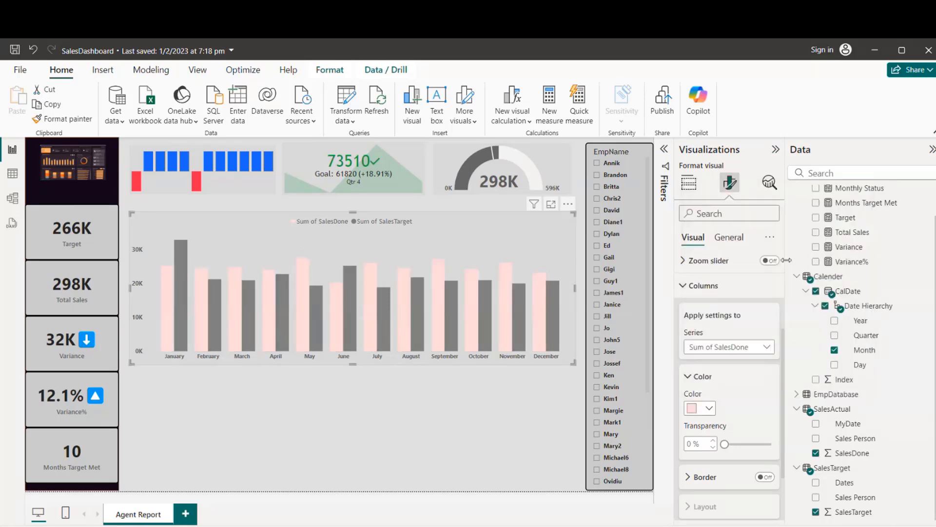
Try light gray, green and light salmon as the color of the Sum of SalesDone columns
{"action": "left_click", "coordinate": [709, 408]}
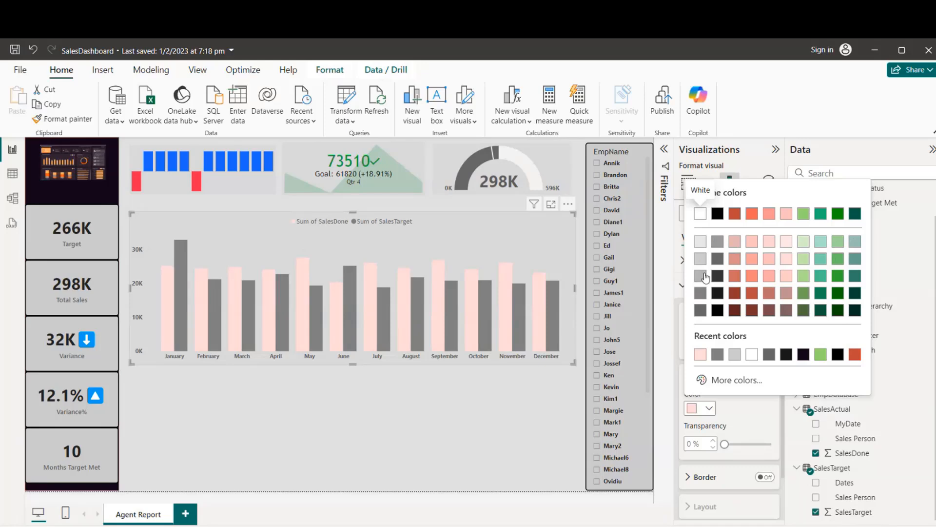
{"action": "left_click", "coordinate": [700, 258]}
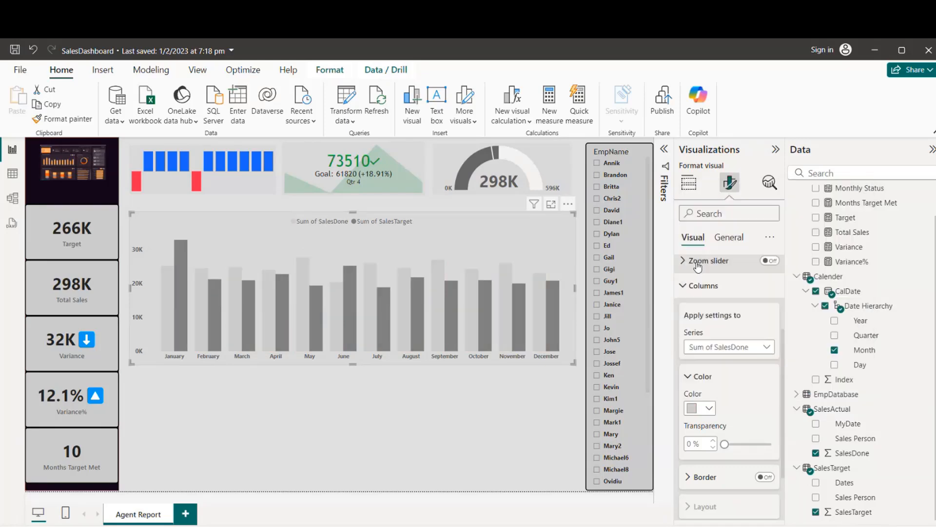
{"action": "left_click", "coordinate": [710, 410]}
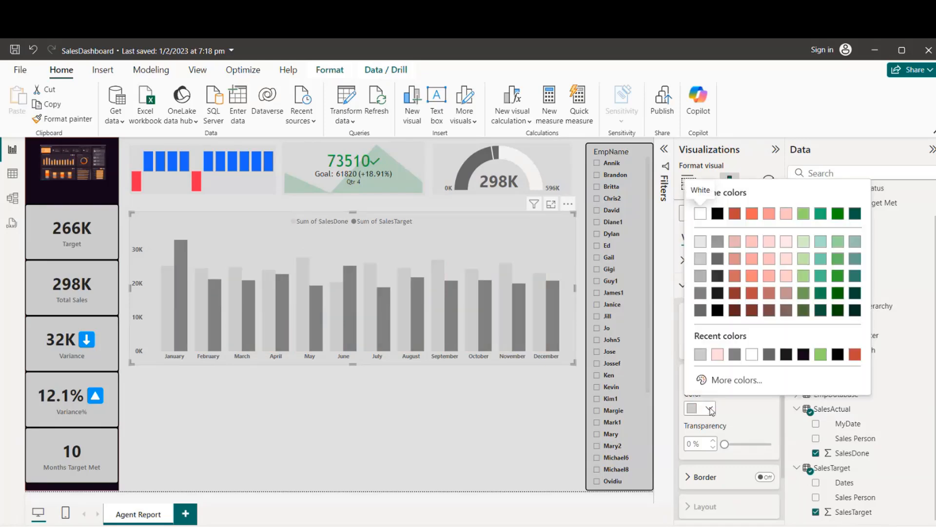
{"action": "left_click", "coordinate": [804, 213]}
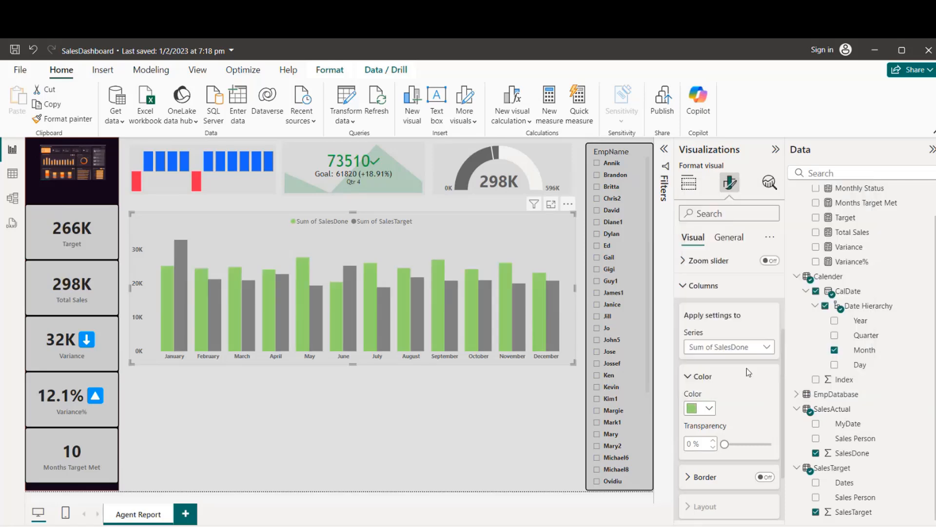
{"action": "left_click", "coordinate": [710, 409]}
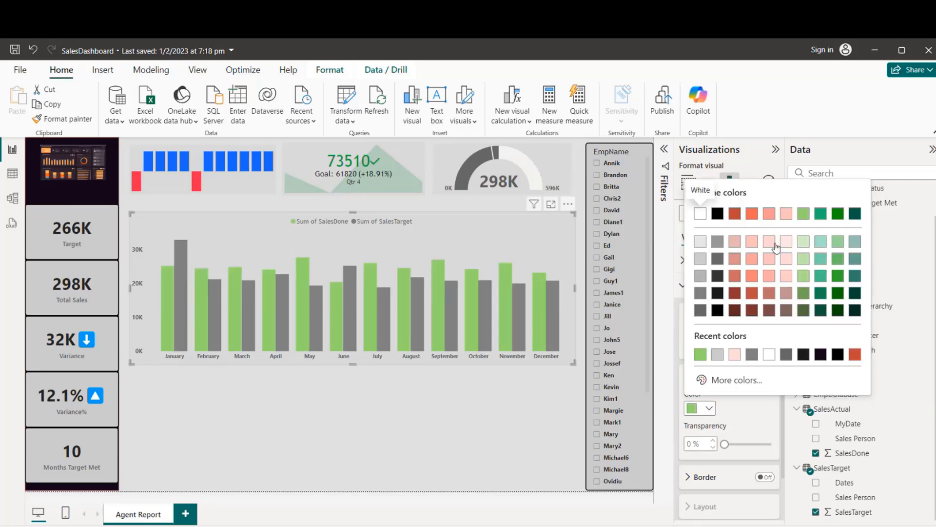
{"action": "left_click", "coordinate": [750, 244]}
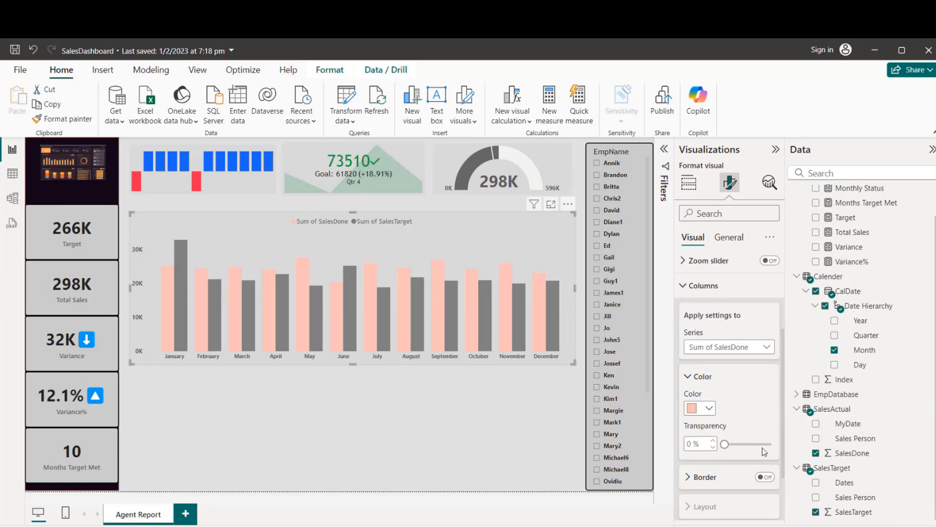
Turn on overlap for all series of the column chart and set the space between series to 42%
{"action": "left_click", "coordinate": [688, 379]}
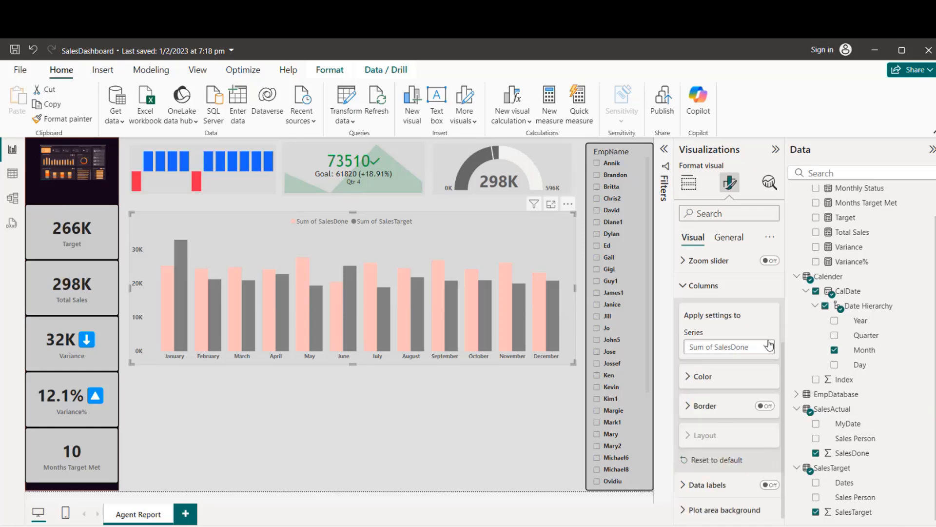
{"action": "left_click", "coordinate": [754, 346]}
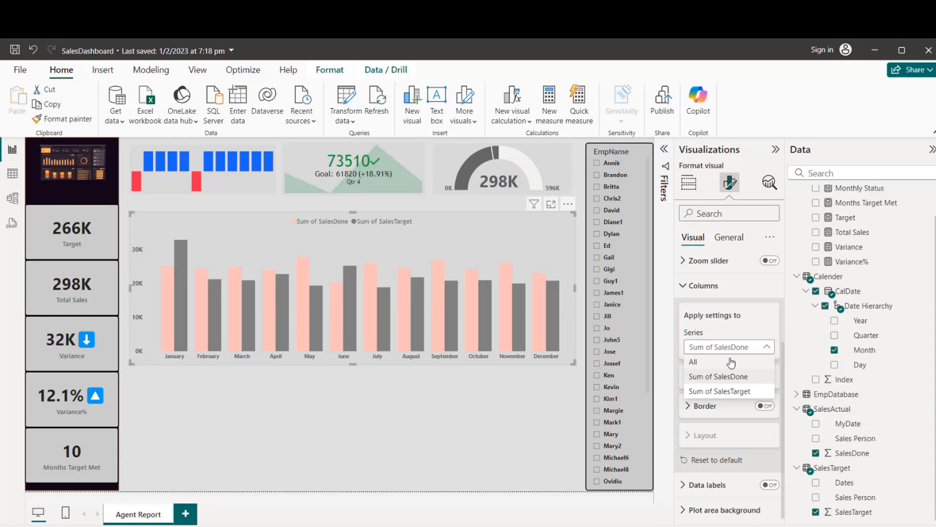
{"action": "left_click", "coordinate": [750, 364]}
{"action": "left_click_drag", "start_coordinate": [783, 354], "coordinate": [783, 403]}
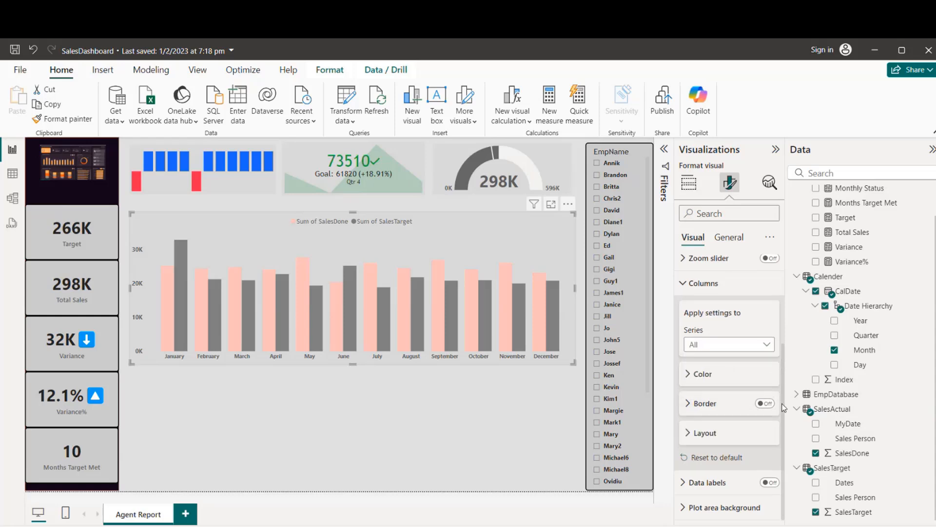
{"action": "left_click", "coordinate": [709, 431]}
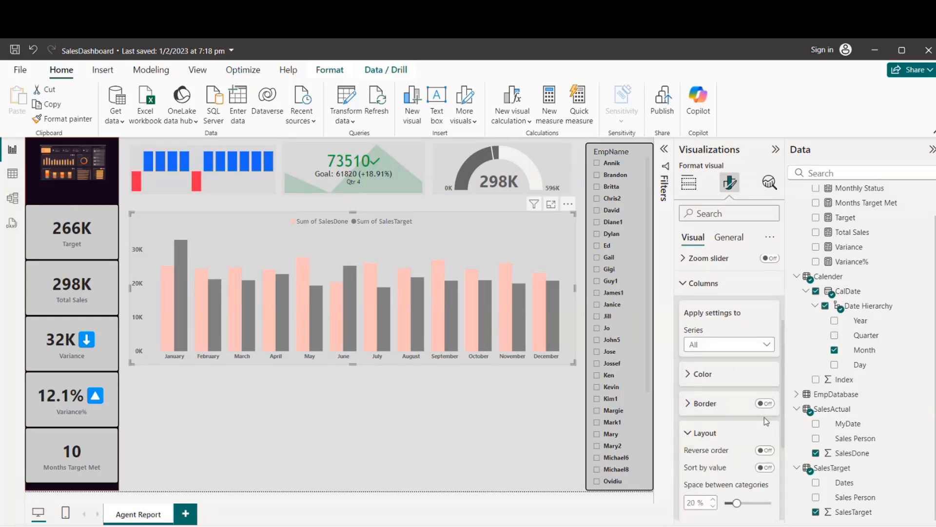
{"action": "left_click_drag", "start_coordinate": [785, 390], "coordinate": [784, 467]}
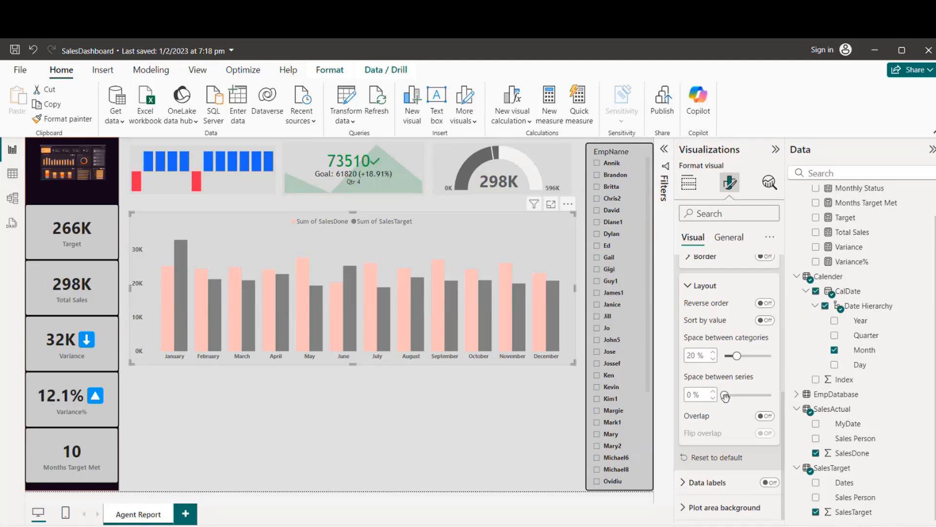
{"action": "left_click", "coordinate": [766, 416]}
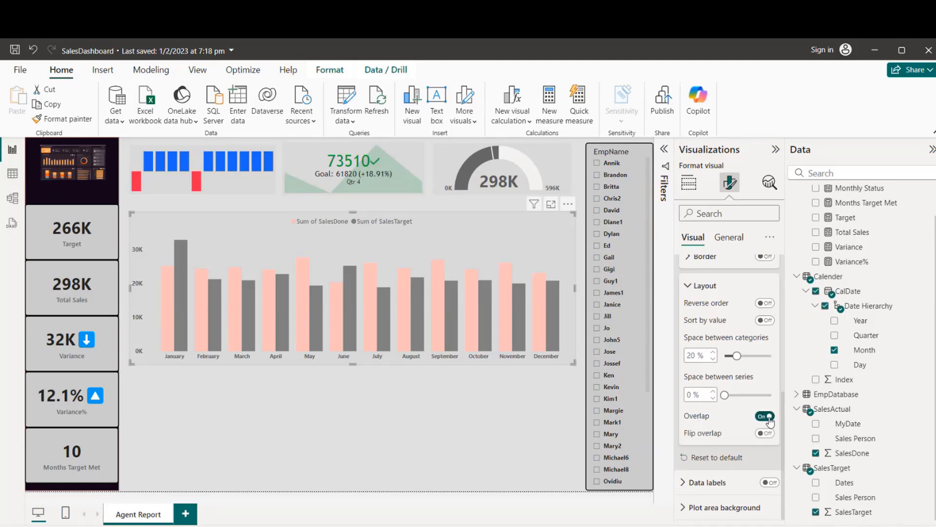
{"action": "left_click", "coordinate": [725, 395]}
{"action": "left_click_drag", "start_coordinate": [725, 396], "coordinate": [744, 396]}
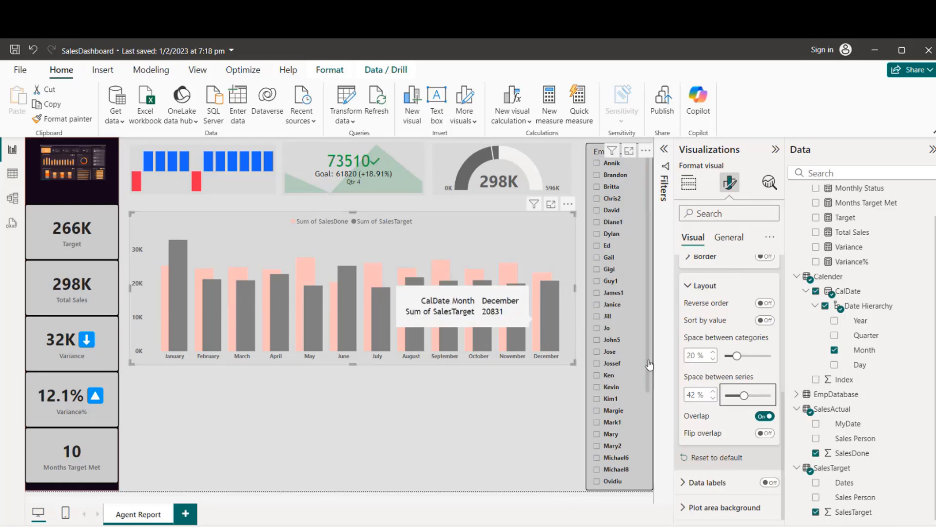
Set the transparency of the Sum of SalesTarget columns to 54%
{"action": "scroll", "coordinate": [761, 390], "scroll_direction": "up", "scroll_amount": 4}
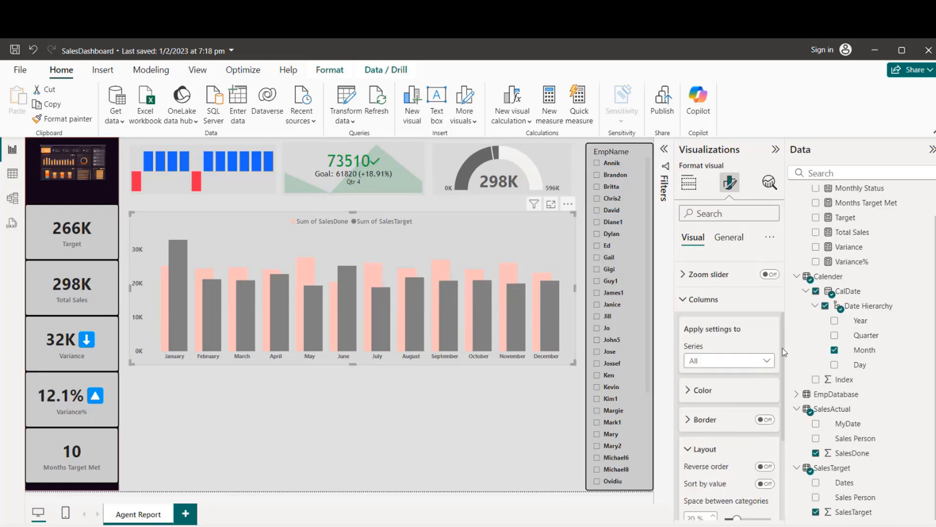
{"action": "left_click", "coordinate": [741, 363]}
{"action": "left_click", "coordinate": [731, 408]}
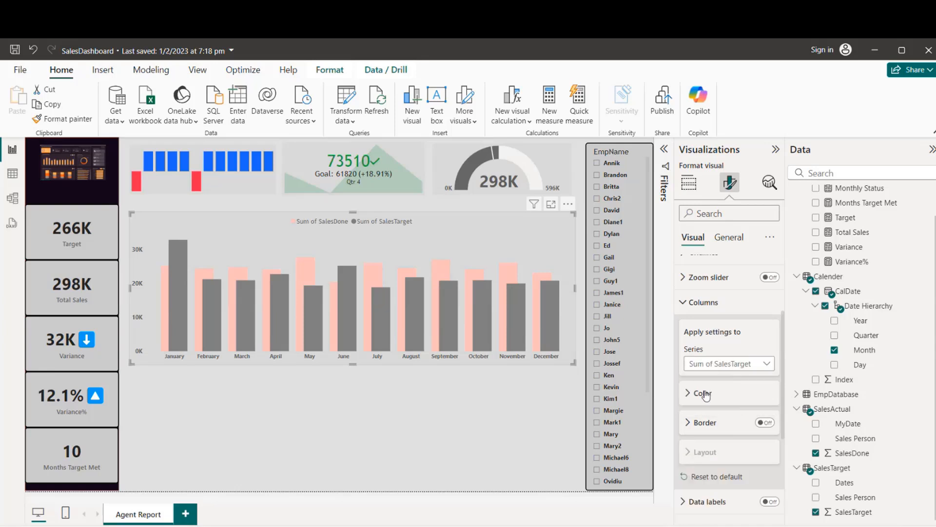
{"action": "left_click", "coordinate": [701, 396]}
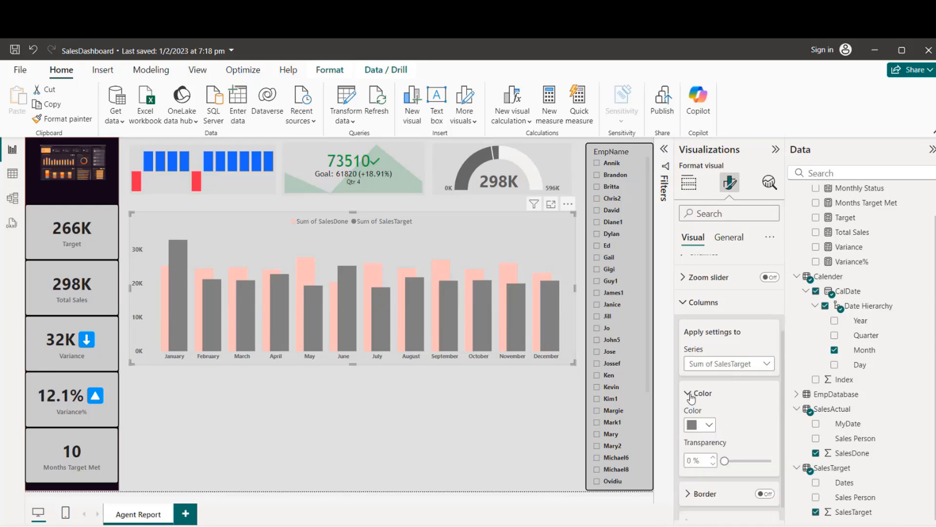
{"action": "left_click_drag", "start_coordinate": [726, 460], "coordinate": [750, 461]}
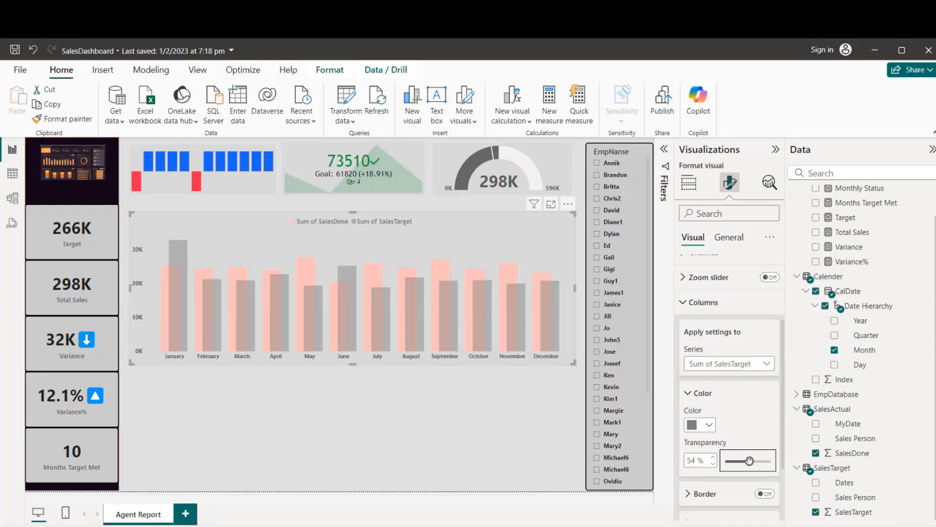
Try green on the Sum of SalesDone columns and settle on a dark gray
{"action": "left_click", "coordinate": [736, 364]}
{"action": "left_click", "coordinate": [722, 394]}
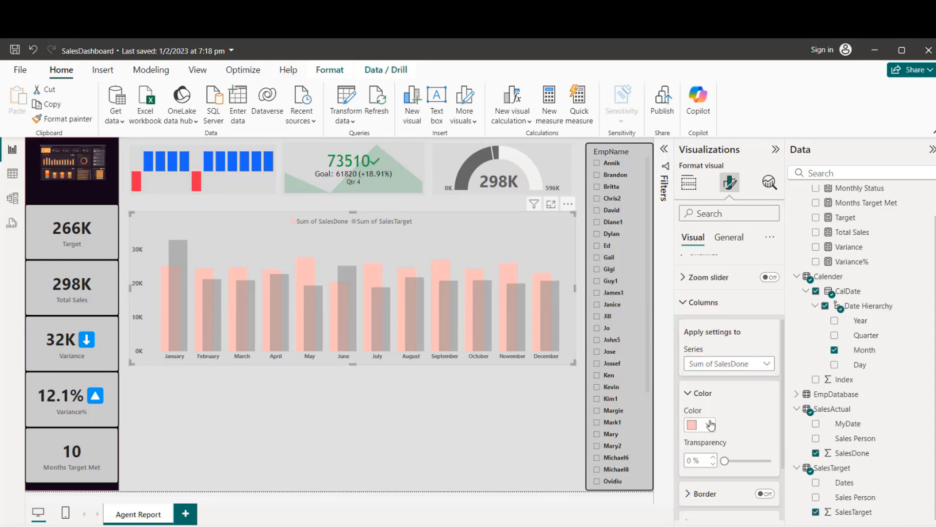
{"action": "left_click", "coordinate": [710, 426]}
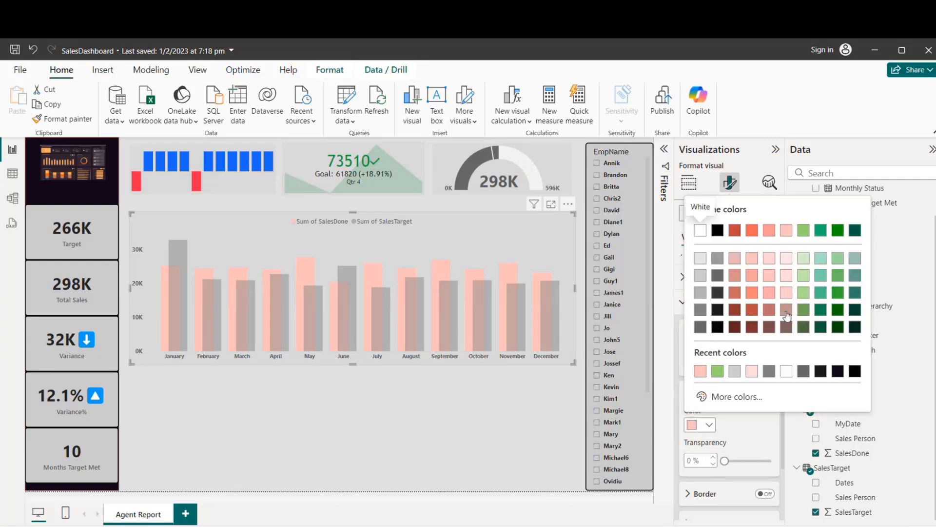
{"action": "left_click", "coordinate": [838, 293]}
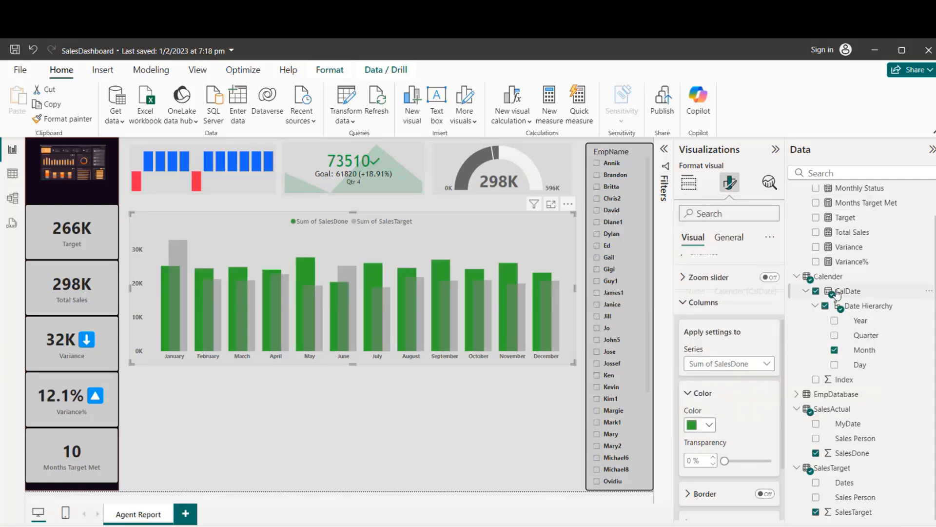
{"action": "left_click", "coordinate": [709, 424]}
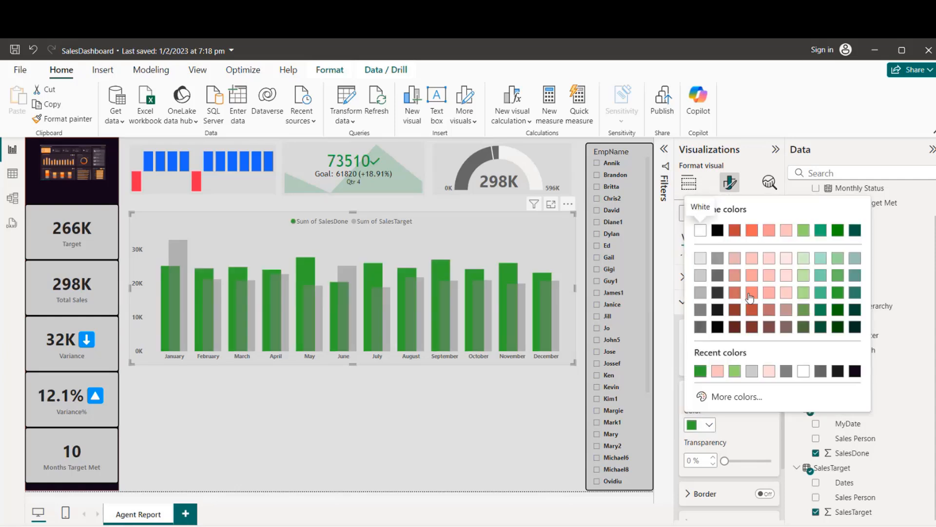
{"action": "left_click", "coordinate": [700, 326]}
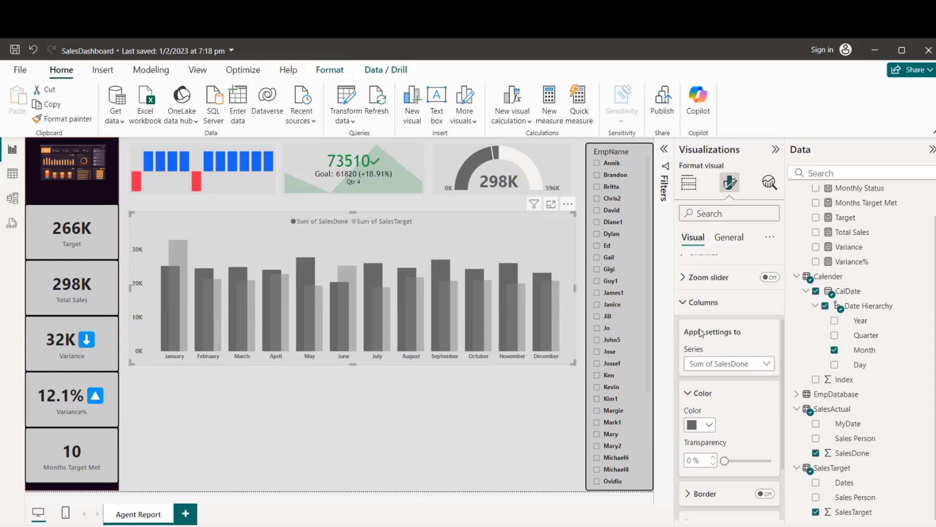
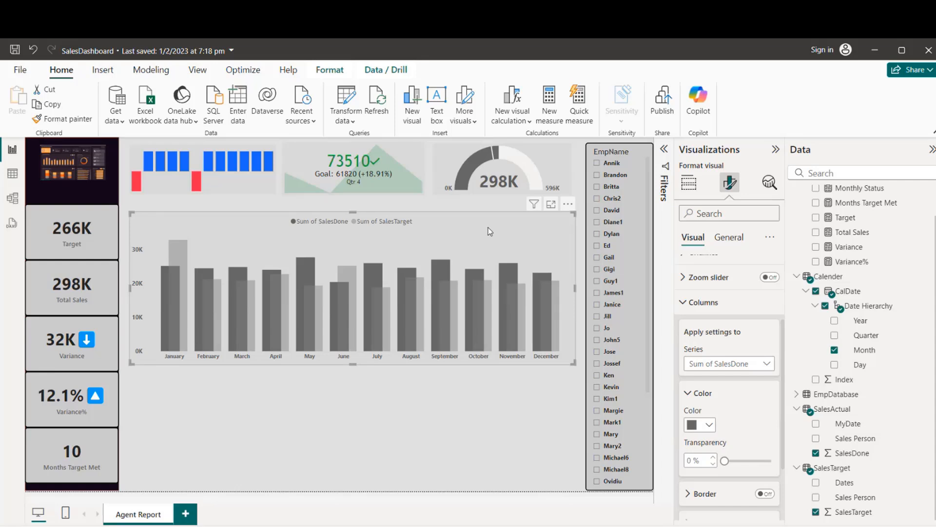
Rename the Sum of SalesDone value on the column chart's Y-axis as SalesDone
{"action": "left_click", "coordinate": [688, 182]}
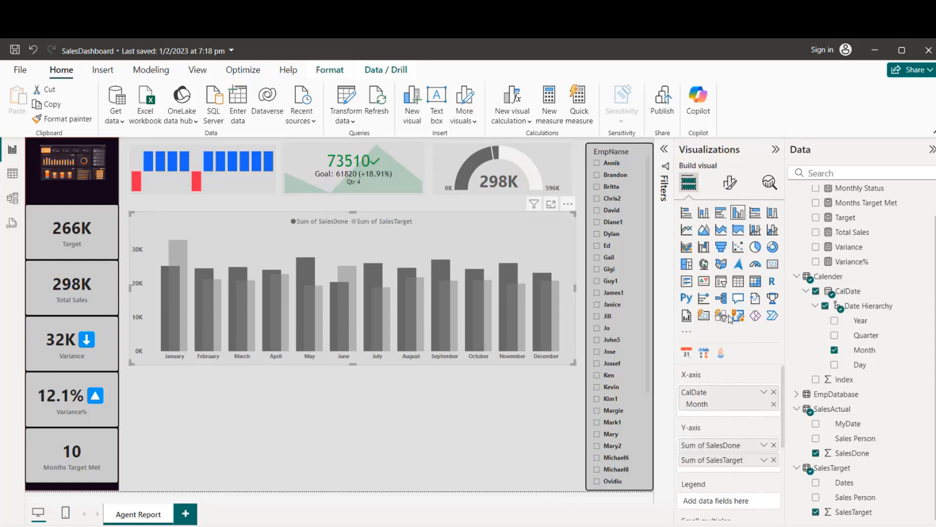
{"action": "double_click", "coordinate": [709, 446]}
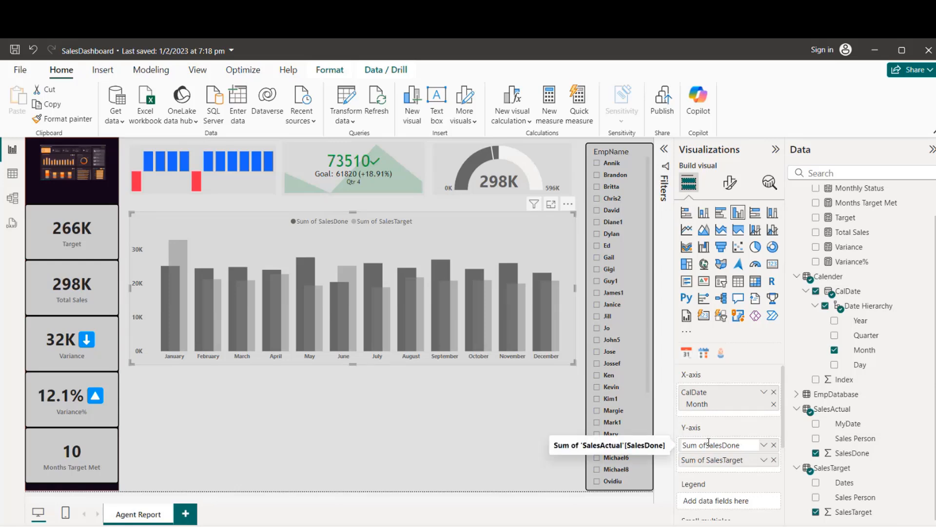
{"action": "key", "text": "BackSpace"}
{"action": "key", "text": "BackSpace"}
{"action": "key", "text": "BackSpace"}
{"action": "key", "text": "BackSpace"}
{"action": "key", "text": "BackSpace"}
{"action": "key", "text": "BackSpace"}
{"action": "key", "text": "BackSpace"}
Try to rename the Sum of SalesTarget value on the column chart's Y-axis as SalesTarget
{"action": "left_click", "coordinate": [705, 462]}
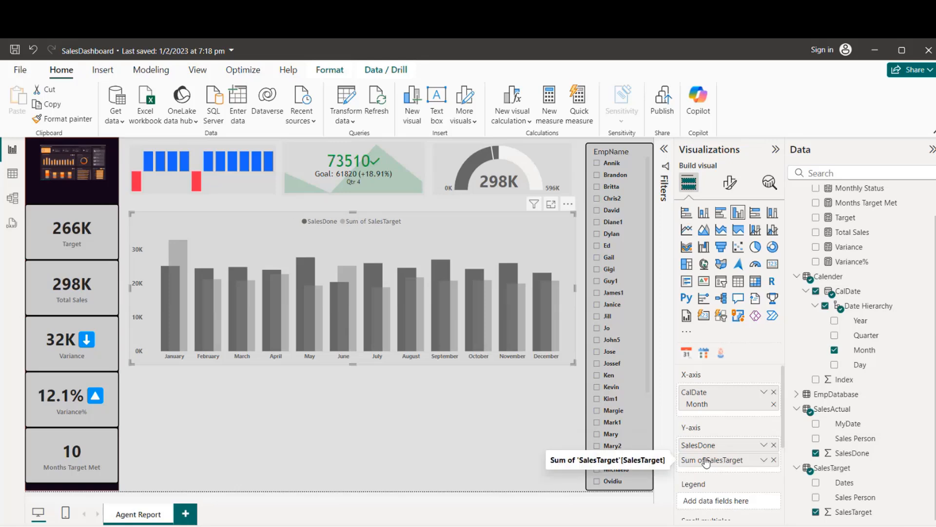
{"action": "double_click", "coordinate": [705, 461]}
{"action": "key", "text": "BackSpace"}
{"action": "key", "text": "BackSpace"}
{"action": "key", "text": "BackSpace"}
{"action": "key", "text": "BackSpace"}
{"action": "key", "text": "BackSpace"}
{"action": "key", "text": "BackSpace"}
{"action": "key", "text": "BackSpace"}
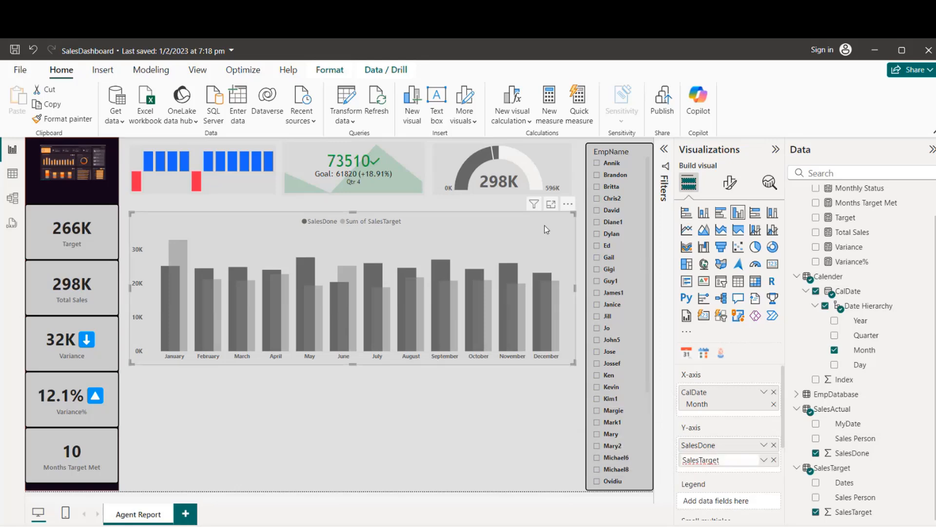
{"action": "left_click", "coordinate": [367, 427]}
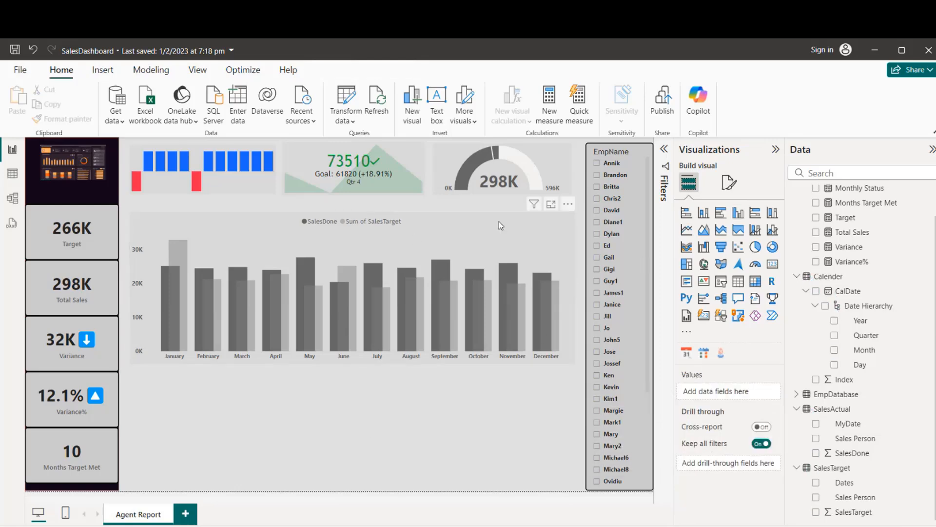
Turn on the column chart's visual border with a width of 1 px
{"action": "left_click", "coordinate": [464, 218]}
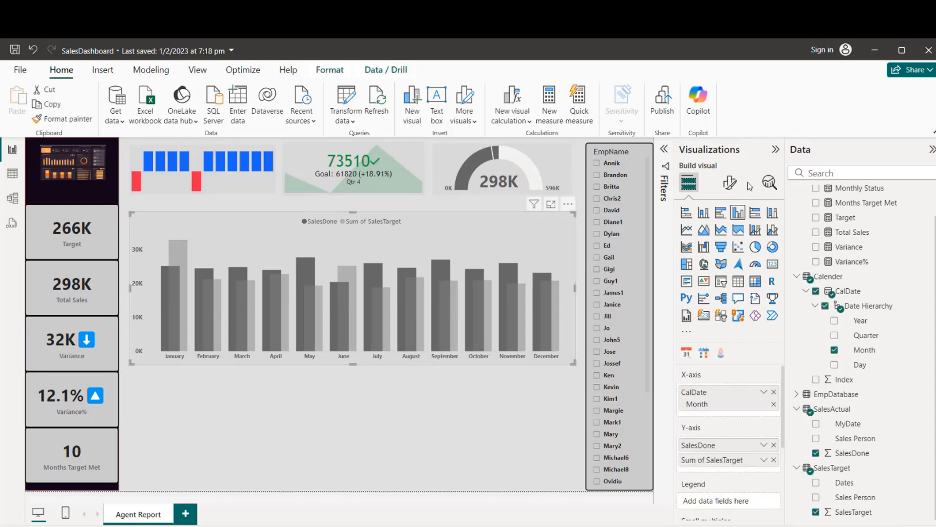
{"action": "left_click", "coordinate": [730, 182]}
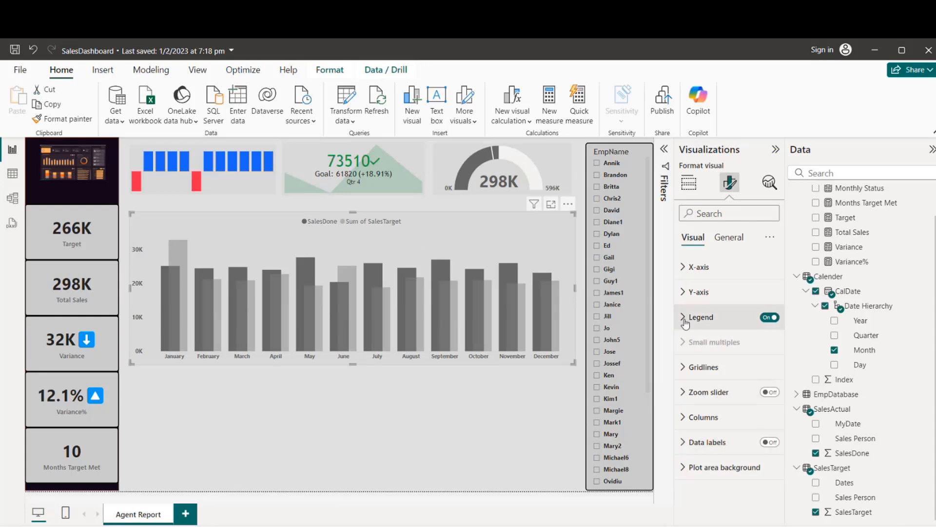
{"action": "left_click", "coordinate": [729, 238]}
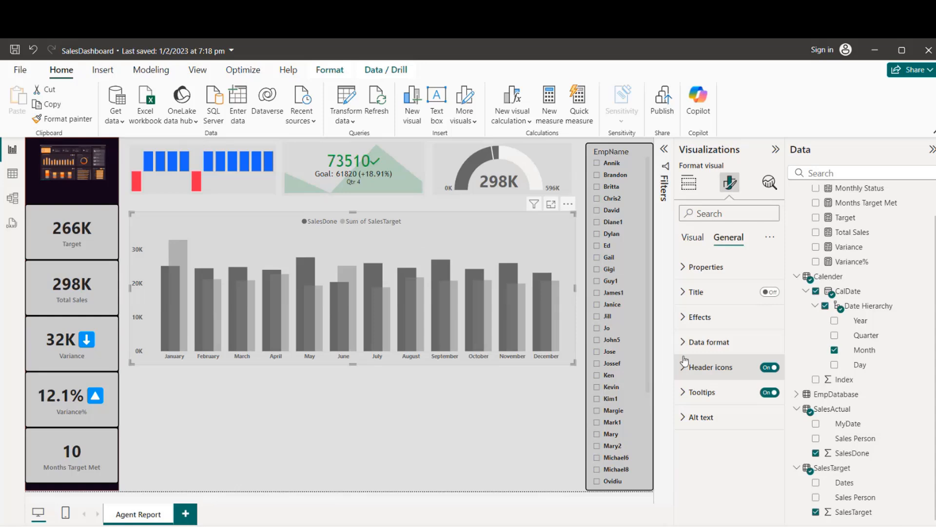
{"action": "left_click", "coordinate": [695, 317]}
{"action": "left_click", "coordinate": [765, 447]}
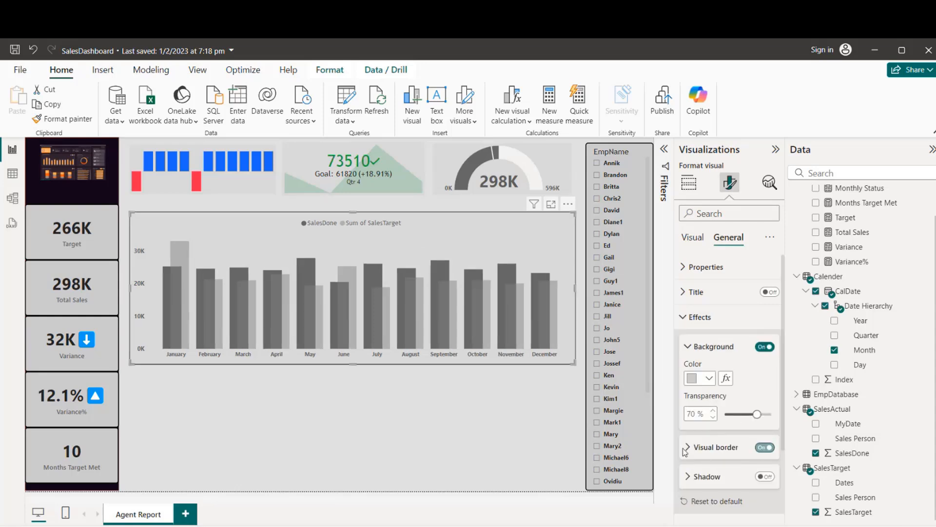
{"action": "scroll", "coordinate": [774, 357], "scroll_direction": "down", "scroll_amount": 3}
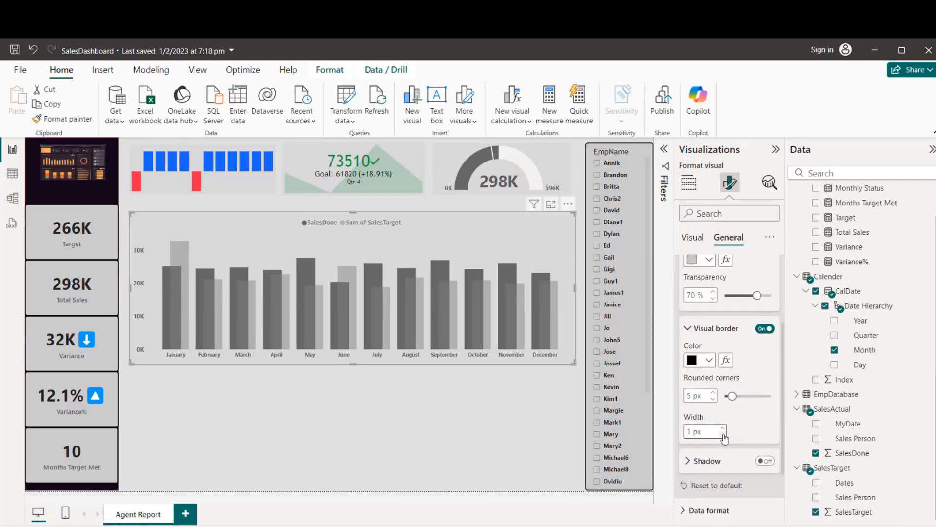
{"action": "left_click", "coordinate": [405, 417]}
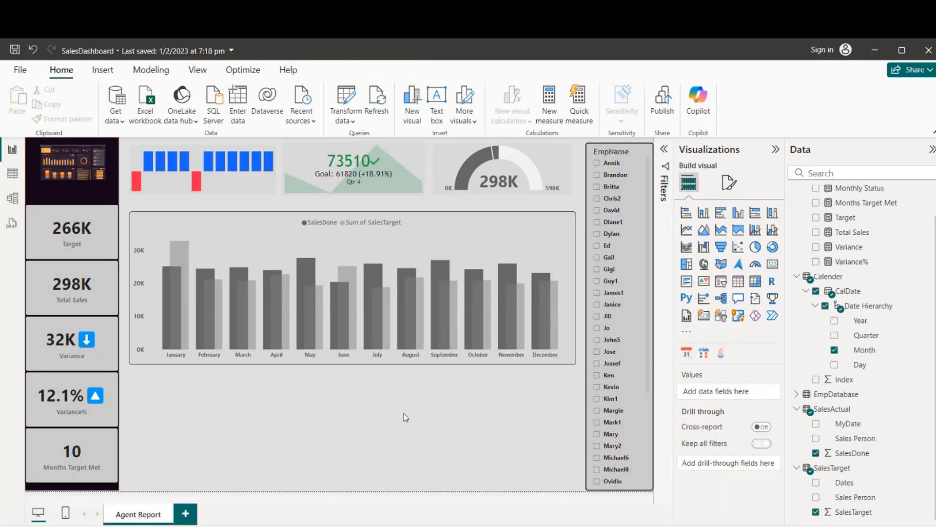
{"action": "left_click", "coordinate": [478, 363]}
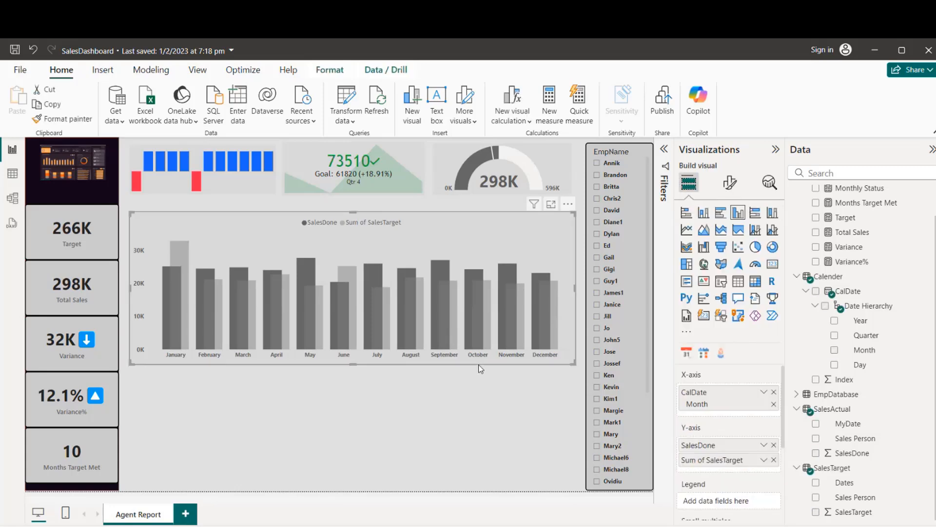
Set the column chart's visual border color to the recently used light pink, #f7bbbb
{"action": "left_click", "coordinate": [730, 183]}
{"action": "left_click", "coordinate": [729, 237]}
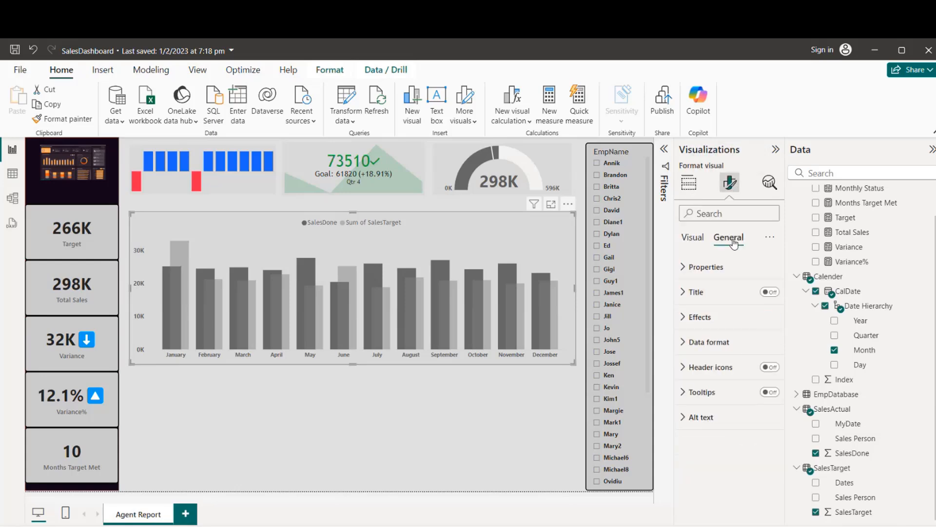
{"action": "left_click", "coordinate": [683, 317]}
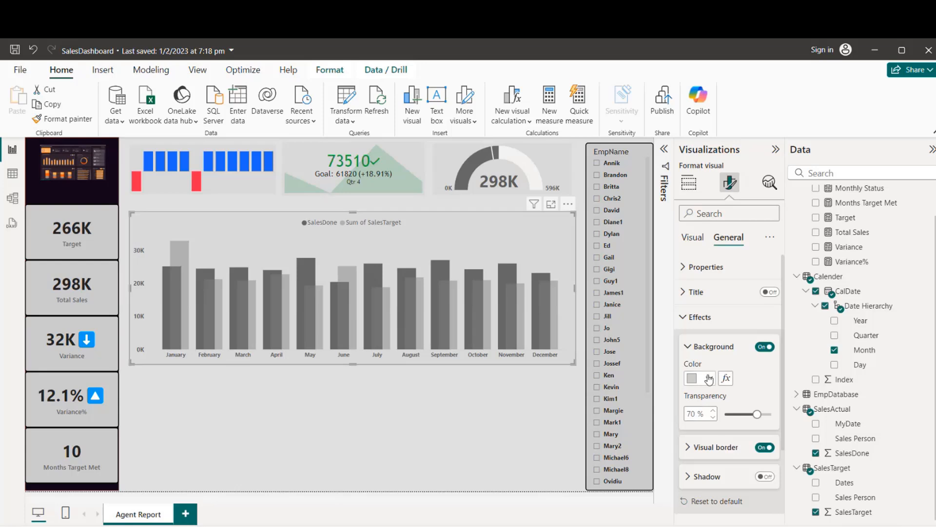
{"action": "left_click", "coordinate": [689, 447]}
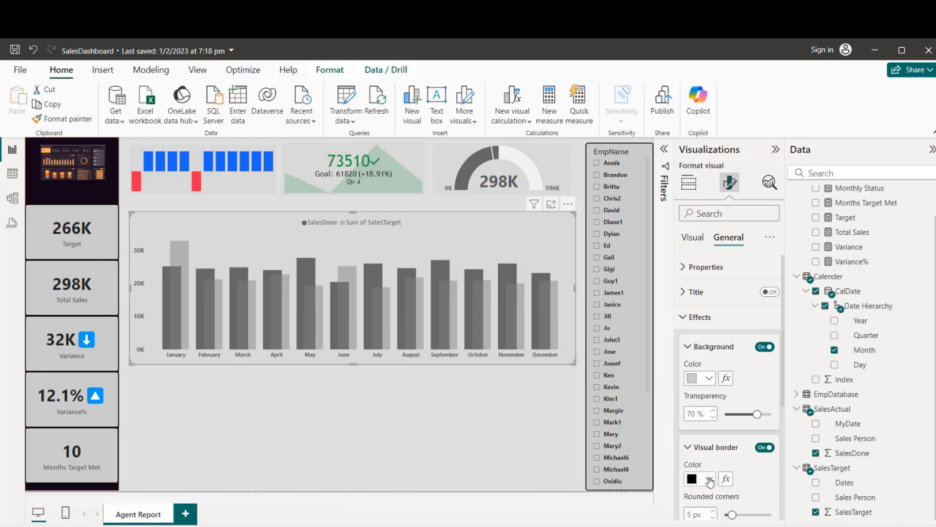
{"action": "left_click", "coordinate": [709, 479]}
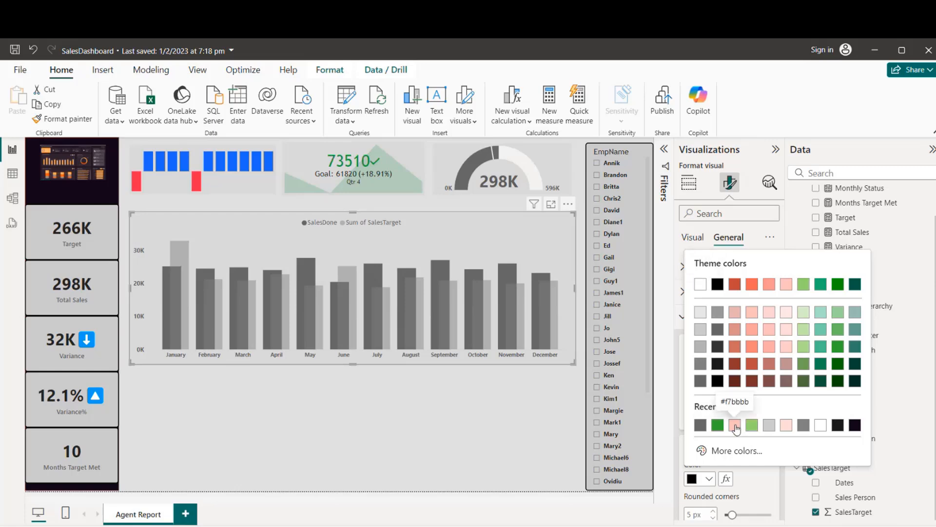
{"action": "left_click", "coordinate": [735, 426]}
{"action": "left_click", "coordinate": [478, 427]}
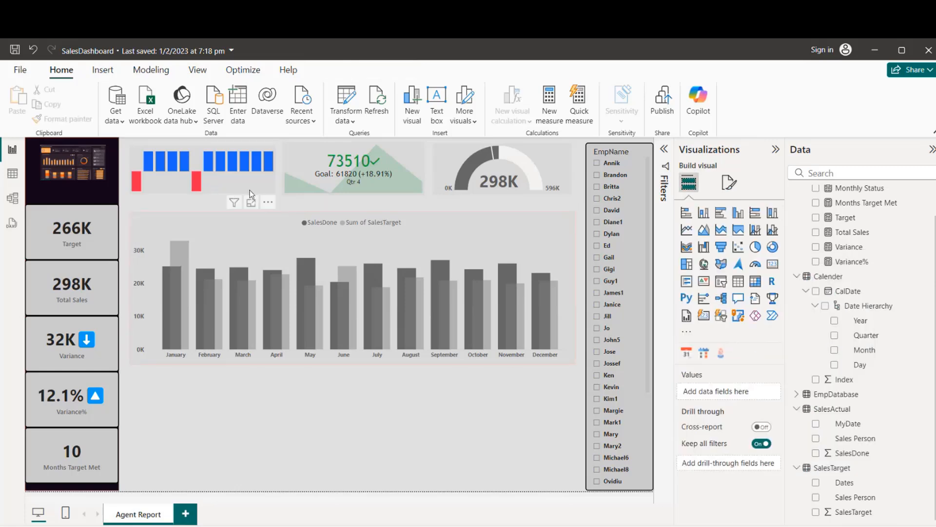
{"action": "left_click", "coordinate": [263, 150]}
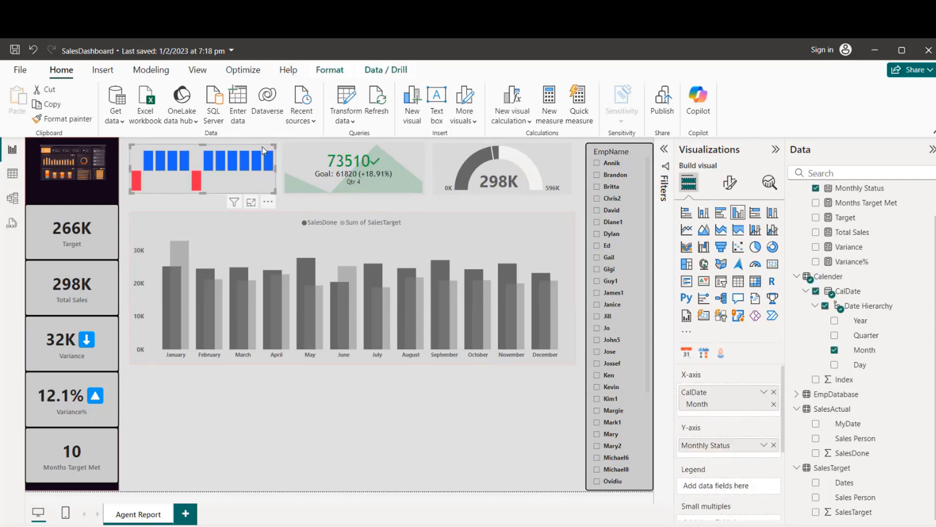
{"action": "left_click", "coordinate": [276, 408]}
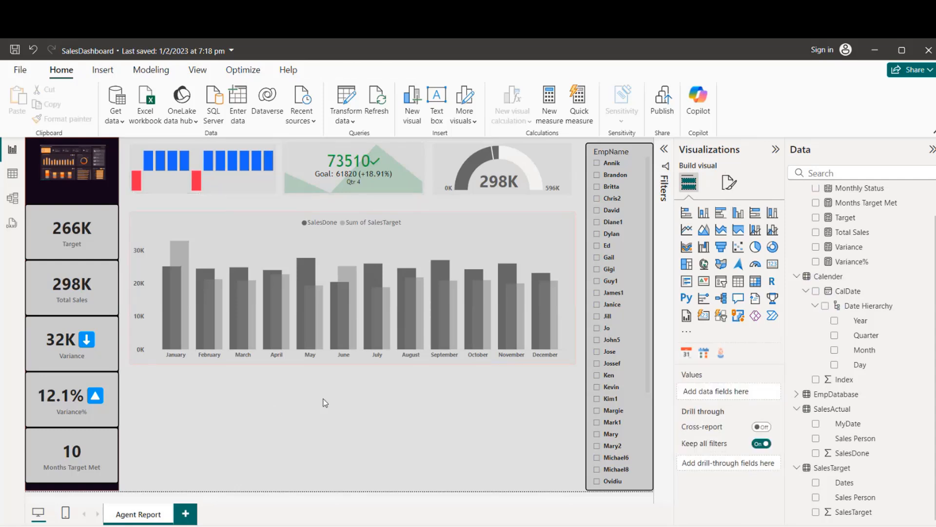
{"action": "left_click", "coordinate": [441, 229]}
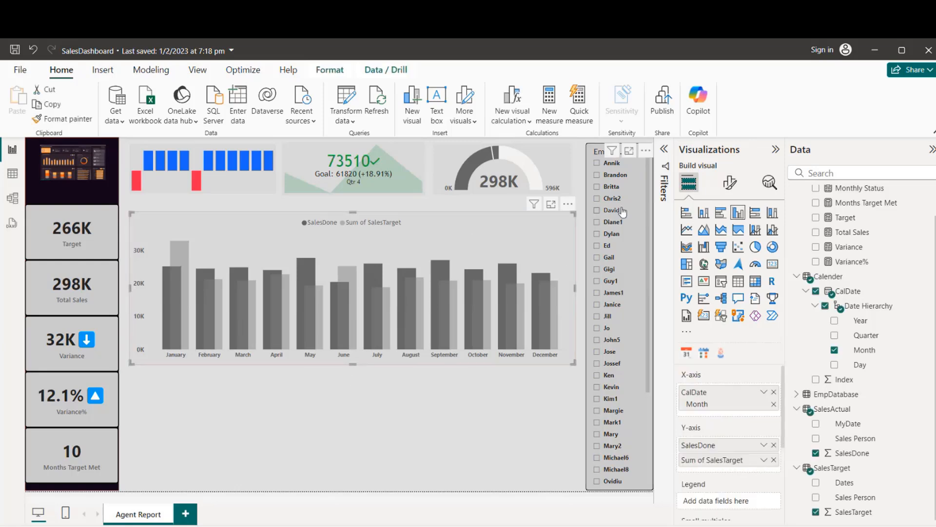
Filter the report by several single employees in the EmpName slicer, finishing on the first listed employee
{"action": "left_click", "coordinate": [606, 199]}
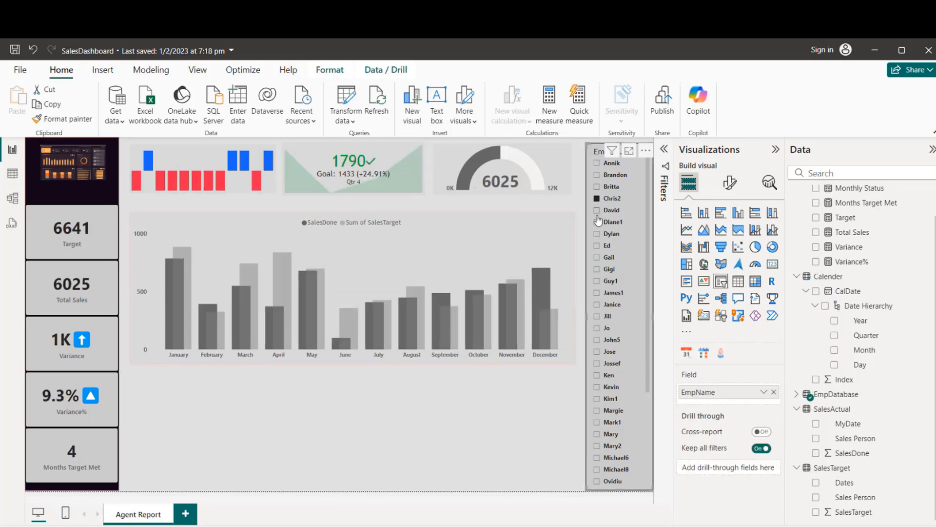
{"action": "left_click", "coordinate": [602, 256]}
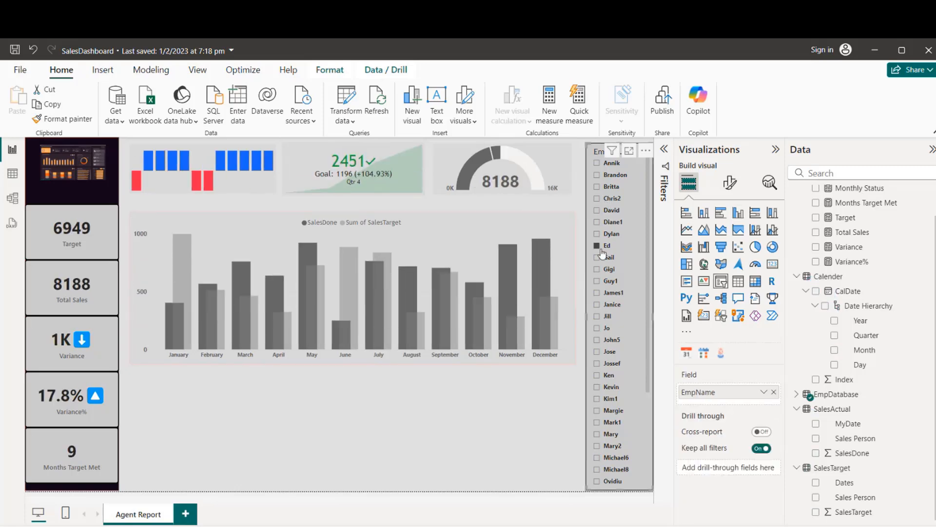
{"action": "left_click", "coordinate": [600, 268]}
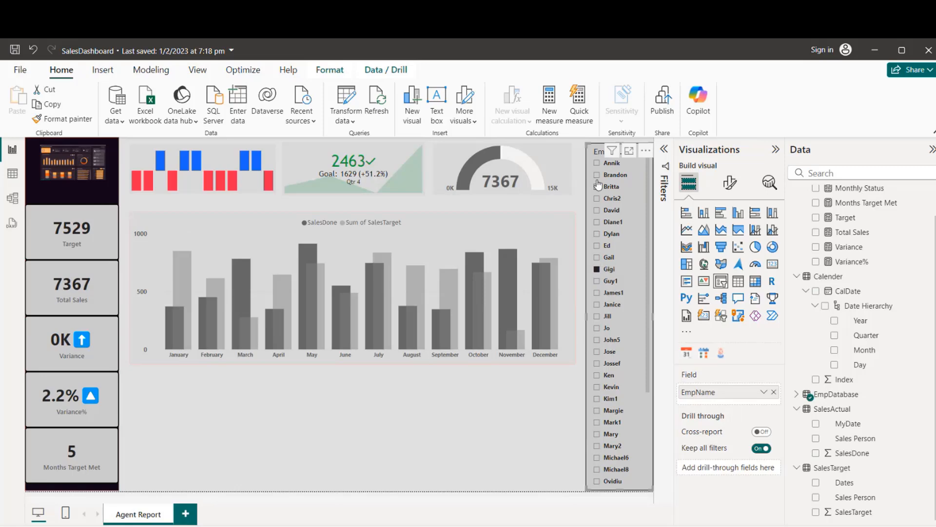
{"action": "left_click", "coordinate": [603, 164]}
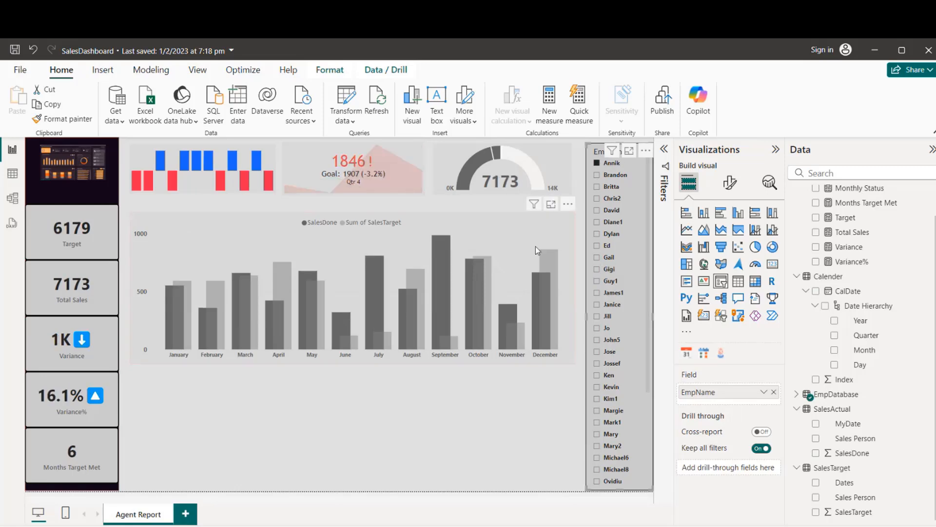
{"action": "left_click", "coordinate": [513, 469]}
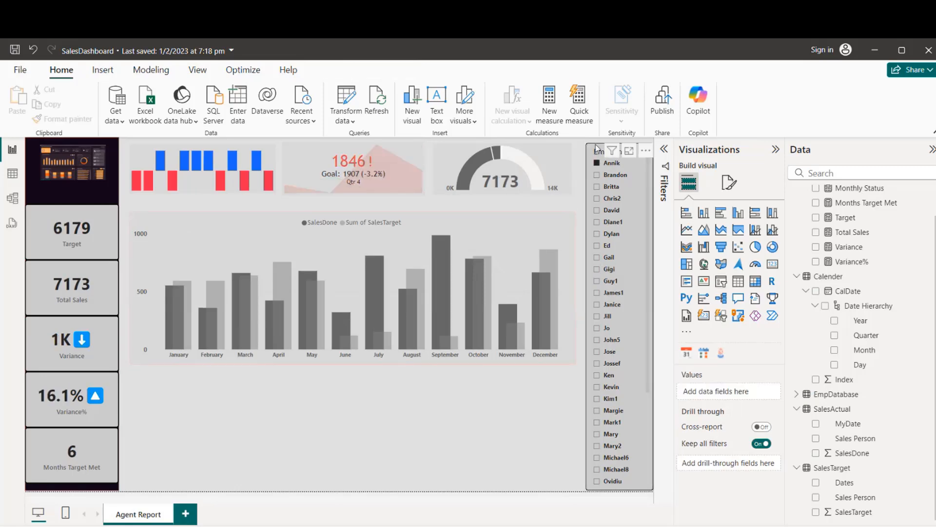
{"action": "mouse_move", "coordinate": [615, 151]}
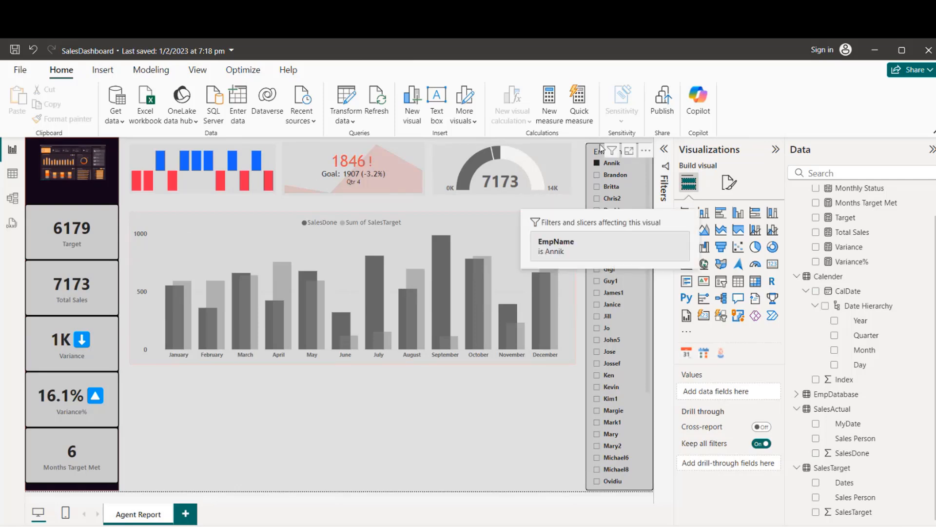
{"action": "left_click", "coordinate": [615, 157]}
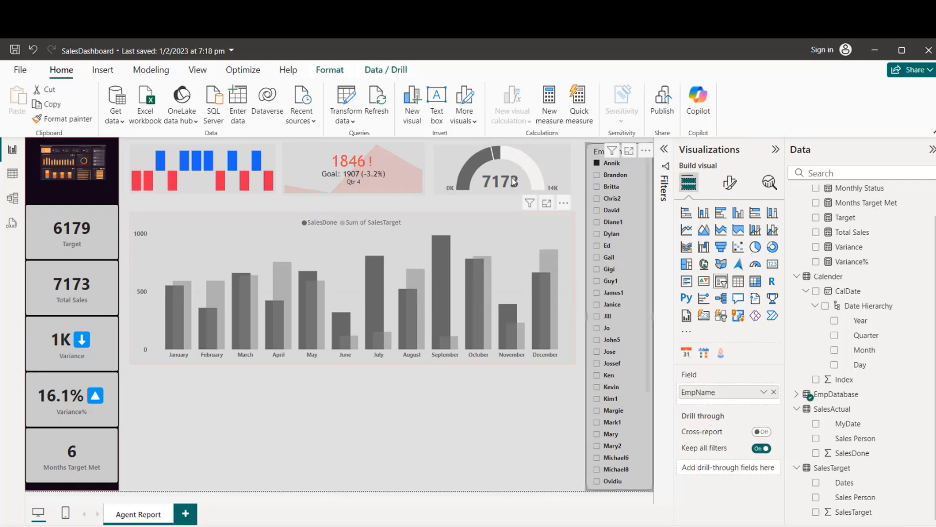
Copy the full DAX formula of the Months Target Met measure
{"action": "left_click", "coordinate": [445, 214]}
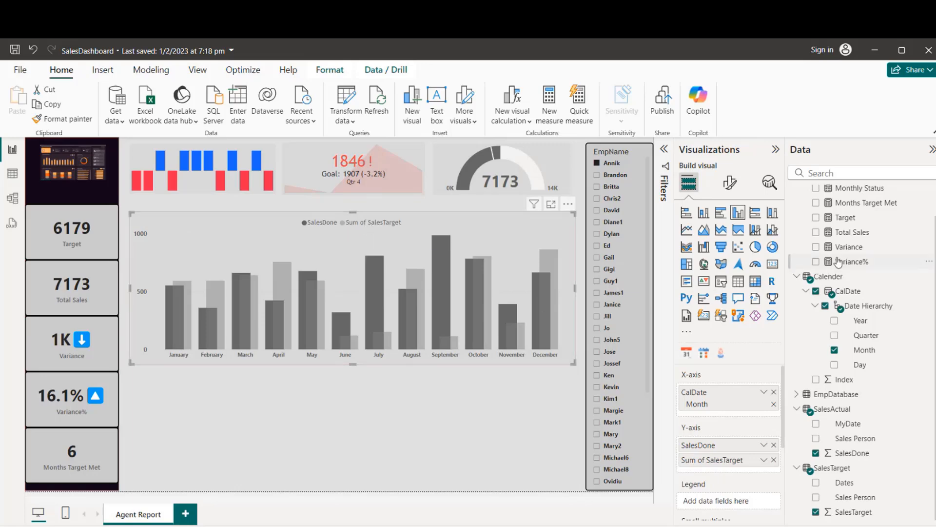
{"action": "left_click", "coordinate": [864, 206]}
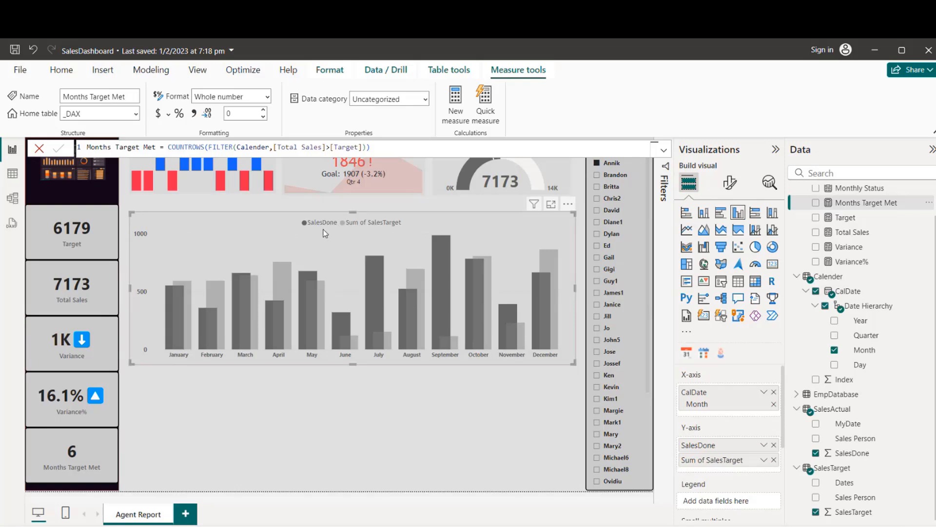
{"action": "double_click", "coordinate": [88, 146]}
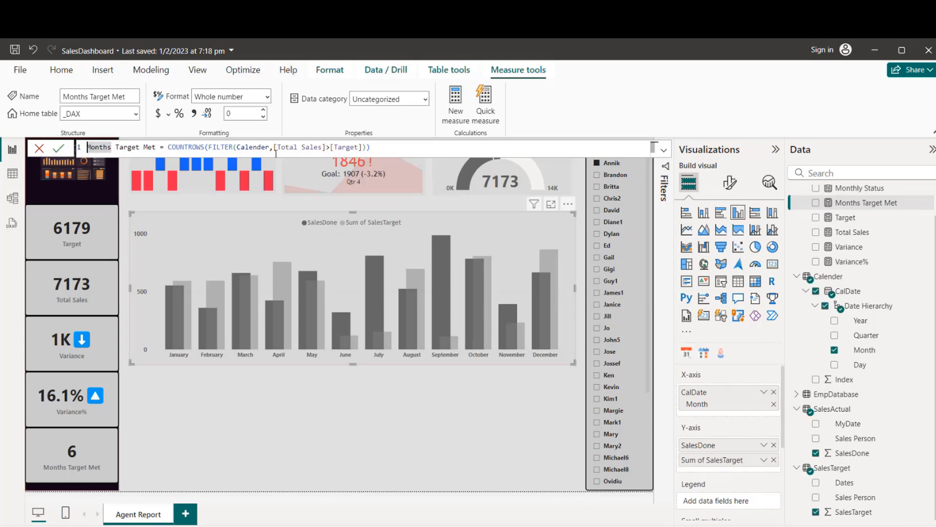
{"action": "key", "text": "ctrl+a"}
{"action": "key", "text": "ctrl+c"}
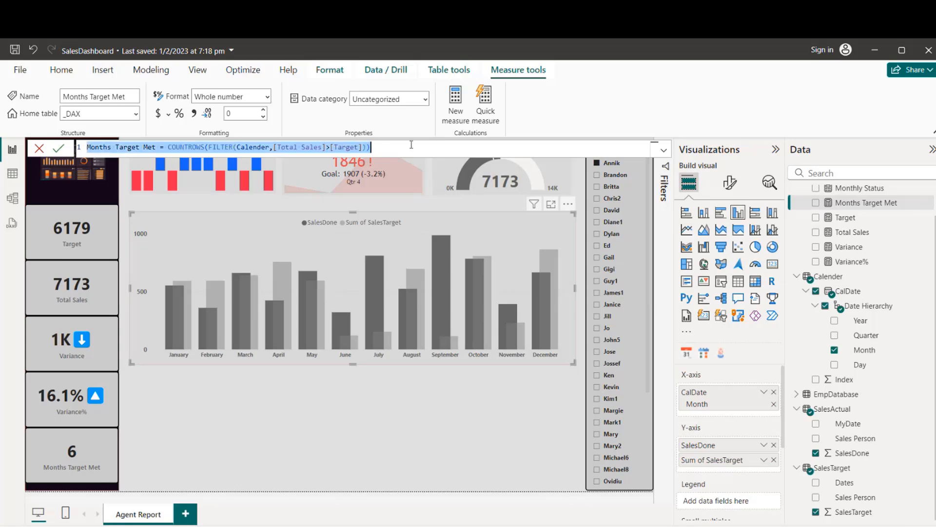
Create a new measure in the _DAX table containing the copied COUNTROWS formula
{"action": "left_click", "coordinate": [455, 105]}
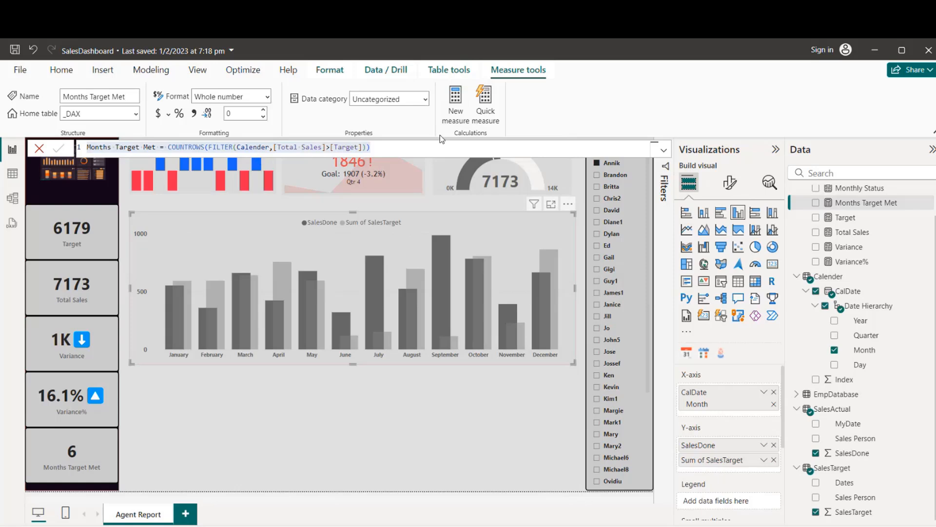
{"action": "left_click", "coordinate": [443, 115]}
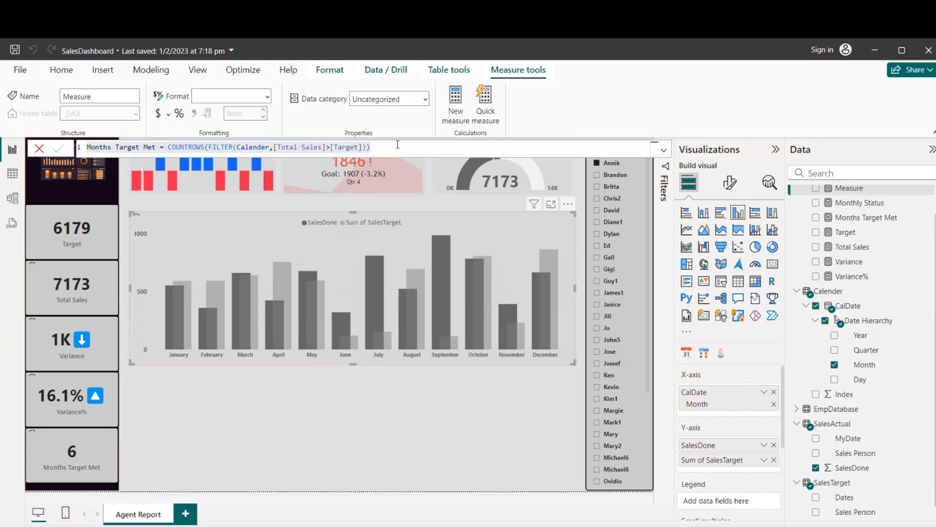
{"action": "key", "text": "ctrl+v"}
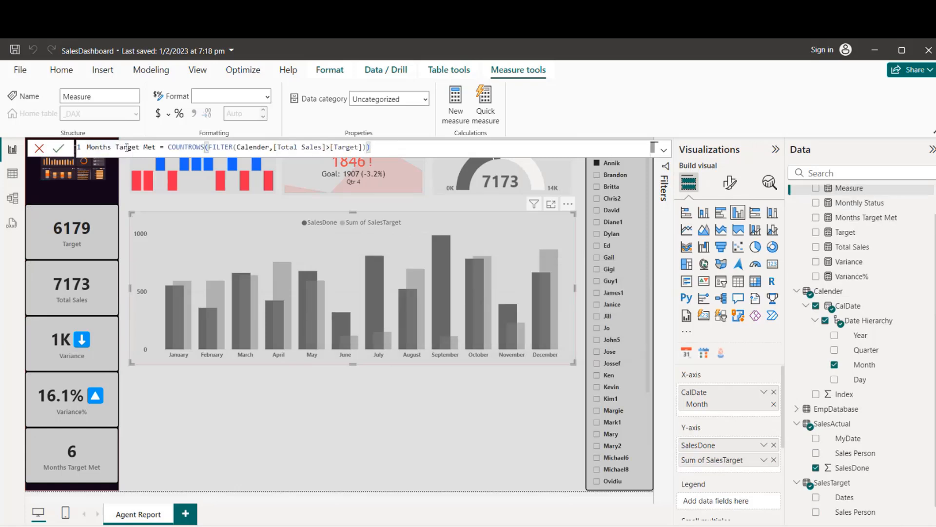
Replace the measure name in the pasted formula with Title
{"action": "double_click", "coordinate": [124, 147]}
{"action": "key", "text": "BackSpace"}
{"action": "key", "text": "BackSpace"}
{"action": "key", "text": "BackSpace"}
{"action": "key", "text": "BackSpace"}
{"action": "key", "text": "BackSpace"}
{"action": "key", "text": "BackSpace"}
{"action": "key", "text": "BackSpace"}
{"action": "key", "text": "BackSpace"}
{"action": "key", "text": "Delete"}
{"action": "key", "text": "Delete"}
{"action": "key", "text": "Delete"}
{"action": "key", "text": "Delete"}
{"action": "type", "text": "Title"}
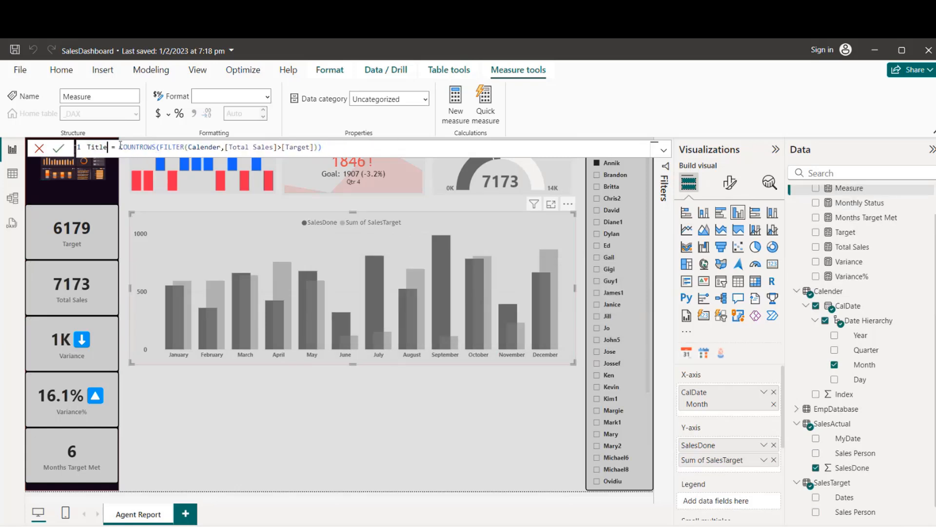
Put the text "You have met Target for:" joined with & before COUNTROWS in the Title measure, and commit the formula
{"action": "left_click", "coordinate": [121, 146]}
{"action": "type", "text": "\""}
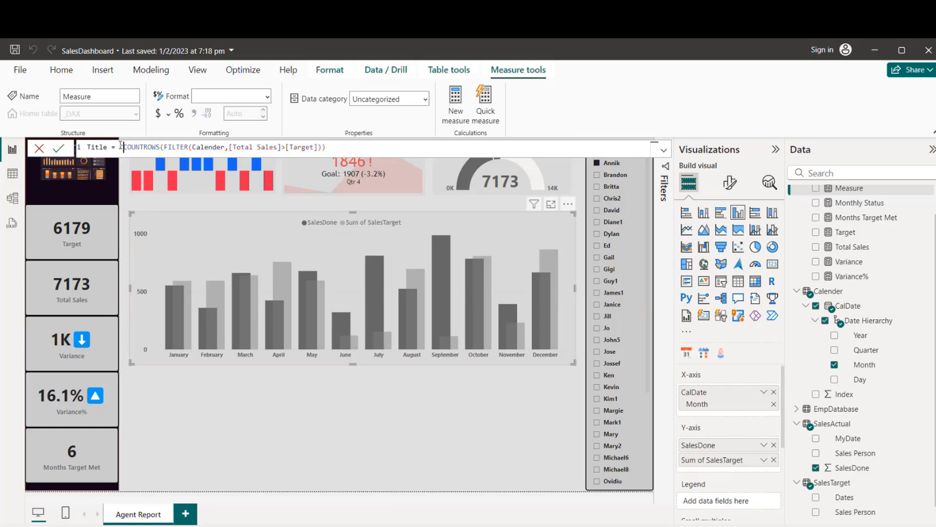
{"action": "type", "text": "You have met"}
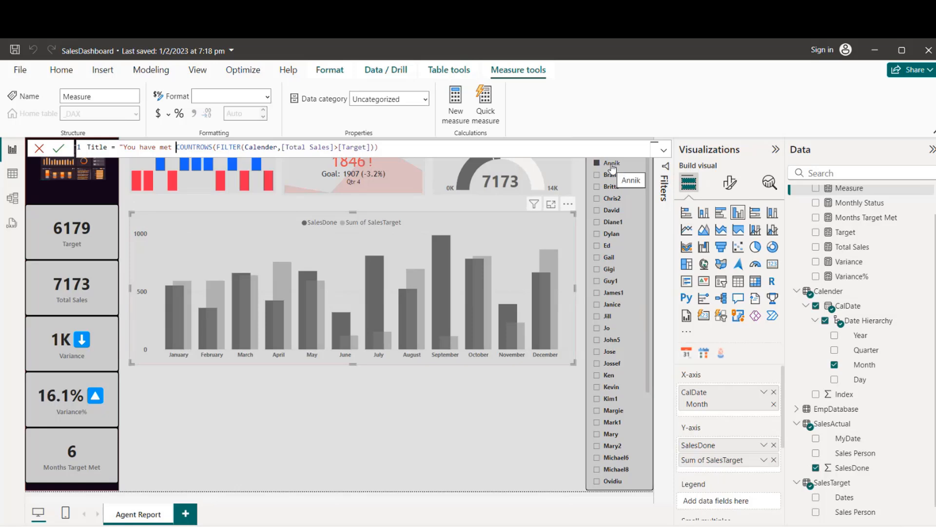
{"action": "type", "text": "\" "}
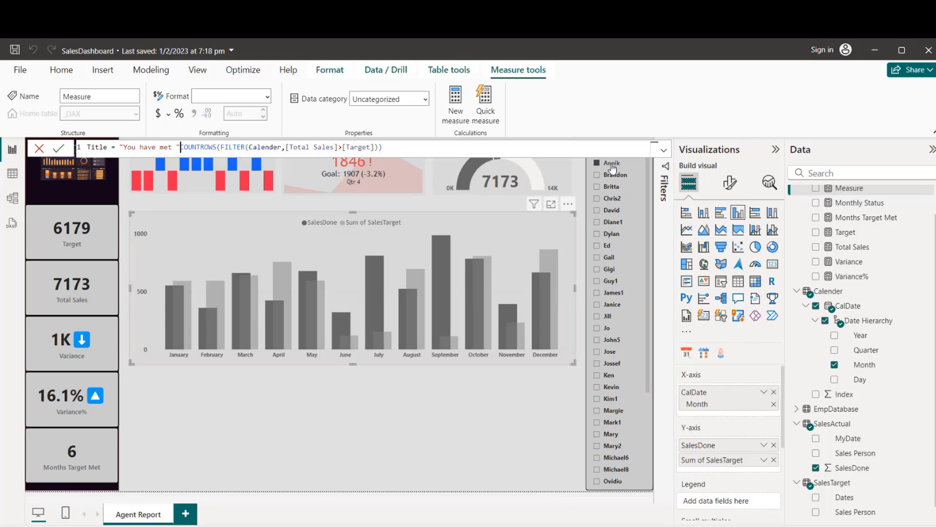
{"action": "type", "text": "&"}
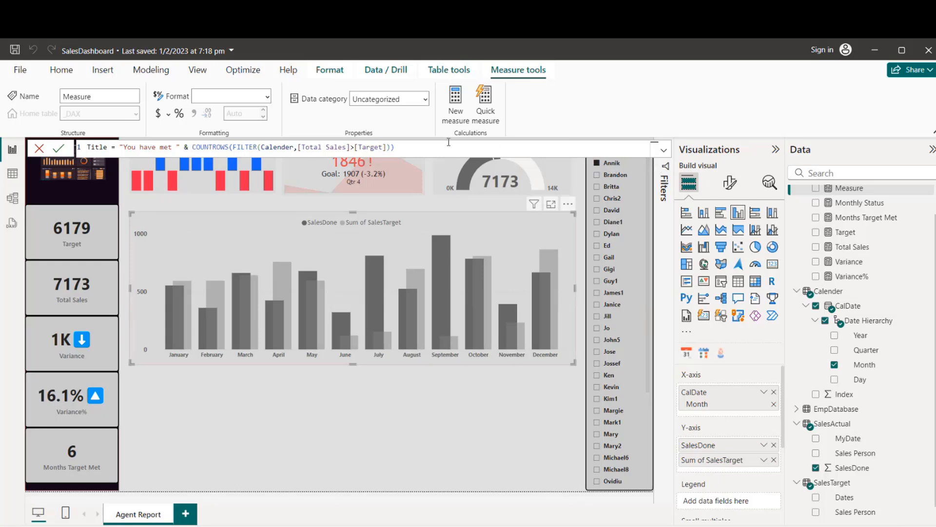
{"action": "left_click", "coordinate": [177, 147]}
{"action": "type", "text": "Target for:"}
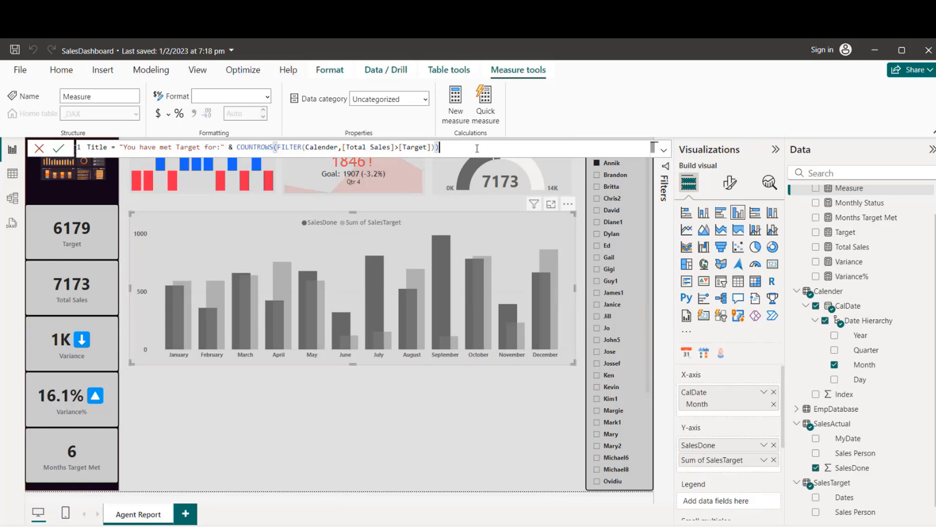
{"action": "key", "text": "Return"}
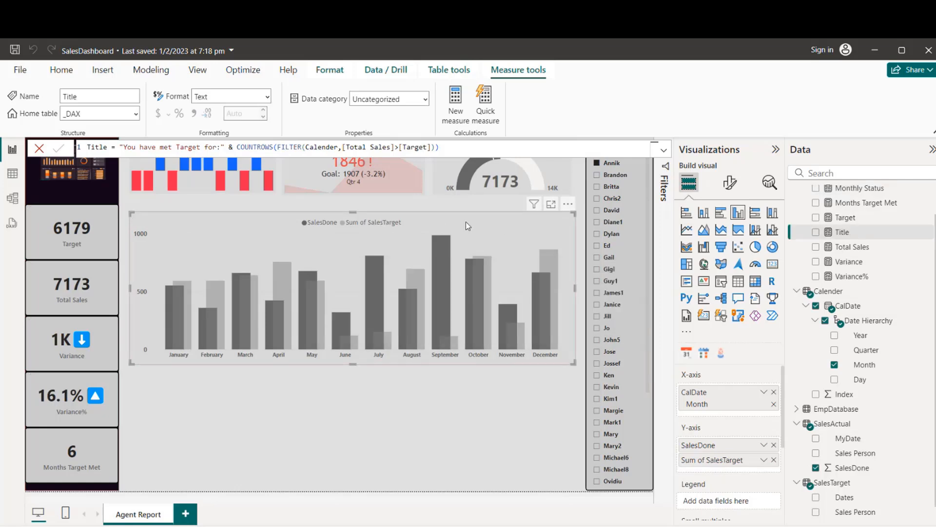
Turn on the title of the monthly column chart
{"action": "left_click", "coordinate": [730, 182]}
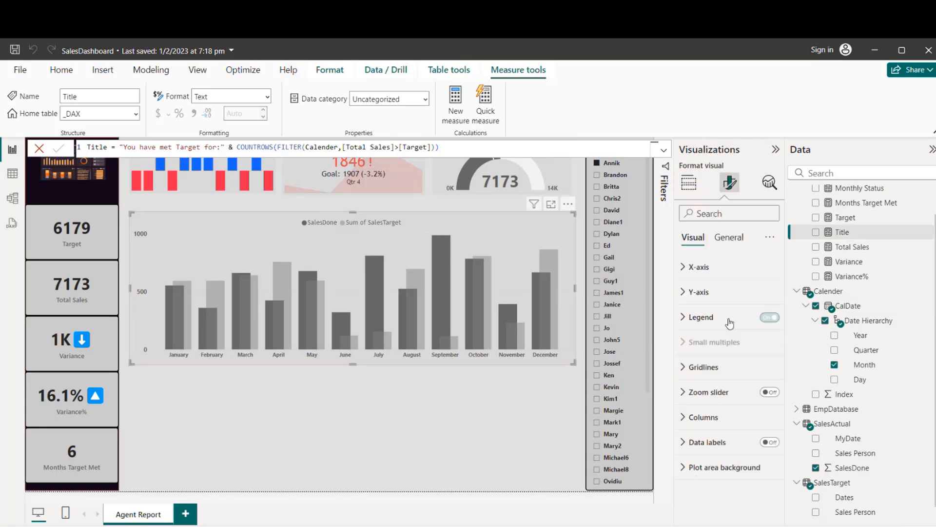
{"action": "left_click", "coordinate": [728, 239]}
{"action": "left_click", "coordinate": [735, 295]}
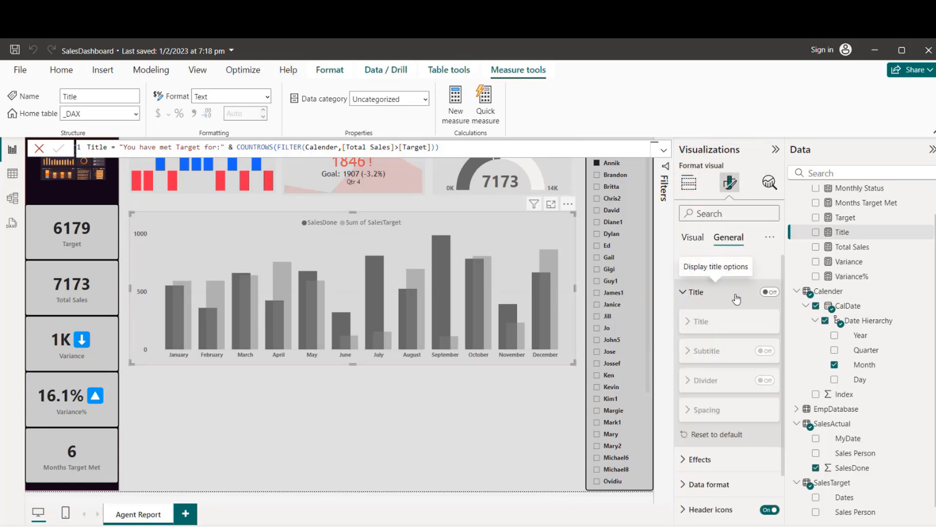
{"action": "left_click", "coordinate": [769, 293]}
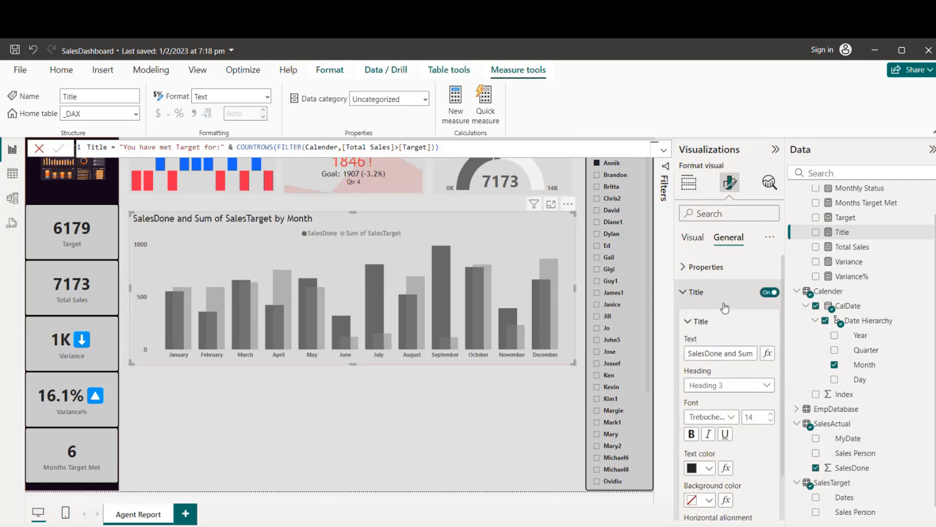
Base the monthly column chart's title text on the Title measure, using the Field value format style
{"action": "left_click", "coordinate": [768, 354]}
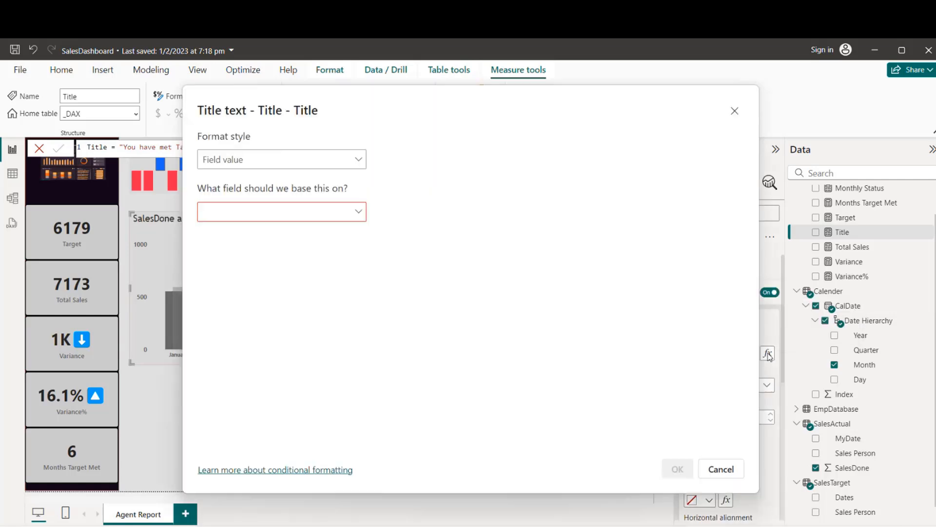
{"action": "left_click", "coordinate": [356, 159]}
{"action": "left_click", "coordinate": [236, 177]}
{"action": "left_click", "coordinate": [279, 220]}
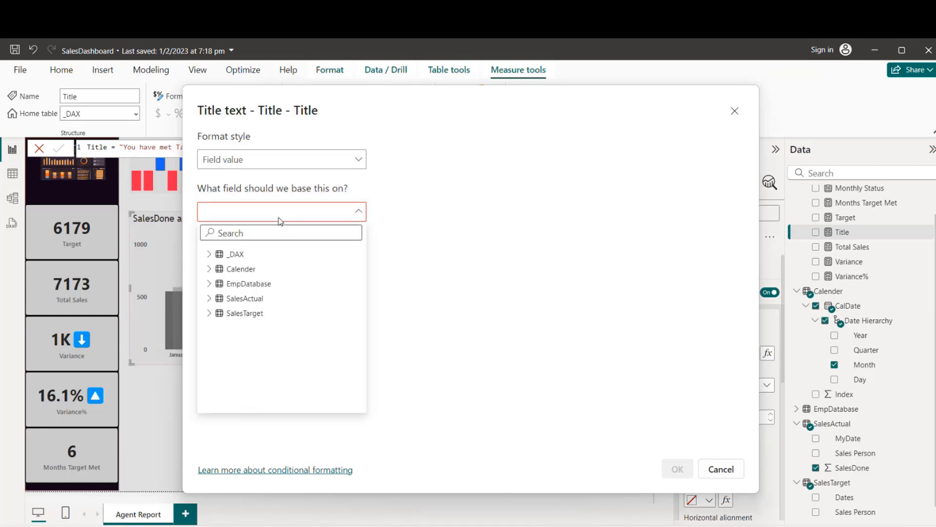
{"action": "type", "text": "tit"}
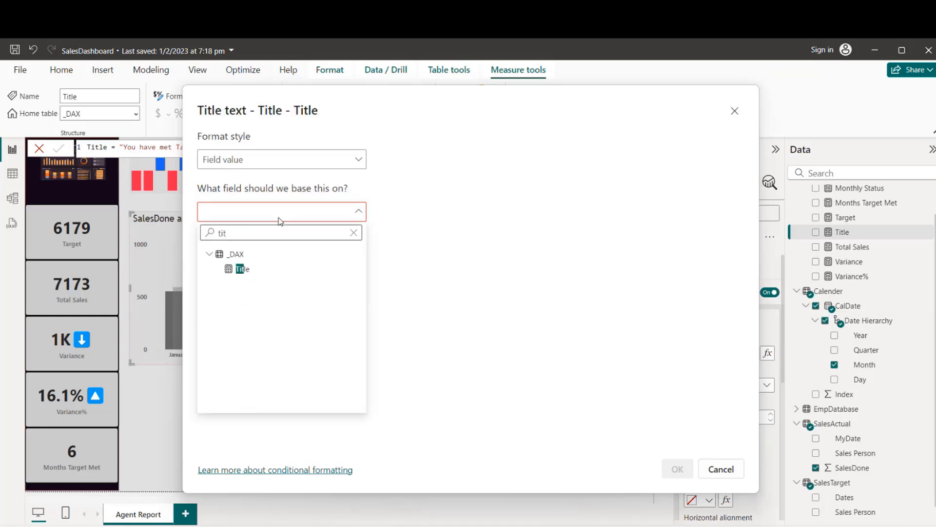
{"action": "left_click", "coordinate": [242, 269]}
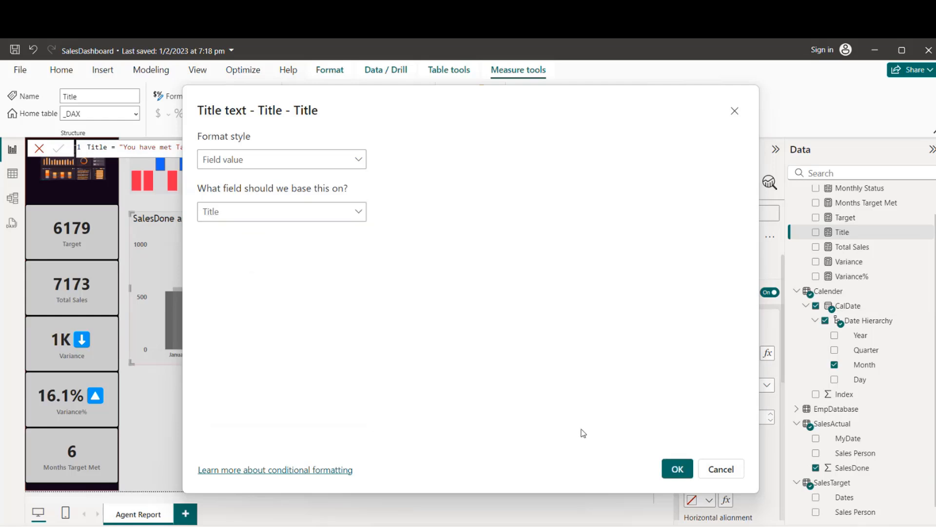
{"action": "left_click", "coordinate": [678, 469]}
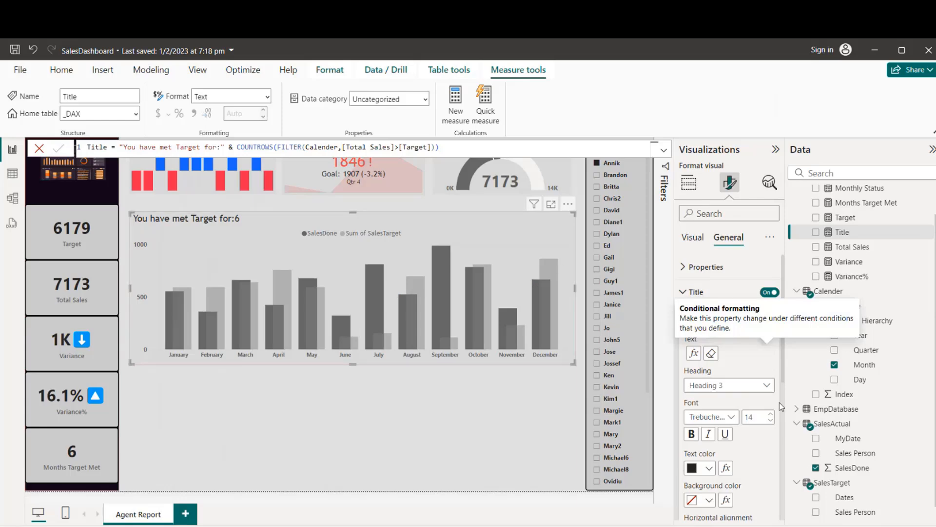
Set the chart title's font to Segoe UI Bold and its text color to medium grey
{"action": "left_click", "coordinate": [731, 417]}
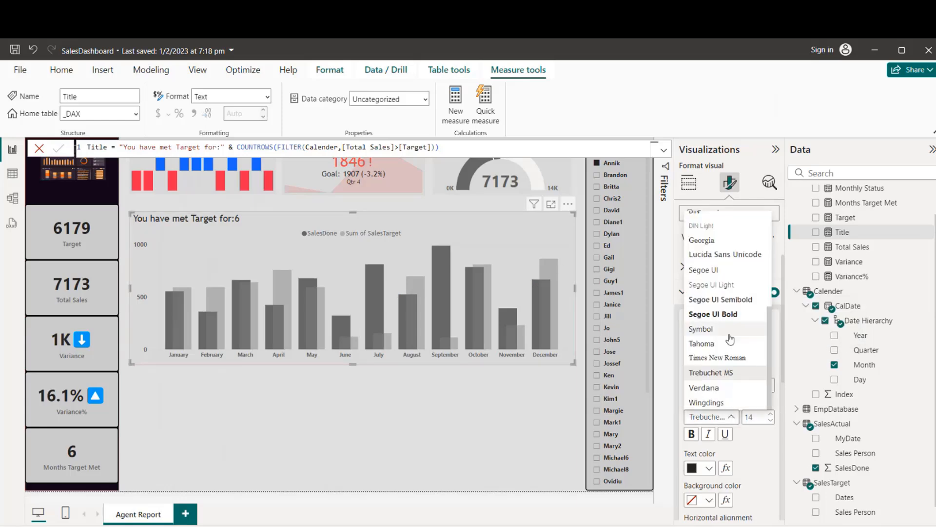
{"action": "left_click", "coordinate": [714, 313]}
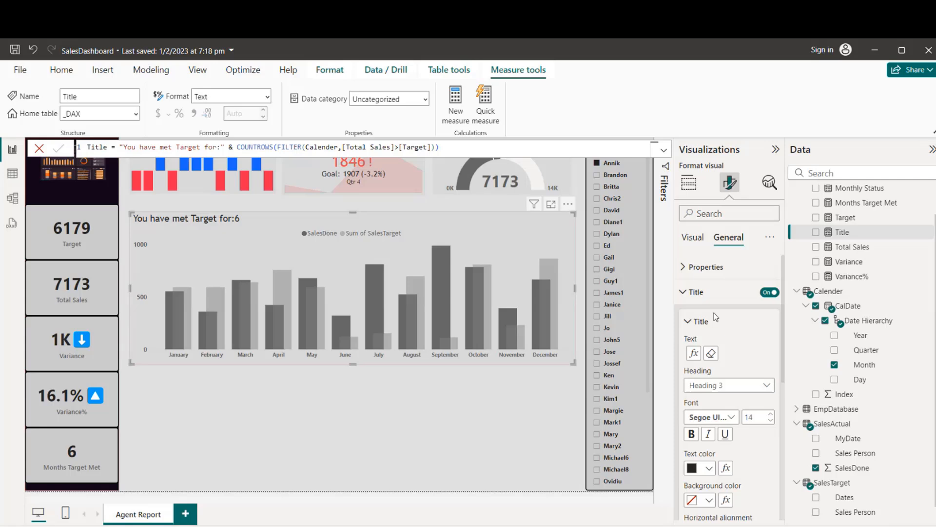
{"action": "left_click", "coordinate": [709, 469]}
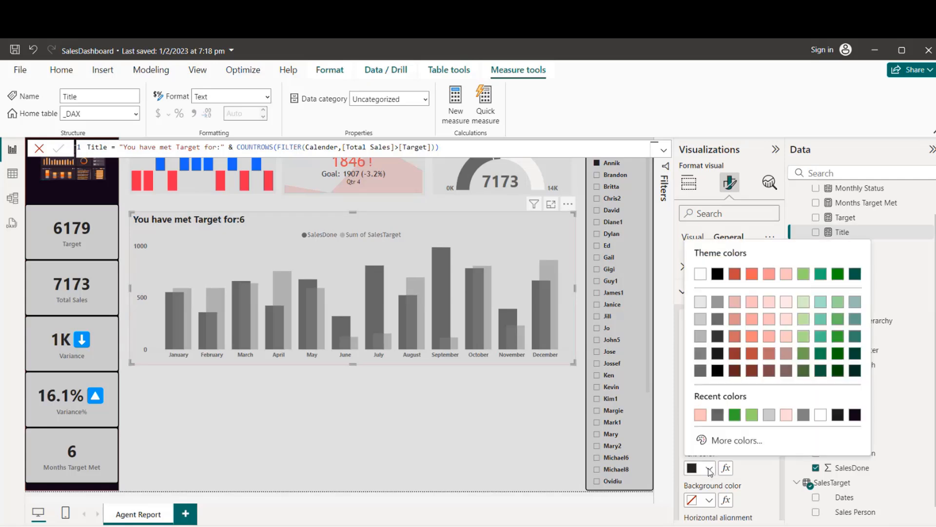
{"action": "left_click", "coordinate": [701, 344]}
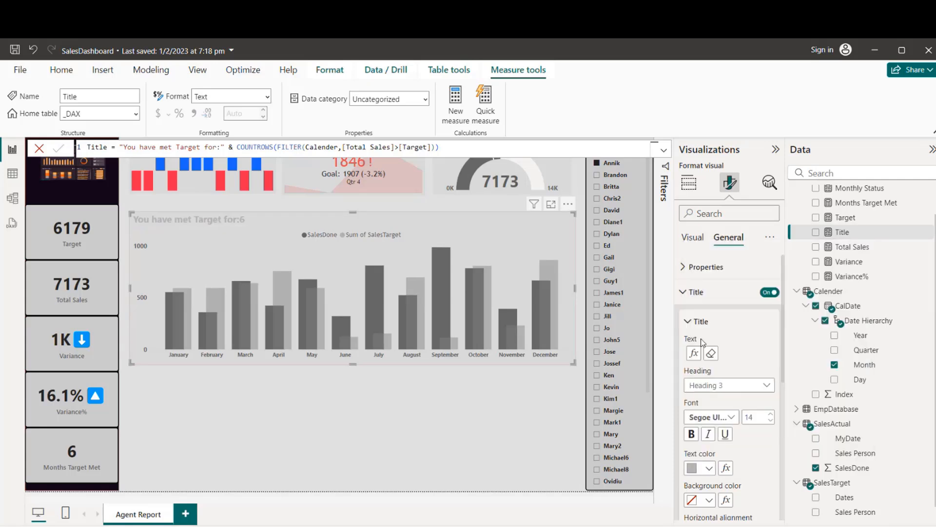
Fill the chart title's background with the near-black recent color
{"action": "left_click", "coordinate": [711, 471]}
{"action": "left_click", "coordinate": [712, 472]}
{"action": "left_click", "coordinate": [711, 501]}
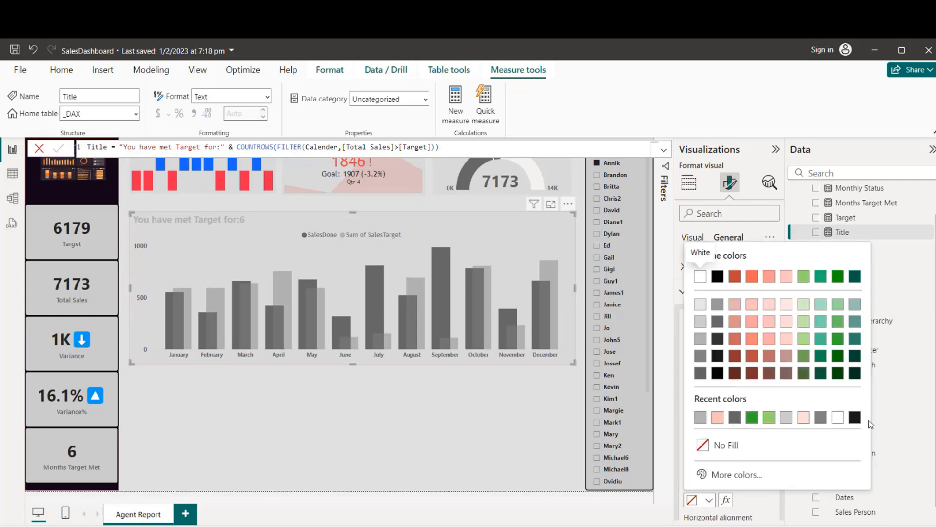
{"action": "left_click", "coordinate": [855, 416]}
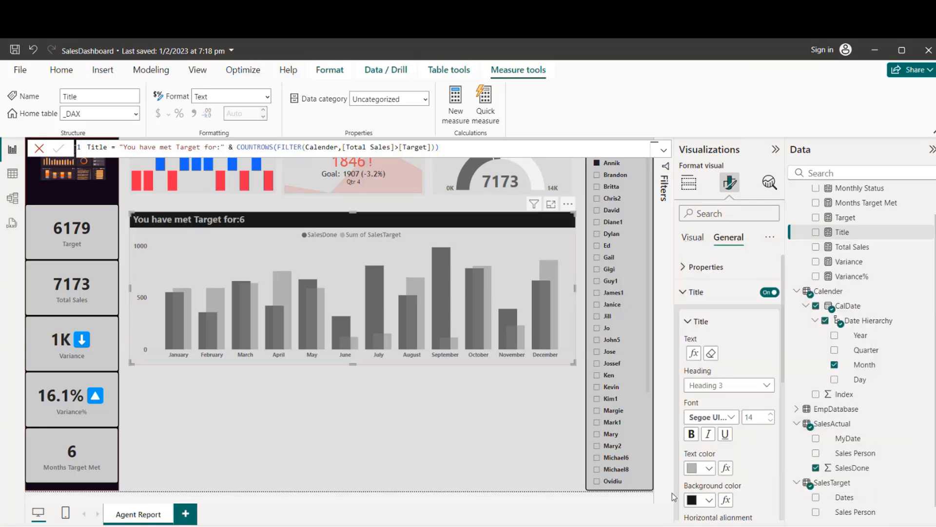
Change the chart title's text color to white and center it horizontally
{"action": "left_click", "coordinate": [710, 469]}
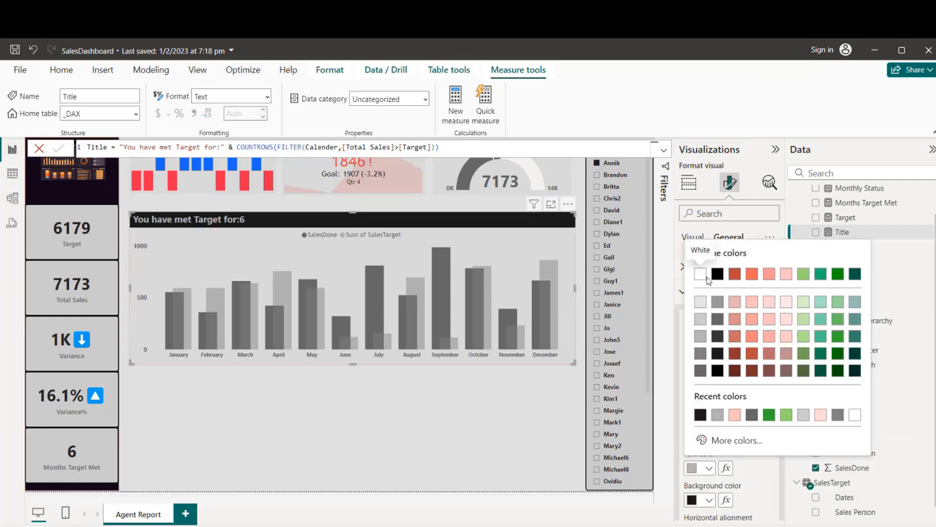
{"action": "left_click", "coordinate": [706, 276]}
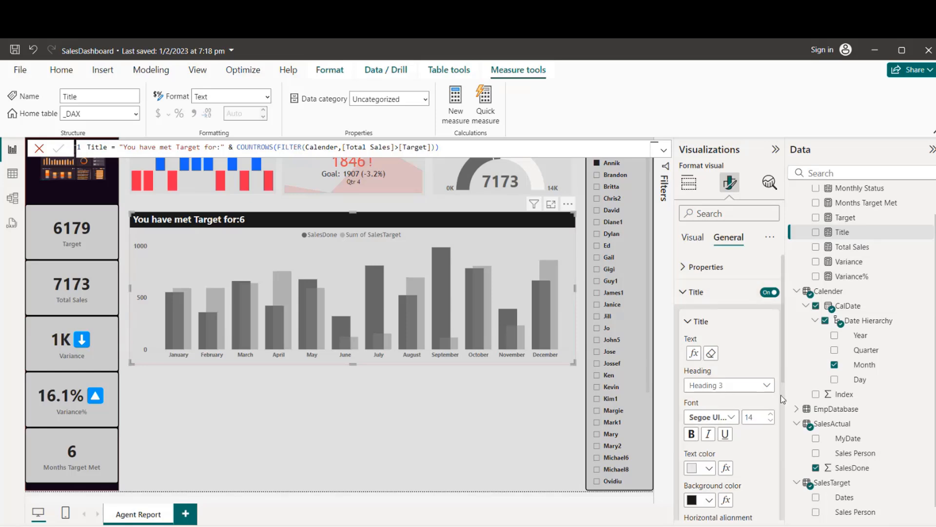
{"action": "left_click_drag", "start_coordinate": [780, 369], "coordinate": [782, 452]}
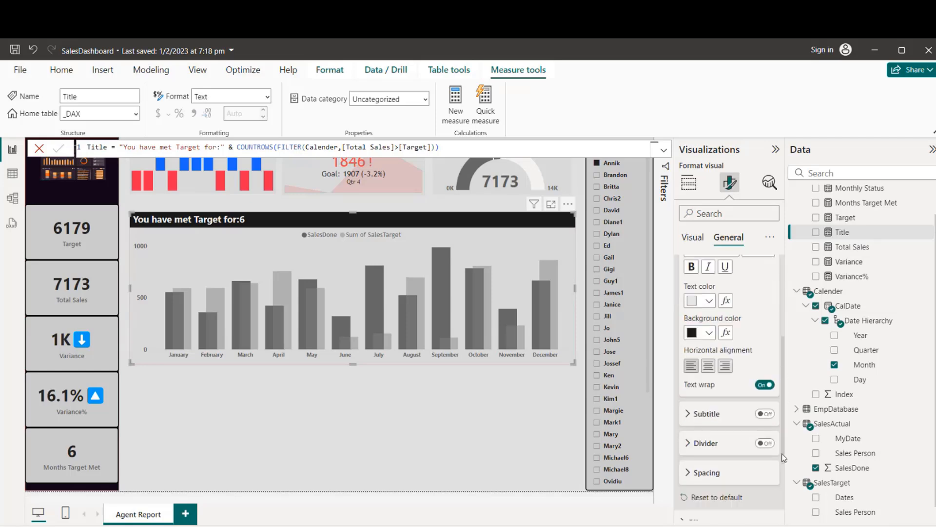
{"action": "left_click", "coordinate": [708, 364]}
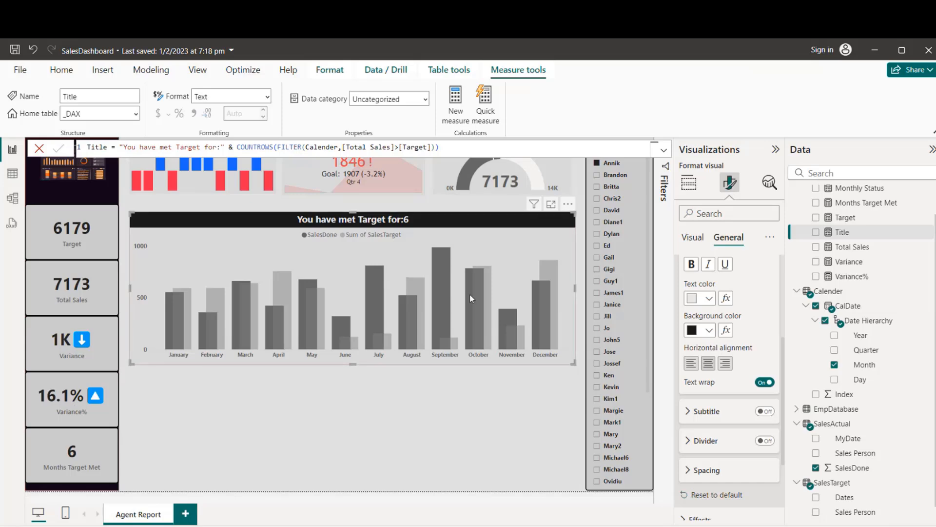
Review the DAX formula of the Variance% measure and return to the monthly column chart
{"action": "left_click", "coordinate": [849, 276]}
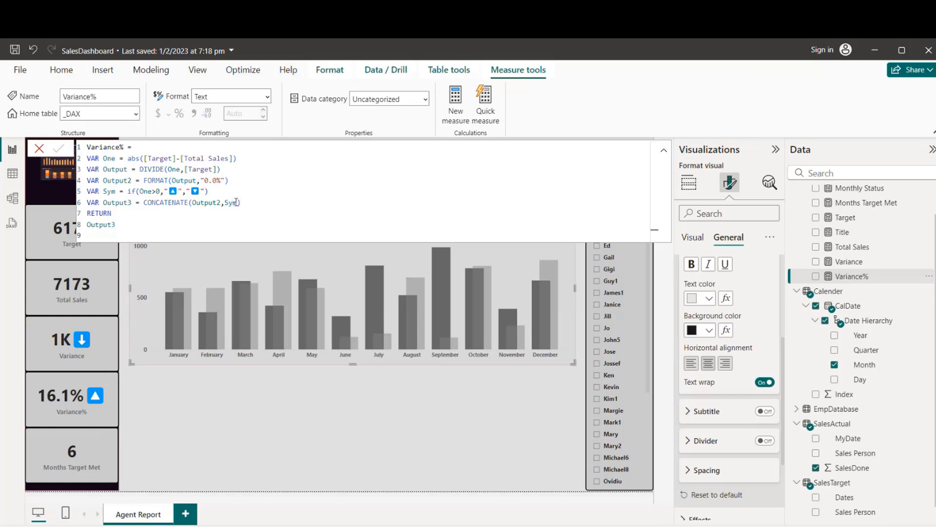
{"action": "left_click", "coordinate": [335, 276]}
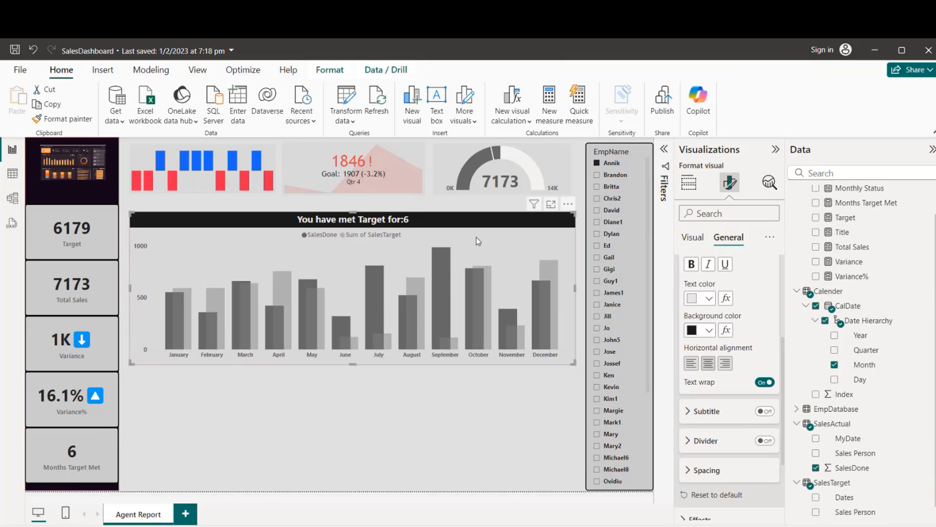
{"action": "left_click", "coordinate": [691, 185]}
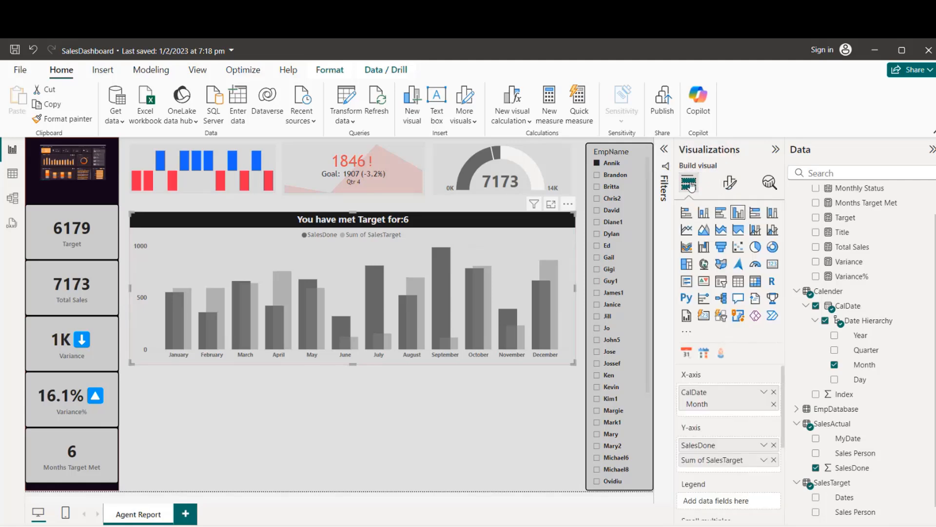
Turn on data labels for the monthly column chart, with their value switched off and their detail switched on
{"action": "left_click", "coordinate": [730, 182]}
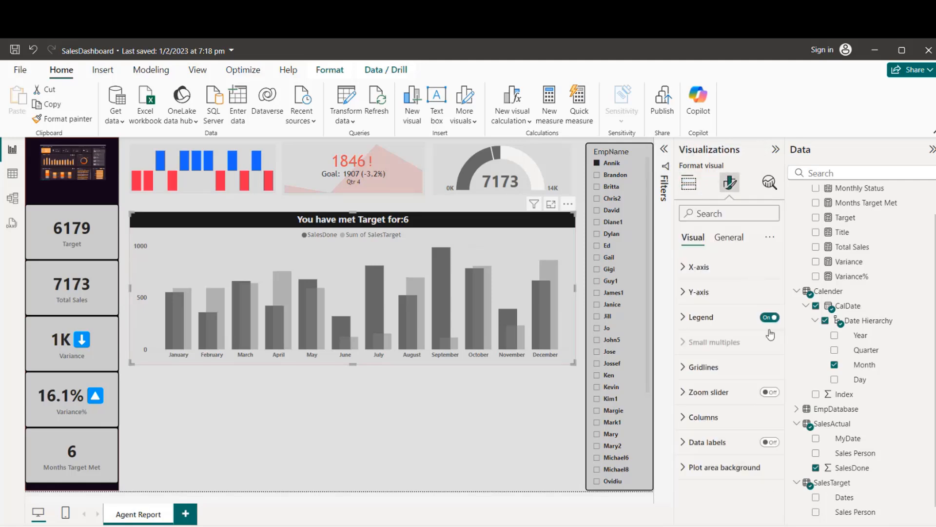
{"action": "left_click", "coordinate": [774, 443]}
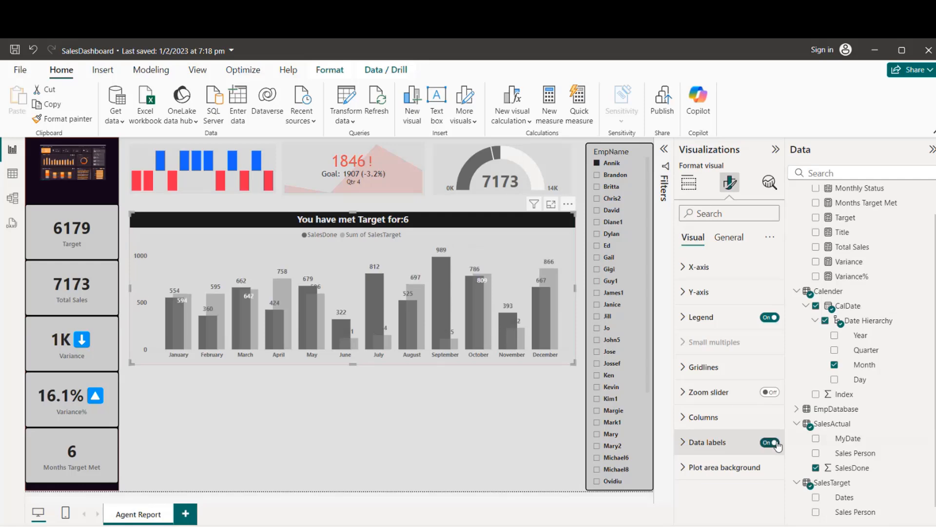
{"action": "left_click", "coordinate": [781, 445]}
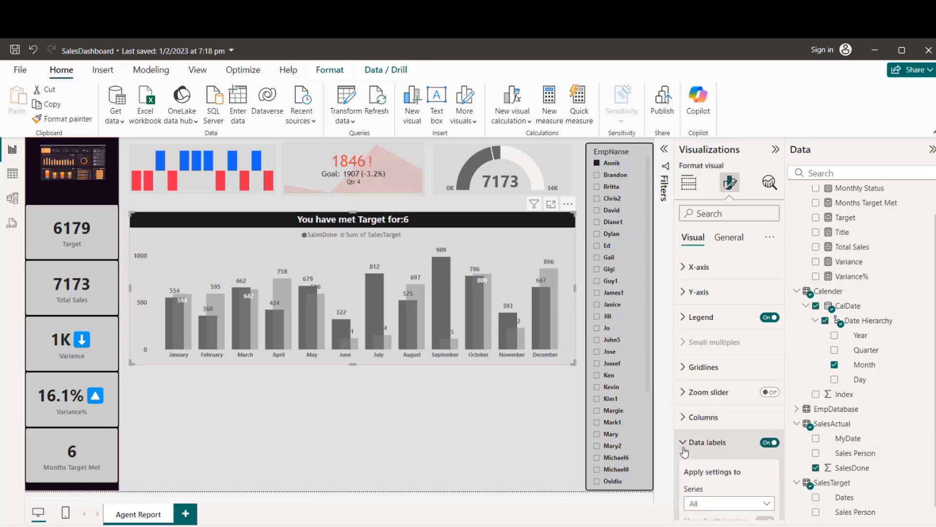
{"action": "left_click_drag", "start_coordinate": [785, 328], "coordinate": [785, 396]}
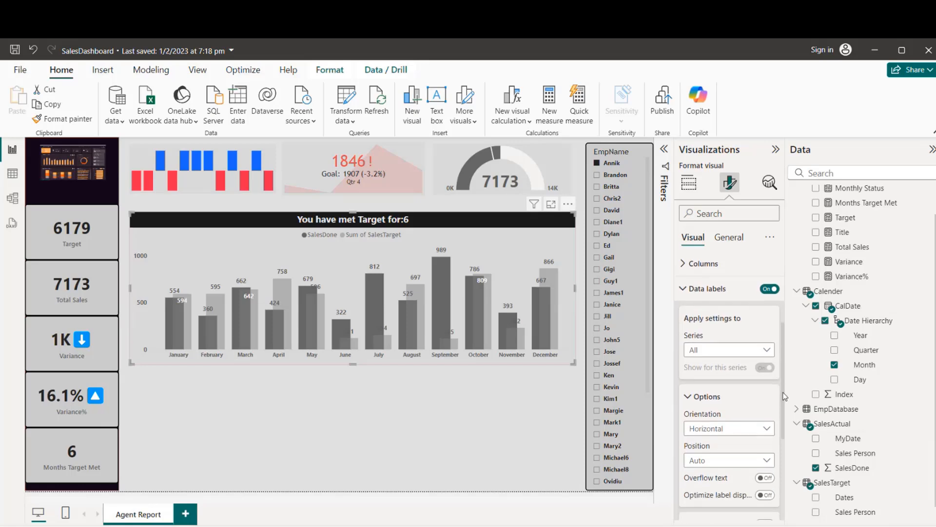
{"action": "left_click_drag", "start_coordinate": [785, 395], "coordinate": [776, 470]}
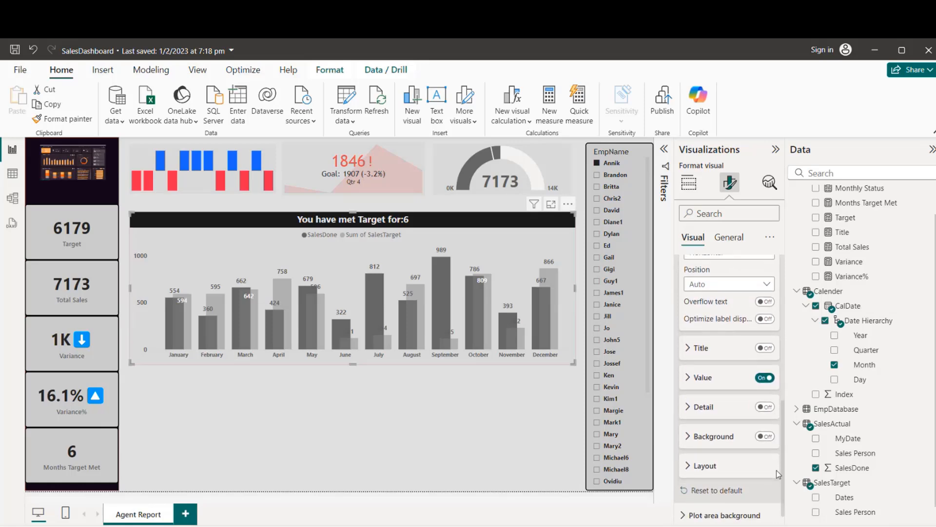
{"action": "left_click", "coordinate": [761, 380]}
{"action": "left_click", "coordinate": [770, 409]}
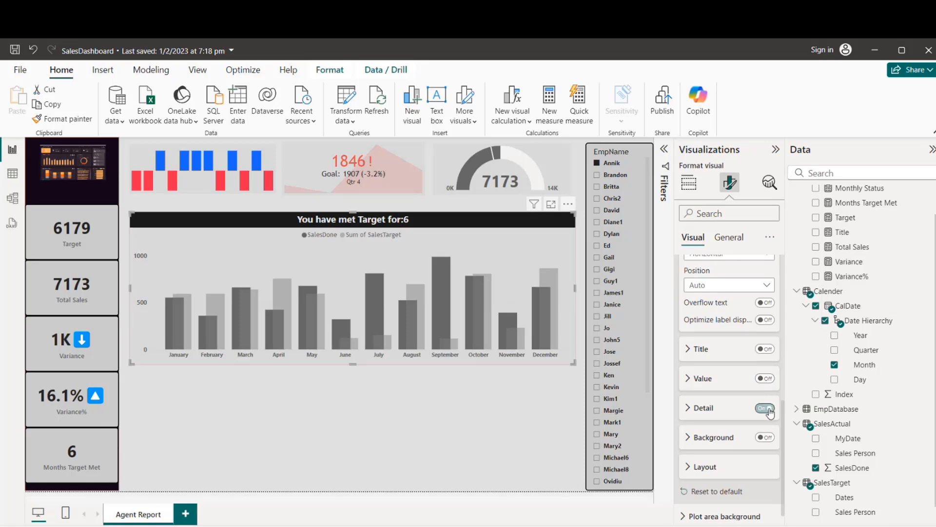
Add the Variance% measure from the _DAX table as the data for the label detail
{"action": "left_click", "coordinate": [688, 409]}
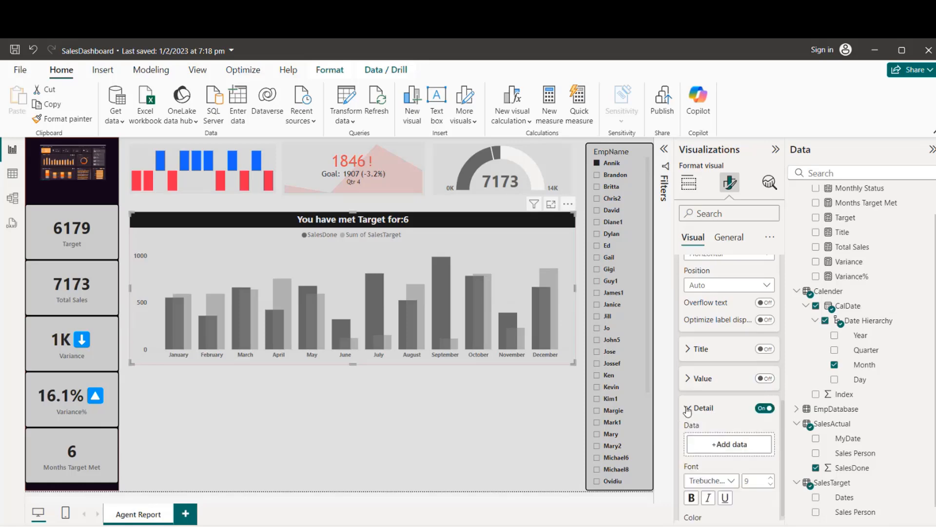
{"action": "left_click", "coordinate": [737, 444]}
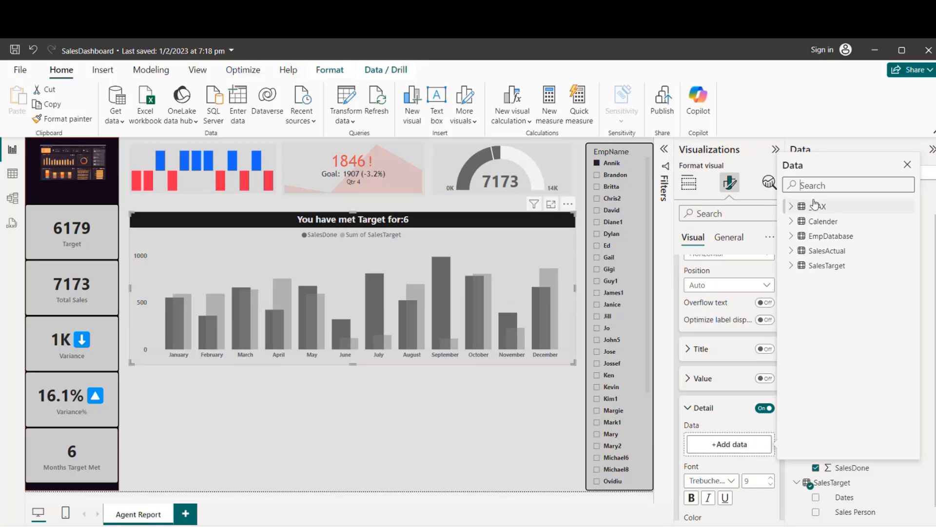
{"action": "type", "text": "var"}
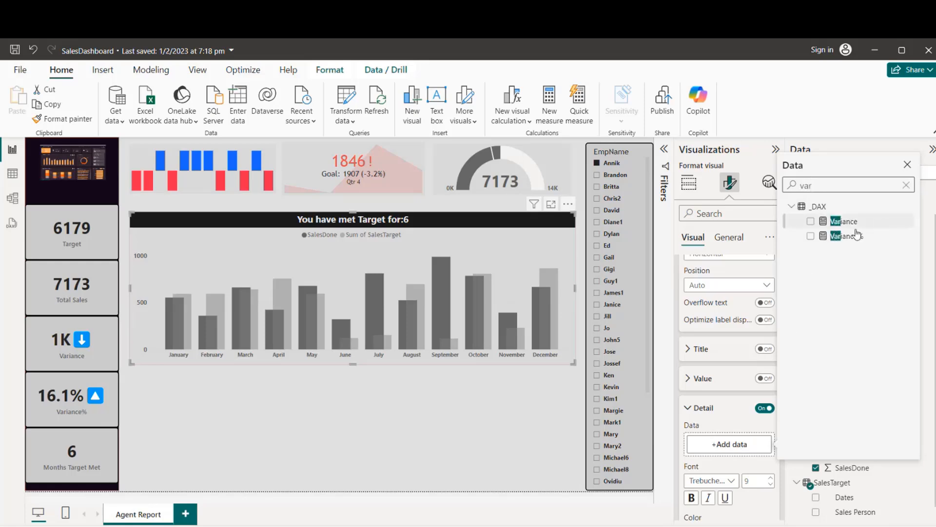
{"action": "left_click", "coordinate": [810, 236]}
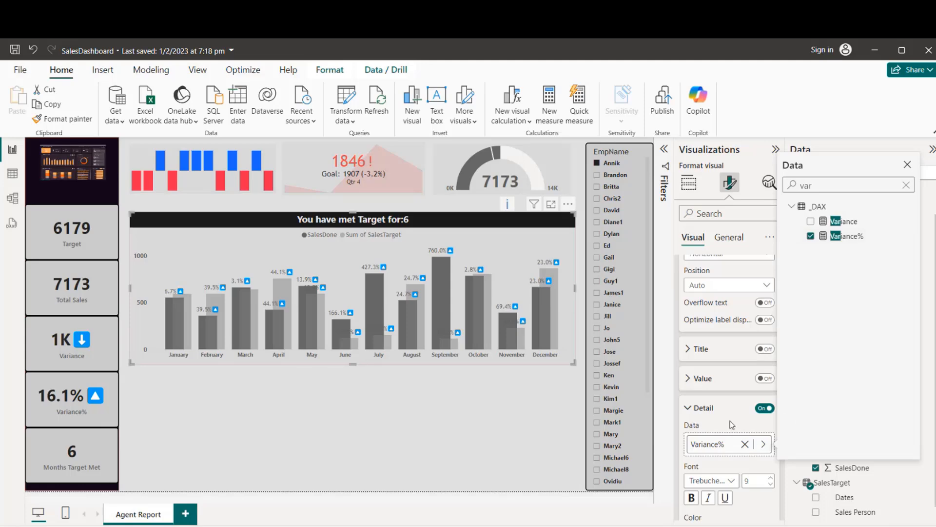
Set the label detail's font to Segoe UI Light at size 8
{"action": "left_click", "coordinate": [771, 479]}
{"action": "left_click", "coordinate": [770, 478]}
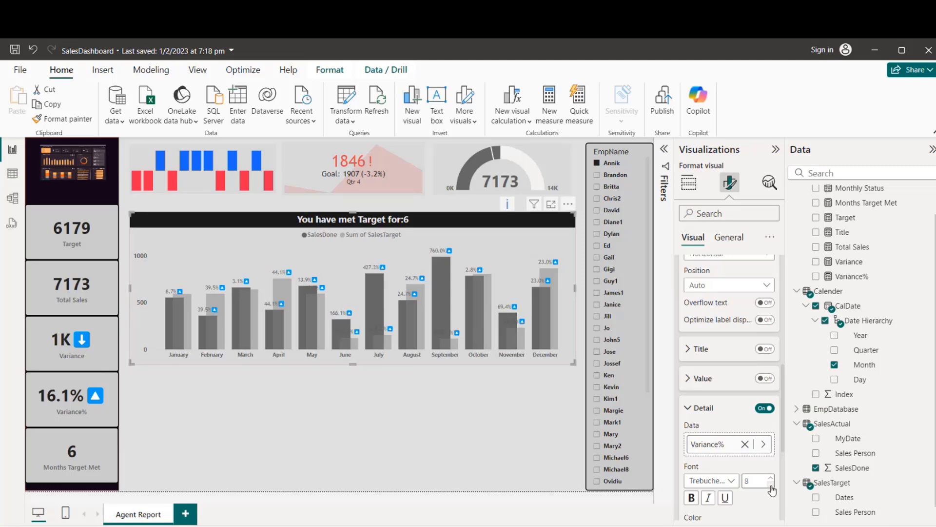
{"action": "left_click", "coordinate": [732, 481]}
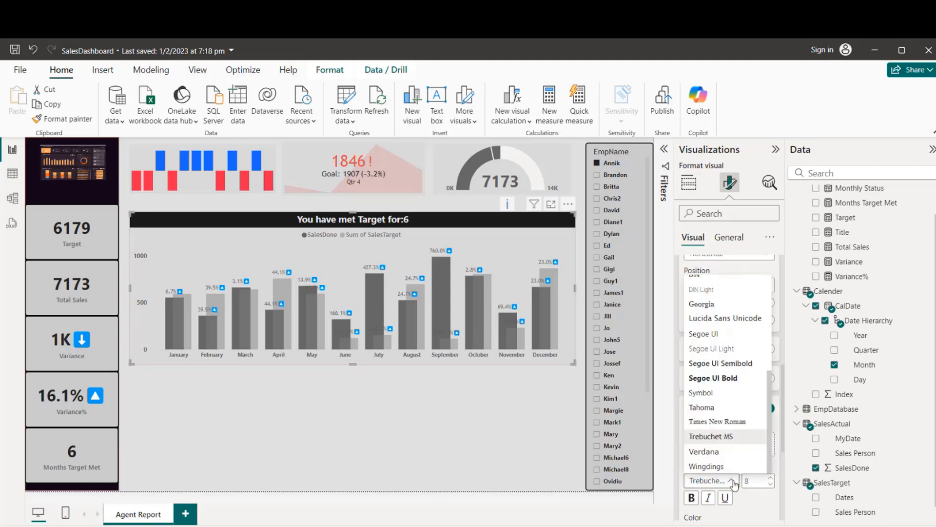
{"action": "left_click", "coordinate": [713, 349]}
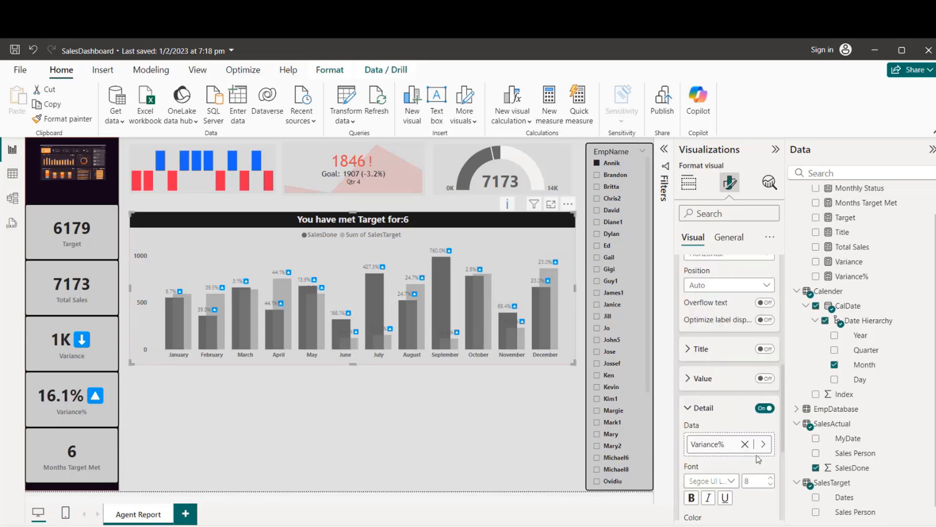
{"action": "scroll", "coordinate": [780, 447], "scroll_direction": "down", "scroll_amount": 3}
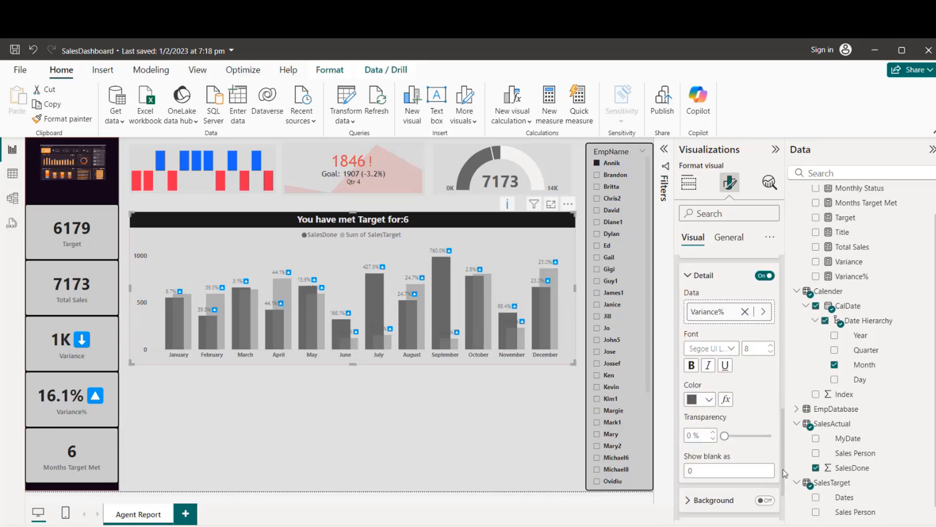
{"action": "scroll", "coordinate": [783, 473], "scroll_direction": "up", "scroll_amount": 1}
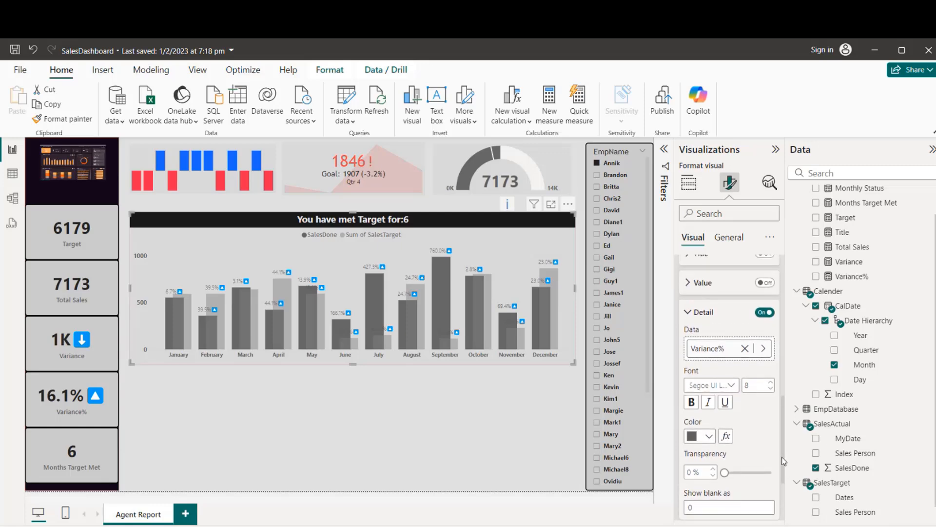
{"action": "scroll", "coordinate": [782, 460], "scroll_direction": "down", "scroll_amount": 1}
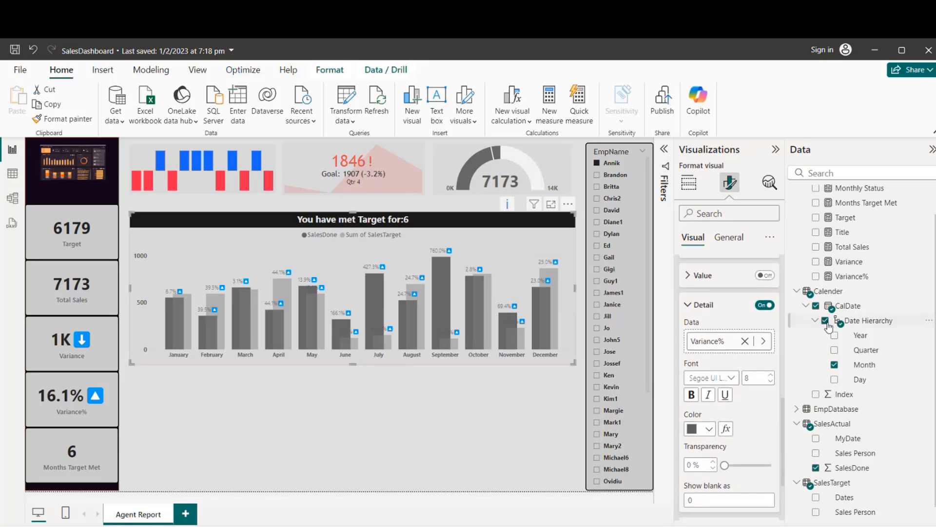
Look over the Variance% measure's DAX formula once more and close it
{"action": "left_click", "coordinate": [852, 277]}
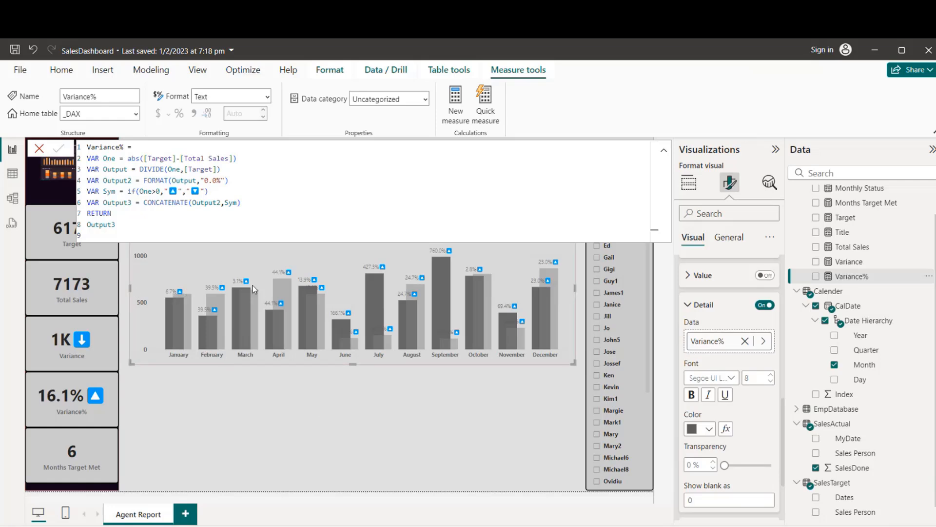
{"action": "left_click", "coordinate": [322, 410]}
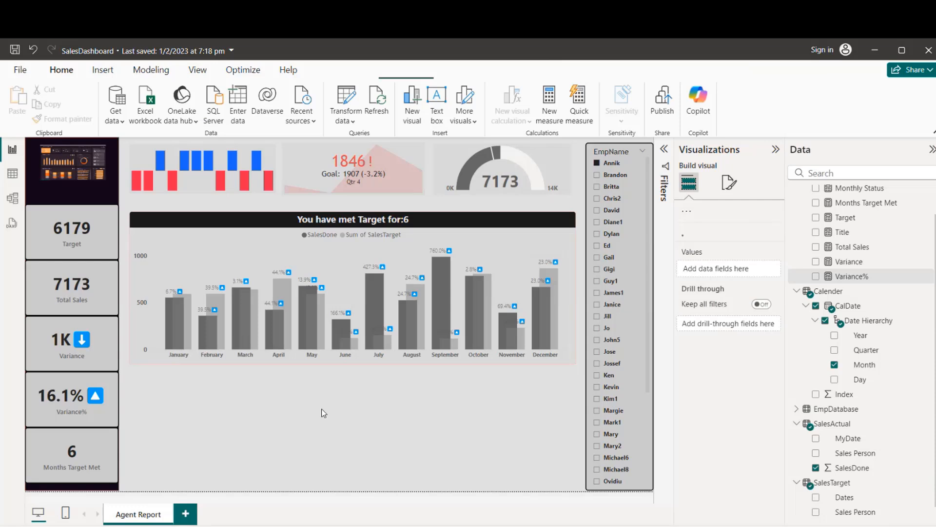
Turn off the horizontal gridlines of the monthly column chart
{"action": "left_click", "coordinate": [534, 233]}
{"action": "left_click", "coordinate": [735, 185]}
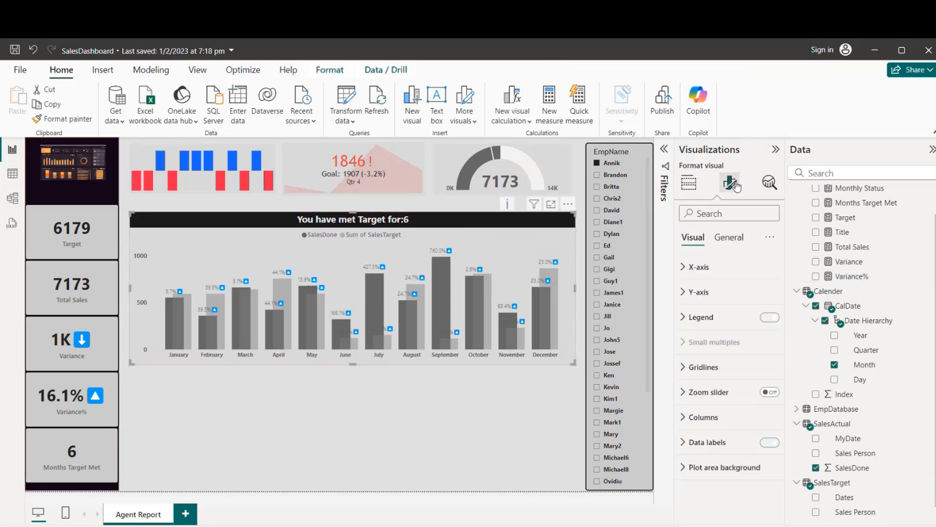
{"action": "left_click", "coordinate": [704, 367]}
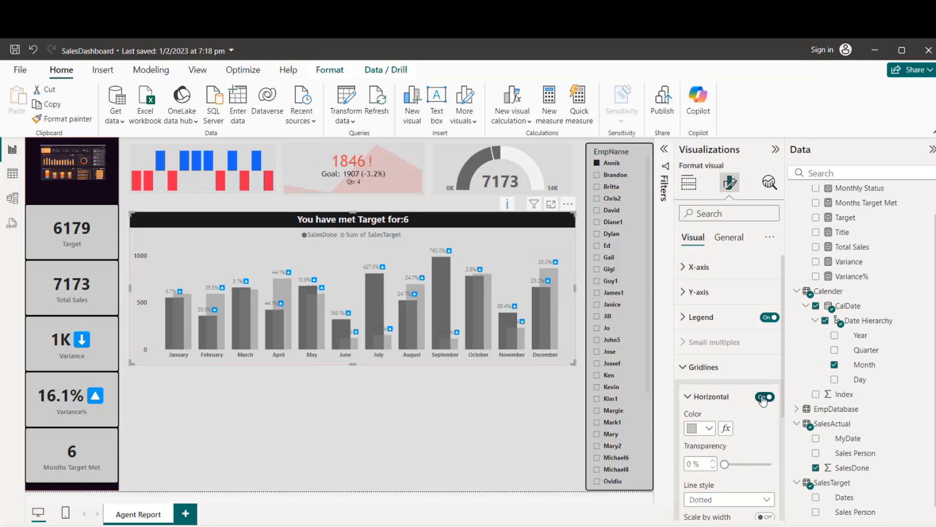
{"action": "left_click", "coordinate": [764, 397]}
{"action": "left_click", "coordinate": [399, 447]}
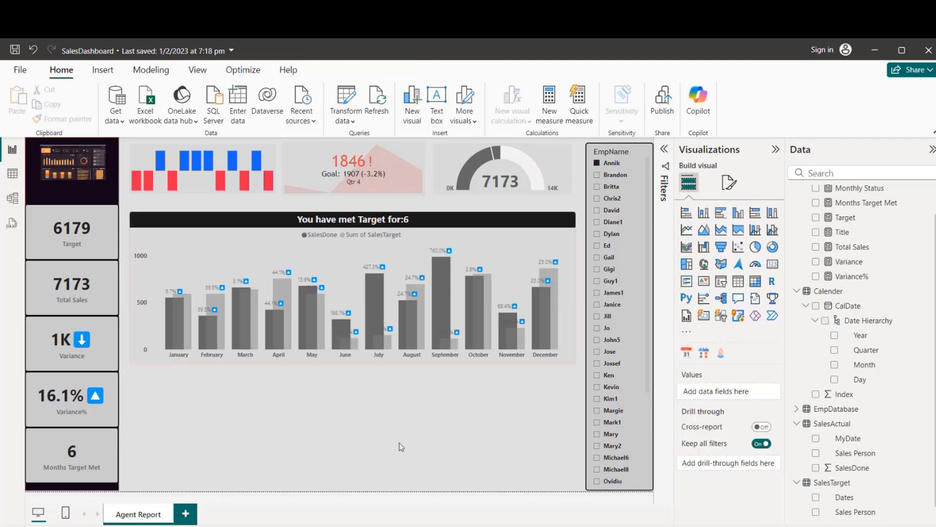
Nudge the EmpName slicer slightly upward
{"action": "left_click", "coordinate": [601, 147]}
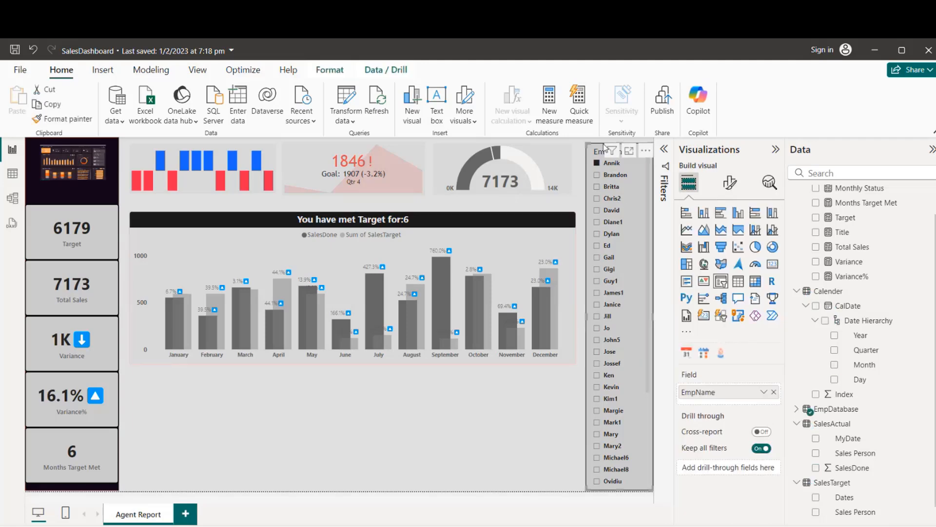
{"action": "left_click_drag", "start_coordinate": [606, 148], "coordinate": [613, 147]}
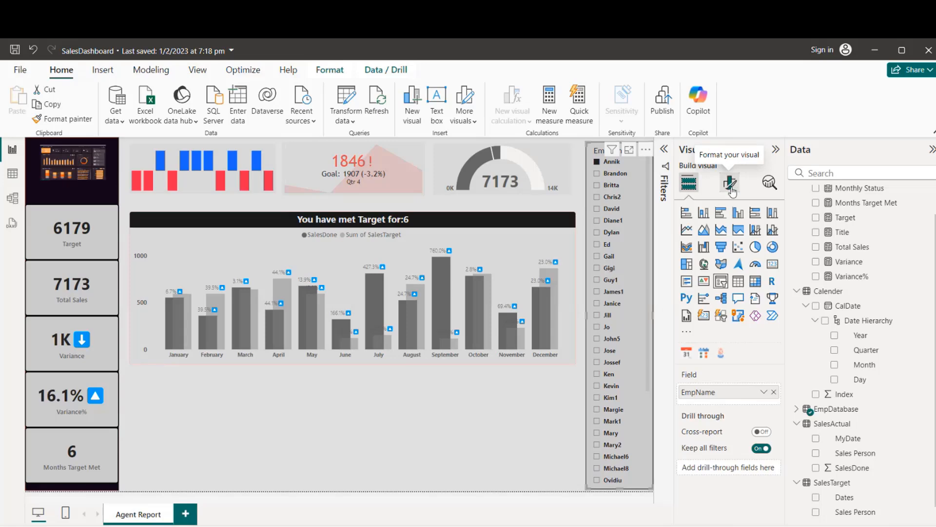
Set the EmpName slicer's visual border color to grey and turn on its shadow
{"action": "left_click", "coordinate": [731, 187]}
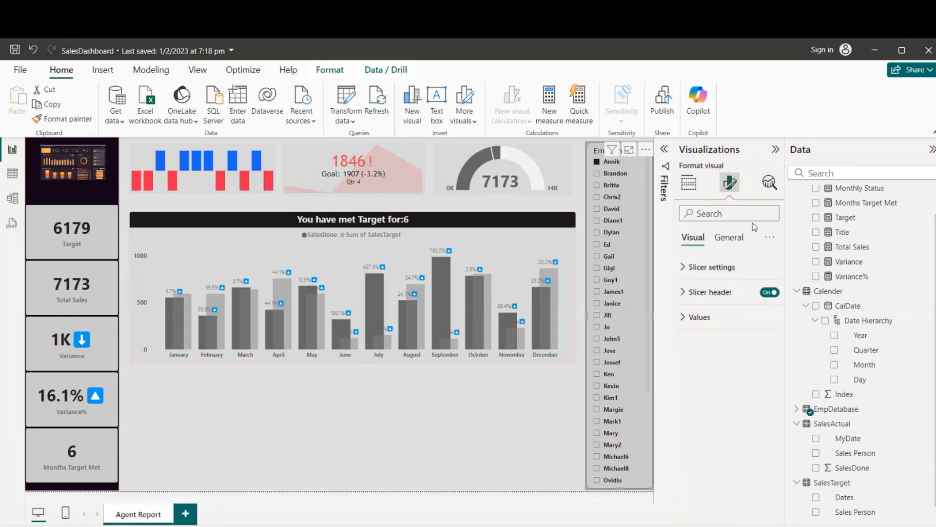
{"action": "left_click", "coordinate": [731, 238]}
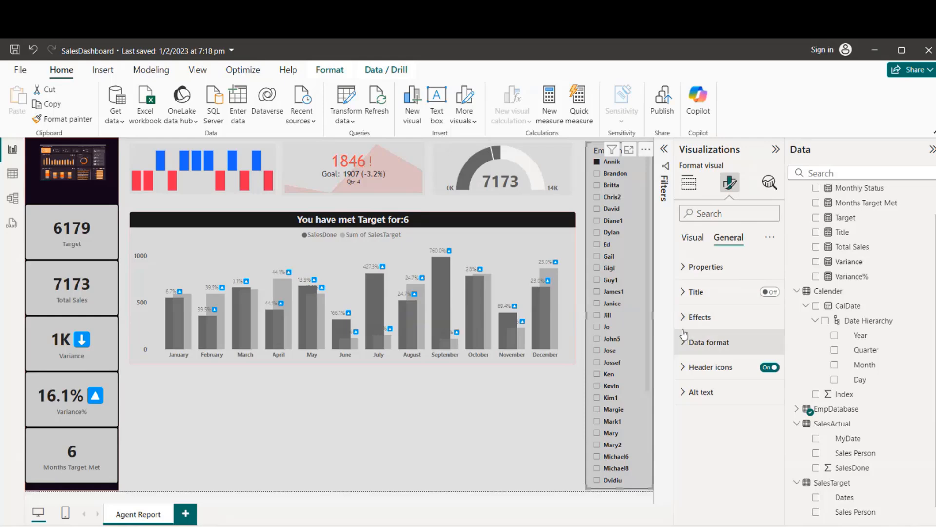
{"action": "left_click", "coordinate": [685, 319]}
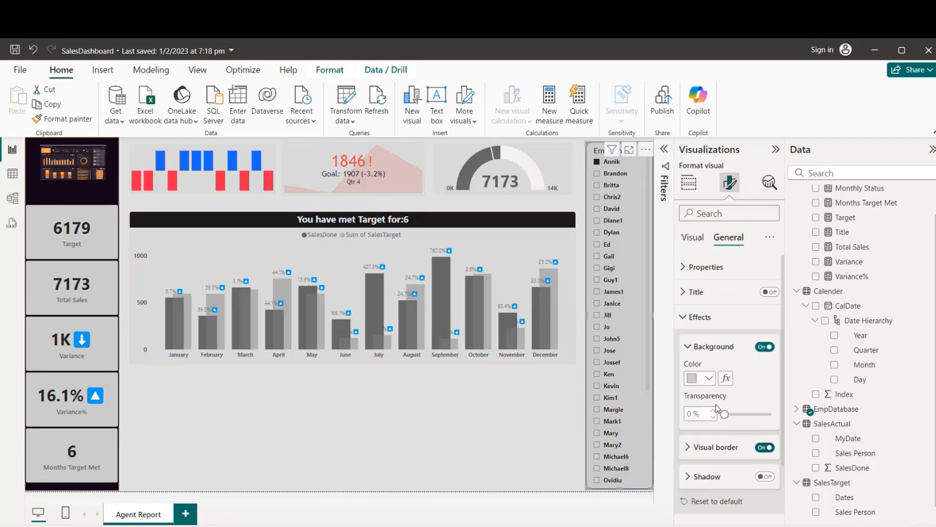
{"action": "left_click", "coordinate": [689, 448]}
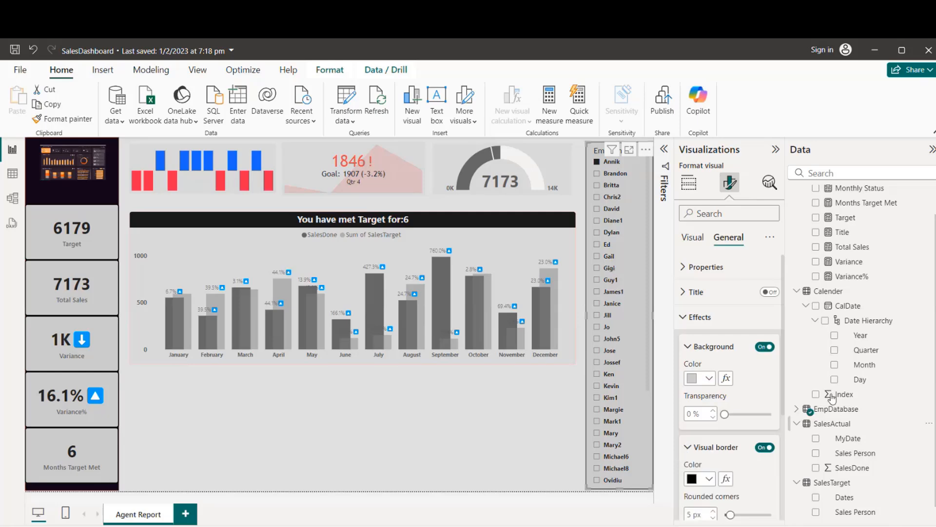
{"action": "left_click", "coordinate": [708, 479]}
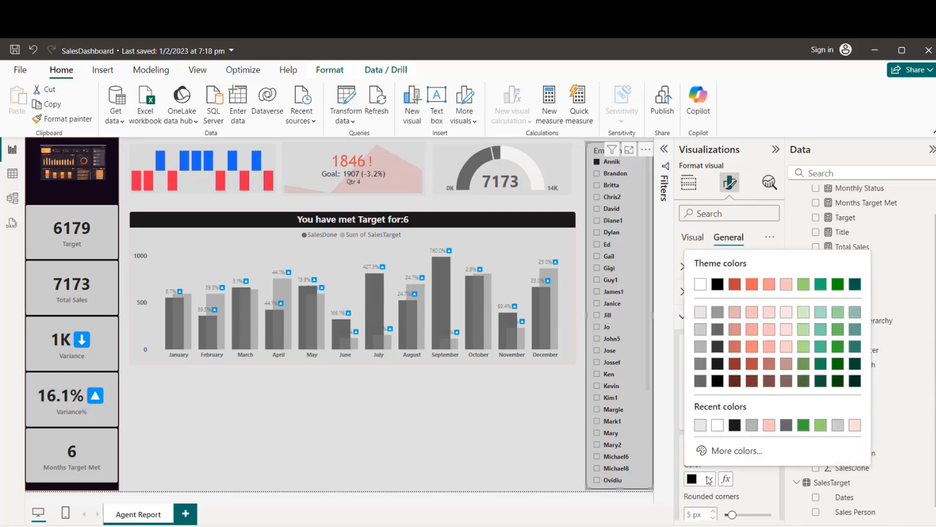
{"action": "left_click", "coordinate": [752, 425]}
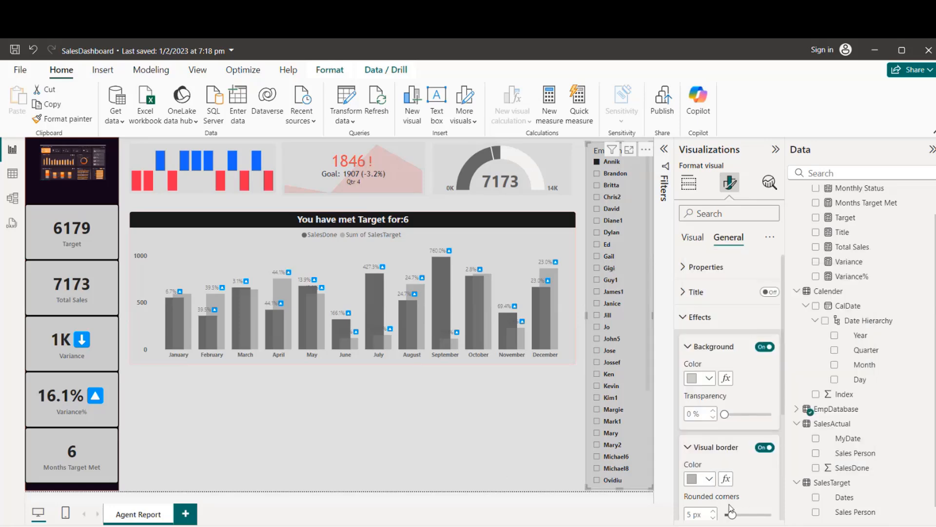
{"action": "scroll", "coordinate": [780, 434], "scroll_direction": "down", "scroll_amount": 3}
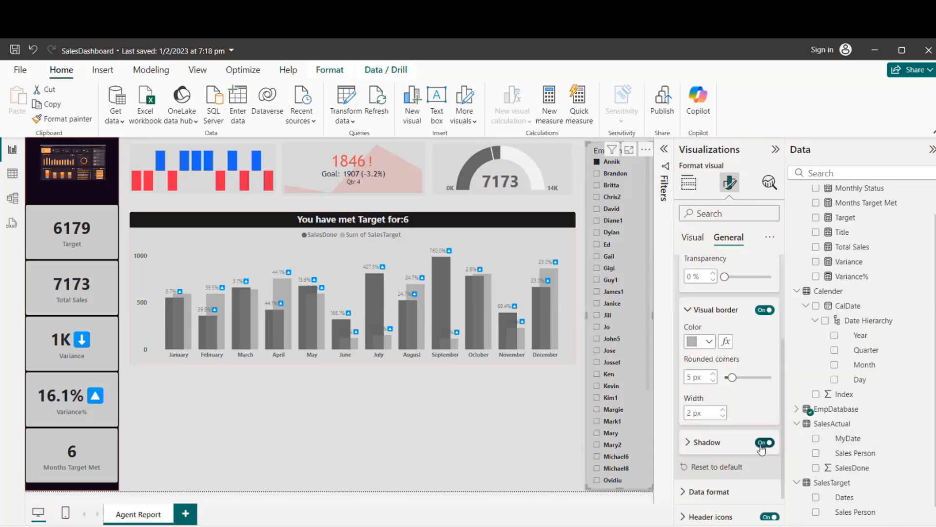
{"action": "left_click", "coordinate": [471, 464]}
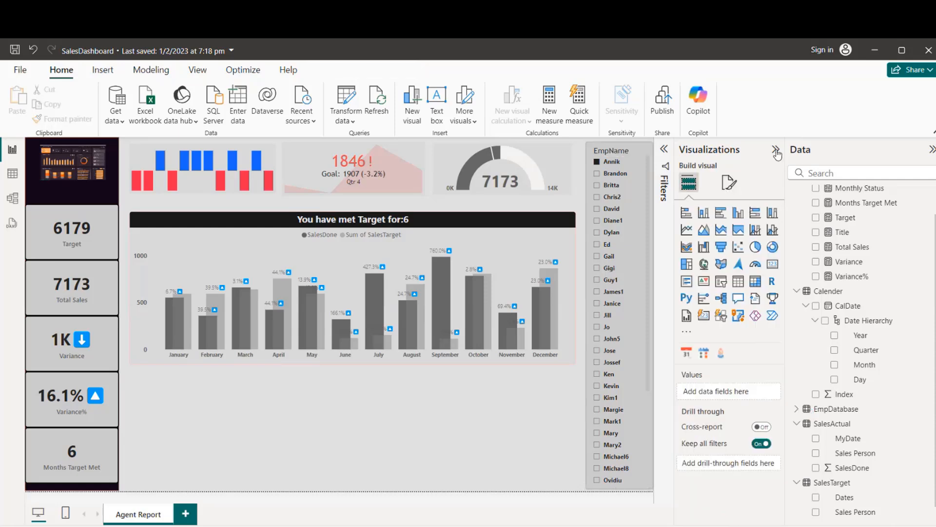
Enlarge the canvas view and test the EmpName slicer by selecting two other employees in turn
{"action": "left_click", "coordinate": [776, 150]}
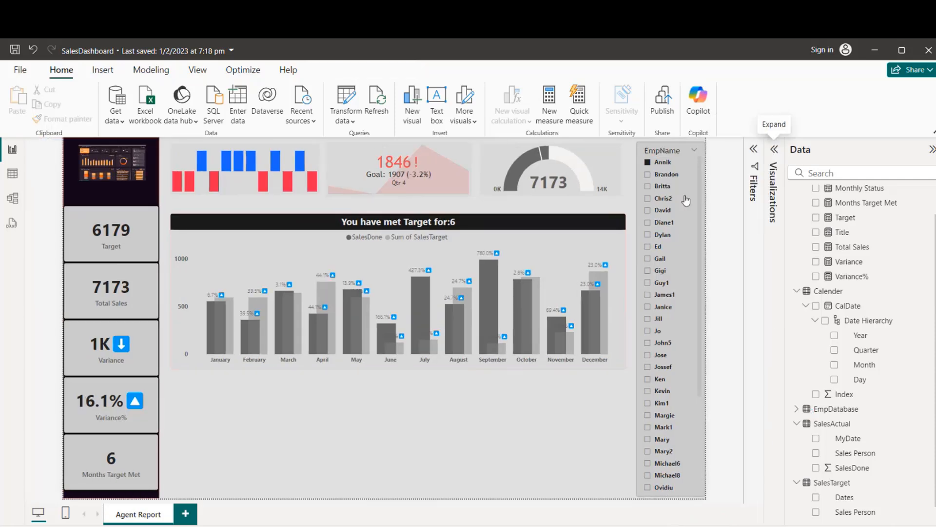
{"action": "left_click", "coordinate": [648, 235]}
{"action": "left_click", "coordinate": [648, 295]}
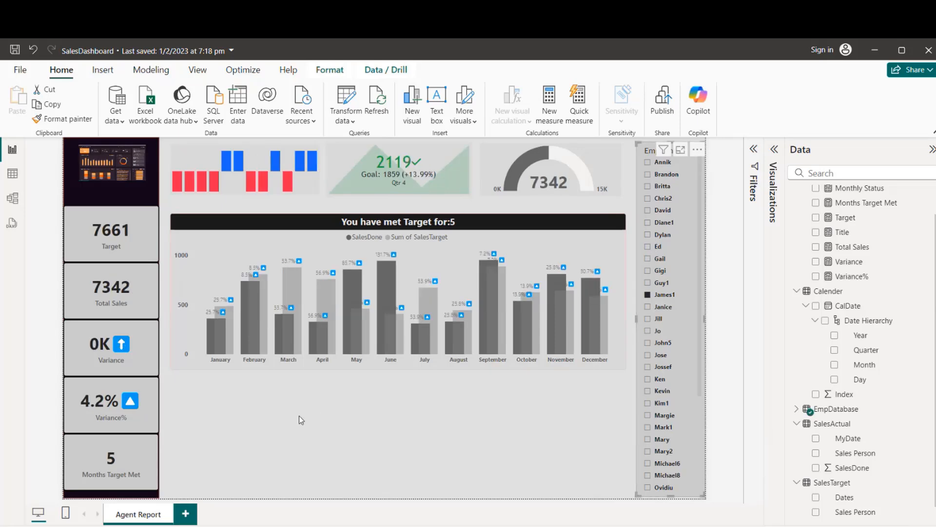
Insert a blank table visual filling the space below the monthly column chart and save the report
{"action": "left_click", "coordinate": [775, 149]}
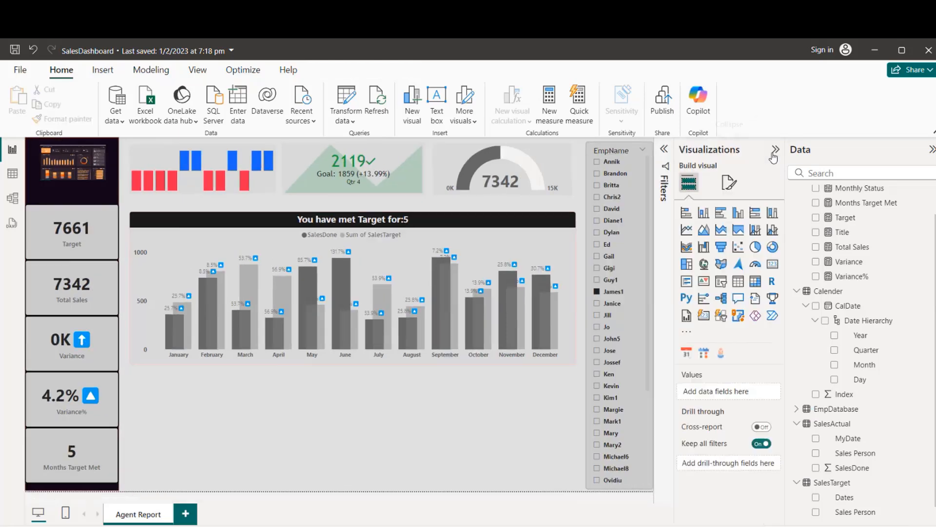
{"action": "left_click", "coordinate": [738, 281]}
{"action": "left_click_drag", "start_coordinate": [352, 444], "coordinate": [352, 487]}
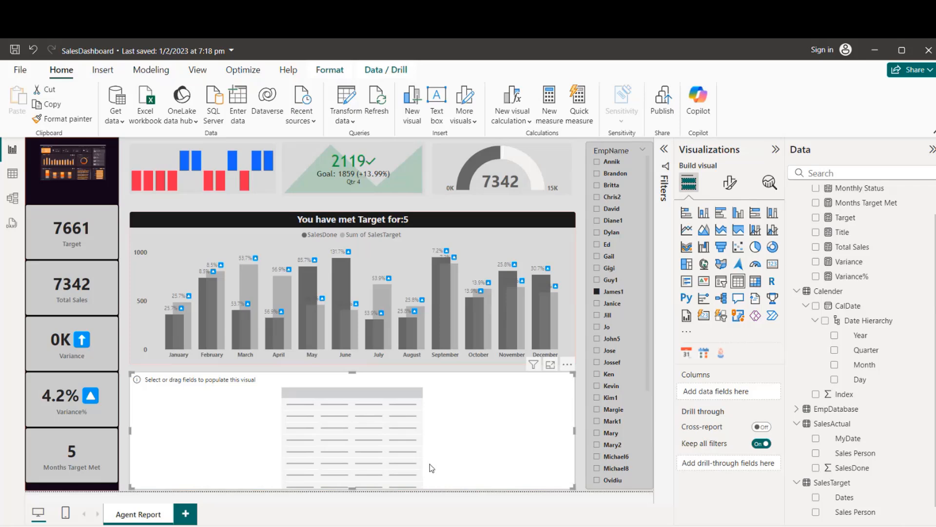
{"action": "key", "text": "ctrl+s"}
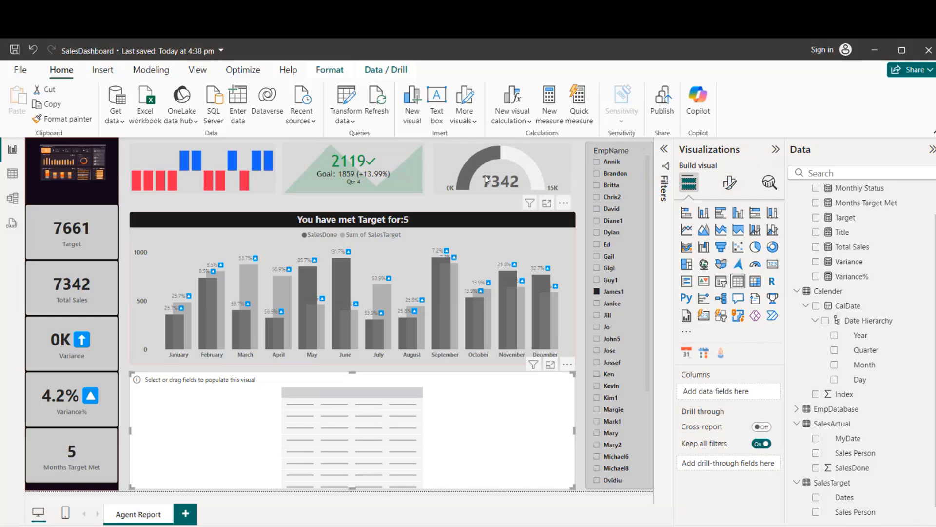
{"action": "mouse_move", "coordinate": [487, 181]}
{"action": "left_click", "coordinate": [600, 145]}
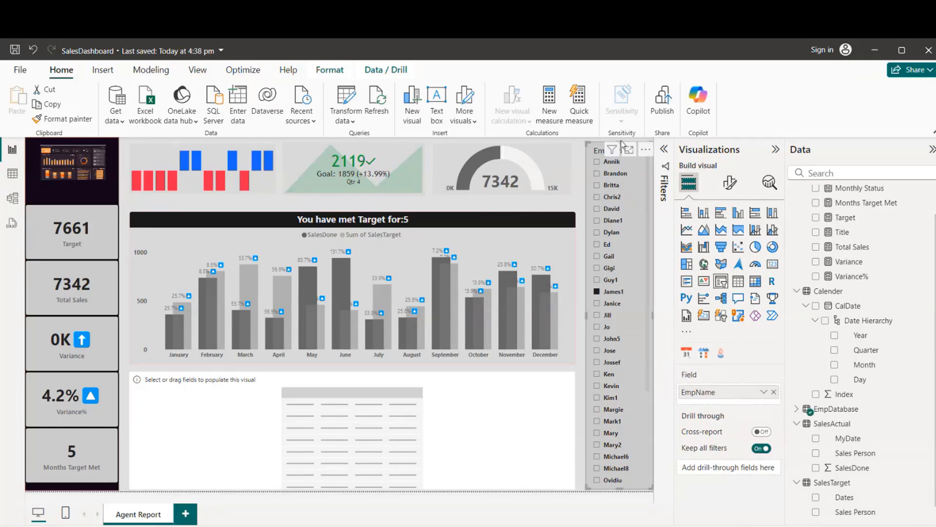
{"action": "left_click", "coordinate": [224, 434]}
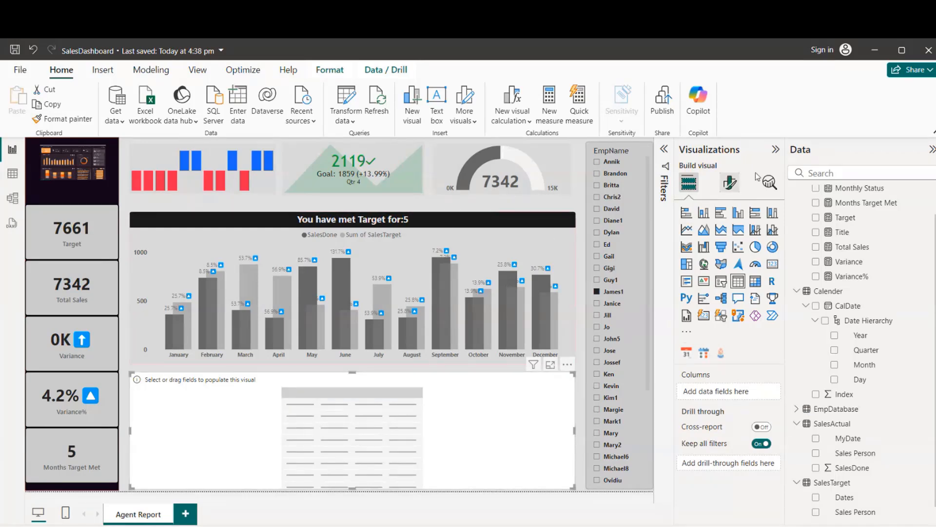
{"action": "left_click", "coordinate": [775, 151]}
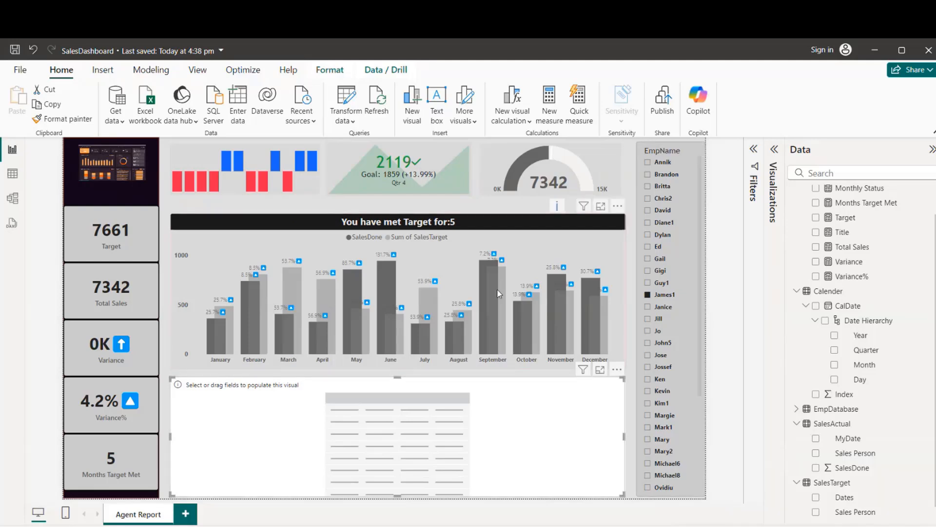
{"action": "mouse_move", "coordinate": [499, 293]}
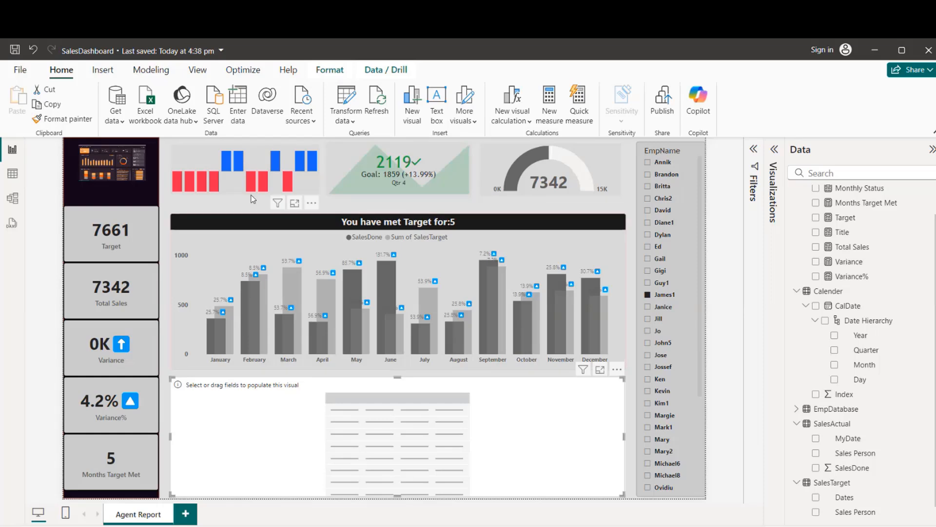
{"action": "left_click", "coordinate": [332, 75]}
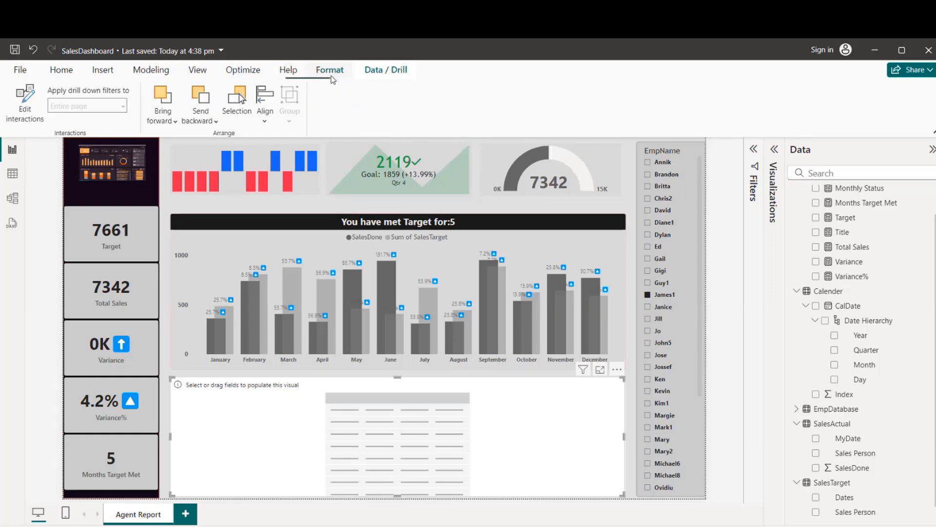
{"action": "left_click", "coordinate": [194, 73]}
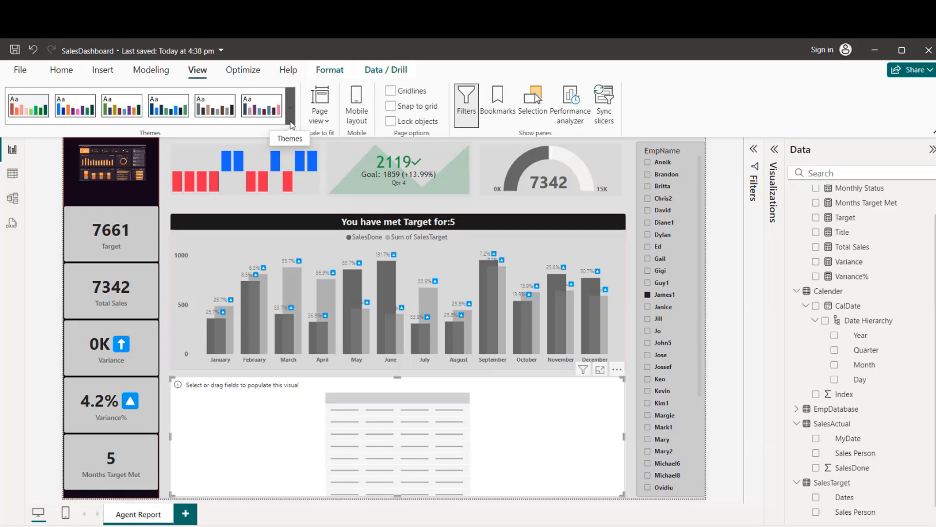
Filter the report to the first employee in the EmpName slicer and reselect the blank table
{"action": "left_click", "coordinate": [648, 163]}
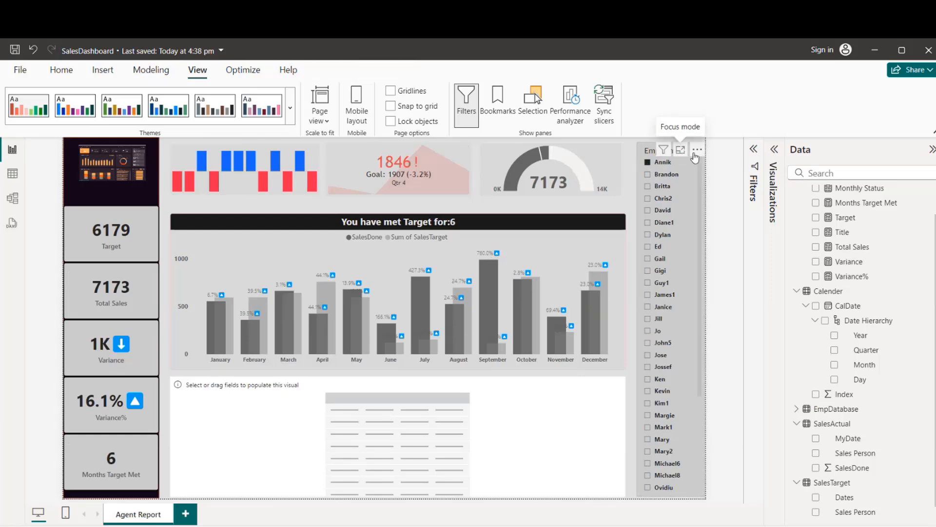
{"action": "left_click", "coordinate": [531, 417]}
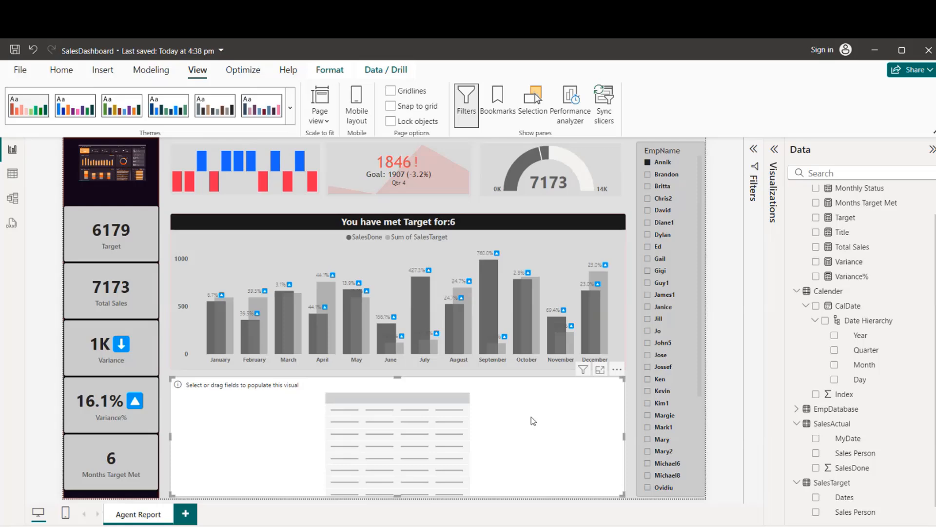
Look through the available report themes and the options for importing or customizing a theme
{"action": "left_click", "coordinate": [290, 123]}
{"action": "scroll", "coordinate": [160, 341], "scroll_direction": "down", "scroll_amount": 2}
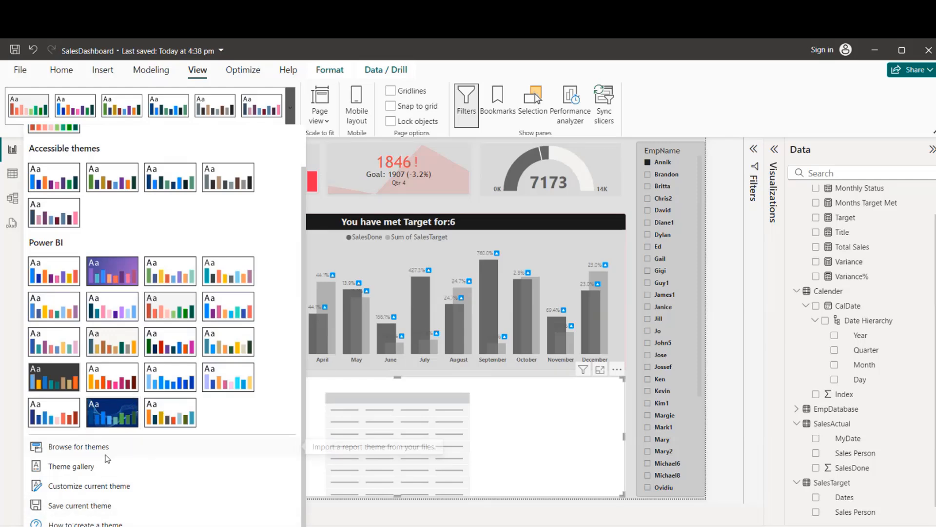
{"action": "left_click", "coordinate": [728, 171]}
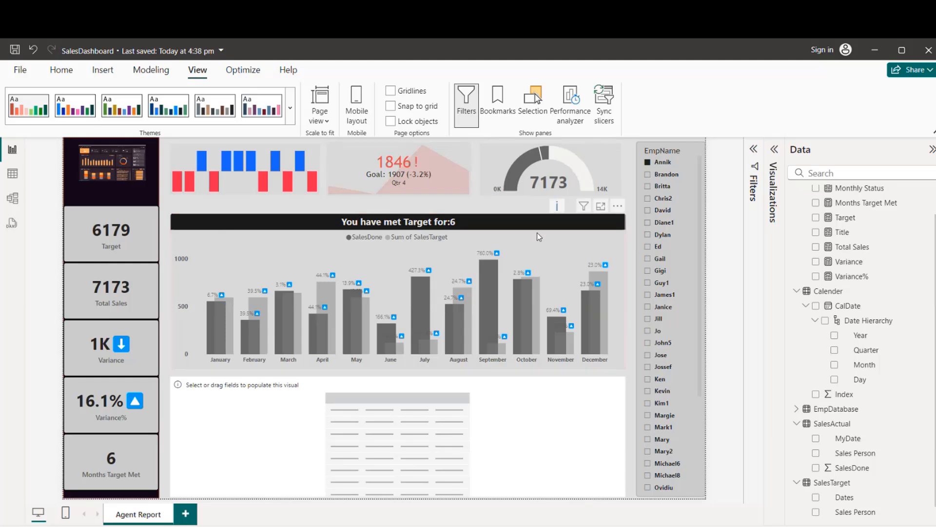
{"action": "left_click", "coordinate": [528, 429]}
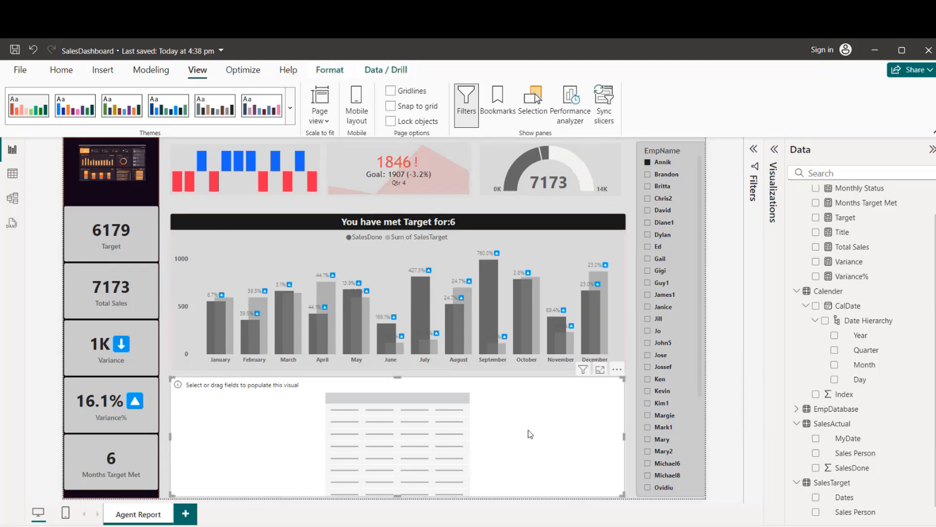
{"action": "left_click", "coordinate": [312, 241]}
{"action": "left_click", "coordinate": [61, 69]}
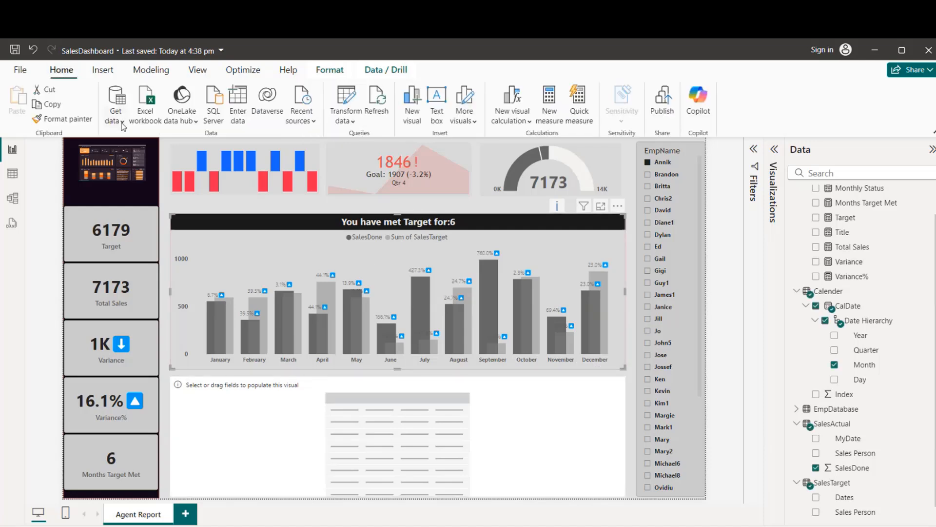
Nudge the blank table visual slightly upward, closer to the monthly column chart
{"action": "left_click", "coordinate": [262, 416]}
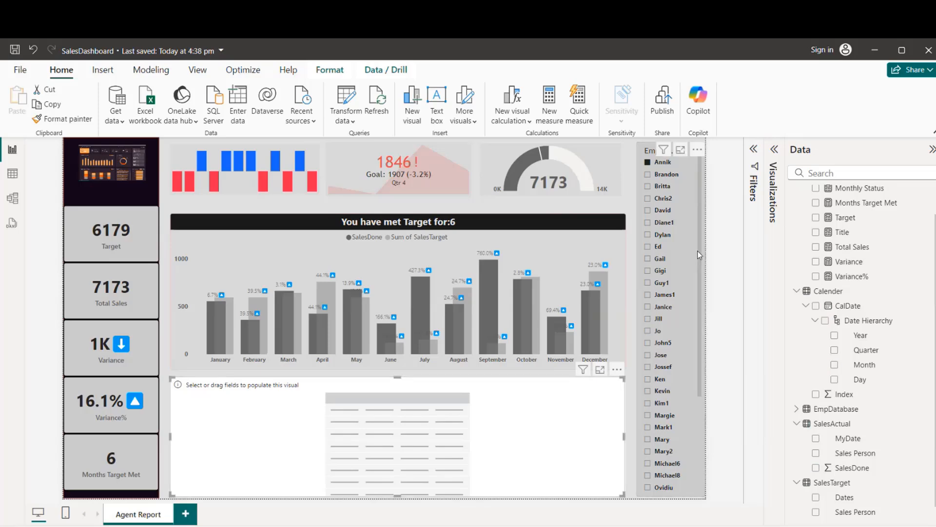
{"action": "left_click", "coordinate": [774, 157]}
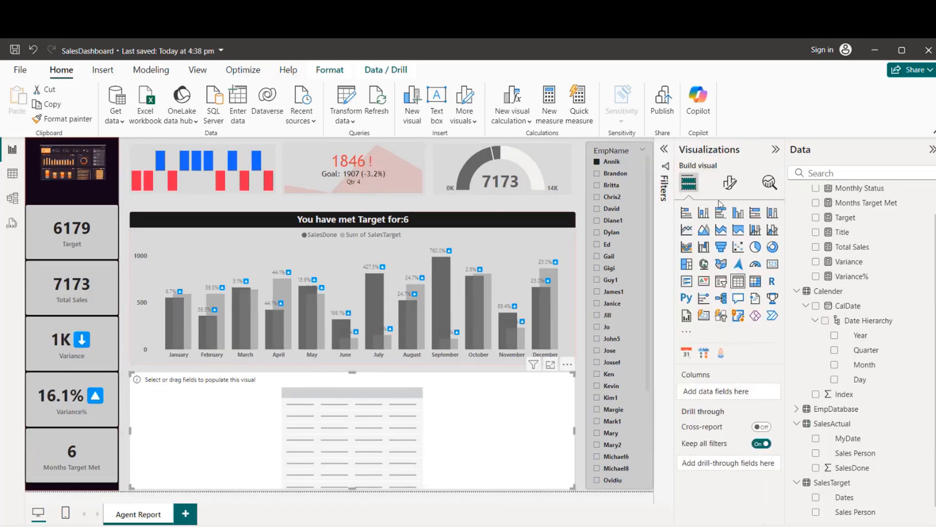
{"action": "left_click", "coordinate": [730, 182]}
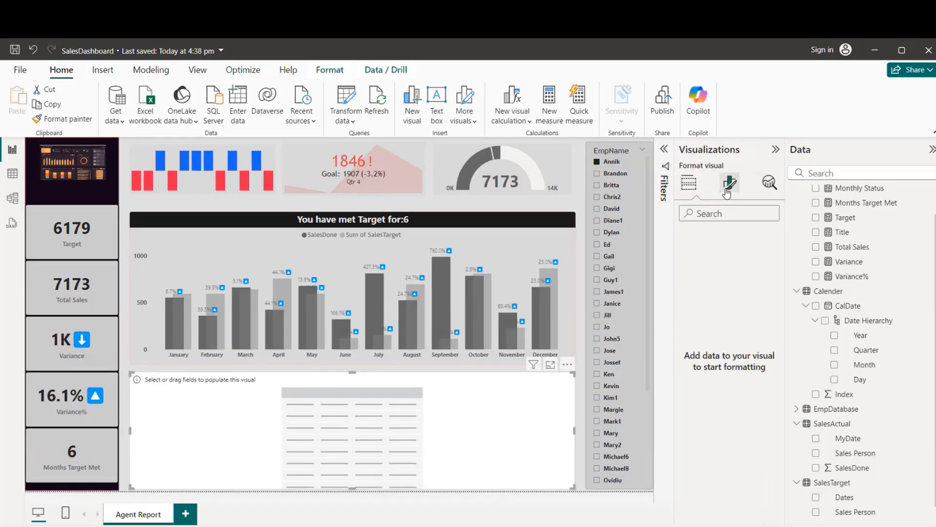
{"action": "left_click", "coordinate": [689, 182]}
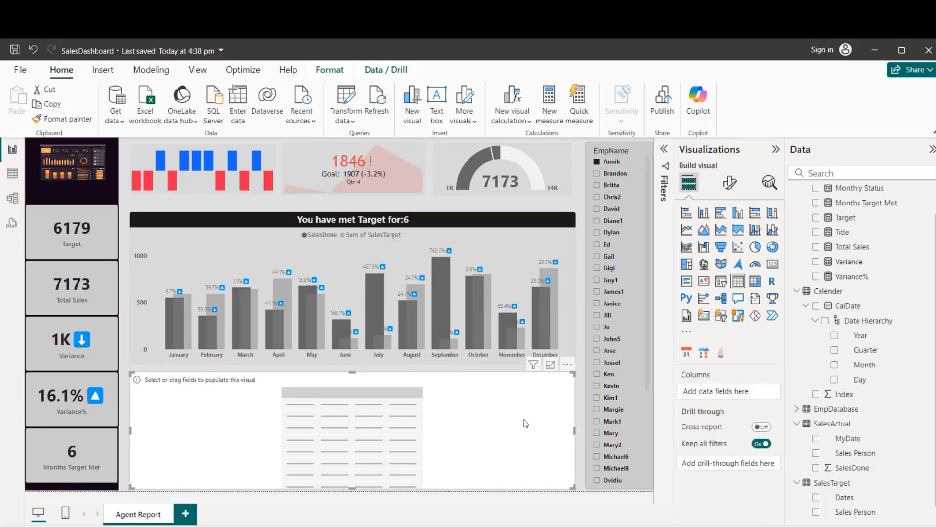
{"action": "key", "text": "Up"}
{"action": "key", "text": "Up"}
{"action": "key", "text": "Up"}
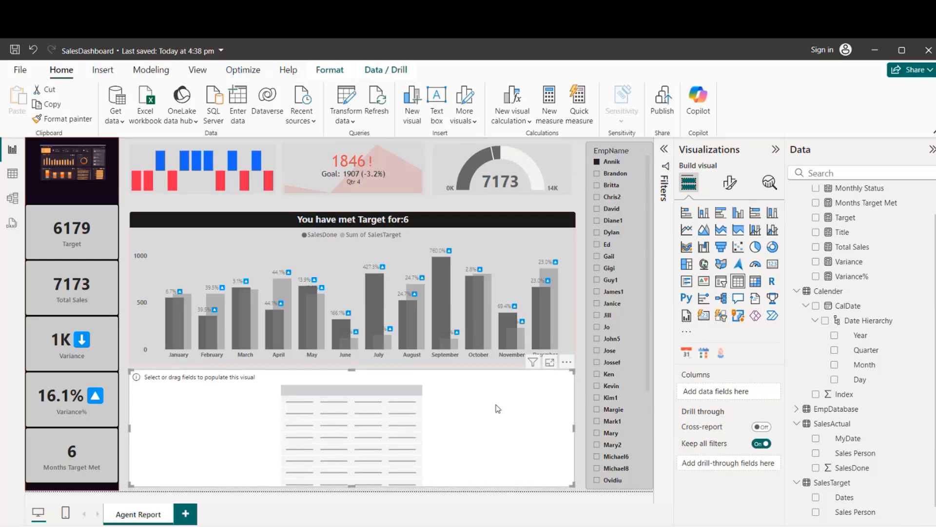
Convert the empty table visual into a Q&A visual, ask it for "total sales" and lower its upper edge slightly
{"action": "key", "text": "Right"}
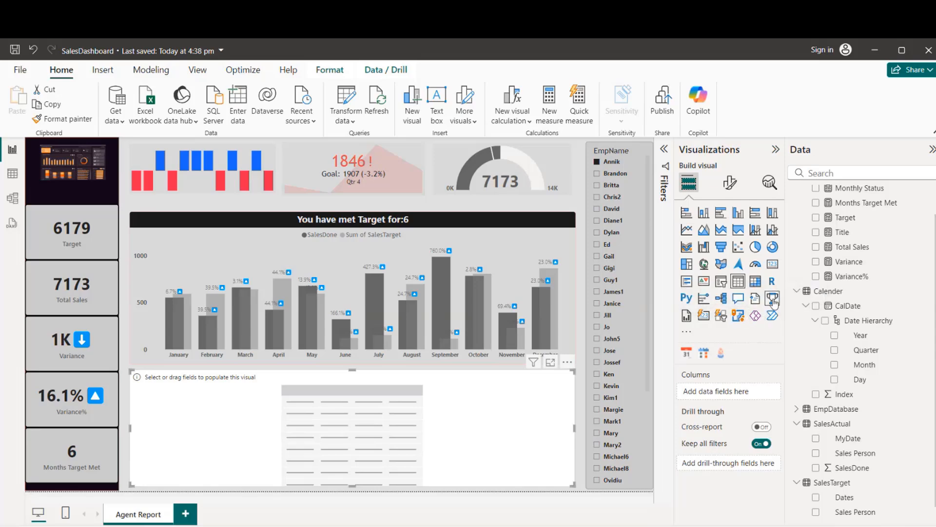
{"action": "left_click", "coordinate": [739, 299]}
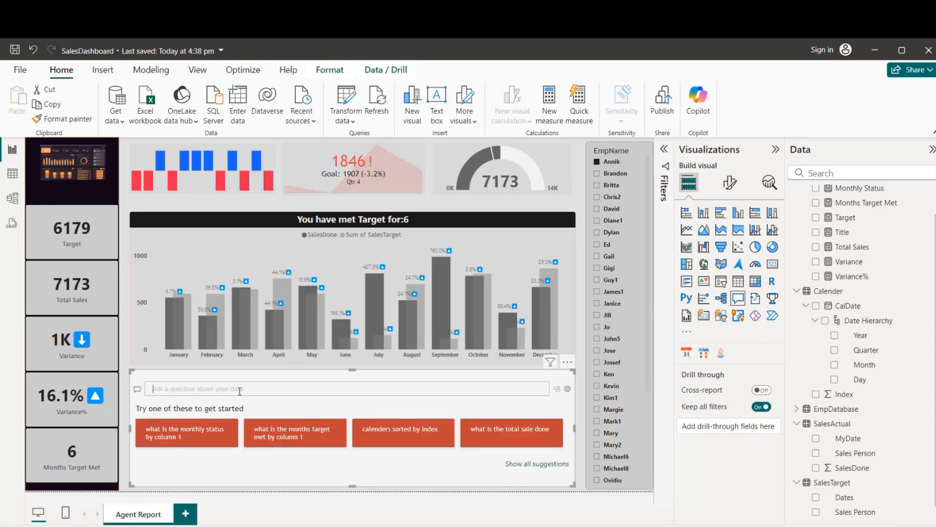
{"action": "type", "text": "total sales"}
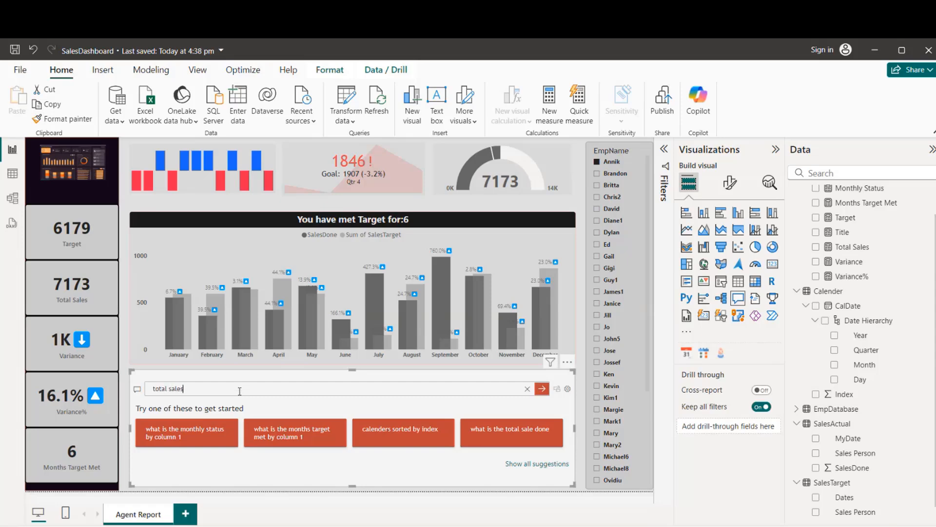
{"action": "key", "text": "Return"}
{"action": "mouse_move", "coordinate": [353, 370]}
{"action": "left_mouse_down"}
{"action": "mouse_move", "coordinate": [354, 381]}
{"action": "mouse_move", "coordinate": [371, 317]}
{"action": "mouse_move", "coordinate": [367, 374]}
{"action": "left_mouse_up"}
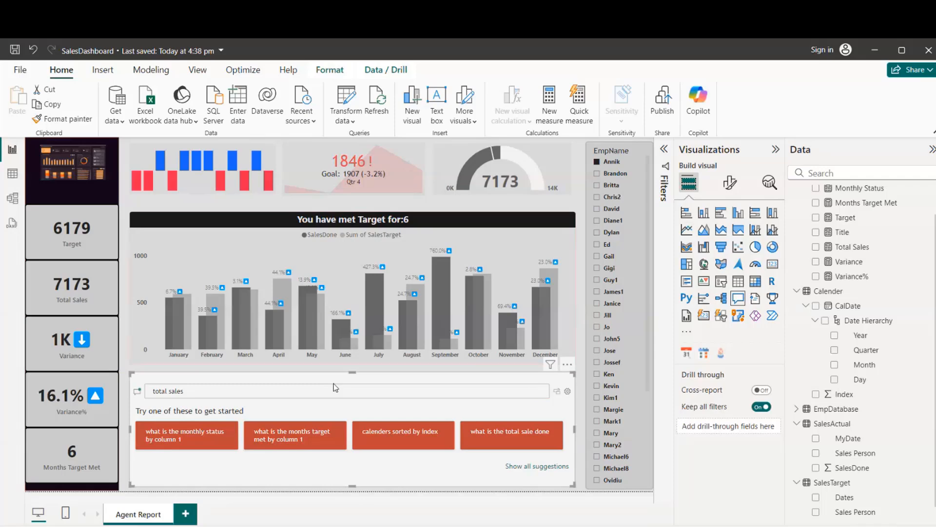
{"action": "left_click", "coordinate": [341, 384]}
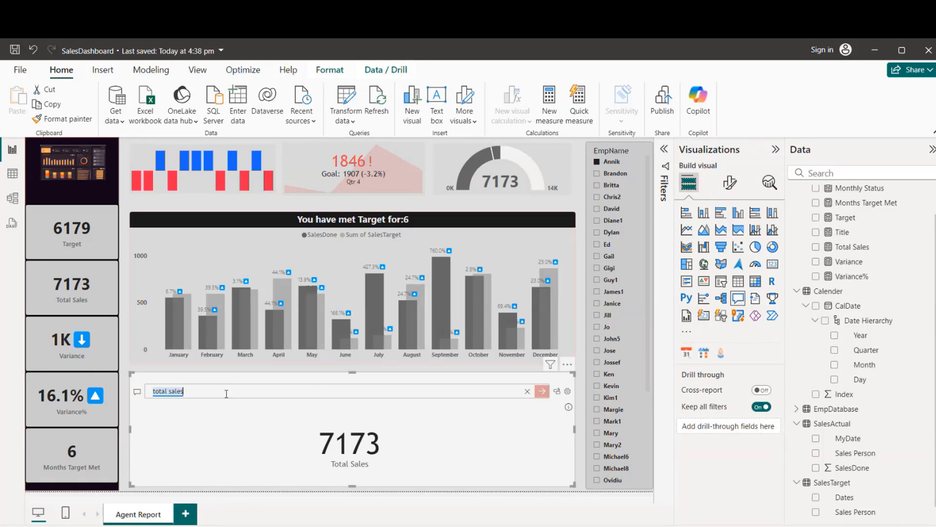
Replace the Q&A visual's question with "who has got the highest sales" and save the report
{"action": "key", "text": "BackSpace"}
{"action": "key", "text": "BackSpace"}
{"action": "key", "text": "BackSpace"}
{"action": "key", "text": "BackSpace"}
{"action": "key", "text": "BackSpace"}
{"action": "key", "text": "BackSpace"}
{"action": "key", "text": "BackSpace"}
{"action": "key", "text": "BackSpace"}
{"action": "key", "text": "BackSpace"}
{"action": "key", "text": "BackSpace"}
{"action": "key", "text": "BackSpace"}
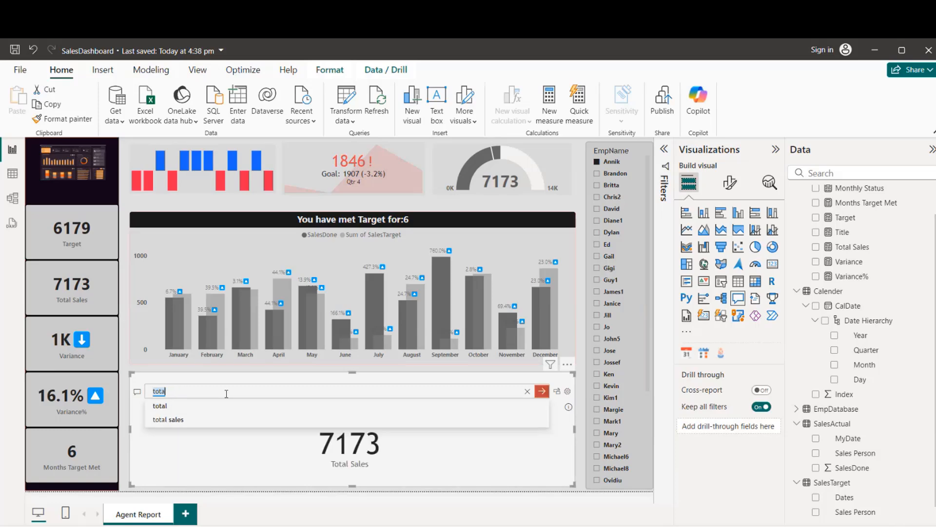
{"action": "type", "text": "who has go"}
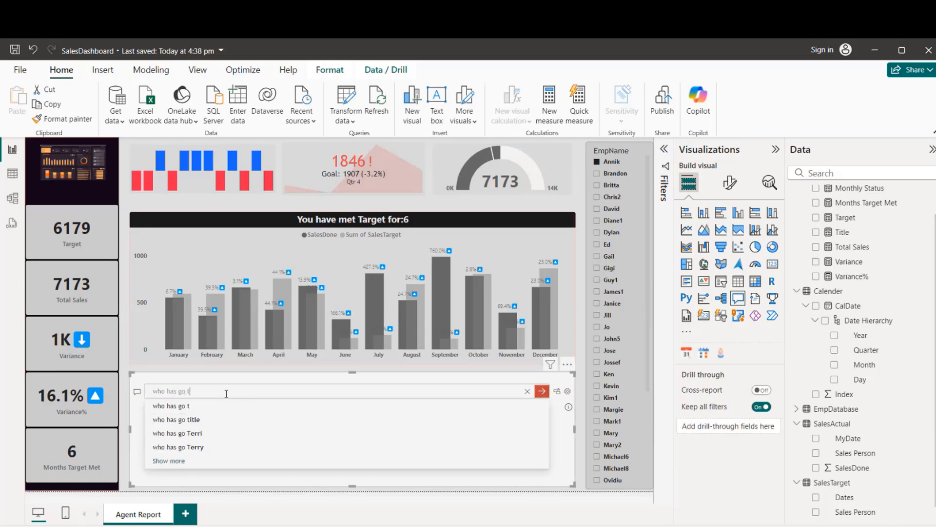
{"action": "type", "text": "t the highest"}
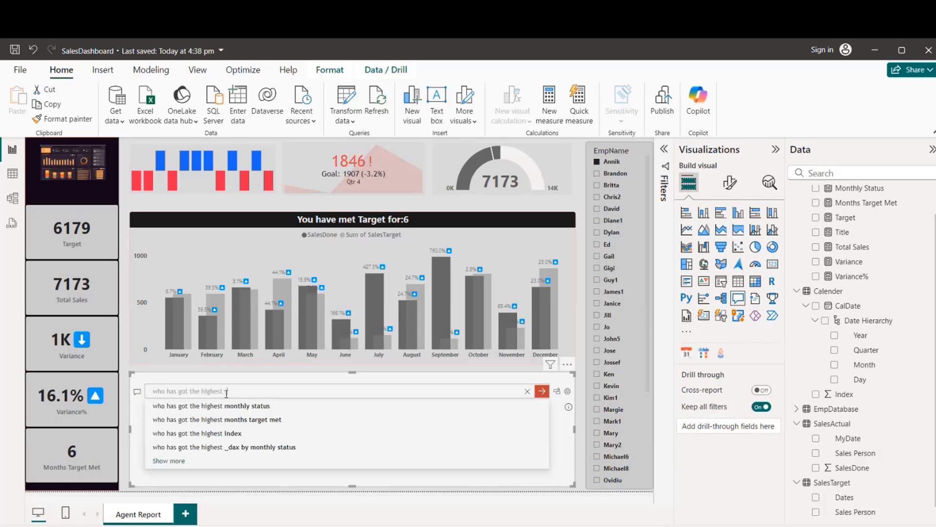
{"action": "type", "text": " sales"}
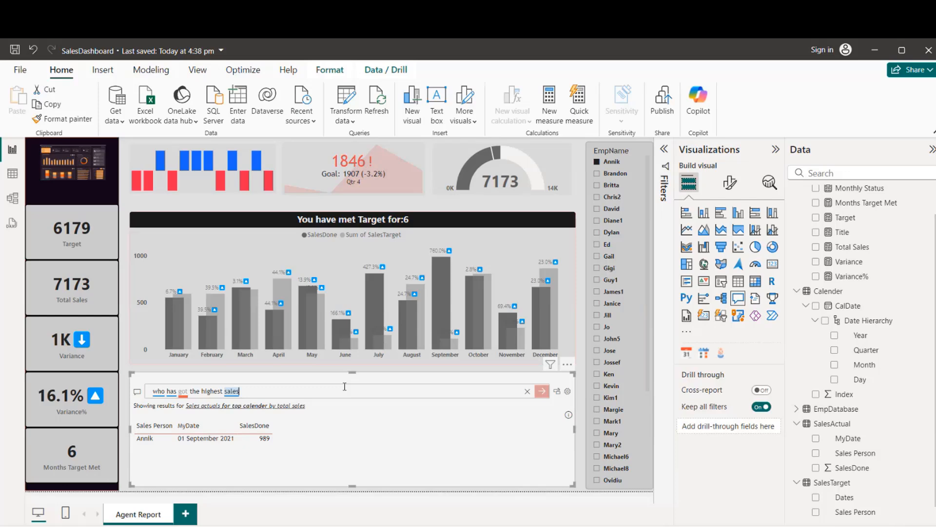
{"action": "left_click", "coordinate": [453, 378]}
{"action": "key", "text": "ctrl+s"}
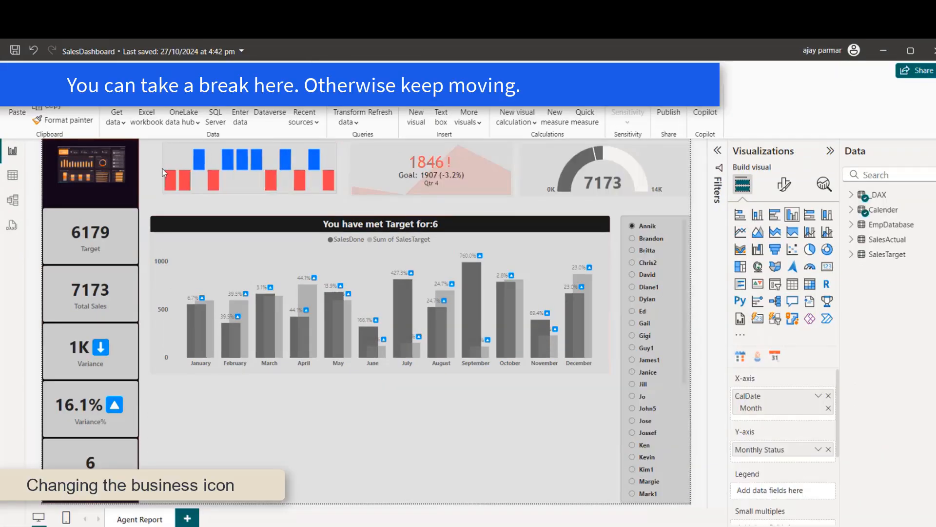
Replace the picture above the Target card with the image companylogo.png
{"action": "left_click", "coordinate": [114, 175]}
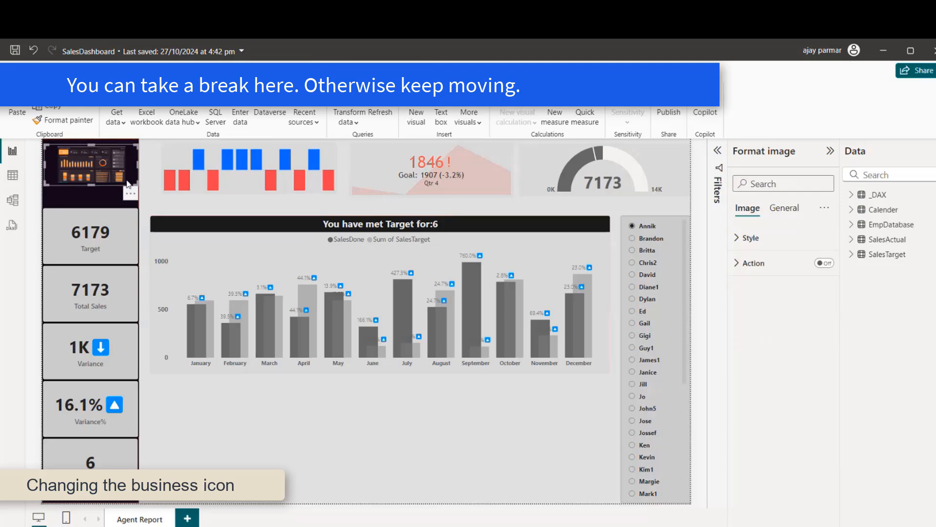
{"action": "key", "text": "Delete"}
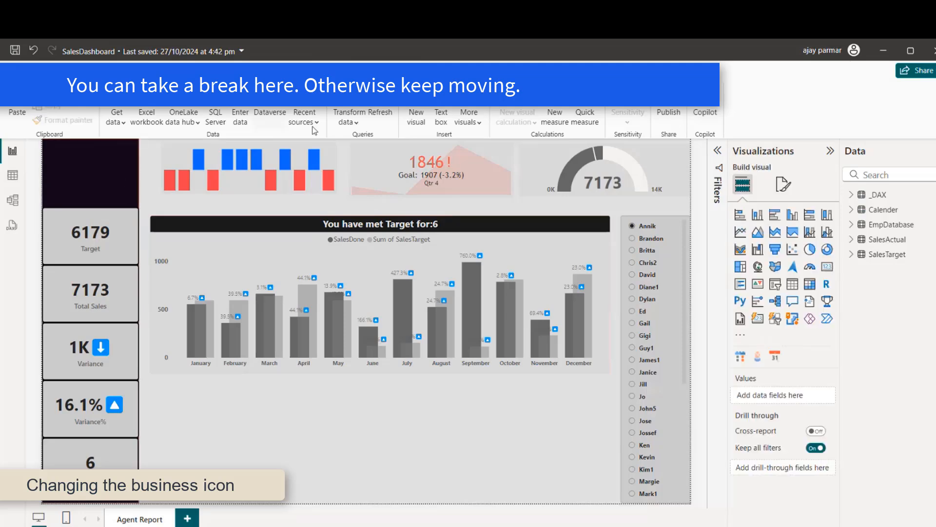
{"action": "left_click", "coordinate": [459, 104]}
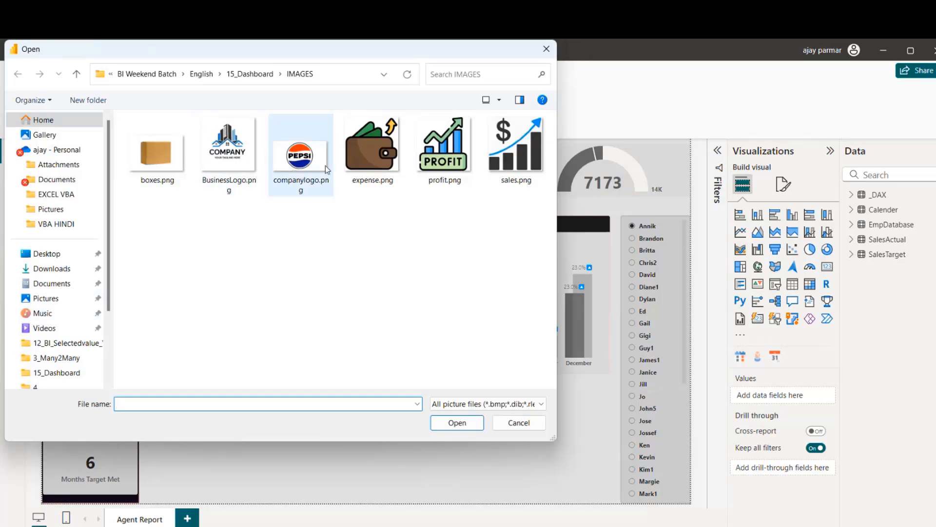
{"action": "double_click", "coordinate": [326, 169]}
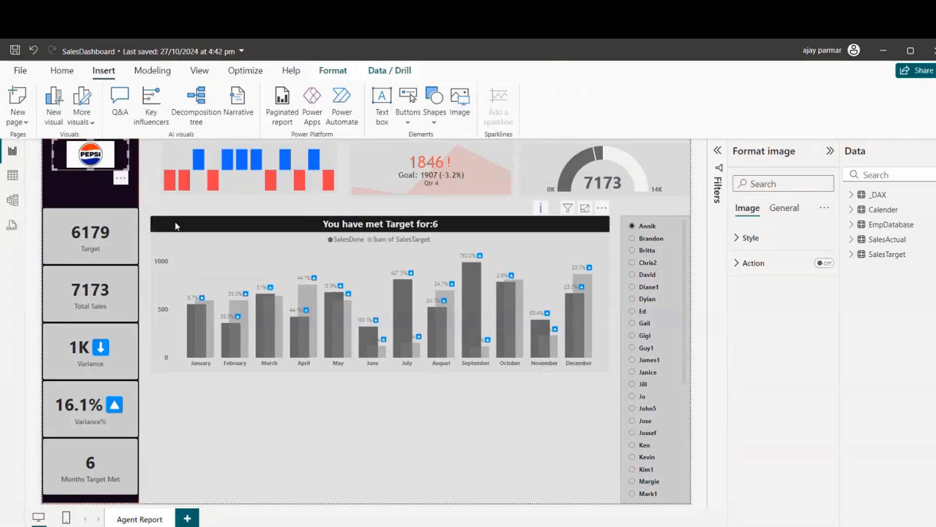
{"action": "left_click", "coordinate": [175, 208]}
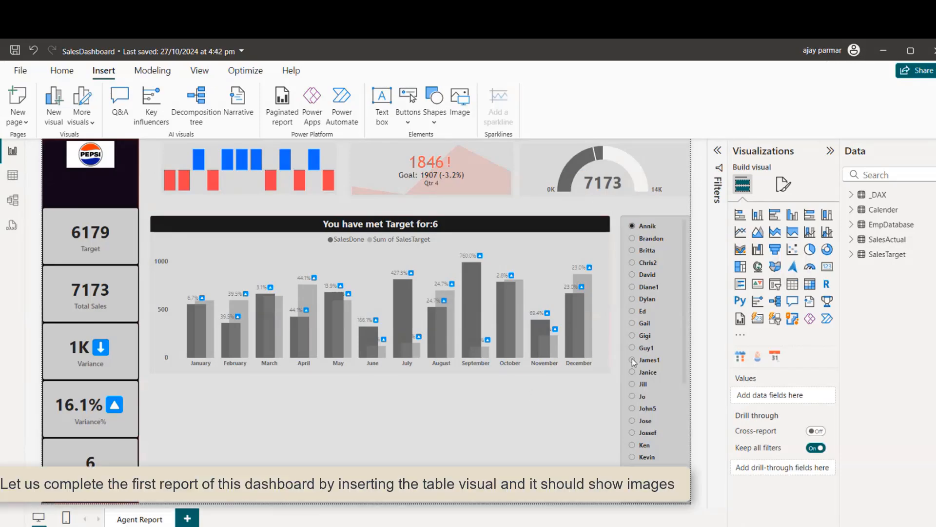
Add a table visual beneath the monthly column chart, shift the chart up slightly and extend the table to the page's lower edge
{"action": "left_click", "coordinate": [793, 284]}
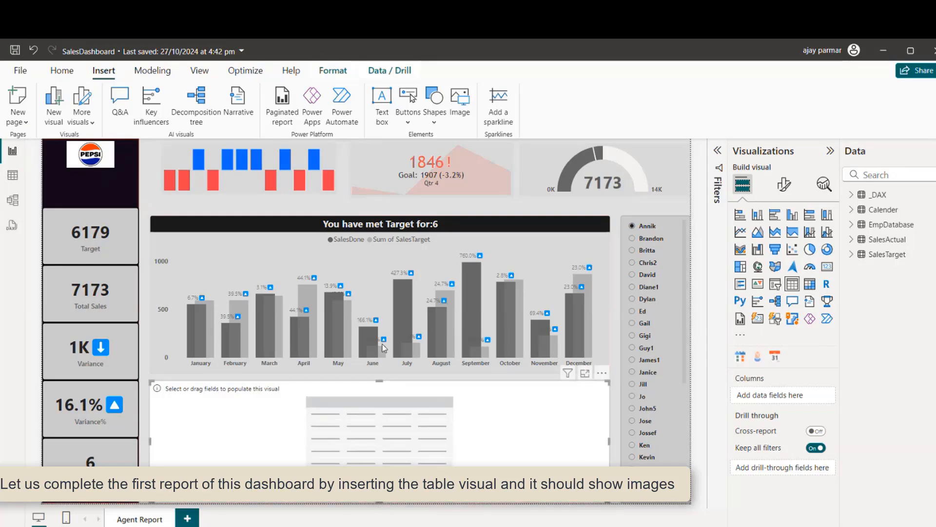
{"action": "left_click", "coordinate": [306, 222]}
{"action": "left_click_drag", "start_coordinate": [444, 228], "coordinate": [443, 215]}
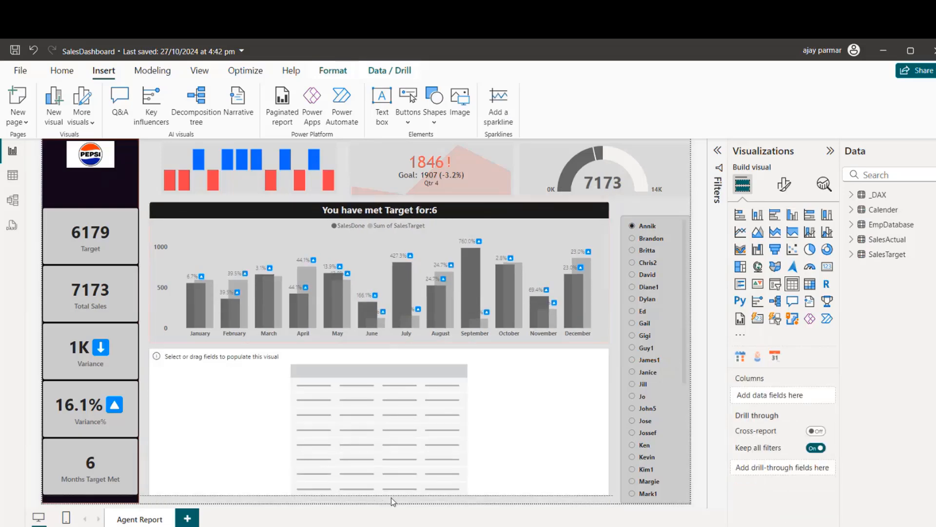
{"action": "left_click_drag", "start_coordinate": [391, 497], "coordinate": [392, 502]}
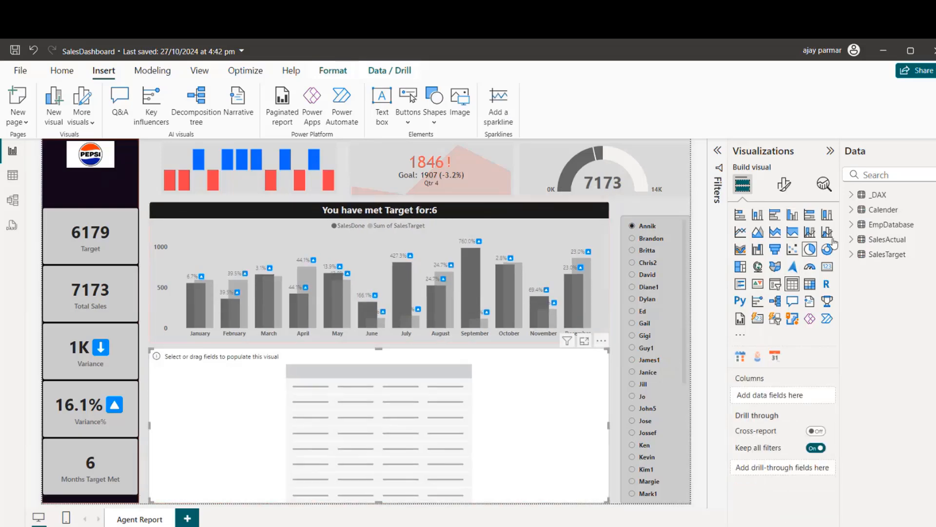
Fill the new table with the EmpName, SalesTarget, SalesDone and Variance% fields, in that order
{"action": "left_click", "coordinate": [855, 225]}
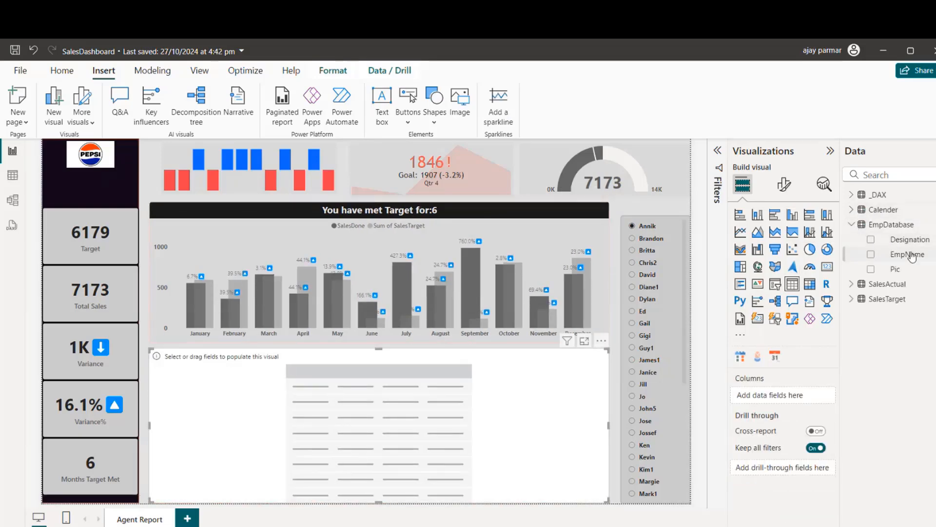
{"action": "left_click_drag", "start_coordinate": [917, 261], "coordinate": [785, 397]}
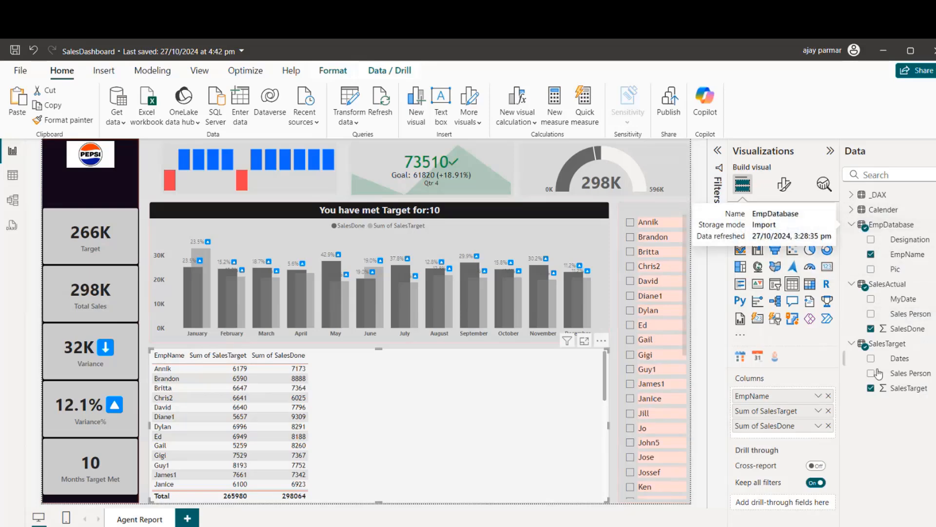
{"action": "left_click", "coordinate": [852, 195]}
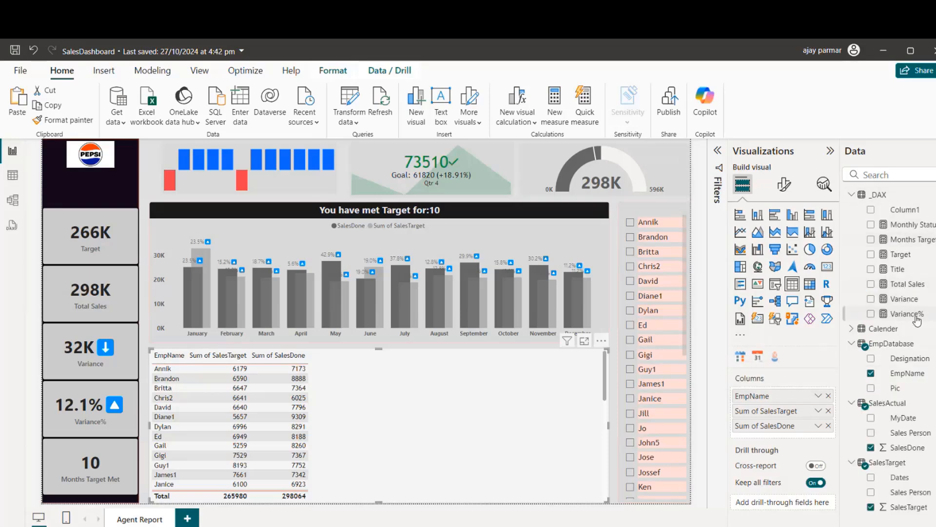
{"action": "left_click_drag", "start_coordinate": [917, 320], "coordinate": [797, 439]}
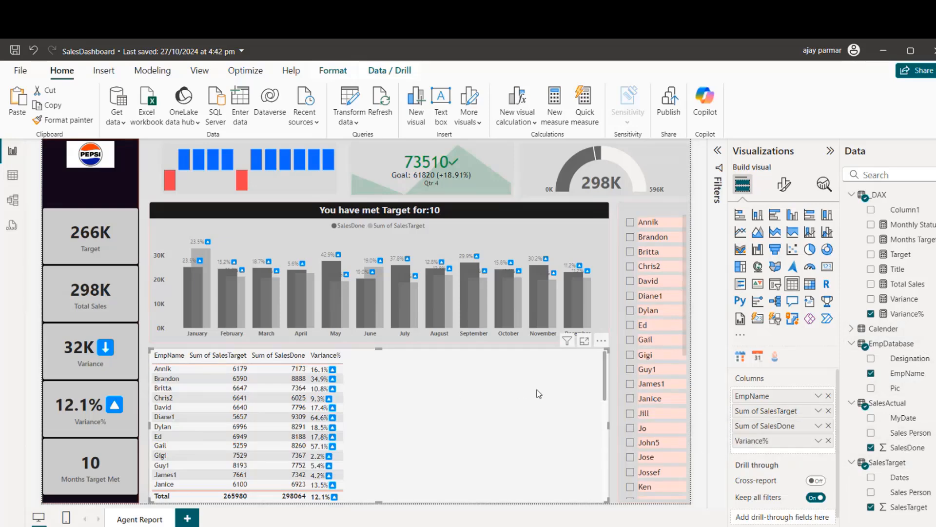
Add a sparkline column to the table showing the sum of SalesDone by Month
{"action": "left_click", "coordinate": [820, 426]}
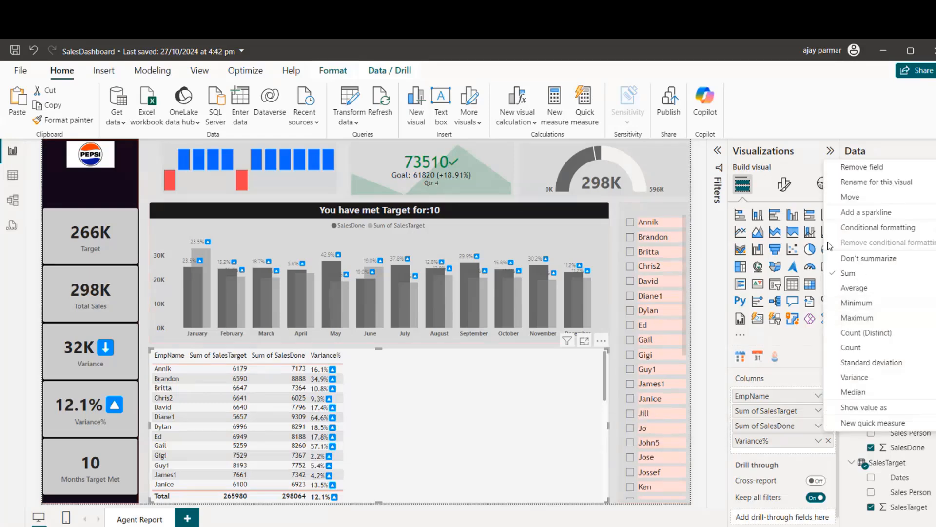
{"action": "left_click", "coordinate": [847, 217]}
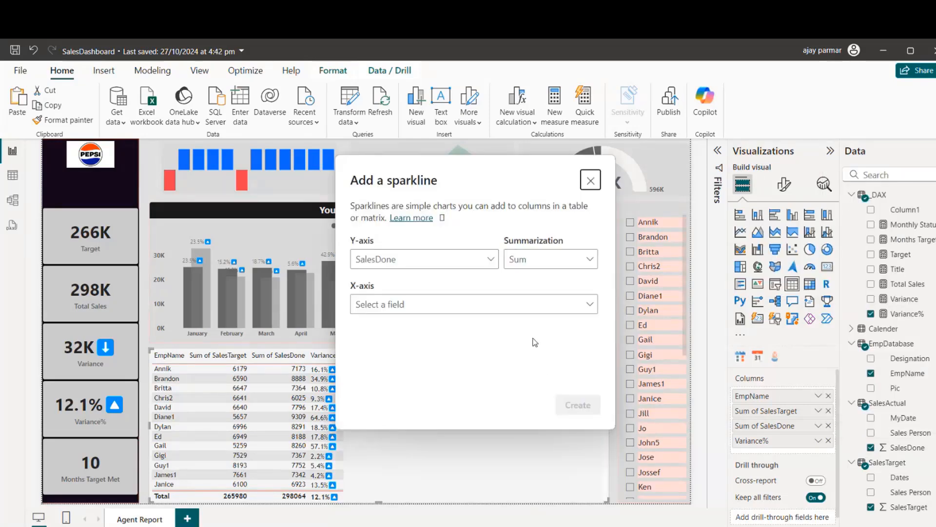
{"action": "left_click", "coordinate": [503, 308]}
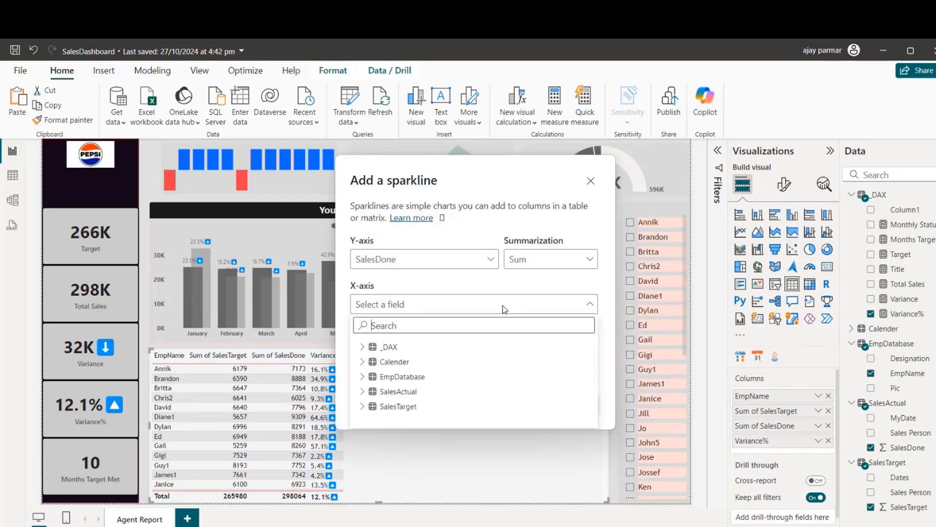
{"action": "type", "text": "m"}
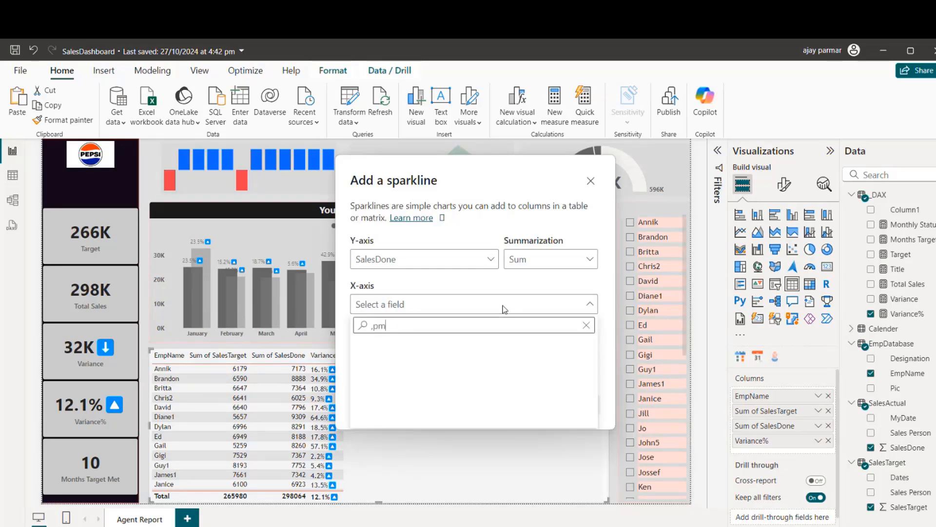
{"action": "type", "text": "onth"}
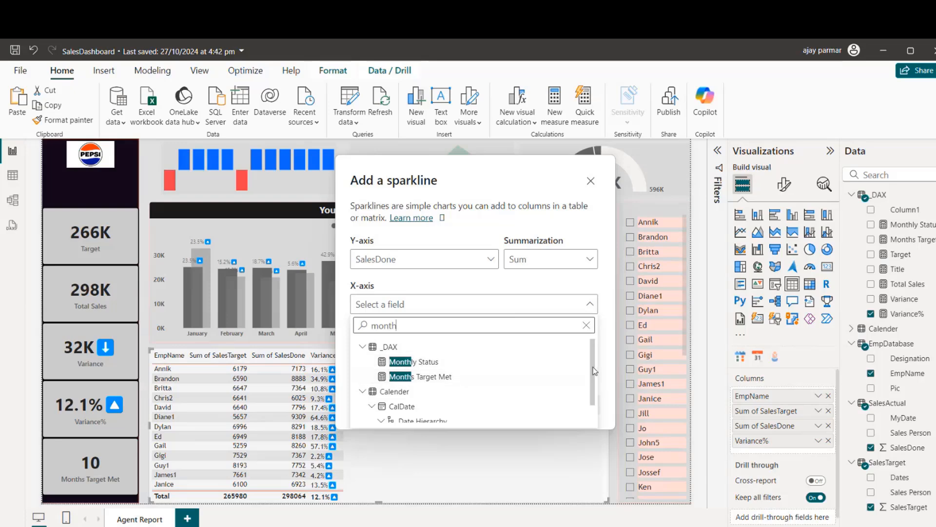
{"action": "left_click_drag", "start_coordinate": [593, 367], "coordinate": [593, 392]}
{"action": "left_click", "coordinate": [418, 414]}
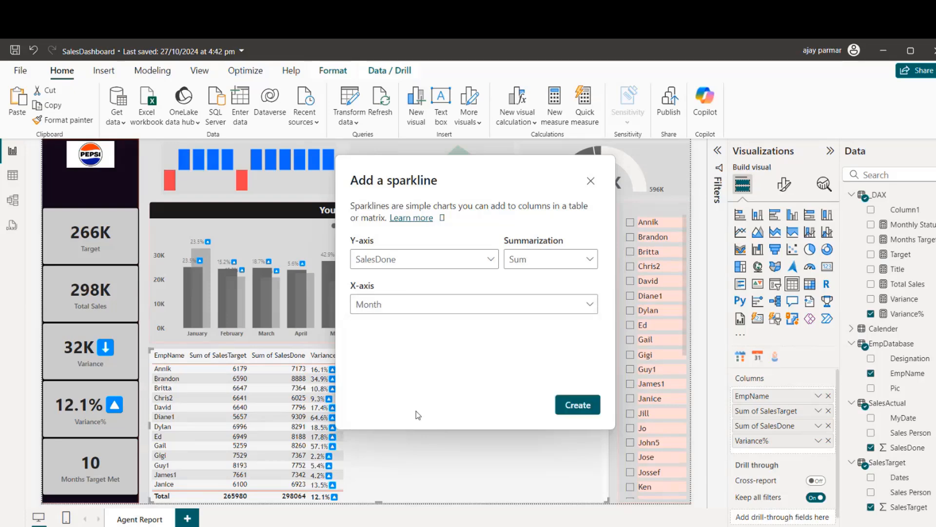
{"action": "left_click", "coordinate": [589, 407]}
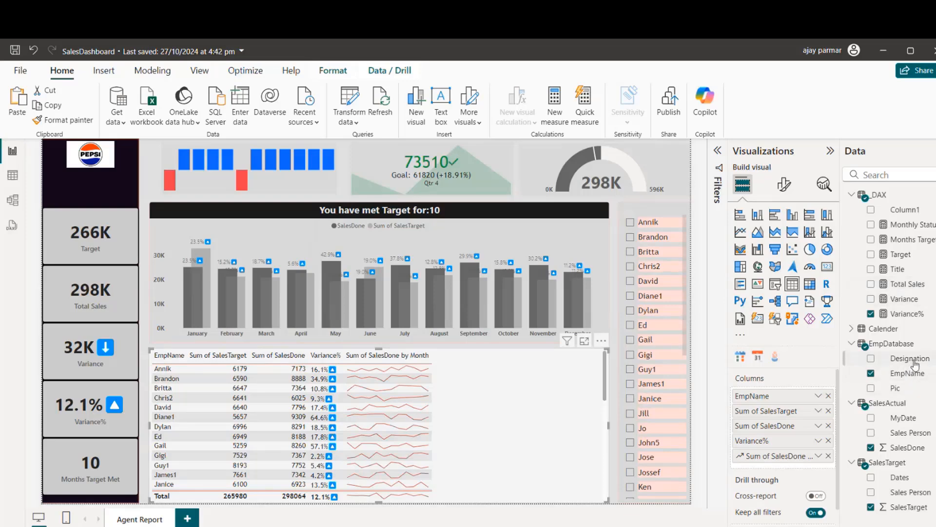
Add the Designation and Pic fields to the table after EmpName and widen the table slightly
{"action": "left_click_drag", "start_coordinate": [915, 365], "coordinate": [769, 411]}
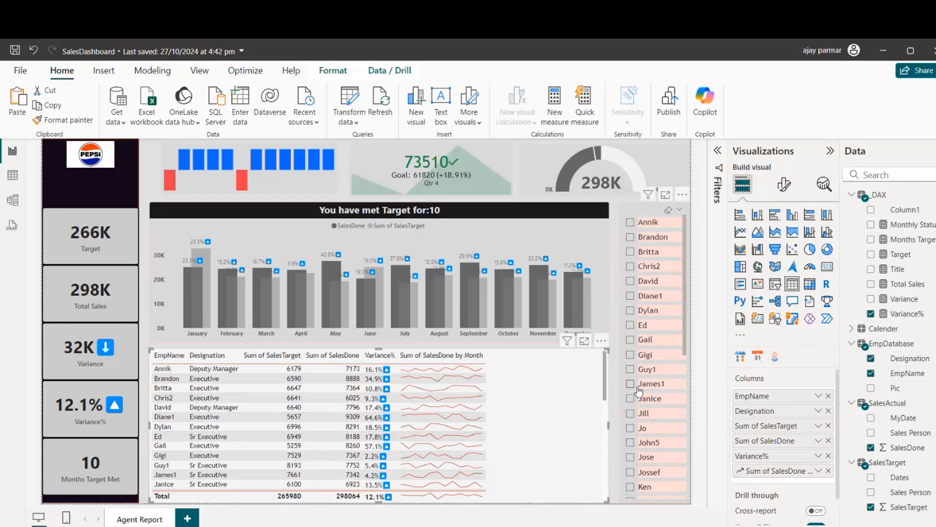
{"action": "left_click", "coordinate": [899, 389]}
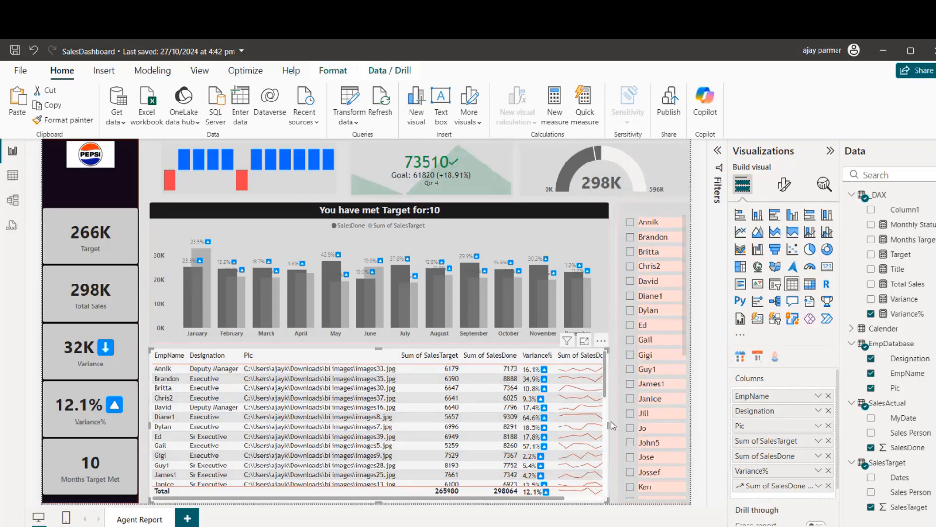
{"action": "left_click_drag", "start_coordinate": [611, 425], "coordinate": [619, 427]}
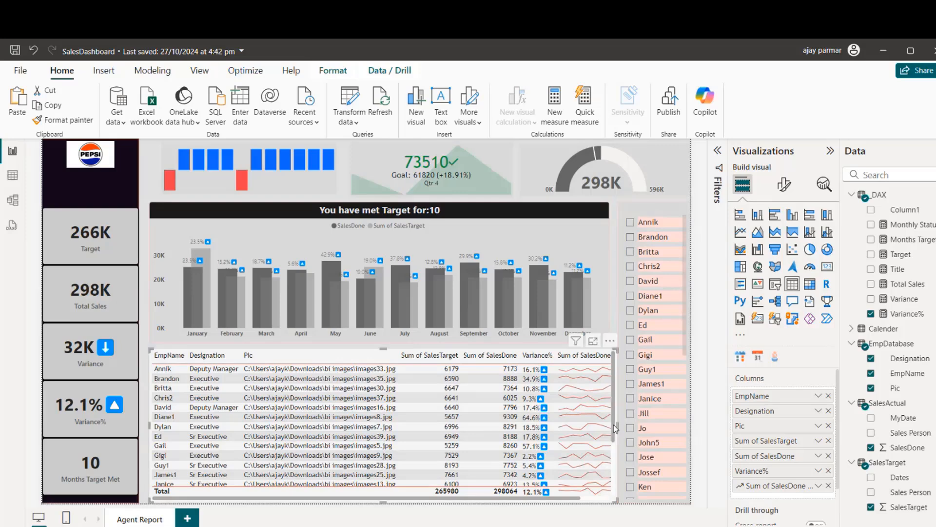
Shorten the table's column names to SalesTarget, SalesDone and, for the sparkline, SalesDone Month
{"action": "double_click", "coordinate": [760, 442]}
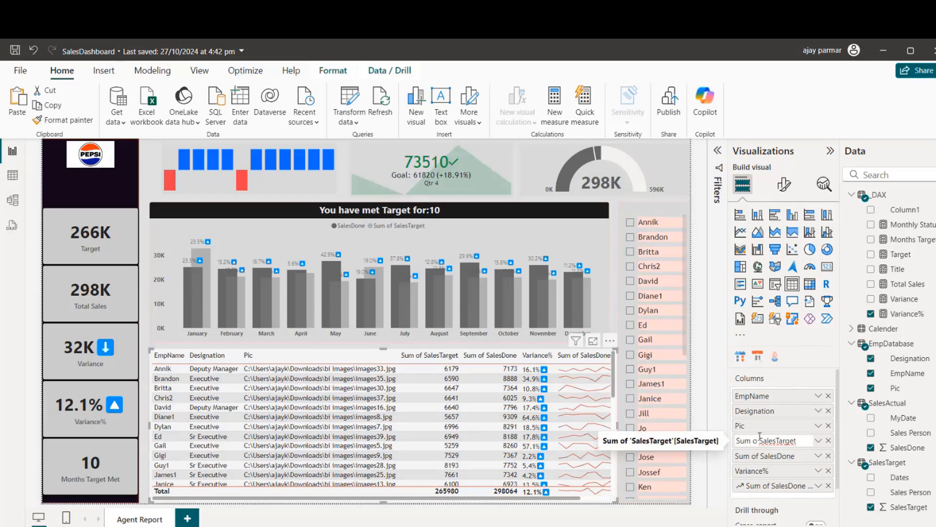
{"action": "key", "text": "BackSpace"}
{"action": "key", "text": "BackSpace"}
{"action": "key", "text": "BackSpace"}
{"action": "key", "text": "BackSpace"}
{"action": "key", "text": "BackSpace"}
{"action": "key", "text": "BackSpace"}
{"action": "key", "text": "BackSpace"}
{"action": "key", "text": "Return"}
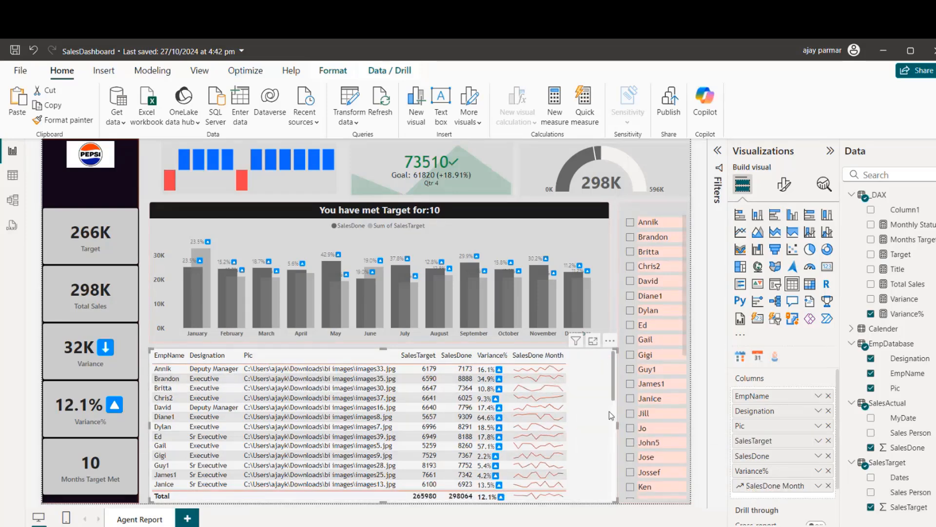
Copy the monthly sales column chart's formatting onto the employee table and widen its SalesDone Month column to fill the table's width
{"action": "left_click", "coordinate": [782, 184]}
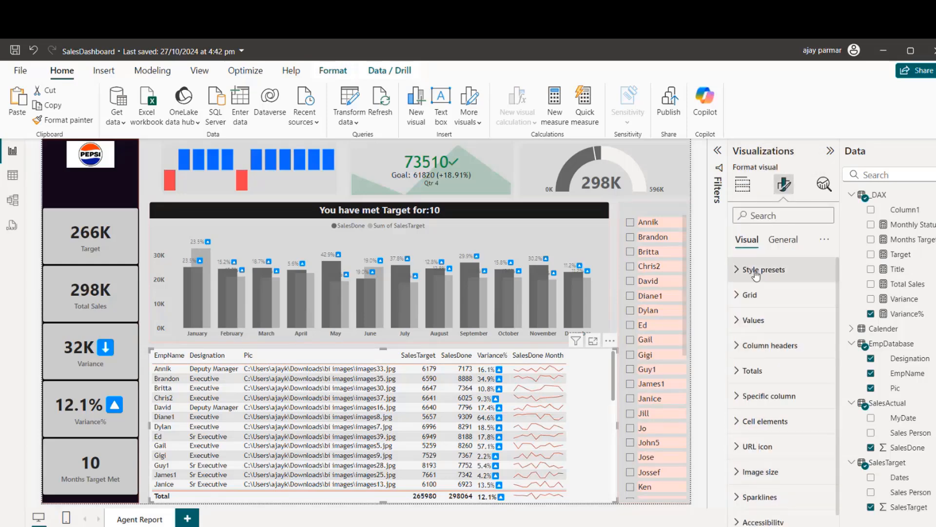
{"action": "left_click", "coordinate": [796, 239]}
{"action": "left_click", "coordinate": [825, 371]}
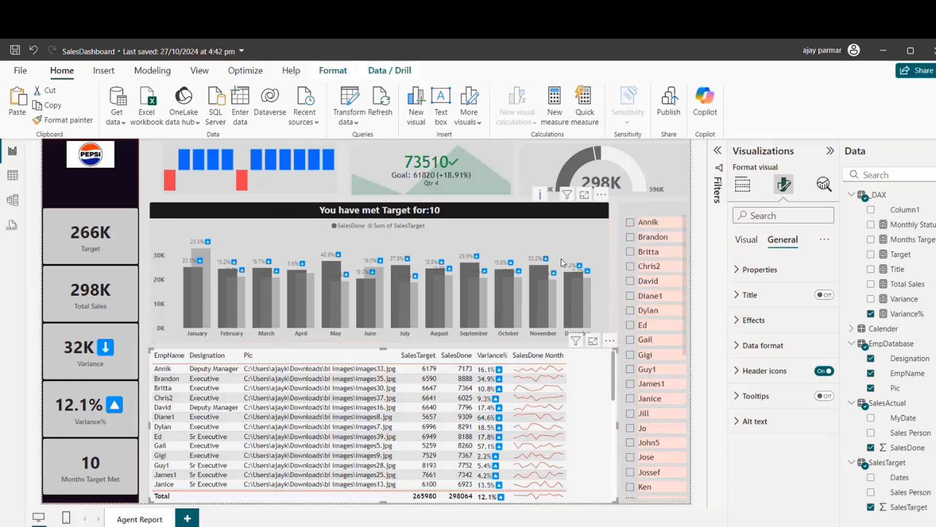
{"action": "left_click", "coordinate": [548, 231]}
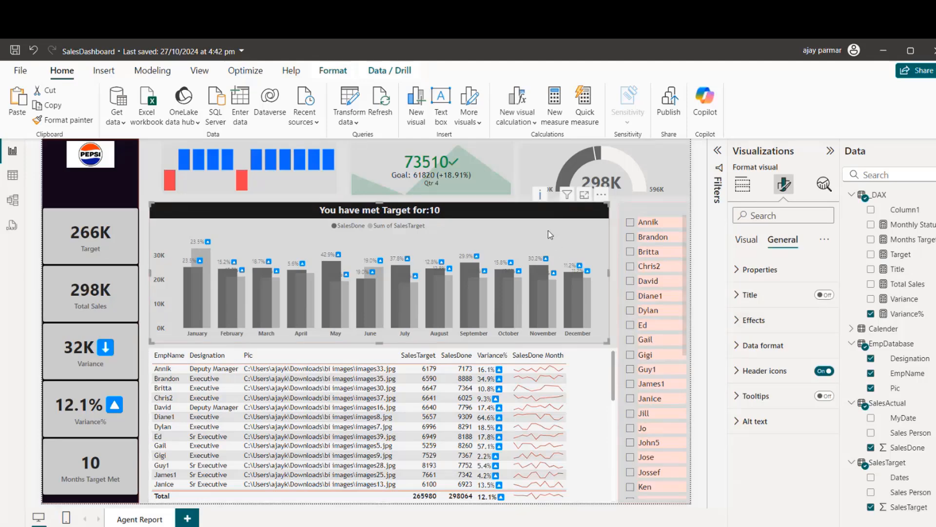
{"action": "left_click", "coordinate": [75, 121]}
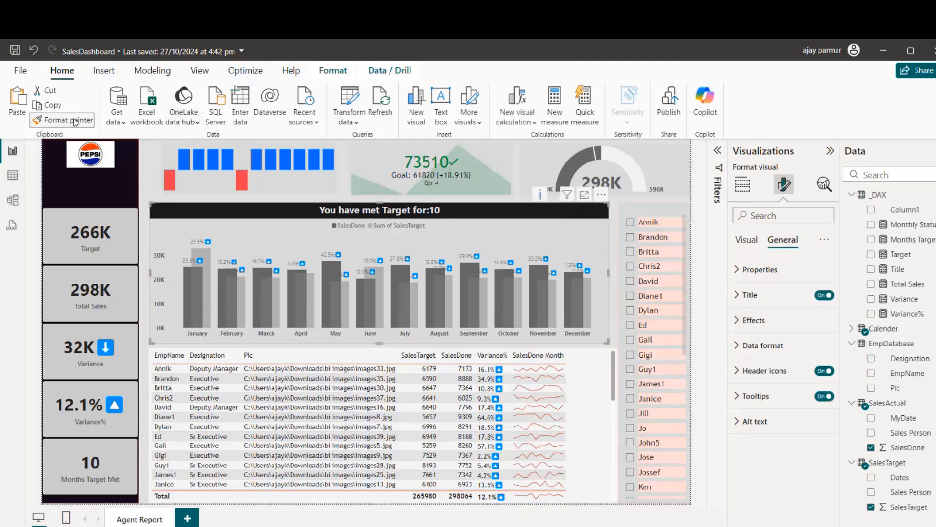
{"action": "left_click", "coordinate": [585, 406]}
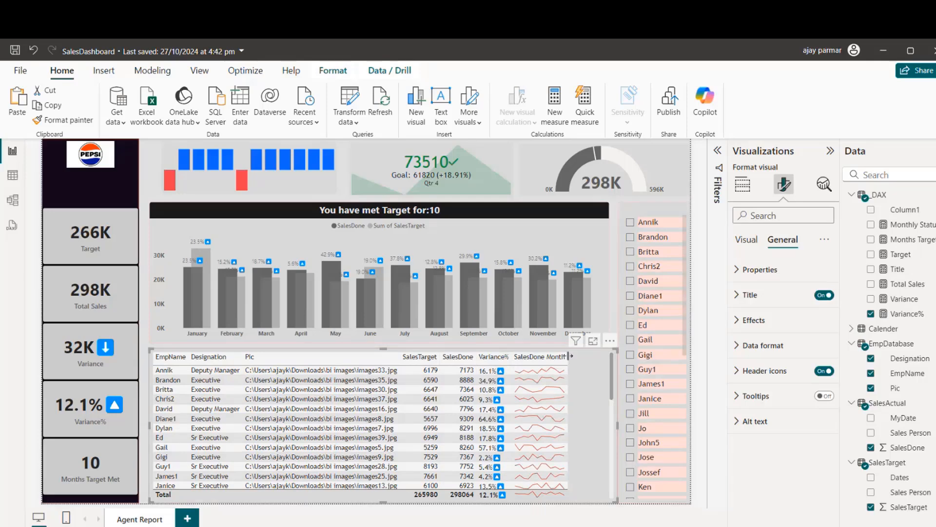
{"action": "left_click_drag", "start_coordinate": [567, 357], "coordinate": [605, 356]}
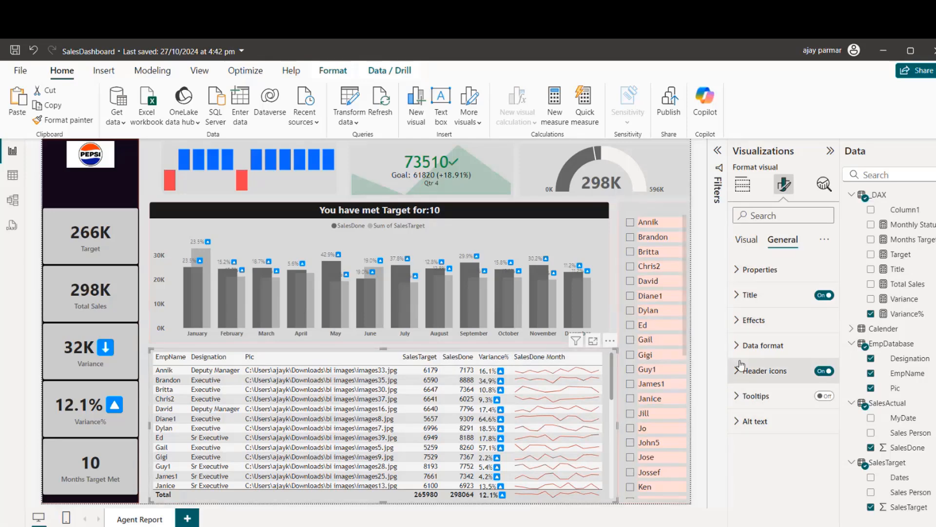
Left-align the EmpName column and centre the Variance% column of the table, applying the settings to header, total and values
{"action": "left_click", "coordinate": [749, 249]}
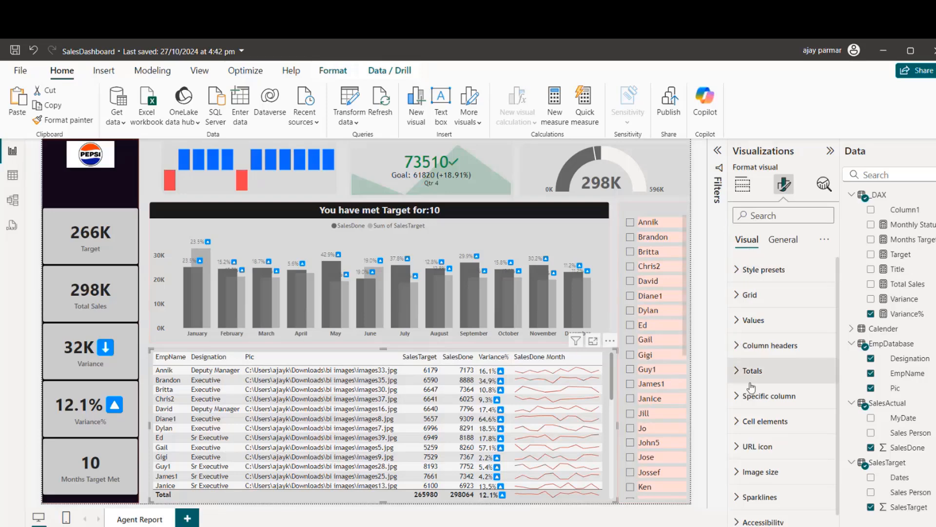
{"action": "left_click", "coordinate": [738, 397]}
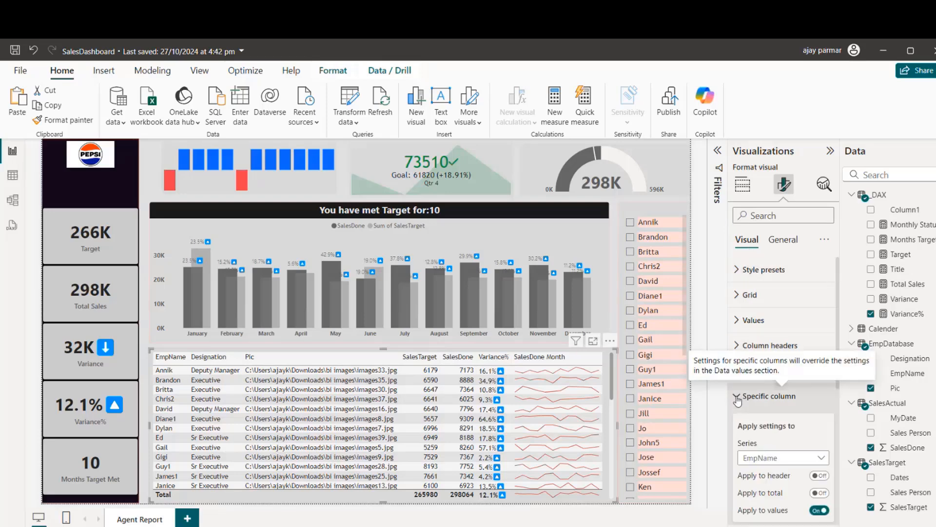
{"action": "left_click_drag", "start_coordinate": [838, 375], "coordinate": [841, 442]}
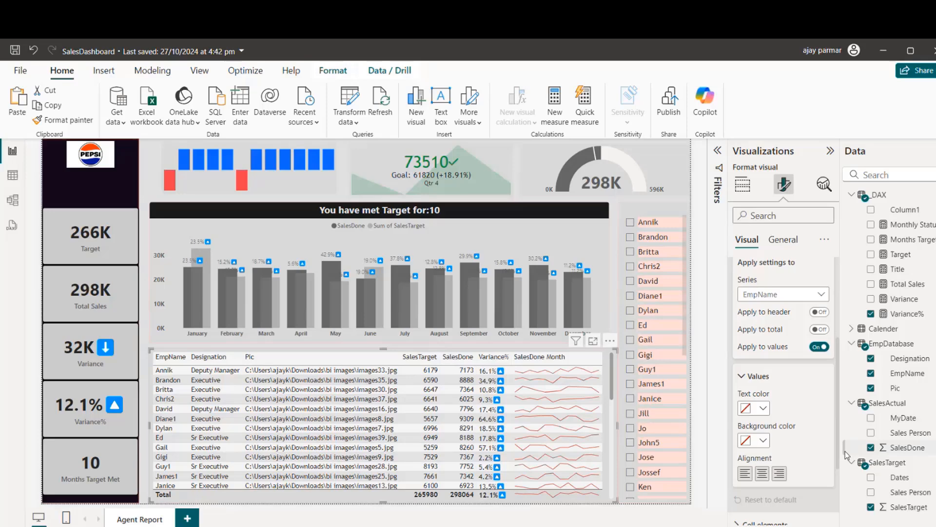
{"action": "left_click", "coordinate": [820, 329]}
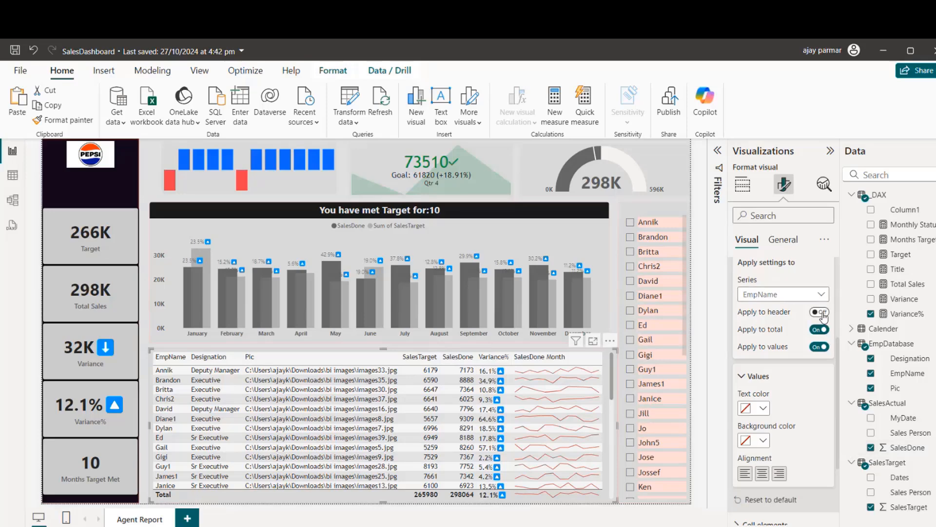
{"action": "left_click", "coordinate": [819, 312]}
{"action": "left_click", "coordinate": [743, 477]}
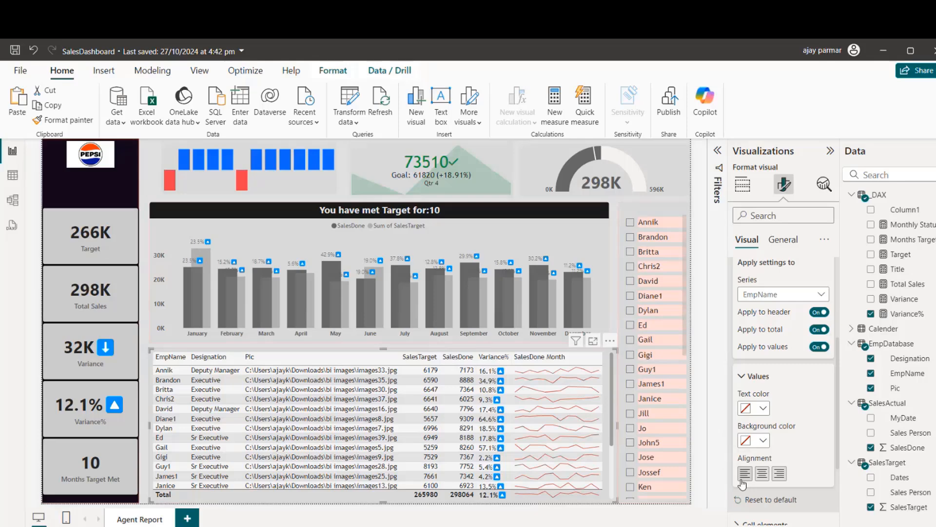
{"action": "left_click", "coordinate": [780, 294]}
{"action": "left_click", "coordinate": [761, 385]}
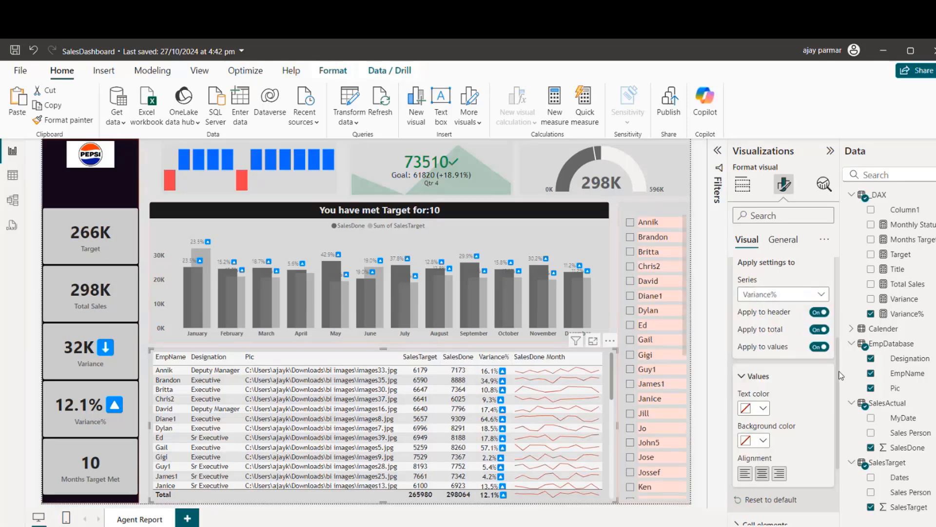
Set the SalesDone Month sparkline's line width to 2 and its data color to medium grey
{"action": "scroll", "coordinate": [837, 375], "scroll_direction": "down", "scroll_amount": 3}
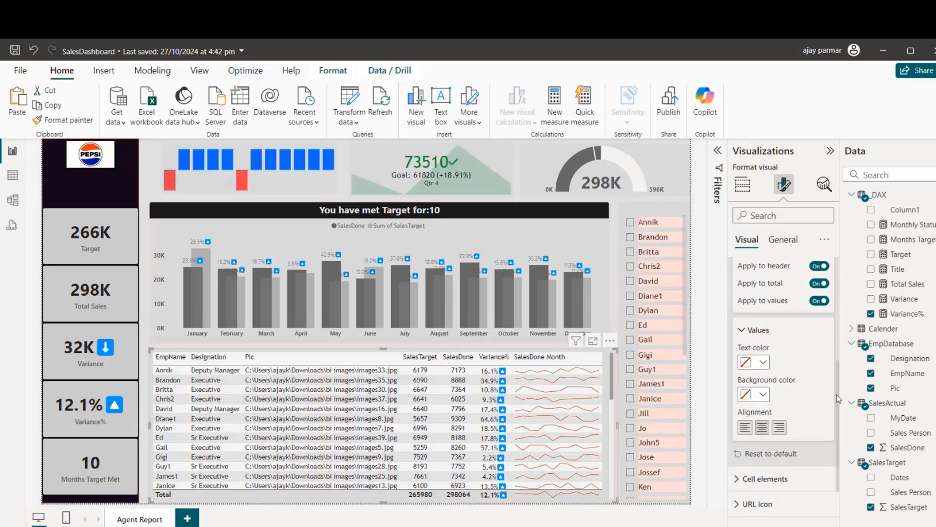
{"action": "left_click", "coordinate": [744, 486]}
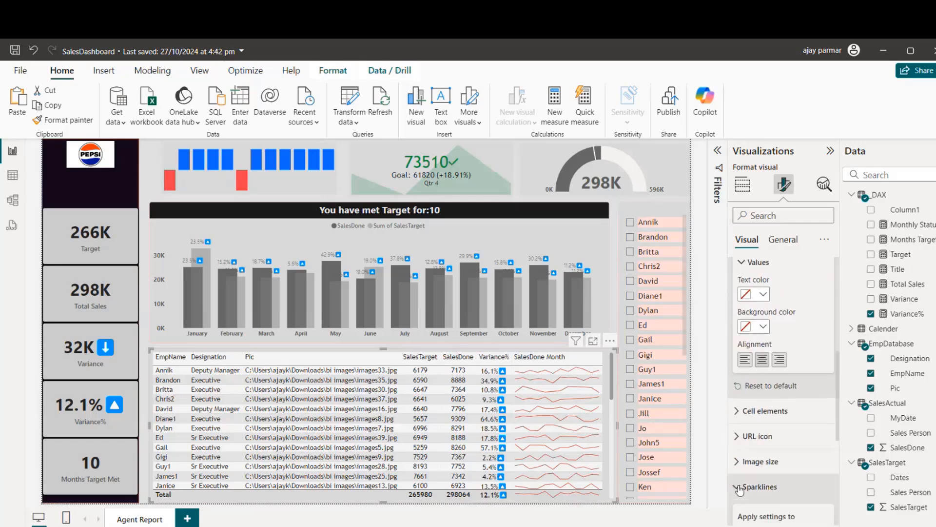
{"action": "left_click_drag", "start_coordinate": [838, 372], "coordinate": [840, 454]}
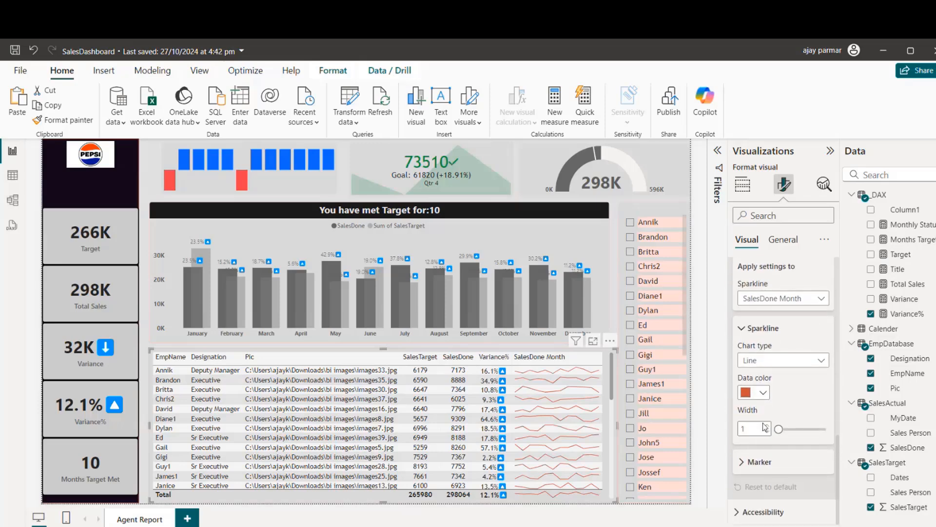
{"action": "left_click", "coordinate": [767, 426]}
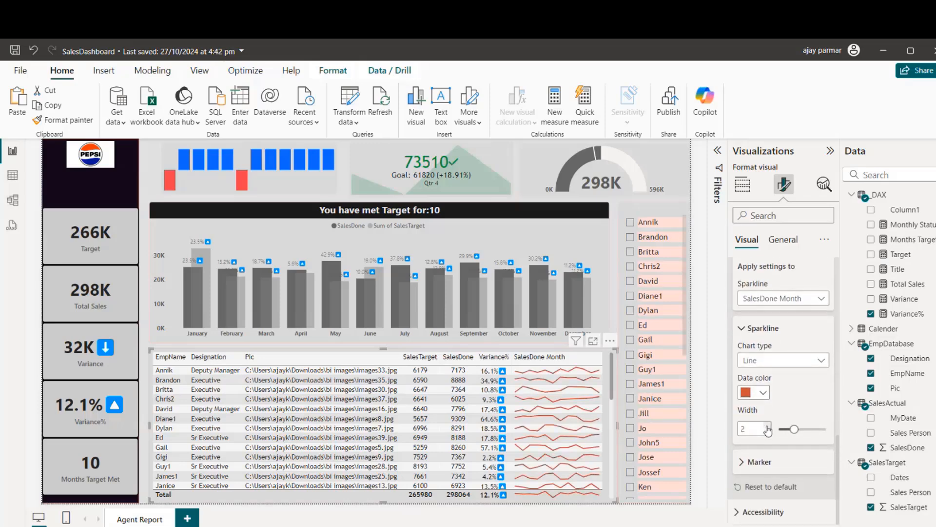
{"action": "left_click", "coordinate": [762, 393]}
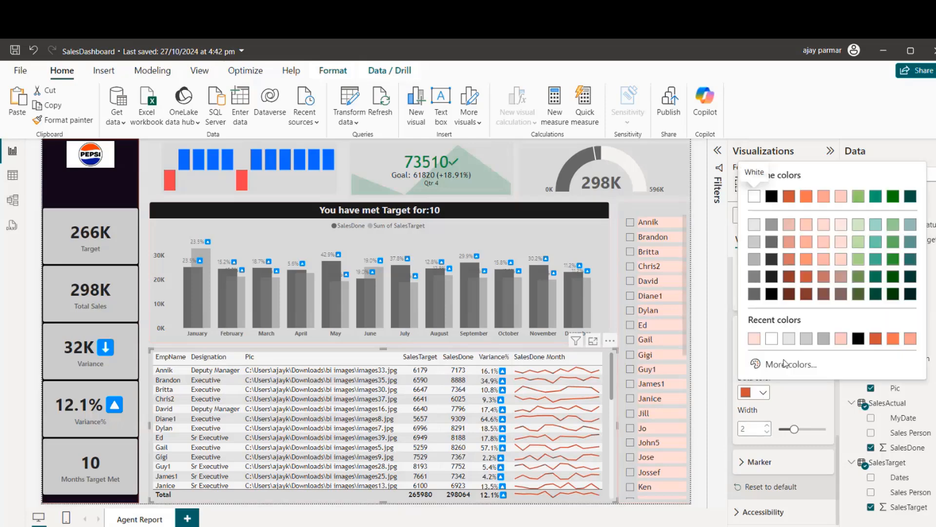
{"action": "left_click", "coordinate": [789, 338]}
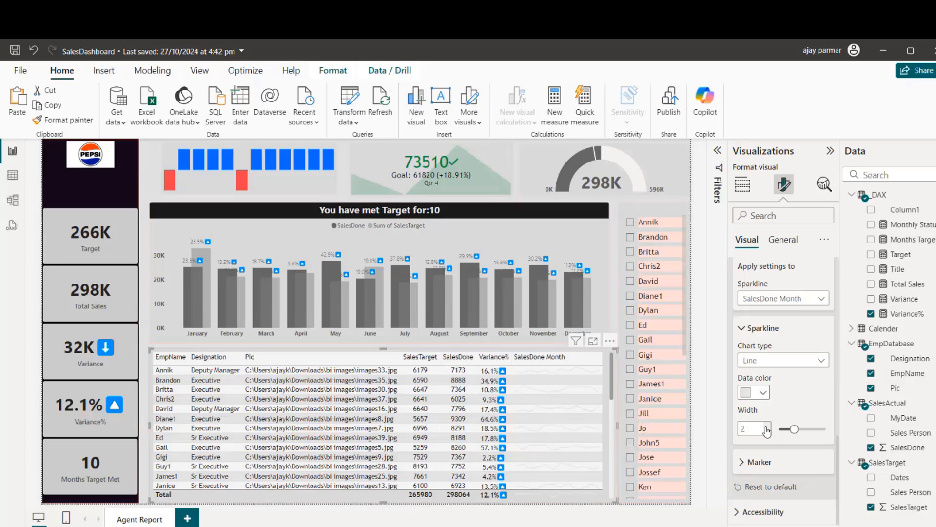
{"action": "left_click", "coordinate": [763, 394]}
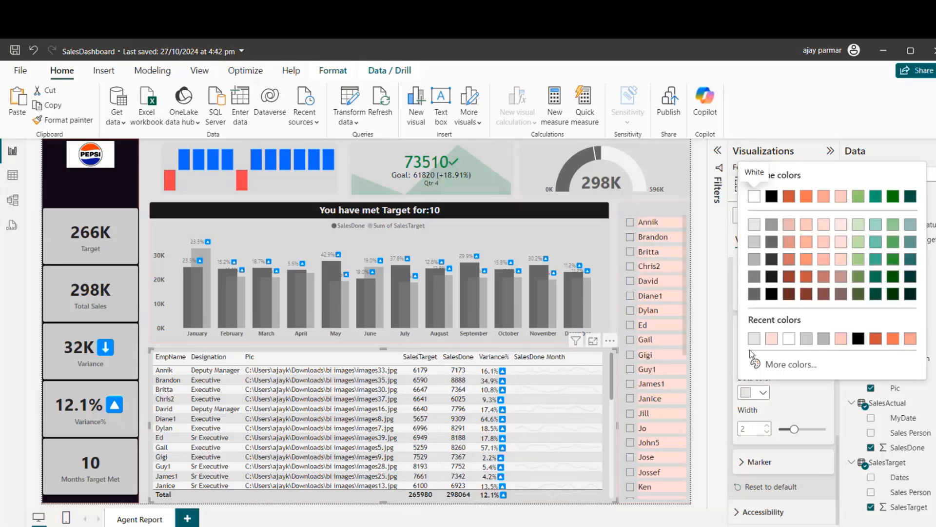
{"action": "left_click", "coordinate": [825, 343]}
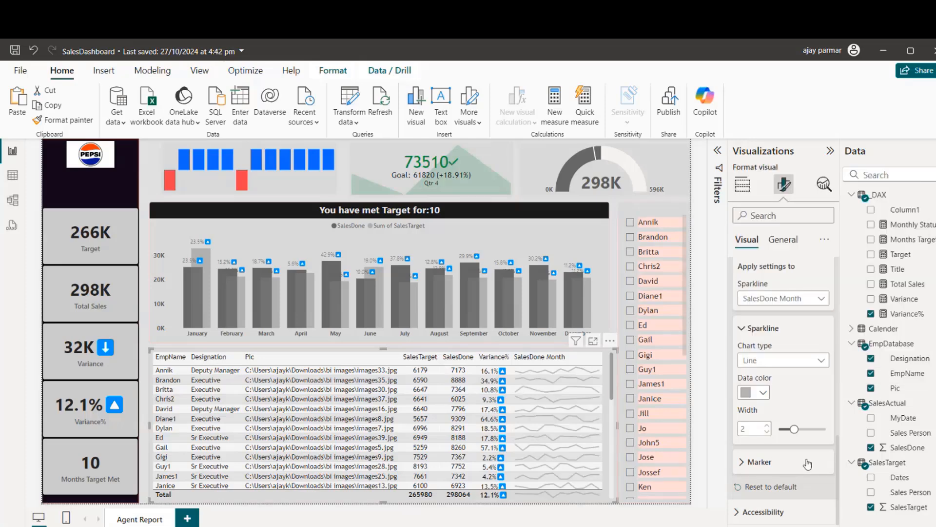
Show markers at the highest point of each SalesDone Month sparkline, keeping the round marker type
{"action": "left_click", "coordinate": [743, 463]}
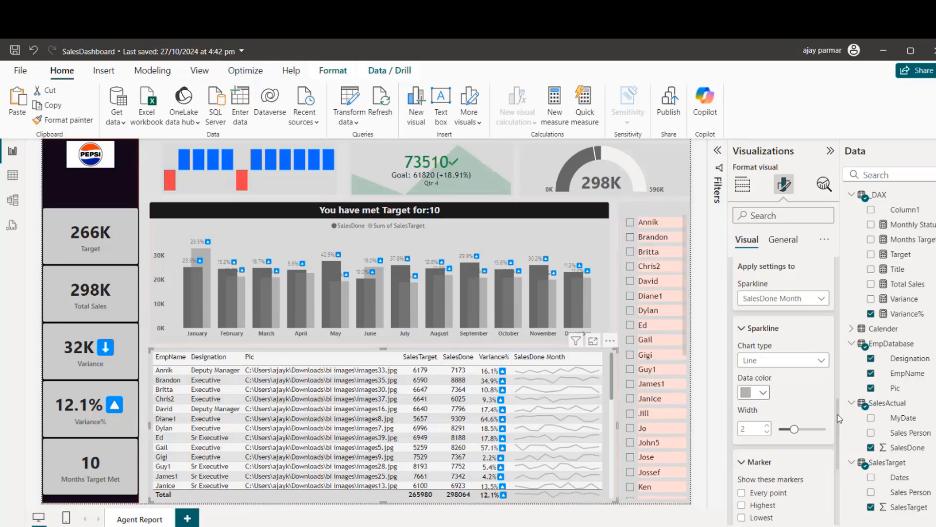
{"action": "scroll", "coordinate": [838, 419], "scroll_direction": "down", "scroll_amount": 3}
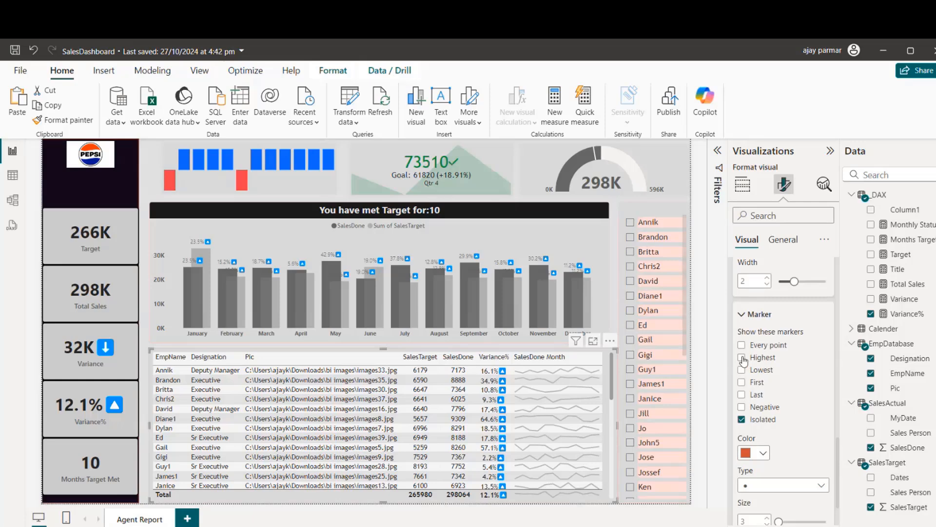
{"action": "left_click", "coordinate": [741, 358]}
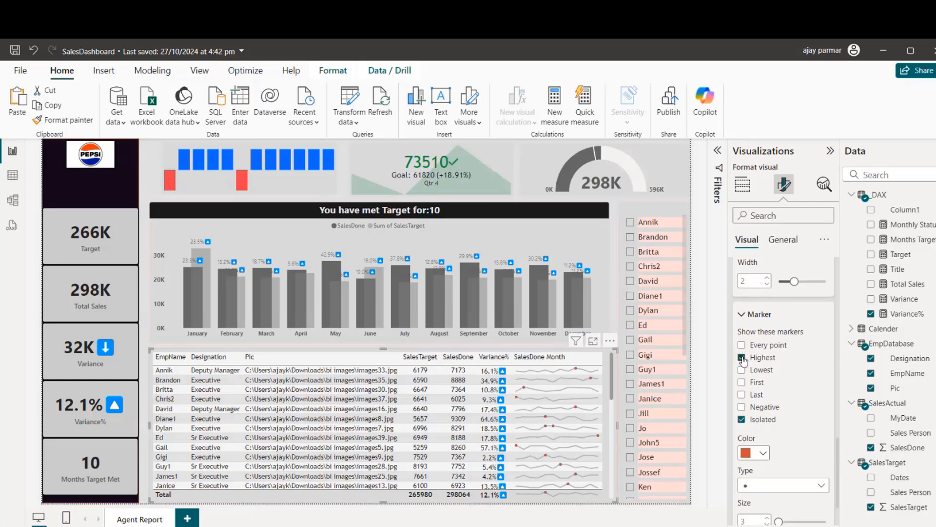
{"action": "left_click", "coordinate": [765, 486]}
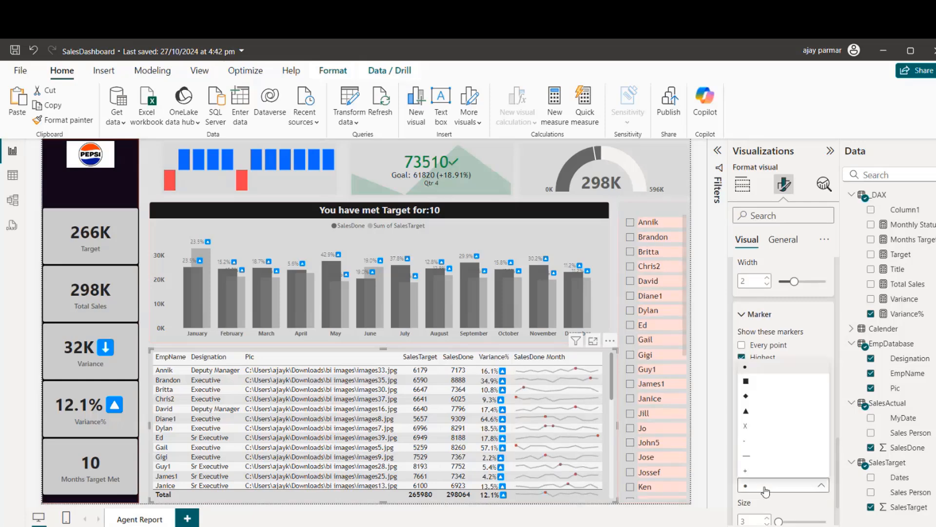
{"action": "left_click", "coordinate": [766, 487]}
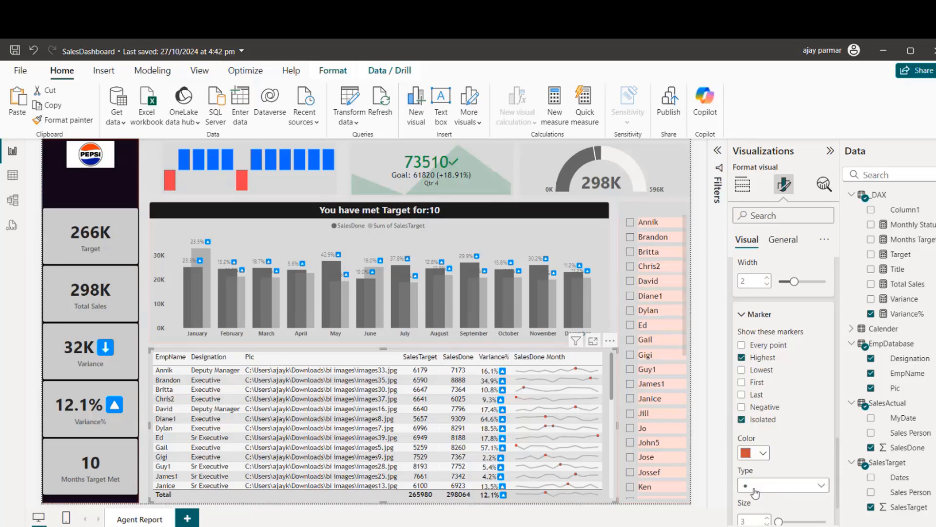
{"action": "left_click", "coordinate": [768, 519]}
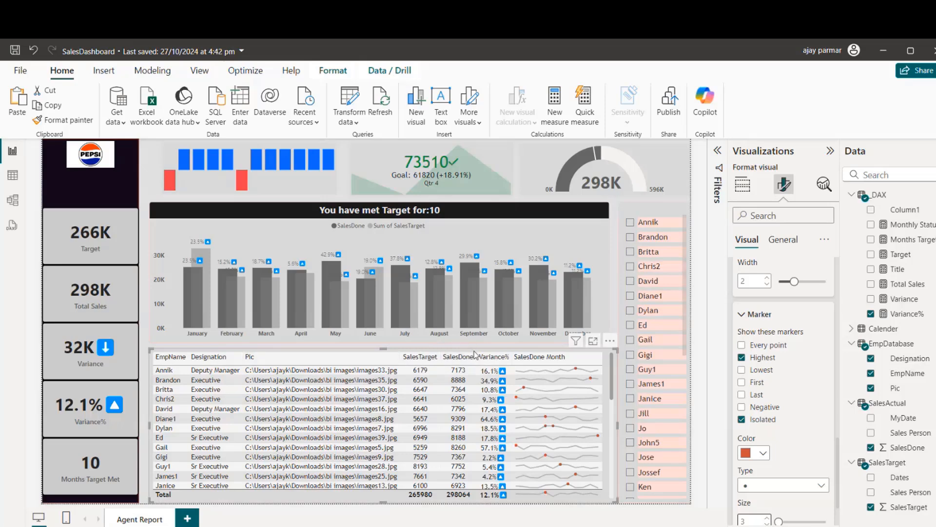
Try the Bold header style preset on the employee table and settle on Alternating rows
{"action": "left_click", "coordinate": [741, 191]}
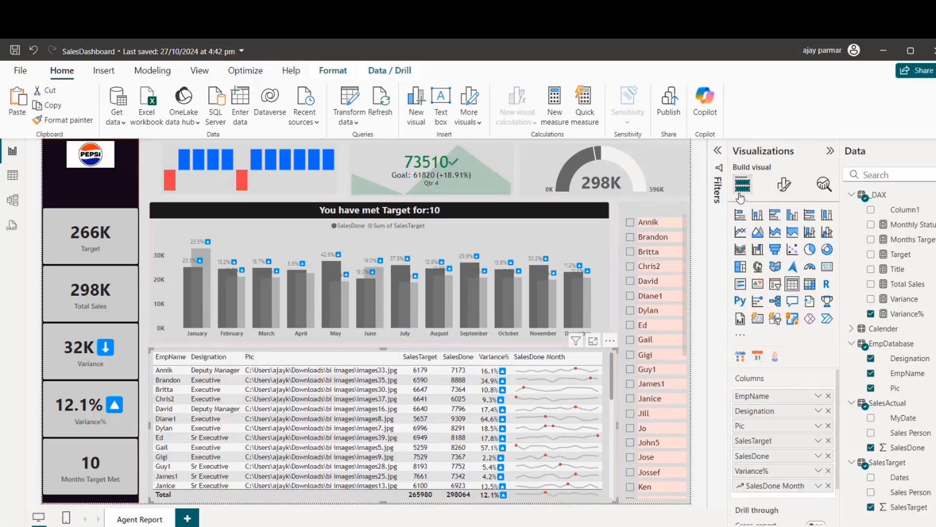
{"action": "left_click", "coordinate": [783, 187]}
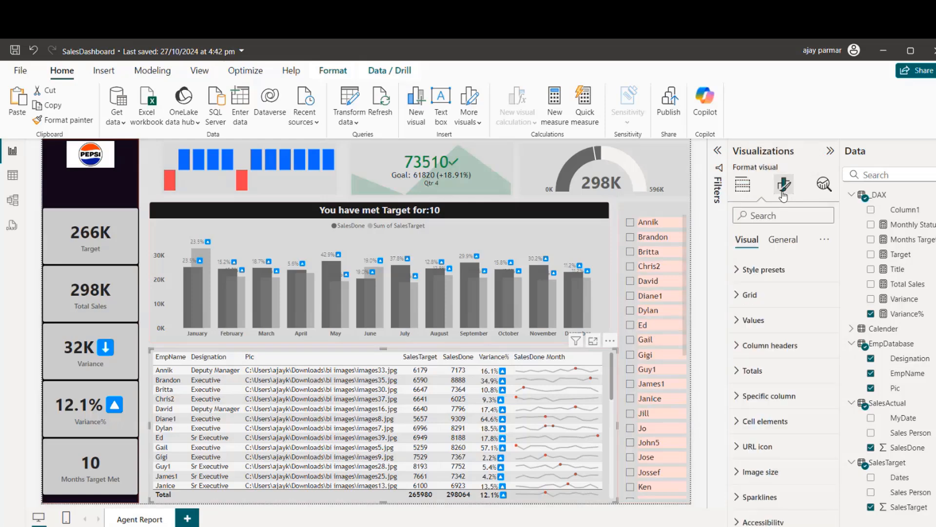
{"action": "left_click", "coordinate": [764, 269]}
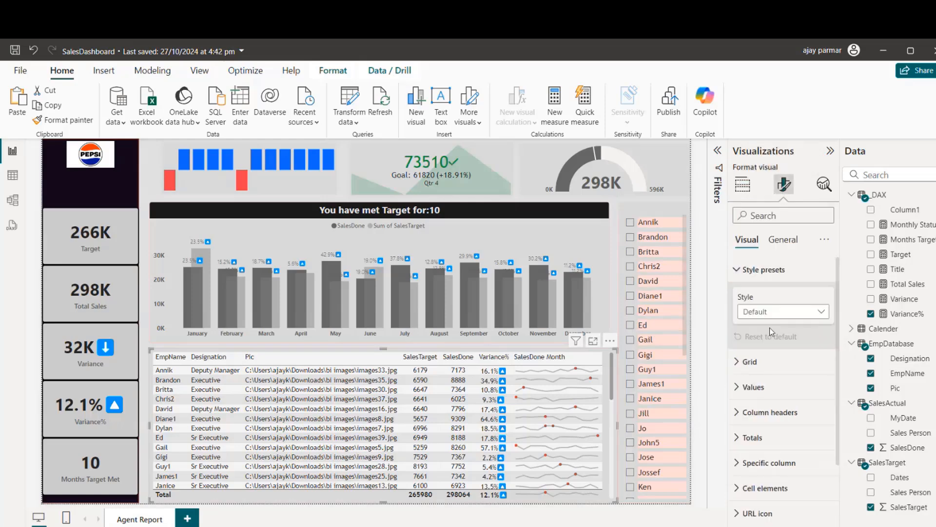
{"action": "left_click", "coordinate": [773, 311]}
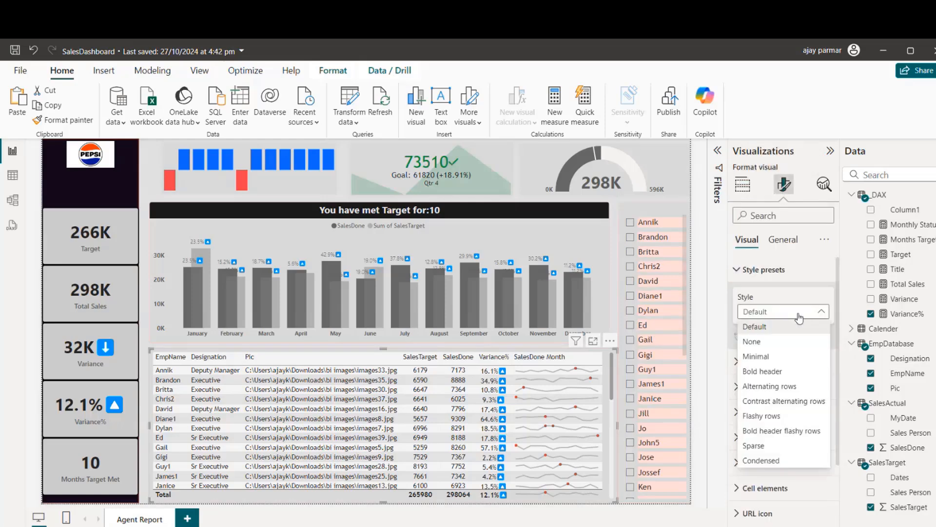
{"action": "left_click", "coordinate": [772, 372]}
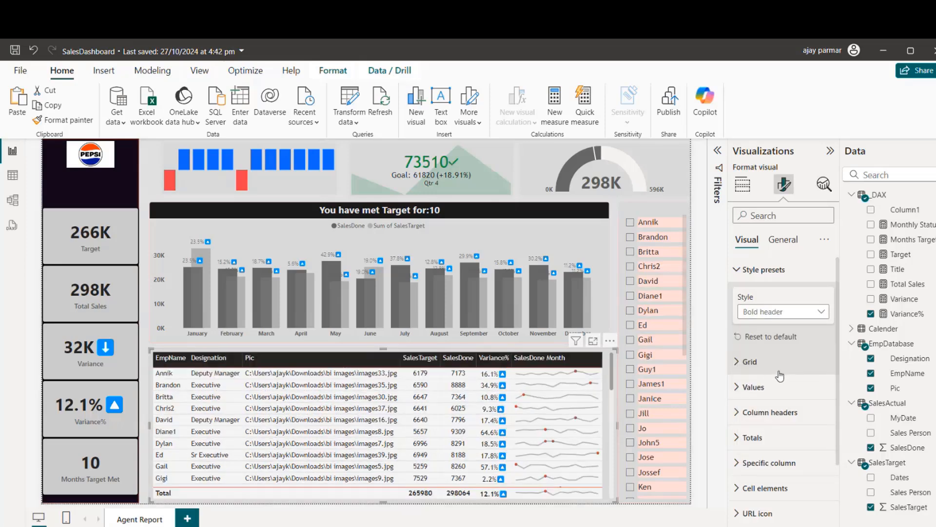
{"action": "left_click", "coordinate": [780, 314]}
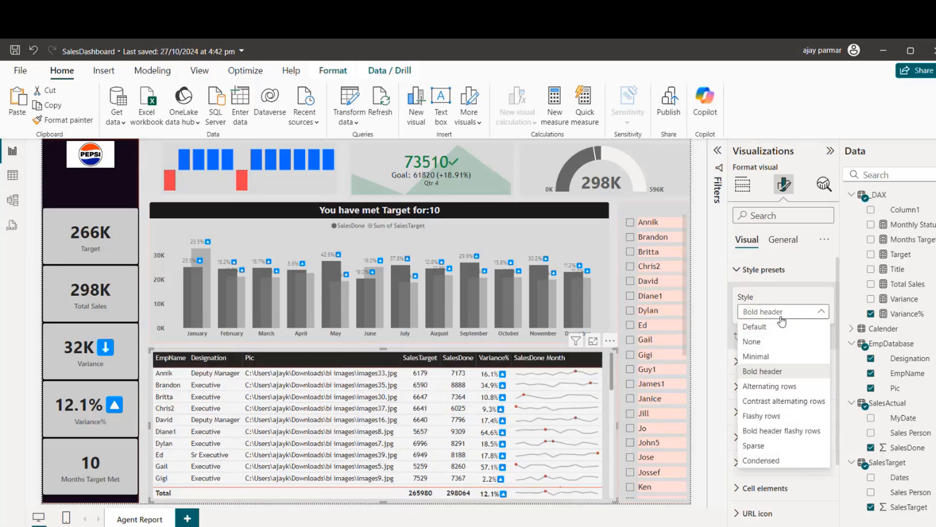
{"action": "left_click", "coordinate": [775, 388]}
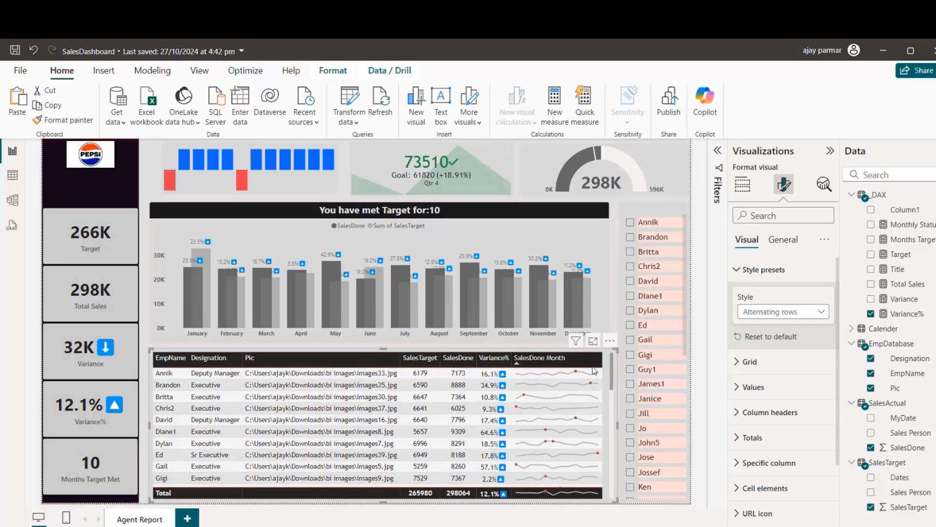
Set the name slicer's background transparency to 0 % and its background color to light grey #e6e6e6
{"action": "left_click", "coordinate": [633, 207]}
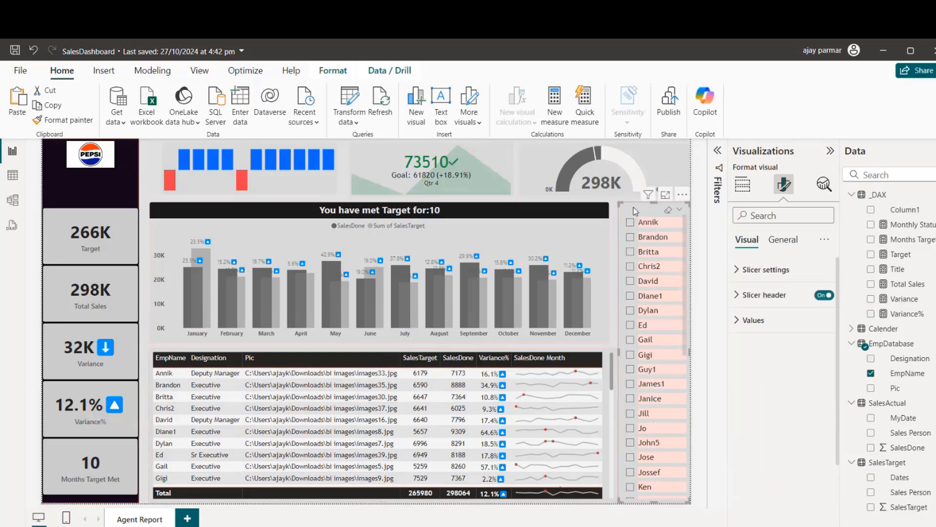
{"action": "left_click", "coordinate": [782, 249]}
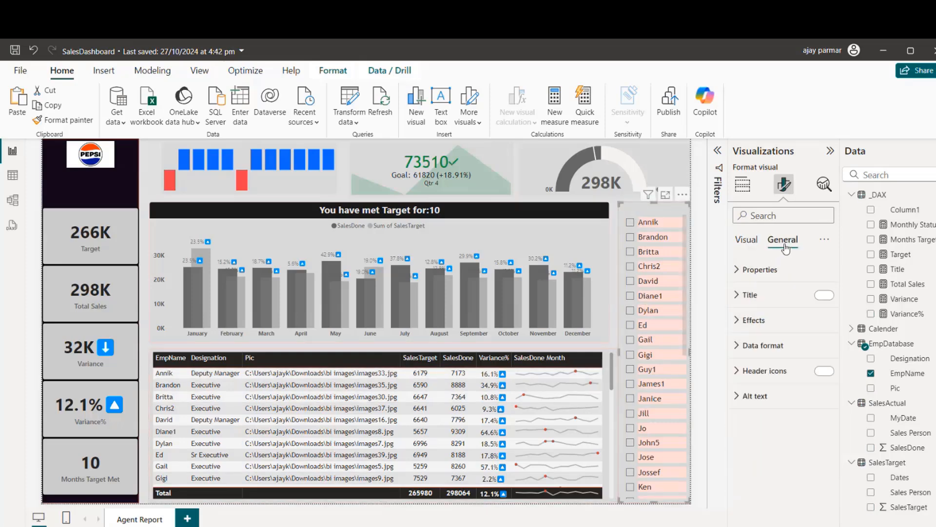
{"action": "left_click", "coordinate": [740, 322]}
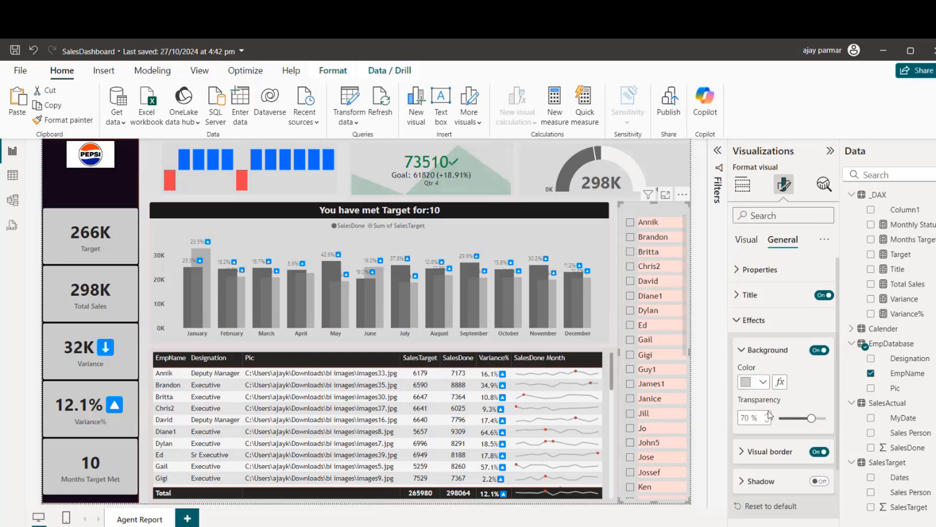
{"action": "left_click_drag", "start_coordinate": [789, 420], "coordinate": [774, 421]}
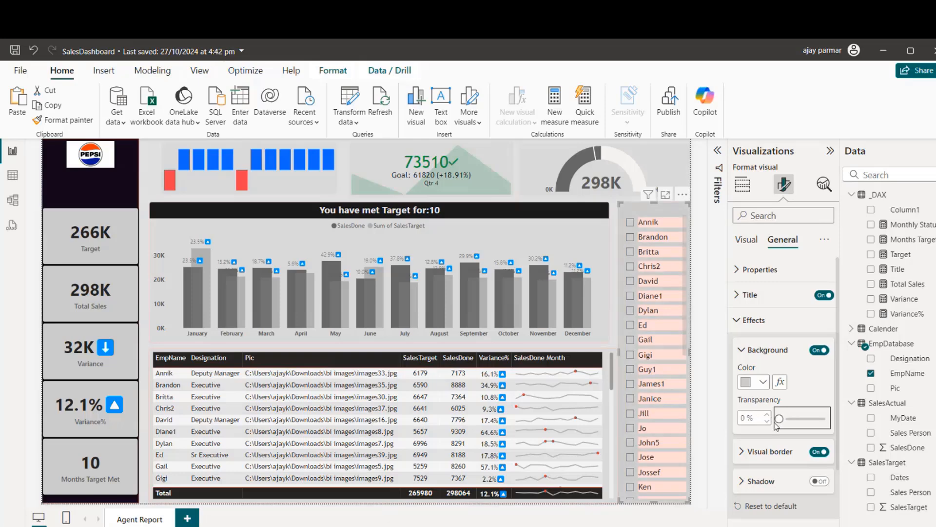
{"action": "left_click", "coordinate": [763, 387]}
{"action": "left_click", "coordinate": [756, 328]}
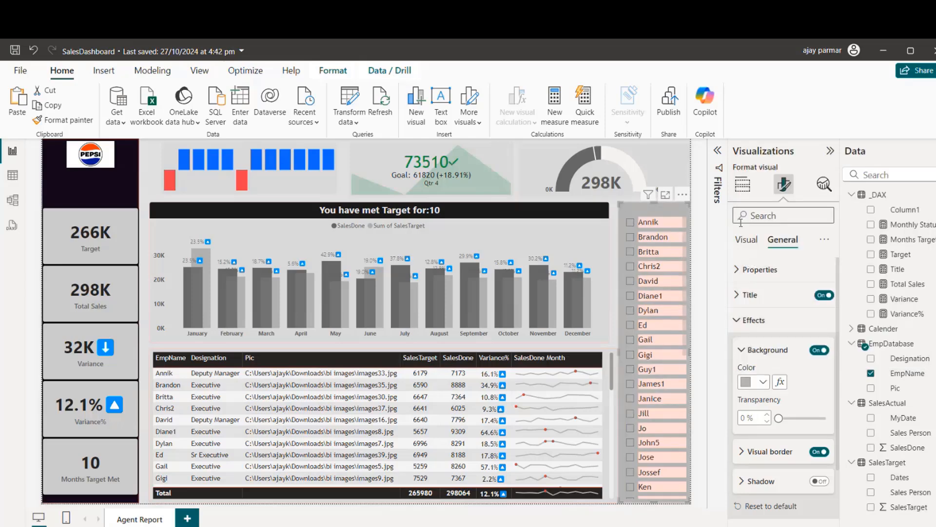
{"action": "left_click", "coordinate": [763, 383]}
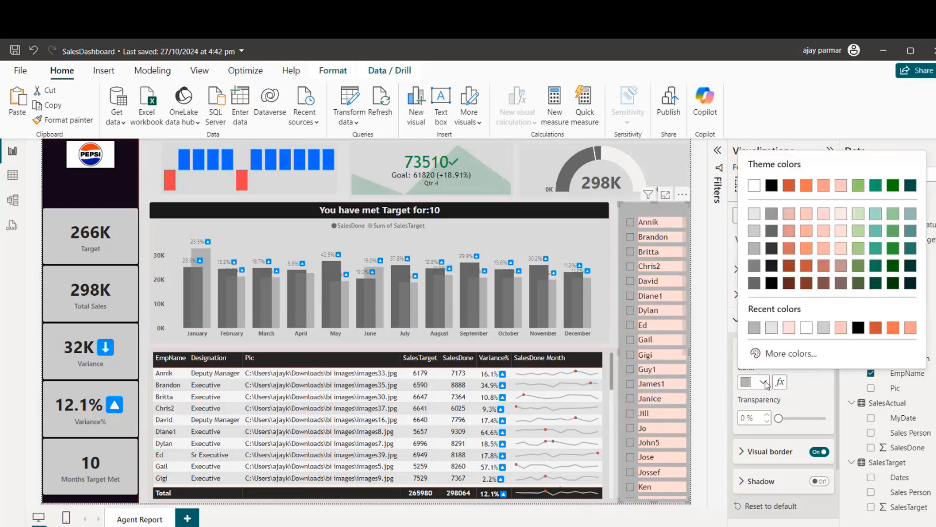
{"action": "left_click", "coordinate": [770, 326]}
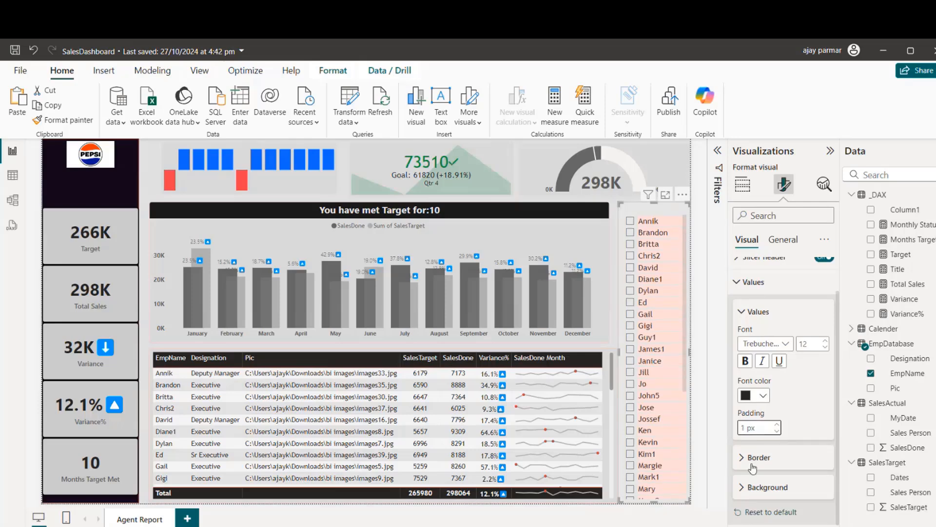
Format the slicer values with Segoe UI size 8, 1 px padding and a light grey #e6e6e6 background
{"action": "left_click", "coordinate": [825, 347]}
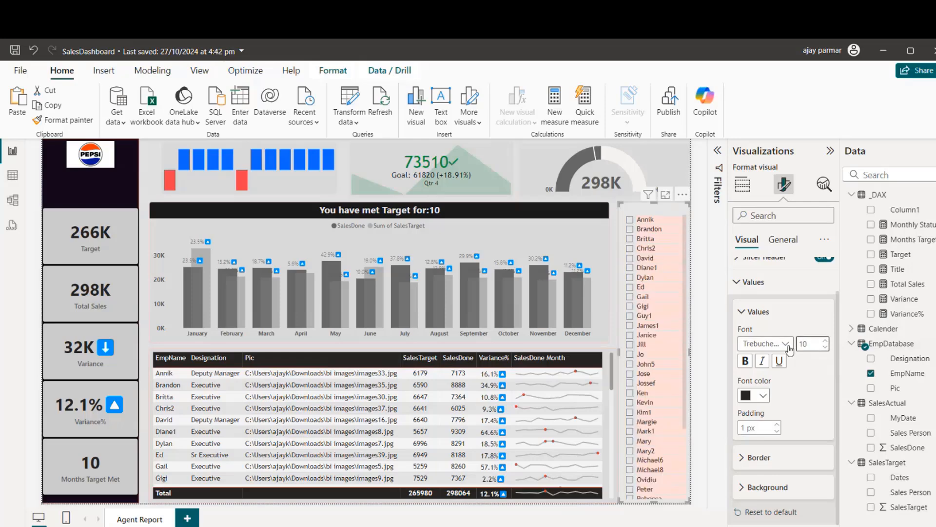
{"action": "left_click", "coordinate": [763, 487]}
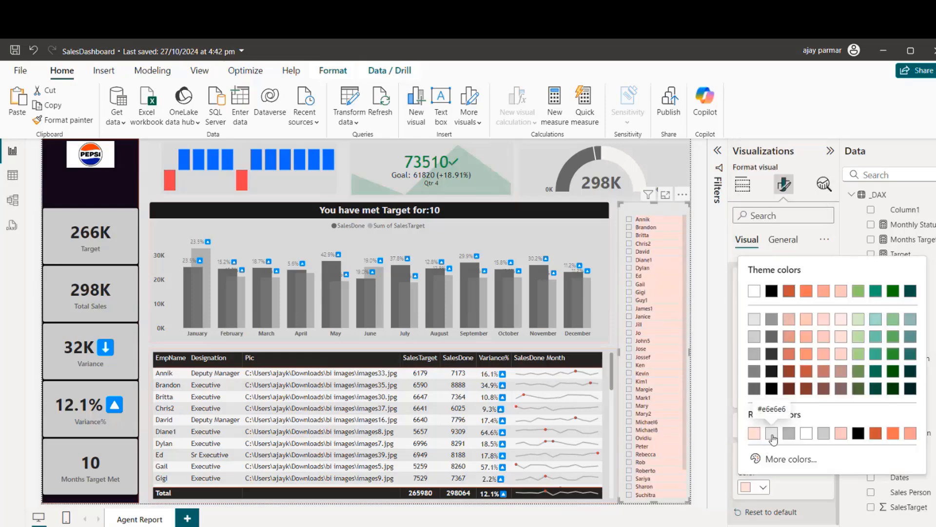
{"action": "left_click", "coordinate": [772, 433]}
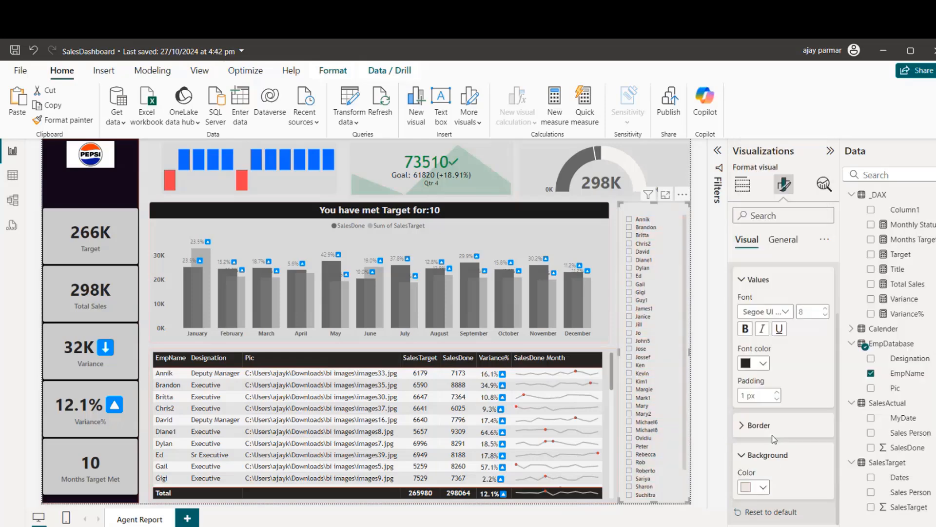
Narrow the employee table slightly to line up with the column chart above it, and save the report
{"action": "left_click", "coordinate": [663, 154]}
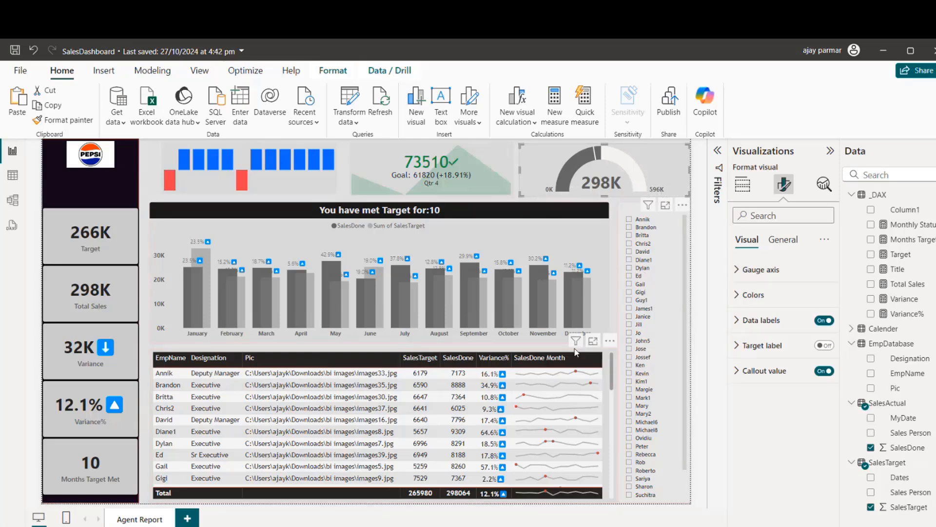
{"action": "left_click", "coordinate": [575, 352]}
{"action": "left_click_drag", "start_coordinate": [617, 426], "coordinate": [612, 430]}
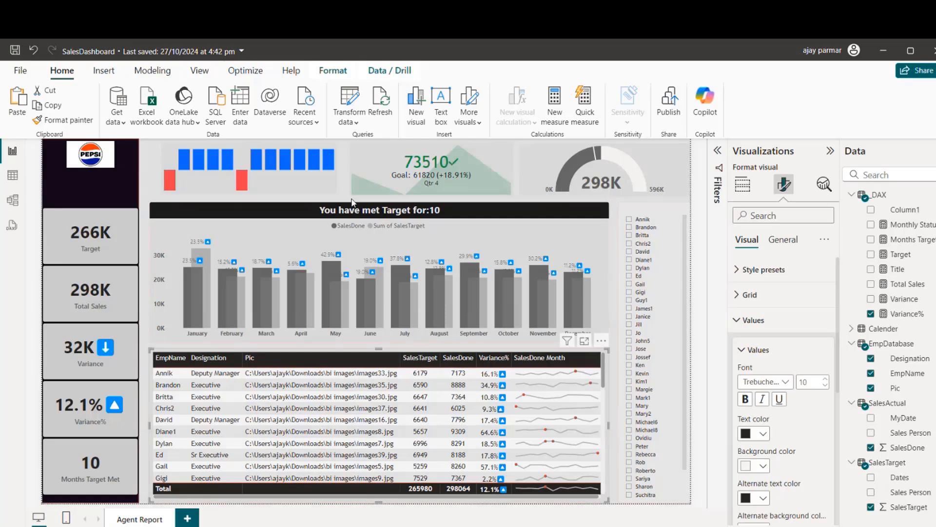
{"action": "left_click", "coordinate": [313, 201]}
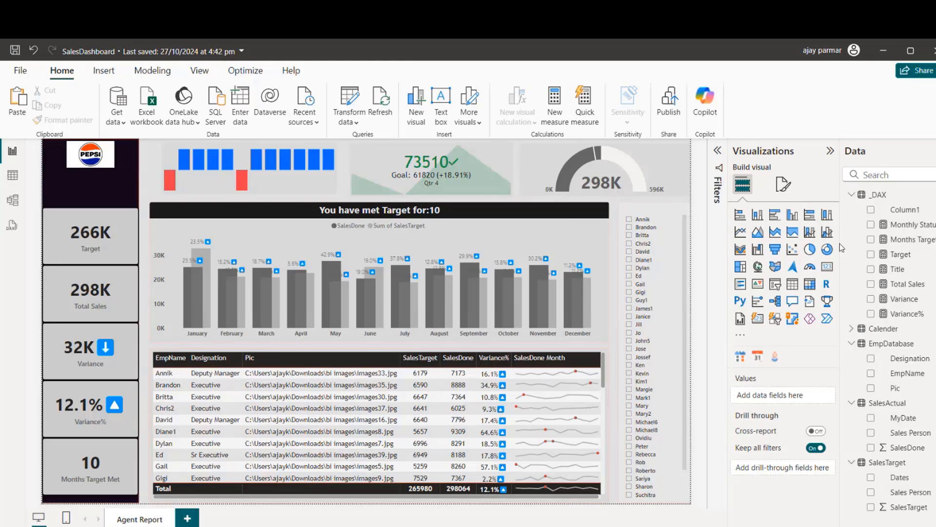
{"action": "key", "text": "ctrl+s"}
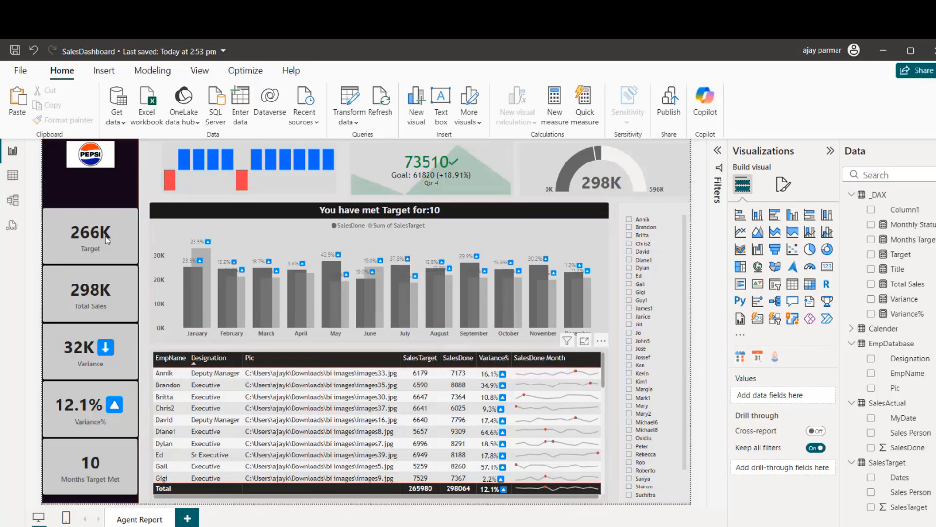
Show the EmpDatabase table's data in Table view to examine the image paths in the Pic column
{"action": "left_click", "coordinate": [13, 178]}
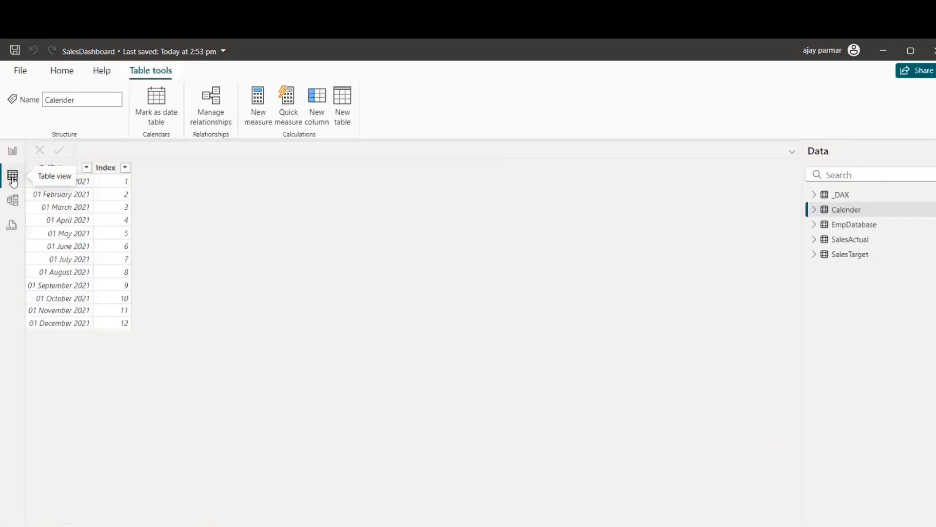
{"action": "left_click", "coordinate": [814, 225]}
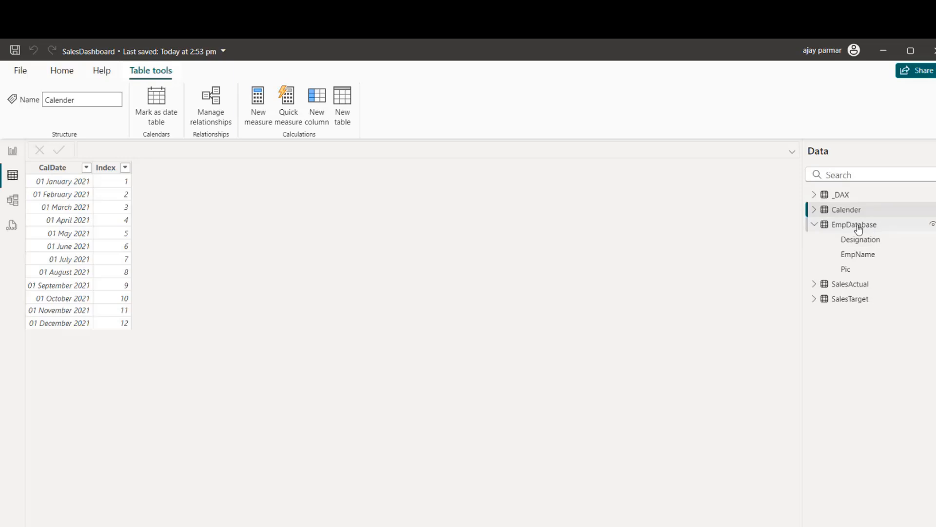
{"action": "mouse_move", "coordinate": [858, 229]}
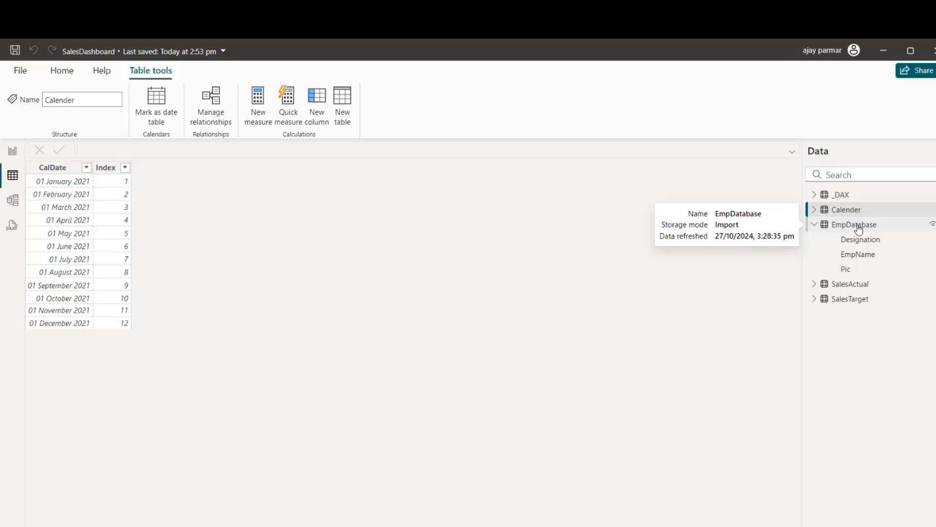
{"action": "left_click", "coordinate": [858, 225]}
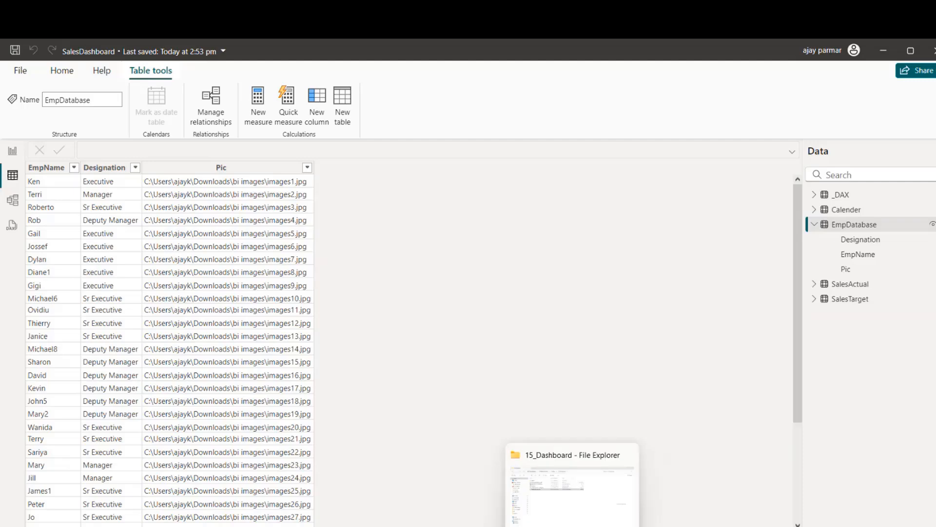
Switch to File Explorer and open the bi images folder in Downloads
{"action": "left_click", "coordinate": [545, 501]}
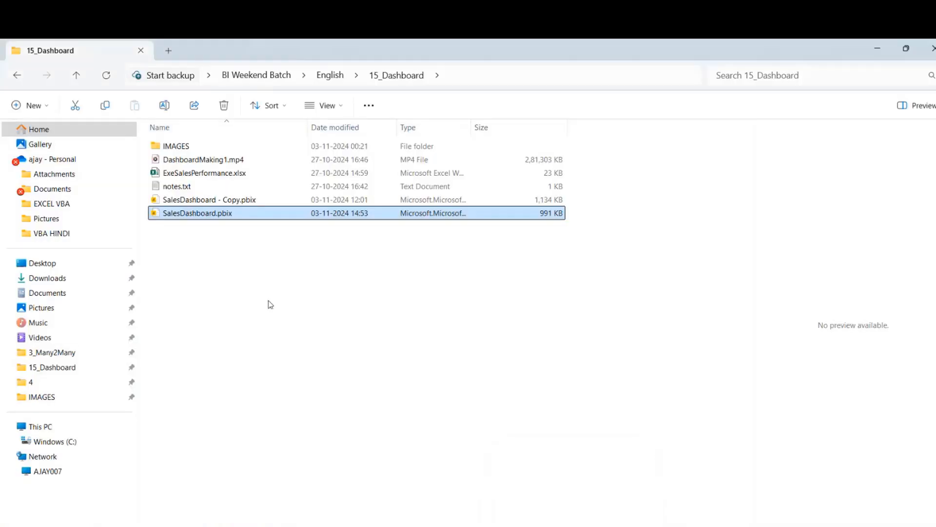
{"action": "left_click", "coordinate": [60, 278]}
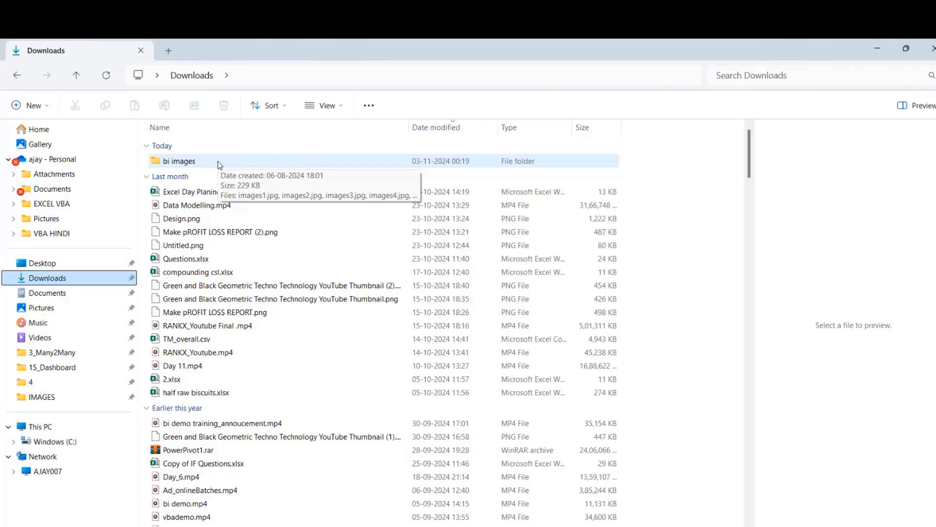
{"action": "double_click", "coordinate": [213, 161]}
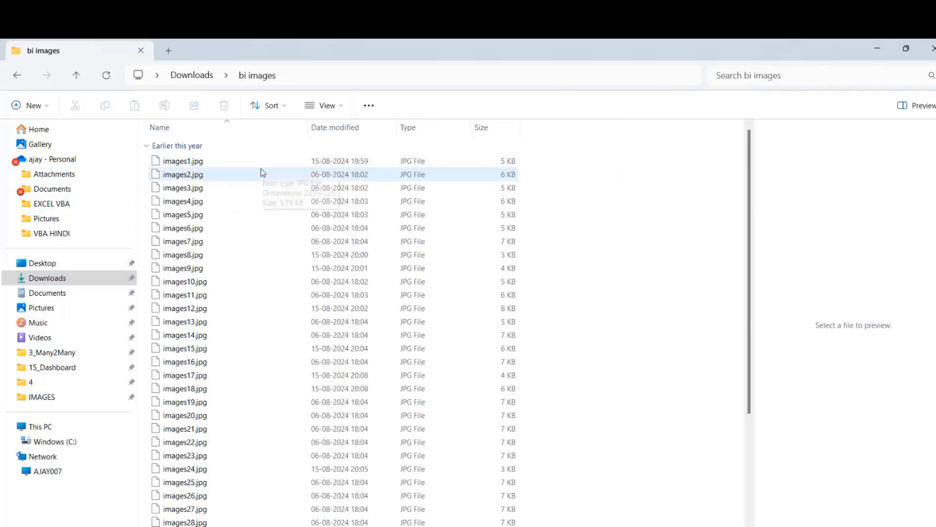
Preview a range of the employee pictures in the bi images folder, from images1.jpg to images25.jpg
{"action": "left_click", "coordinate": [204, 162]}
{"action": "left_click", "coordinate": [205, 187]}
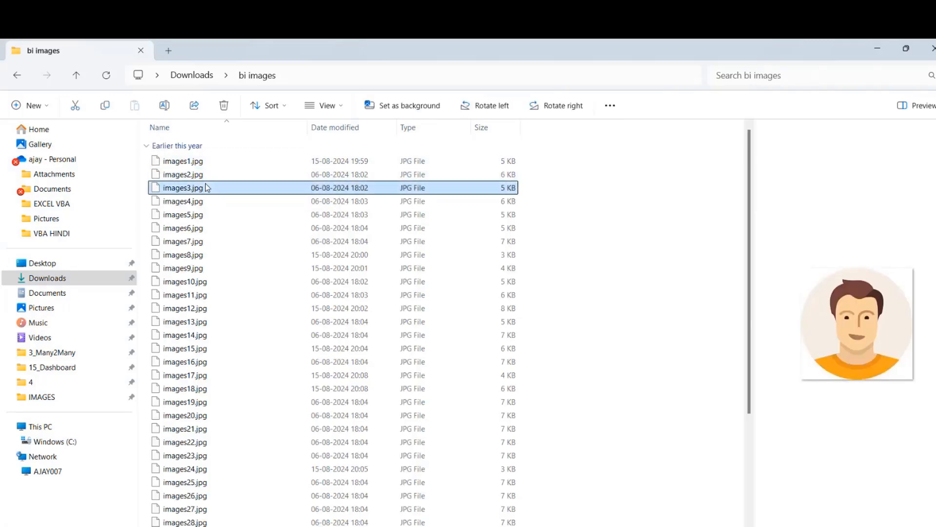
{"action": "left_click", "coordinate": [208, 214]}
{"action": "left_click", "coordinate": [210, 231]}
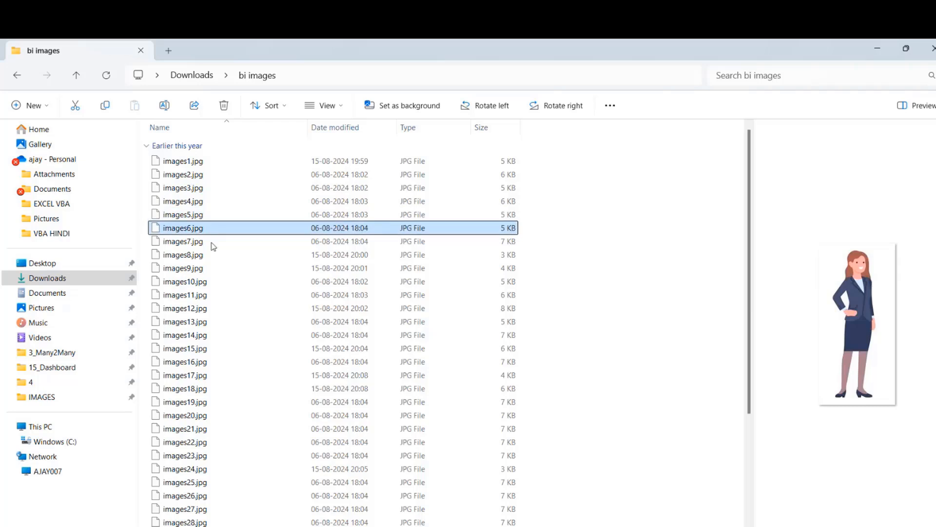
{"action": "left_click", "coordinate": [211, 254]}
{"action": "left_click", "coordinate": [213, 268]}
{"action": "left_click", "coordinate": [218, 297]}
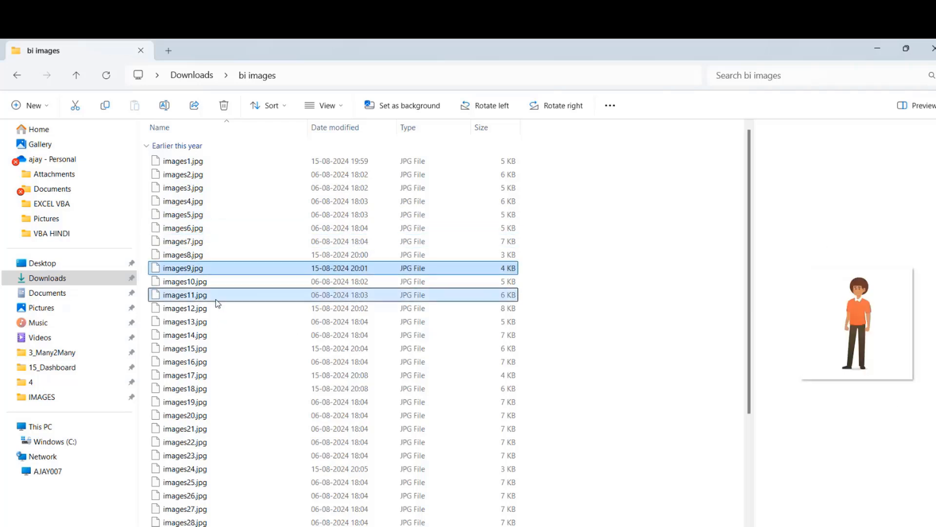
{"action": "left_click", "coordinate": [217, 347]}
{"action": "left_click", "coordinate": [218, 389]}
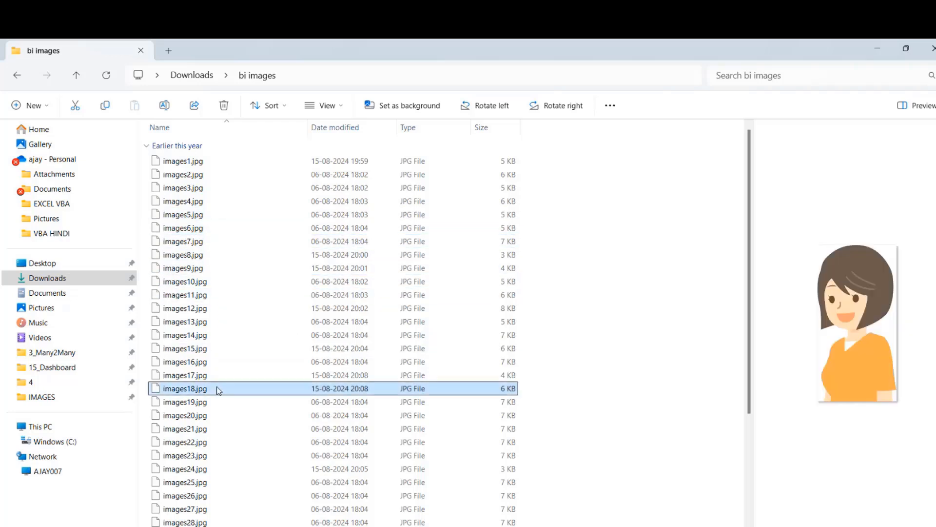
{"action": "left_click", "coordinate": [217, 402]}
{"action": "left_click", "coordinate": [218, 415]}
{"action": "left_click", "coordinate": [219, 444]}
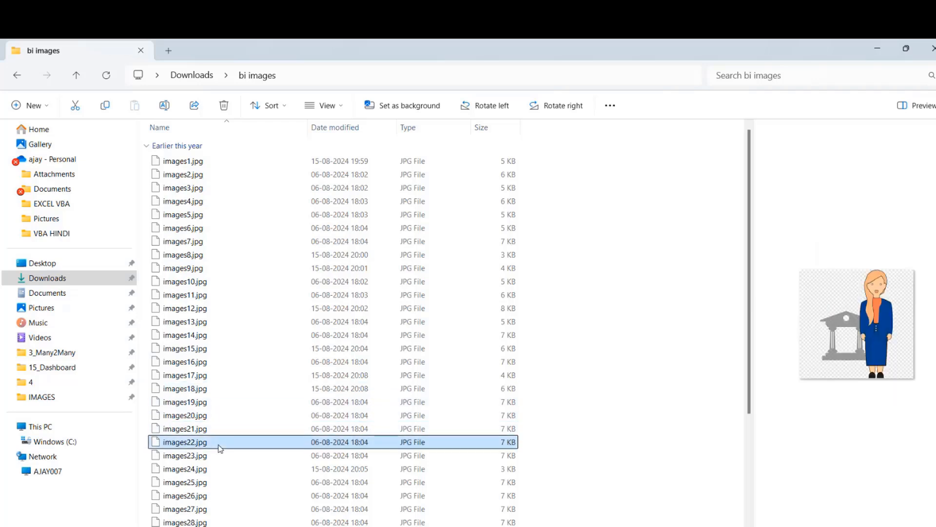
{"action": "left_click", "coordinate": [219, 481]}
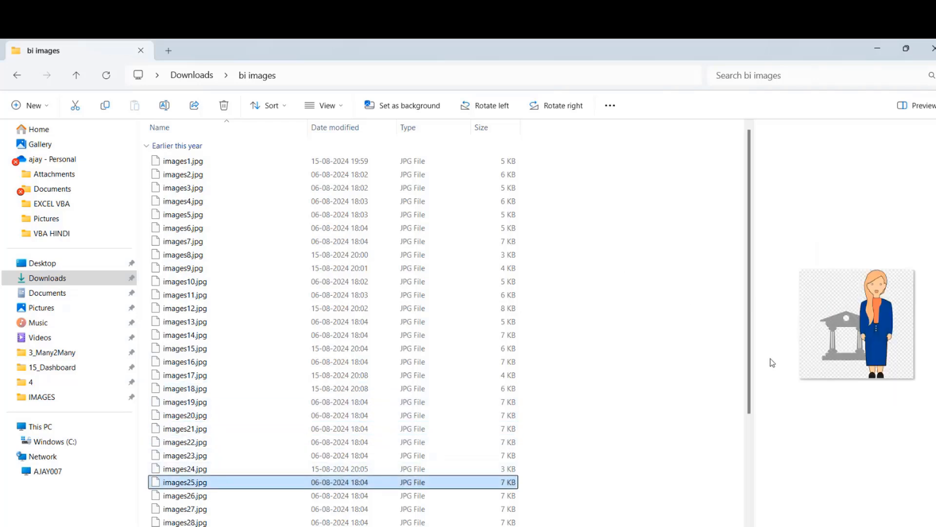
{"action": "left_click_drag", "start_coordinate": [749, 360], "coordinate": [747, 204]}
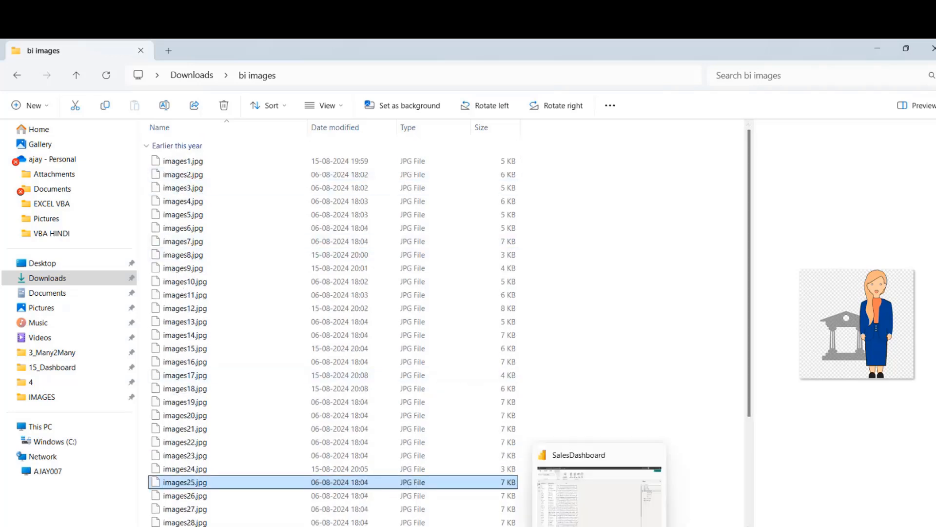
Switch back to Power BI's Report view and open the Power Query Editor in a maximized window
{"action": "left_click", "coordinate": [589, 522]}
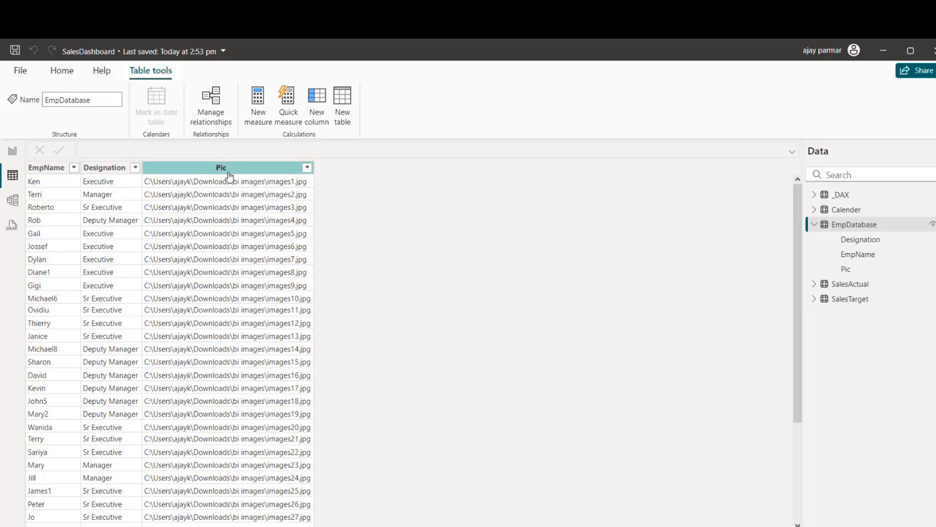
{"action": "left_click", "coordinate": [14, 152]}
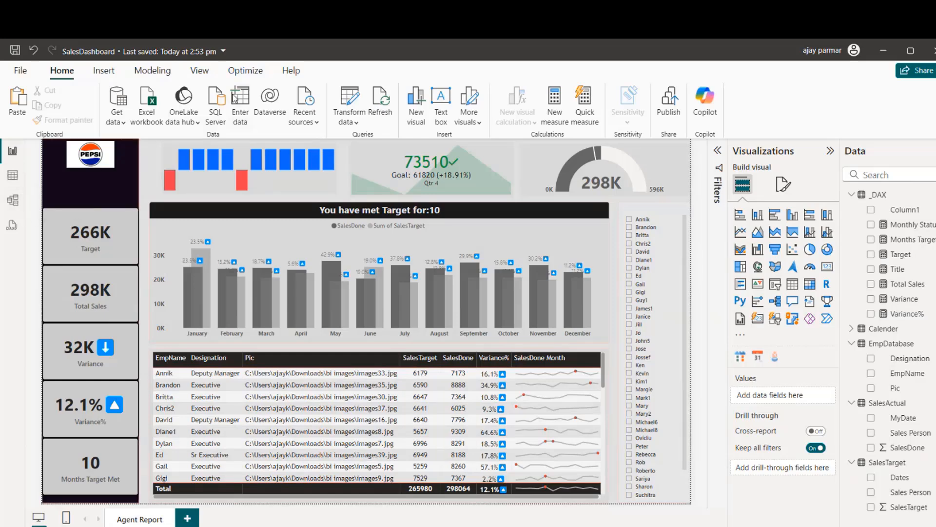
{"action": "left_click", "coordinate": [355, 124]}
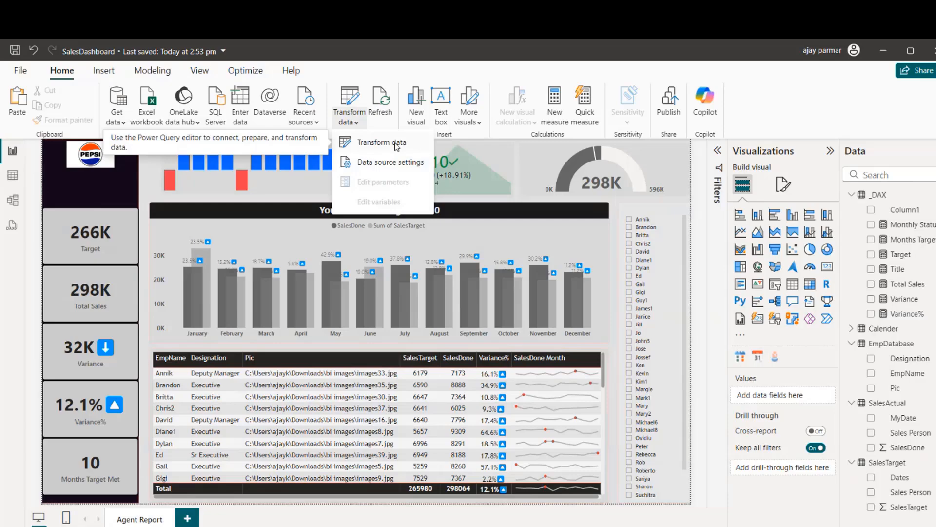
{"action": "left_click", "coordinate": [396, 144]}
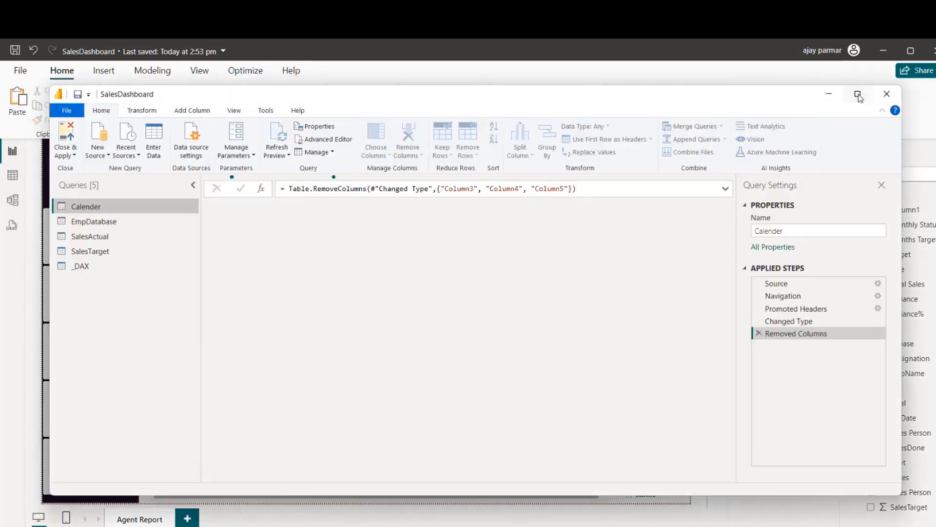
{"action": "left_click", "coordinate": [858, 96]}
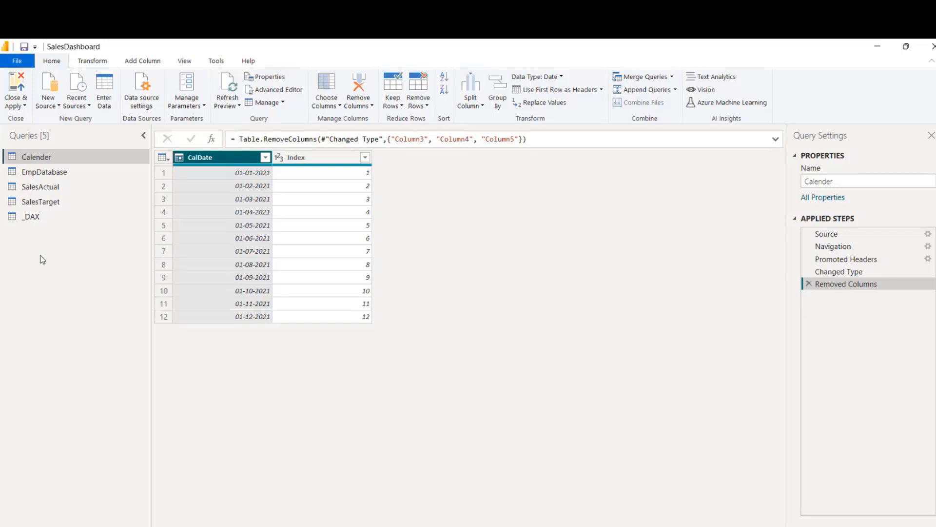
{"action": "left_click", "coordinate": [141, 61]}
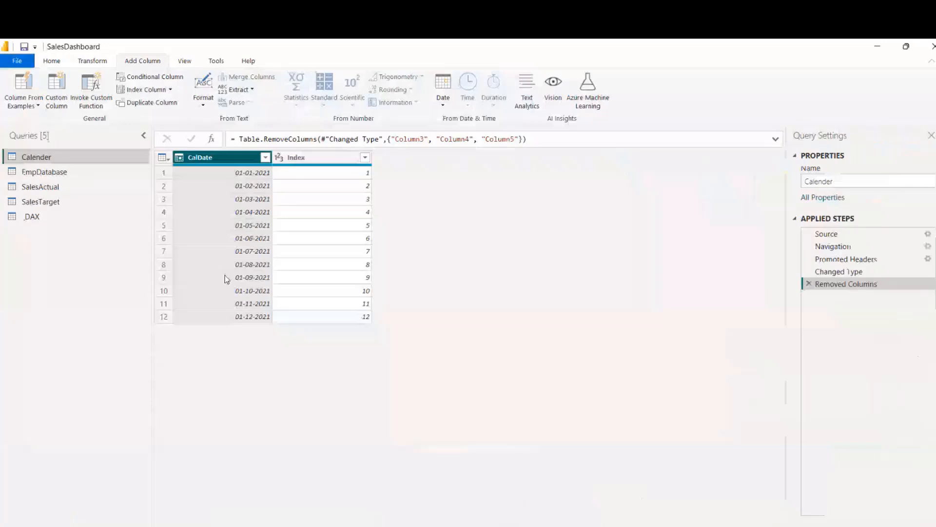
{"action": "right_click", "coordinate": [69, 250]}
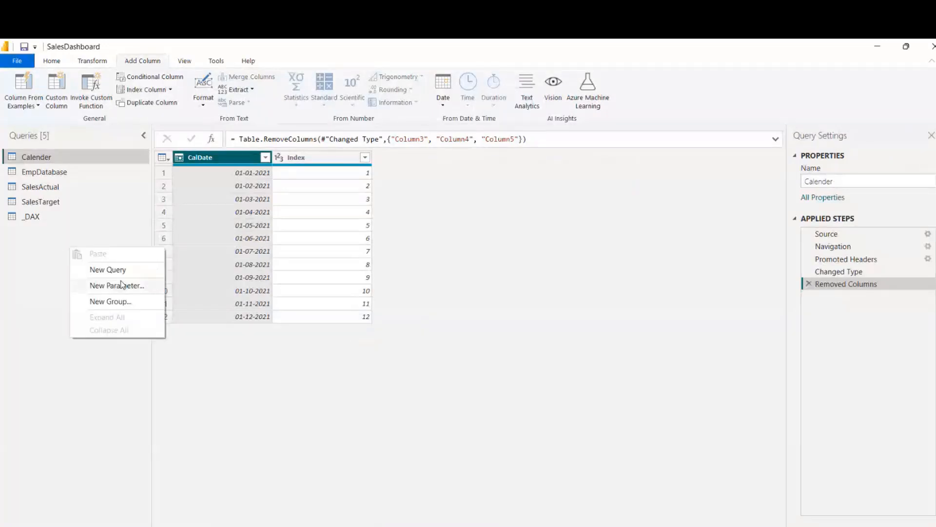
{"action": "mouse_move", "coordinate": [117, 268]}
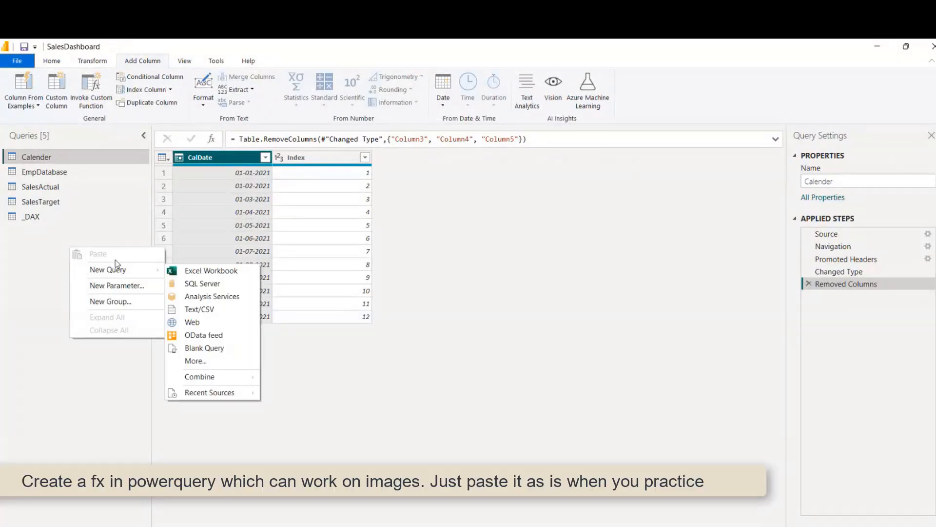
{"action": "left_click", "coordinate": [39, 258]}
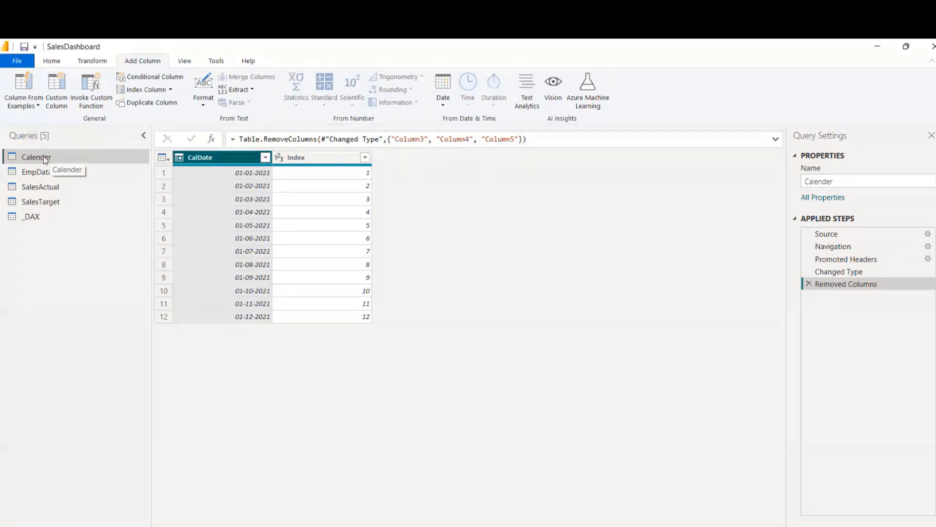
Create a new blank query in the Queries list
{"action": "right_click", "coordinate": [27, 267]}
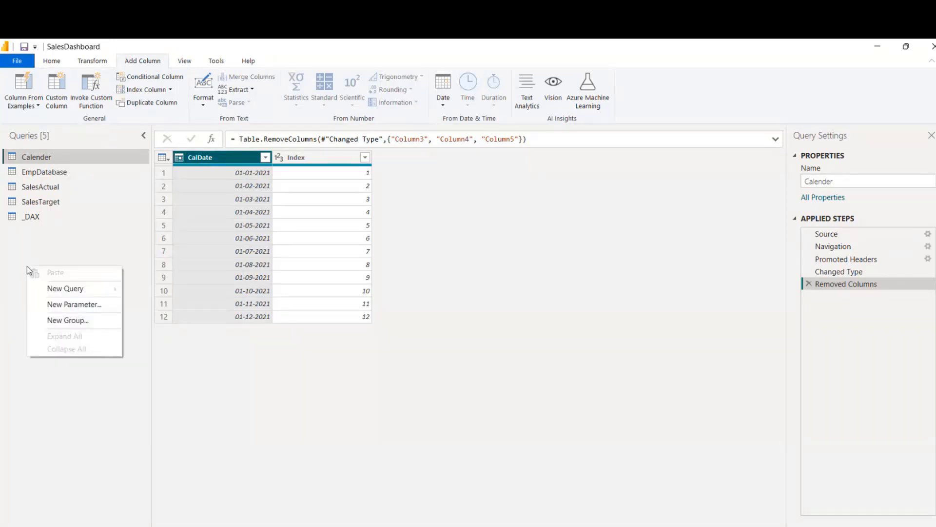
{"action": "mouse_move", "coordinate": [103, 292]}
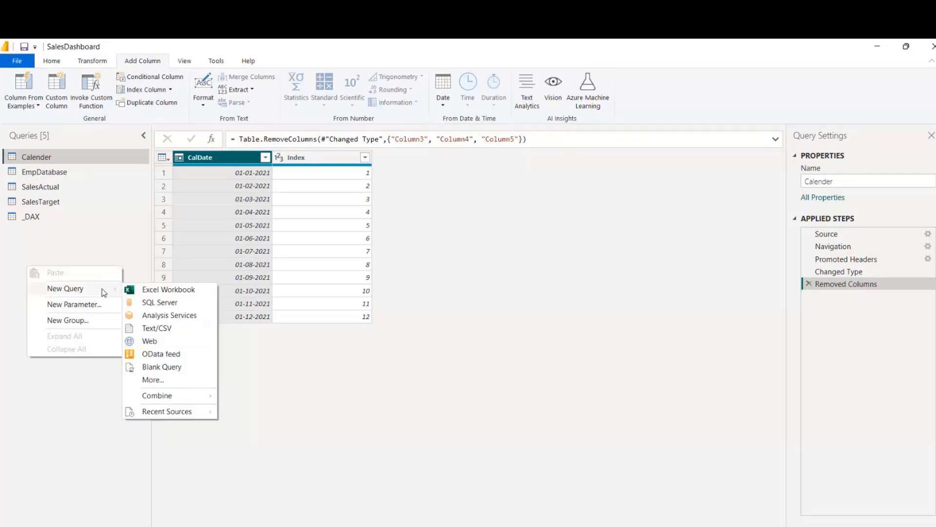
{"action": "left_click", "coordinate": [171, 367]}
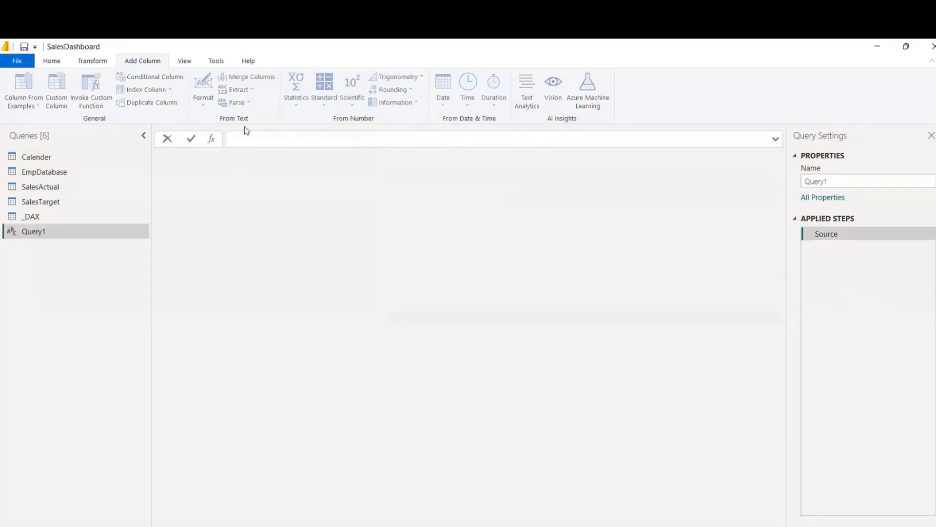
Replace the blank query's code in the Advanced Editor with a BinaryToPbiImage function converting BinaryContent to text prefixed "data:image/png;base64, " using Binary.ToText and BinaryEncoding.Base64
{"action": "left_click", "coordinate": [185, 62]}
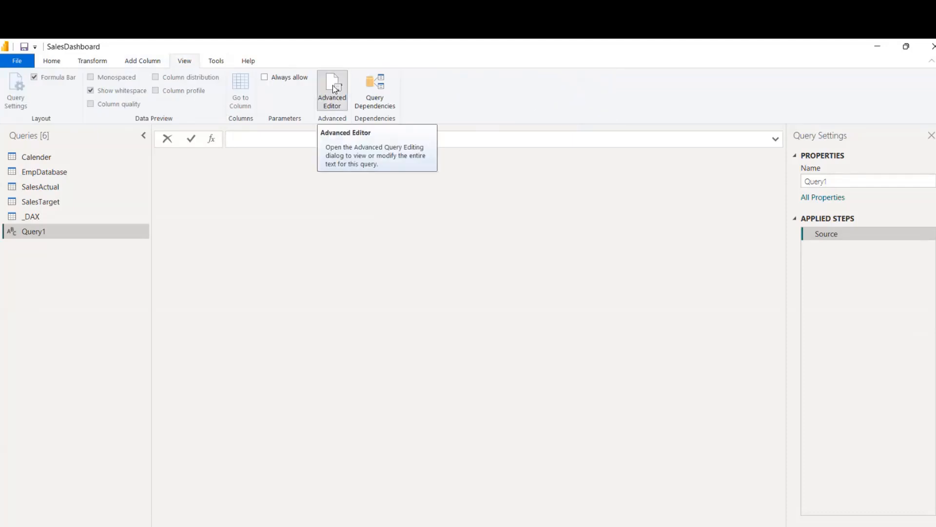
{"action": "left_click", "coordinate": [333, 86]}
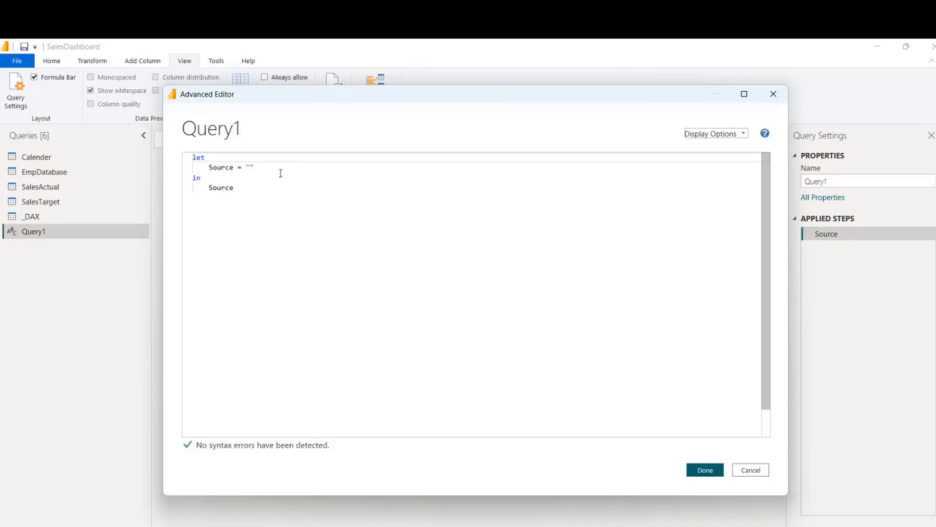
{"action": "left_click", "coordinate": [277, 174]}
{"action": "key", "text": "ctrl+a"}
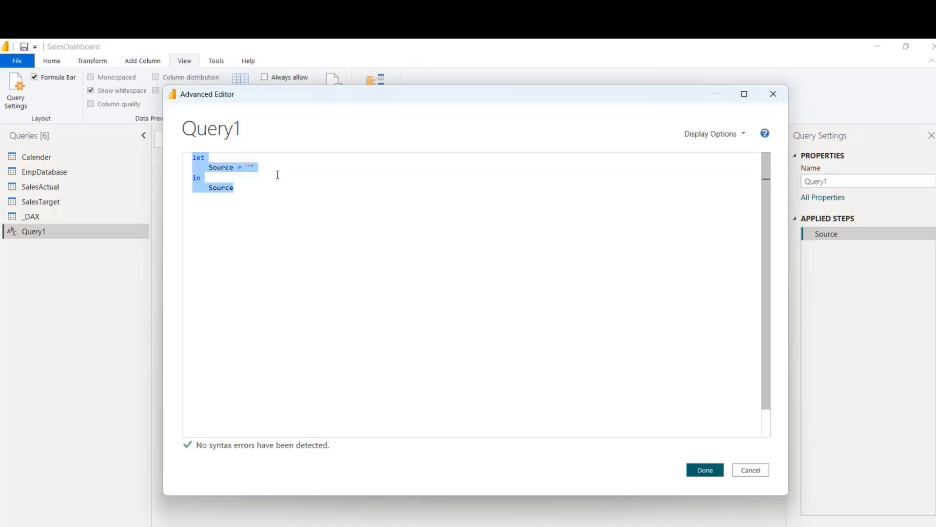
{"action": "type", "text": "let     BinaryToPbiImage = (BinaryContent as binary) as text => let     Base64 = \"data:image/png;base64, \" & Binary.ToText(BinaryContent,BinaryEncoding.Base64) in     Base64 in     BinaryToPbiImage"}
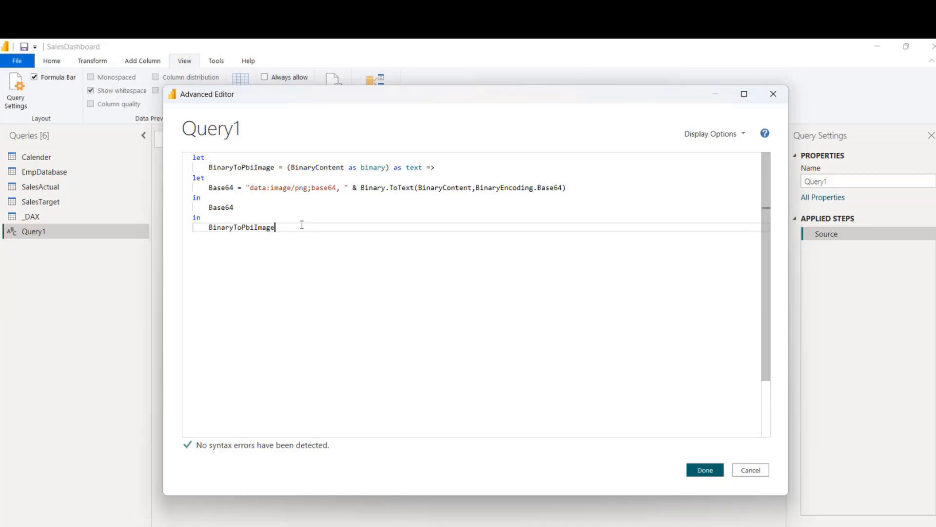
Review the BinaryContent parameter, the => operator and the Binary.ToText expression in the code, and save the function
{"action": "double_click", "coordinate": [307, 167]}
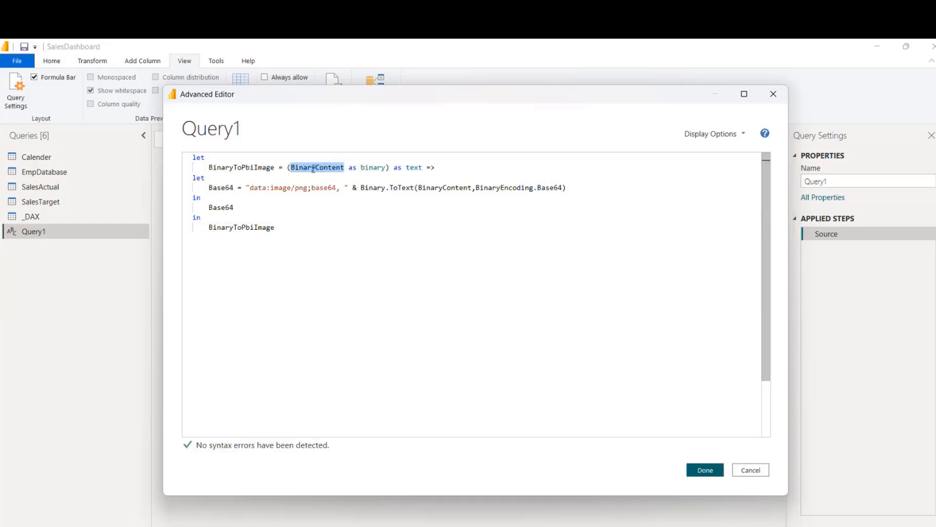
{"action": "left_click", "coordinate": [287, 168]}
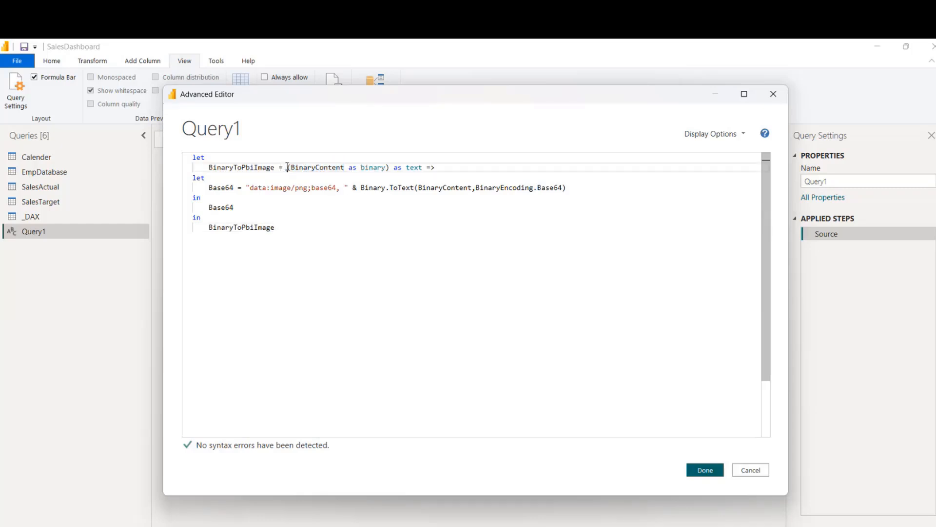
{"action": "left_click", "coordinate": [431, 167]}
{"action": "double_click", "coordinate": [433, 168]}
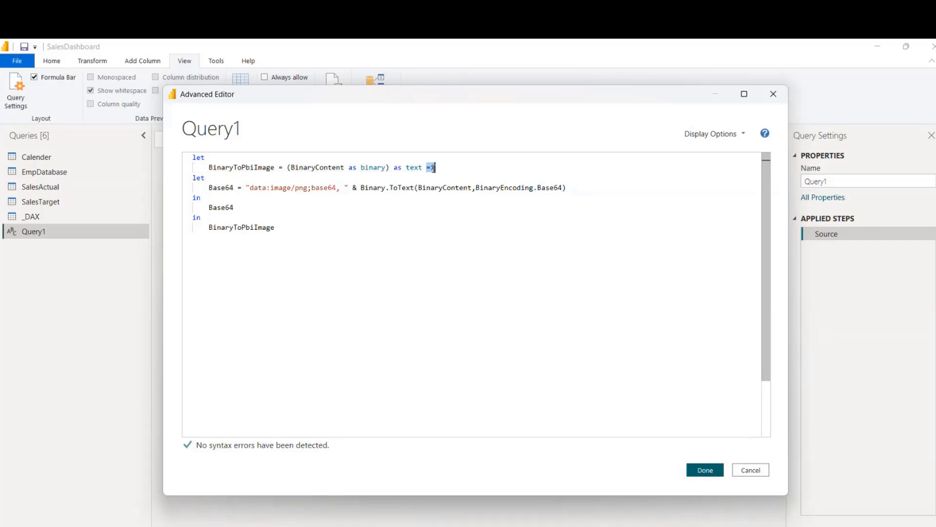
{"action": "left_click", "coordinate": [435, 168]}
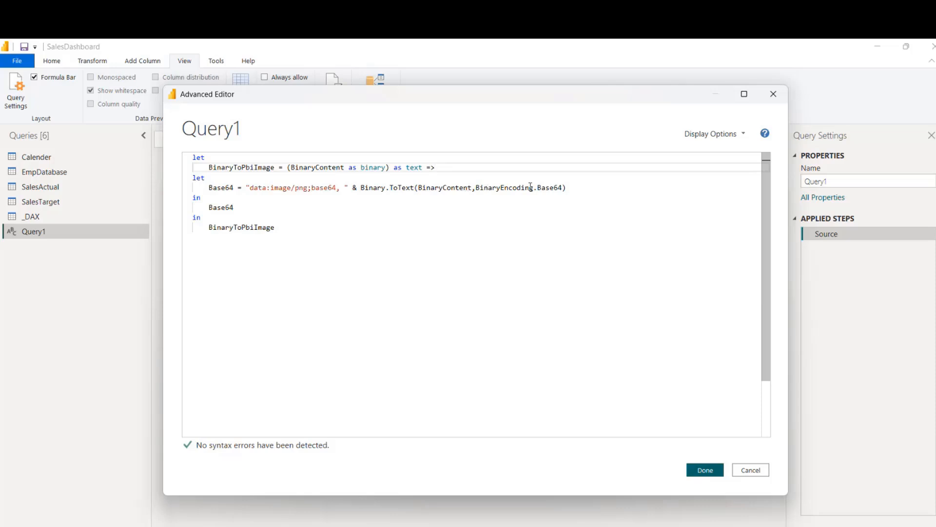
{"action": "left_click", "coordinate": [509, 187]}
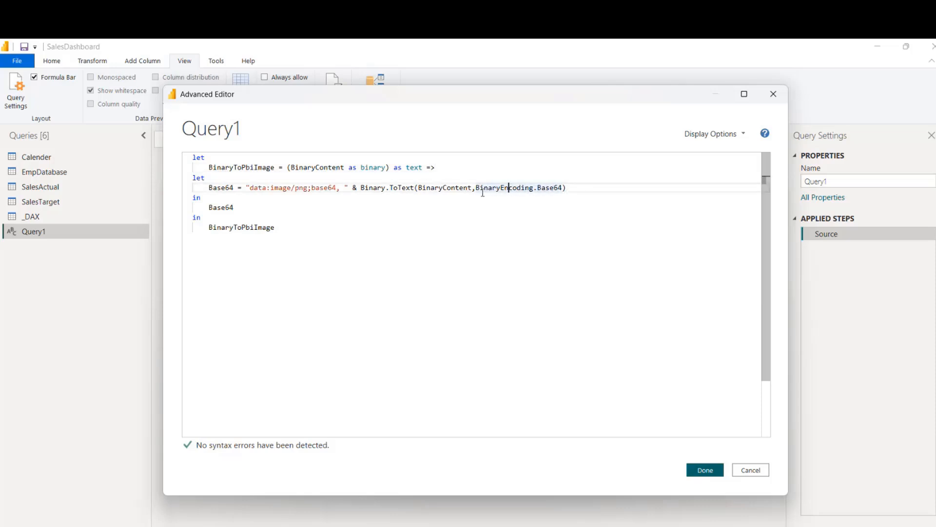
{"action": "double_click", "coordinate": [439, 188]}
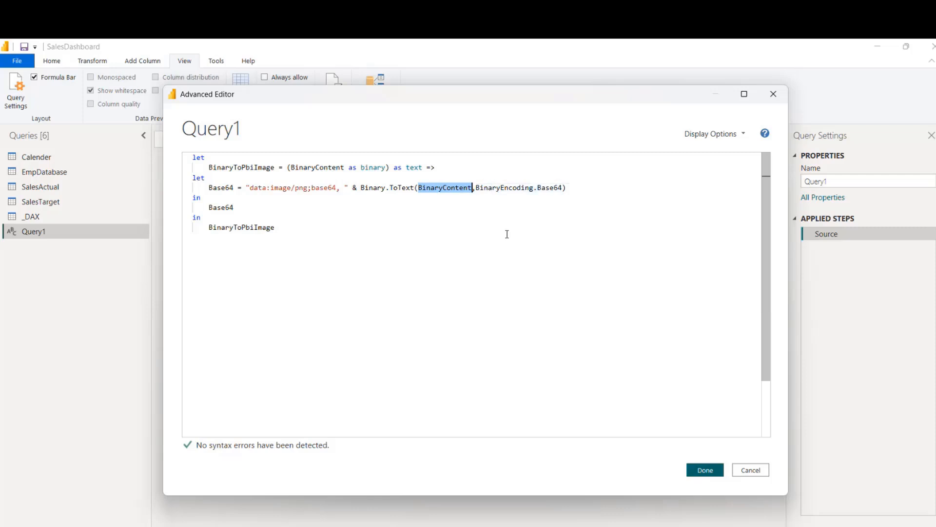
{"action": "left_click", "coordinate": [704, 470]}
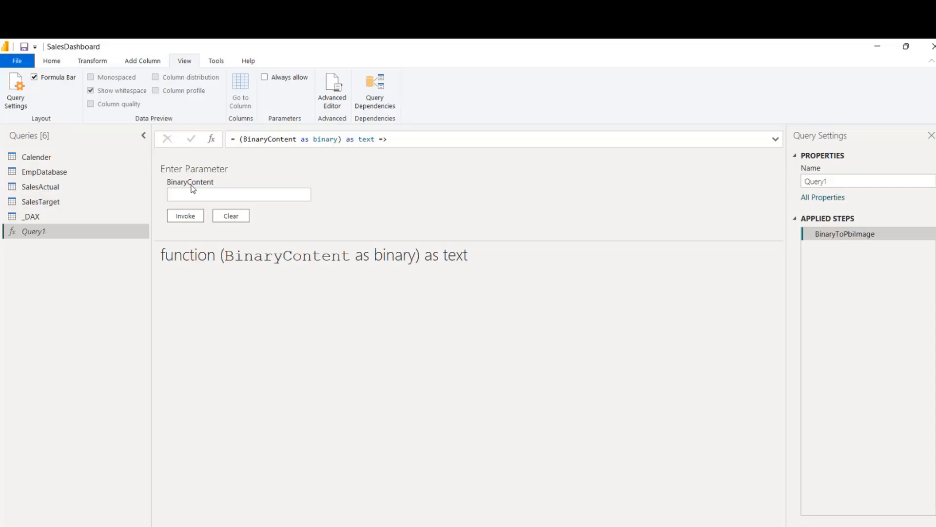
{"action": "left_click", "coordinate": [203, 194]}
{"action": "type", "text": "shee"}
{"action": "key", "text": "BackSpace"}
{"action": "key", "text": "BackSpace"}
{"action": "key", "text": "BackSpace"}
{"action": "key", "text": "BackSpace"}
Rename the new function query as imageFx
{"action": "double_click", "coordinate": [816, 181]}
{"action": "type", "text": "imageFx"}
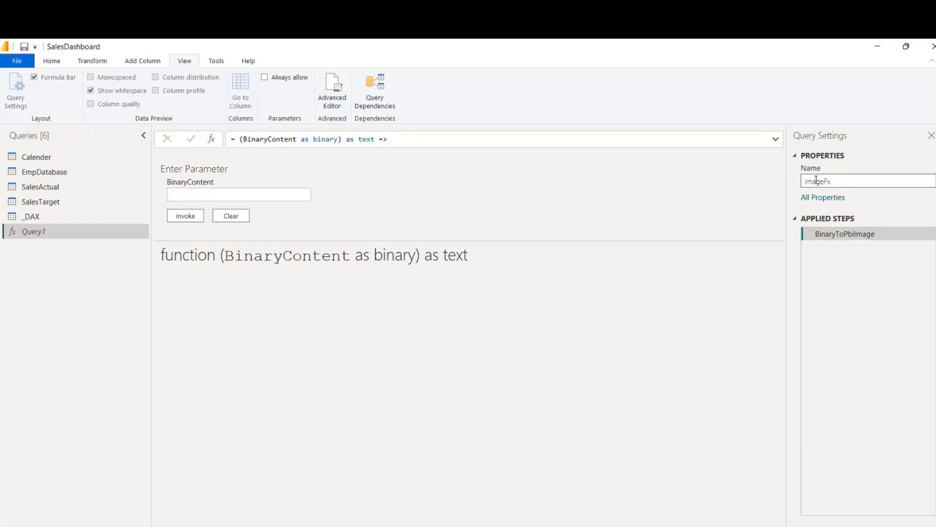
{"action": "key", "text": "Return"}
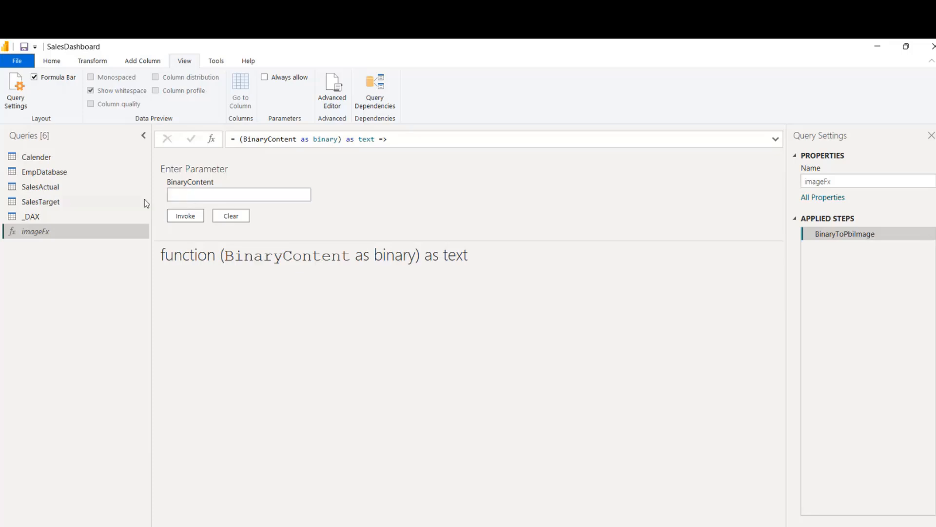
Show the EmpDatabase query to examine the image paths in its Pic column, and return to the imageFx function
{"action": "left_click", "coordinate": [218, 194]}
{"action": "left_click", "coordinate": [52, 62]}
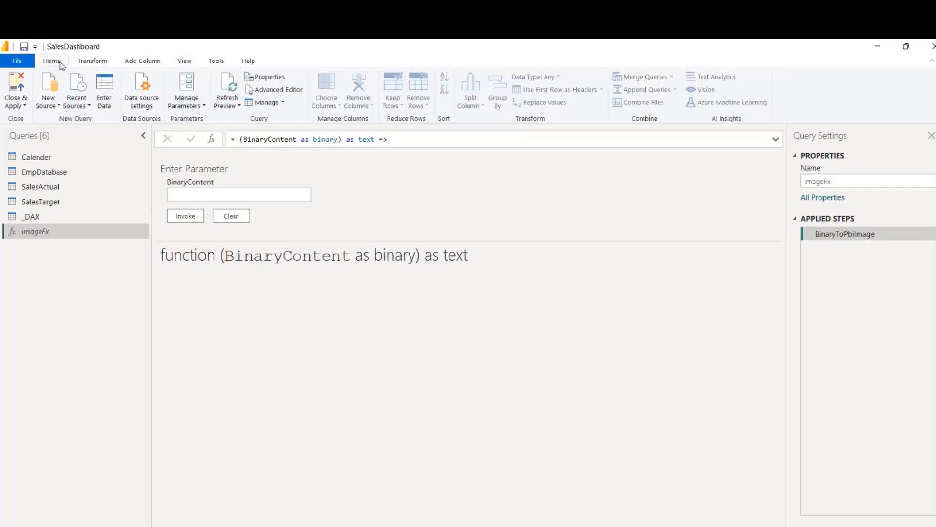
{"action": "left_click", "coordinate": [71, 174]}
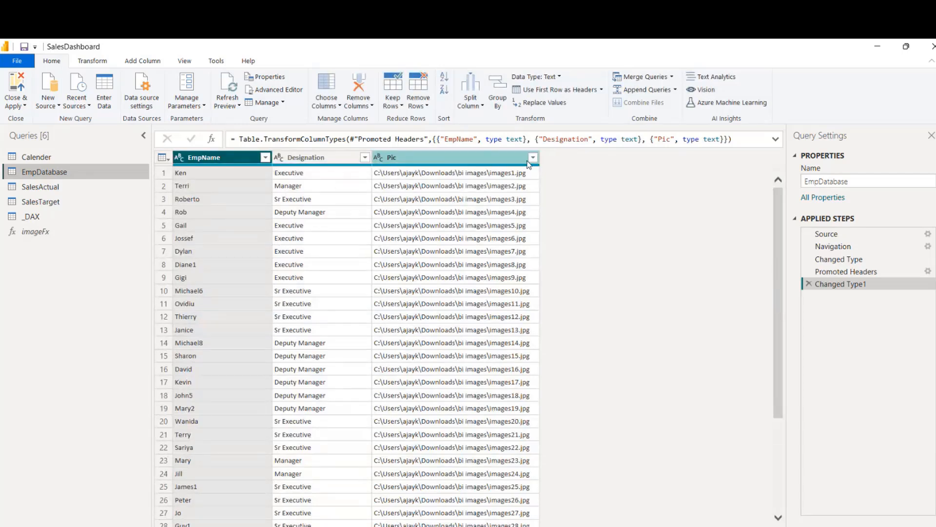
{"action": "left_click", "coordinate": [34, 232]}
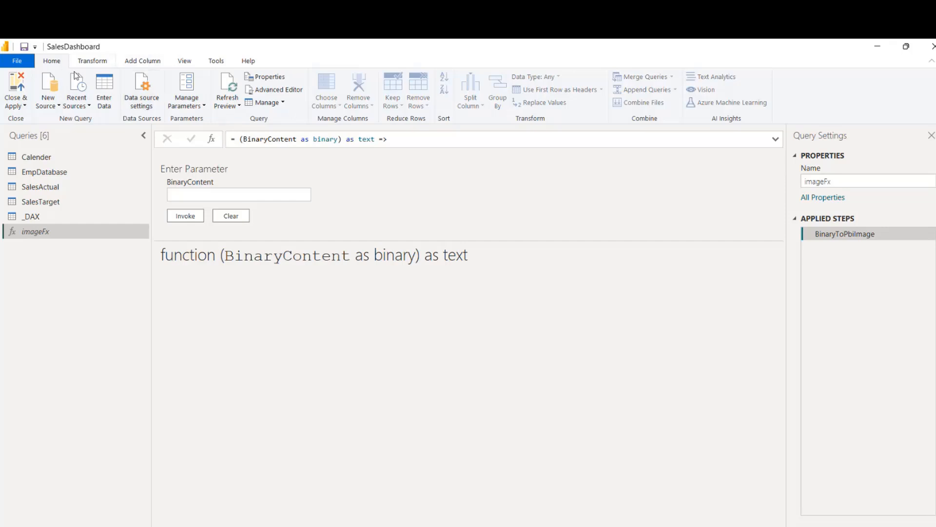
Start a new data source with the Folder connector from the File category
{"action": "left_click", "coordinate": [49, 102]}
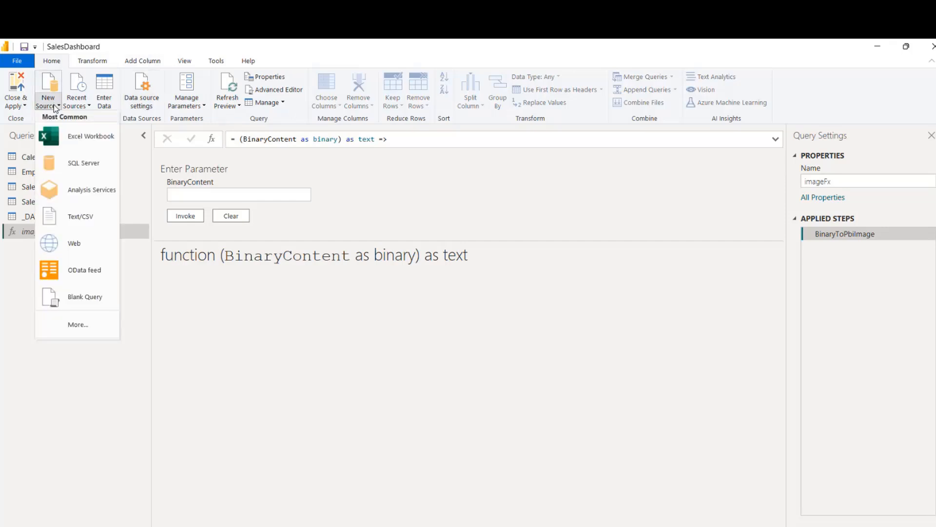
{"action": "left_click", "coordinate": [87, 326]}
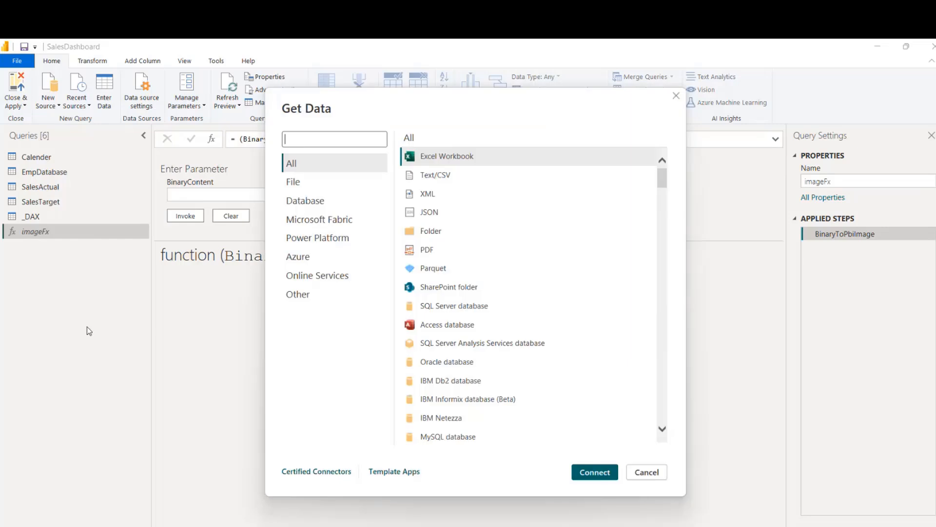
{"action": "left_click", "coordinate": [310, 180]}
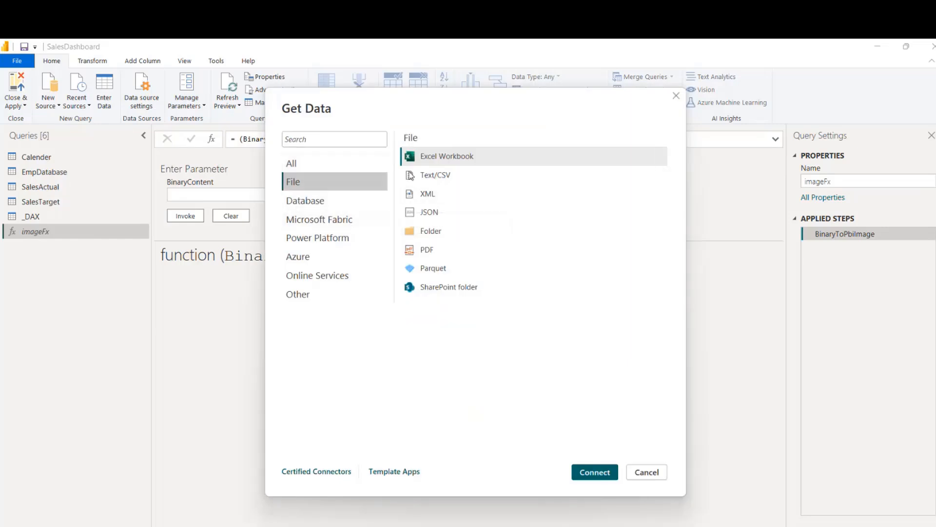
{"action": "left_click", "coordinate": [446, 233]}
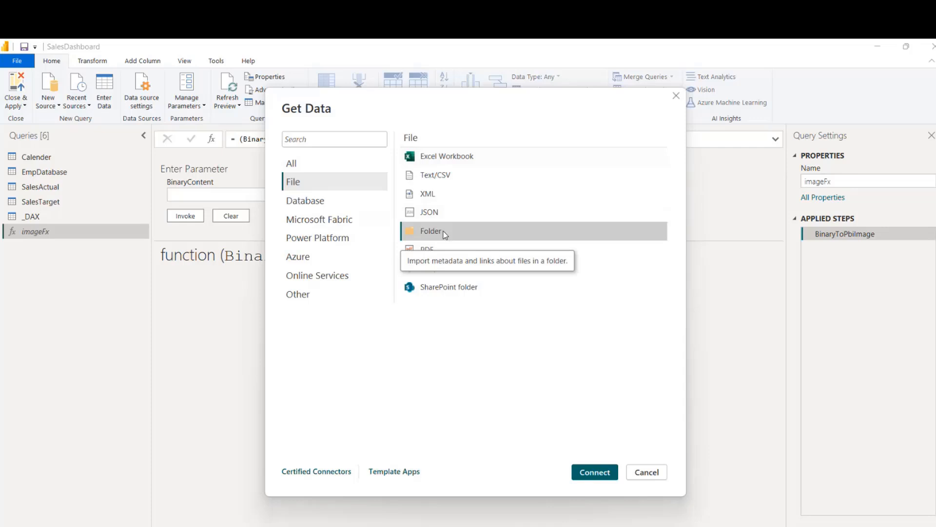
{"action": "left_click", "coordinate": [595, 473]}
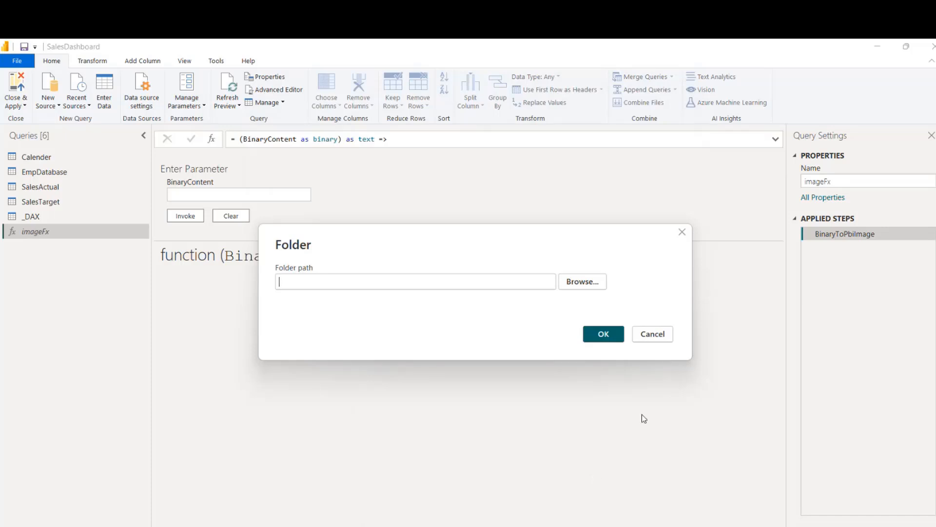
Set the folder path to the bi images folder in Downloads and load the preview of its files
{"action": "left_click", "coordinate": [583, 288]}
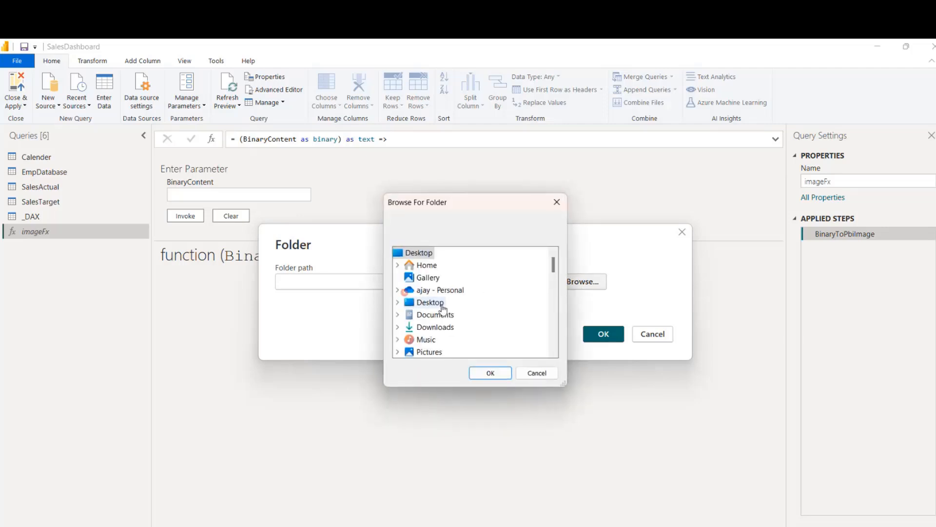
{"action": "double_click", "coordinate": [432, 328]}
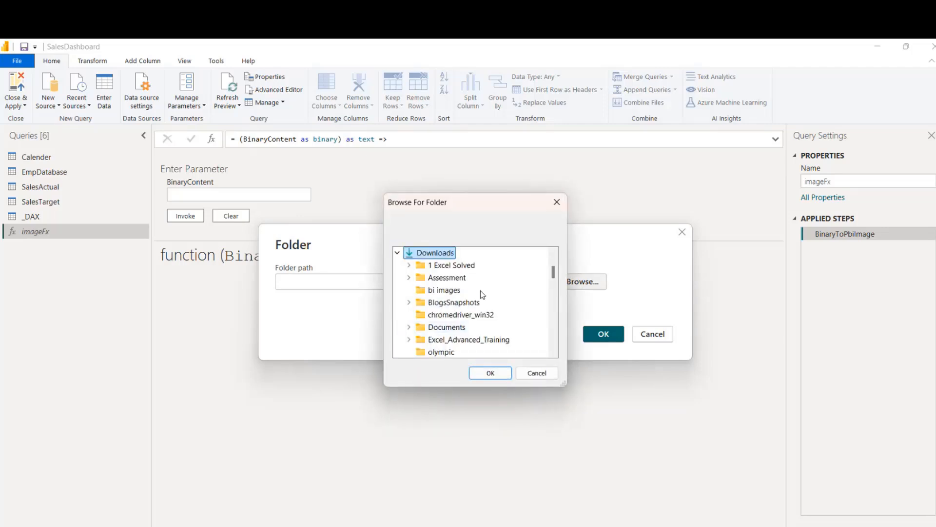
{"action": "left_click", "coordinate": [445, 292]}
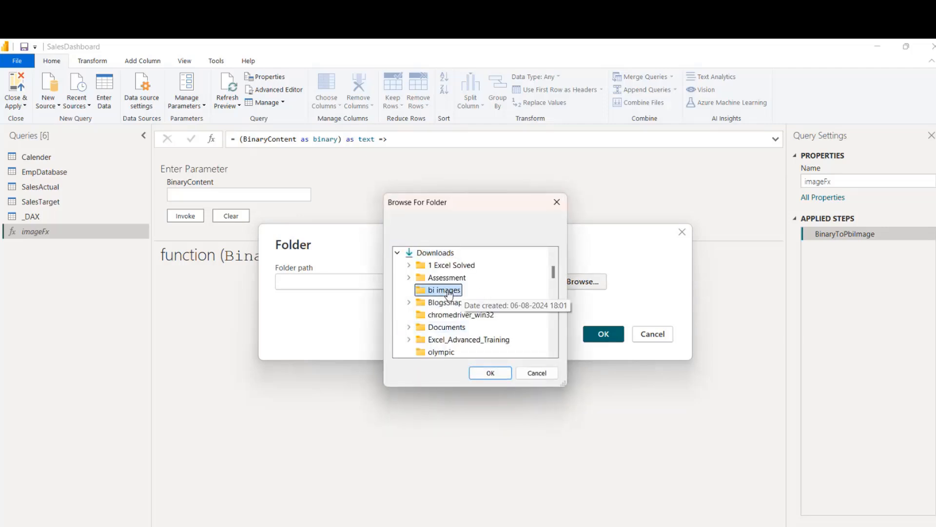
{"action": "left_click", "coordinate": [497, 373]}
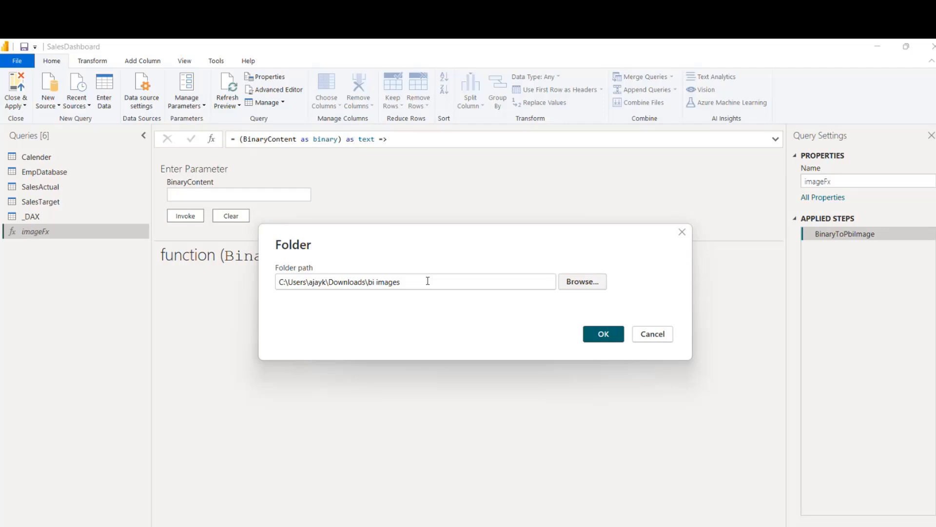
{"action": "left_click", "coordinate": [604, 335]}
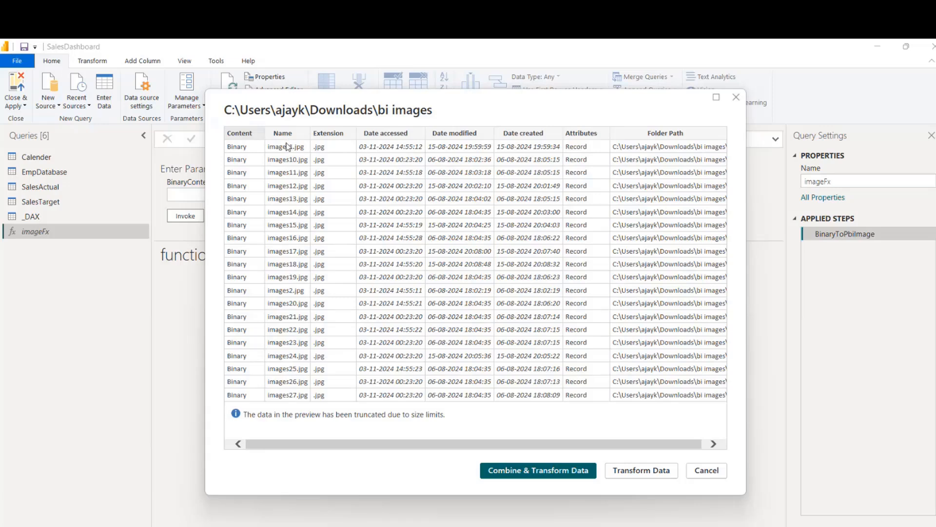
Check the picture files in the bi images folder and load the file list into the query editor for transformation without combining
{"action": "mouse_move", "coordinate": [572, 525]}
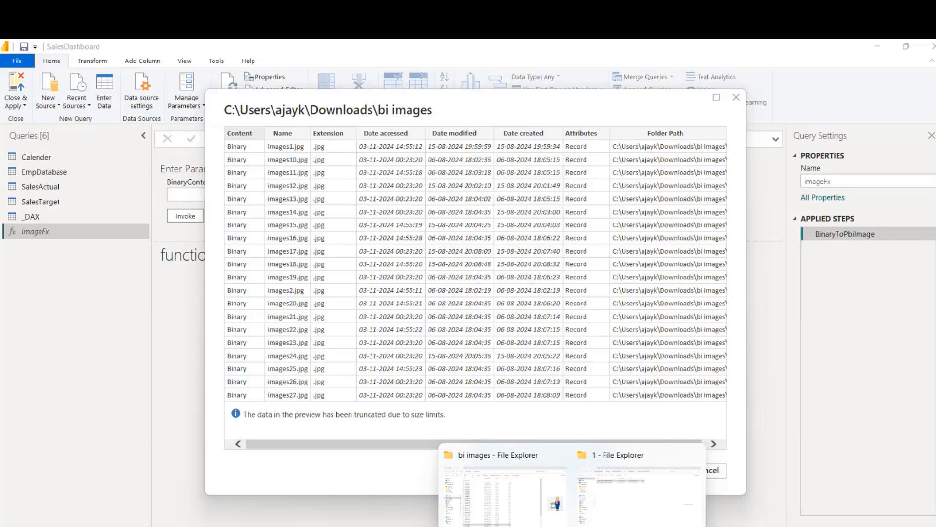
{"action": "mouse_move", "coordinate": [508, 483]}
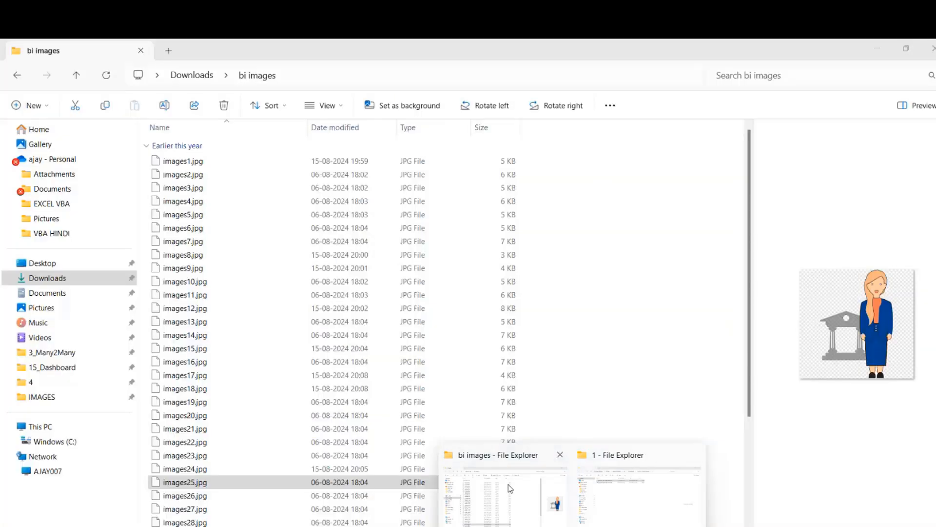
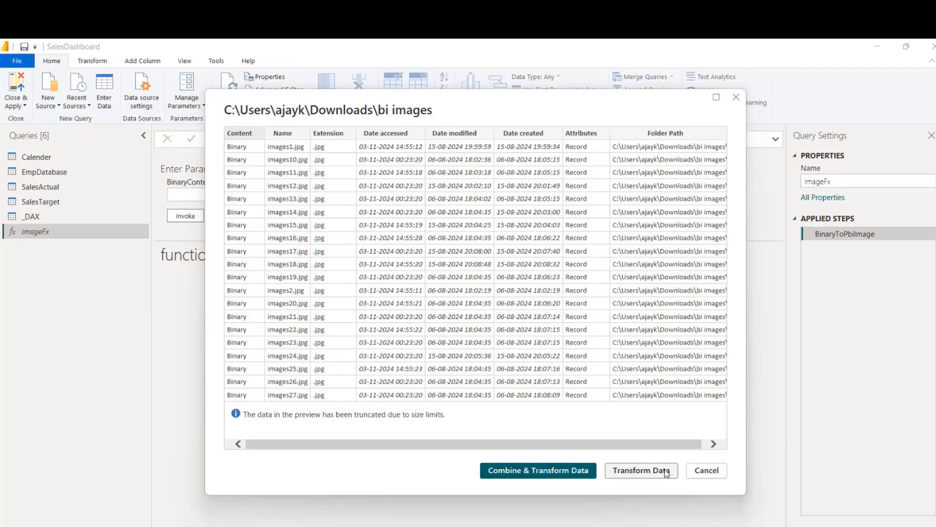
{"action": "left_click", "coordinate": [642, 471]}
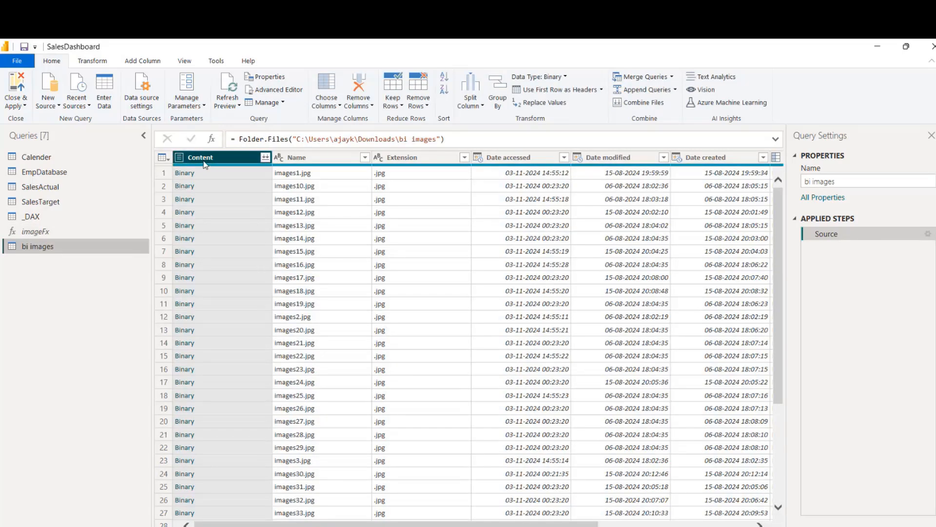
Preview several binary entries in the Content column of the bi images query to see which image file each holds
{"action": "left_click", "coordinate": [236, 174]}
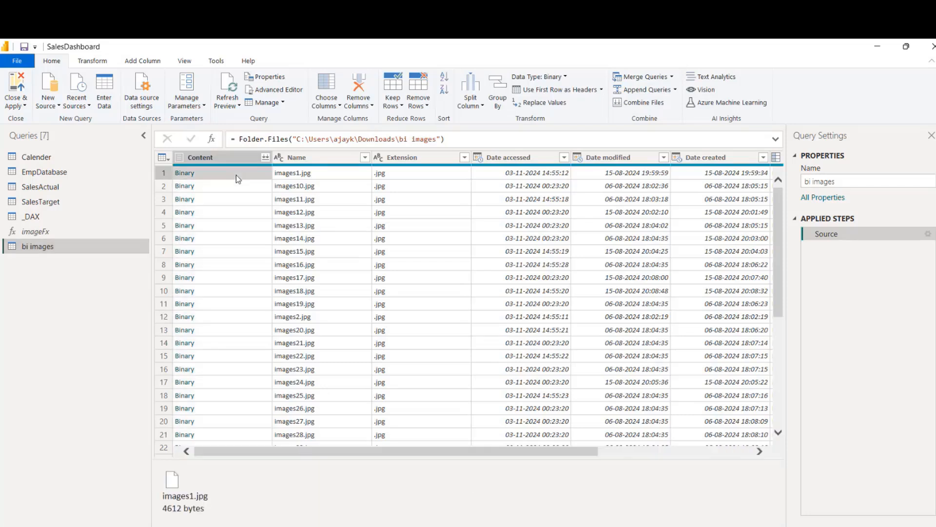
{"action": "left_click", "coordinate": [226, 185]}
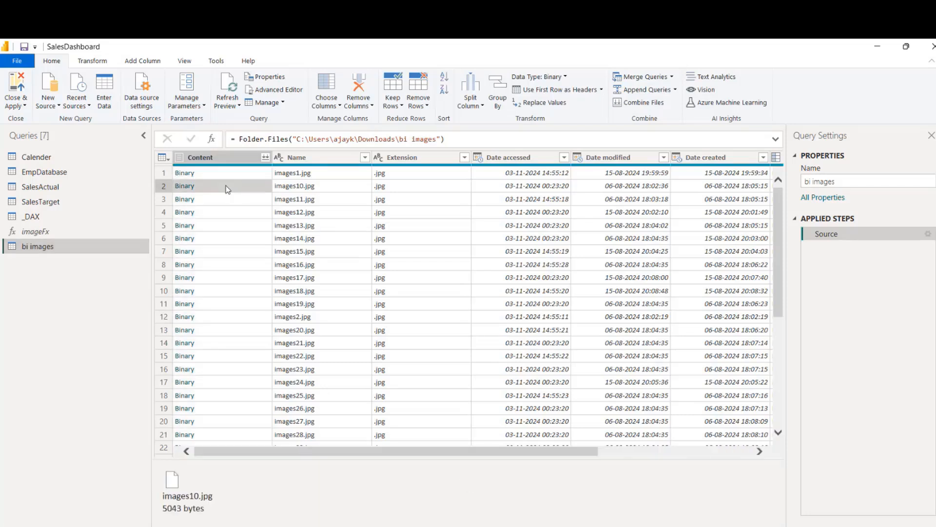
{"action": "left_click", "coordinate": [230, 201]}
{"action": "left_click", "coordinate": [229, 224]}
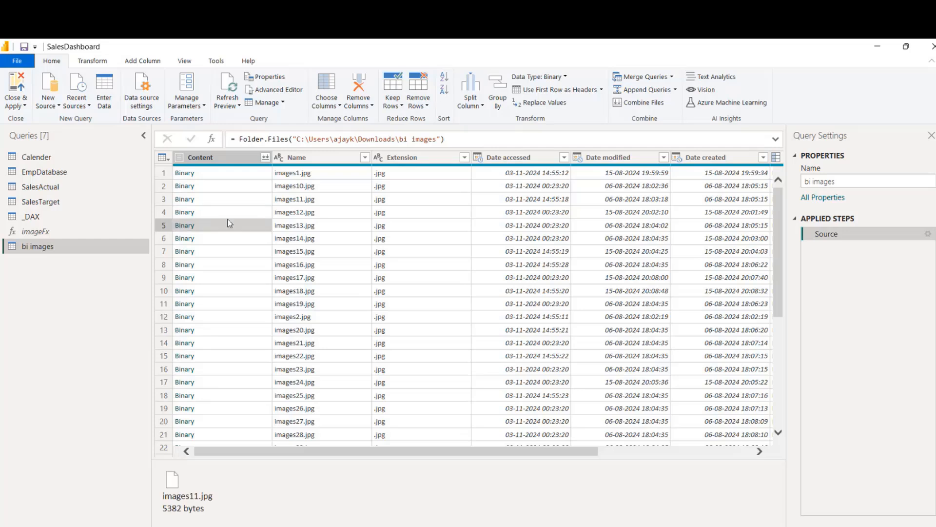
{"action": "left_click", "coordinate": [230, 246]}
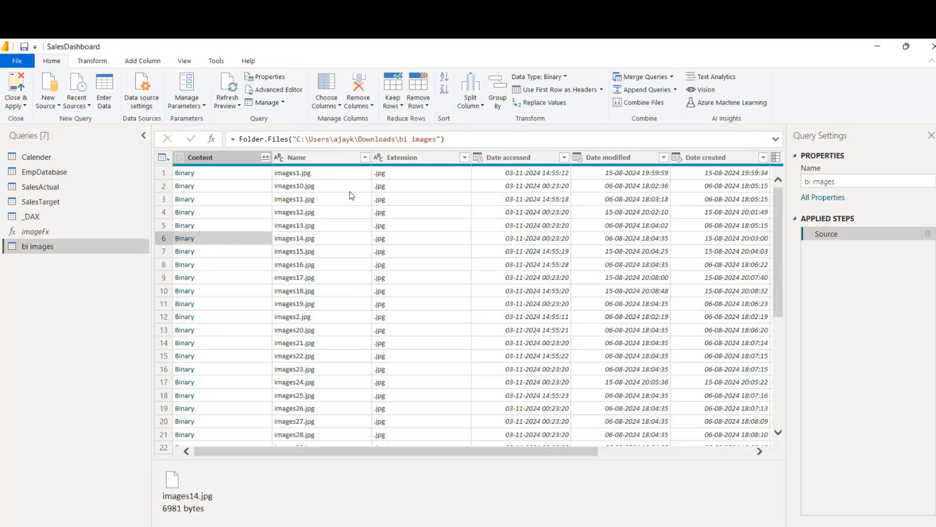
Remove the Extension, Date accessed, Date modified, Date created and Attributes columns from the bi images query
{"action": "left_click", "coordinate": [424, 159]}
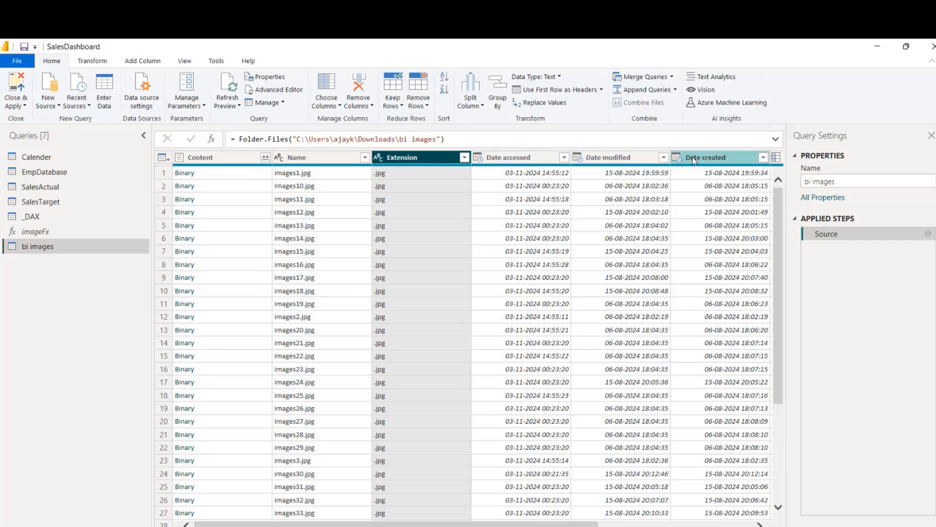
{"action": "left_click", "coordinate": [705, 158], "text": "shift"}
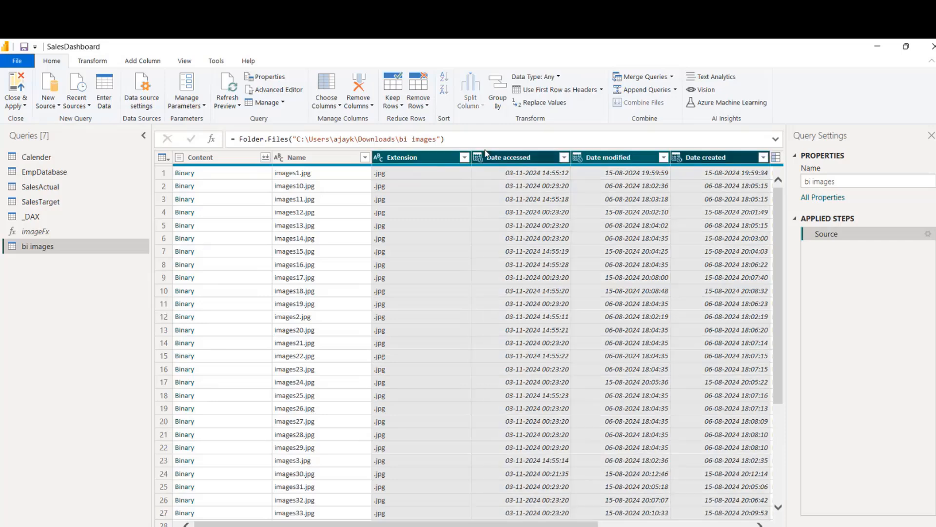
{"action": "right_click", "coordinate": [426, 159]}
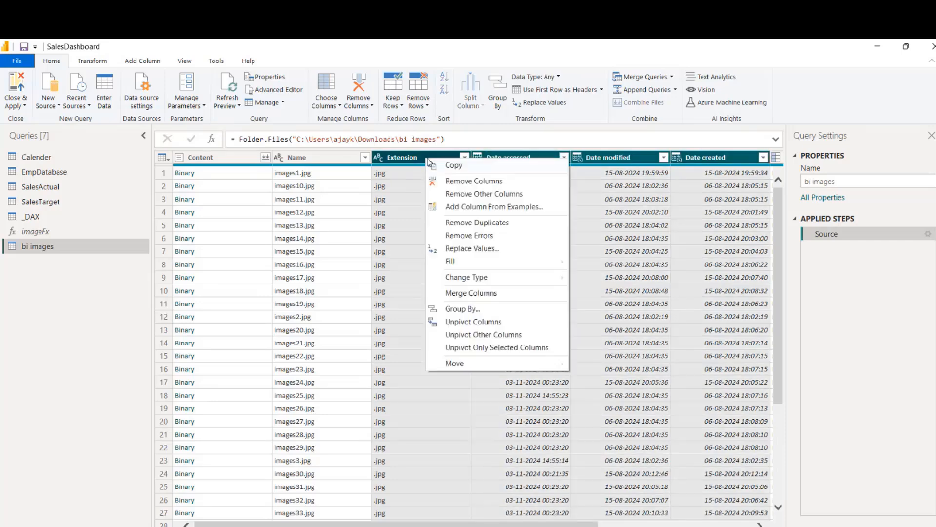
{"action": "left_click", "coordinate": [453, 182]}
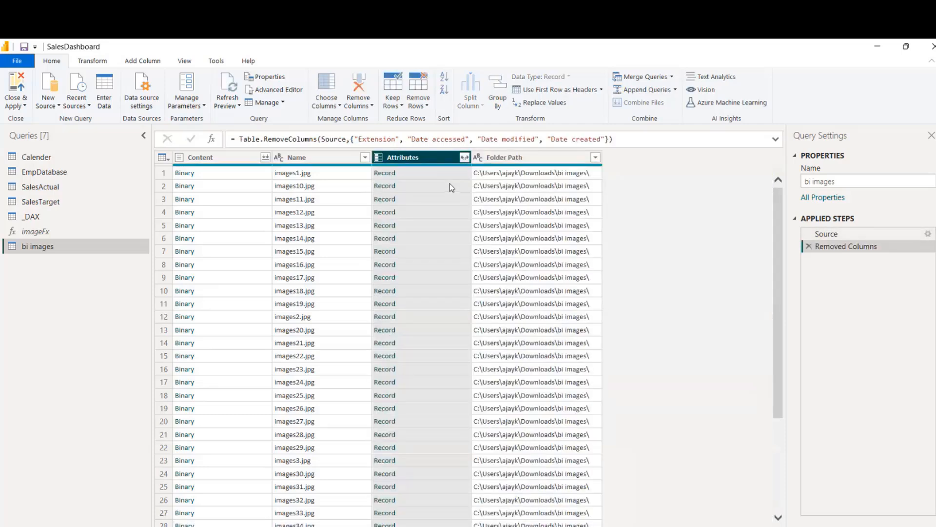
{"action": "right_click", "coordinate": [427, 157]}
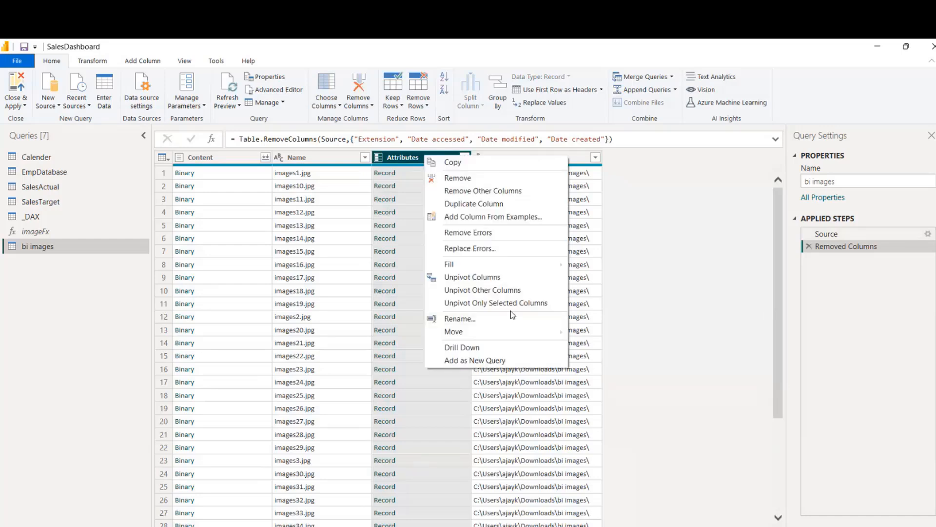
{"action": "left_click", "coordinate": [462, 180]}
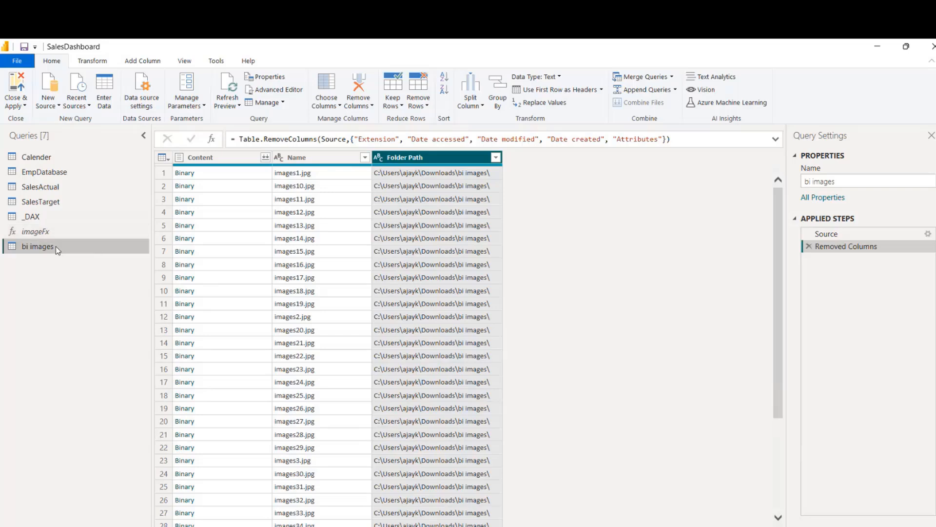
Show the imageFx function to examine its BinaryContent parameter, and return to the bi images query
{"action": "left_click", "coordinate": [48, 233]}
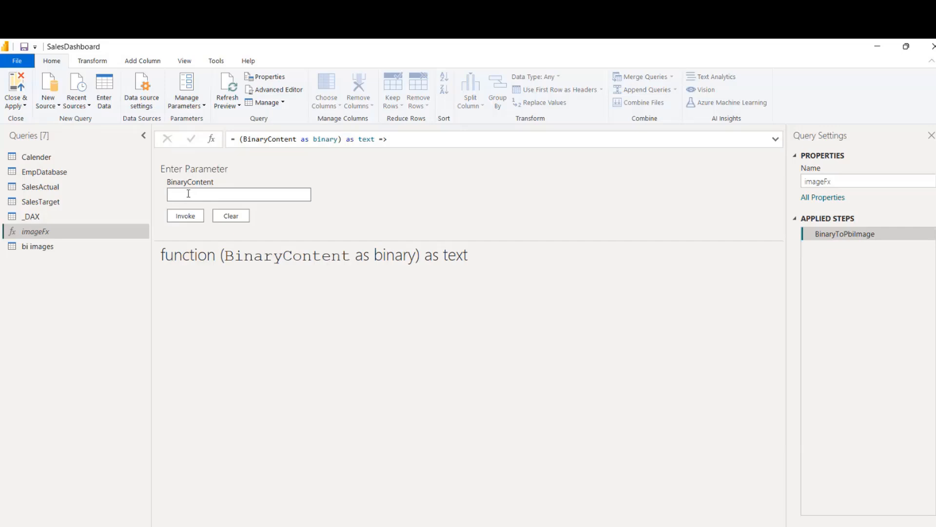
{"action": "type", "text": "6"}
{"action": "key", "text": "BackSpace"}
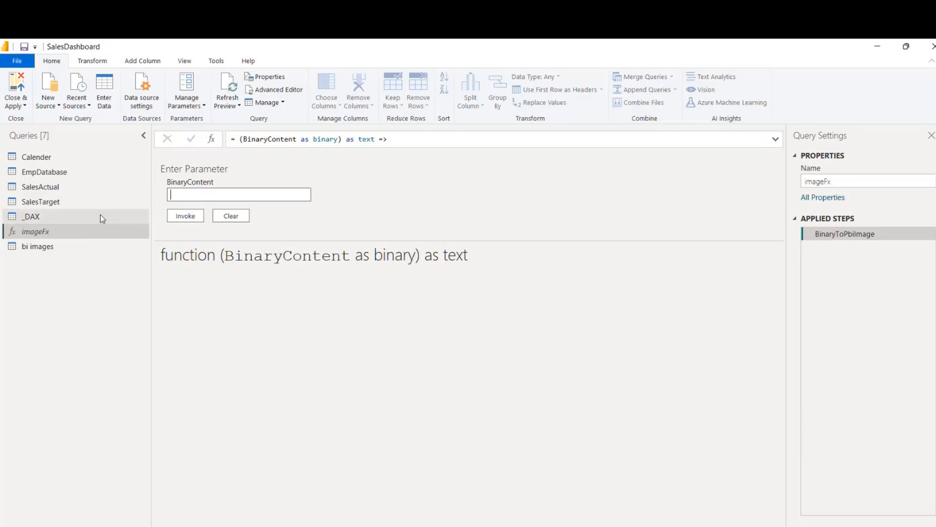
{"action": "left_click", "coordinate": [45, 251]}
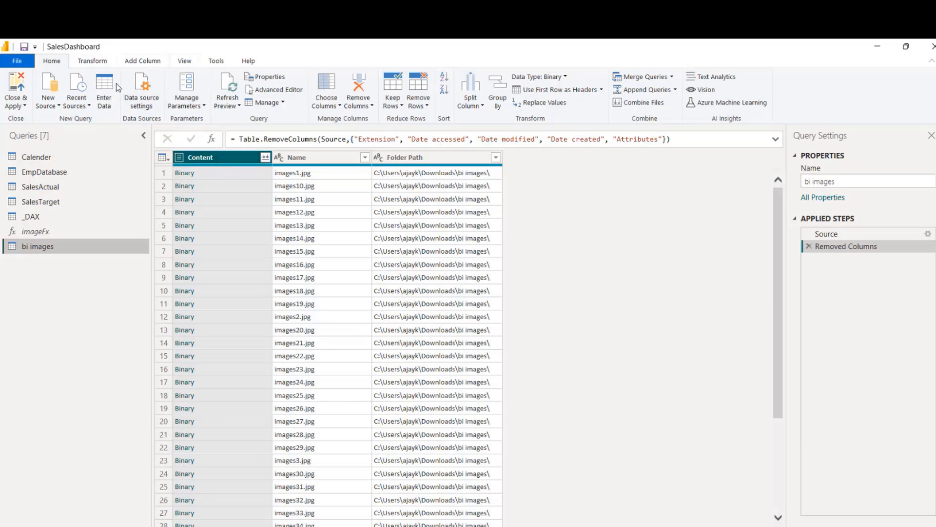
Add a column named newimage to bi images by invoking the custom function imageFx with Content as its BinaryContent
{"action": "left_click", "coordinate": [95, 61]}
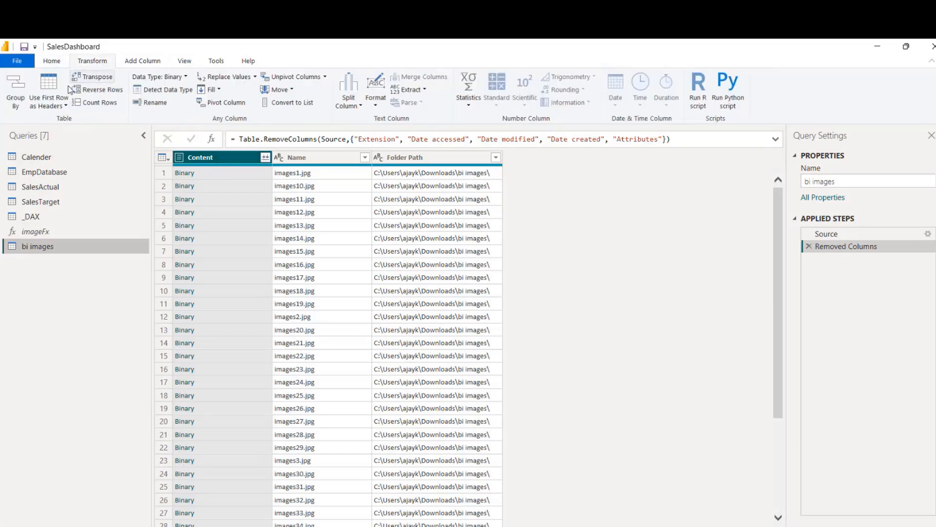
{"action": "left_click", "coordinate": [147, 62]}
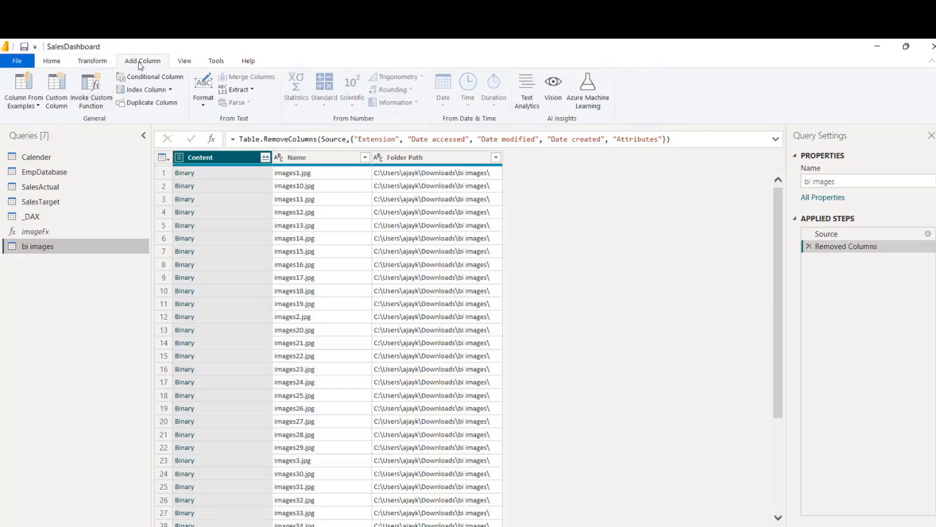
{"action": "left_click", "coordinate": [94, 92]}
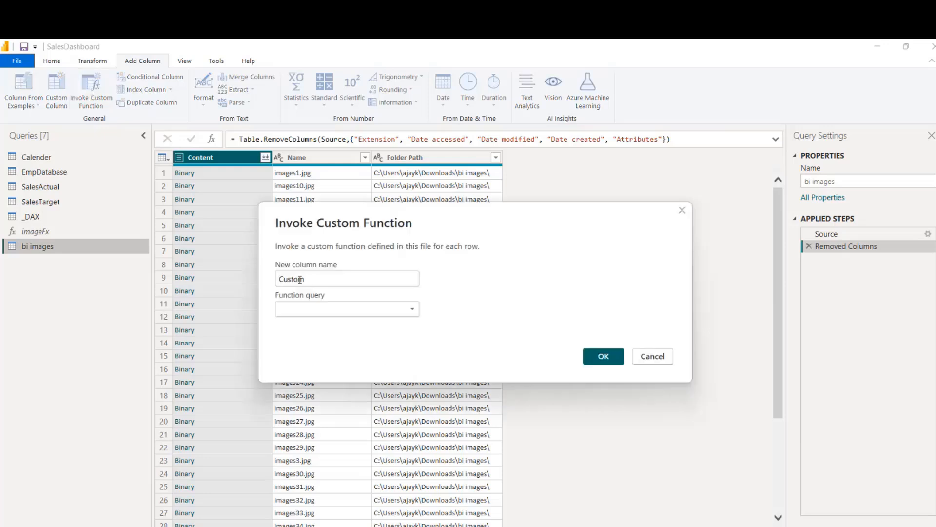
{"action": "double_click", "coordinate": [300, 280]}
{"action": "type", "text": "newimage"}
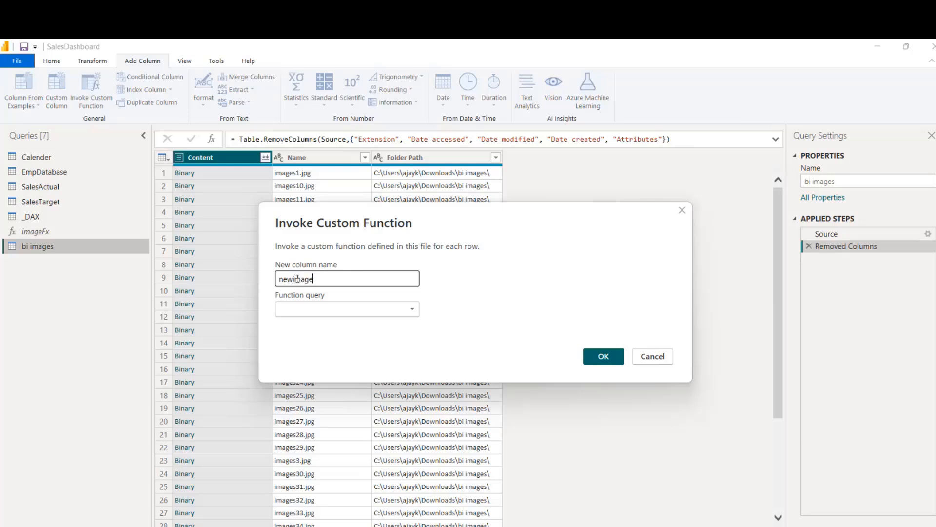
{"action": "left_click", "coordinate": [347, 311]}
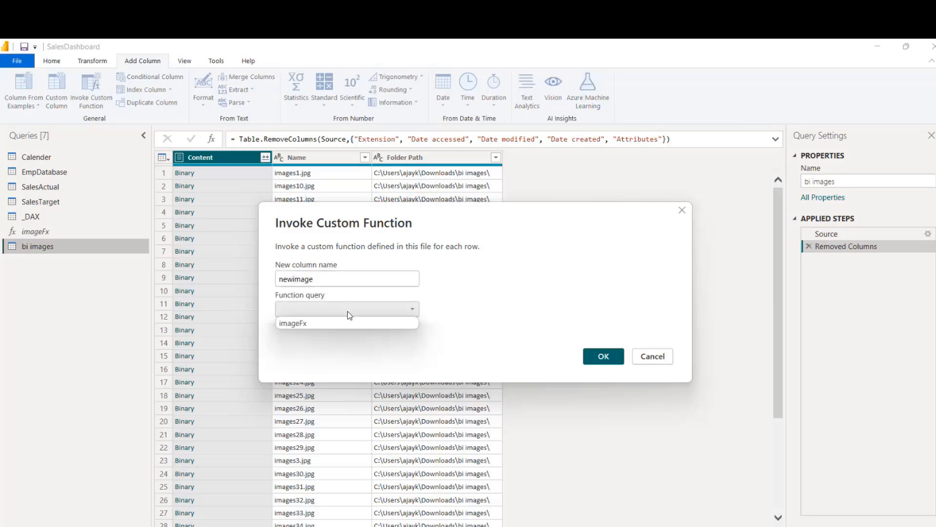
{"action": "left_click", "coordinate": [303, 323]}
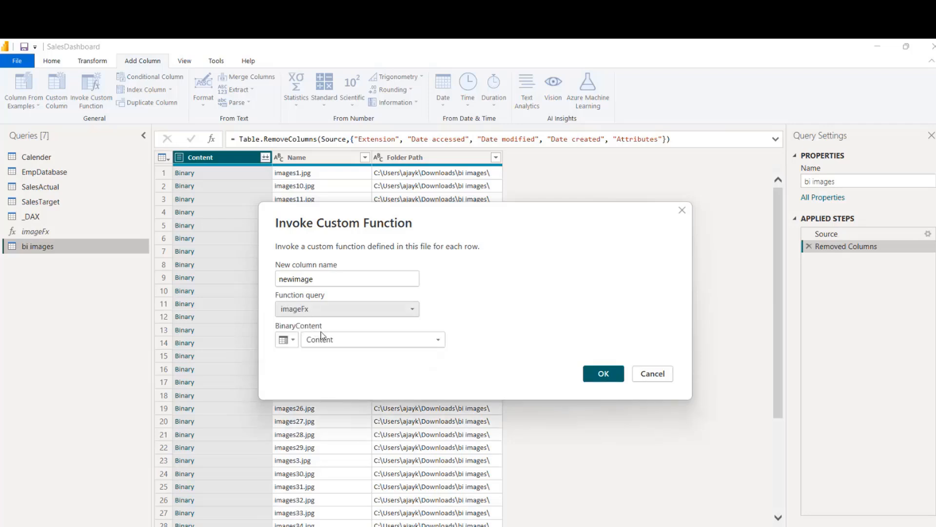
{"action": "left_click", "coordinate": [342, 340]}
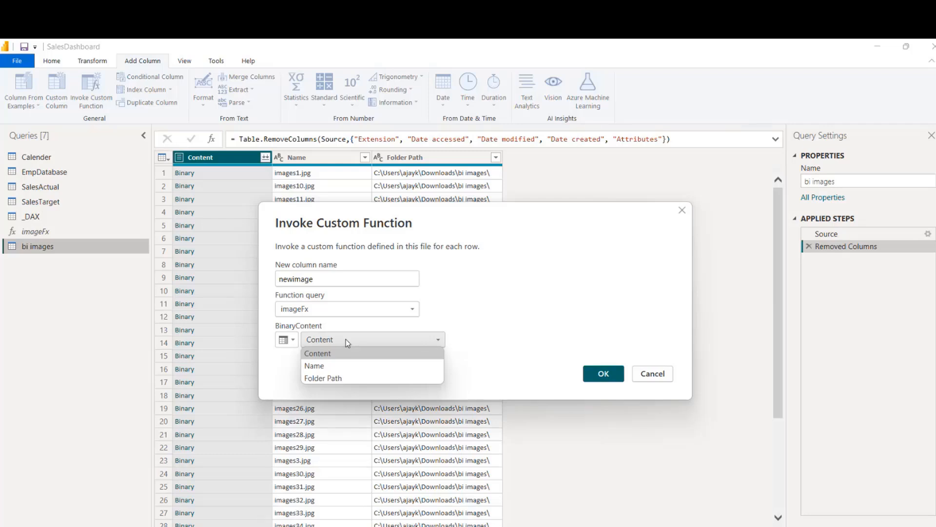
{"action": "left_click", "coordinate": [346, 338]}
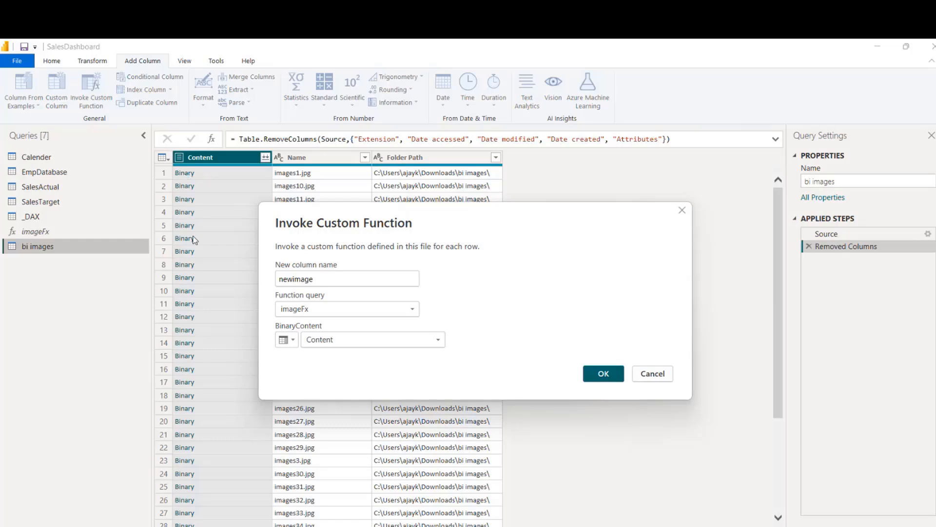
{"action": "left_click", "coordinate": [604, 373]}
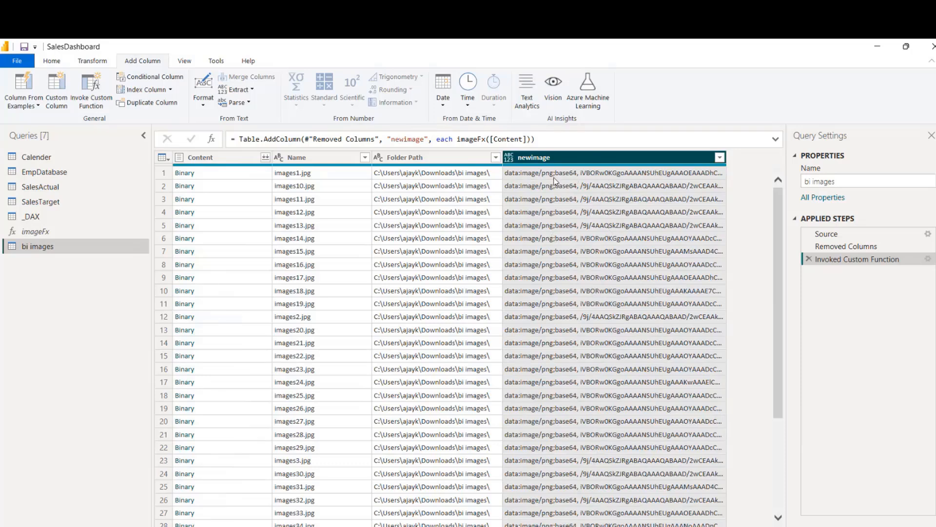
Examine the data types available for the newimage column without choosing one
{"action": "left_click", "coordinate": [53, 61]}
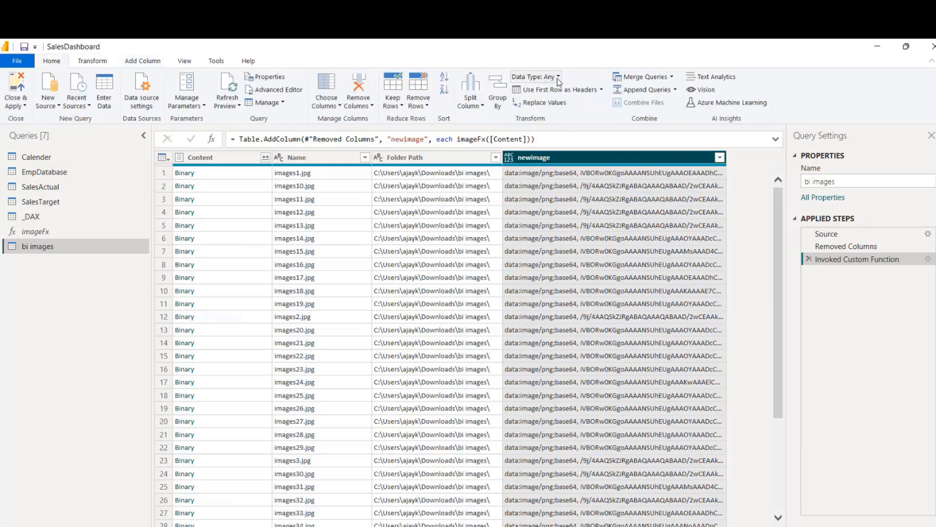
{"action": "left_click", "coordinate": [556, 78]}
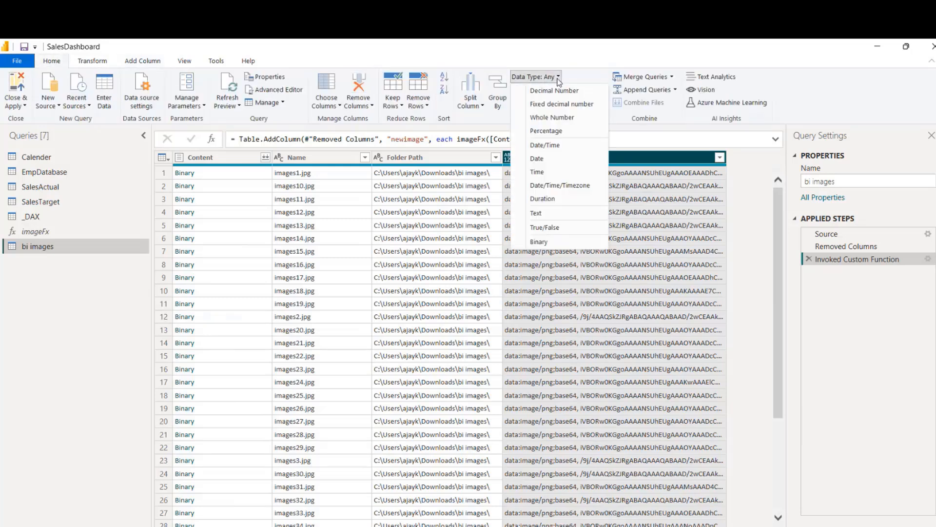
{"action": "left_click", "coordinate": [563, 78]}
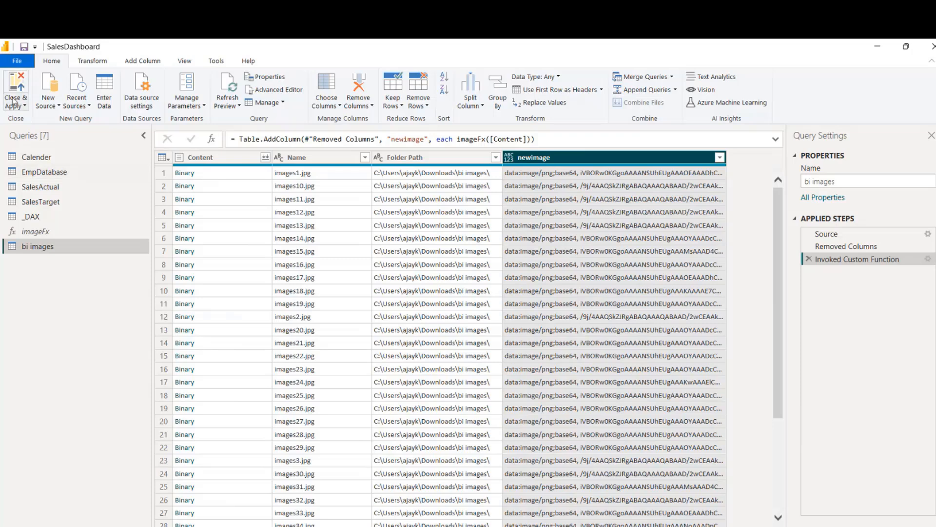
Compare the image paths in EmpDatabase's Pic column with the Name, Folder Path and newimage columns of bi images
{"action": "left_click", "coordinate": [51, 174]}
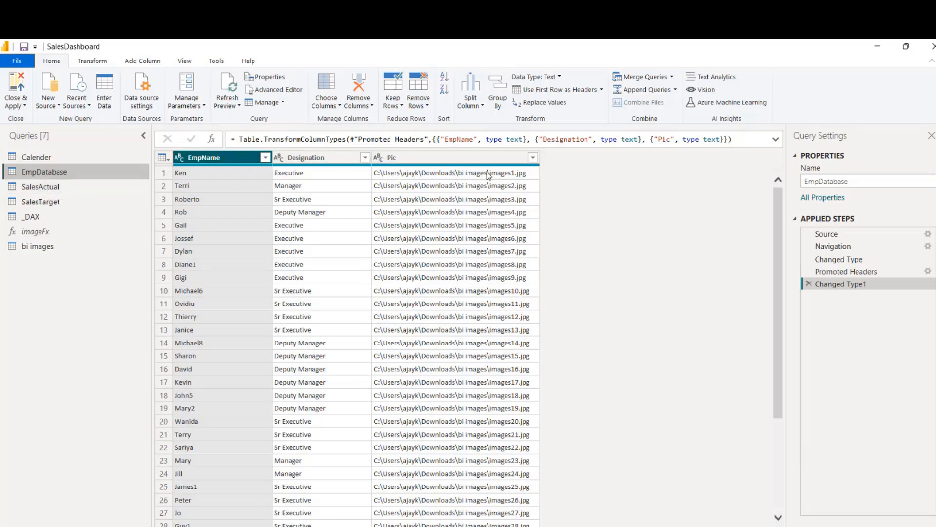
{"action": "left_click", "coordinate": [81, 245]}
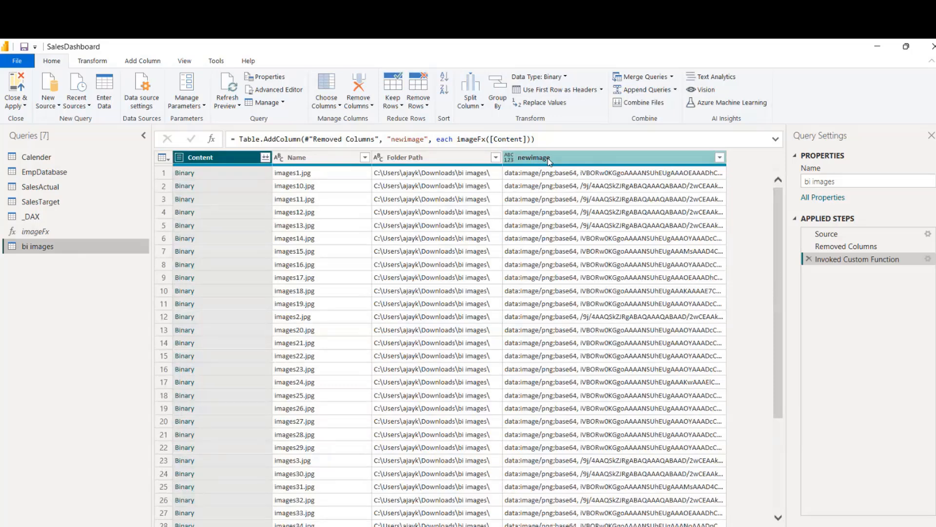
{"action": "left_click", "coordinate": [45, 175]}
{"action": "left_click", "coordinate": [43, 247]}
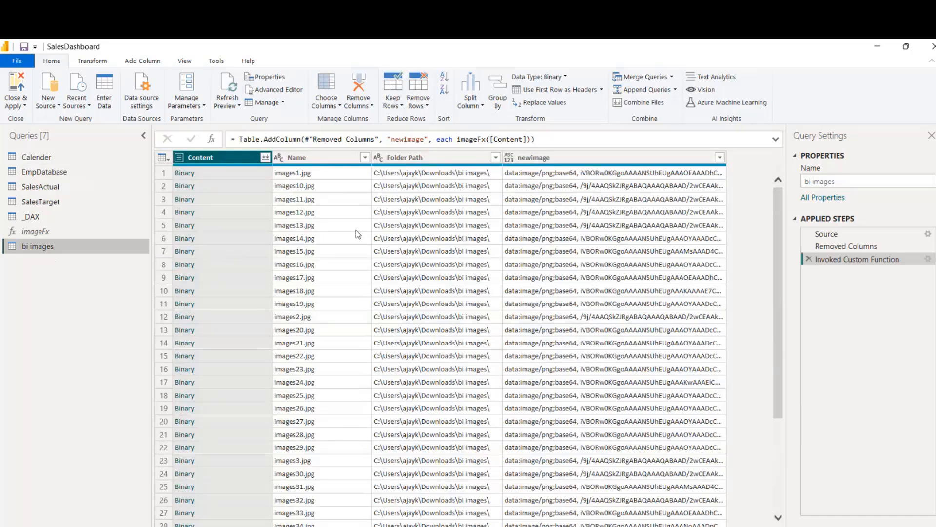
{"action": "left_click", "coordinate": [68, 175]}
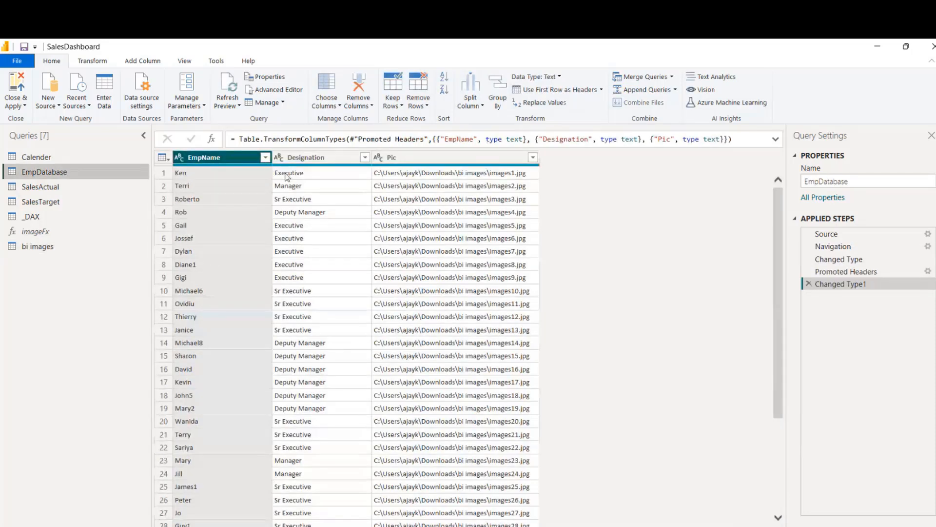
{"action": "left_click", "coordinate": [51, 249]}
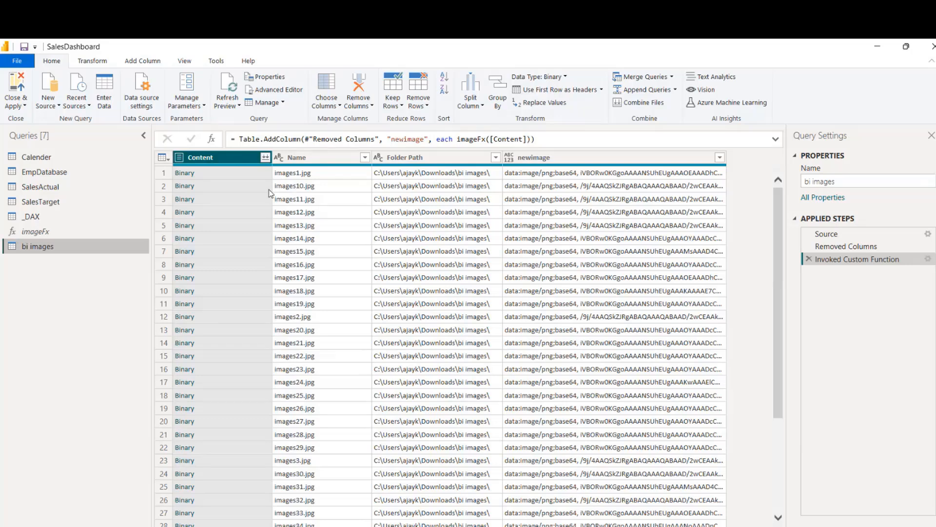
{"action": "left_click", "coordinate": [78, 174]}
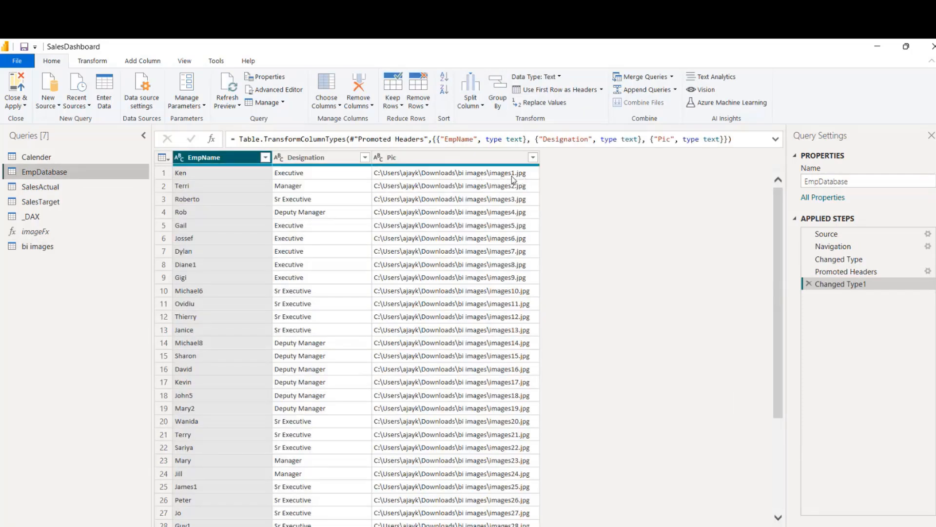
Examine whether the file names ending EmpDatabase's Pic paths can be matched to the Name column in bi images, and return to EmpDatabase
{"action": "left_click", "coordinate": [57, 247]}
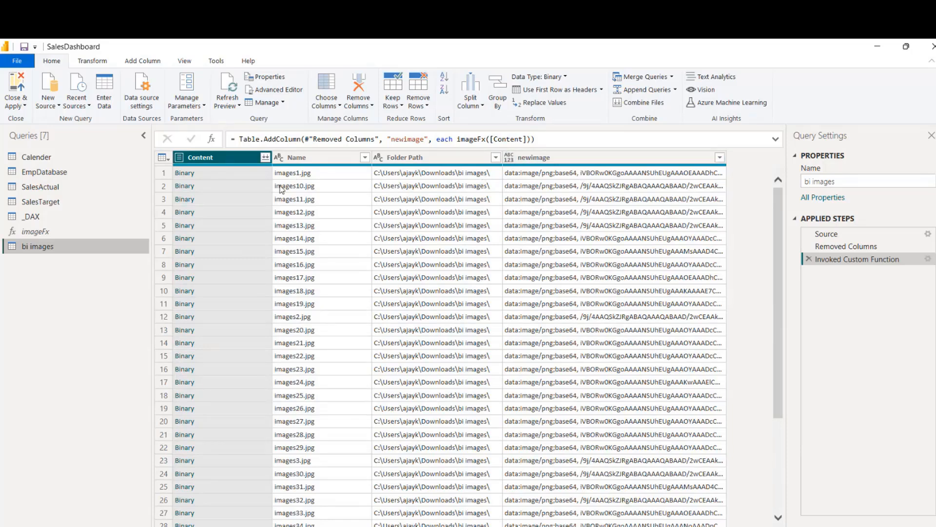
{"action": "left_click", "coordinate": [59, 172]}
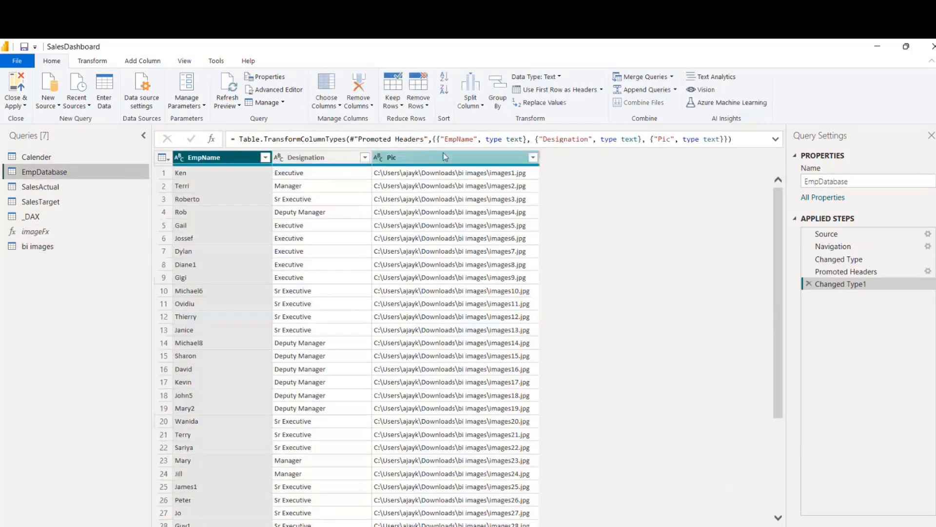
{"action": "left_click", "coordinate": [444, 156]}
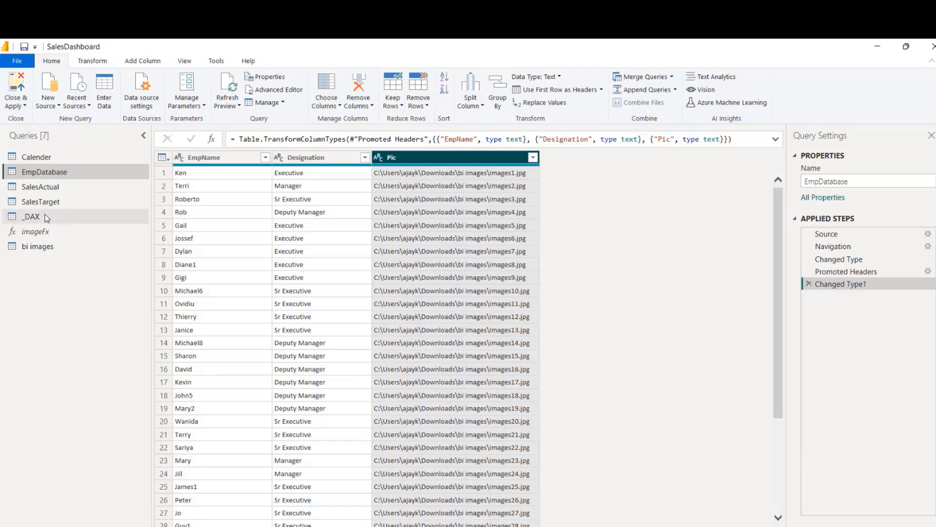
{"action": "left_click", "coordinate": [42, 246]}
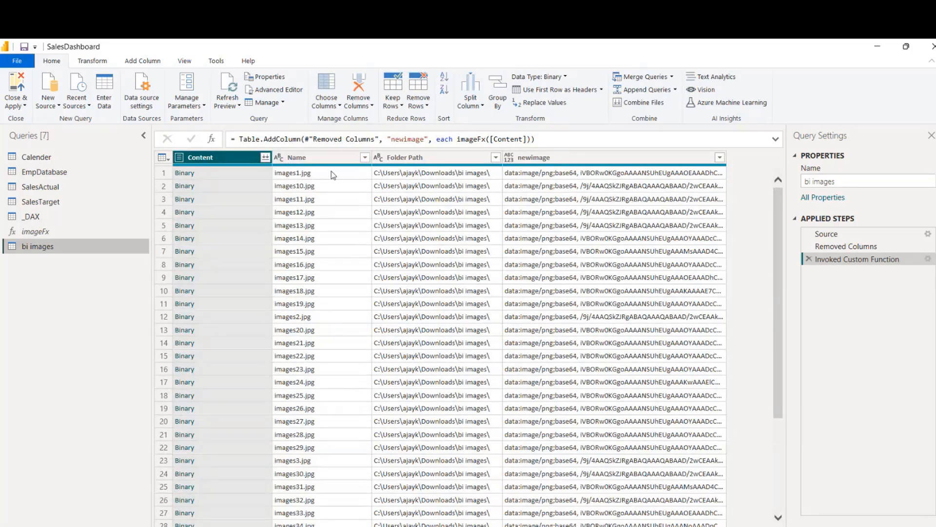
{"action": "left_click", "coordinate": [81, 176]}
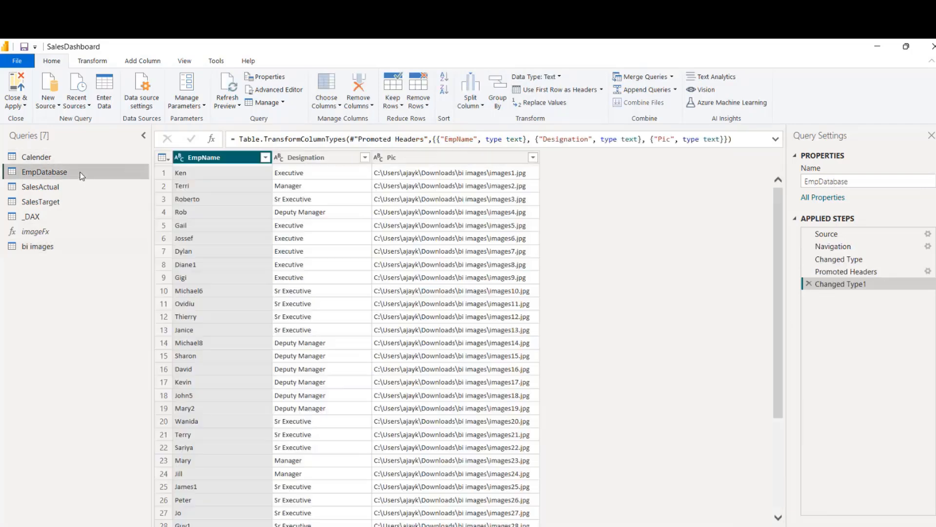
{"action": "left_click", "coordinate": [194, 174]}
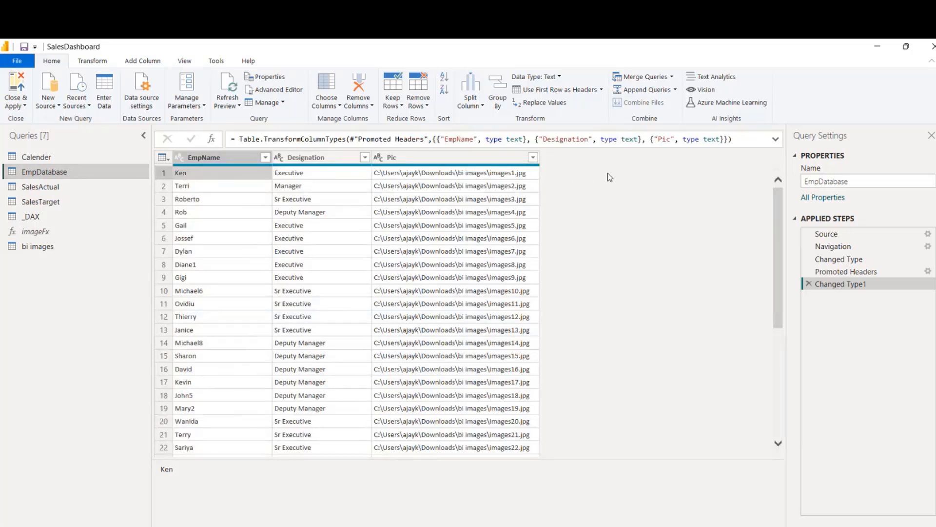
{"action": "left_click", "coordinate": [78, 247]}
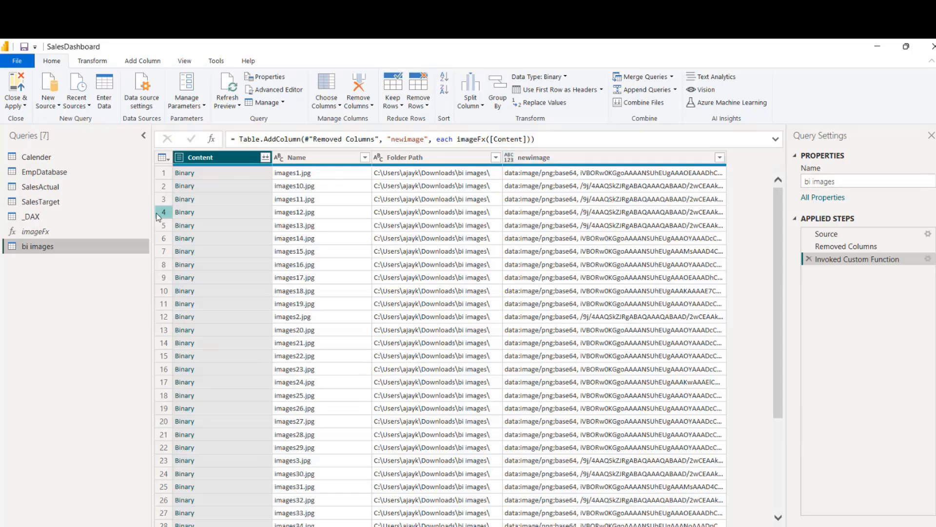
{"action": "left_click", "coordinate": [53, 175]}
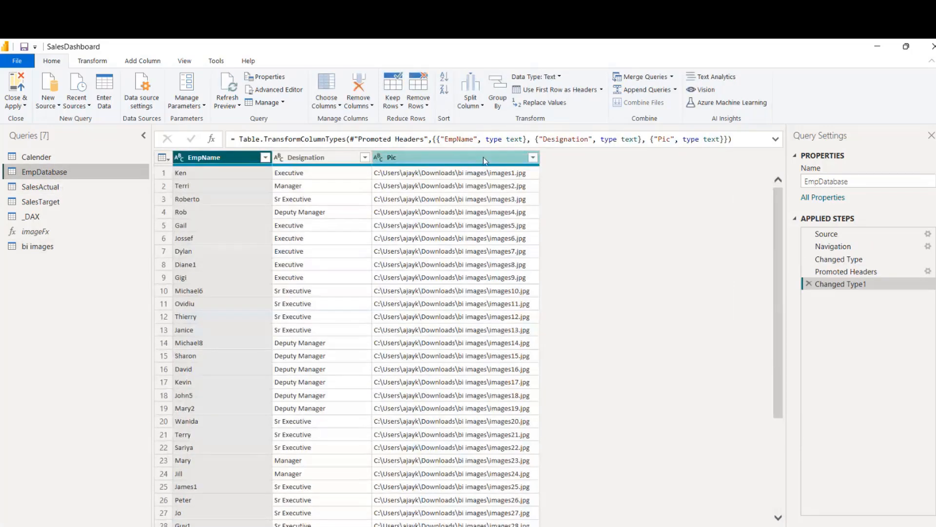
Try splitting EmpDatabase's Pic column at the right-most \ delimiter, and delete the resulting Changed Type2 and Split Column by Delimiter steps
{"action": "left_click", "coordinate": [484, 158]}
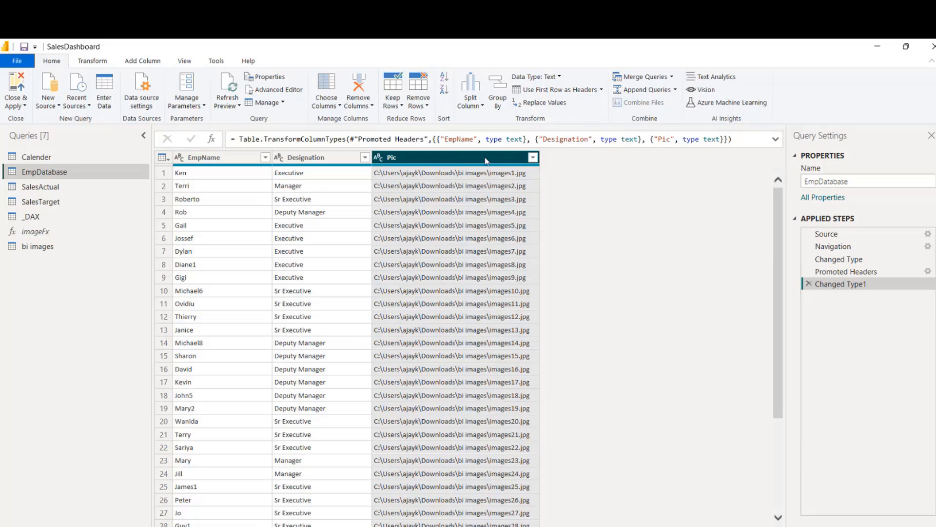
{"action": "right_click", "coordinate": [447, 160]}
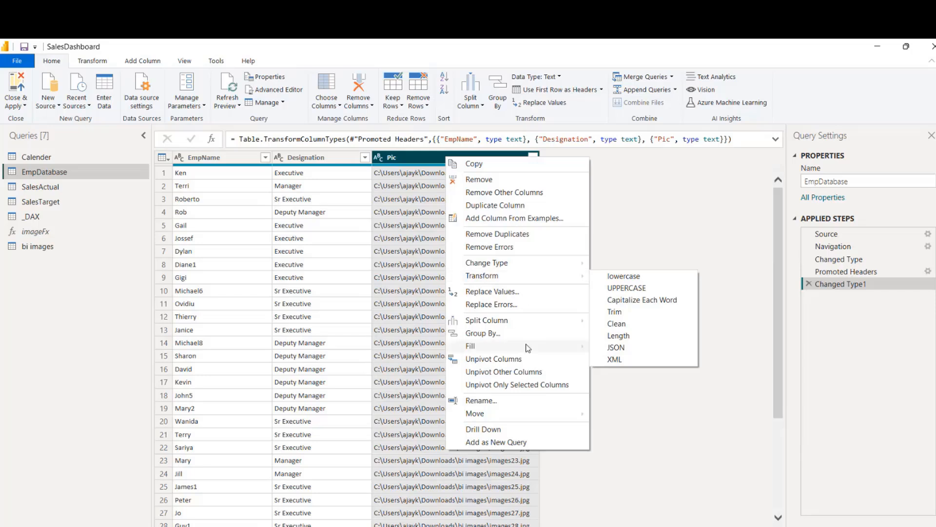
{"action": "mouse_move", "coordinate": [506, 326]}
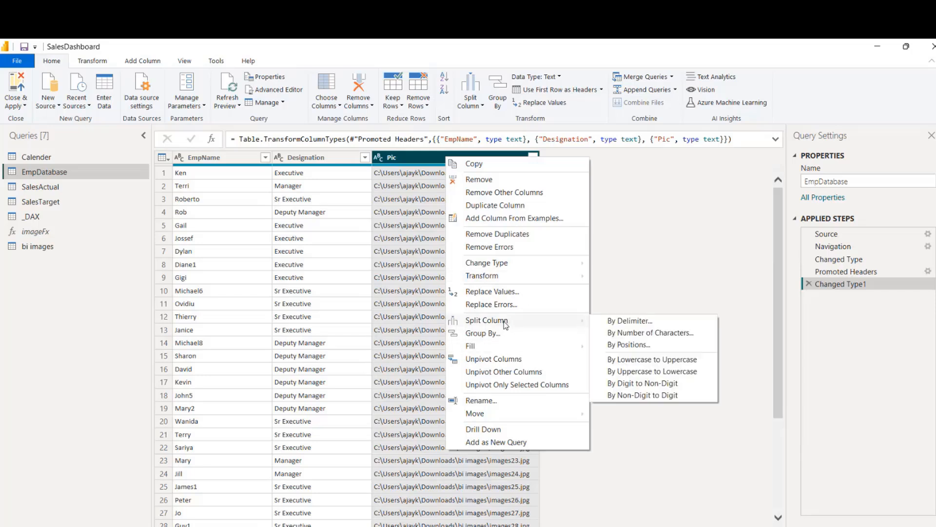
{"action": "left_click", "coordinate": [632, 320]}
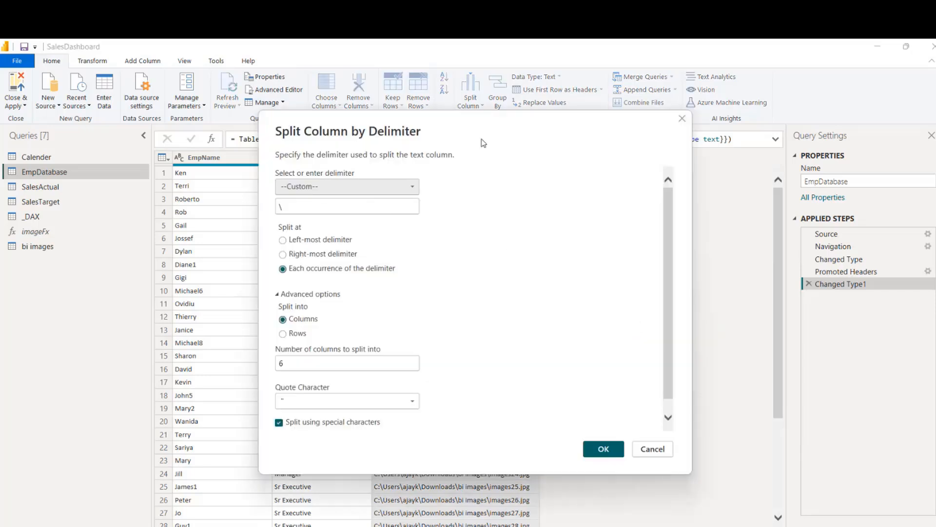
{"action": "left_click_drag", "start_coordinate": [453, 121], "coordinate": [759, 163]}
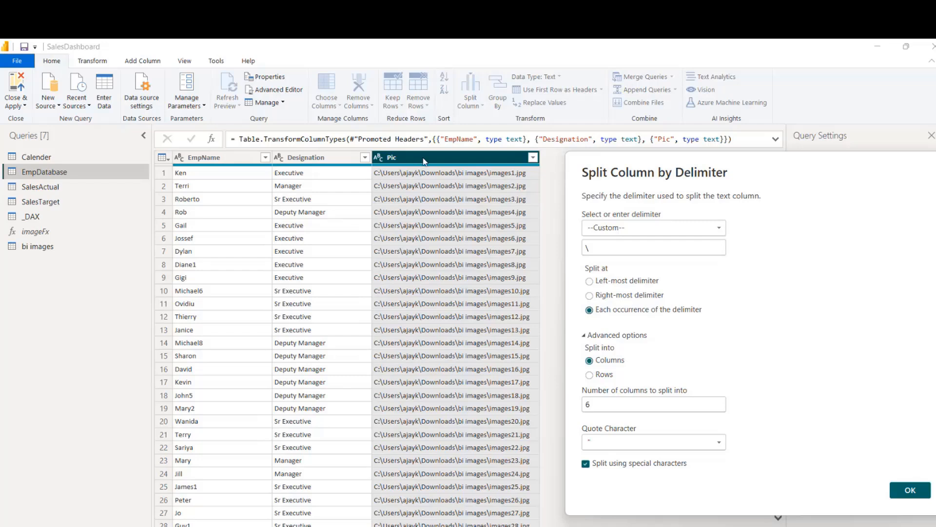
{"action": "left_click", "coordinate": [626, 296]}
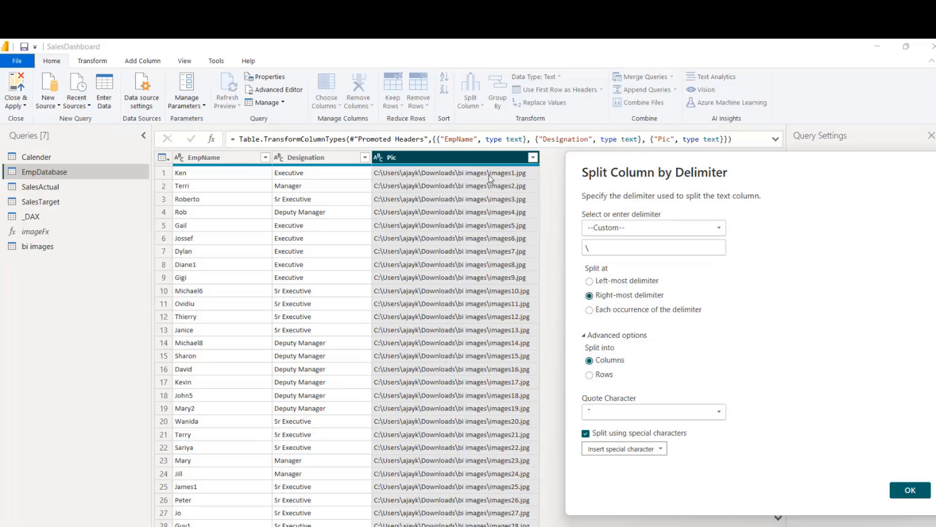
{"action": "left_click", "coordinate": [910, 491]}
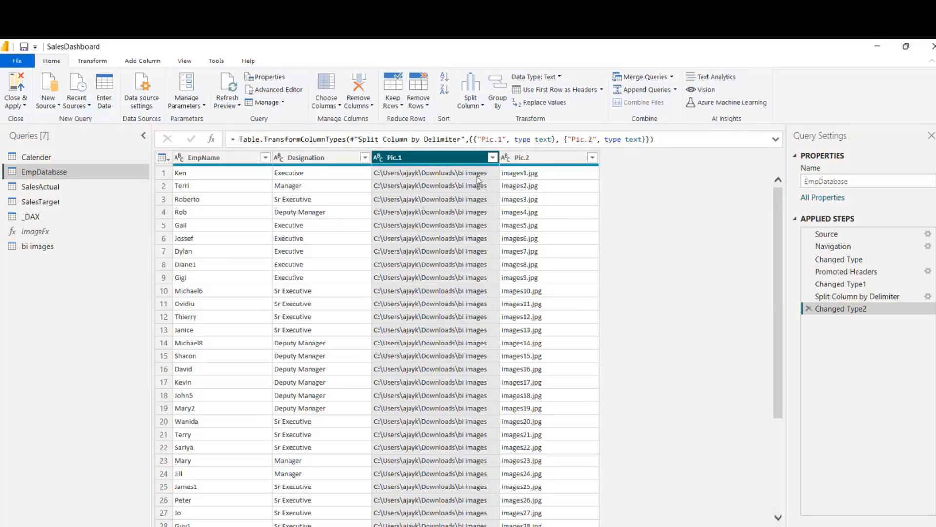
{"action": "left_click", "coordinate": [538, 161]}
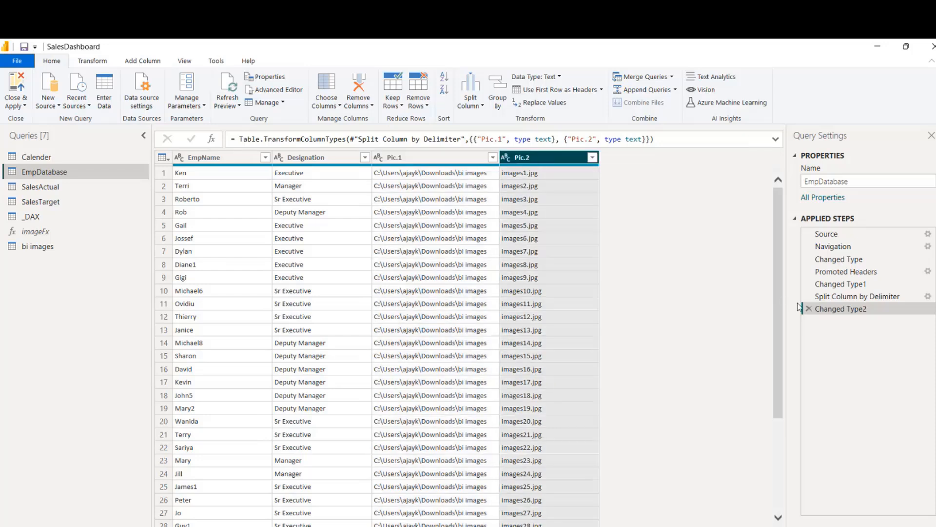
{"action": "left_click", "coordinate": [809, 308]}
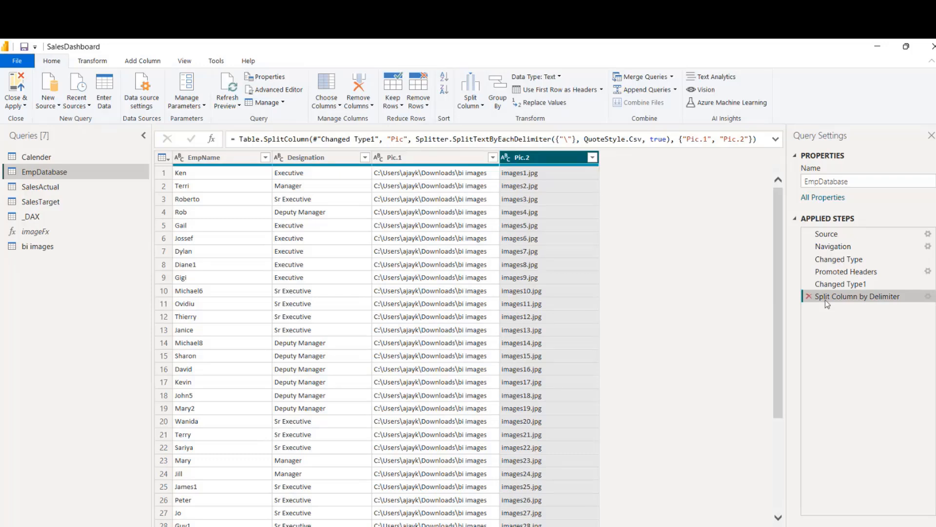
{"action": "left_click", "coordinate": [809, 296]}
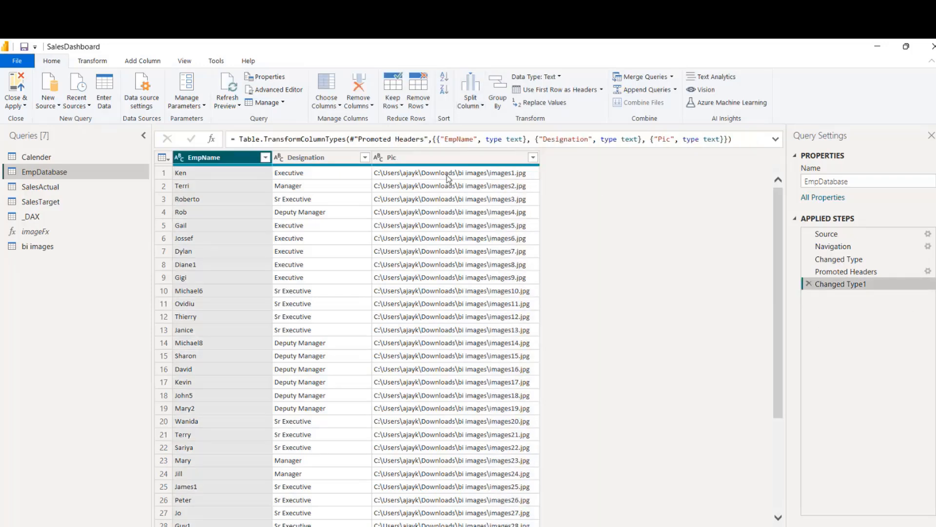
Select EmpDatabase's Pic column as the source for a new column
{"action": "left_click", "coordinate": [429, 156]}
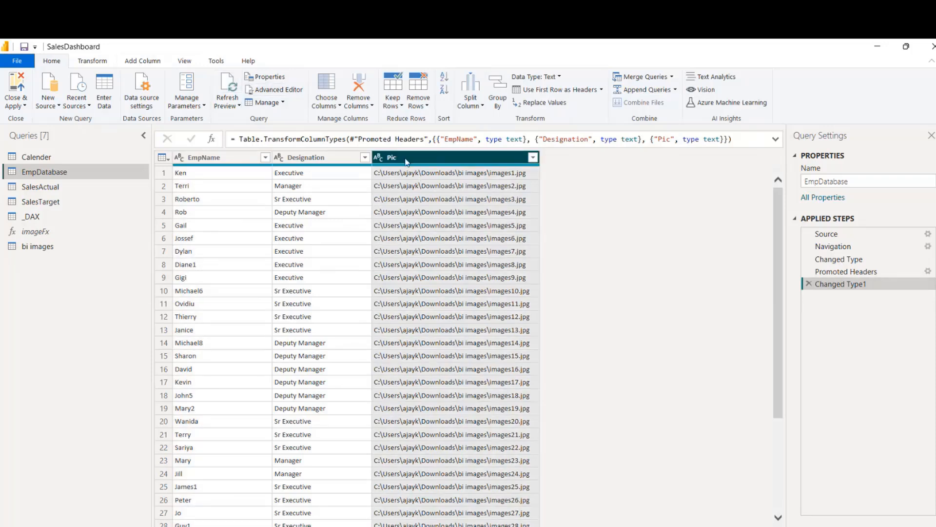
{"action": "left_click", "coordinate": [141, 62]}
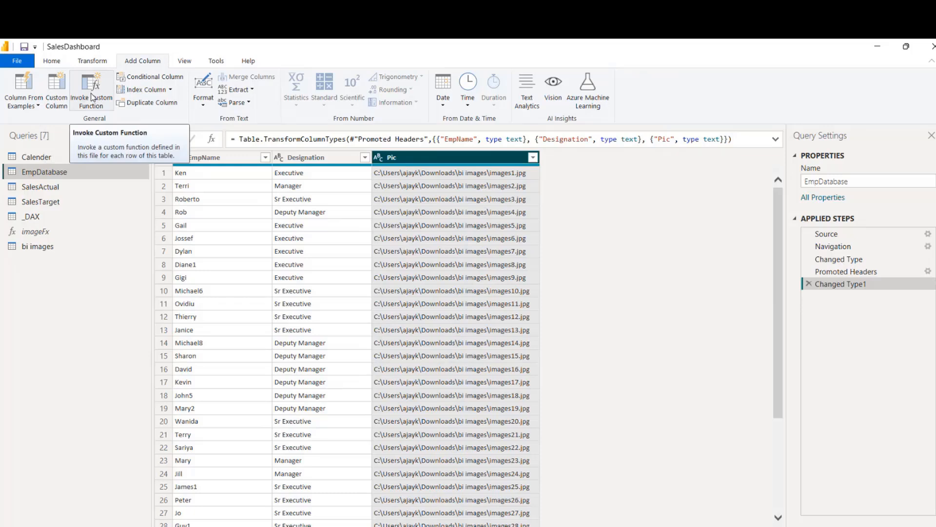
{"action": "left_click", "coordinate": [55, 95]}
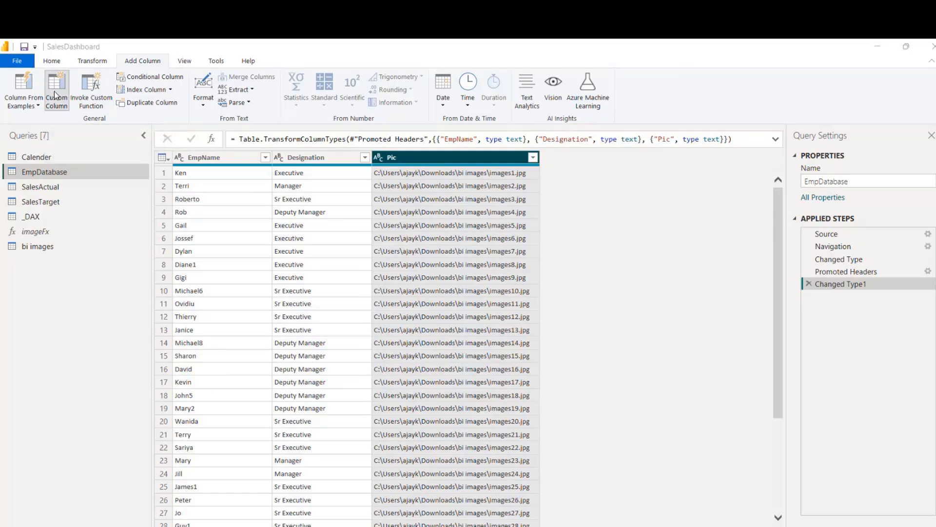
{"action": "left_click", "coordinate": [295, 257]}
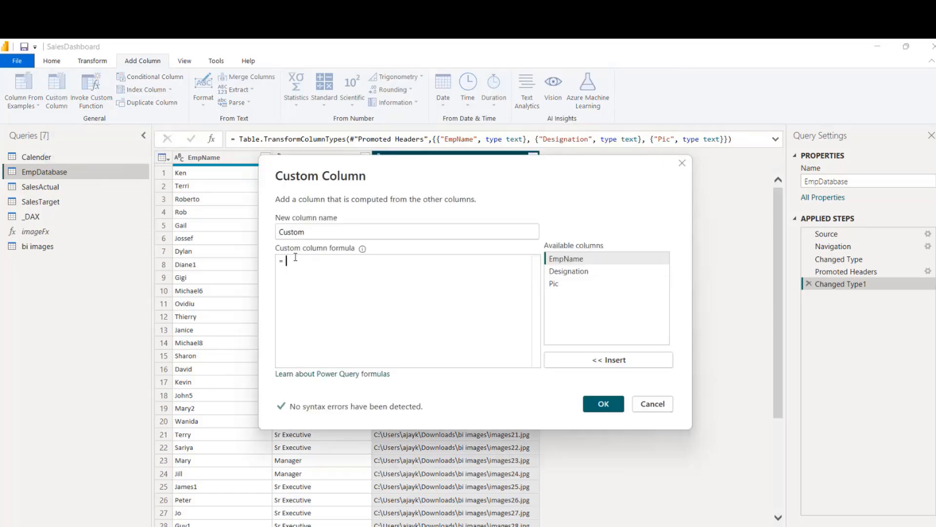
{"action": "type", "text": "4+4"}
{"action": "left_click", "coordinate": [551, 258]}
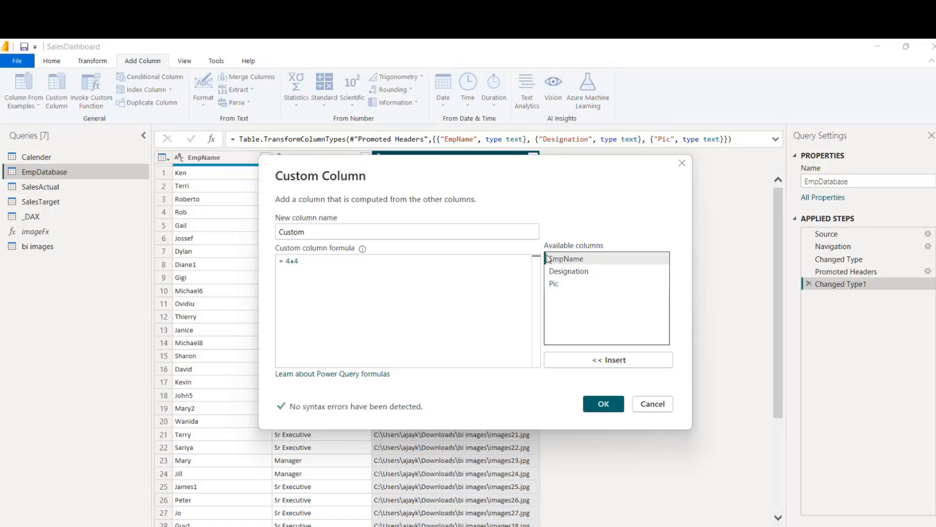
{"action": "double_click", "coordinate": [569, 260]}
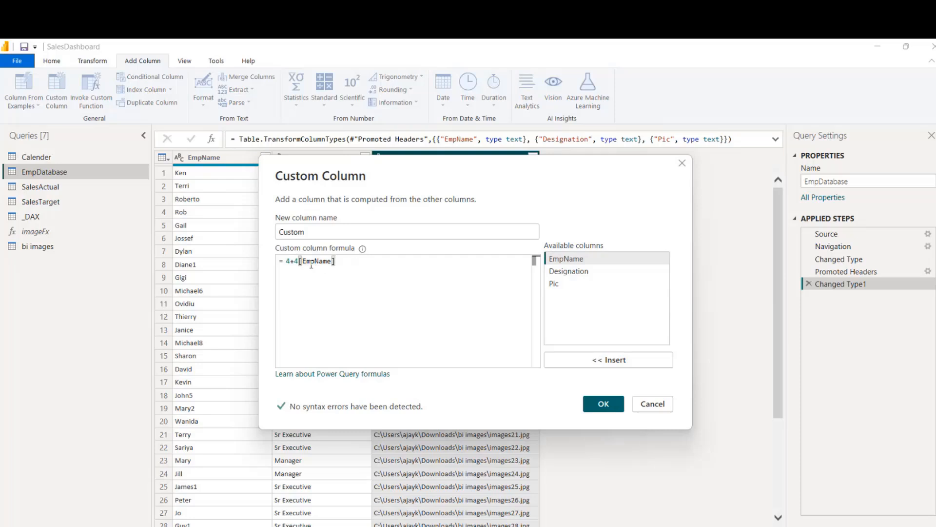
{"action": "left_click", "coordinate": [298, 262]}
{"action": "key", "text": "BackSpace"}
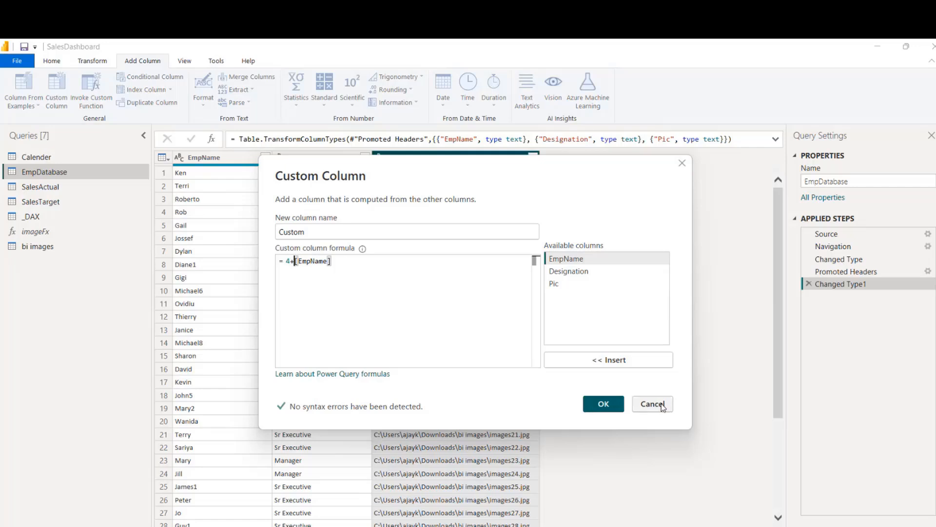
{"action": "left_click", "coordinate": [661, 405]}
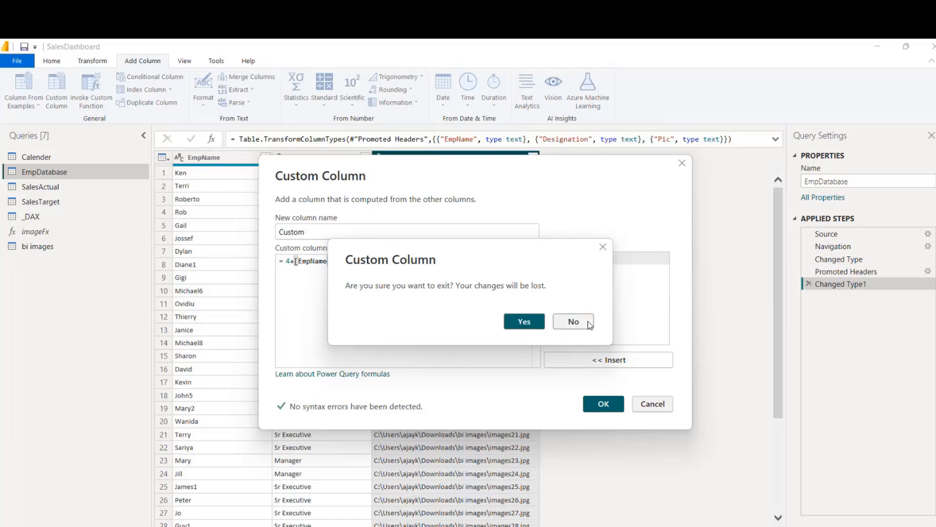
{"action": "left_click", "coordinate": [525, 321]}
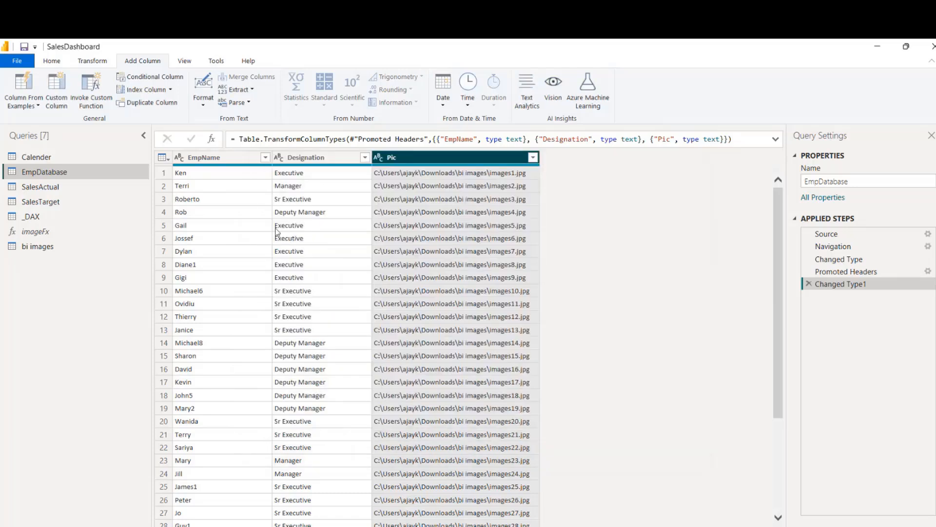
Add a column from examples based on the selected Pic column, using images1.jpg as the sample value for the first row
{"action": "left_click", "coordinate": [36, 107]}
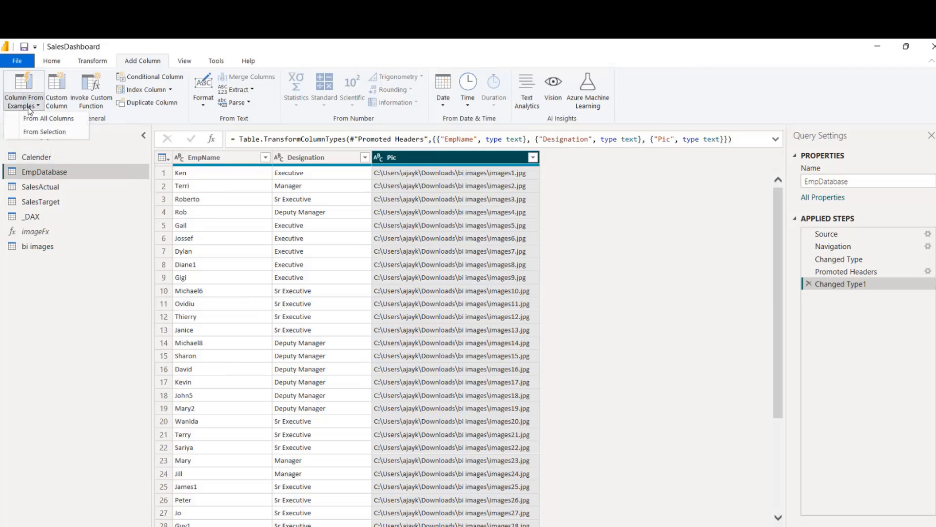
{"action": "left_click", "coordinate": [54, 132]}
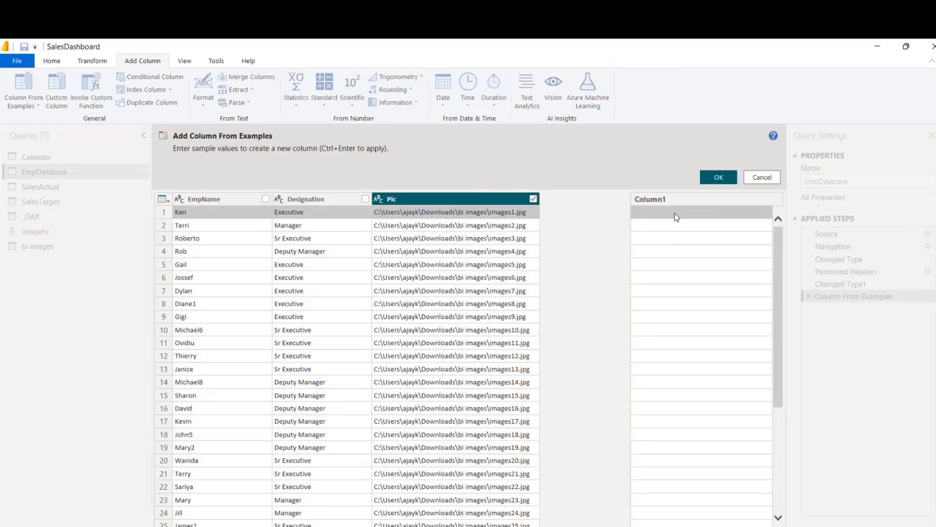
{"action": "left_click", "coordinate": [649, 216]}
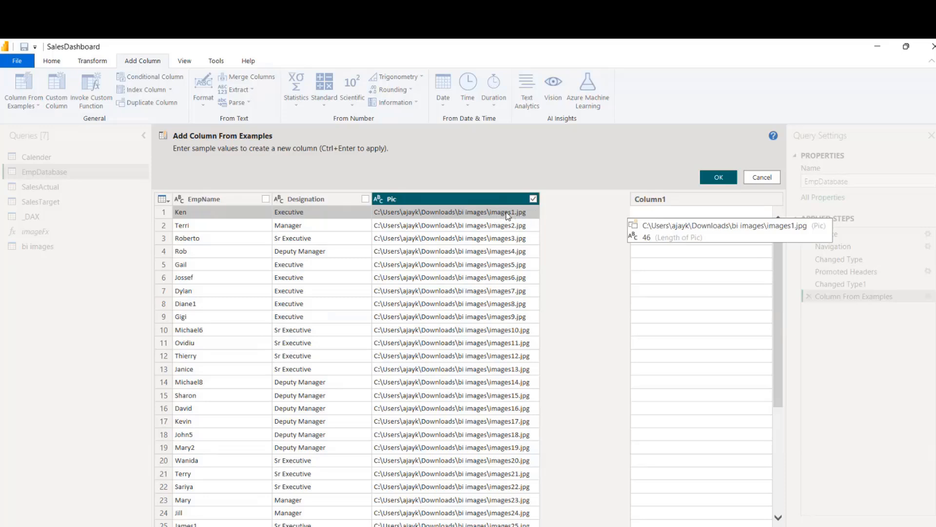
{"action": "type", "text": "images"}
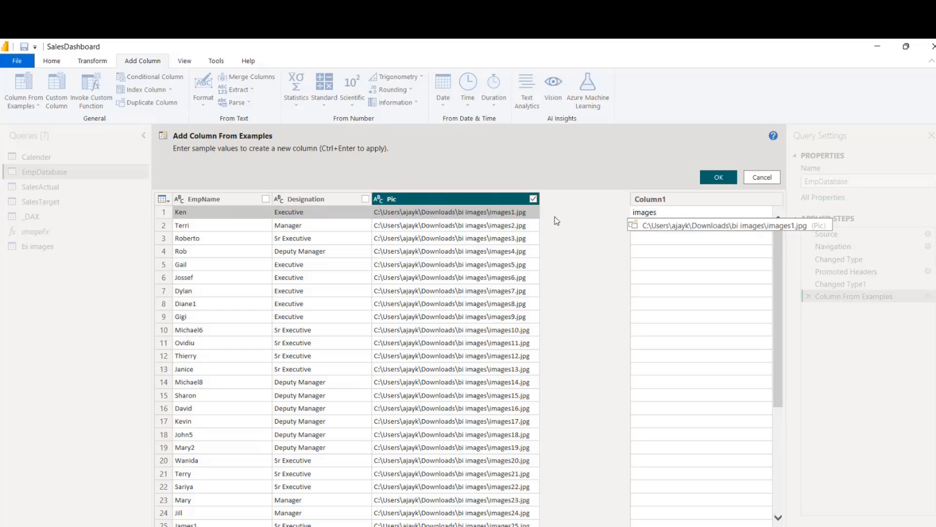
{"action": "type", "text": "1.j"}
{"action": "type", "text": "pg"}
{"action": "left_click", "coordinate": [690, 212]}
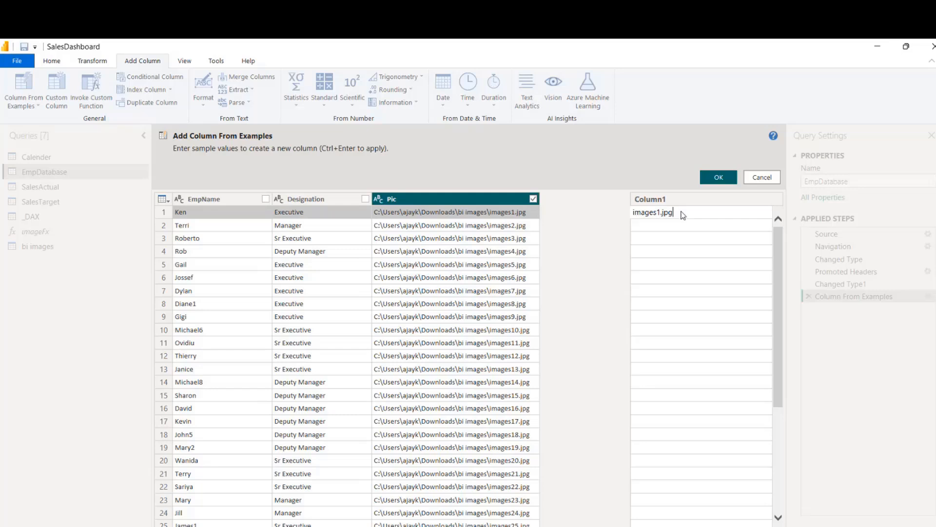
{"action": "key", "text": "Return"}
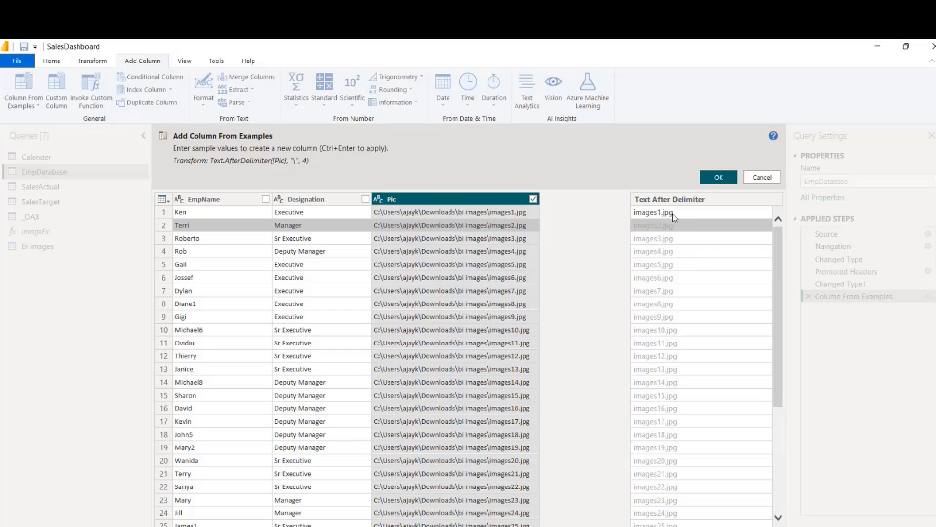
{"action": "left_click", "coordinate": [719, 178]}
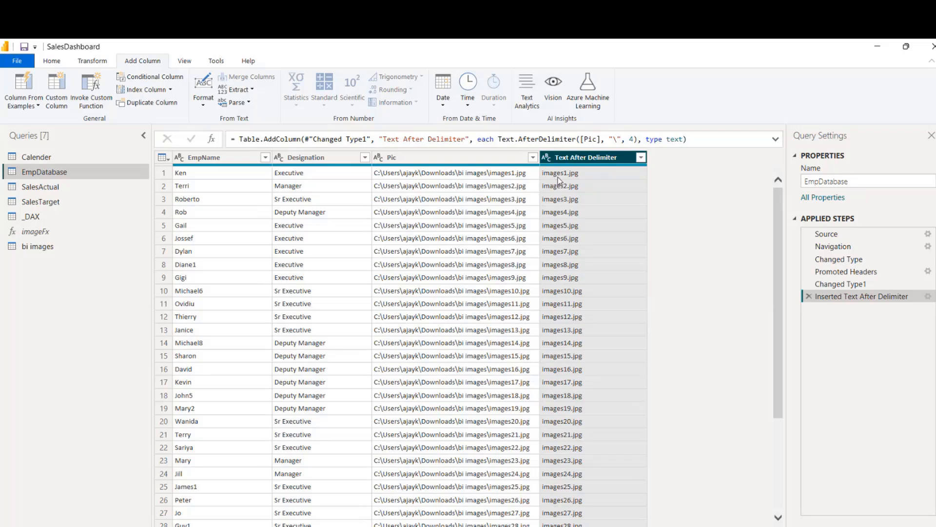
Rename EmpDatabase's Text After Delimiter column to image_name
{"action": "double_click", "coordinate": [577, 159]}
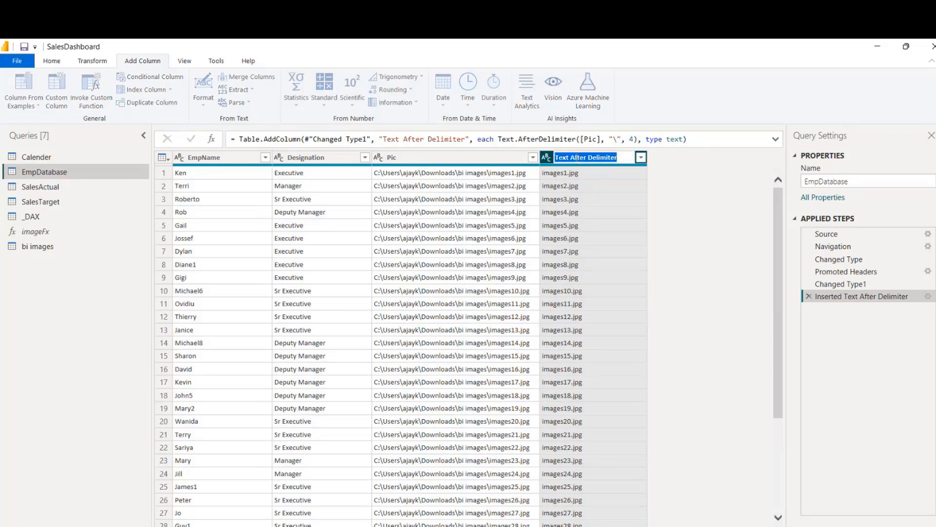
{"action": "type", "text": "final"}
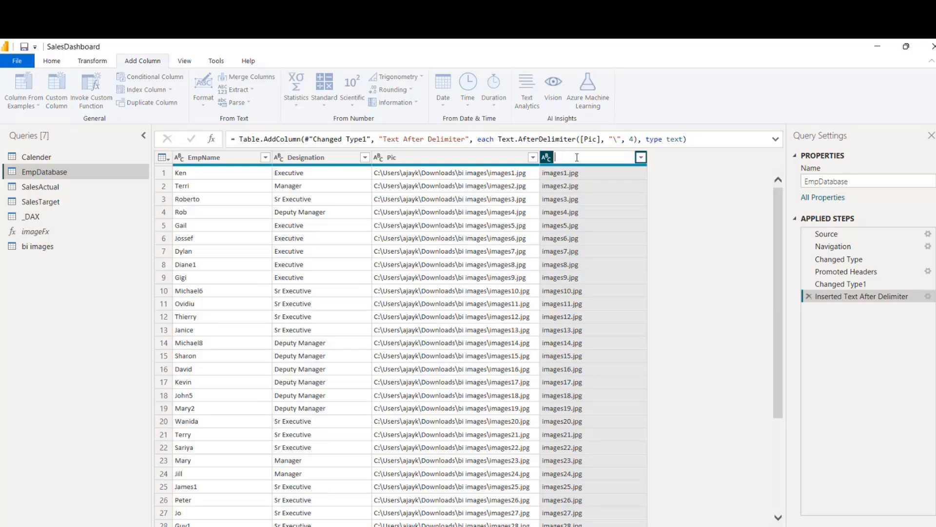
{"action": "type", "text": "image"}
{"action": "key", "text": "BackSpace"}
{"action": "key", "text": "BackSpace"}
{"action": "key", "text": "BackSpace"}
{"action": "key", "text": "BackSpace"}
{"action": "key", "text": "BackSpace"}
{"action": "key", "text": "BackSpace"}
{"action": "key", "text": "BackSpace"}
{"action": "key", "text": "BackSpace"}
{"action": "key", "text": "BackSpace"}
{"action": "key", "text": "BackSpace"}
{"action": "type", "text": "image"}
{"action": "key", "text": "Return"}
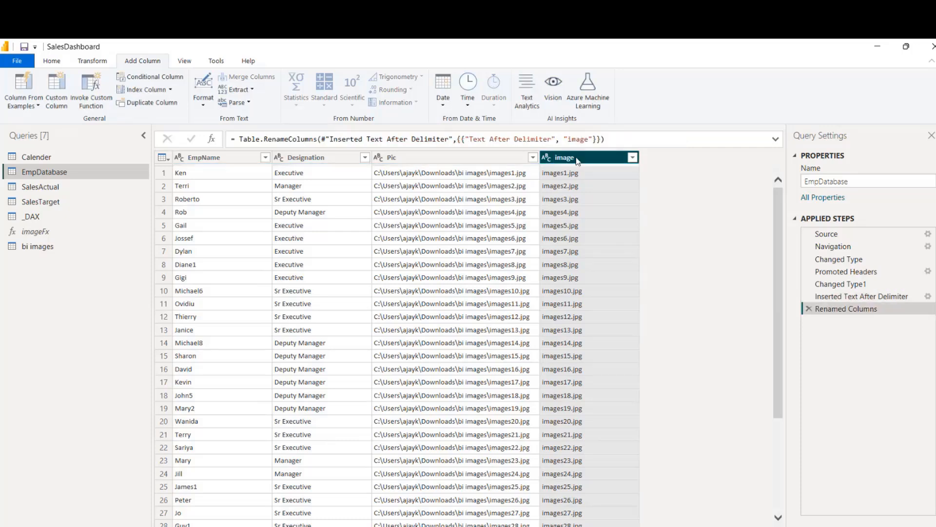
{"action": "double_click", "coordinate": [576, 158]}
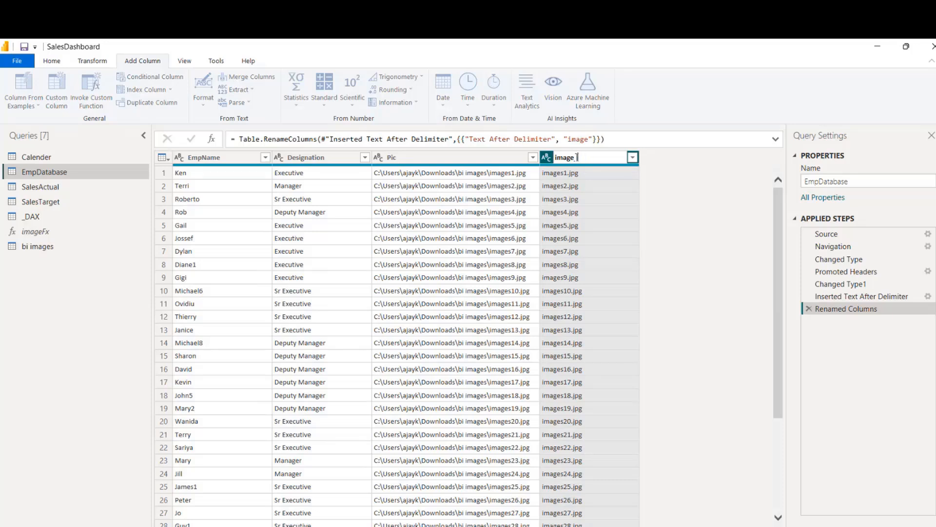
{"action": "type", "text": "_name"}
{"action": "left_click", "coordinate": [707, 211]}
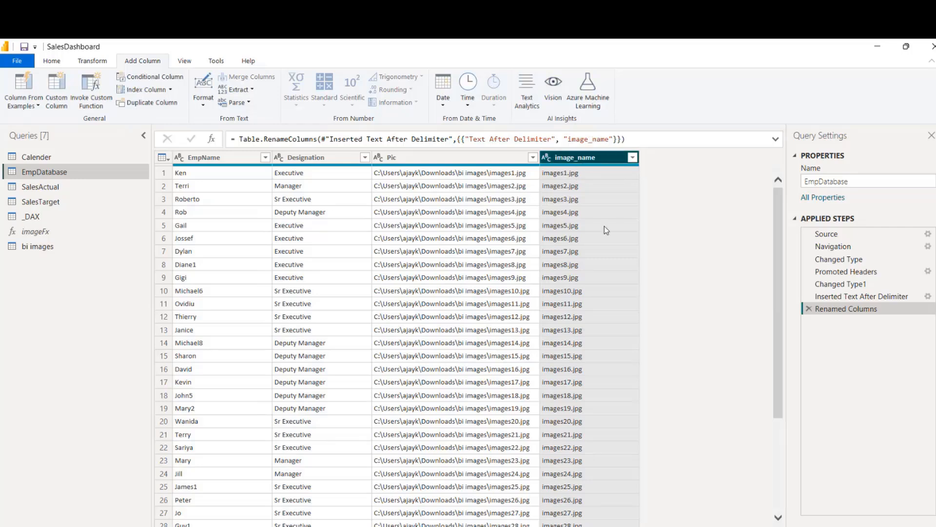
Compare EmpDatabase's image_name column with the Name and newimage columns in bi images, and return to EmpDatabase
{"action": "left_click", "coordinate": [57, 249]}
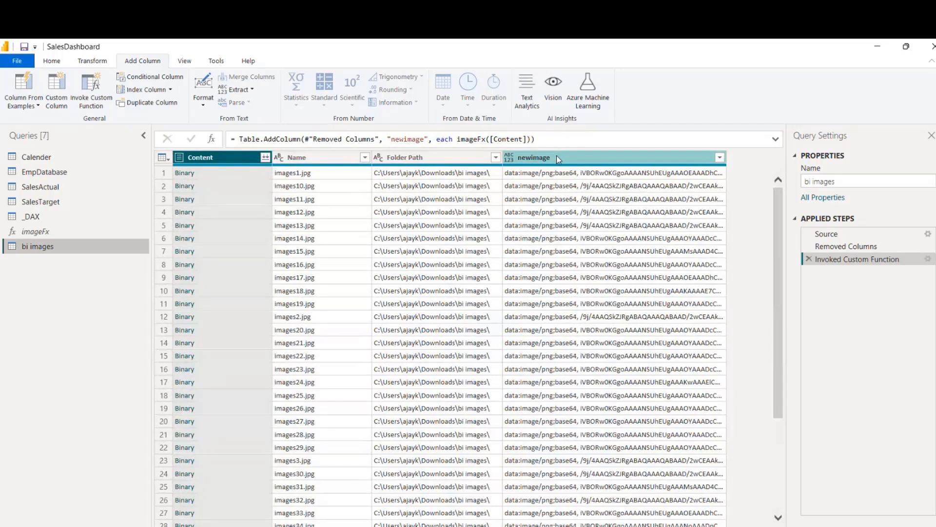
{"action": "left_click", "coordinate": [73, 173]}
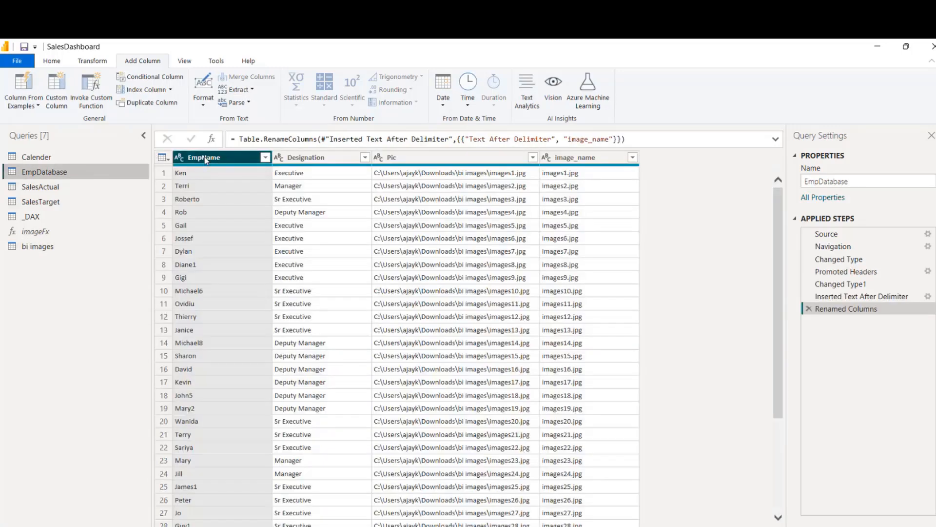
{"action": "left_click", "coordinate": [593, 156]}
{"action": "left_click", "coordinate": [75, 250]}
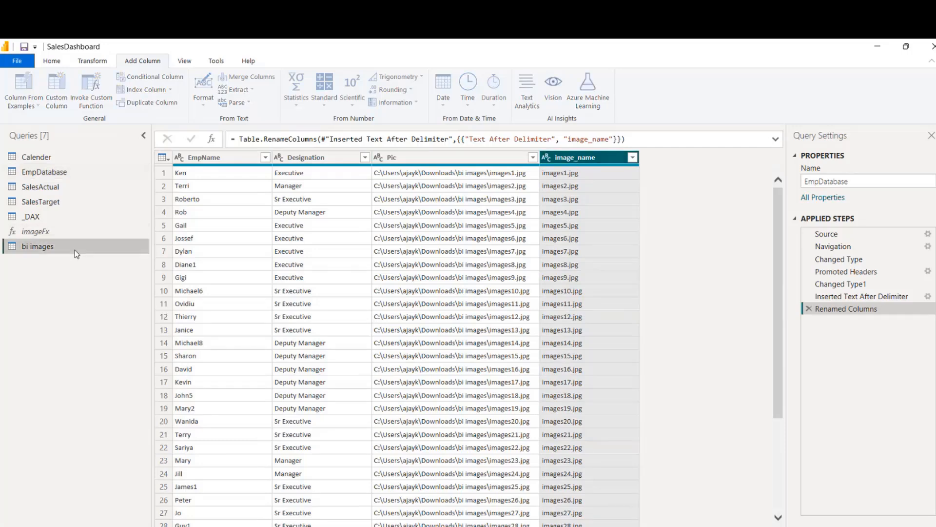
{"action": "left_click", "coordinate": [303, 157]}
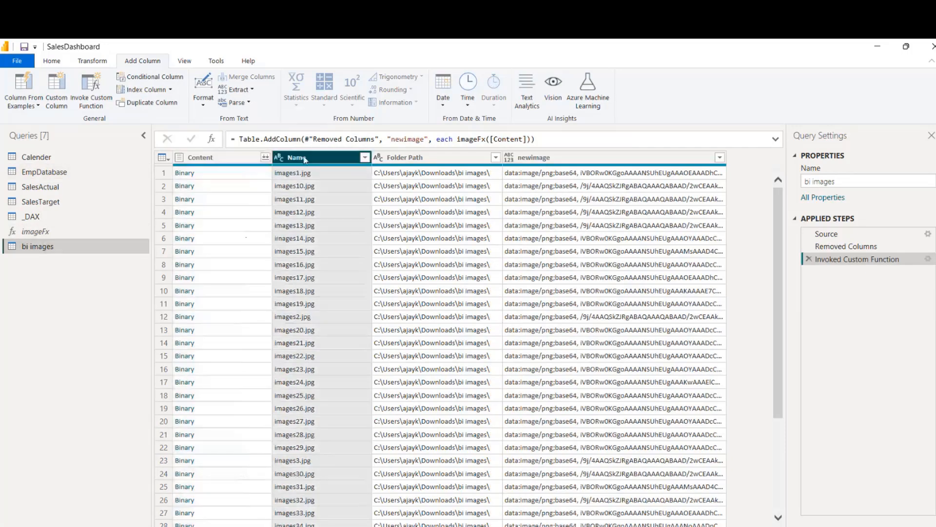
{"action": "left_click", "coordinate": [64, 176]}
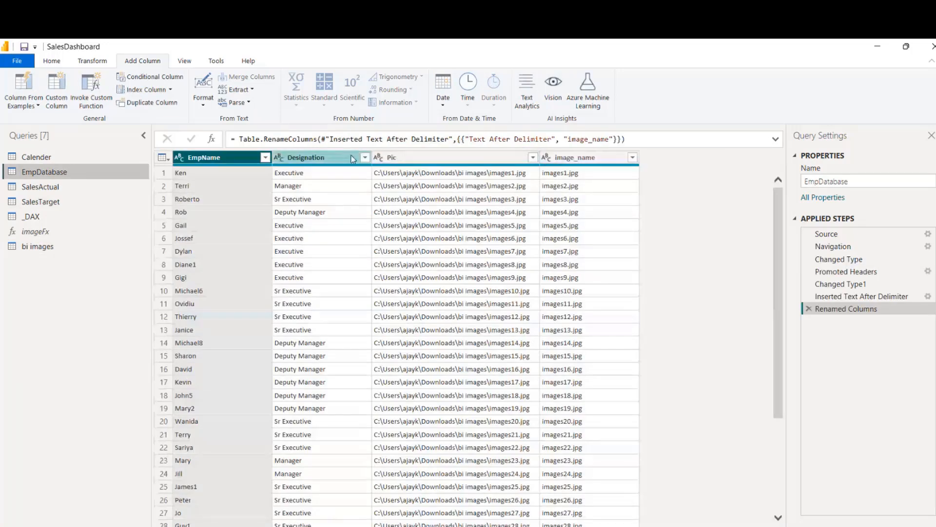
Close the query editor and apply the query changes to the report
{"action": "left_click", "coordinate": [50, 61]}
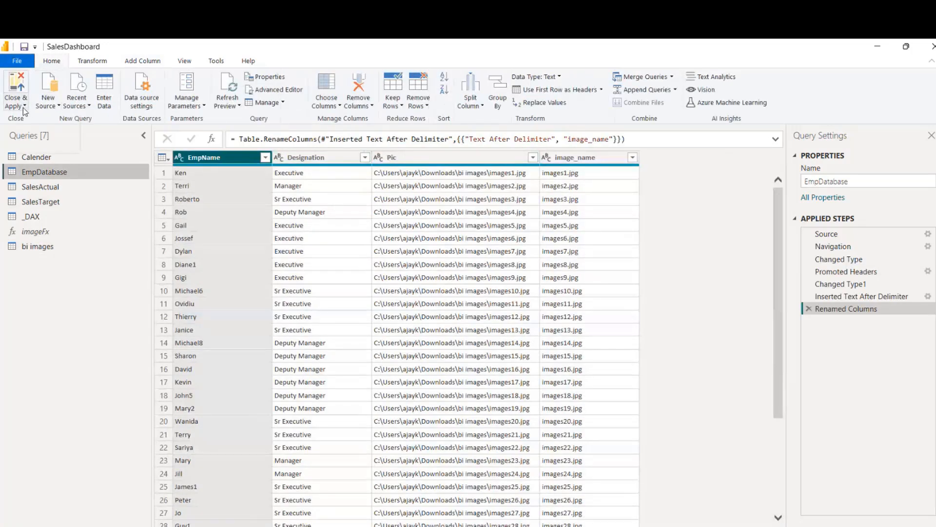
{"action": "left_click", "coordinate": [23, 108]}
{"action": "left_click", "coordinate": [61, 121]}
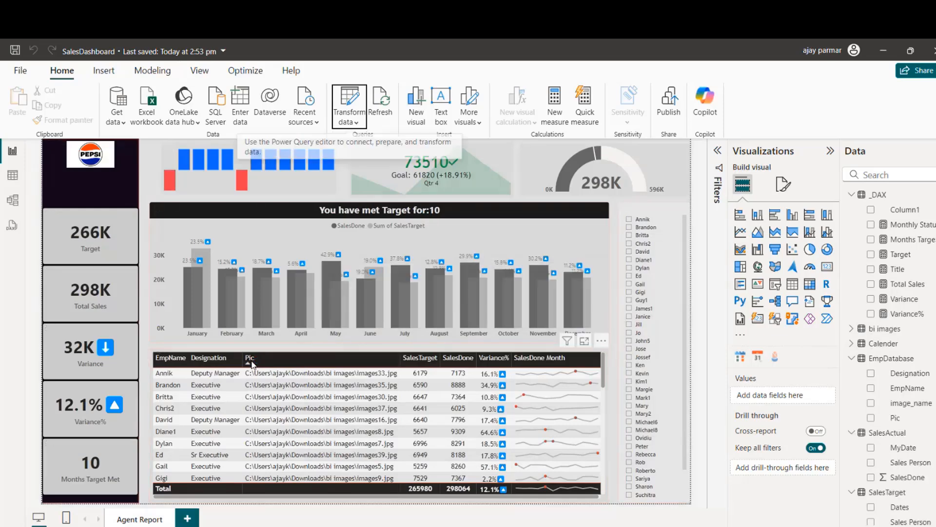
Place the bi images table beside EmpDatabase in the model diagram, with the Properties pane collapsed
{"action": "left_click", "coordinate": [13, 200]}
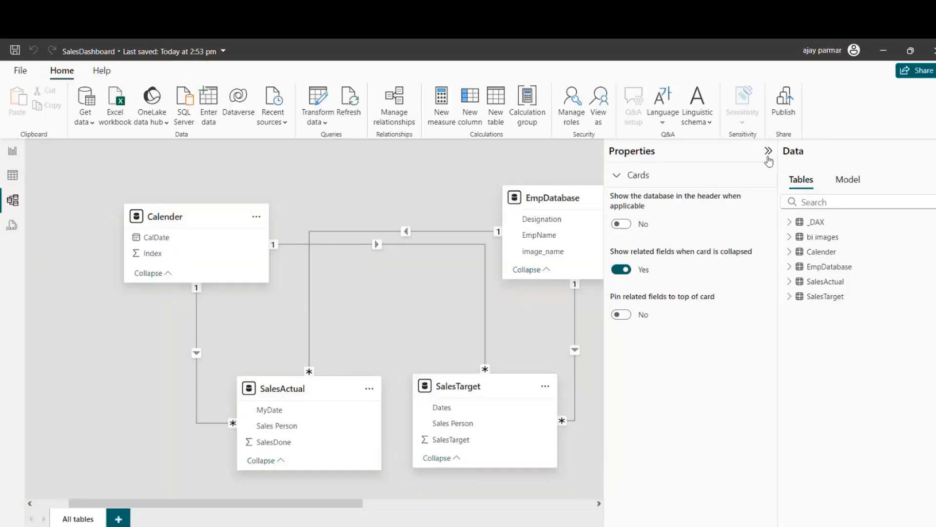
{"action": "left_click", "coordinate": [767, 152]}
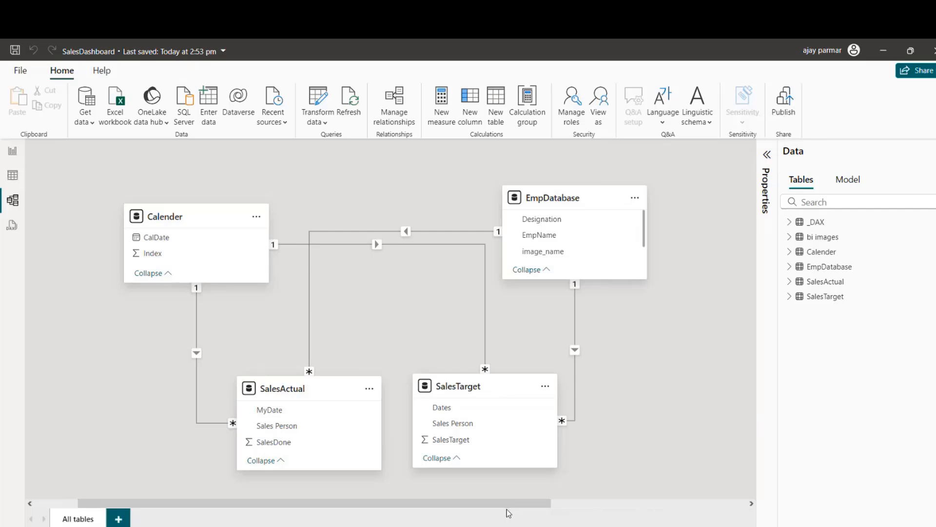
{"action": "left_click_drag", "start_coordinate": [499, 507], "coordinate": [672, 486]}
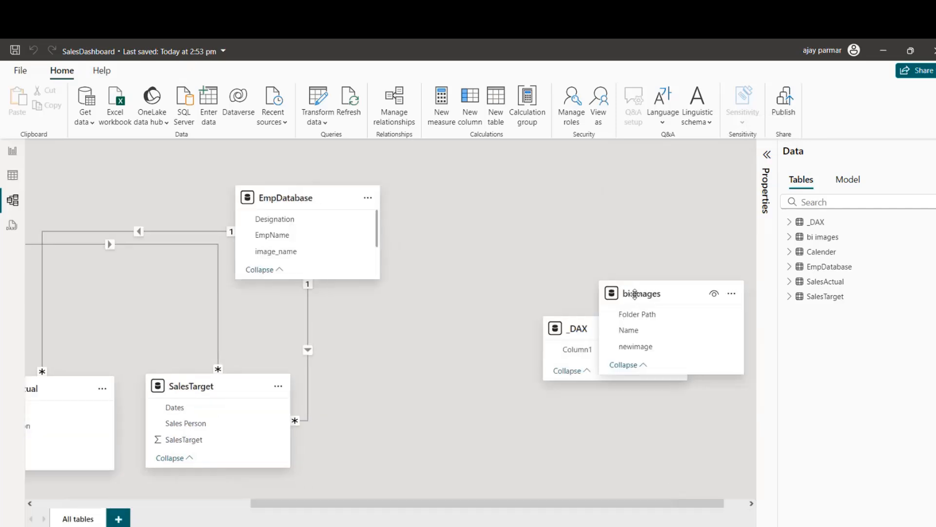
{"action": "left_click_drag", "start_coordinate": [641, 296], "coordinate": [422, 310]}
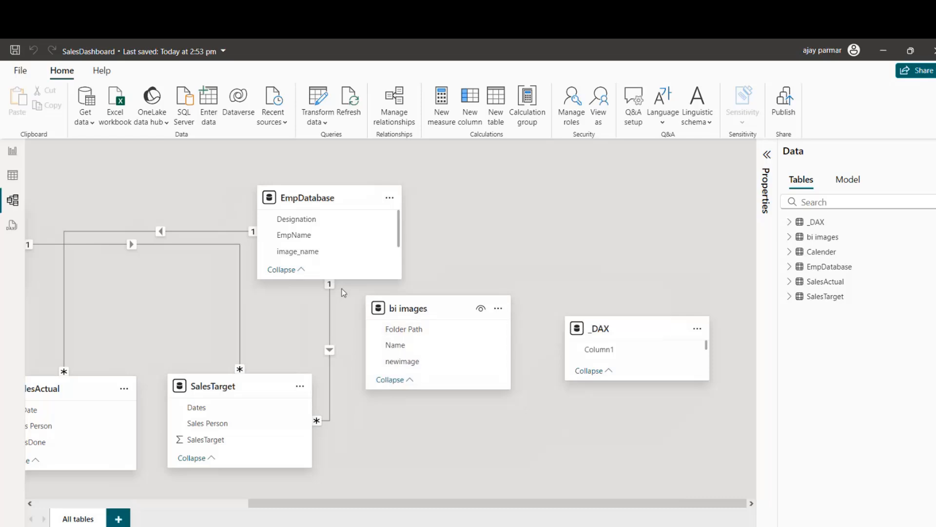
Create an active one-to-many relationship from EmpDatabase's image_name to bi images' newimage, with Single cross-filter direction
{"action": "left_click_drag", "start_coordinate": [314, 261], "coordinate": [419, 365]}
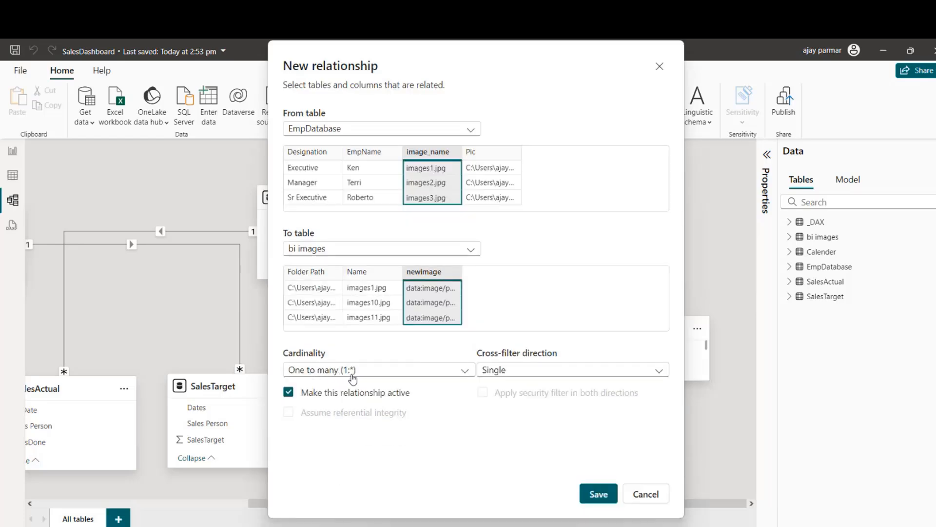
{"action": "left_click", "coordinate": [598, 494]}
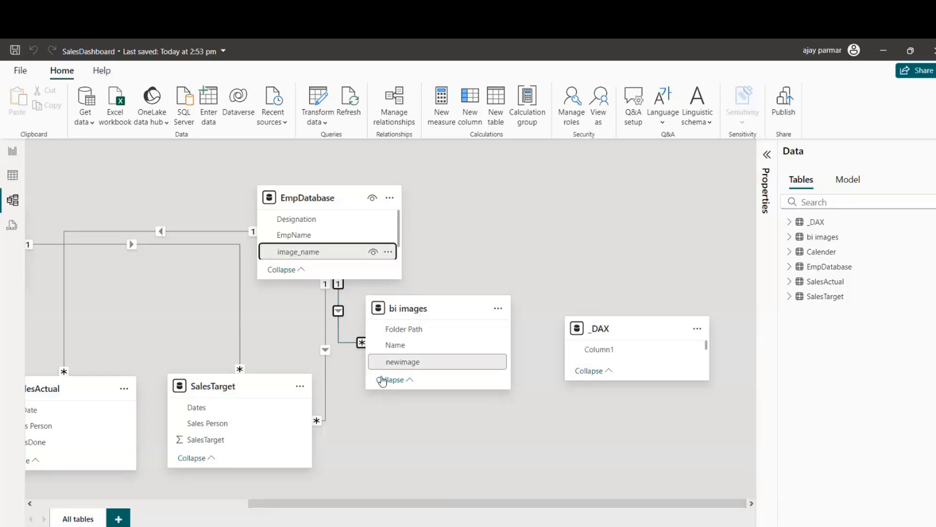
{"action": "left_click_drag", "start_coordinate": [431, 507], "coordinate": [258, 507]}
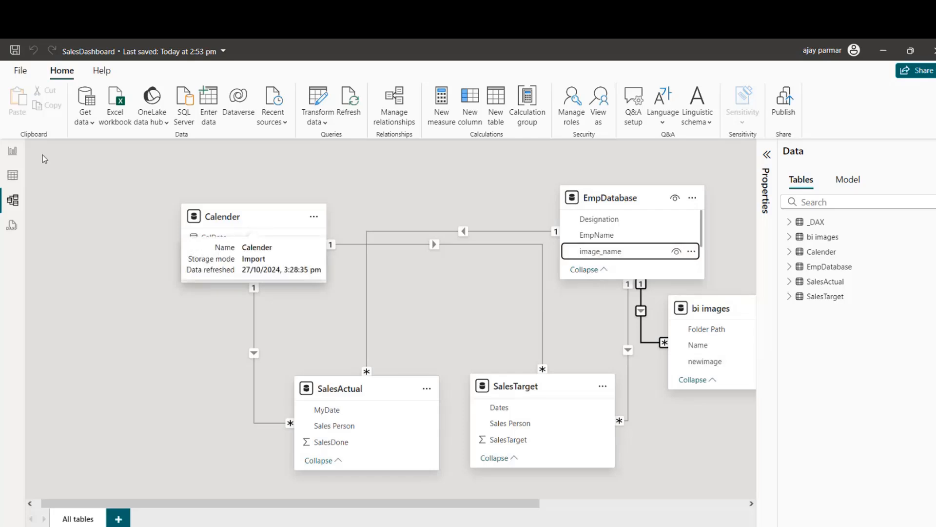
Replace Pic in the Agent Report's employee table with newimage from bi images, placed directly after EmpName
{"action": "left_click", "coordinate": [13, 155]}
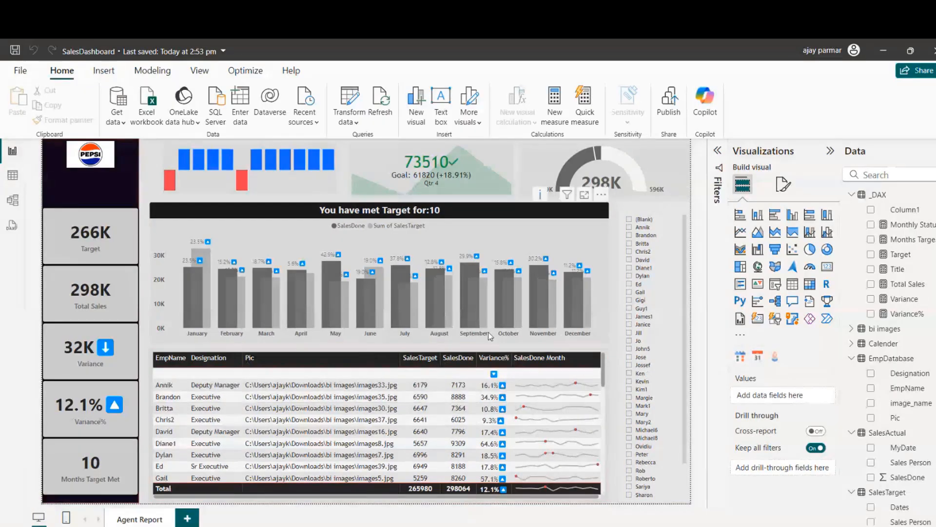
{"action": "left_click", "coordinate": [488, 370]}
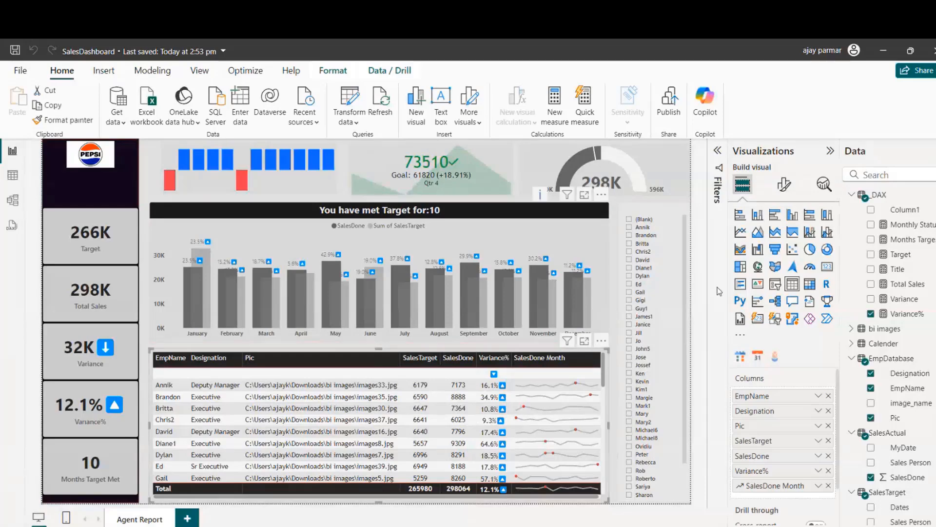
{"action": "left_click", "coordinate": [828, 425]}
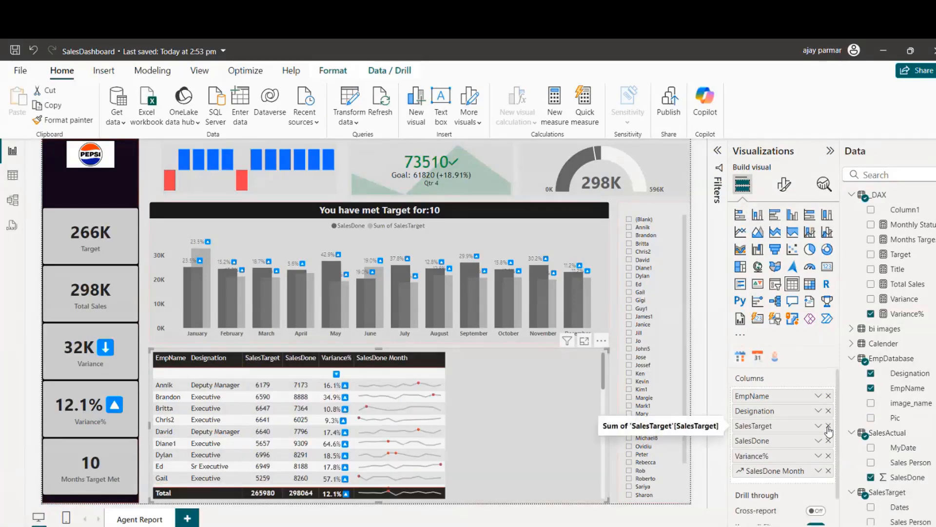
{"action": "left_click", "coordinate": [853, 330]}
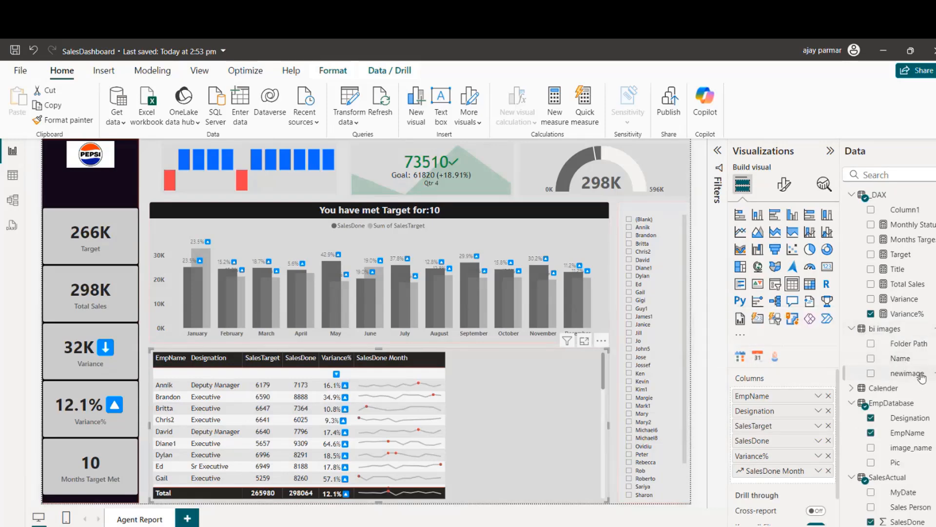
{"action": "left_click_drag", "start_coordinate": [919, 375], "coordinate": [795, 411]}
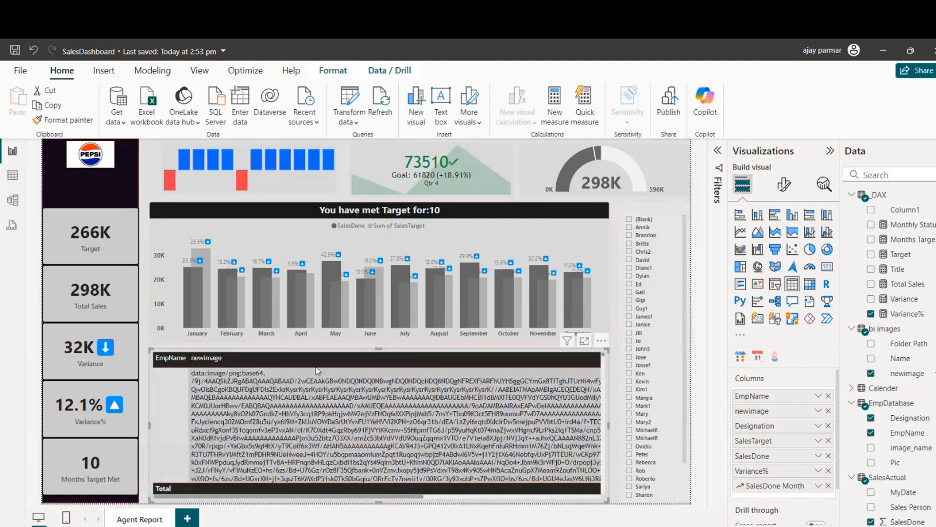
{"action": "mouse_move", "coordinate": [332, 497]}
{"action": "left_mouse_down"}
{"action": "mouse_move", "coordinate": [408, 496]}
{"action": "mouse_move", "coordinate": [326, 497]}
{"action": "left_mouse_up"}
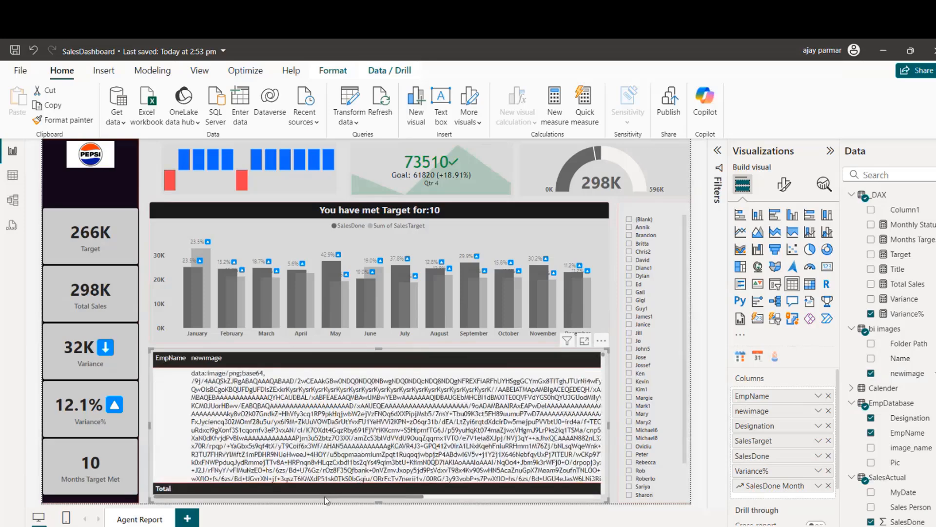
Set the data category of the newimage column in bi images to Image URL
{"action": "left_click", "coordinate": [12, 180]}
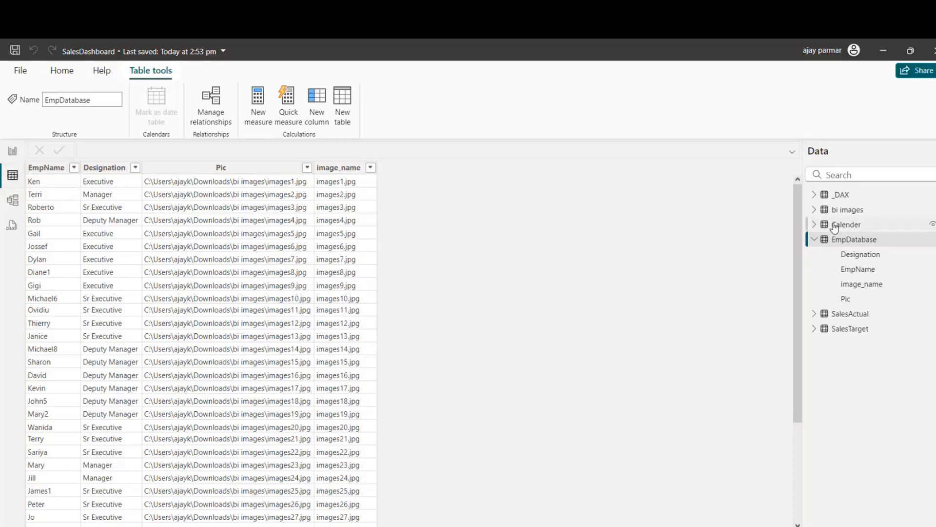
{"action": "left_click", "coordinate": [849, 210]}
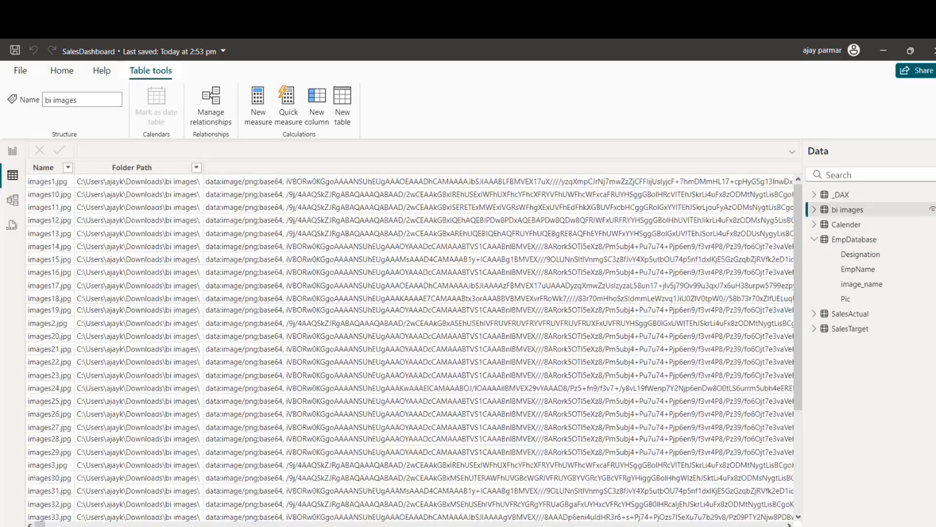
{"action": "left_click_drag", "start_coordinate": [40, 524], "coordinate": [150, 524]}
{"action": "left_click_drag", "start_coordinate": [78, 515], "coordinate": [65, 525]}
{"action": "left_click", "coordinate": [264, 169]}
{"action": "left_click", "coordinate": [287, 171]}
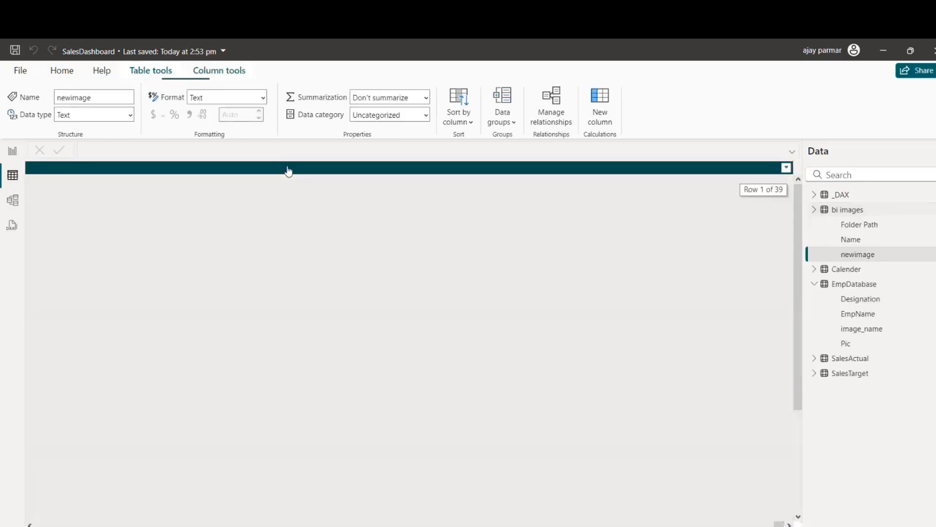
{"action": "left_click", "coordinate": [425, 116]}
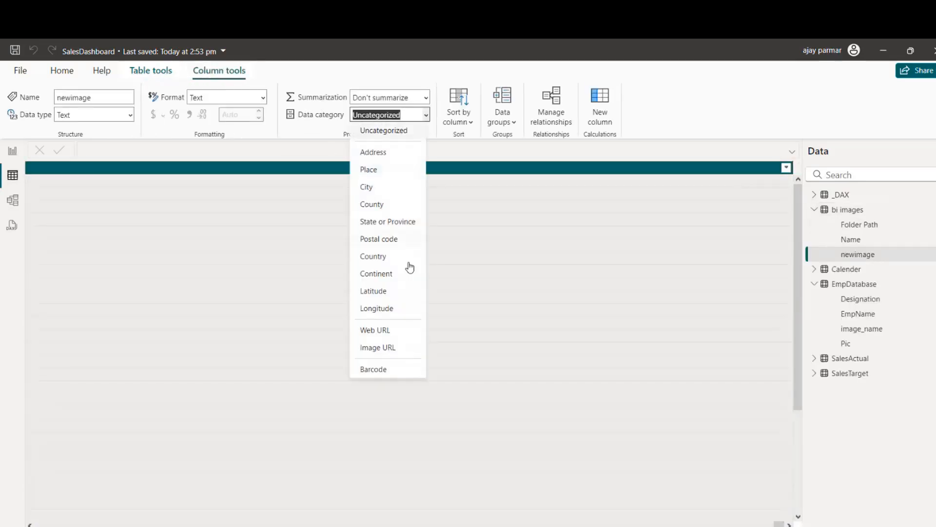
{"action": "left_click", "coordinate": [376, 349]}
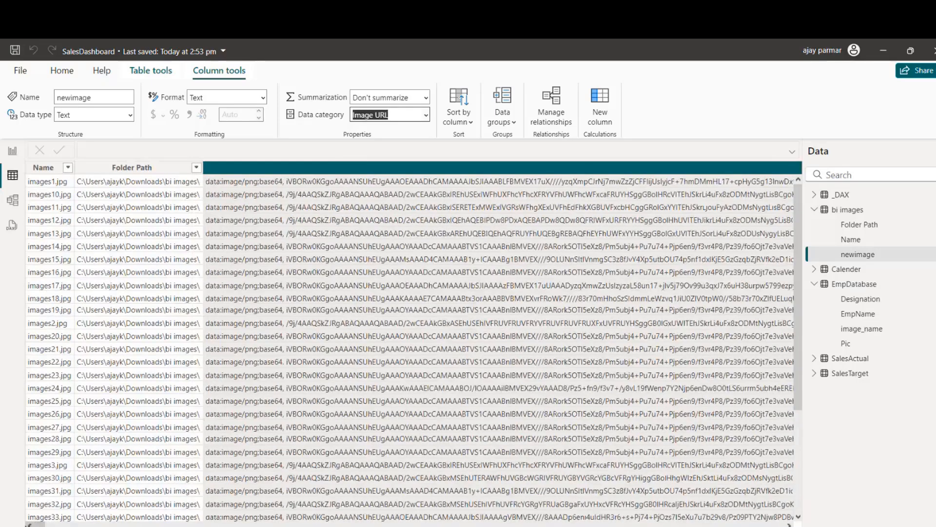
Return to the Agent Report and filter it to the first named employee in the EmpName slicer
{"action": "left_click", "coordinate": [13, 155]}
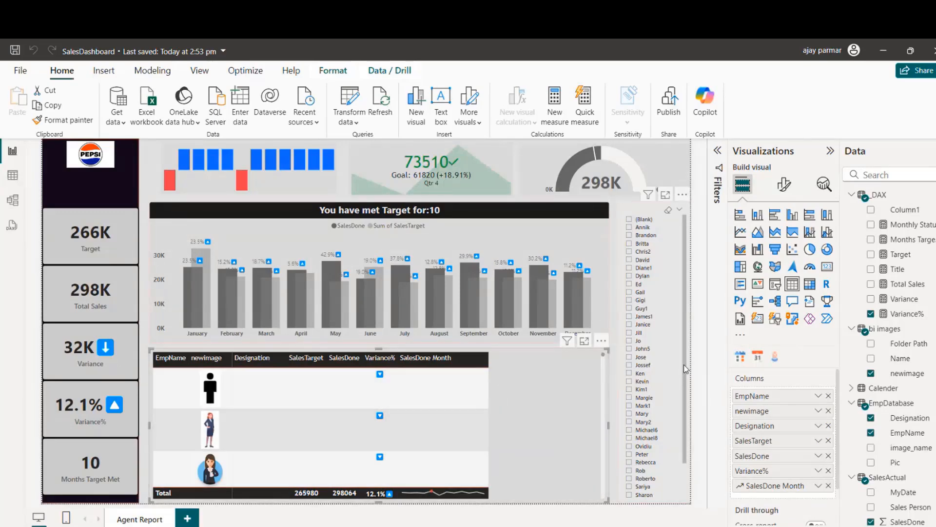
{"action": "left_click", "coordinate": [679, 333]}
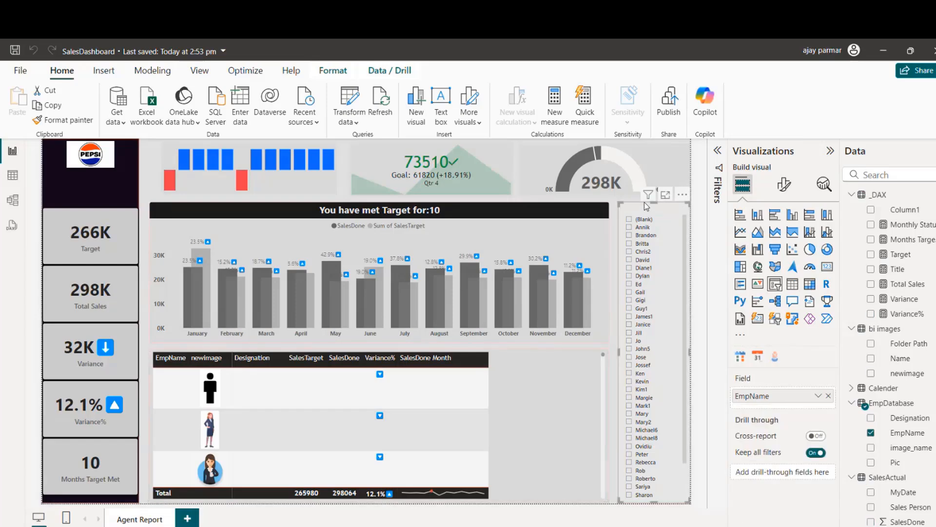
{"action": "left_click", "coordinate": [629, 228]}
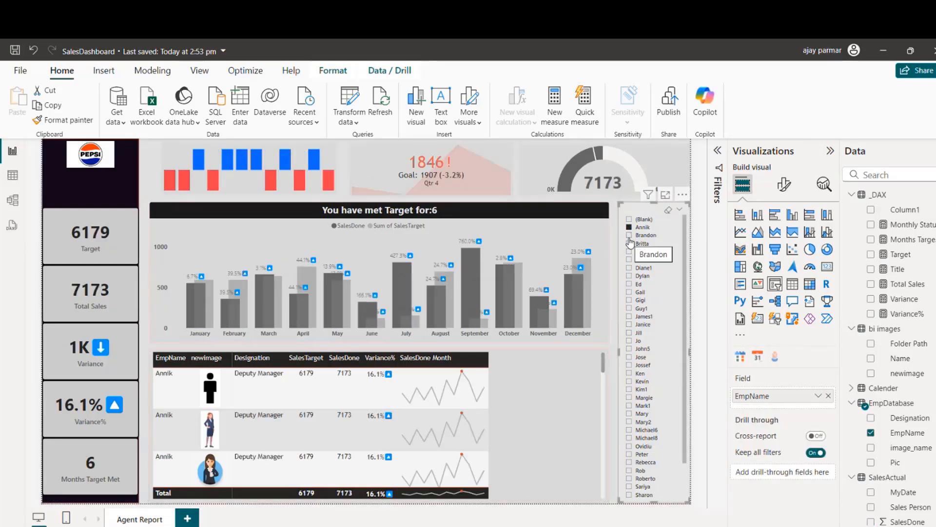
Reorder the employee table's columns so that Designation comes before newimage
{"action": "left_click", "coordinate": [532, 369]}
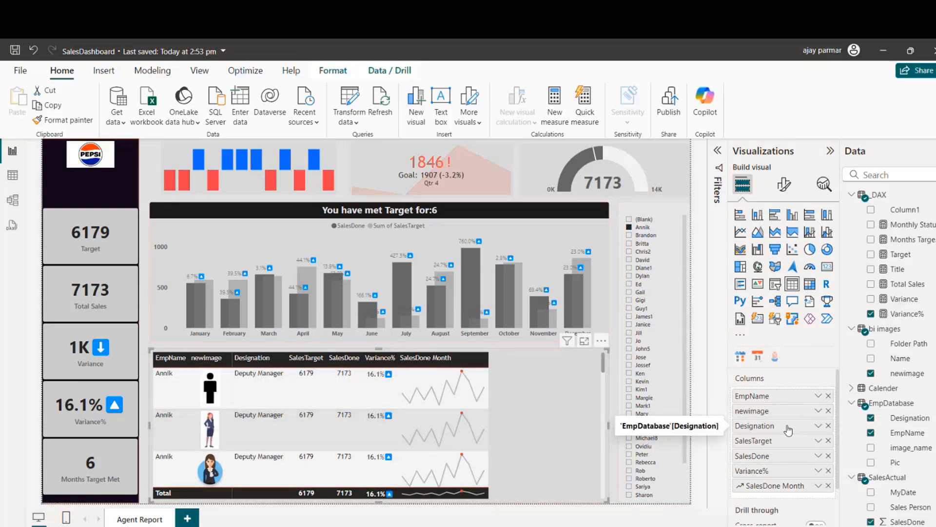
{"action": "left_click_drag", "start_coordinate": [784, 430], "coordinate": [781, 413]}
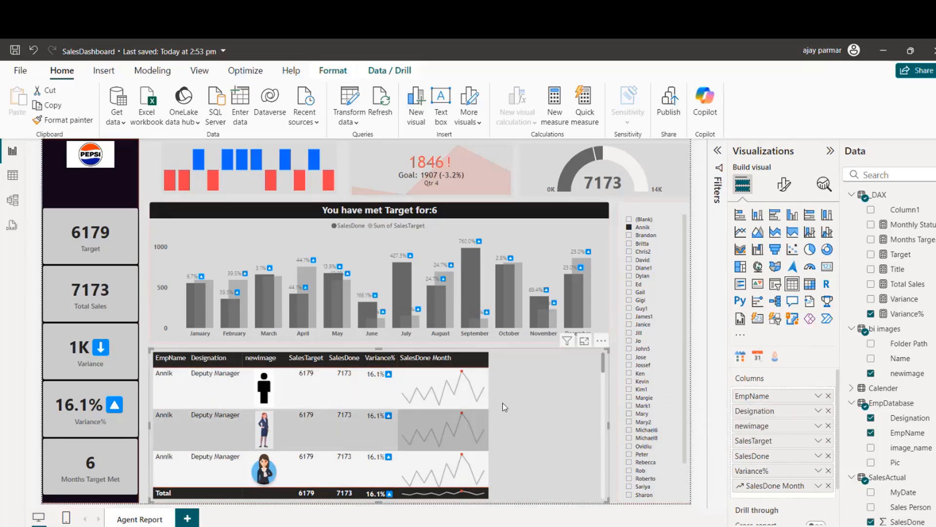
Clear the employee selection in the EmpName slicer
{"action": "mouse_move", "coordinate": [604, 369]}
{"action": "left_mouse_down"}
{"action": "mouse_move", "coordinate": [603, 427]}
{"action": "mouse_move", "coordinate": [604, 359]}
{"action": "left_mouse_up"}
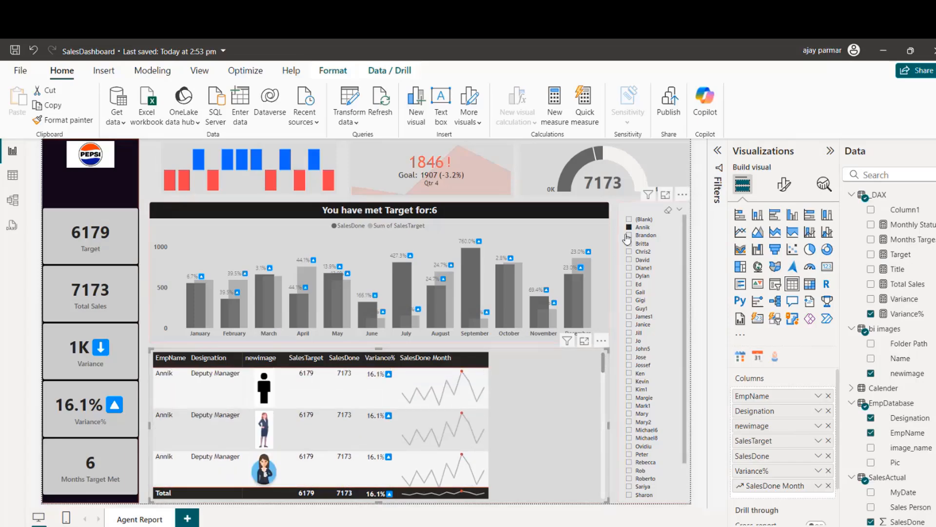
{"action": "left_click", "coordinate": [668, 215]}
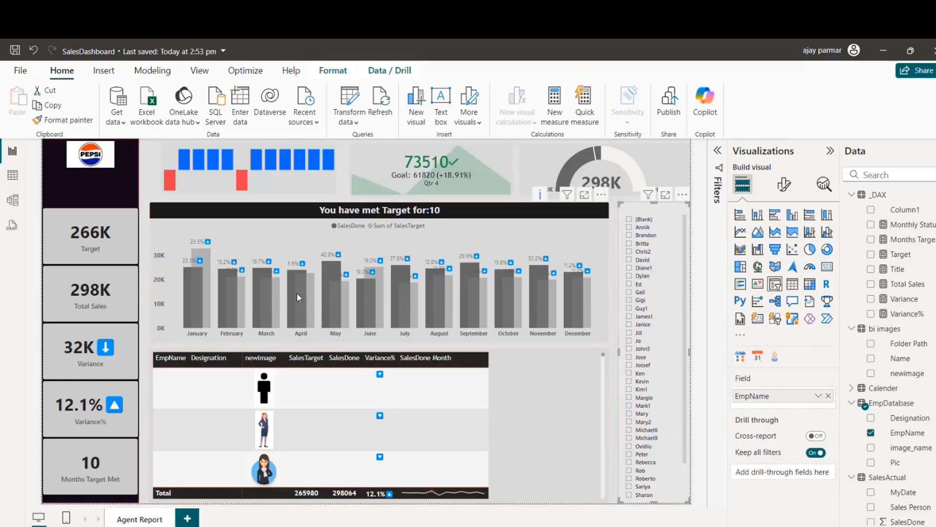
Check in the model diagram which columns relate EmpDatabase and bi images
{"action": "left_click", "coordinate": [14, 205]}
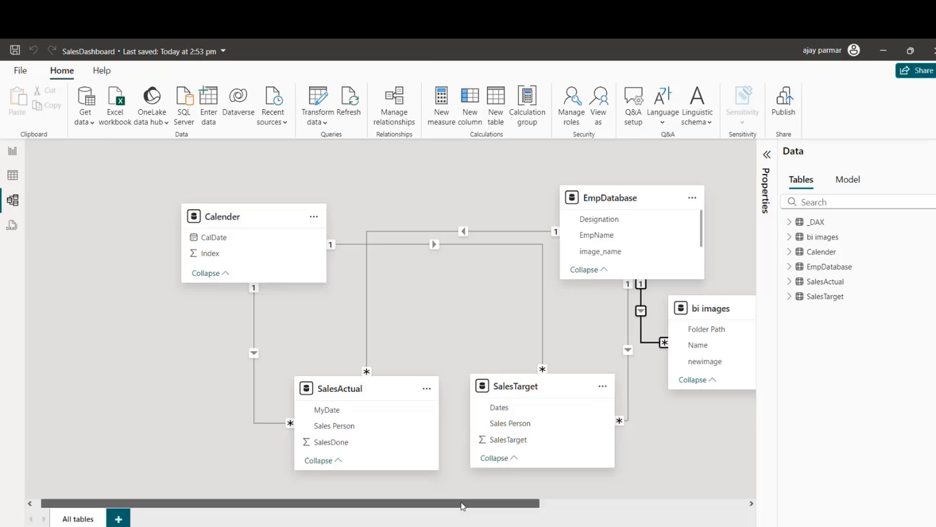
{"action": "left_click_drag", "start_coordinate": [464, 504], "coordinate": [629, 504]}
{"action": "left_click", "coordinate": [398, 315]}
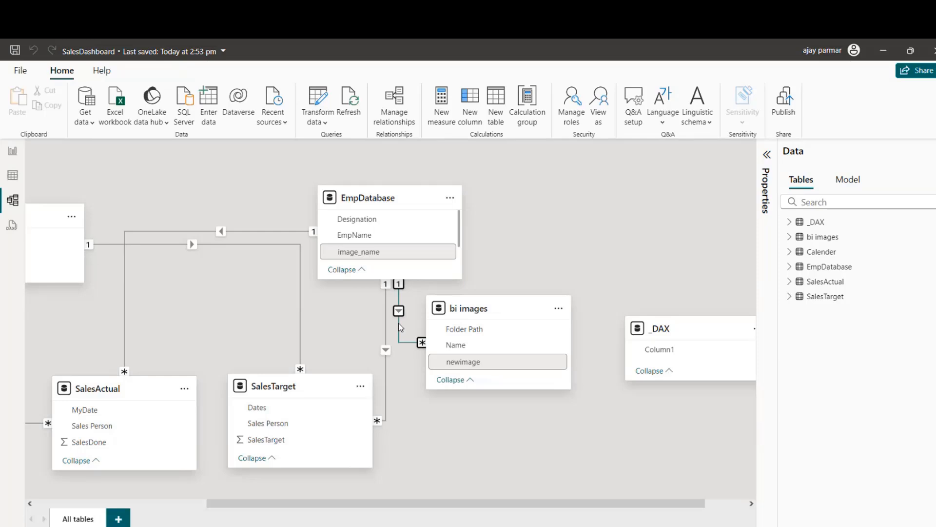
Open the bi images folder in File Explorer and preview its pictures from images1.jpg through images39.jpg
{"action": "left_click", "coordinate": [13, 178]}
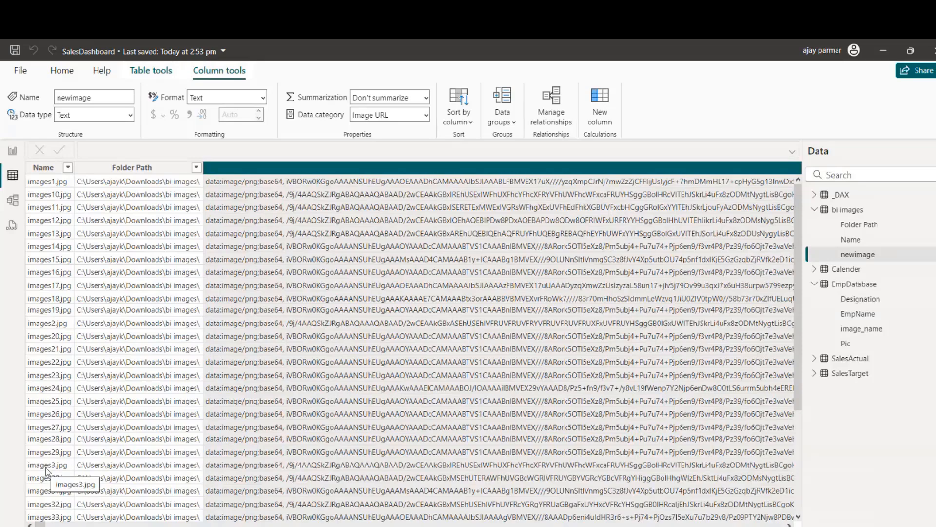
{"action": "mouse_move", "coordinate": [572, 526]}
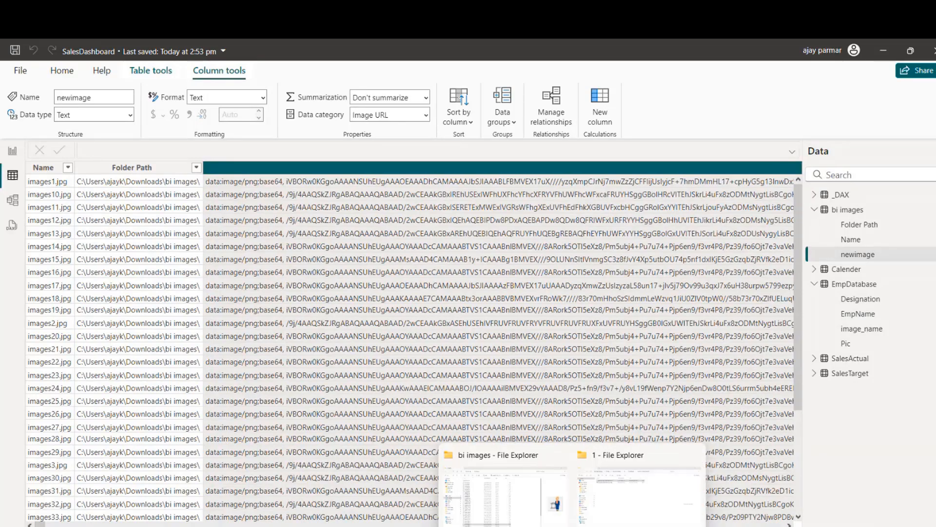
{"action": "left_click", "coordinate": [541, 522]}
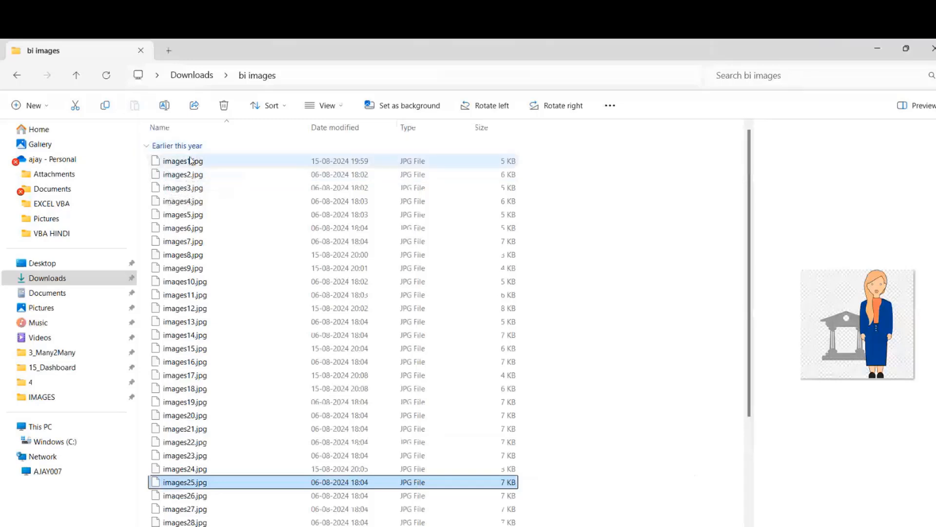
{"action": "left_click", "coordinate": [190, 161]}
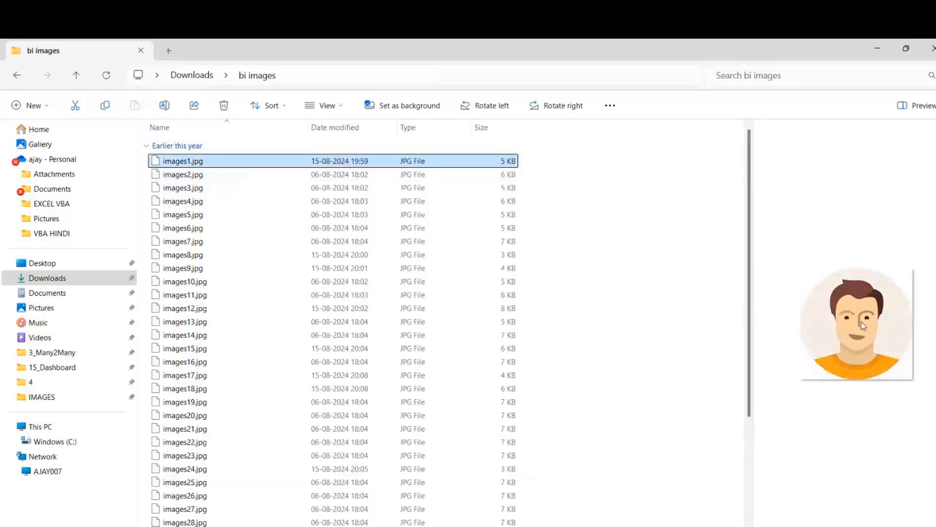
{"action": "left_click", "coordinate": [196, 204]}
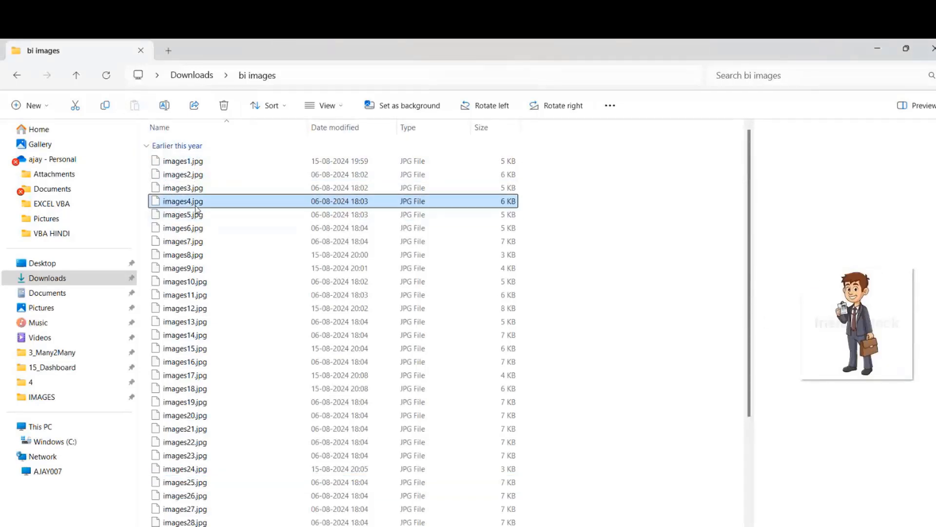
{"action": "left_click", "coordinate": [192, 256]}
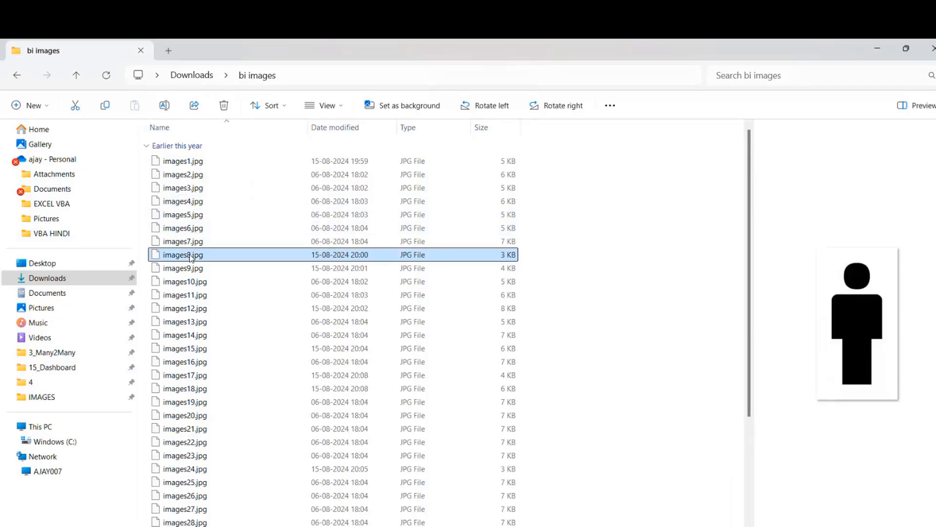
{"action": "left_click", "coordinate": [190, 283]}
{"action": "left_click", "coordinate": [189, 314]}
{"action": "key", "text": "Down"}
{"action": "key", "text": "Down"}
{"action": "key", "text": "Down"}
{"action": "key", "text": "Down"}
{"action": "key", "text": "Down"}
{"action": "key", "text": "Down"}
{"action": "key", "text": "Down"}
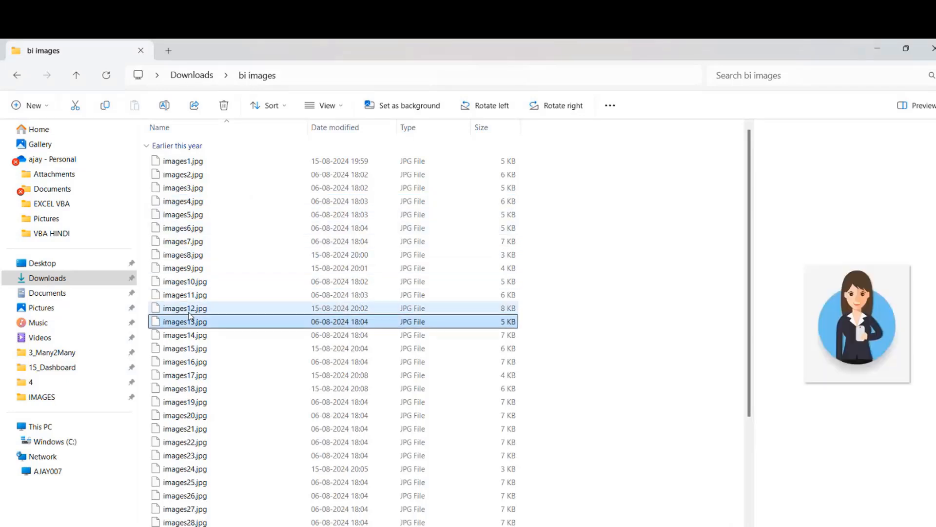
{"action": "key", "text": "Down"}
{"action": "key", "text": "Down"}
{"action": "key", "text": "Down"}
{"action": "key", "text": "Down"}
{"action": "key", "text": "Down"}
{"action": "key", "text": "Down"}
{"action": "key", "text": "Down"}
{"action": "key", "text": "Down"}
{"action": "key", "text": "Down"}
{"action": "key", "text": "Down"}
{"action": "key", "text": "Down"}
{"action": "key", "text": "Down"}
{"action": "key", "text": "Down"}
{"action": "key", "text": "Down"}
{"action": "key", "text": "Down"}
{"action": "key", "text": "Down"}
{"action": "key", "text": "Down"}
{"action": "key", "text": "Down"}
{"action": "key", "text": "Down"}
{"action": "key", "text": "Down"}
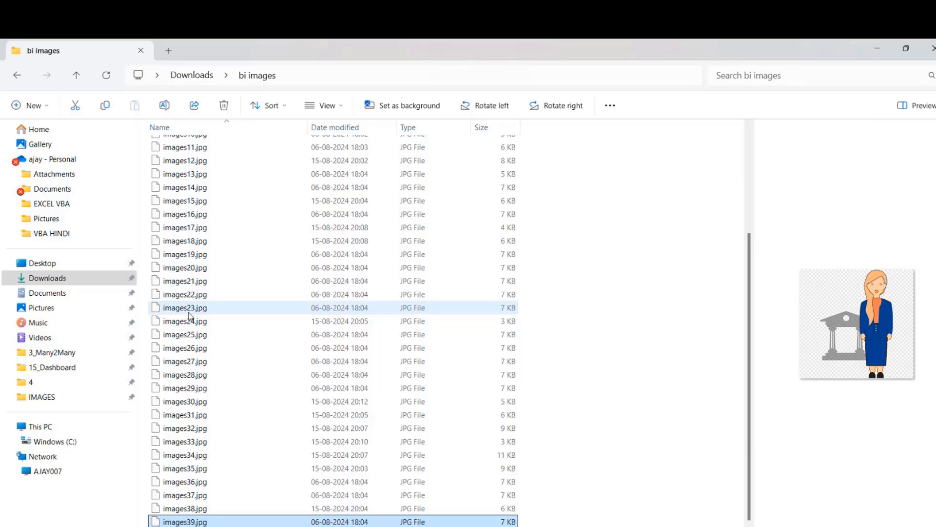
Switch back to SalesDashboard in Power BI and check the fields used by the employee table and EmpName slicer
{"action": "mouse_move", "coordinate": [599, 526]}
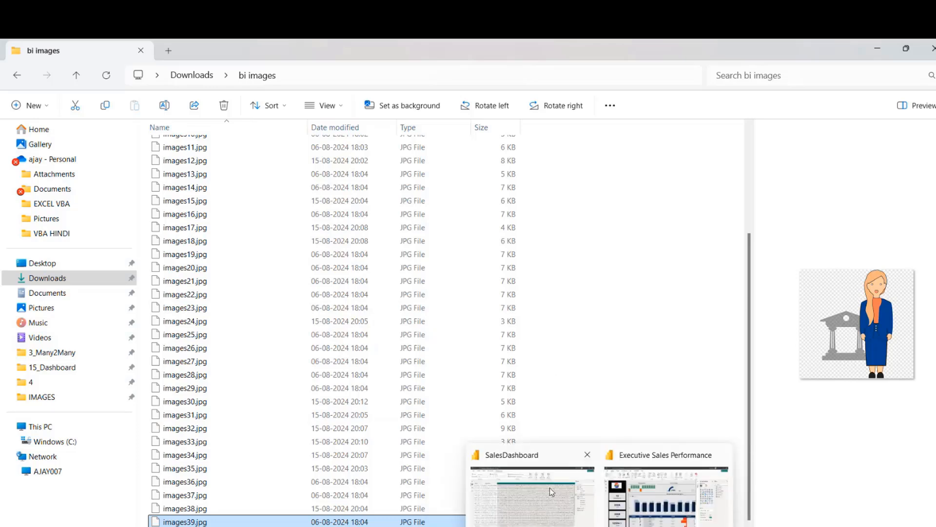
{"action": "left_click", "coordinate": [531, 464]}
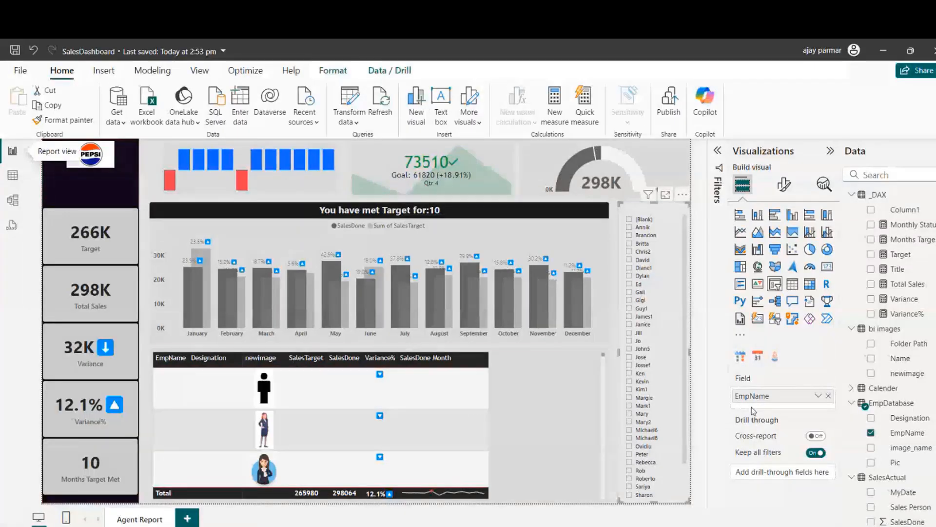
{"action": "left_click", "coordinate": [540, 396]}
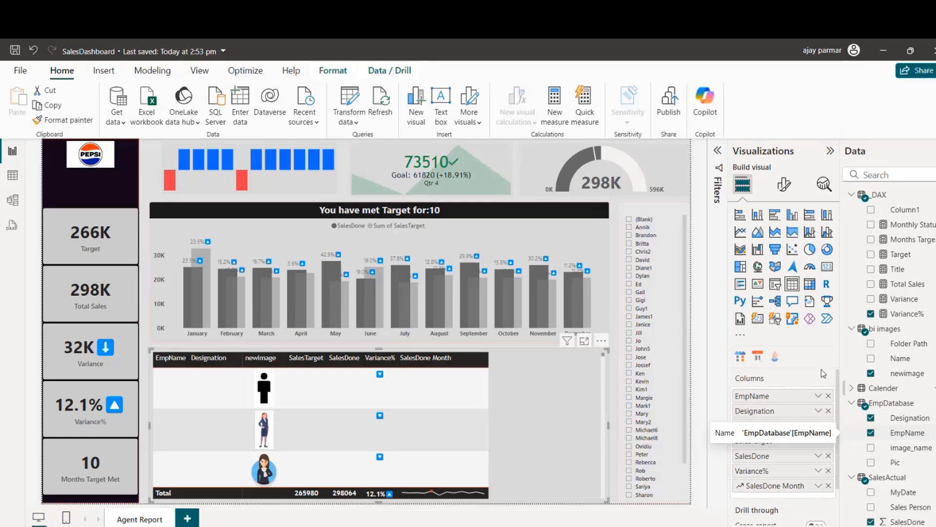
{"action": "left_click", "coordinate": [628, 205]}
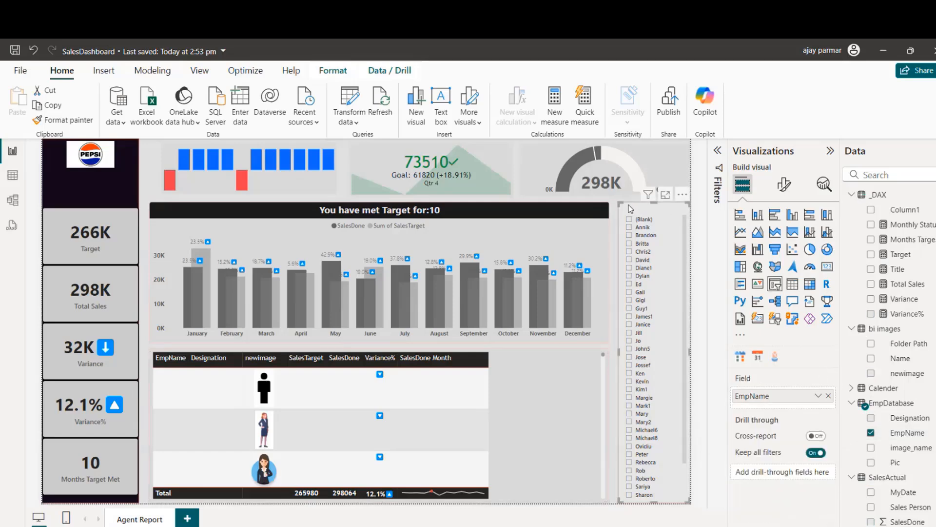
{"action": "left_click", "coordinate": [572, 426]}
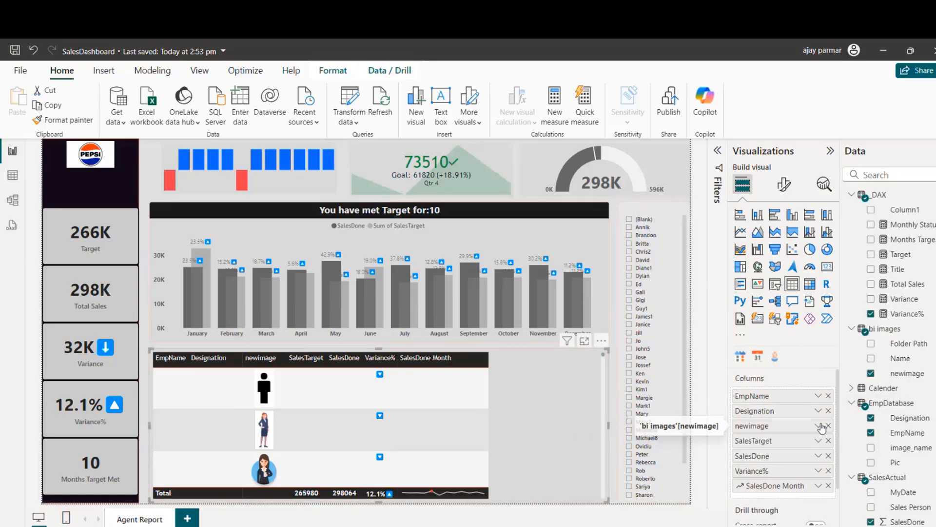
{"action": "left_click", "coordinate": [820, 427]}
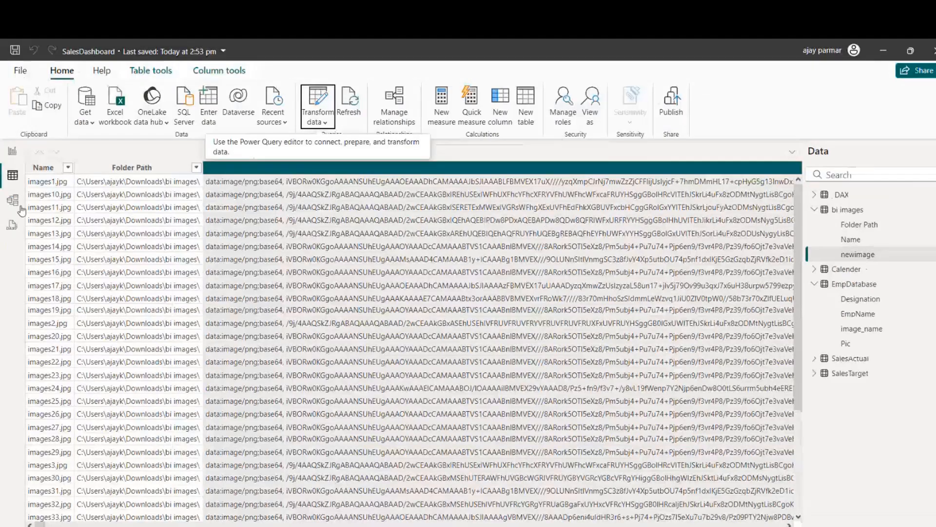
Recheck the relationship between EmpDatabase and bi images, and inspect the Name column in the bi images table
{"action": "left_click", "coordinate": [13, 204]}
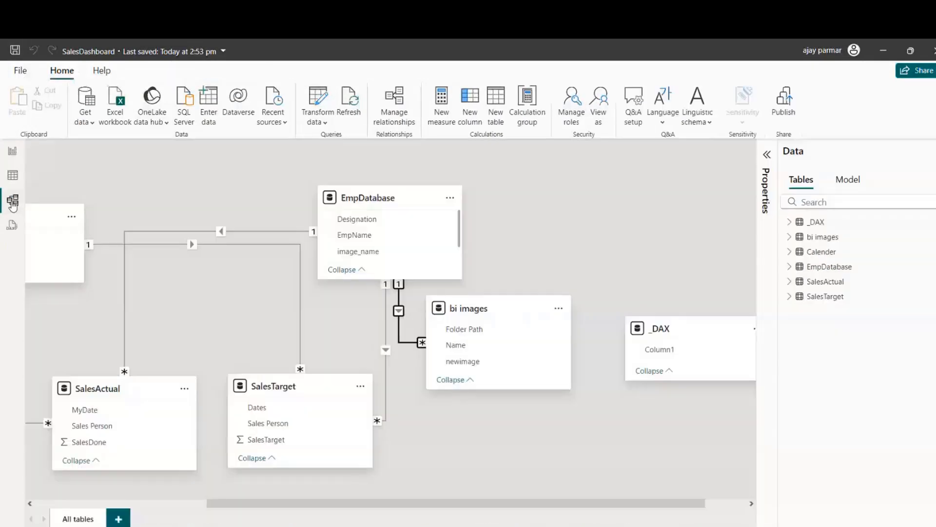
{"action": "left_click", "coordinate": [399, 326]}
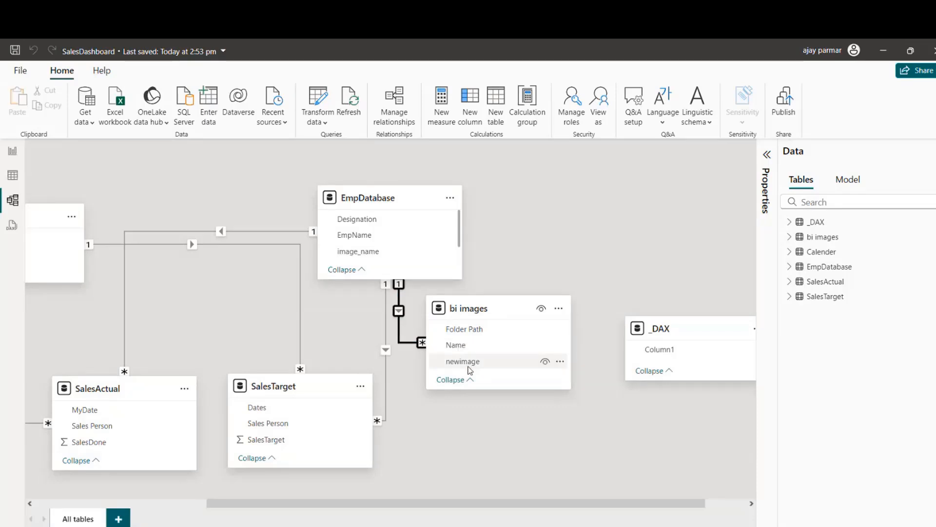
{"action": "left_click", "coordinate": [13, 176]}
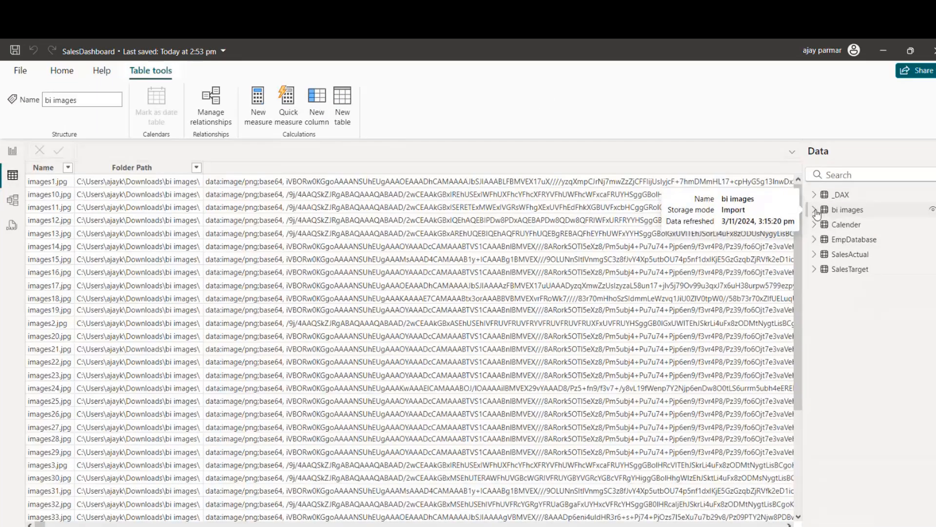
{"action": "left_click", "coordinate": [814, 209]}
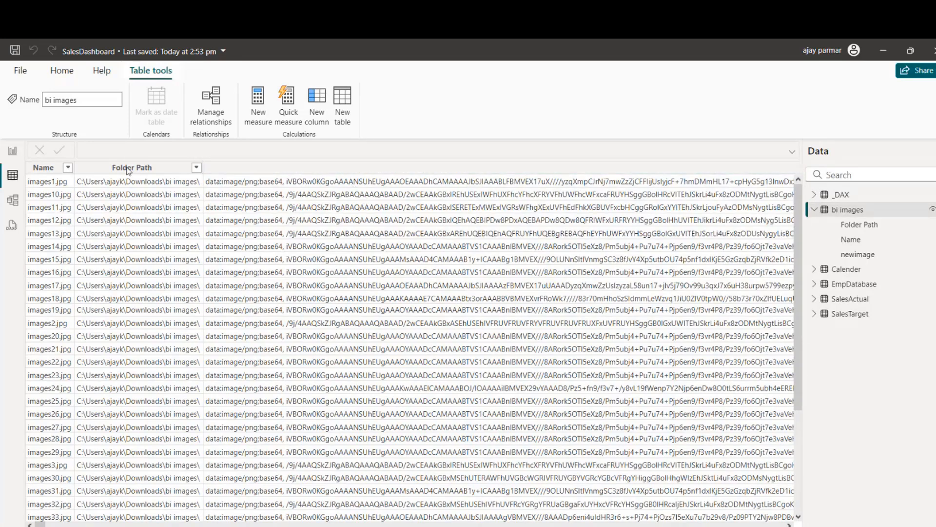
{"action": "left_click", "coordinate": [49, 171]}
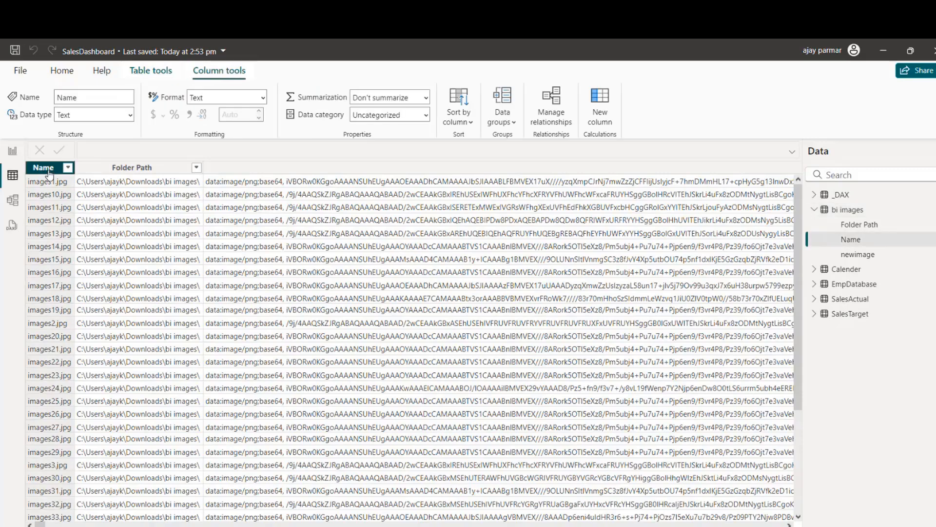
{"action": "left_click", "coordinate": [13, 201]}
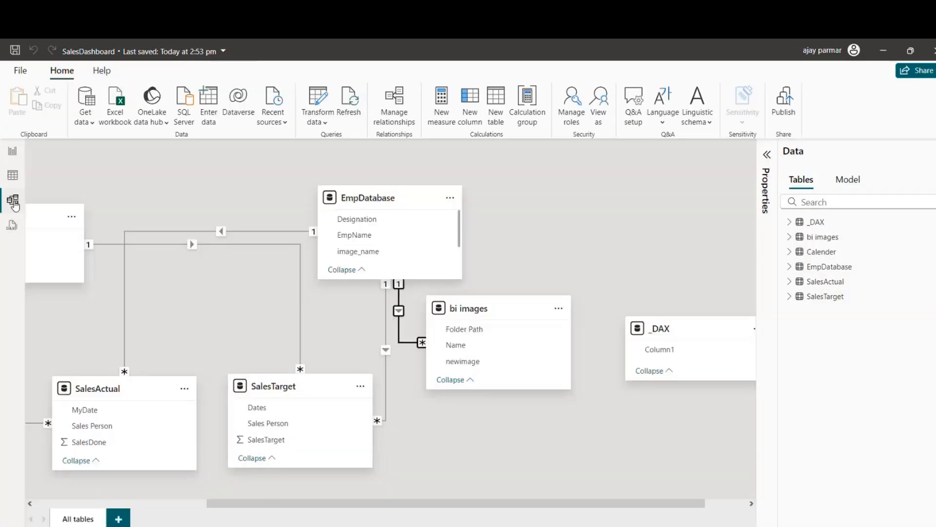
Edit the bi images–EmpDatabase relationship to match Name with image_name, and save it
{"action": "double_click", "coordinate": [410, 344]}
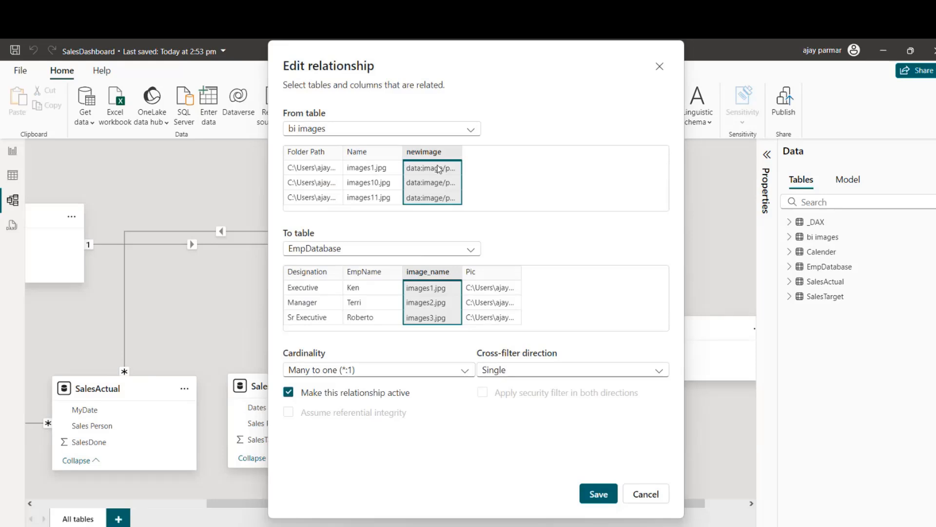
{"action": "left_click", "coordinate": [366, 156]}
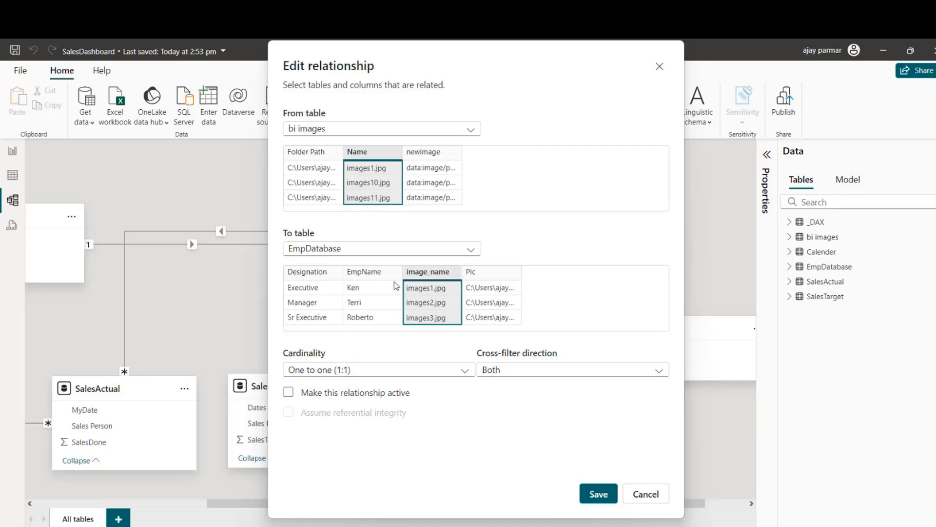
{"action": "left_click", "coordinate": [597, 494]}
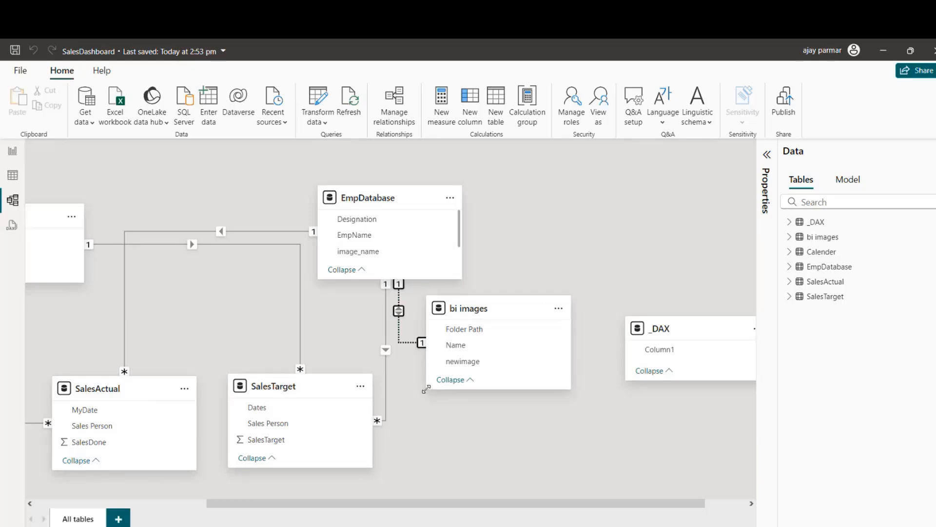
Return to the Agent Report and filter it to the sixth employee in the slicer to check the pictures
{"action": "left_click", "coordinate": [14, 153]}
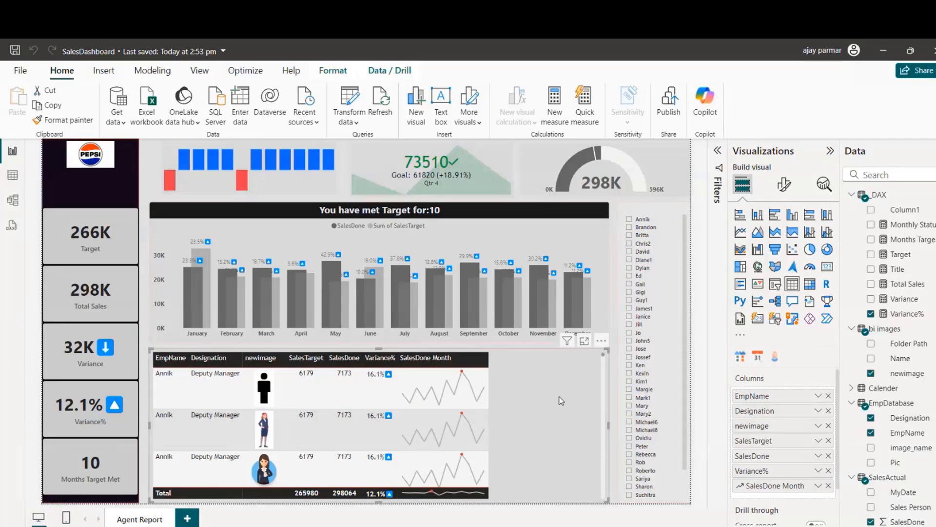
{"action": "left_click", "coordinate": [629, 262]}
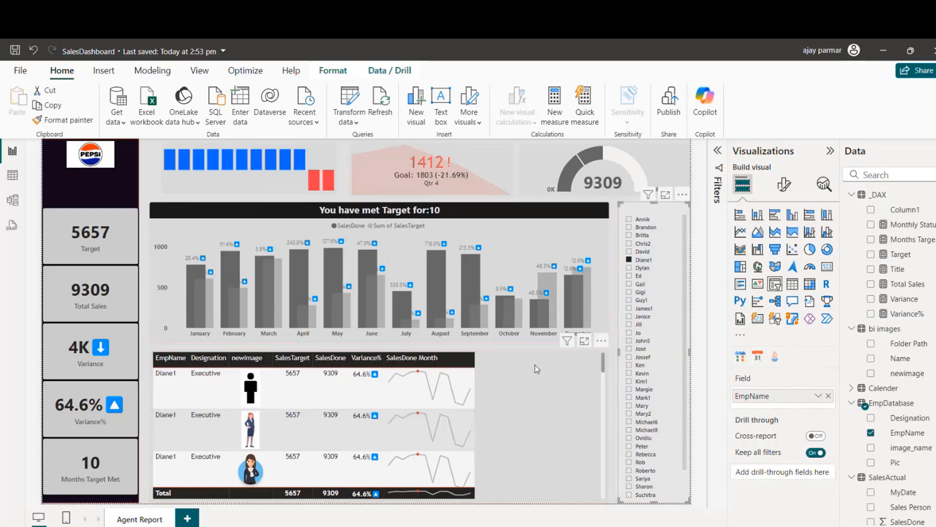
Remove EmpName from the employee table and add it again from EmpDatabase as the first column
{"action": "left_click", "coordinate": [534, 397]}
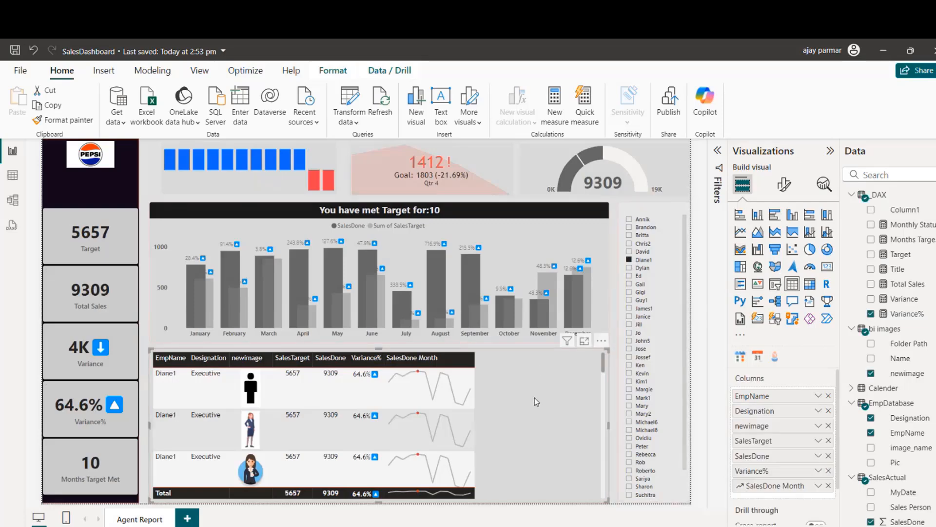
{"action": "left_click", "coordinate": [828, 395]}
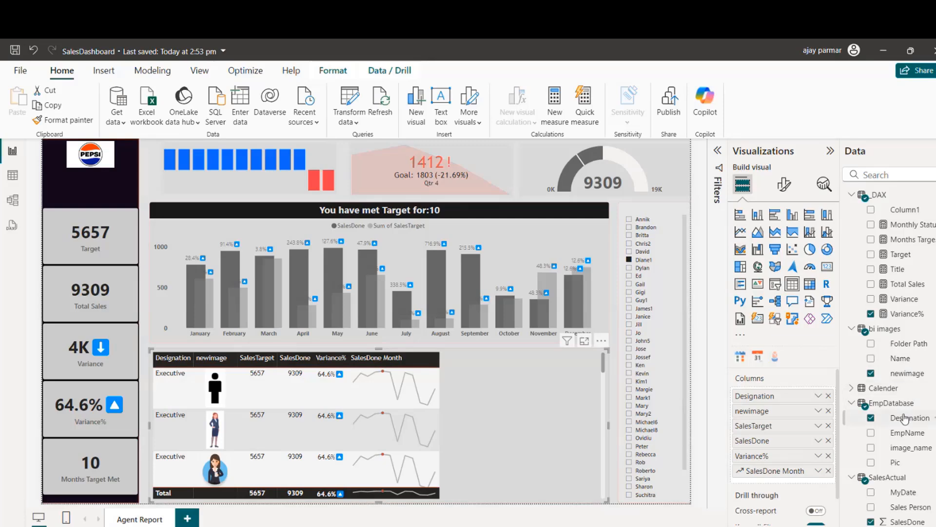
{"action": "left_click_drag", "start_coordinate": [907, 433], "coordinate": [781, 397]}
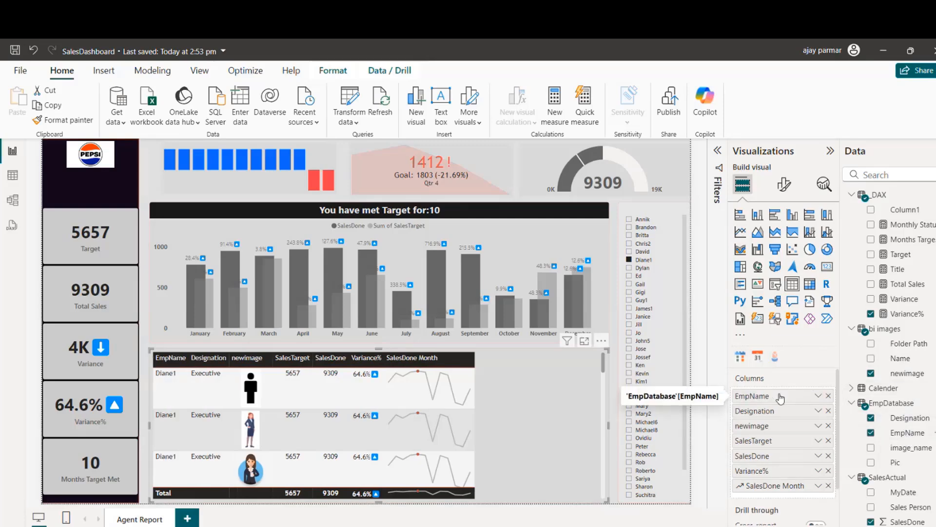
Remove SalesTarget, SalesDone, Variance%, SalesDone Month and newimage from the employee table, and clear the EmpName slicer's selection
{"action": "left_click", "coordinate": [828, 440]}
{"action": "left_click", "coordinate": [829, 441]}
{"action": "left_click", "coordinate": [828, 441]}
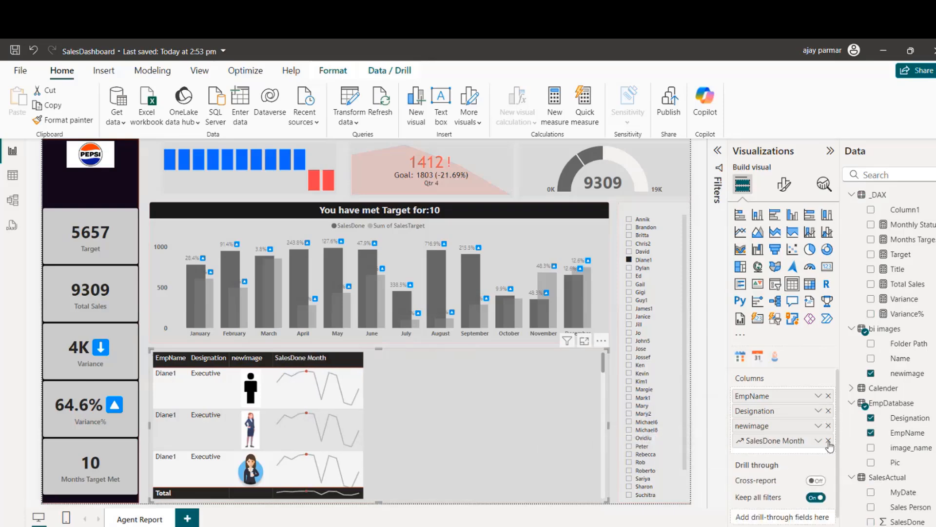
{"action": "left_click", "coordinate": [828, 441]}
{"action": "left_click", "coordinate": [828, 426]}
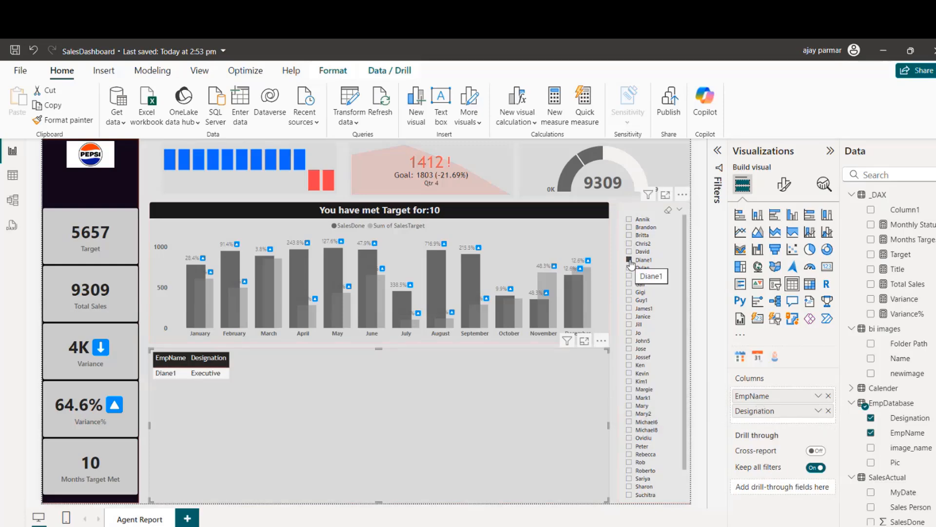
{"action": "left_click", "coordinate": [667, 211]}
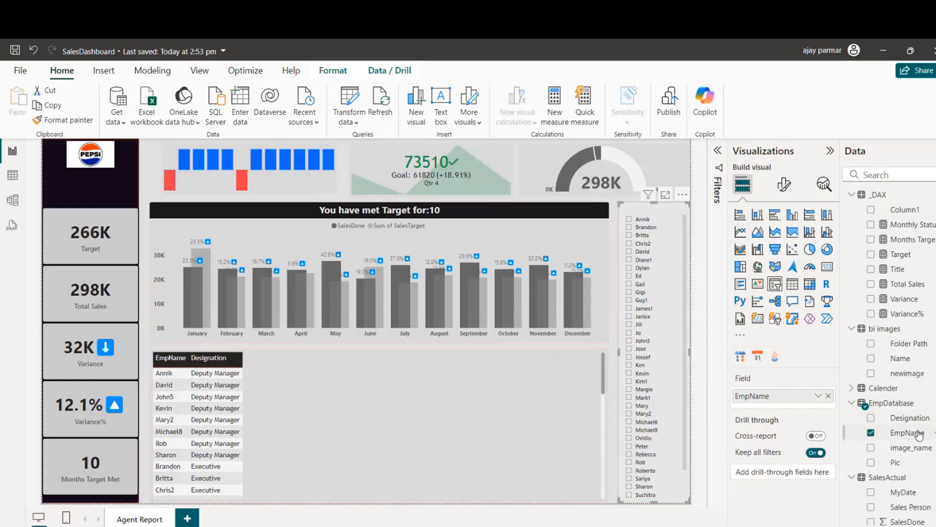
Select the employee table and add newimage from bi images after the Designation column
{"action": "left_click_drag", "start_coordinate": [910, 418], "coordinate": [799, 406]}
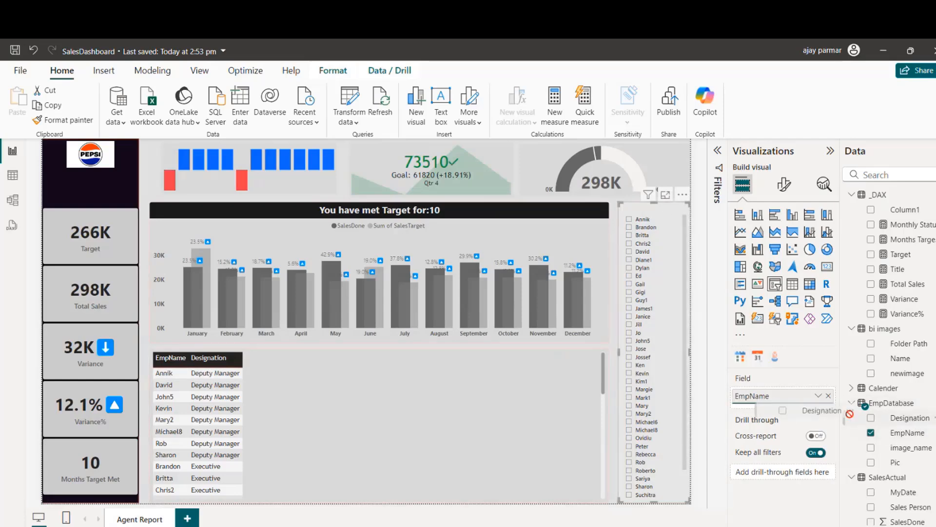
{"action": "left_click", "coordinate": [585, 424]}
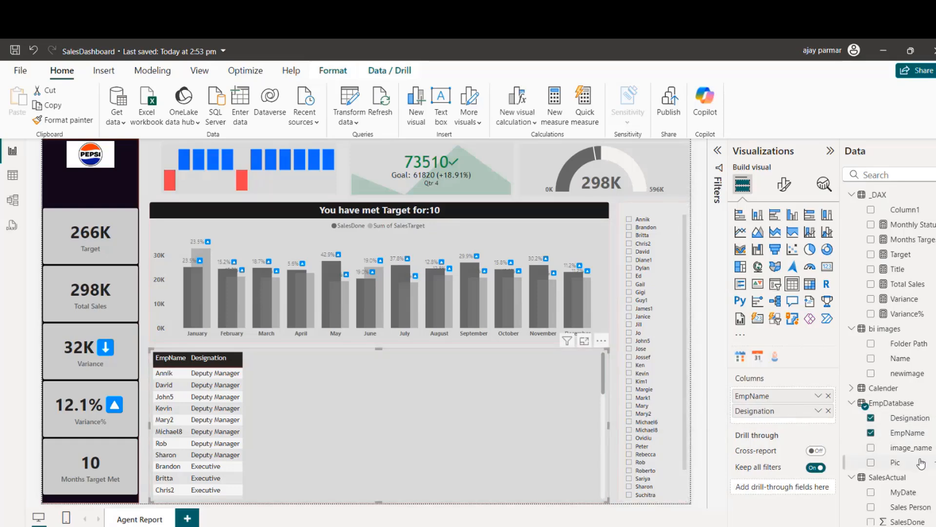
{"action": "left_click_drag", "start_coordinate": [902, 466], "coordinate": [901, 464]}
{"action": "left_click_drag", "start_coordinate": [908, 376], "coordinate": [783, 425]}
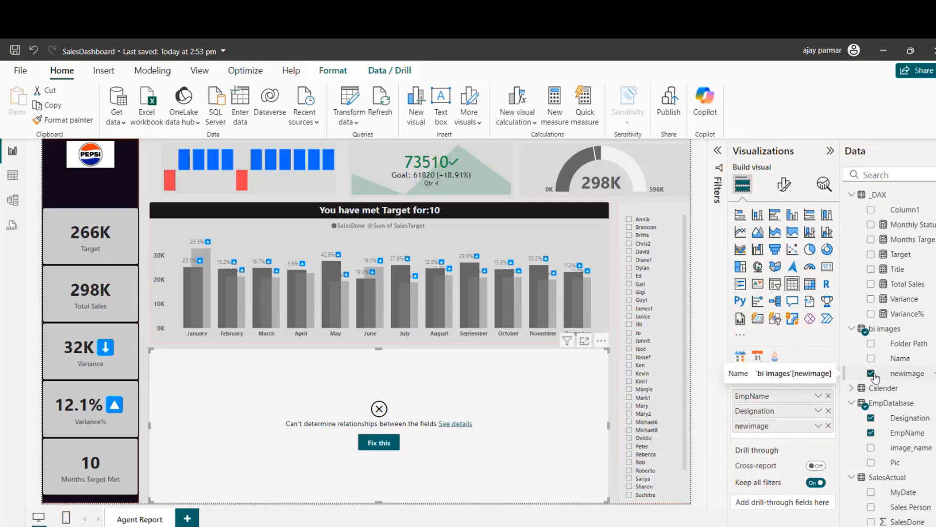
{"action": "left_click", "coordinate": [818, 427]}
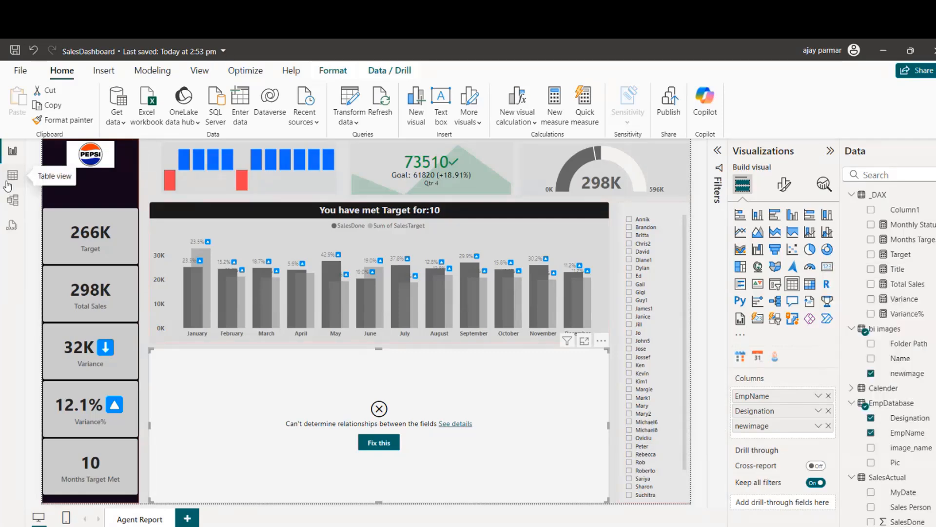
Edit the bi images–EmpDatabase relationship in the model view, making it active with cross-filter direction Both
{"action": "left_click", "coordinate": [9, 180]}
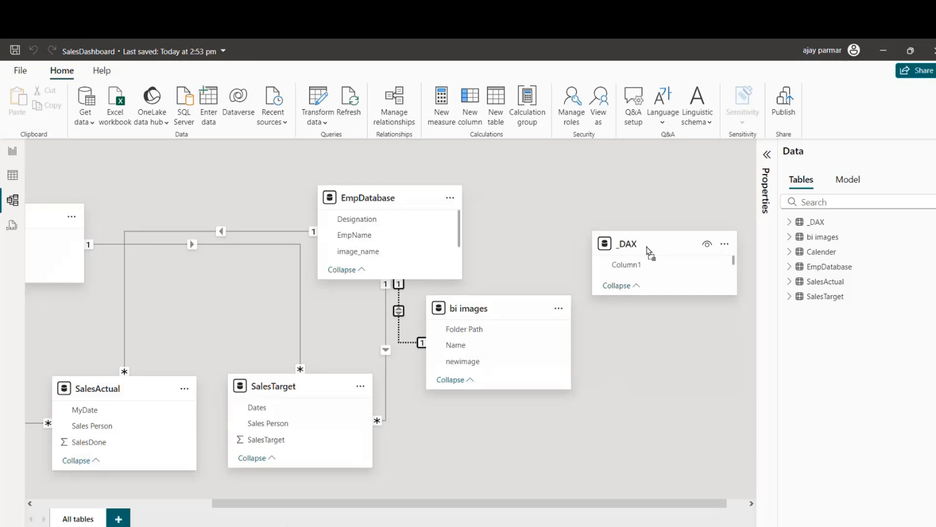
{"action": "left_click_drag", "start_coordinate": [648, 250], "coordinate": [642, 234]}
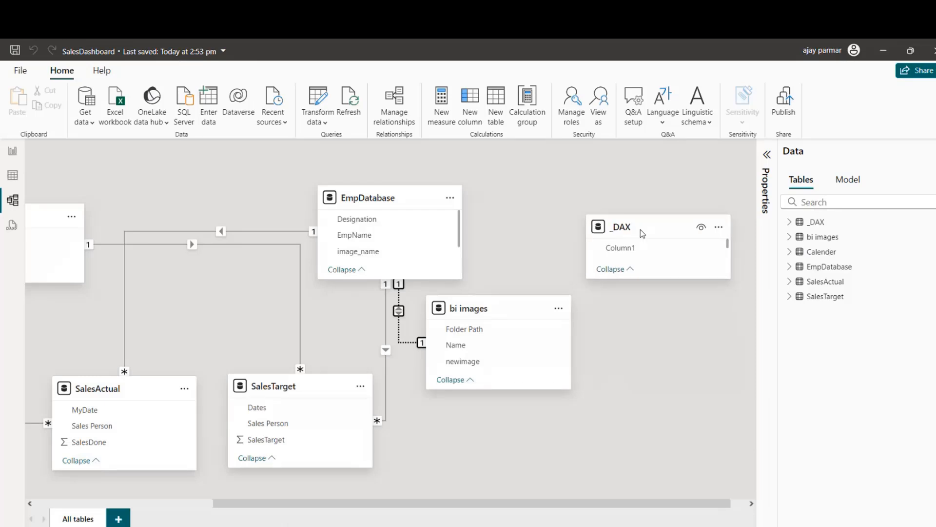
{"action": "left_click", "coordinate": [398, 331]}
{"action": "double_click", "coordinate": [400, 328]}
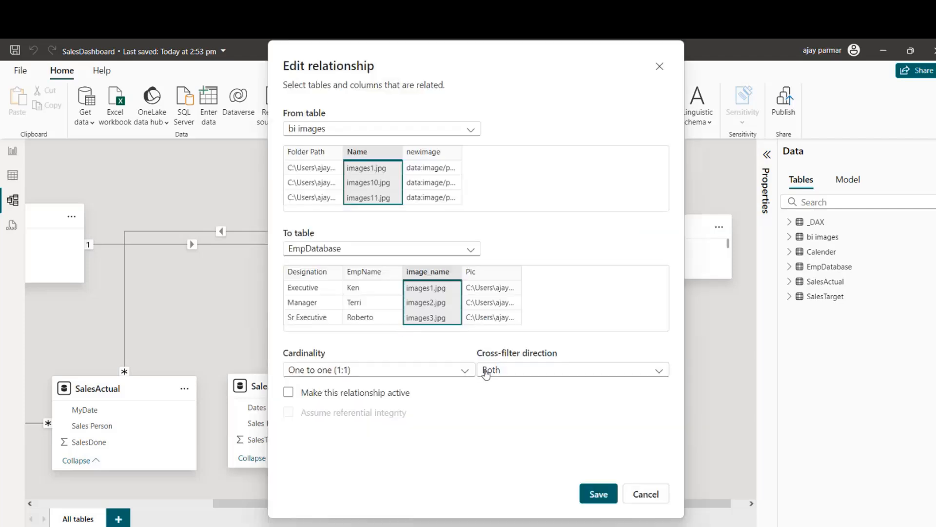
{"action": "left_click", "coordinate": [525, 374]}
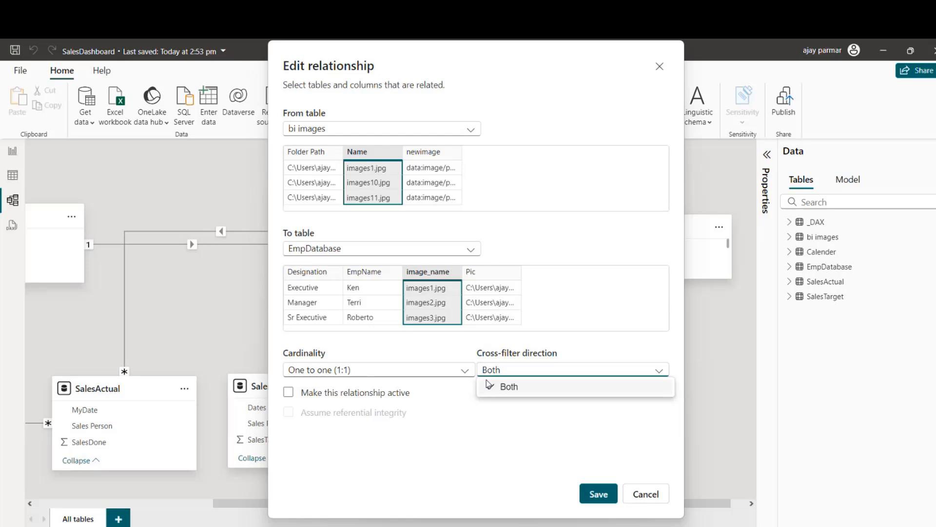
{"action": "left_click", "coordinate": [507, 385]}
{"action": "left_click", "coordinate": [288, 393]}
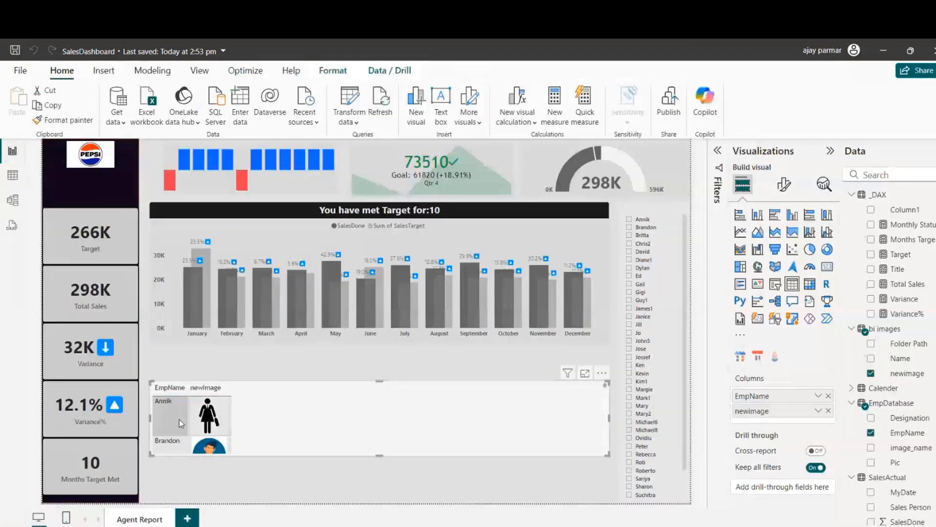
Make the employee table on the Agent Report taller and add Designation between EmpName and newimage
{"action": "left_click_drag", "start_coordinate": [380, 456], "coordinate": [380, 481]}
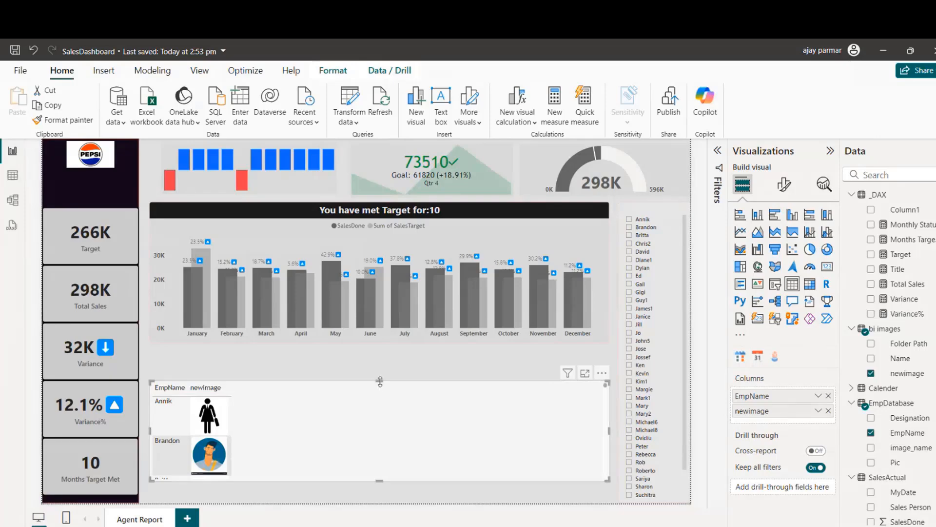
{"action": "mouse_move", "coordinate": [378, 380]}
{"action": "left_mouse_down"}
{"action": "mouse_move", "coordinate": [375, 354]}
{"action": "mouse_move", "coordinate": [375, 366]}
{"action": "left_mouse_up"}
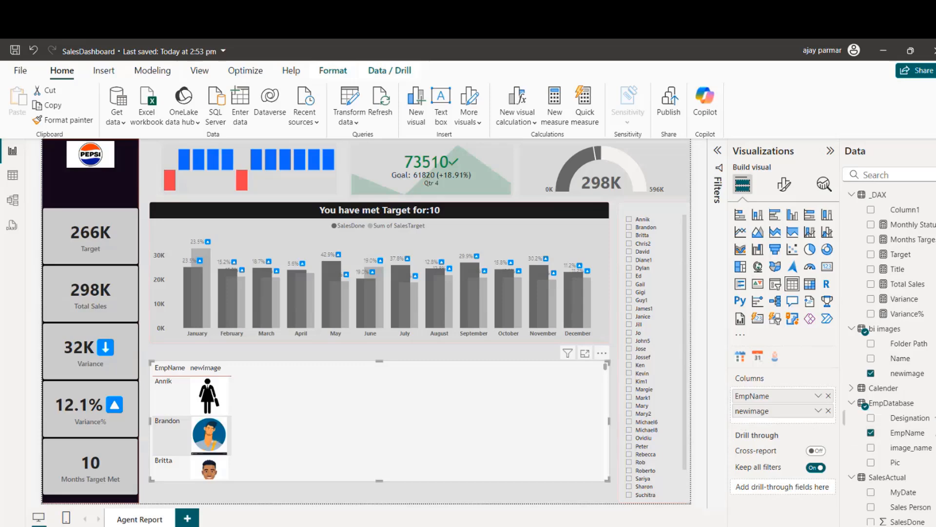
{"action": "left_click_drag", "start_coordinate": [908, 420], "coordinate": [779, 407]}
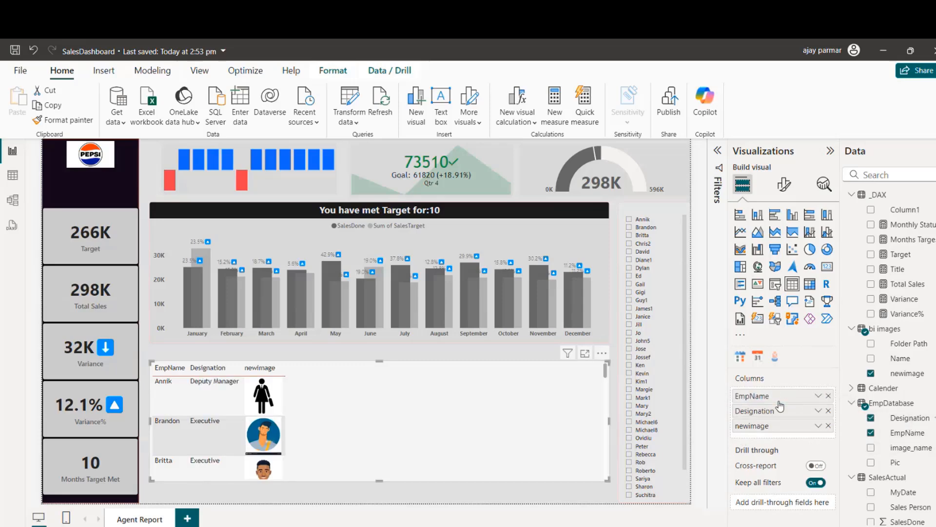
Filter the report to five different employees in turn with the EmpName slicer to check their pictures
{"action": "left_click", "coordinate": [629, 276]}
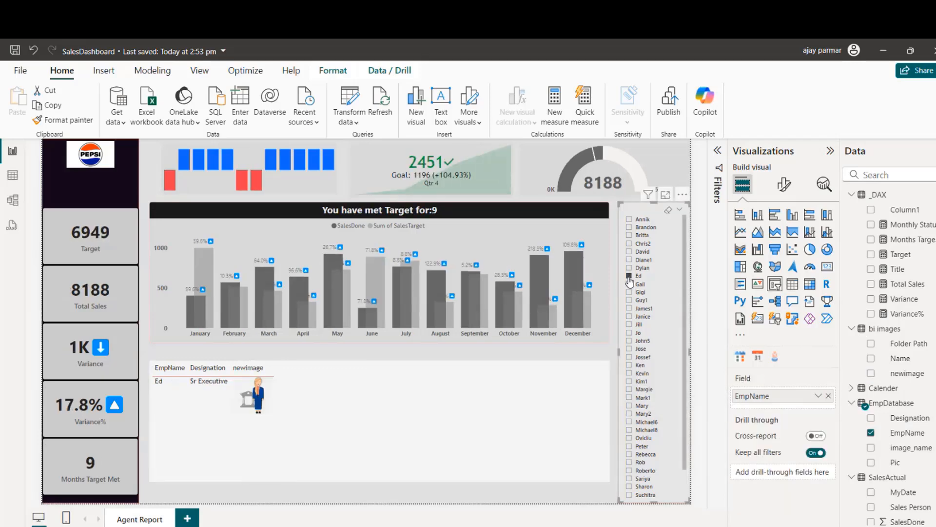
{"action": "left_click", "coordinate": [629, 300]}
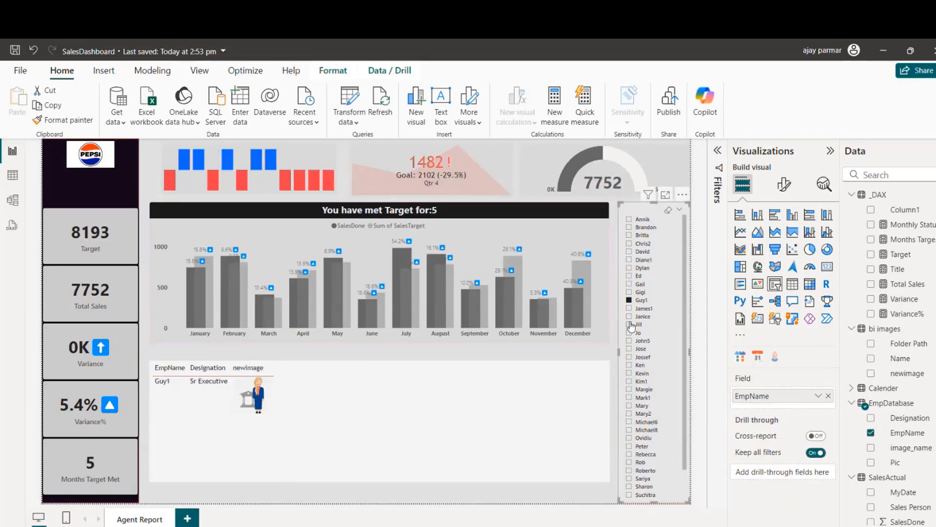
{"action": "left_click", "coordinate": [629, 325]}
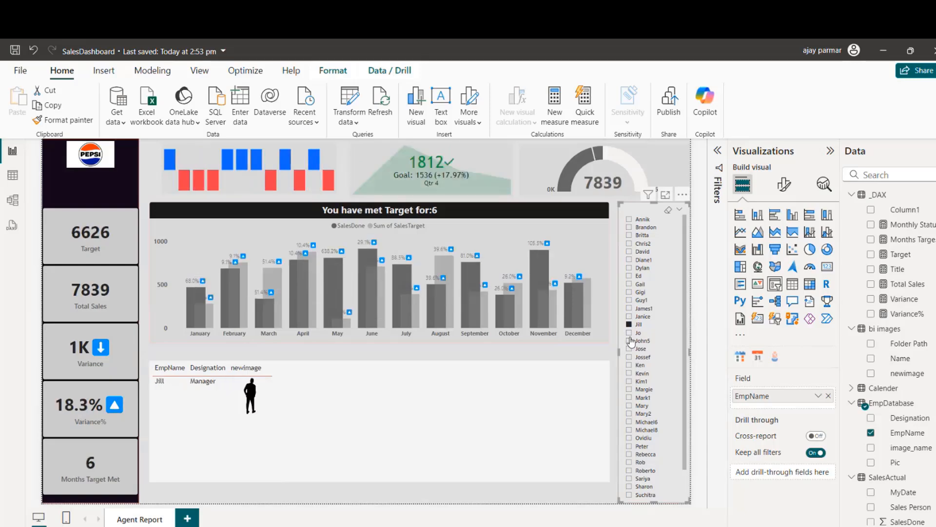
{"action": "left_click", "coordinate": [629, 341]}
{"action": "left_click", "coordinate": [629, 357]}
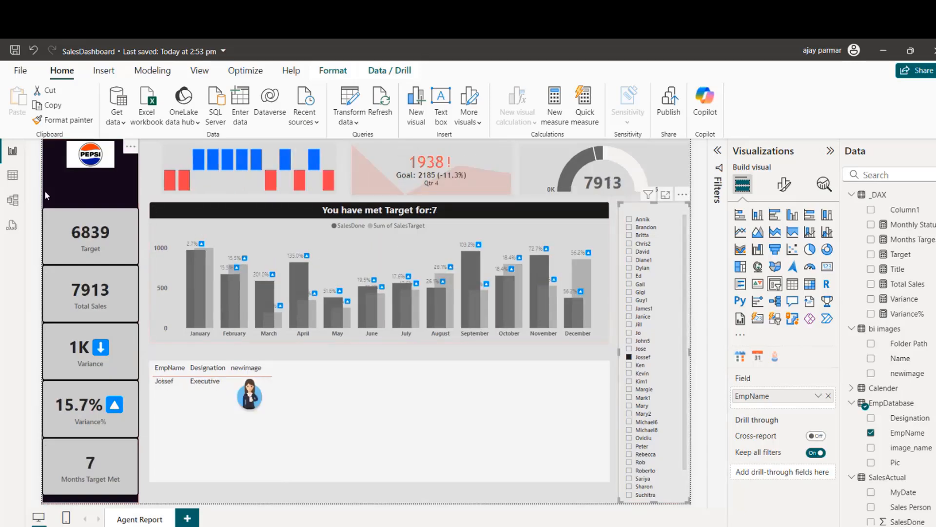
Review the bi images–EmpDatabase relationship in the model view, checking its matched columns, cardinality, cross-filter direction and active setting
{"action": "left_click", "coordinate": [13, 201]}
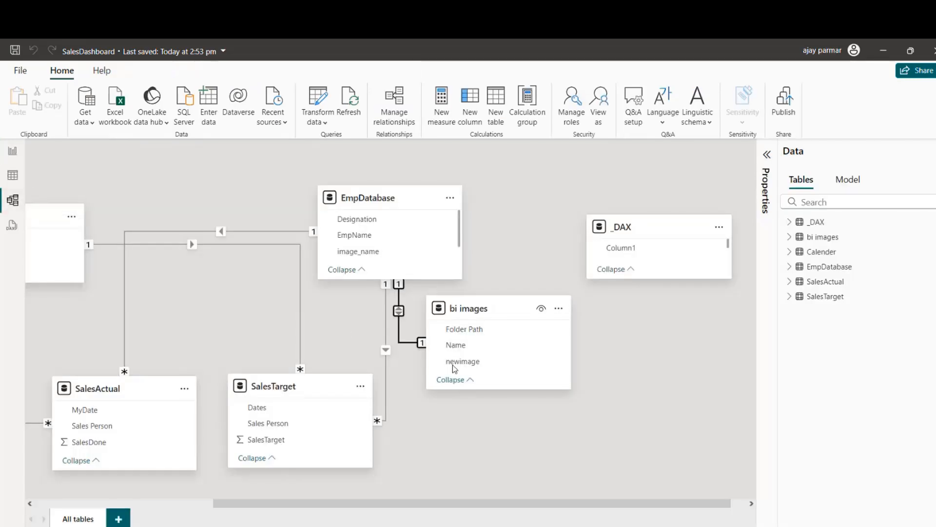
{"action": "left_click", "coordinate": [400, 334]}
{"action": "double_click", "coordinate": [400, 334]}
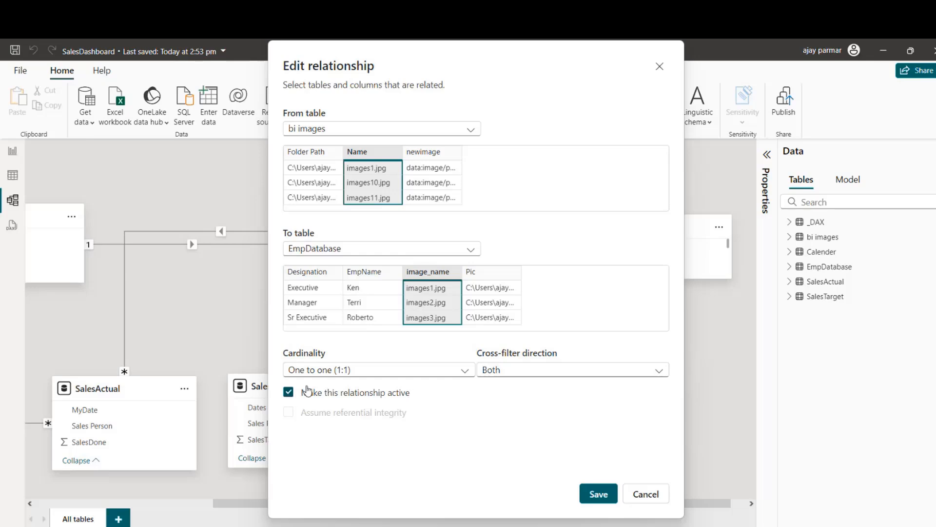
{"action": "left_click", "coordinate": [587, 493]}
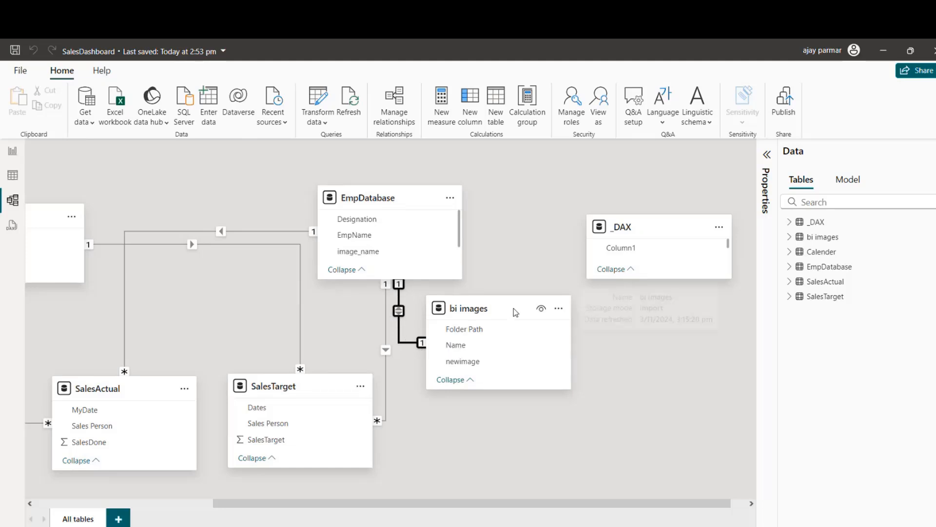
{"action": "mouse_move", "coordinate": [512, 314]}
{"action": "left_mouse_down"}
{"action": "mouse_move", "coordinate": [534, 322]}
{"action": "mouse_move", "coordinate": [513, 305]}
{"action": "left_mouse_up"}
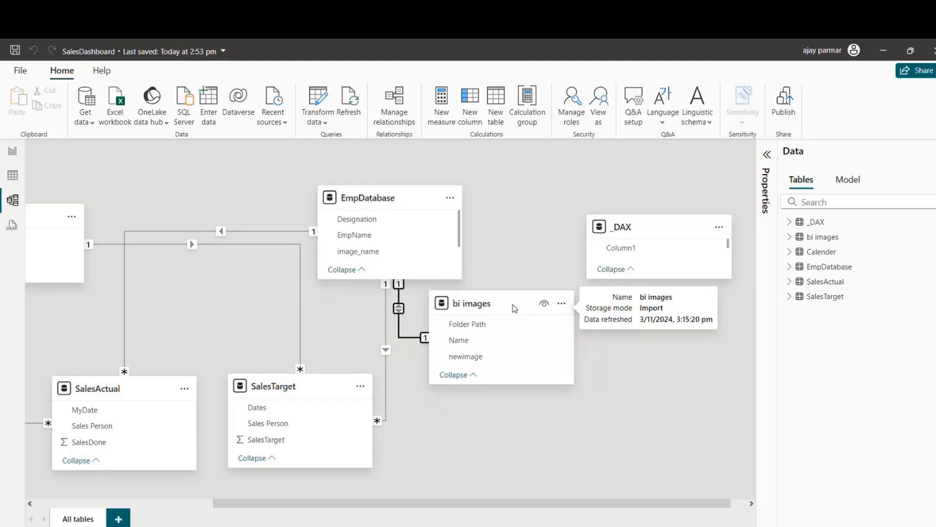
{"action": "double_click", "coordinate": [399, 329]}
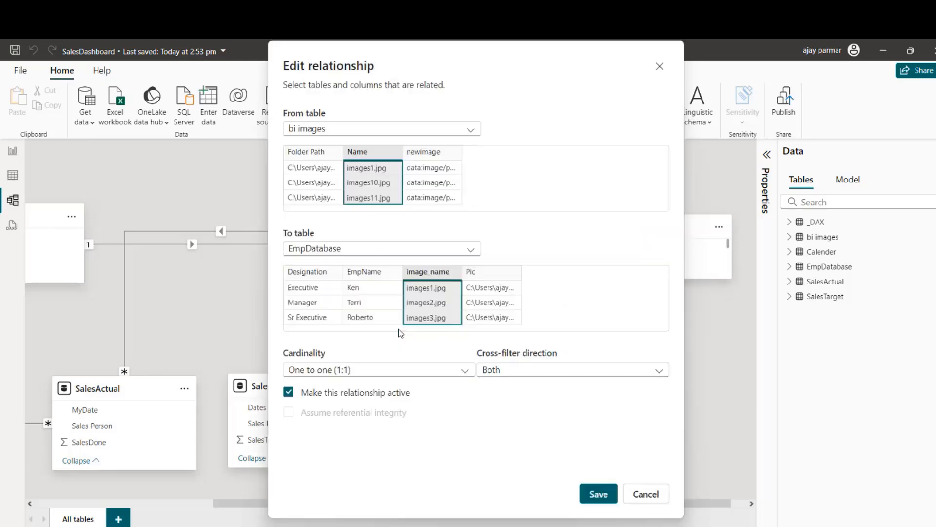
{"action": "left_click", "coordinate": [644, 495]}
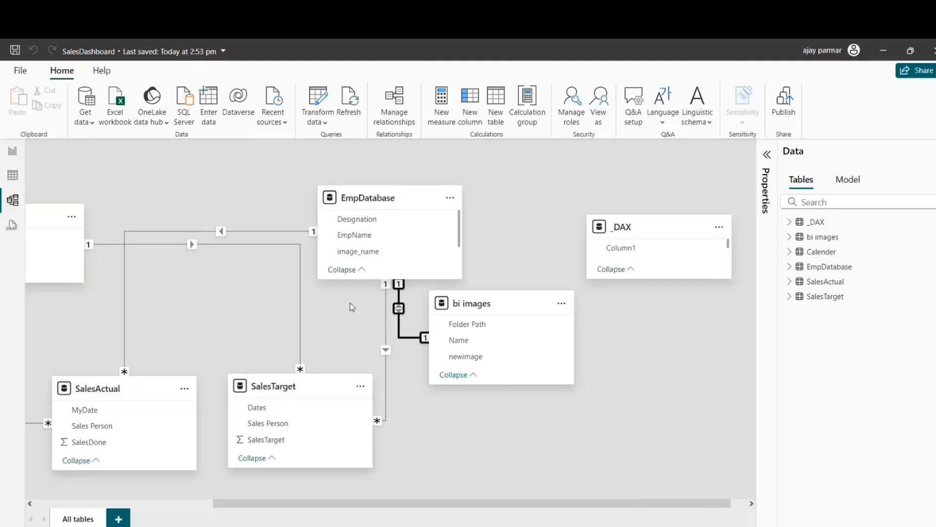
Return to the Agent Report, select the employee table and collapse the _DAX field list
{"action": "left_click", "coordinate": [12, 150]}
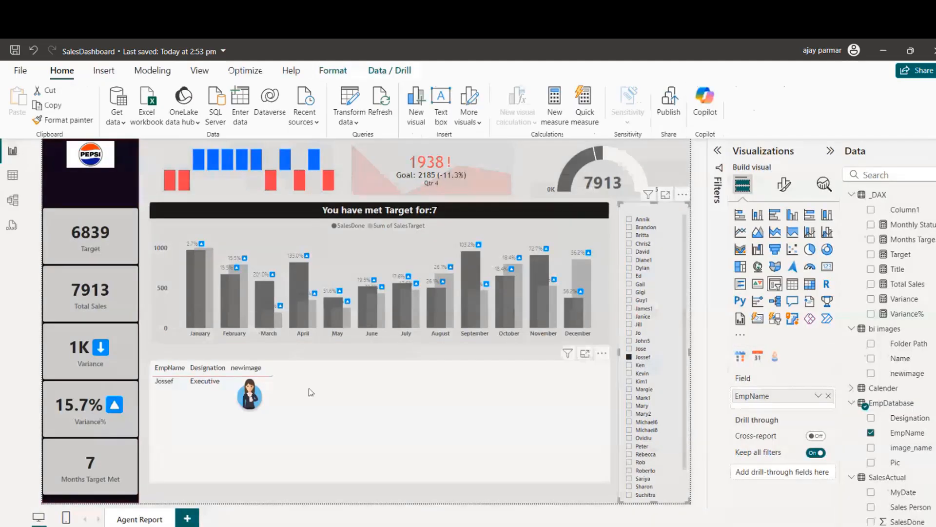
{"action": "left_click", "coordinate": [311, 392]}
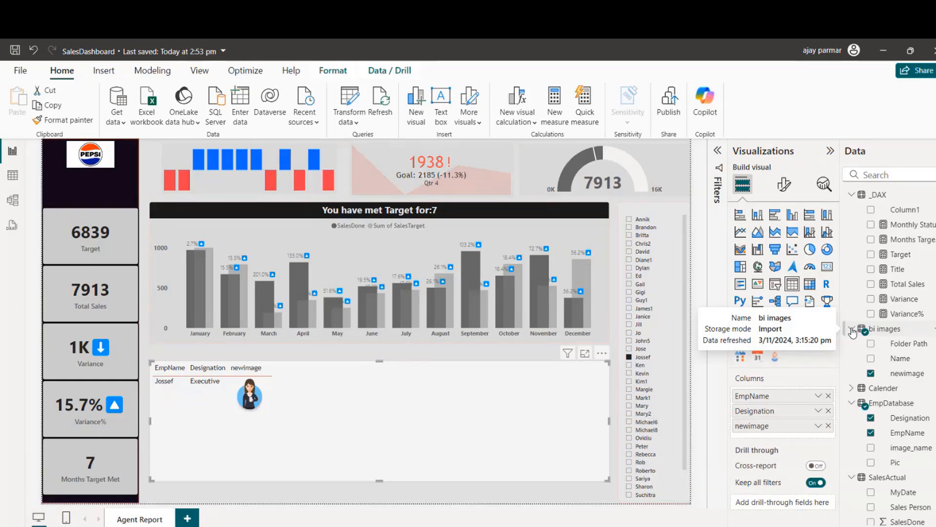
{"action": "left_click", "coordinate": [852, 195]}
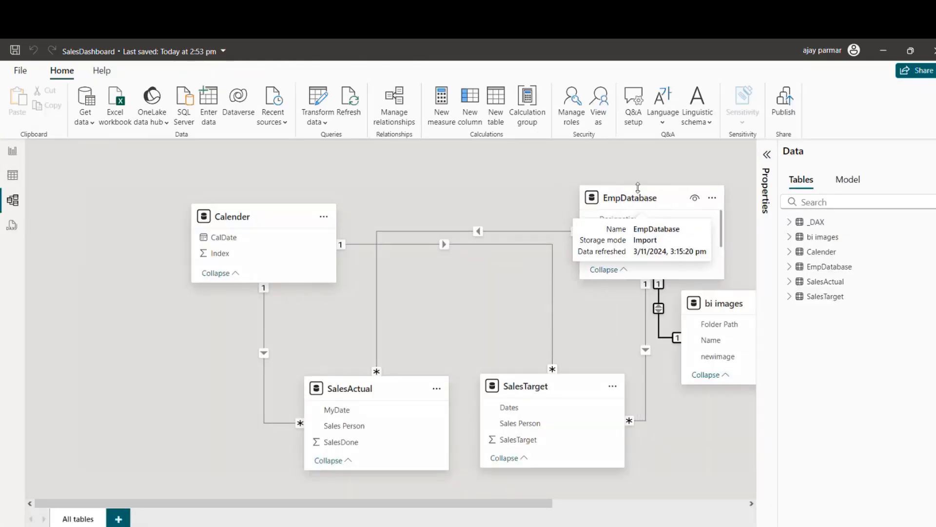
Hide the Data pane in the model view and examine how Calender, EmpDatabase, SalesActual and SalesTarget are related
{"action": "left_click", "coordinate": [930, 156]}
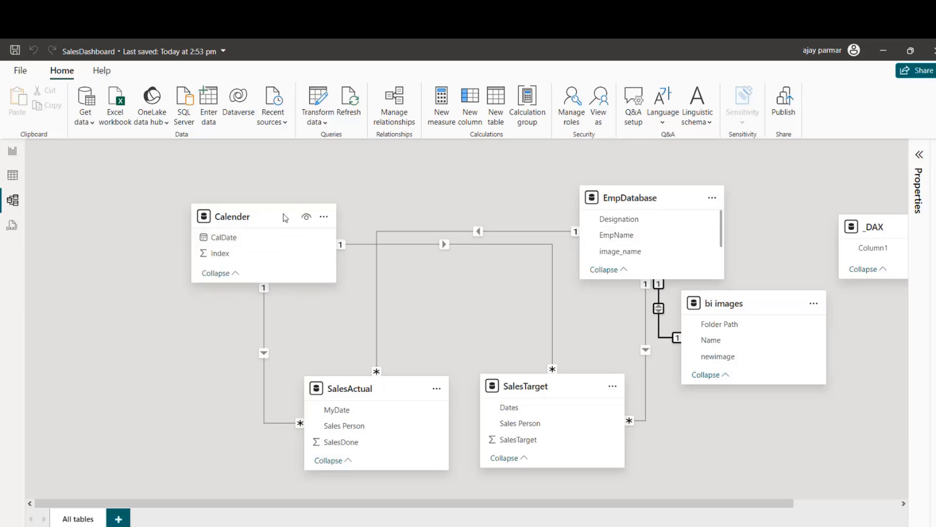
{"action": "mouse_move", "coordinate": [266, 219]}
{"action": "mouse_move", "coordinate": [375, 393]}
{"action": "mouse_move", "coordinate": [229, 213]}
Return to the Agent Report and clear the EmpName slicer's selection
{"action": "left_click", "coordinate": [10, 155]}
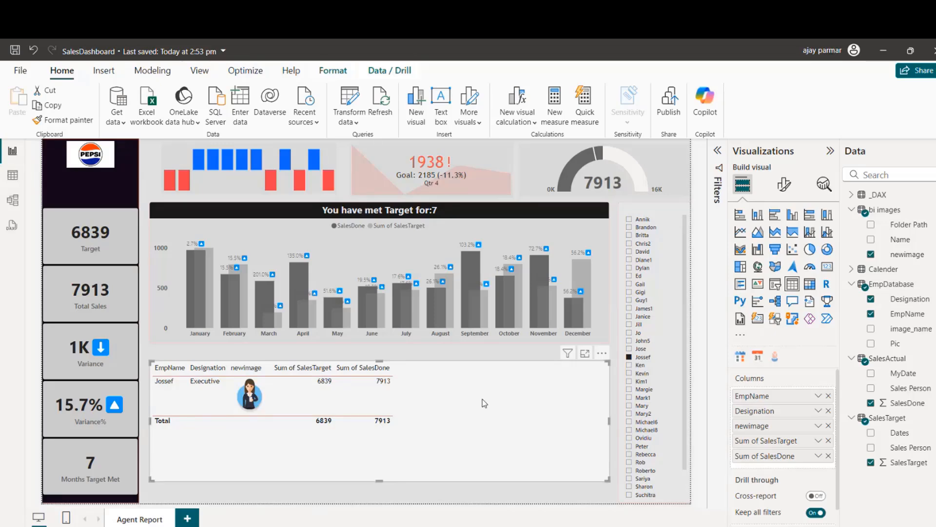
{"action": "left_click", "coordinate": [668, 210]}
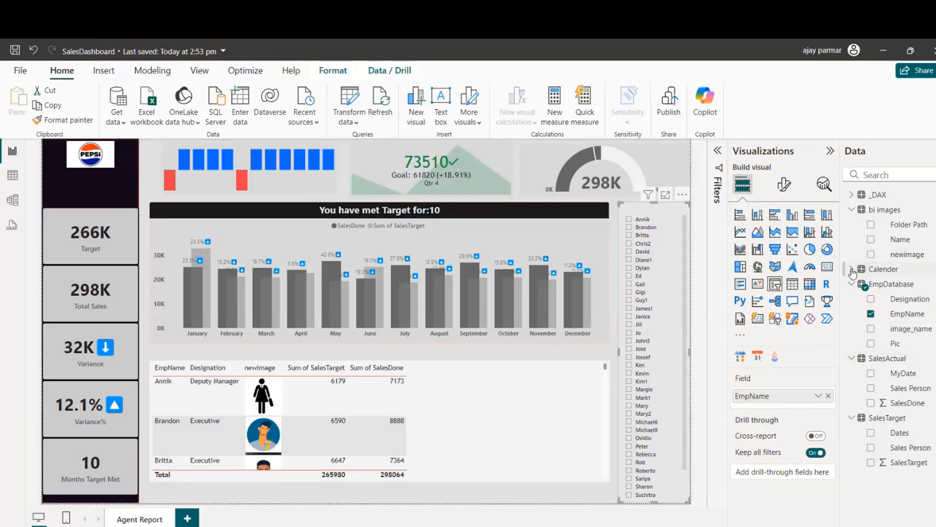
Try adding Variance% and Variance from _DAX to the employee table, and remove Variance again
{"action": "left_click", "coordinate": [851, 195]}
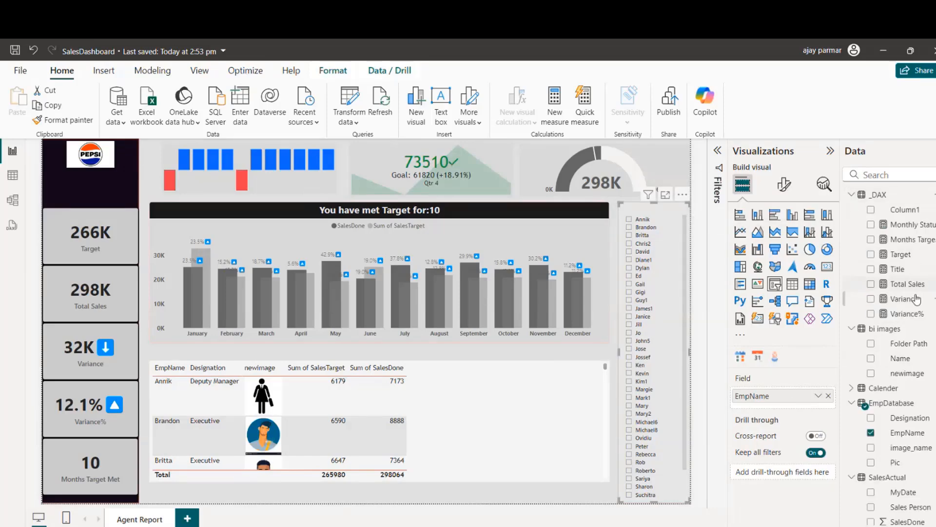
{"action": "left_click_drag", "start_coordinate": [907, 315], "coordinate": [495, 408]}
{"action": "left_click_drag", "start_coordinate": [885, 294], "coordinate": [554, 409]}
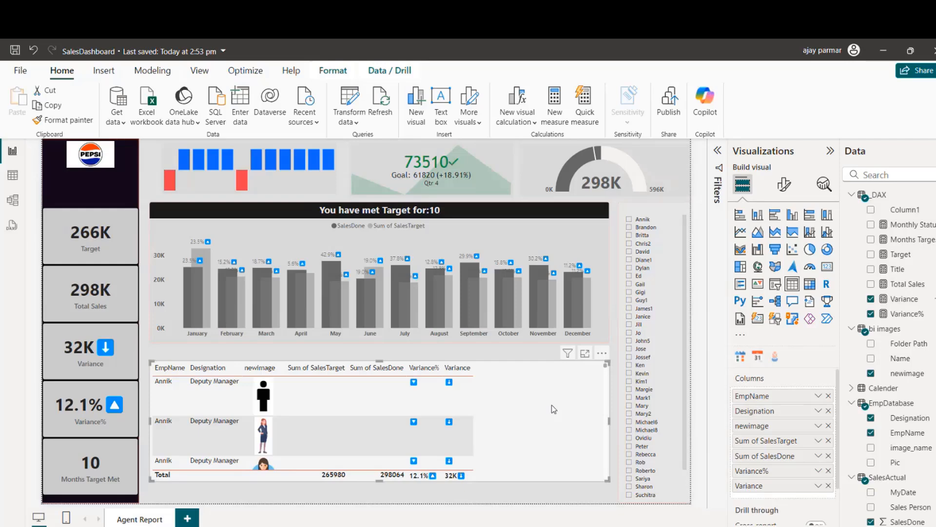
{"action": "left_click", "coordinate": [869, 299]}
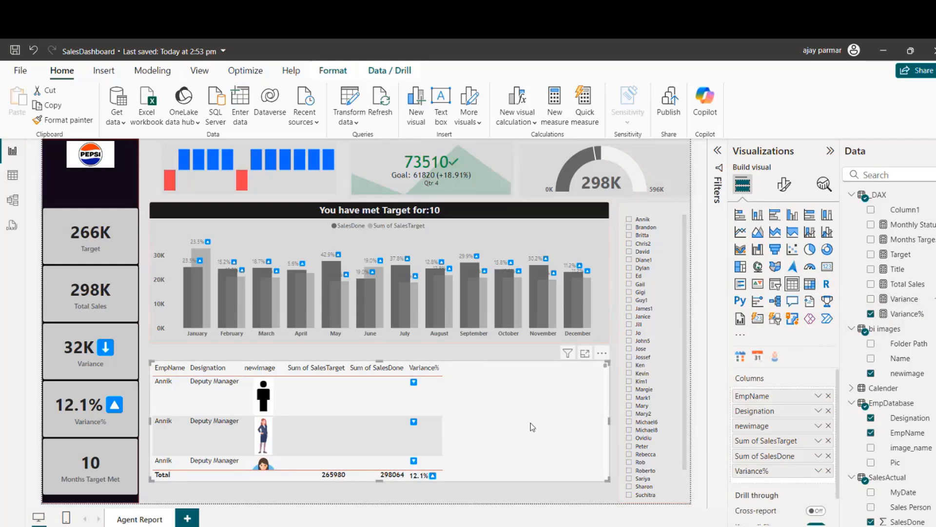
Target the SalesDone series in the employee table's cell elements and try data bars on it, switching them off again
{"action": "left_click_drag", "start_coordinate": [407, 368], "coordinate": [427, 367]}
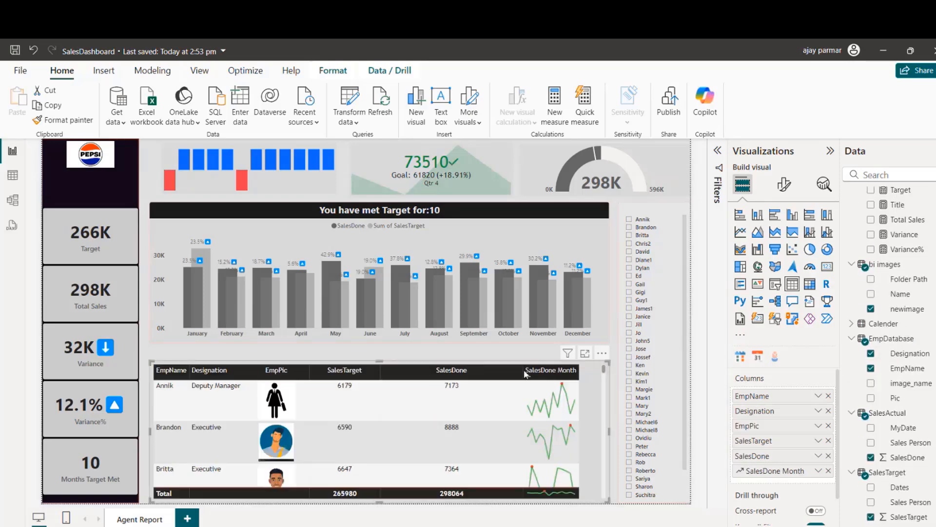
{"action": "left_click", "coordinate": [789, 185]}
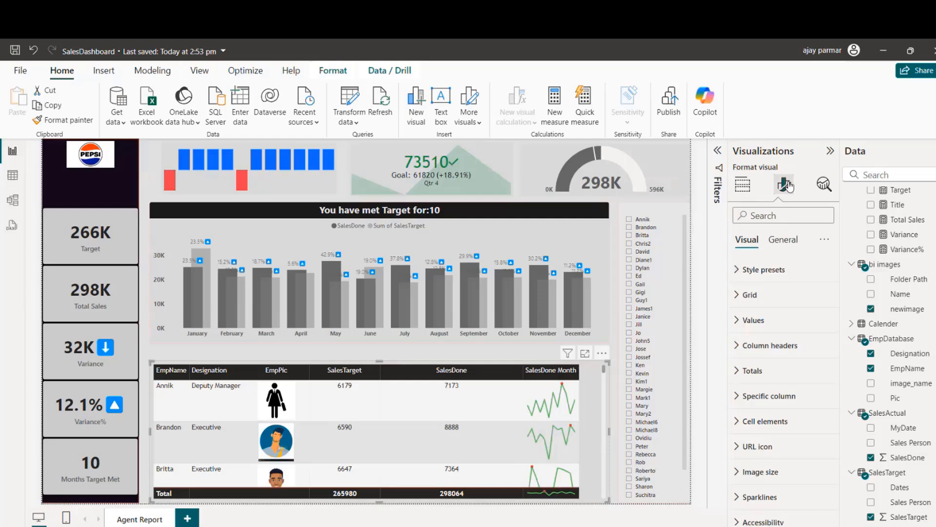
{"action": "left_click", "coordinate": [739, 422]}
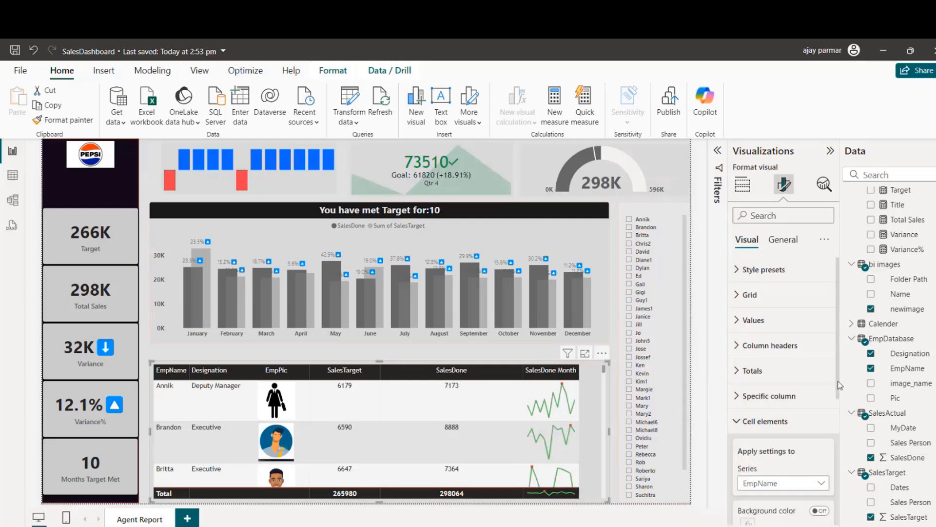
{"action": "scroll", "coordinate": [838, 424], "scroll_direction": "down", "scroll_amount": 3}
{"action": "scroll", "coordinate": [839, 424], "scroll_direction": "down", "scroll_amount": 3}
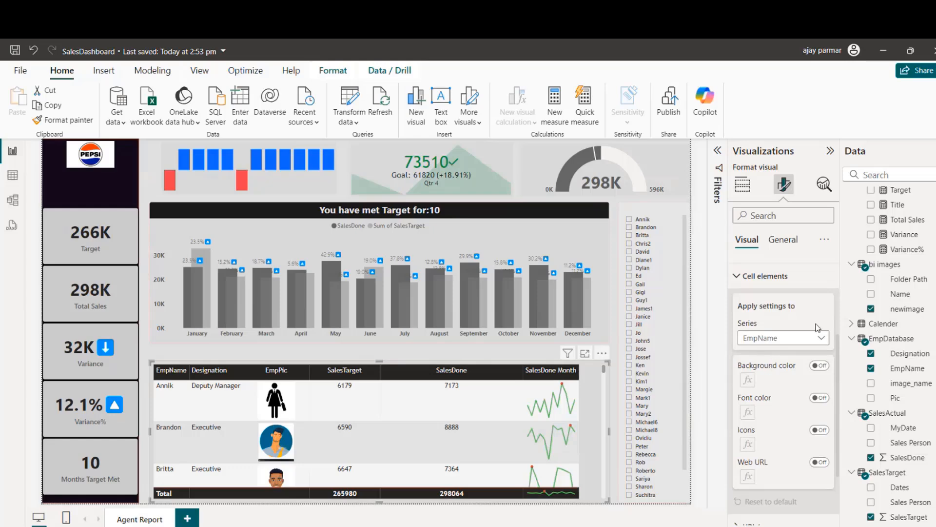
{"action": "left_click", "coordinate": [792, 338]}
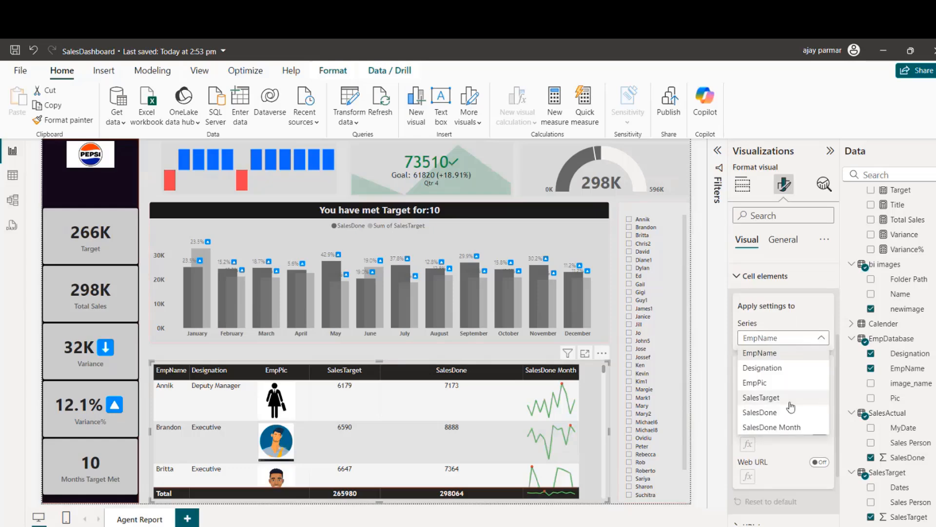
{"action": "left_click", "coordinate": [775, 412]}
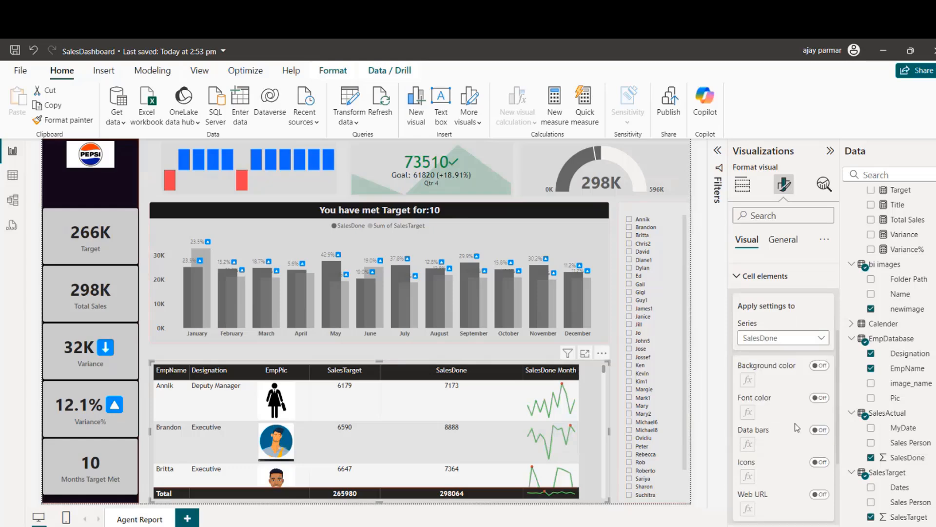
{"action": "left_click", "coordinate": [820, 430]}
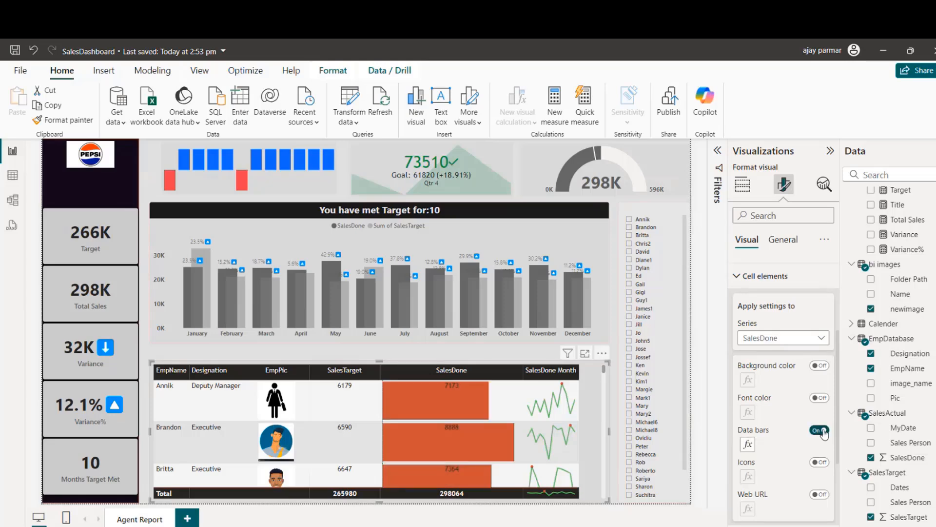
{"action": "left_click", "coordinate": [817, 431]}
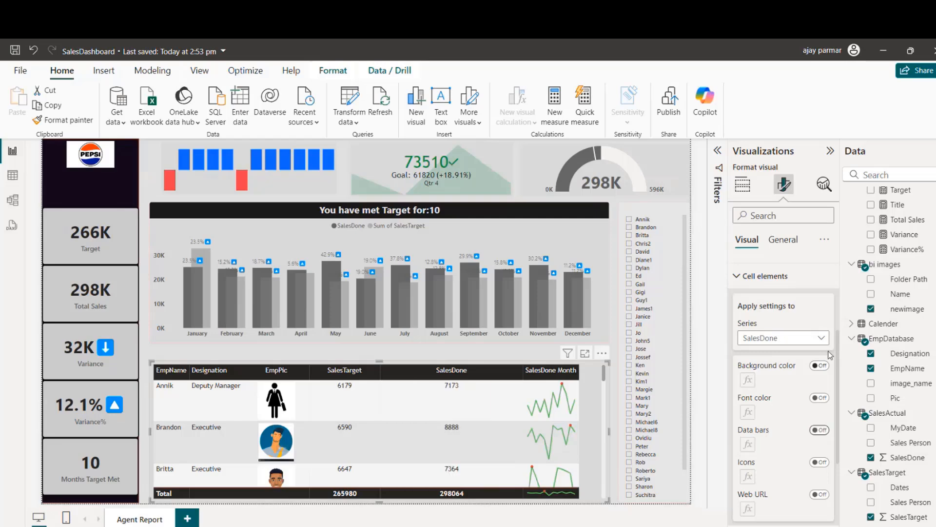
Apply a gradient background colour to the SalesDone values, from light grey for the lowest value to dark grey for the highest
{"action": "left_click", "coordinate": [821, 366]}
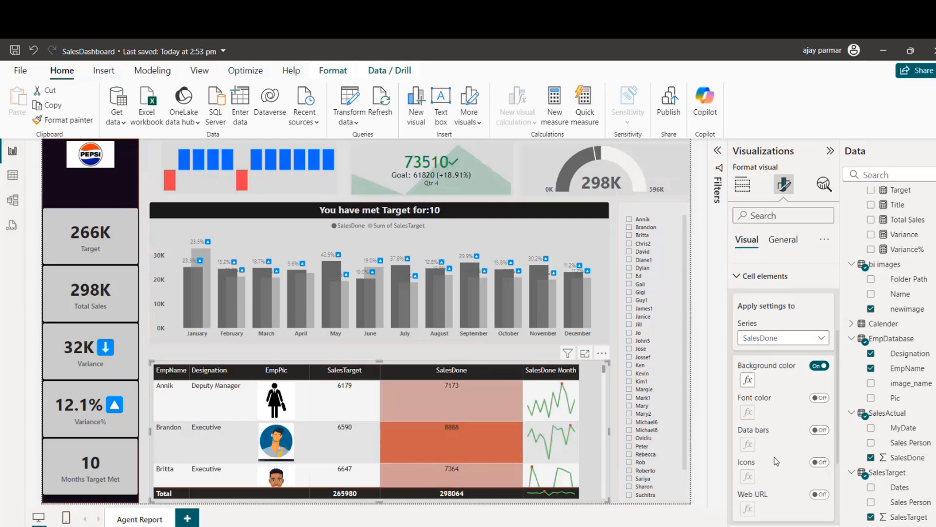
{"action": "left_click", "coordinate": [748, 380]}
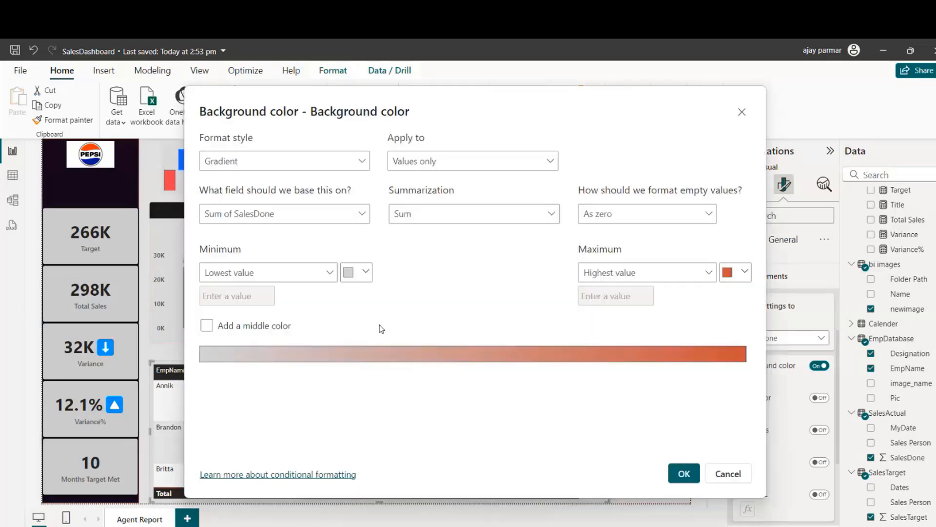
{"action": "left_click", "coordinate": [358, 273]}
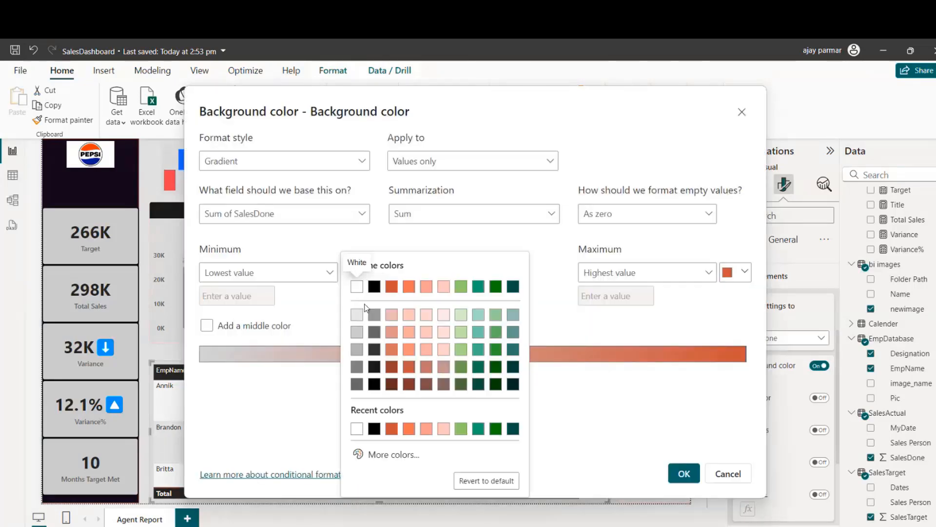
{"action": "left_click", "coordinate": [357, 315]}
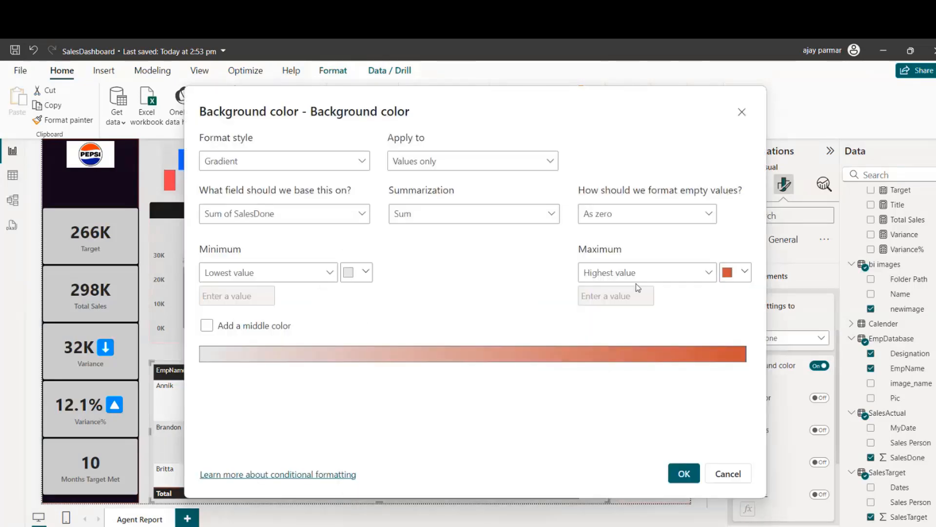
{"action": "left_click", "coordinate": [745, 273]}
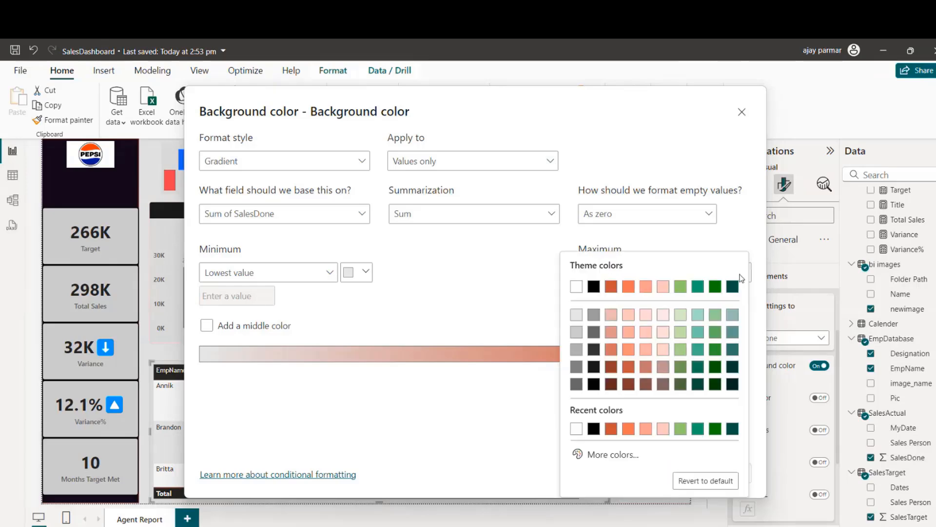
{"action": "left_click", "coordinate": [576, 366]}
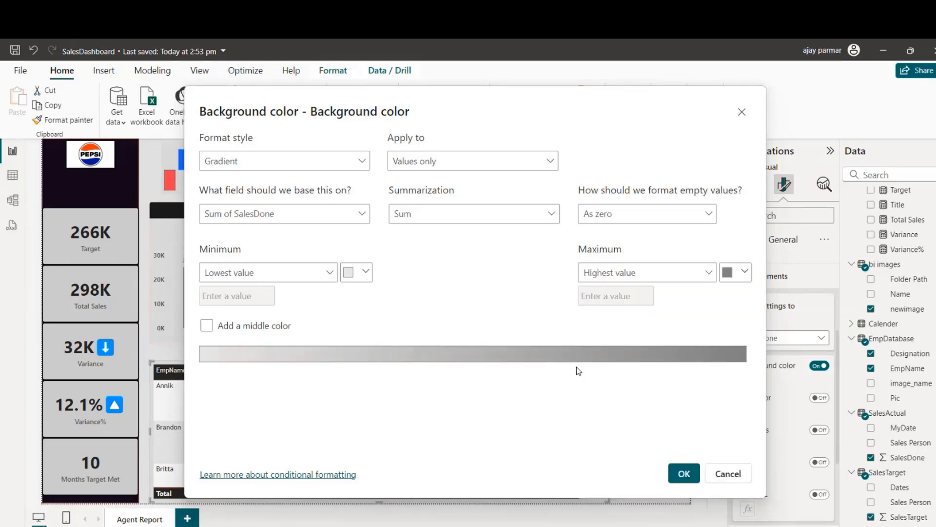
{"action": "left_click", "coordinate": [693, 479]}
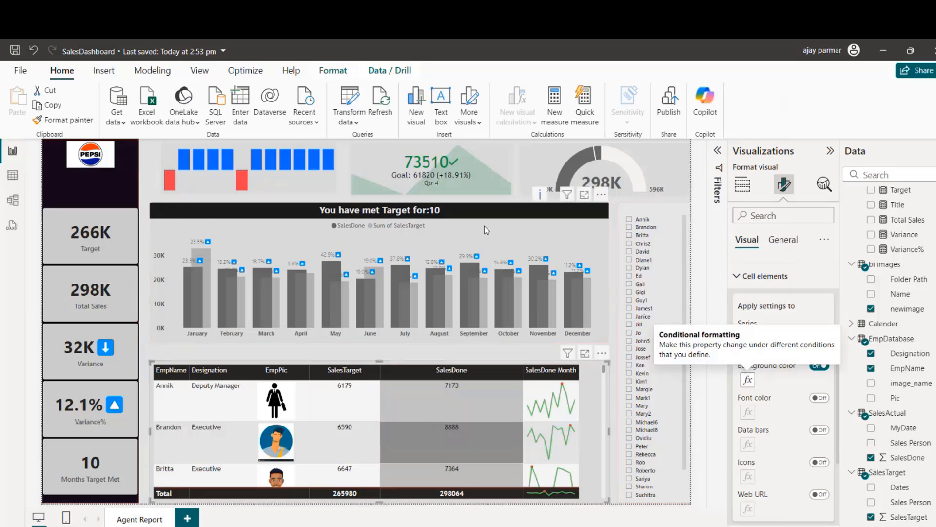
Check the report for two single employees in the EmpName slicer and clear the selection
{"action": "left_click", "coordinate": [144, 171]}
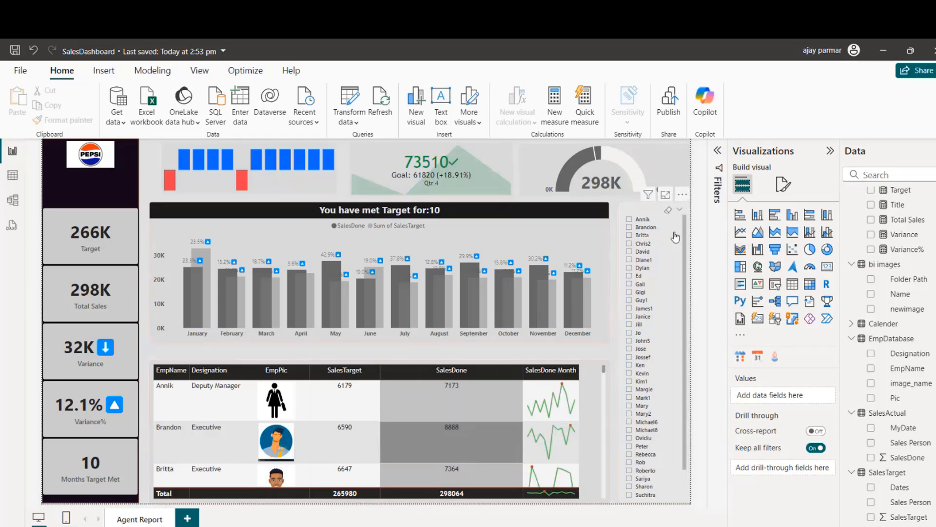
{"action": "left_click", "coordinate": [655, 246]}
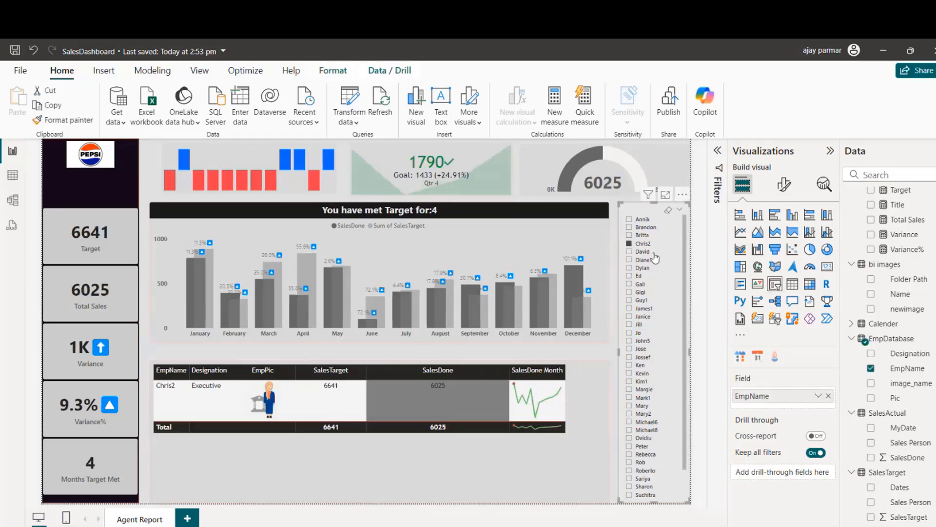
{"action": "left_click", "coordinate": [654, 276]}
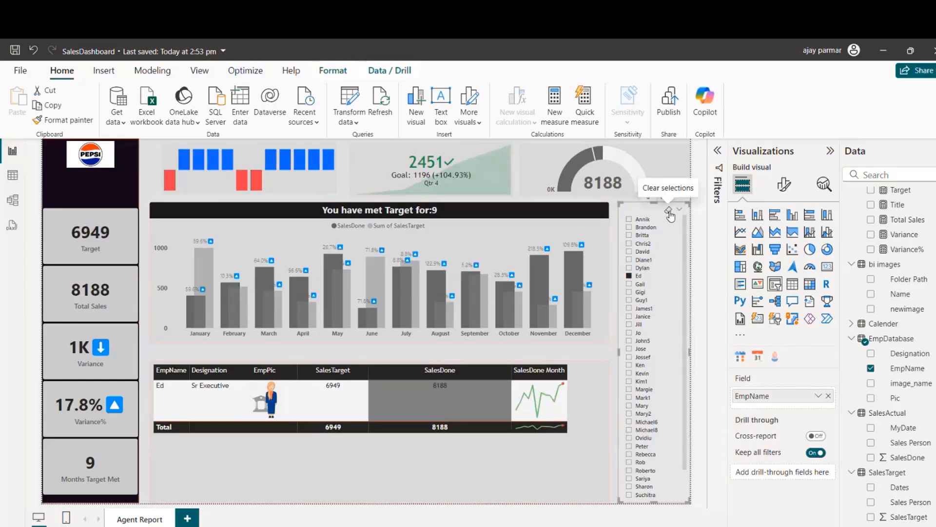
{"action": "left_click", "coordinate": [668, 211]}
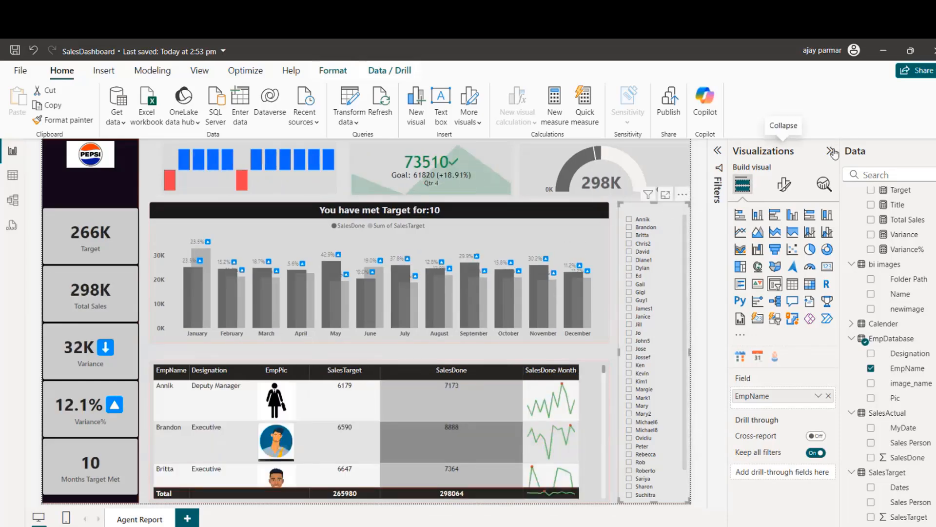
Collapse the Visualizations pane and examine the One>0 condition in the Variance% measure's formula
{"action": "left_click", "coordinate": [829, 151]}
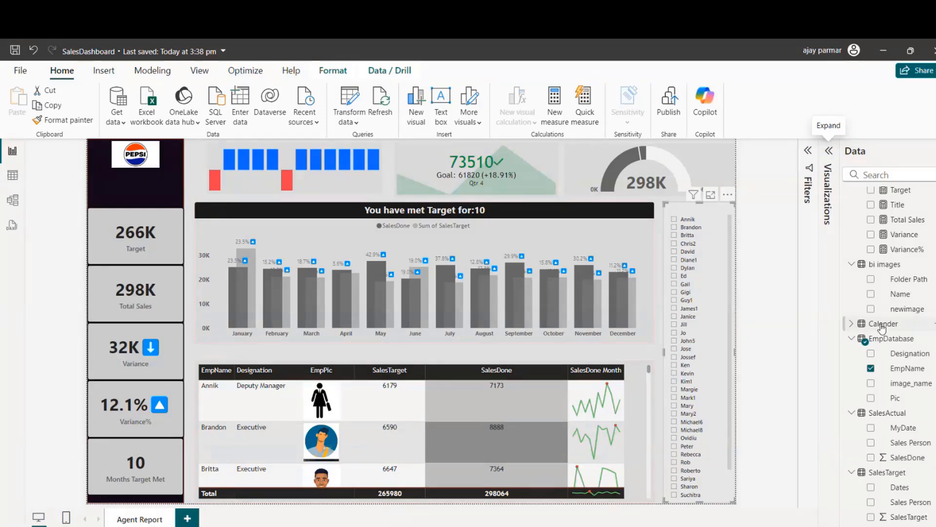
{"action": "left_click", "coordinate": [899, 250]}
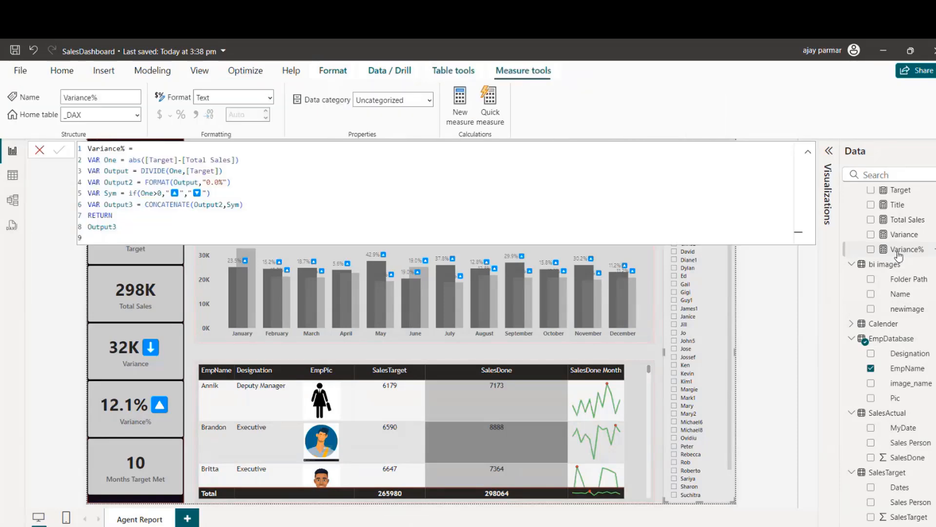
{"action": "left_click", "coordinate": [150, 193]}
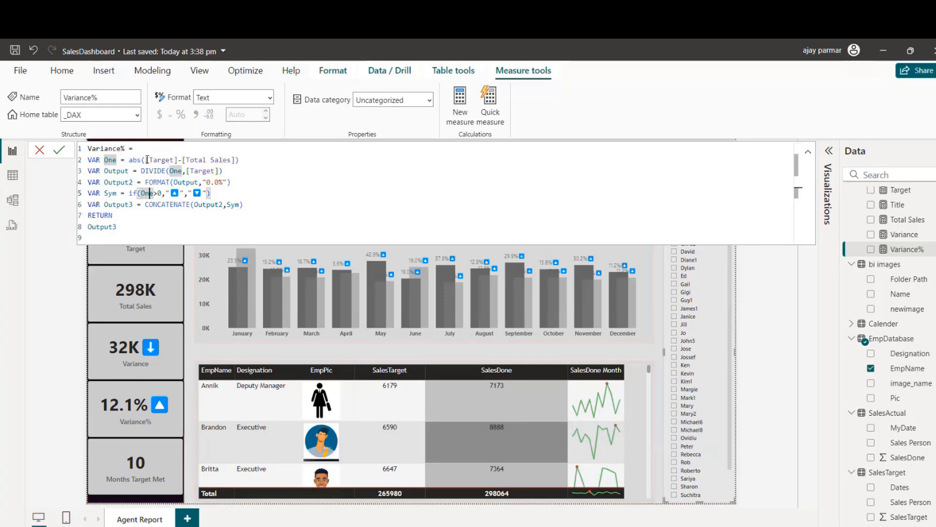
{"action": "left_click", "coordinate": [158, 193]}
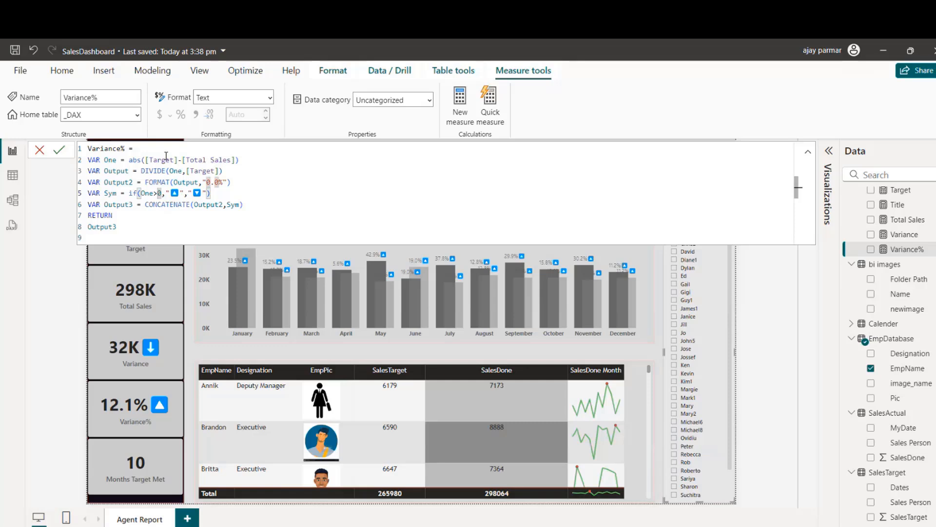
Try swapping the up and down triangle symbols in the Sym IF line of the Variance% measure
{"action": "double_click", "coordinate": [179, 194]}
{"action": "left_click", "coordinate": [183, 193]}
{"action": "key", "text": "shift+Left"}
{"action": "key", "text": "shift+Left"}
{"action": "key", "text": "shift+Left"}
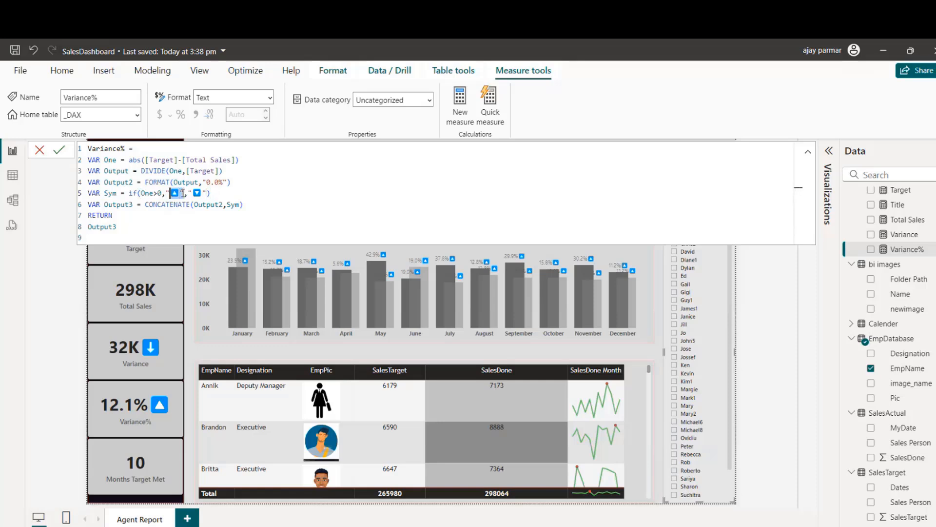
{"action": "key", "text": "ctrl+x"}
{"action": "key", "text": "BackSpace"}
{"action": "key", "text": "Right"}
{"action": "key", "text": "Right"}
{"action": "key", "text": "Right"}
{"action": "key", "text": "Right"}
{"action": "type", "text": ","}
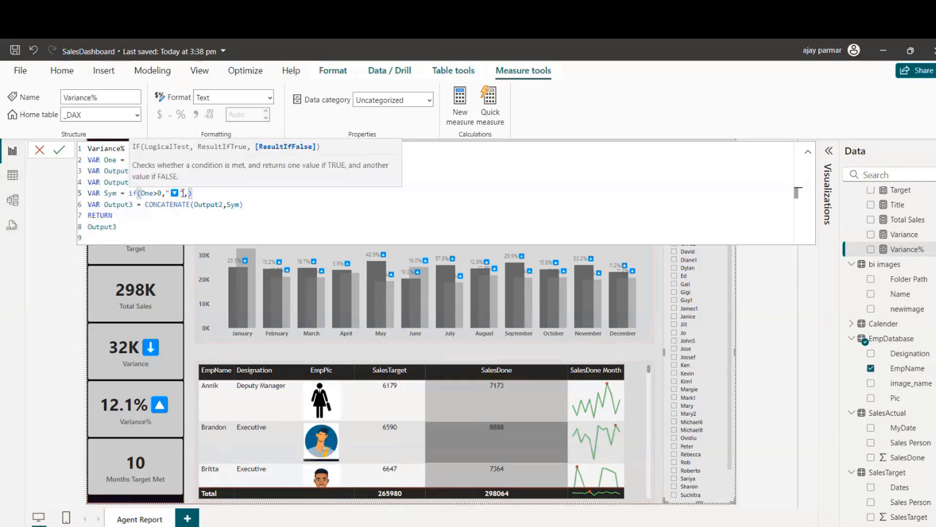
{"action": "key", "text": "ctrl+v"}
{"action": "left_click", "coordinate": [240, 193]}
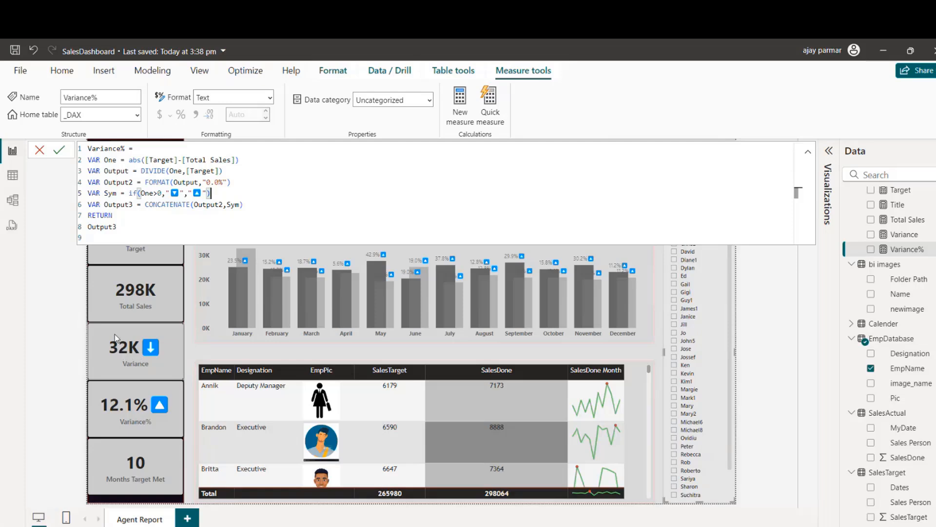
Undo the symbol swap in the Variance% formula and leave the formula without committing
{"action": "key", "text": "ctrl+z"}
{"action": "key", "text": "ctrl+z"}
{"action": "key", "text": "ctrl+z"}
{"action": "key", "text": "ctrl+z"}
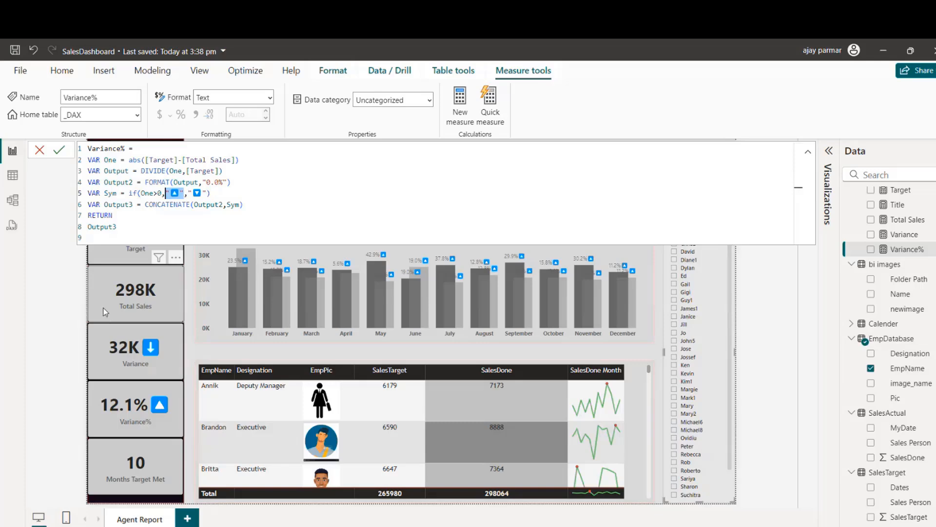
{"action": "key", "text": "Escape"}
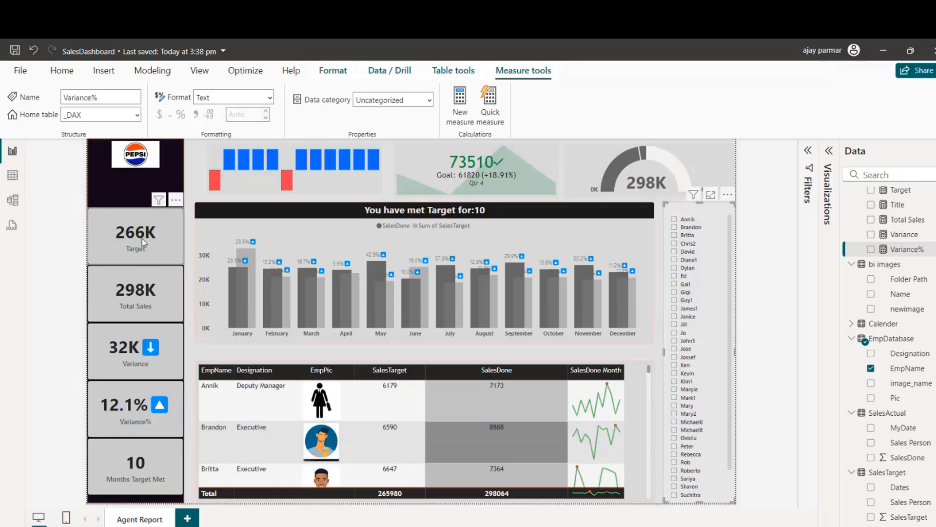
Swap the symbols in the Variance measure's Symb IF so One>0 gives the down arrow and otherwise the up arrow, and commit it
{"action": "left_click", "coordinate": [174, 378]}
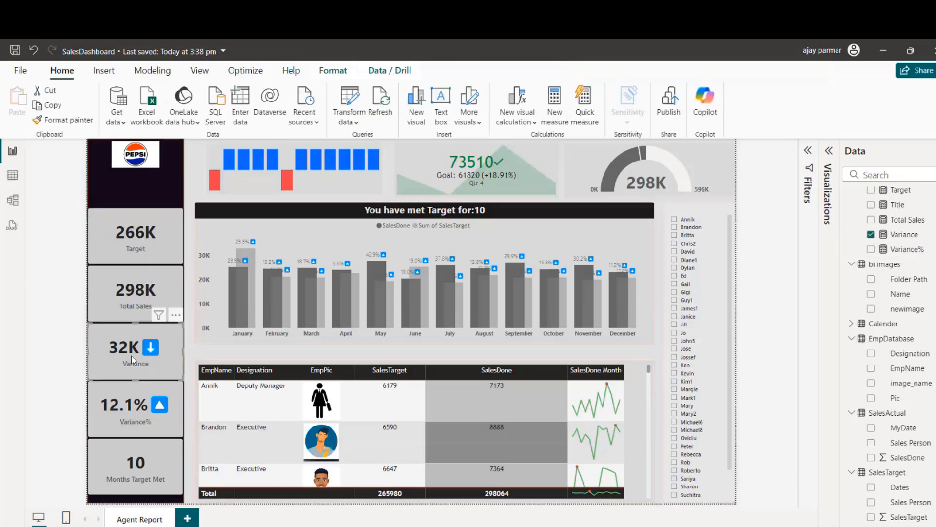
{"action": "left_click", "coordinate": [903, 236]}
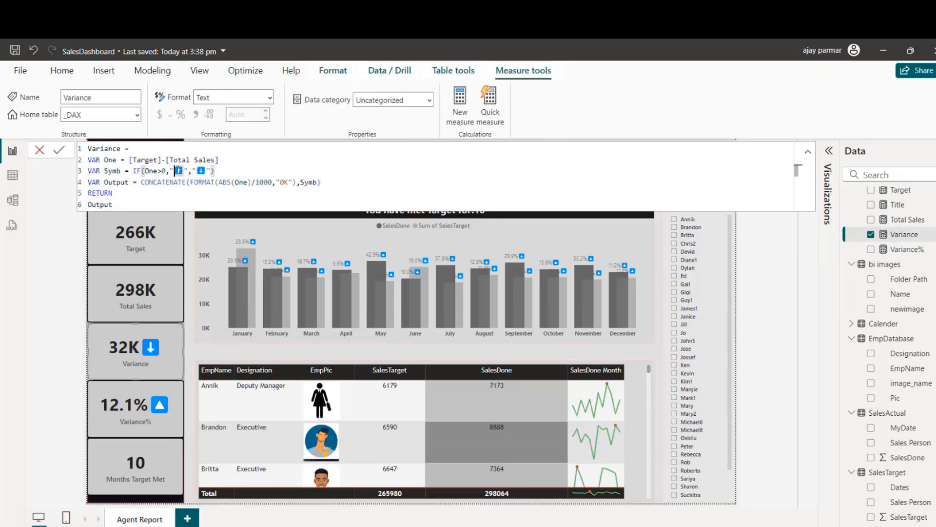
{"action": "left_click_drag", "start_coordinate": [169, 170], "coordinate": [190, 171]}
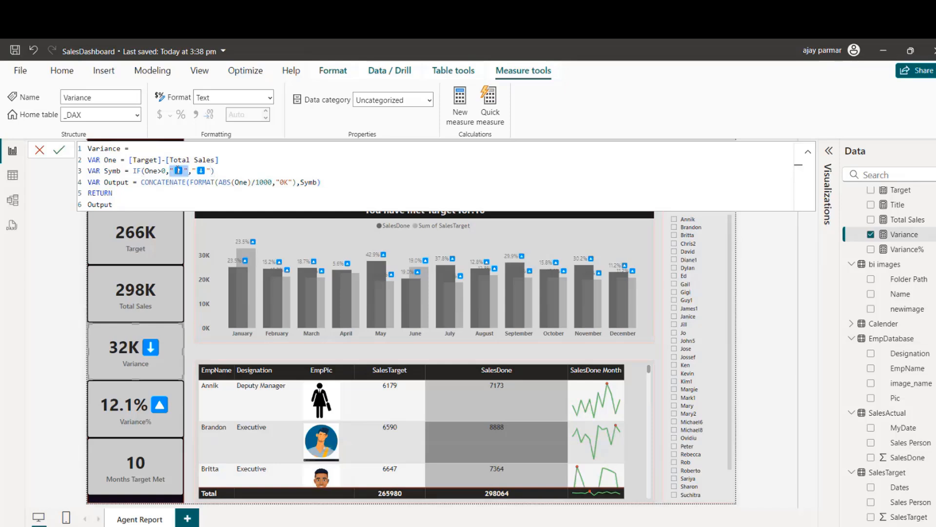
{"action": "key", "text": "ctrl+x"}
{"action": "key", "text": "Delete"}
{"action": "key", "text": "Right"}
{"action": "key", "text": "Right"}
{"action": "key", "text": "Right"}
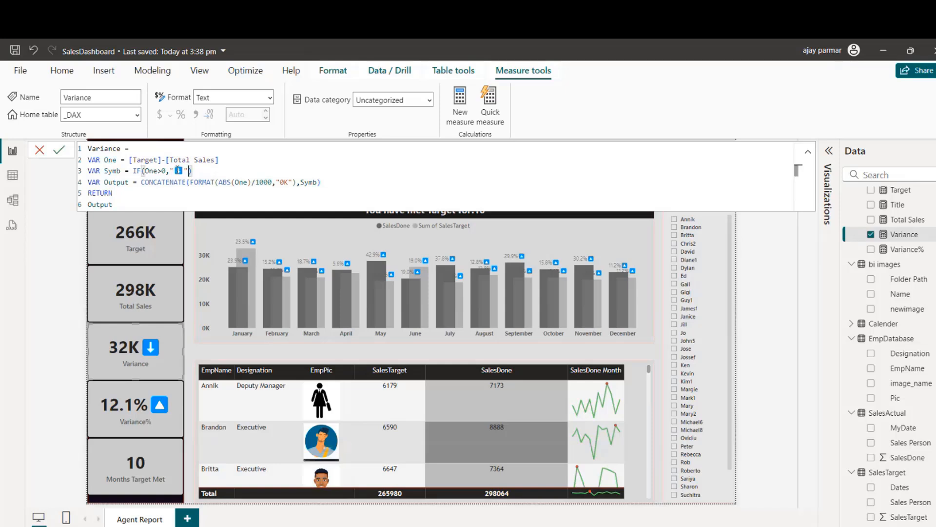
{"action": "type", "text": ","}
{"action": "key", "text": "ctrl+v"}
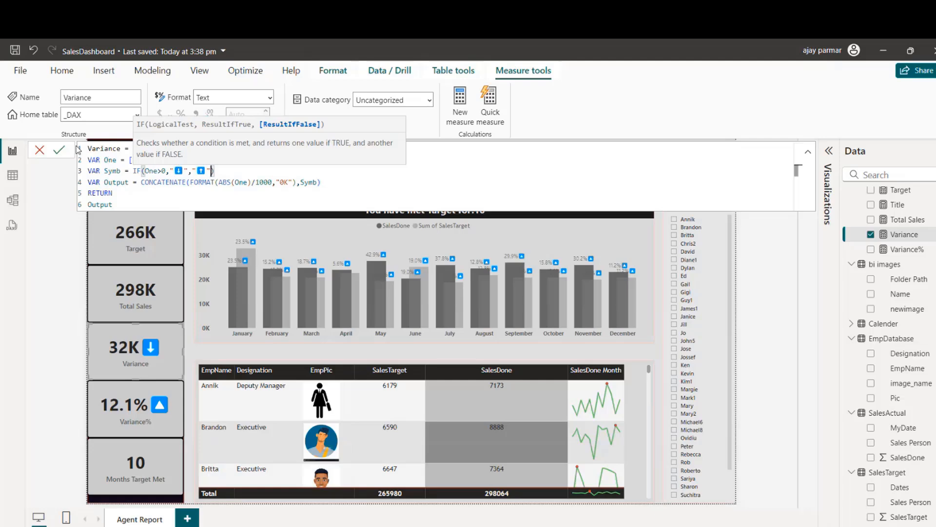
{"action": "left_click", "coordinate": [61, 151]}
{"action": "left_click", "coordinate": [60, 152]}
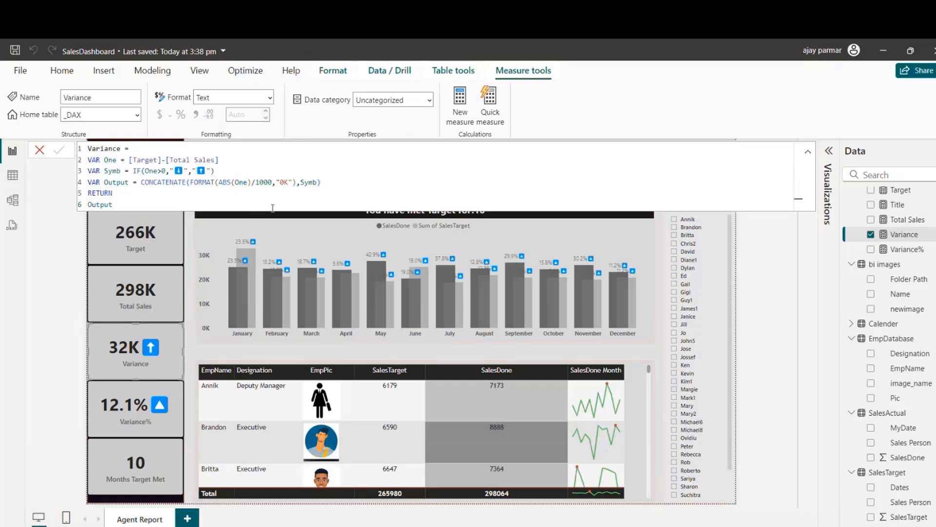
{"action": "left_click", "coordinate": [808, 156]}
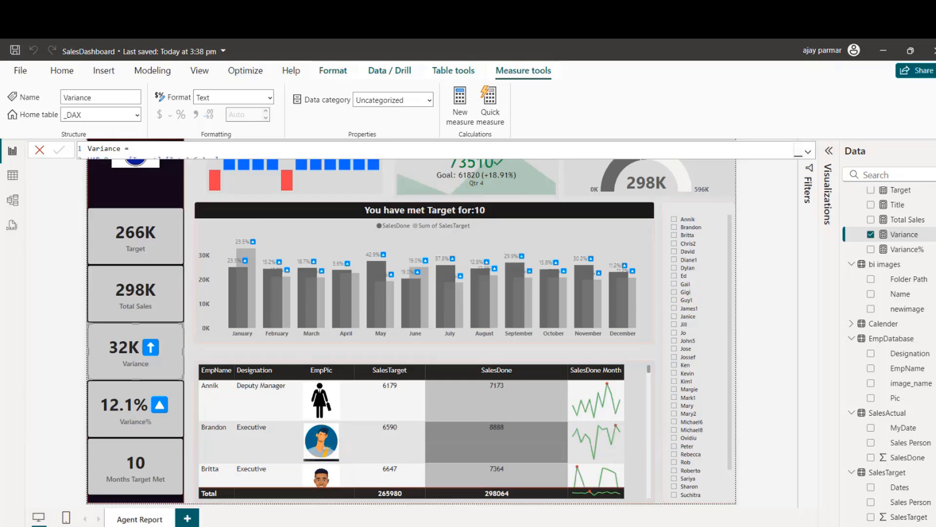
Filter the report to several individual employees in the name slicer to check the Variance and Variance% arrows, and clear the slicer selection
{"action": "left_click", "coordinate": [675, 228]}
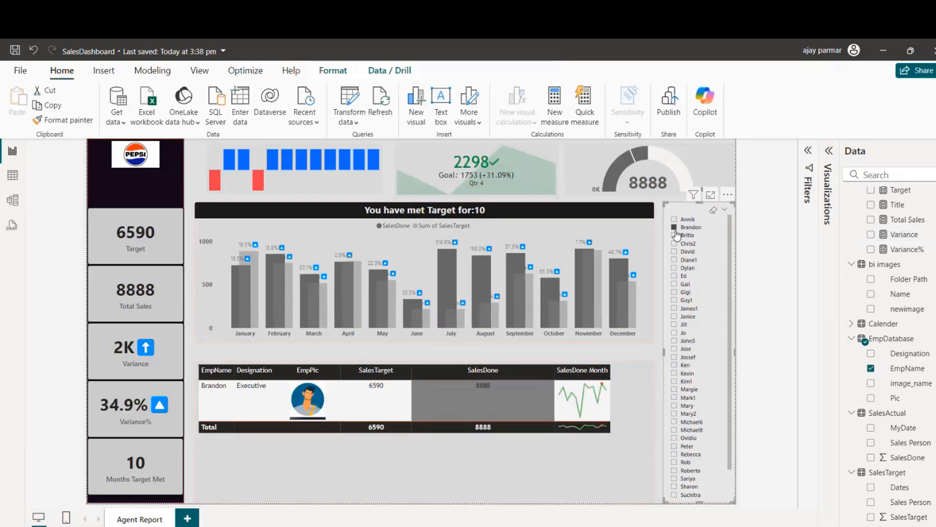
{"action": "left_click", "coordinate": [674, 244]}
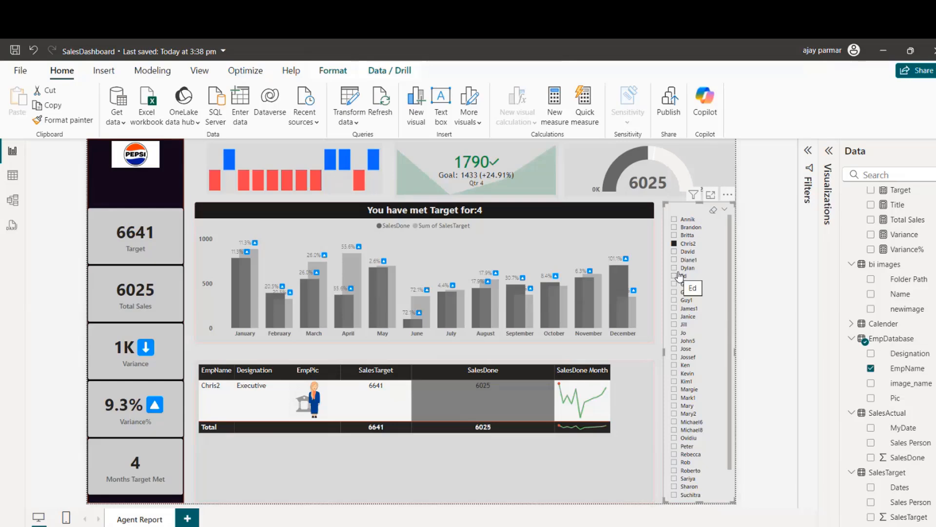
{"action": "left_click", "coordinate": [675, 293]}
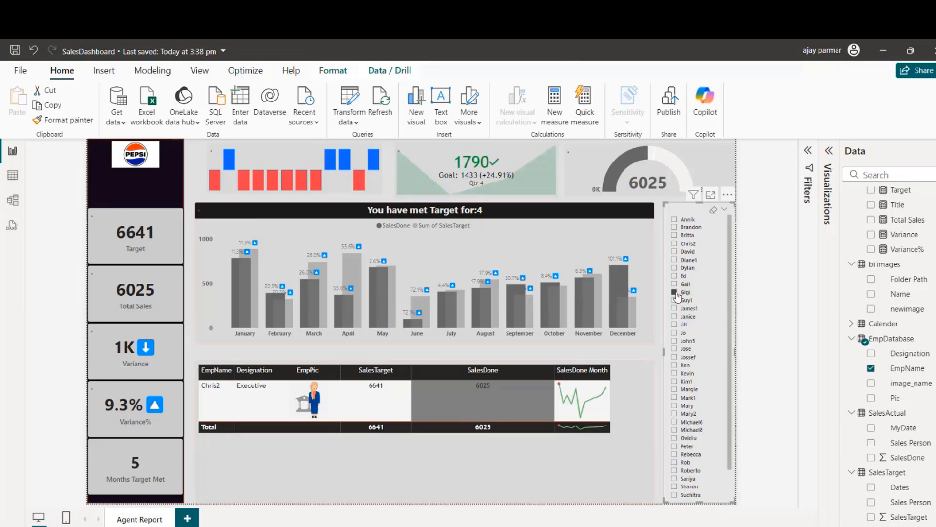
{"action": "left_click", "coordinate": [675, 316]}
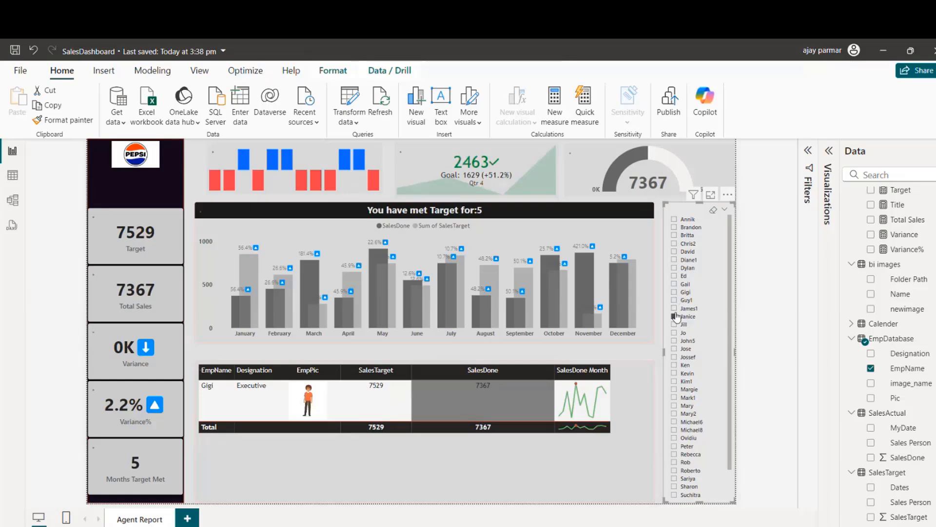
{"action": "left_click", "coordinate": [713, 212]}
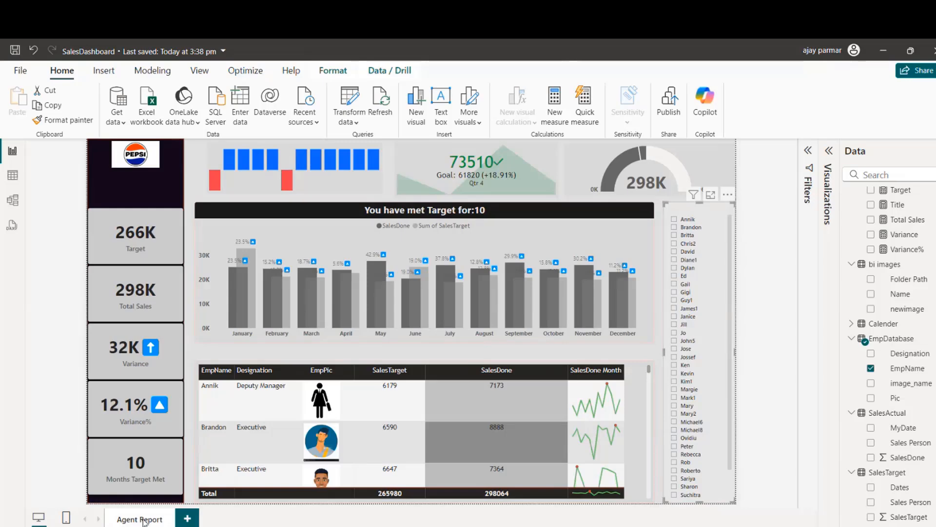
Duplicate the Agent Report page and replace the copy's name with a new one starting with "T"
{"action": "right_click", "coordinate": [144, 521]}
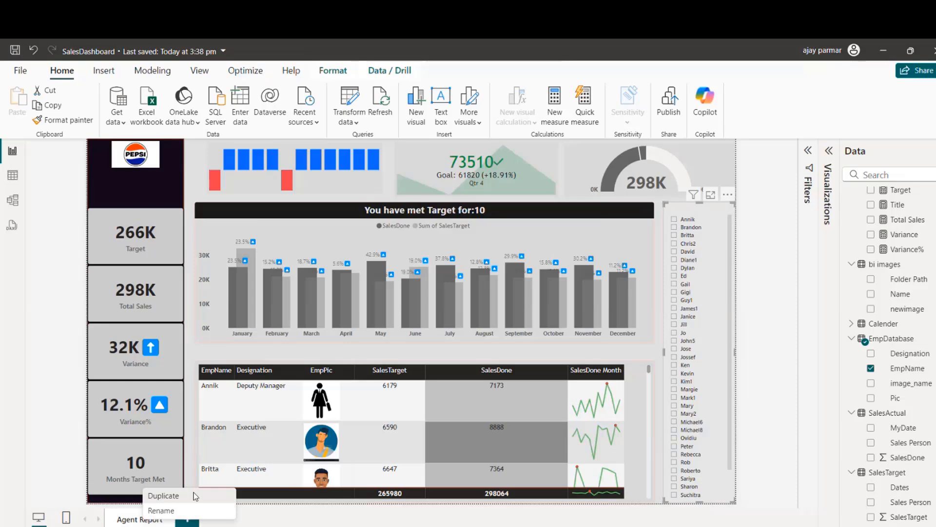
{"action": "left_click", "coordinate": [195, 496]}
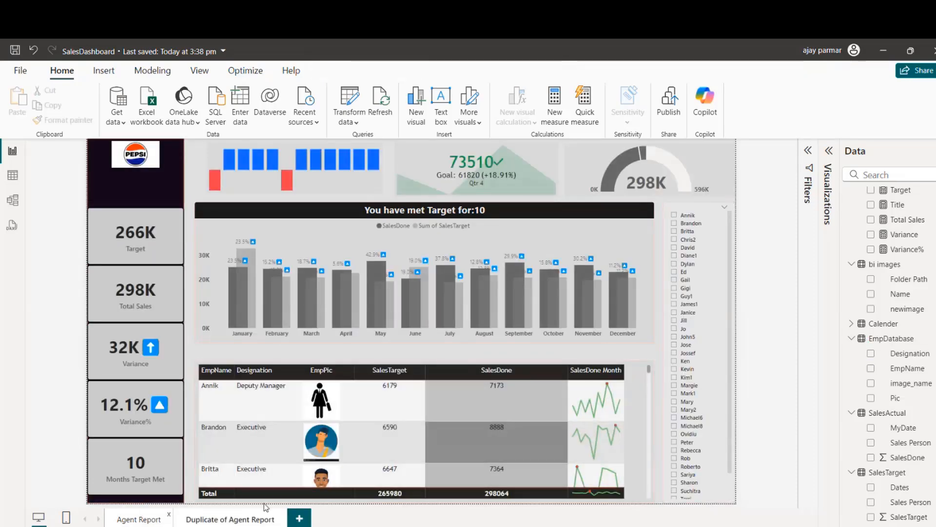
{"action": "double_click", "coordinate": [237, 519]}
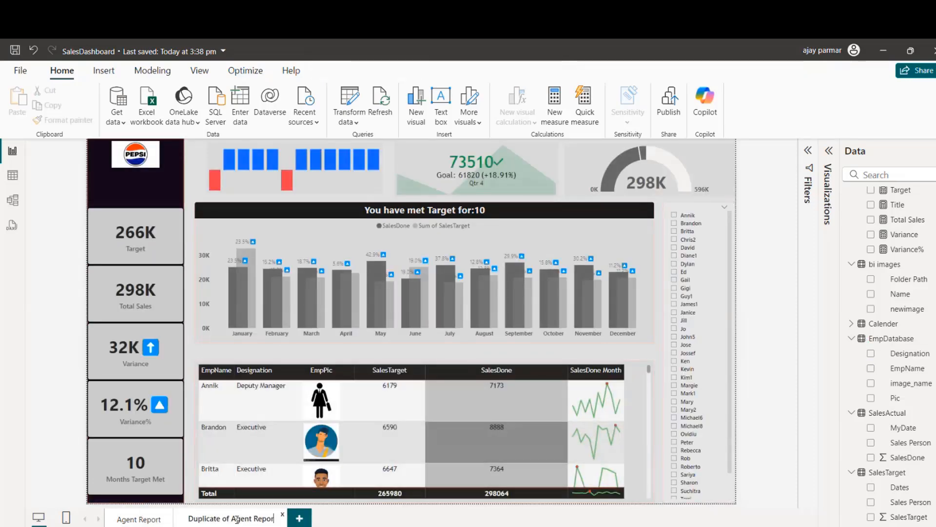
{"action": "key", "text": "ctrl+a"}
{"action": "key", "text": "BackSpace"}
{"action": "type", "text": "T"}
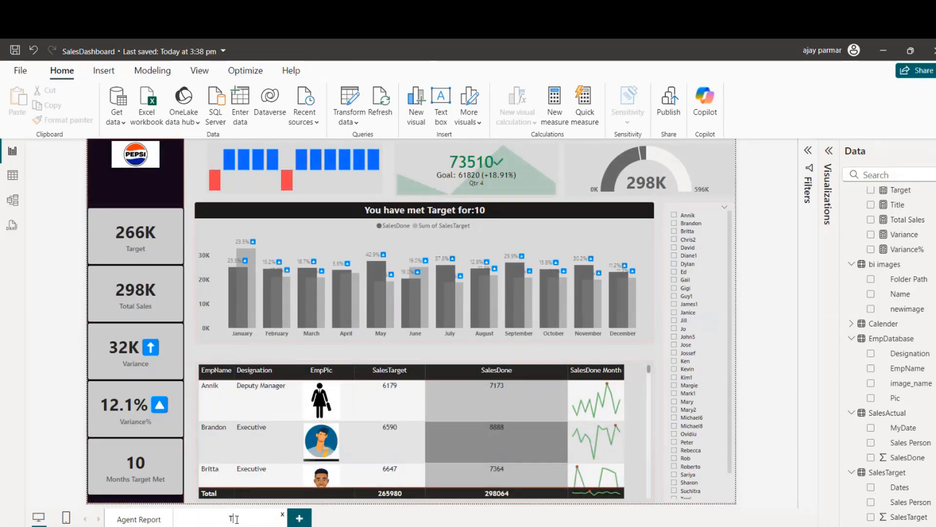